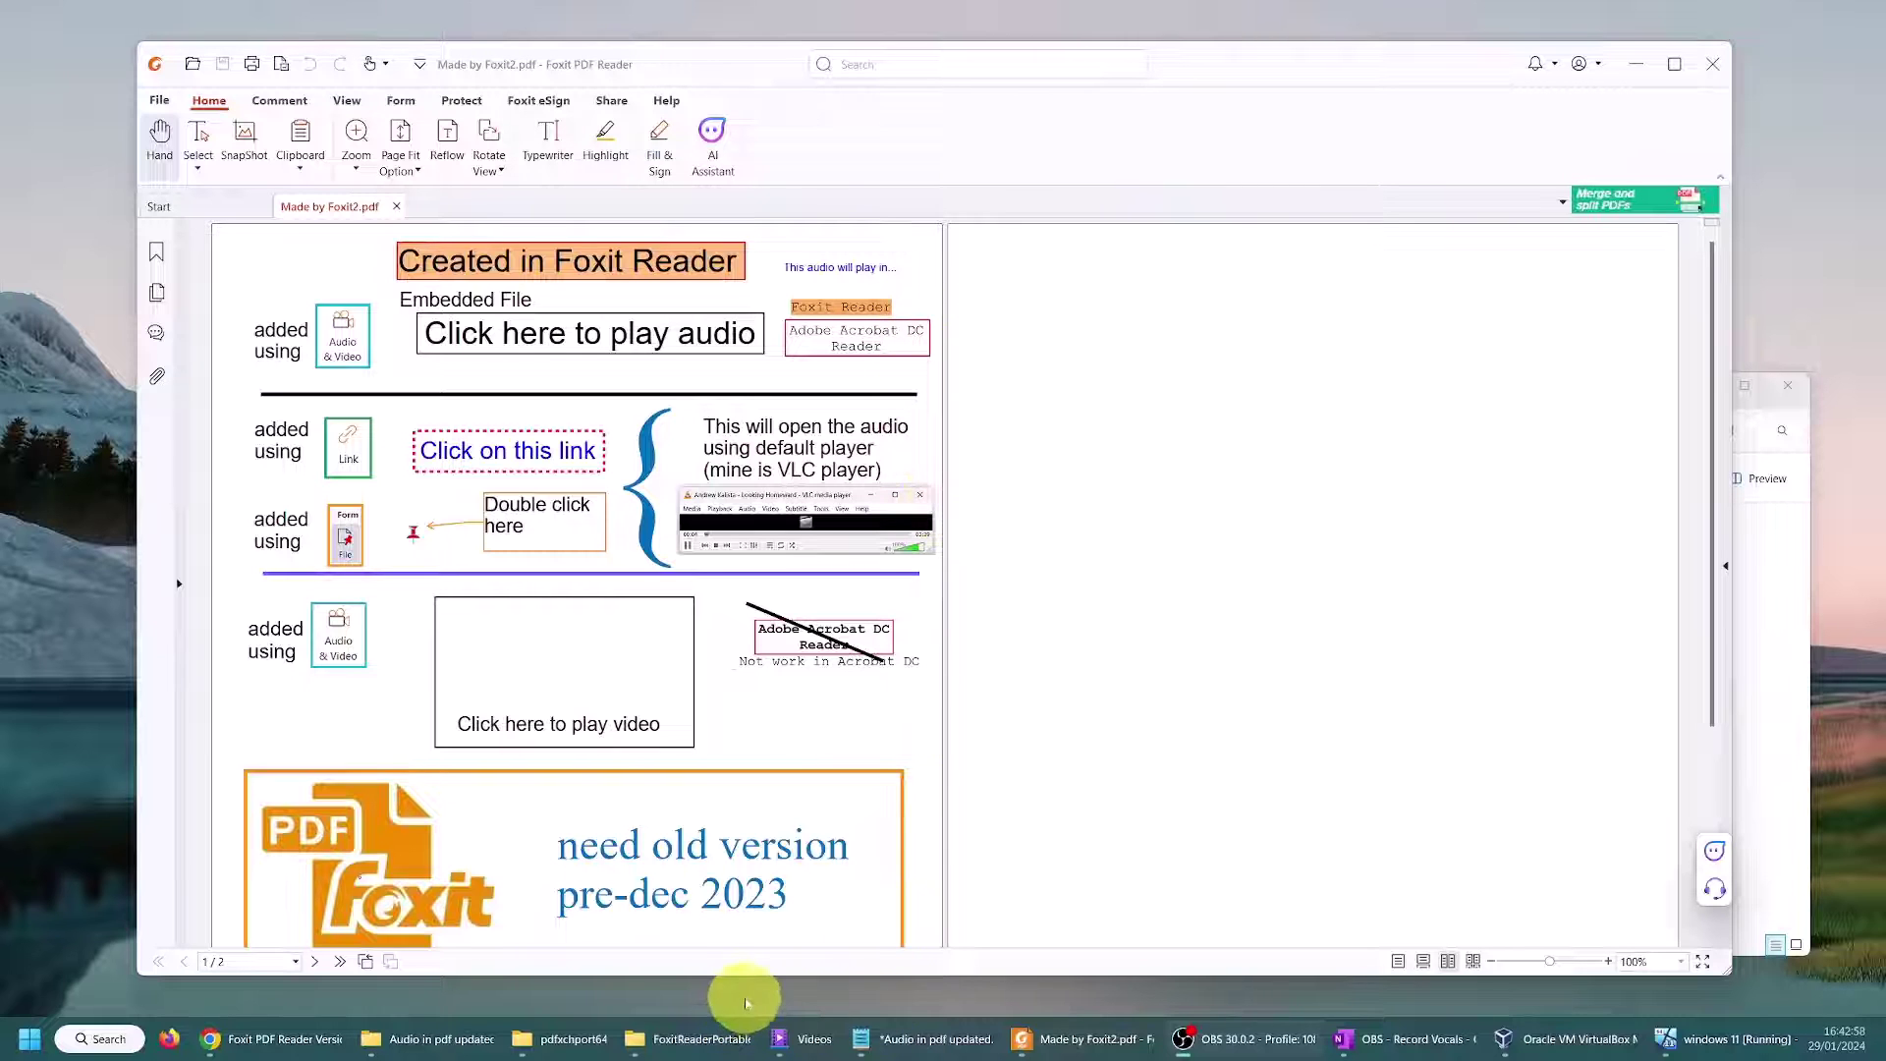
Step: Bring the Foxit PDF Reader version history page to the front in the browser
{"action": "left_click", "coordinate": [288, 1049]}
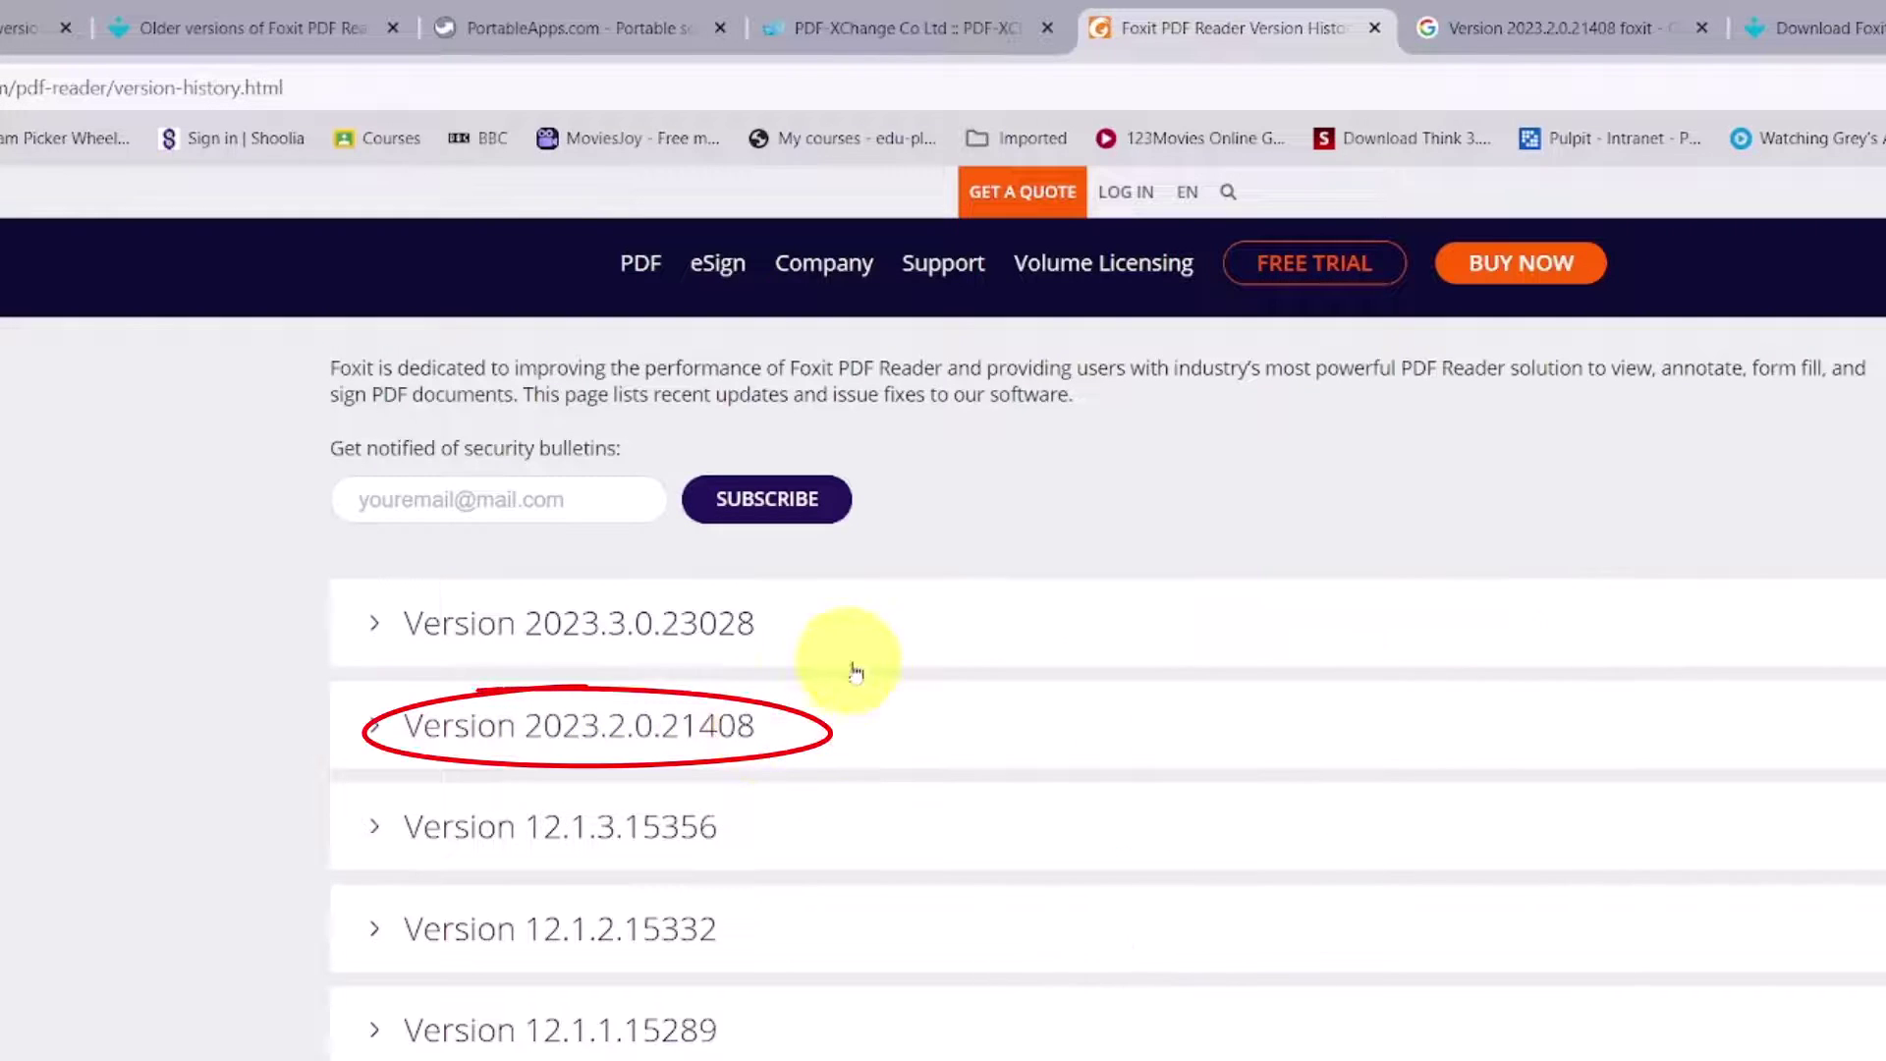
Step: Download foxit-pdf-reader-2023-2-0-21408.exe from Uptodown using the 2023.2.0.21408 search results
{"action": "left_click", "coordinate": [1585, 32]}
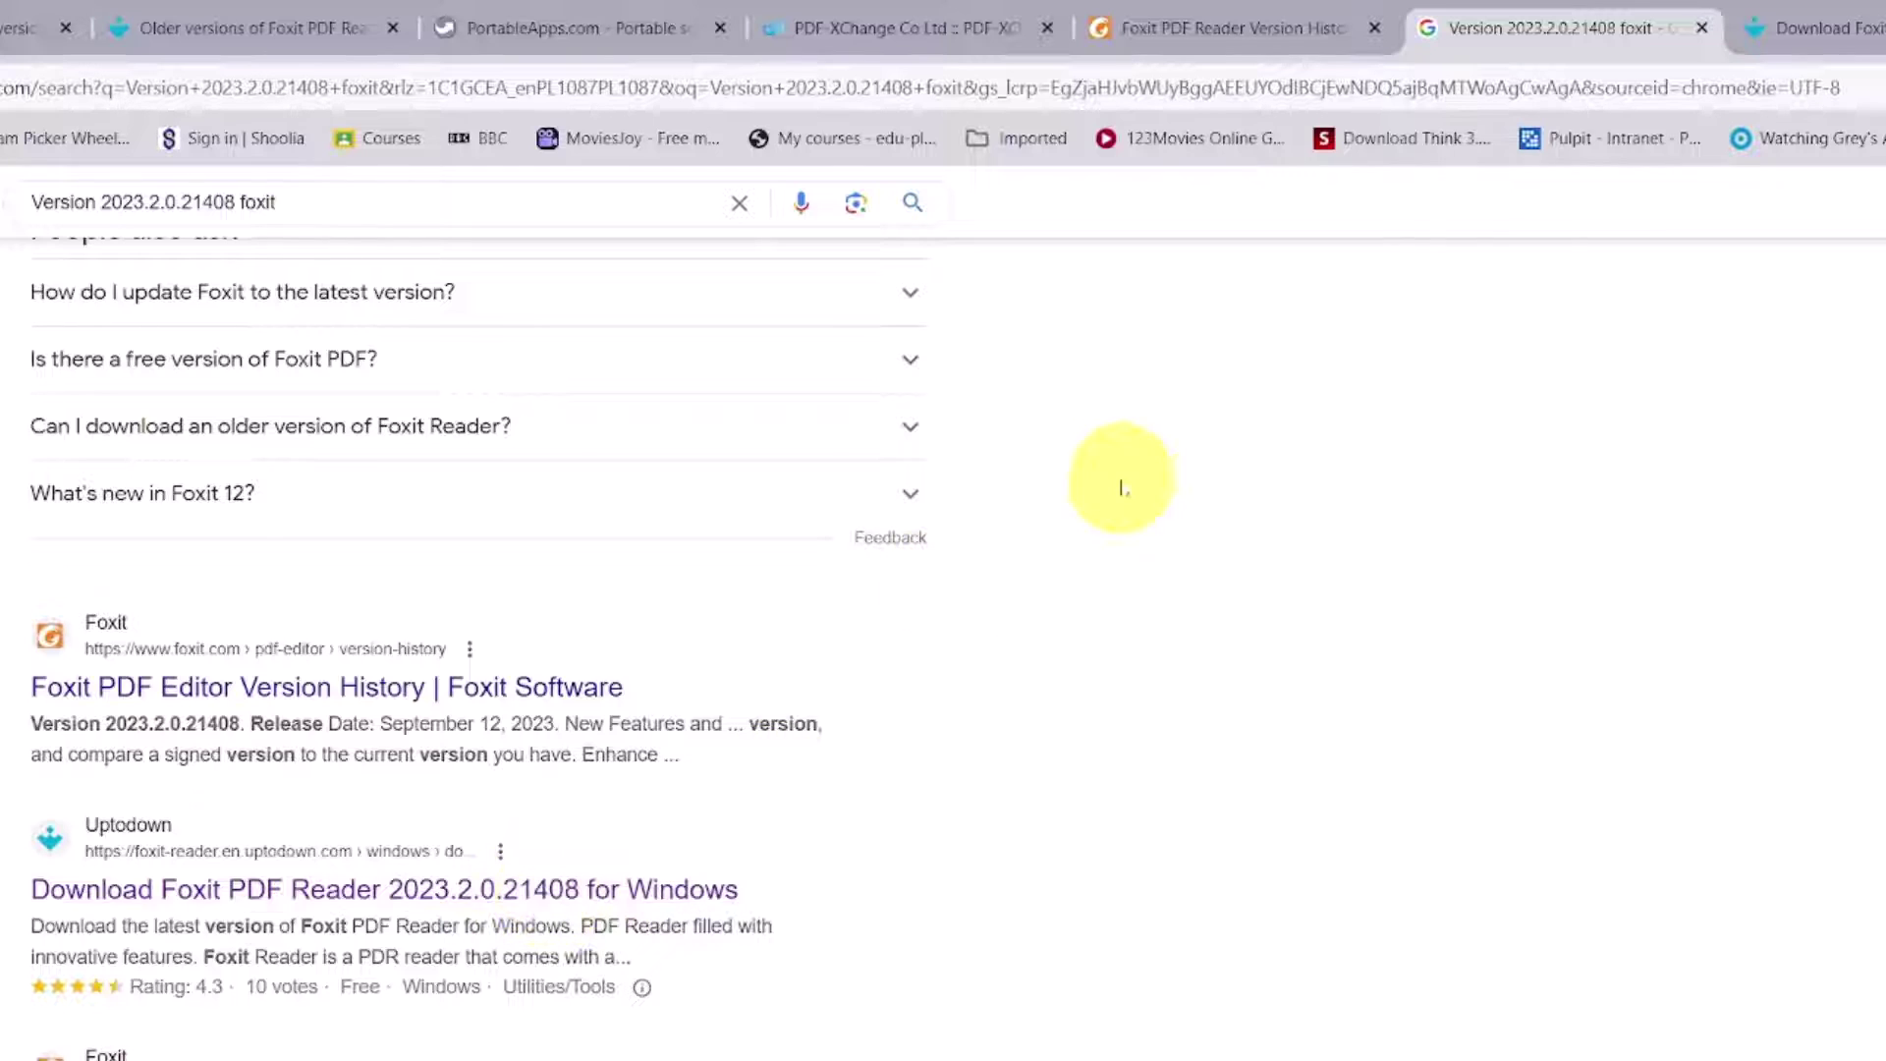
{"action": "left_click", "coordinate": [1837, 27]}
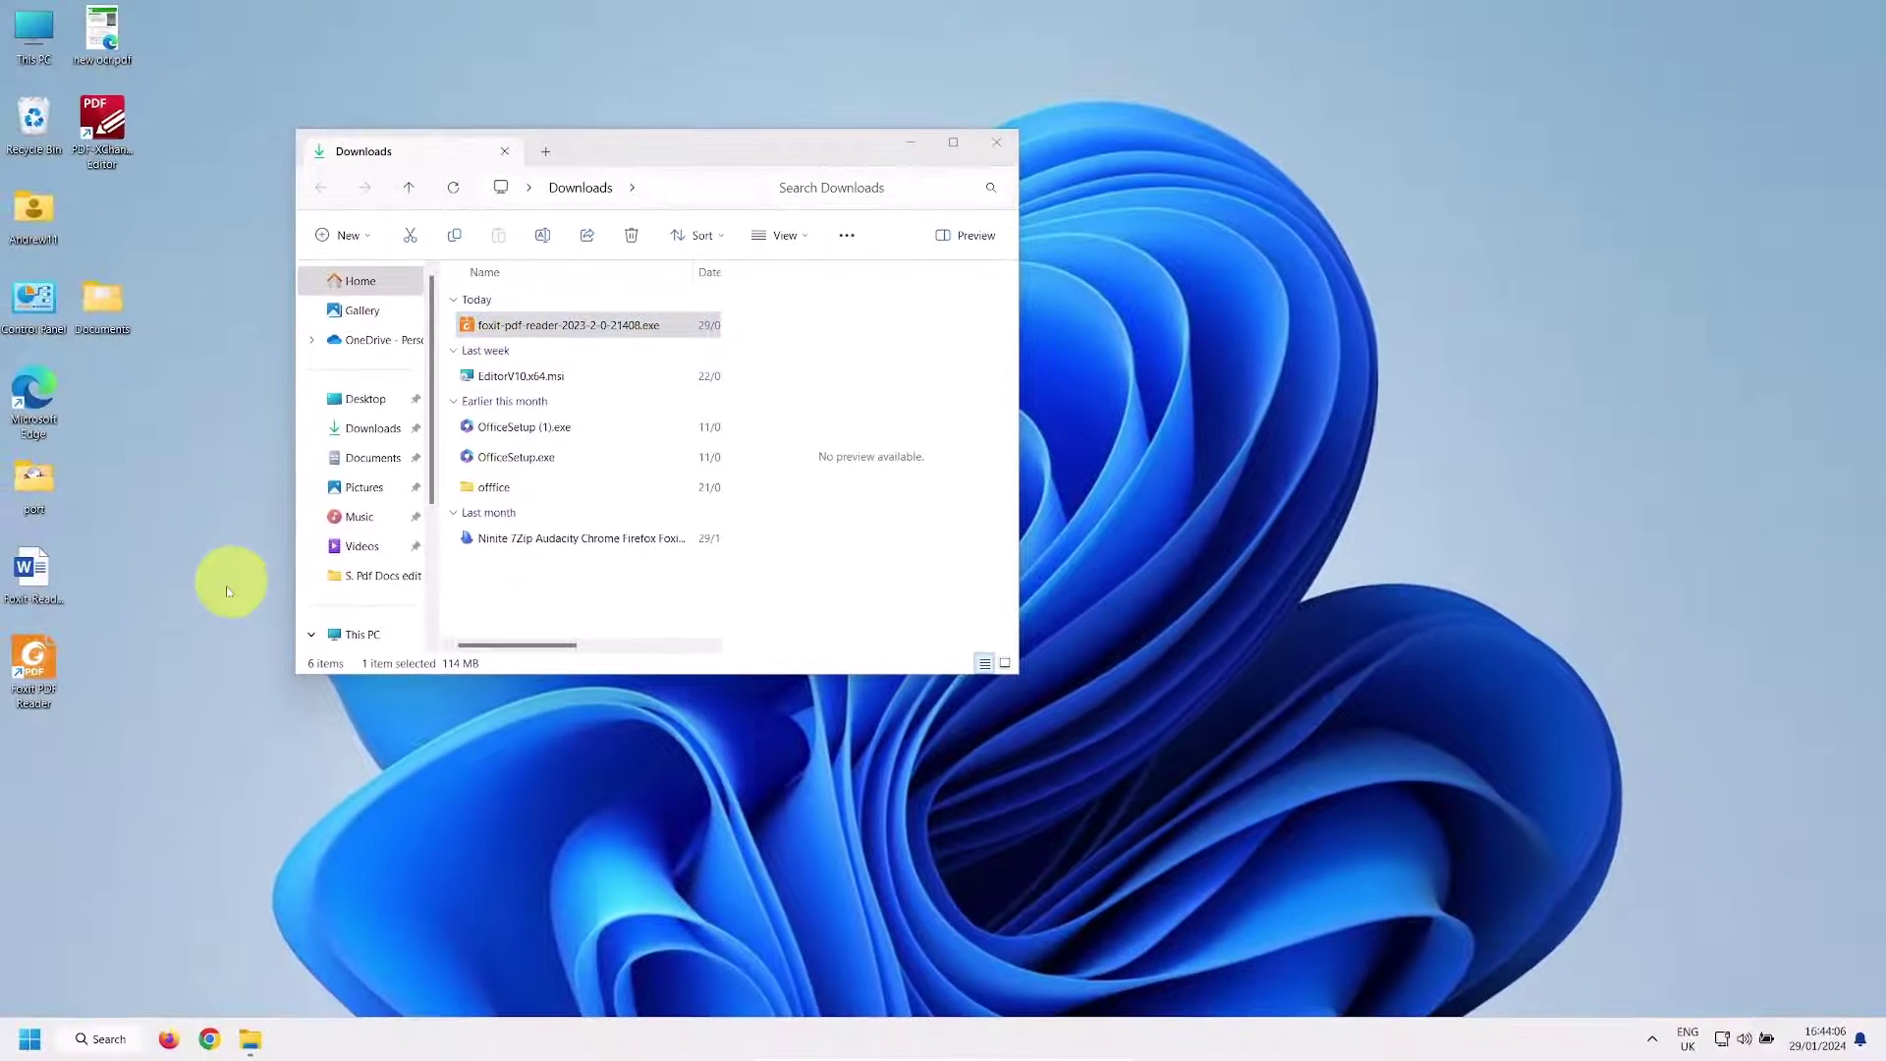
Step: Launch the currently installed Foxit PDF Reader from its desktop shortcut
{"action": "left_click", "coordinate": [47, 674]}
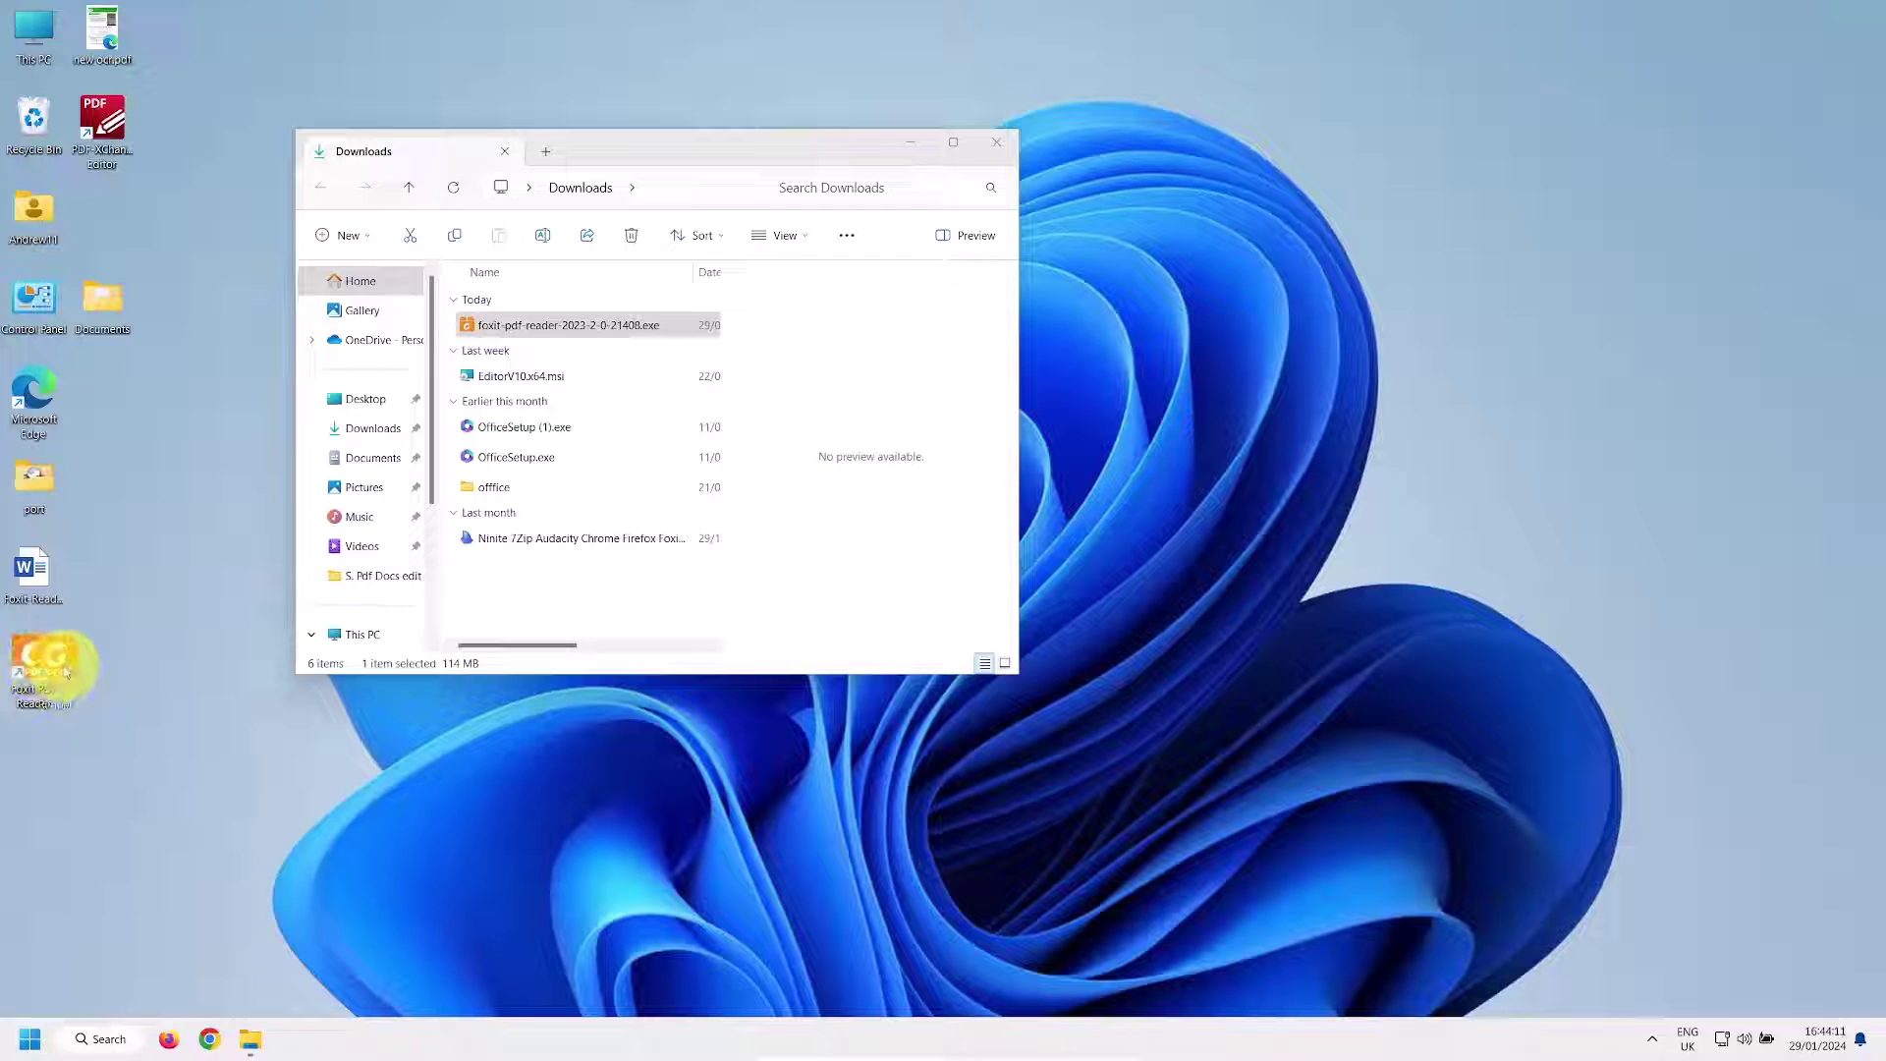
{"action": "double_click", "coordinate": [41, 667]}
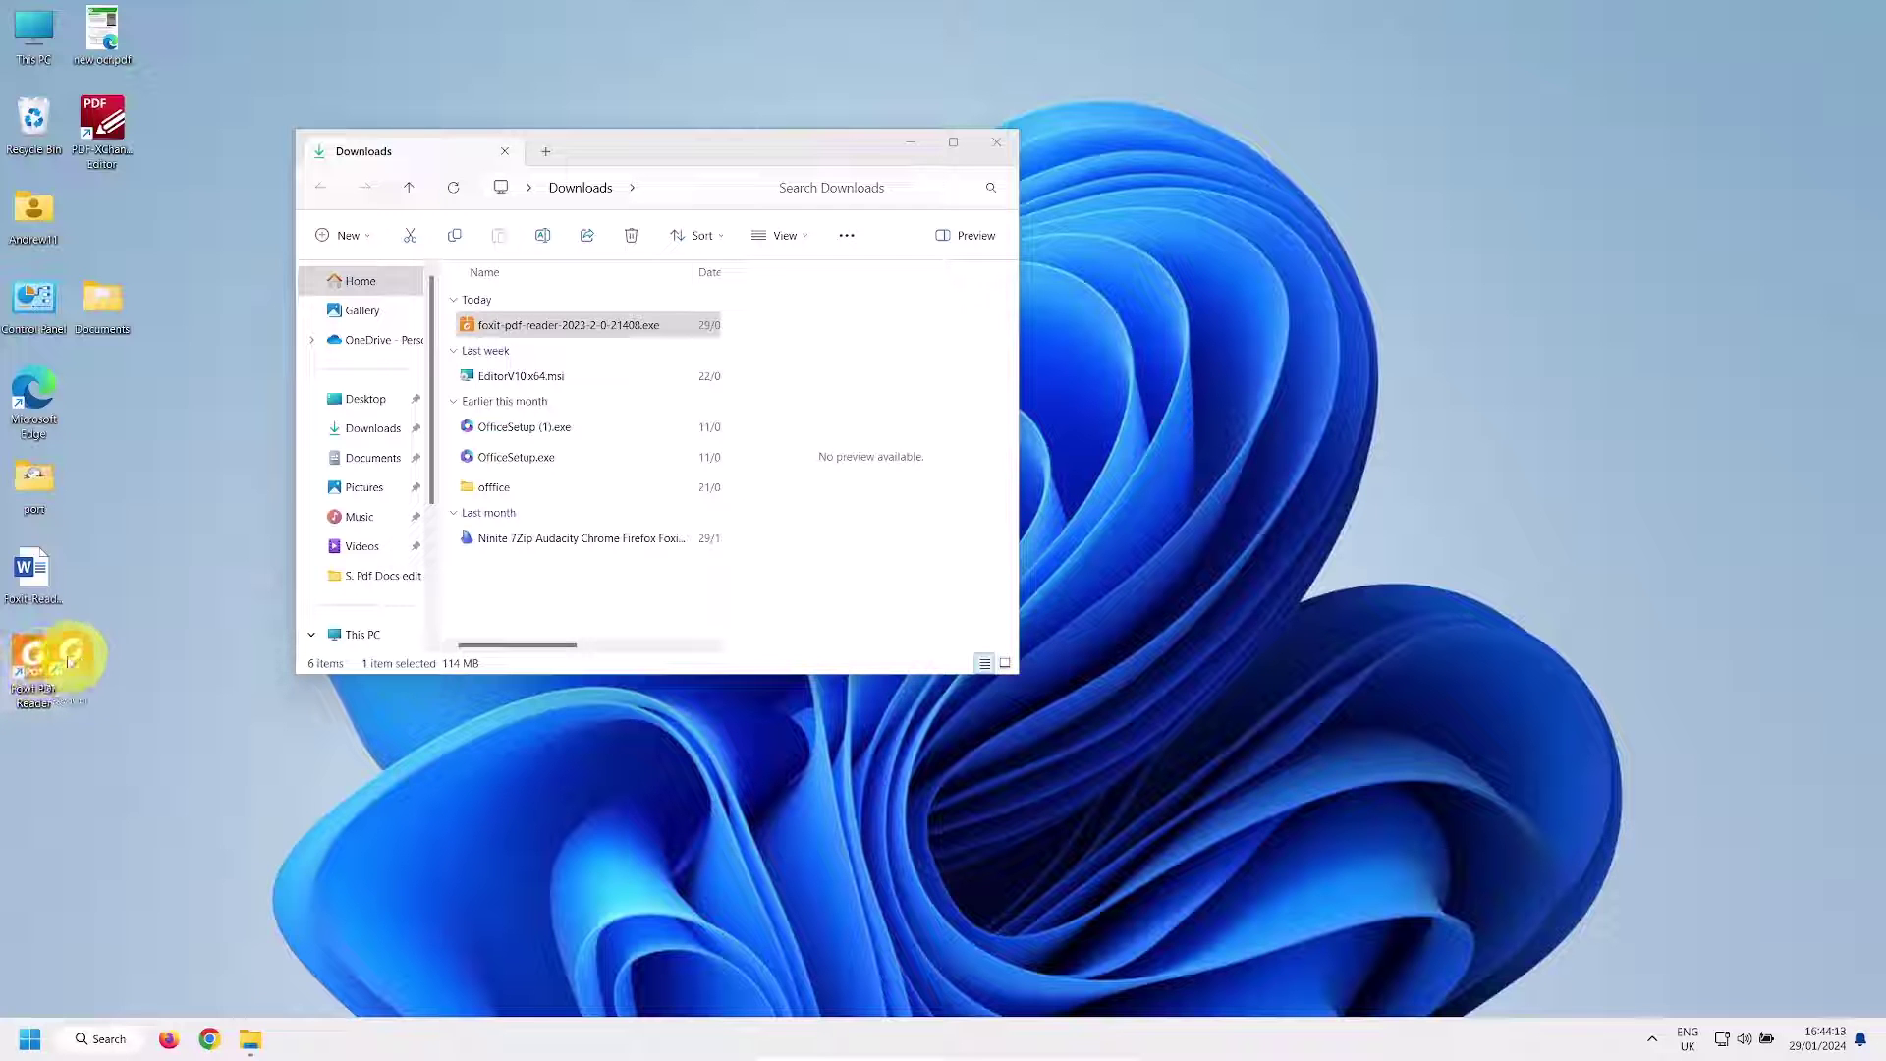
{"action": "left_click_drag", "start_coordinate": [41, 662], "coordinate": [93, 681]}
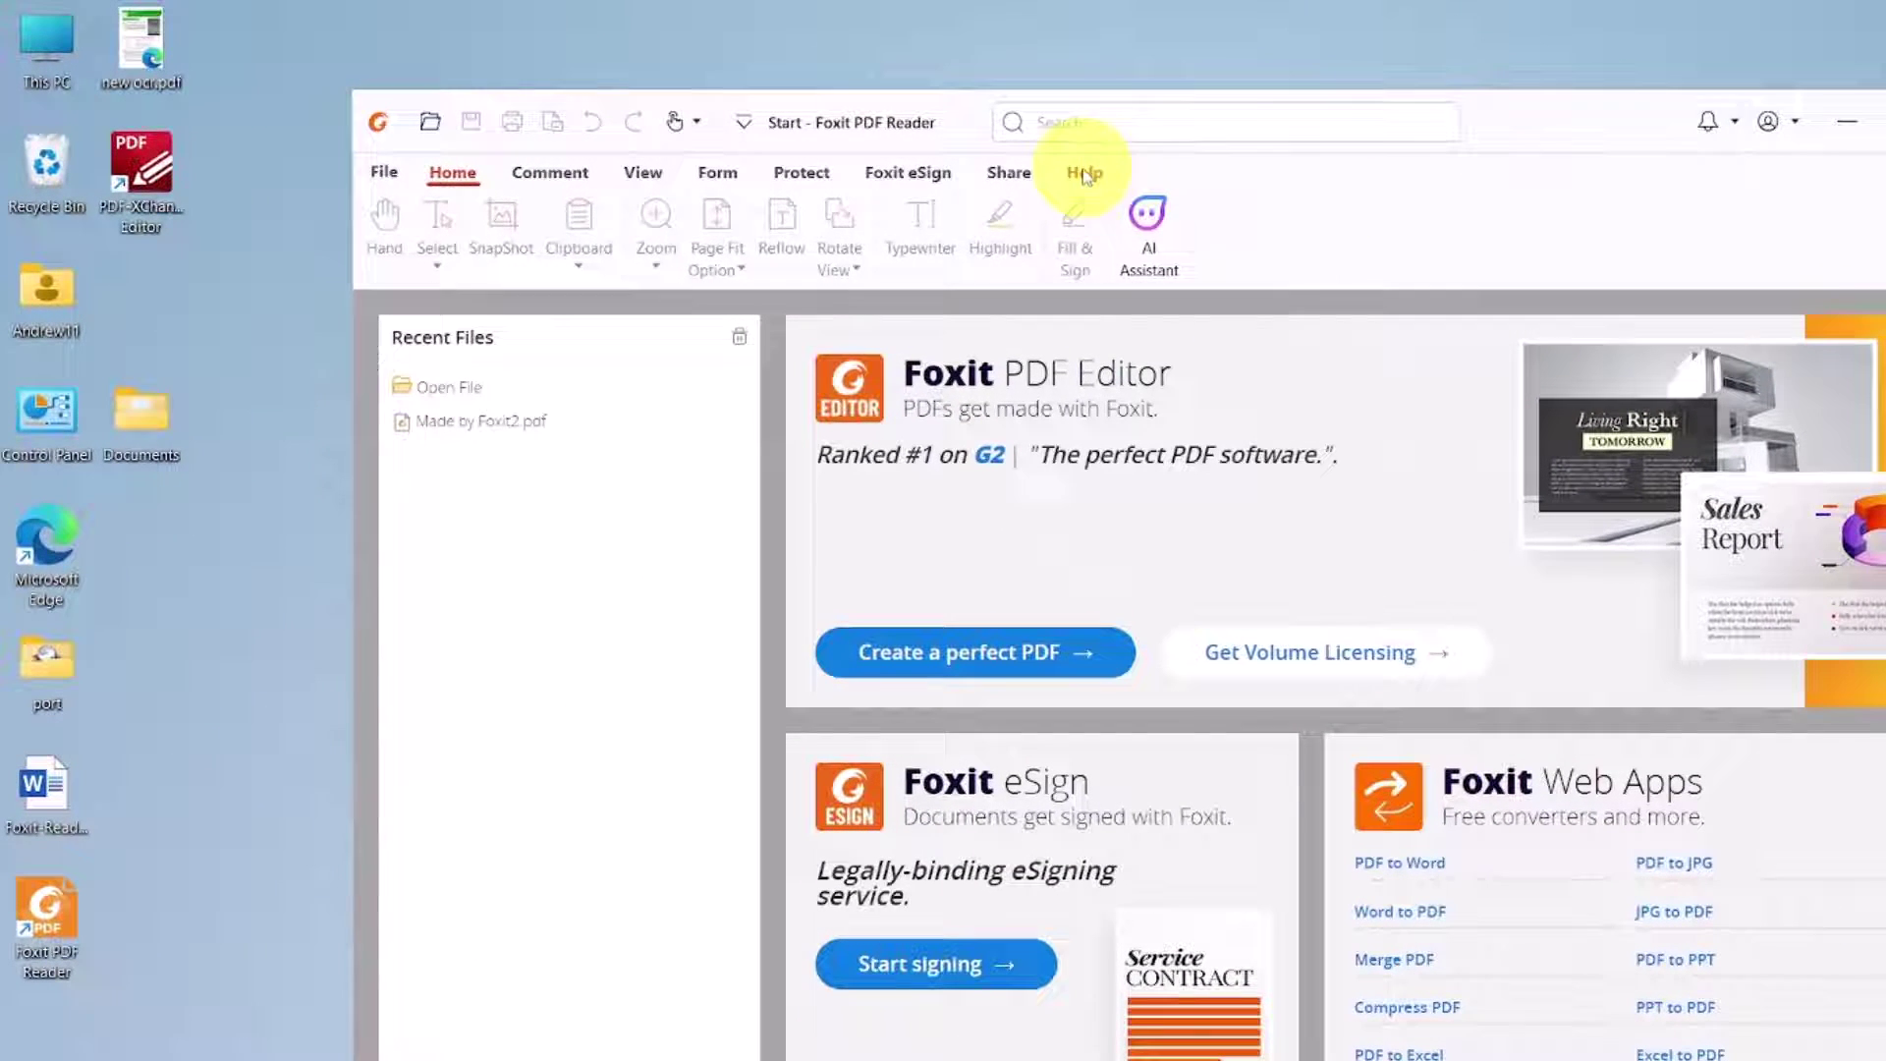
Step: Check in About that version 2023.3.0.23028 is installed, then close Foxit PDF Reader
{"action": "left_click", "coordinate": [1084, 174]}
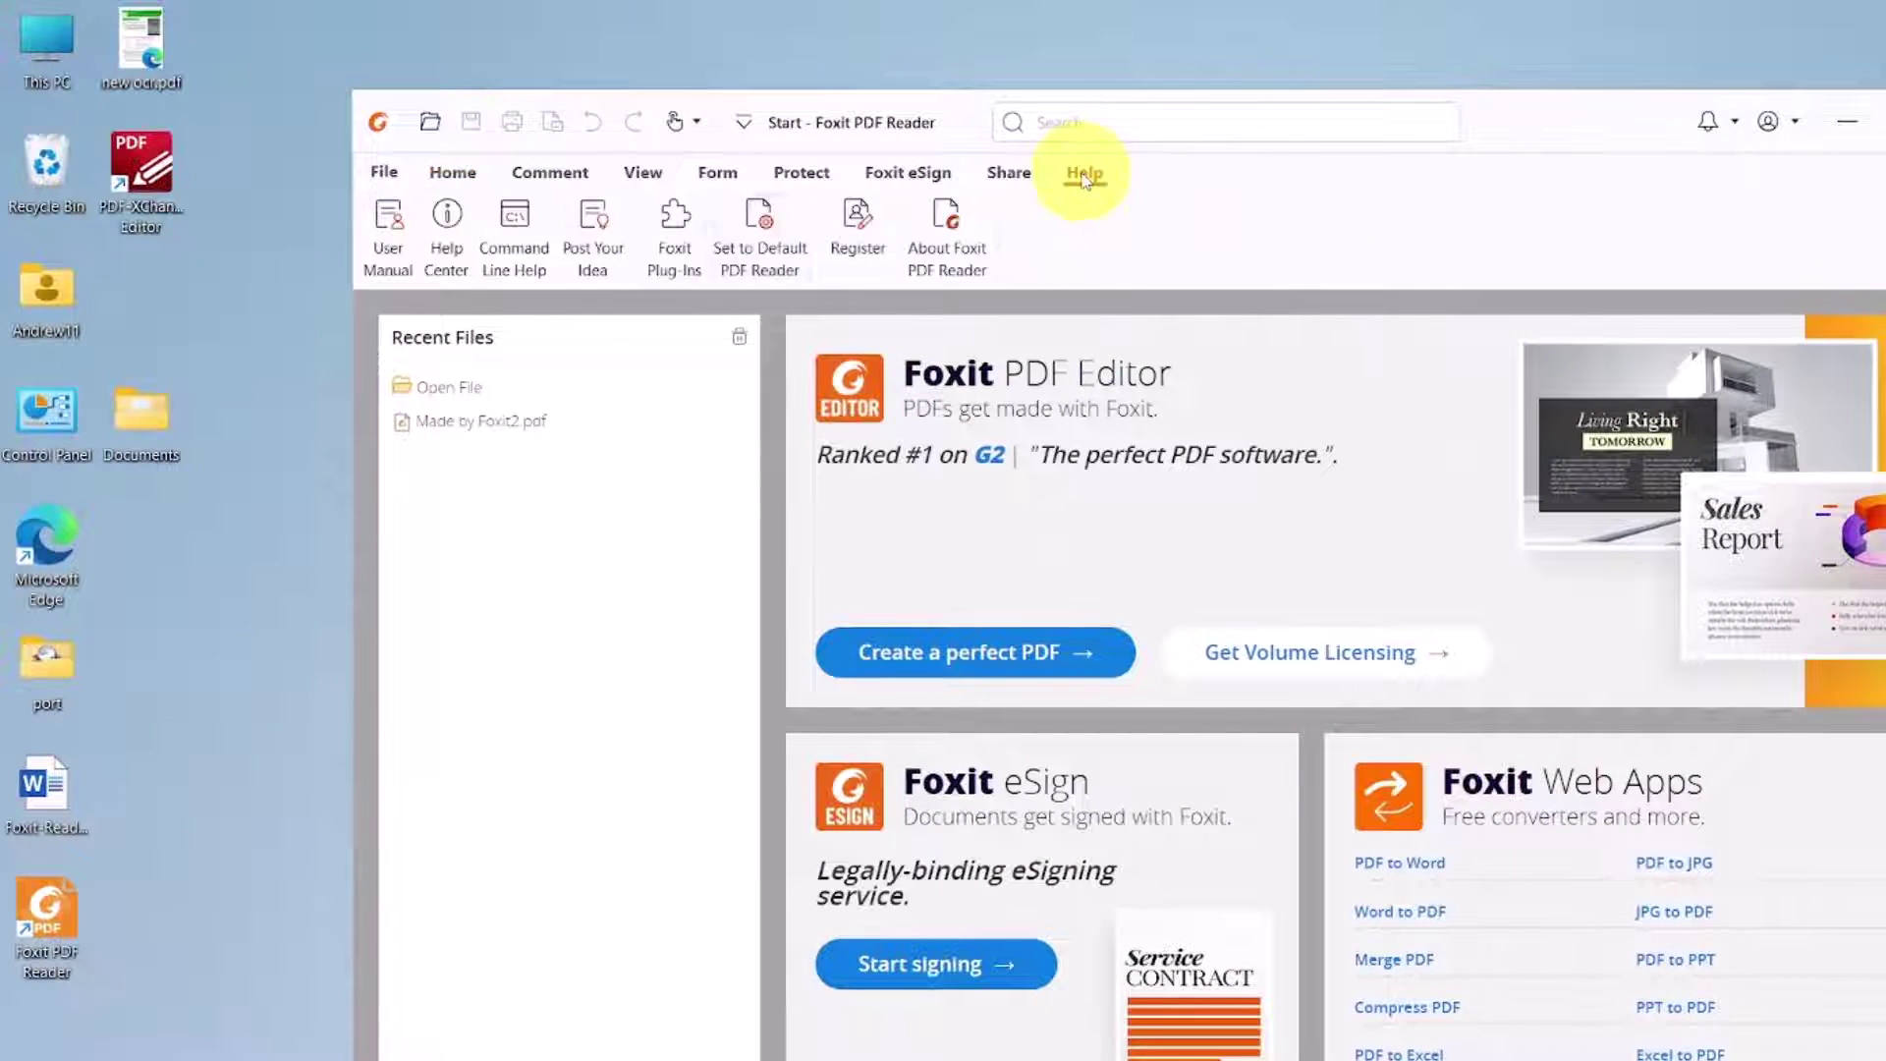
{"action": "left_click", "coordinate": [941, 232]}
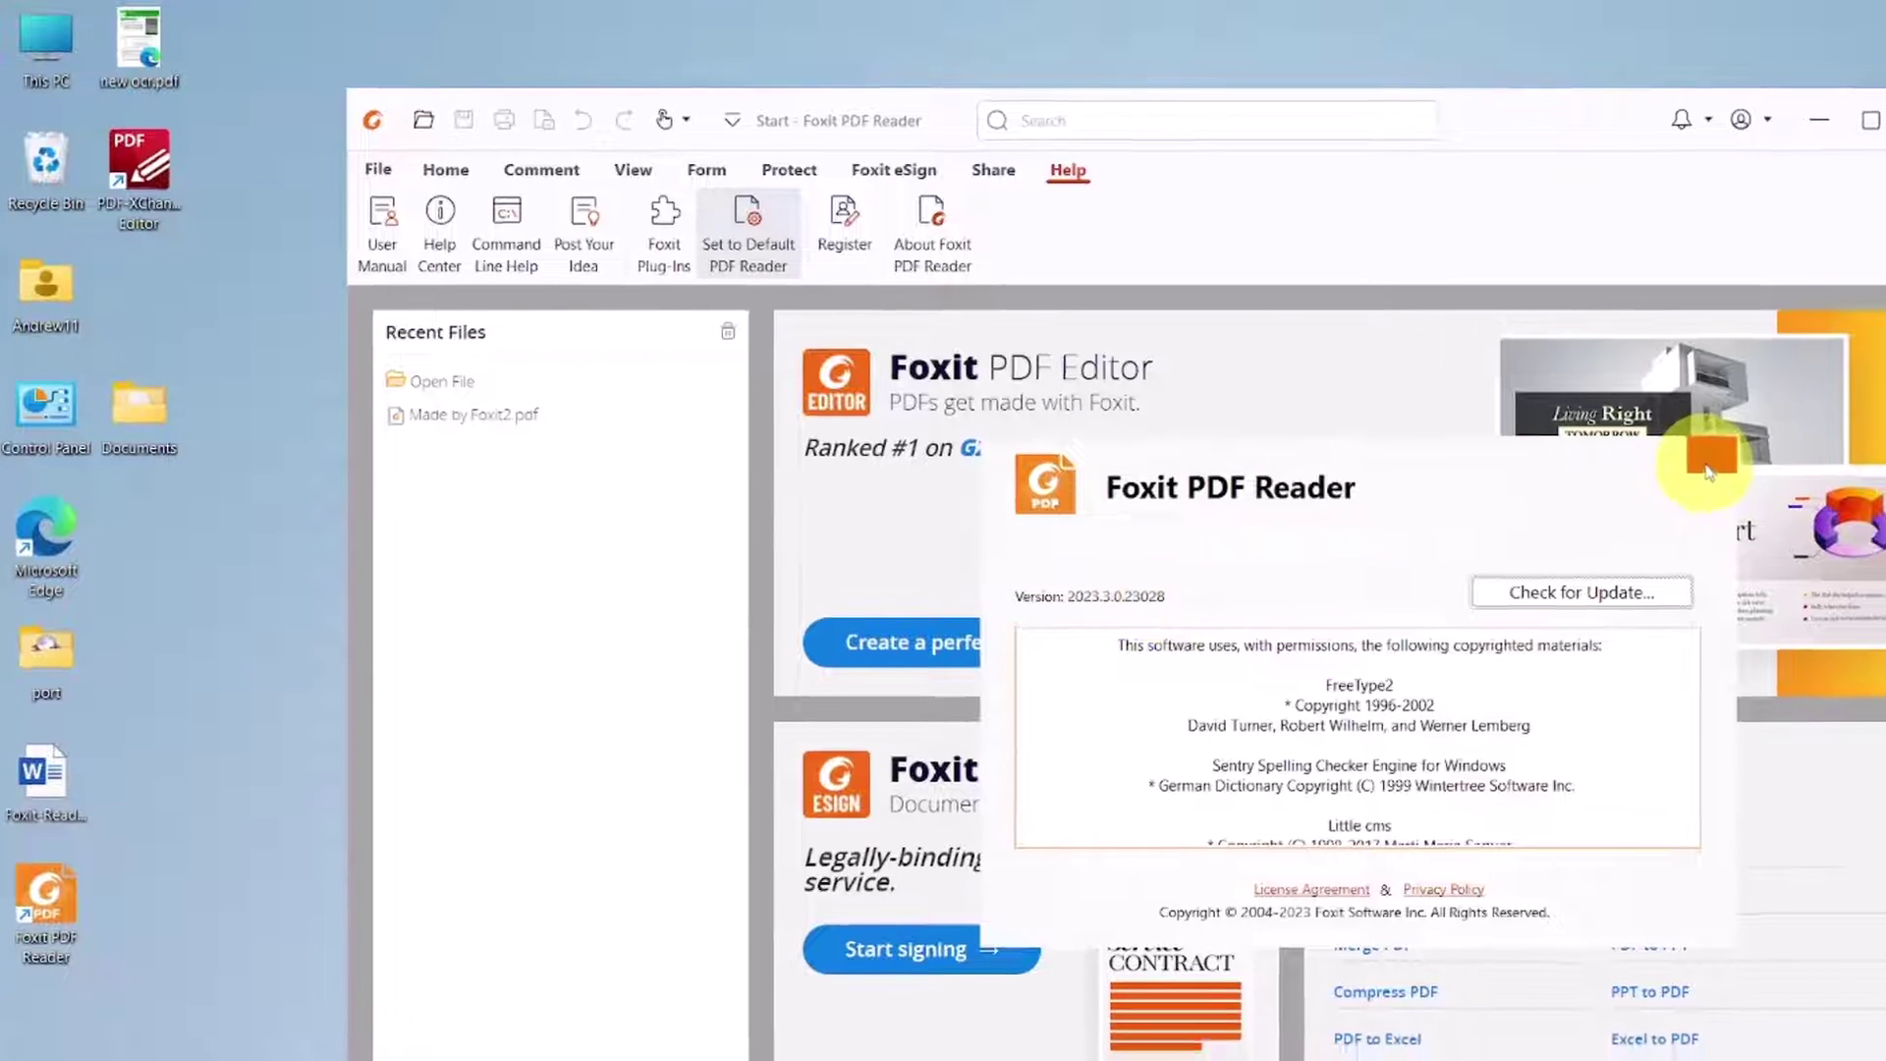
{"action": "left_click", "coordinate": [1707, 469]}
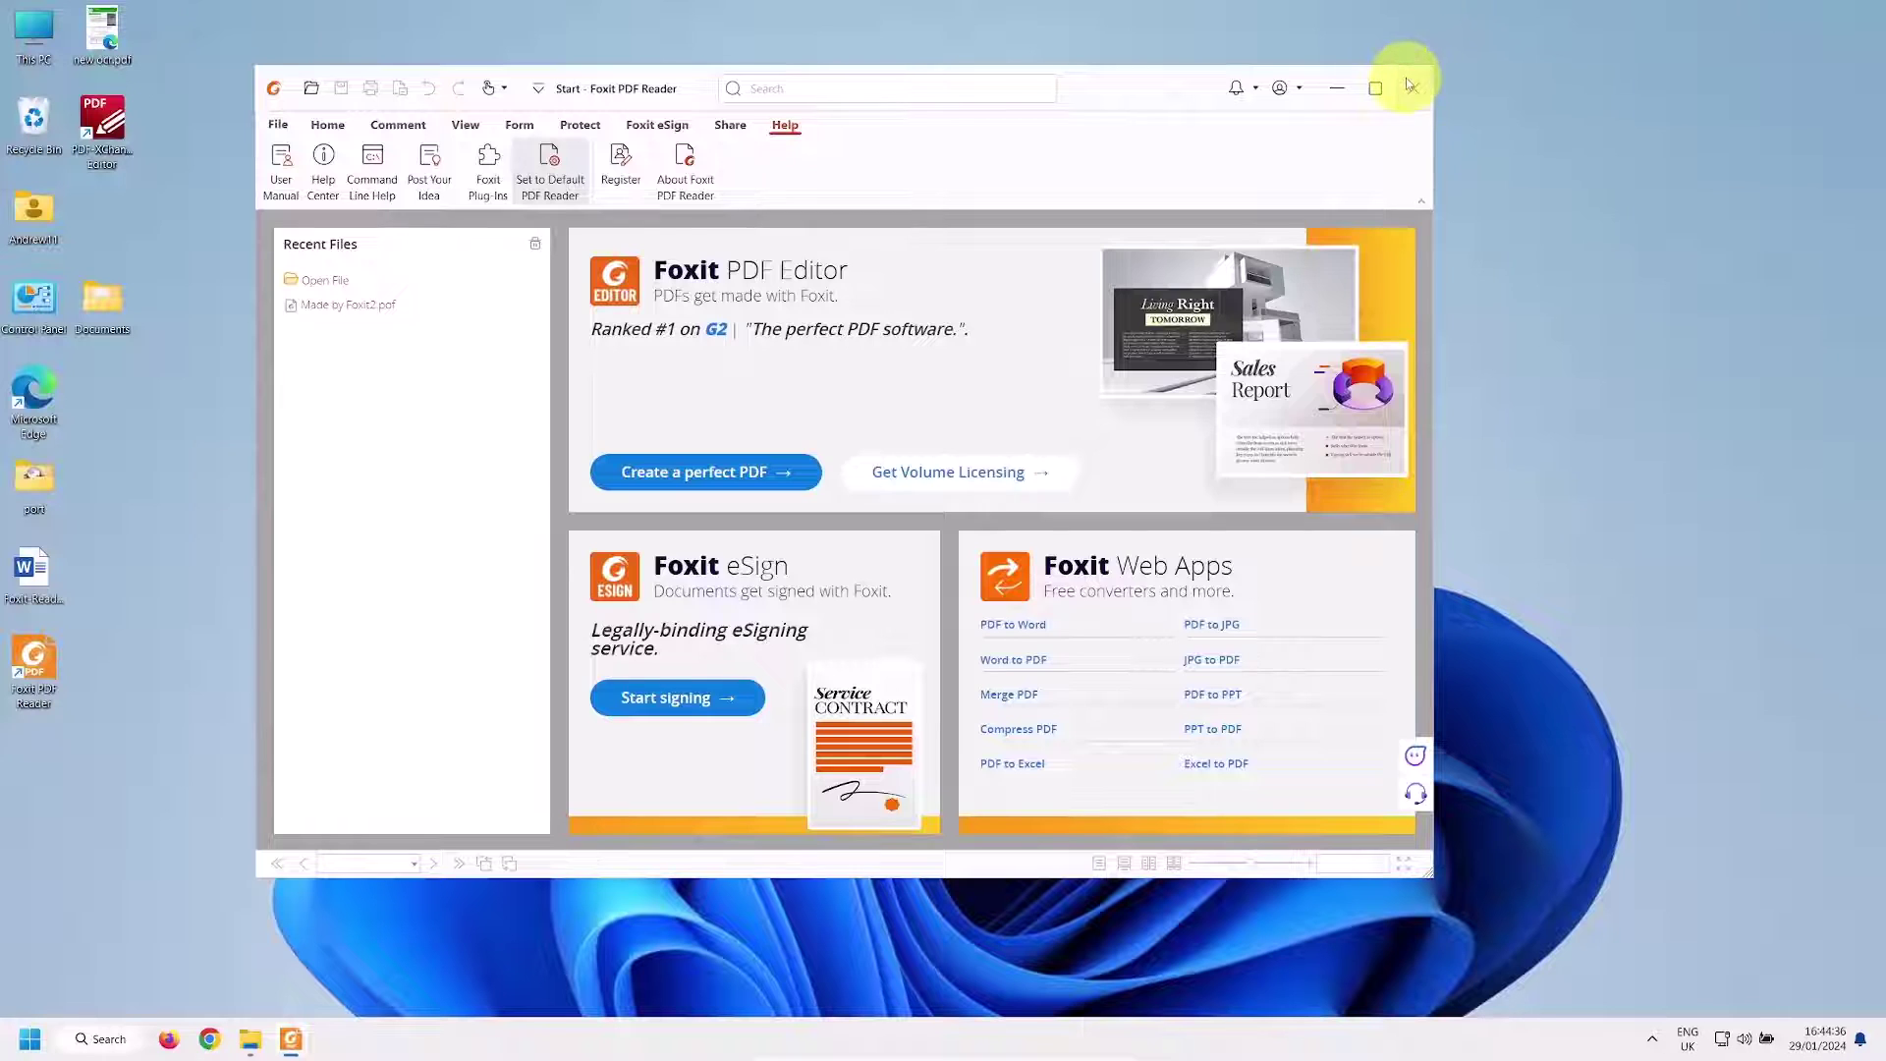
{"action": "left_click", "coordinate": [1411, 87]}
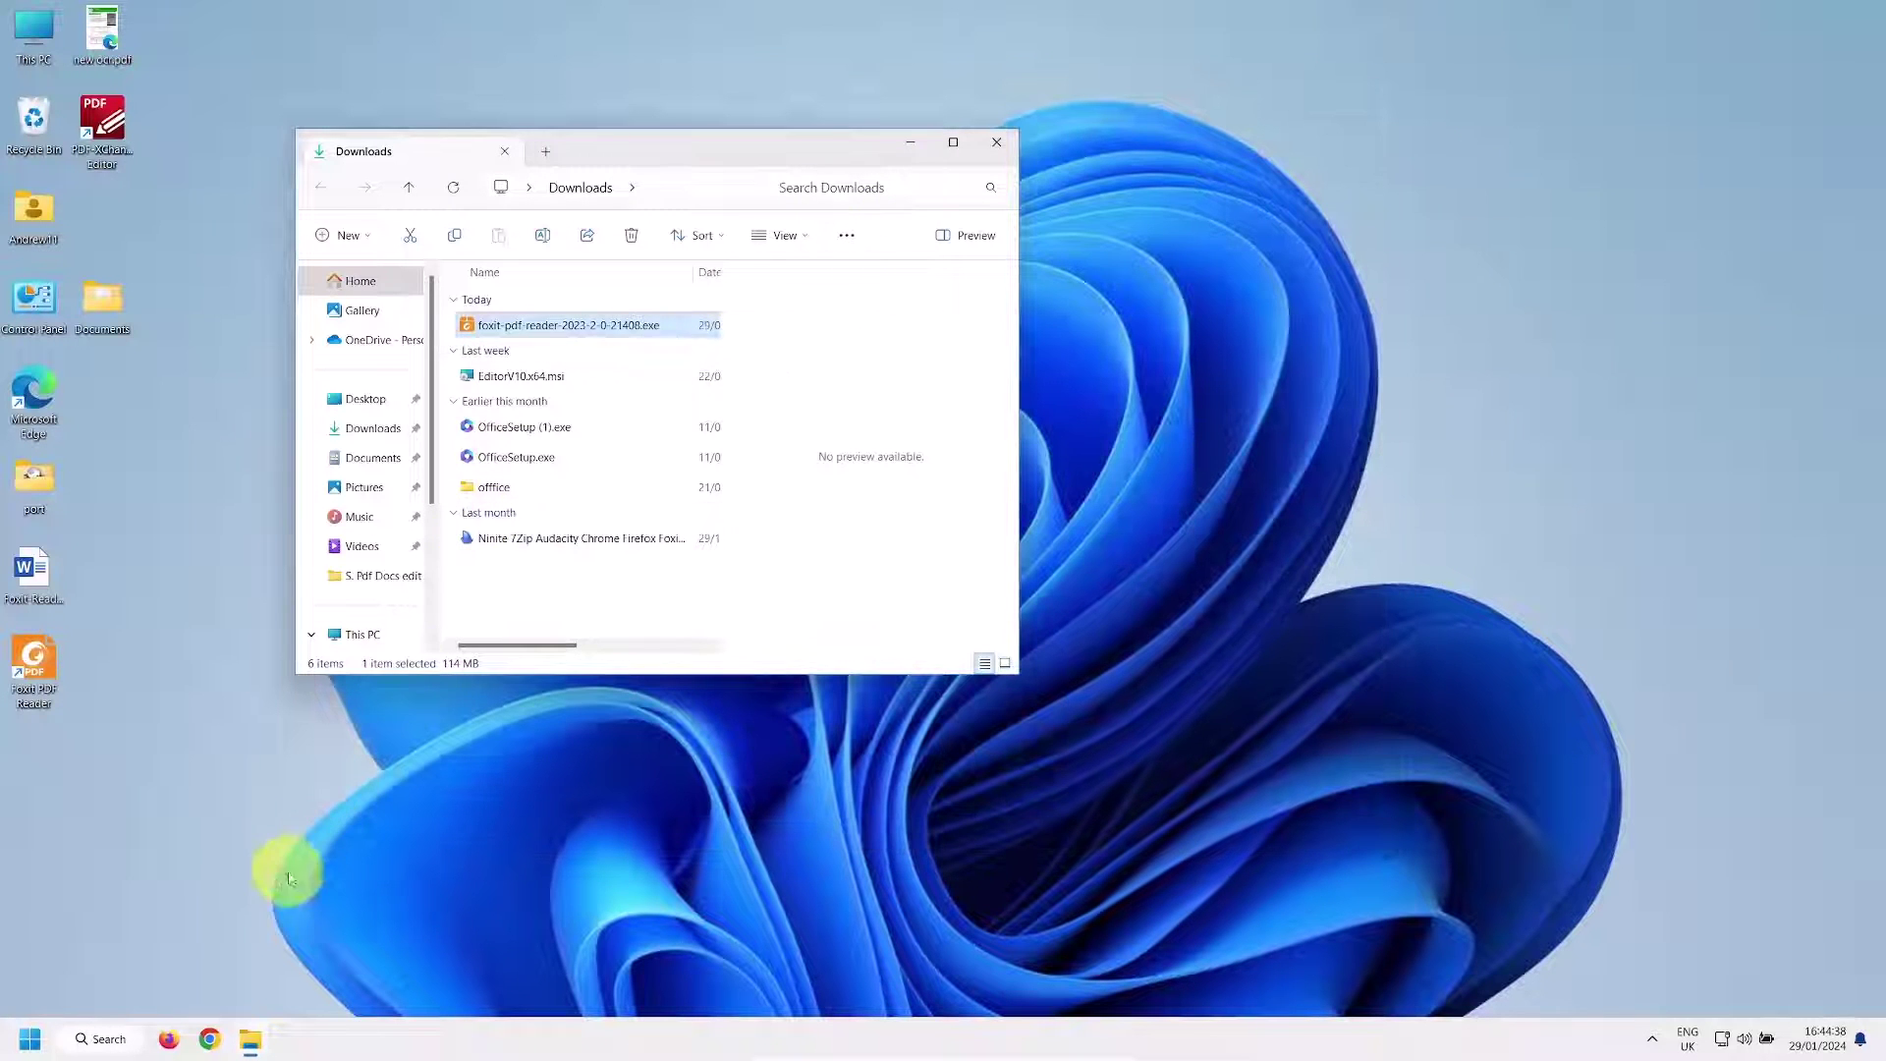
Step: Open Control Panel's Uninstall a program list and select Foxit PDF Reader
{"action": "left_click", "coordinate": [107, 1039]}
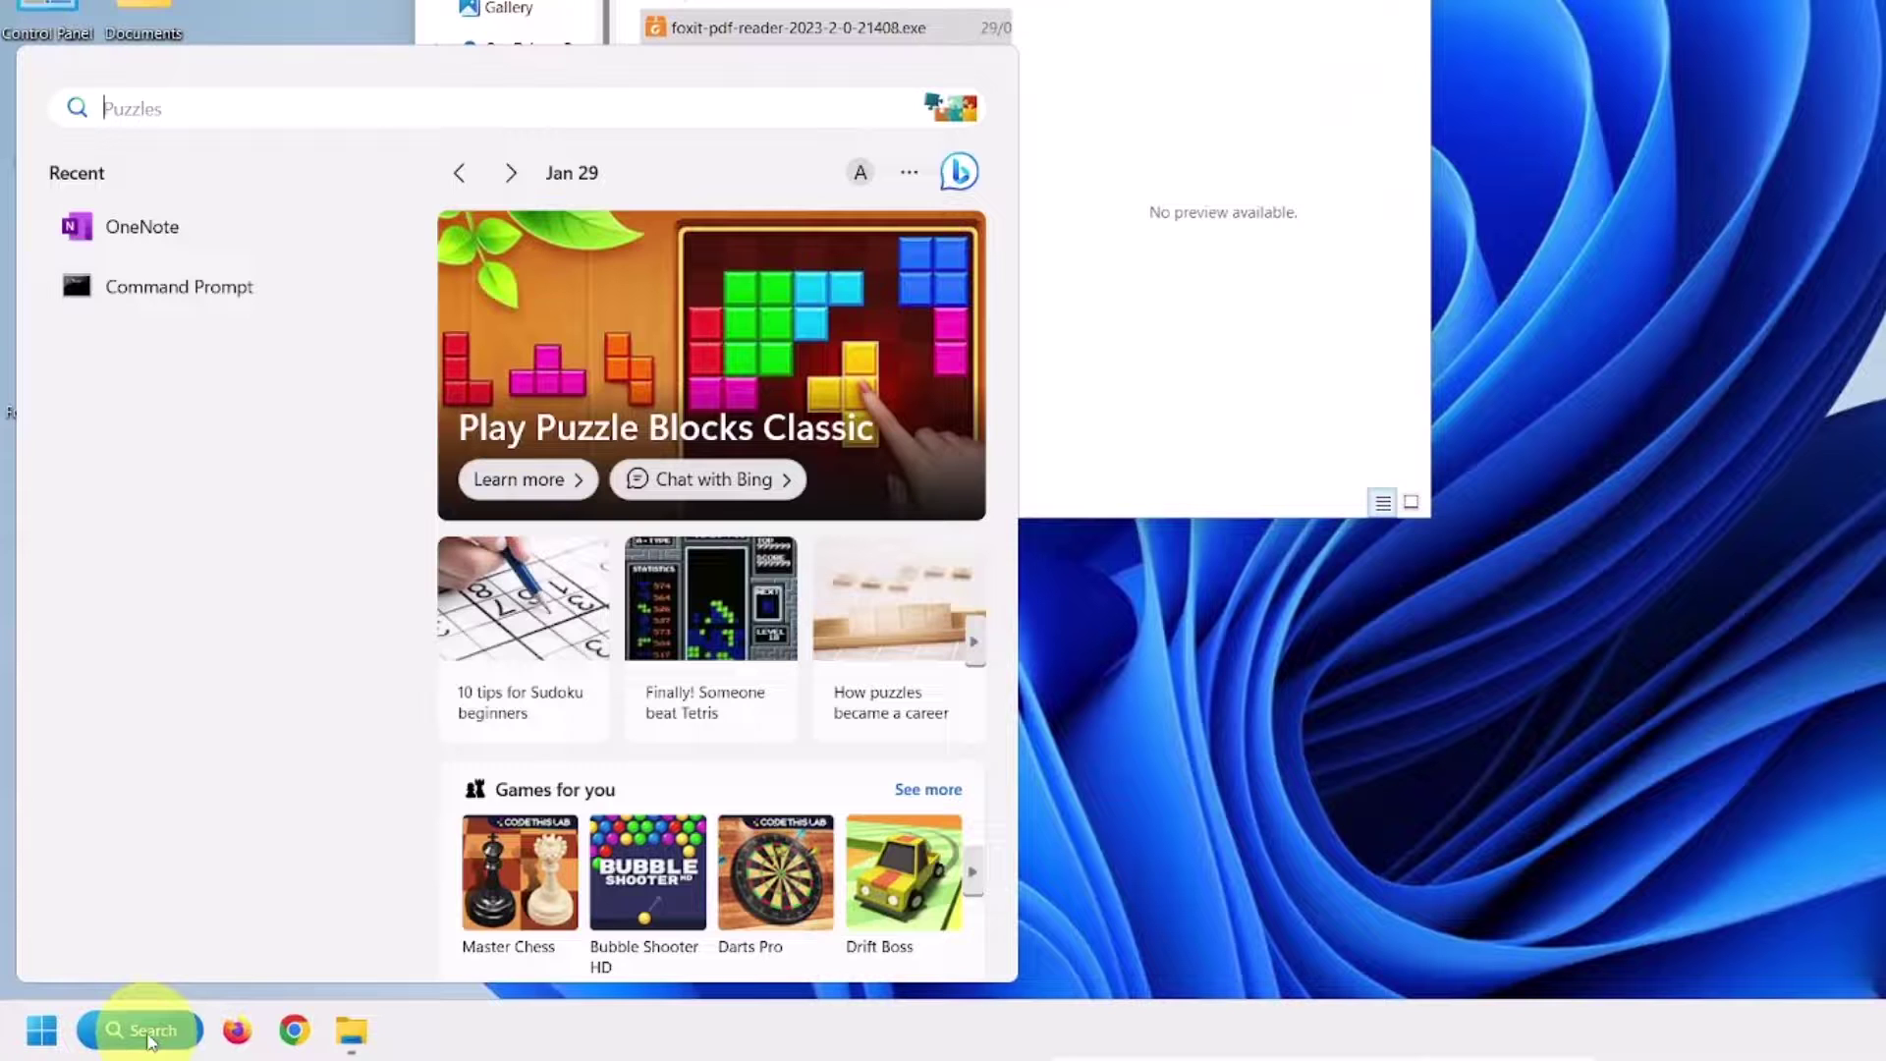
{"action": "type", "text": "con"}
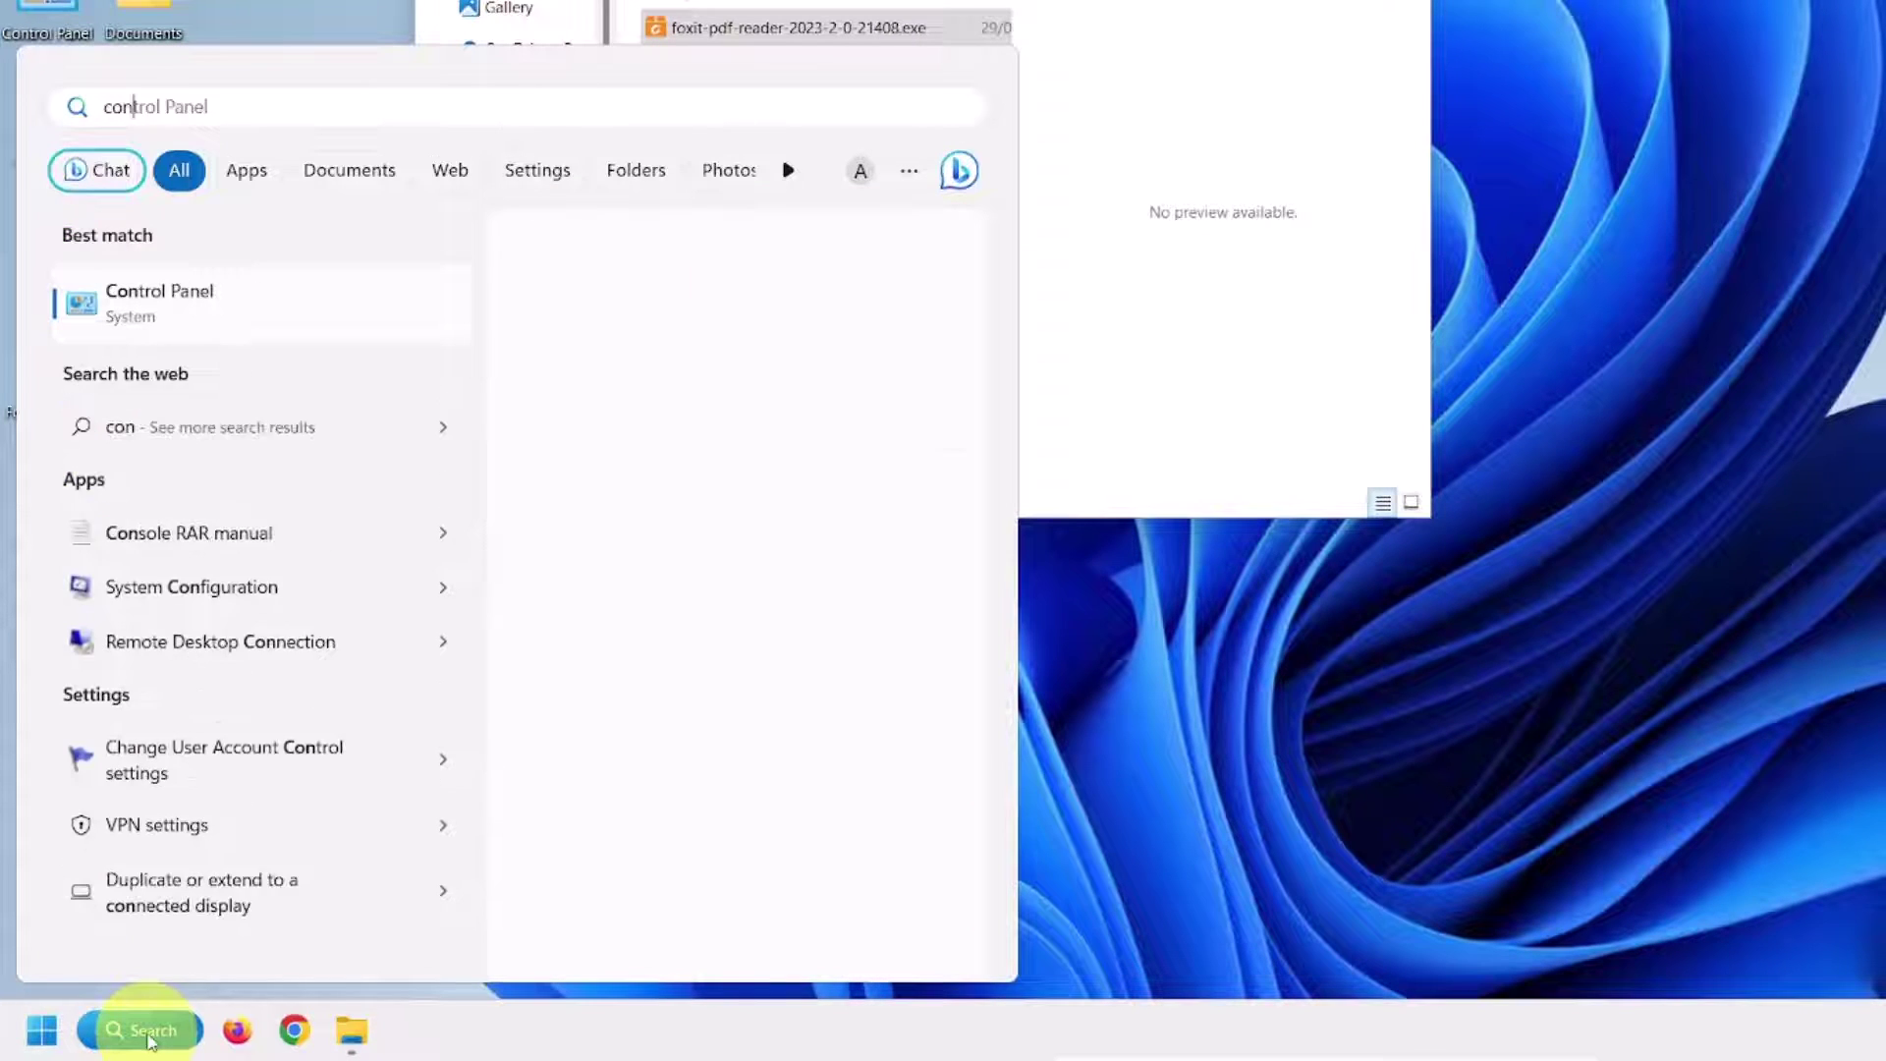
{"action": "type", "text": "trol"}
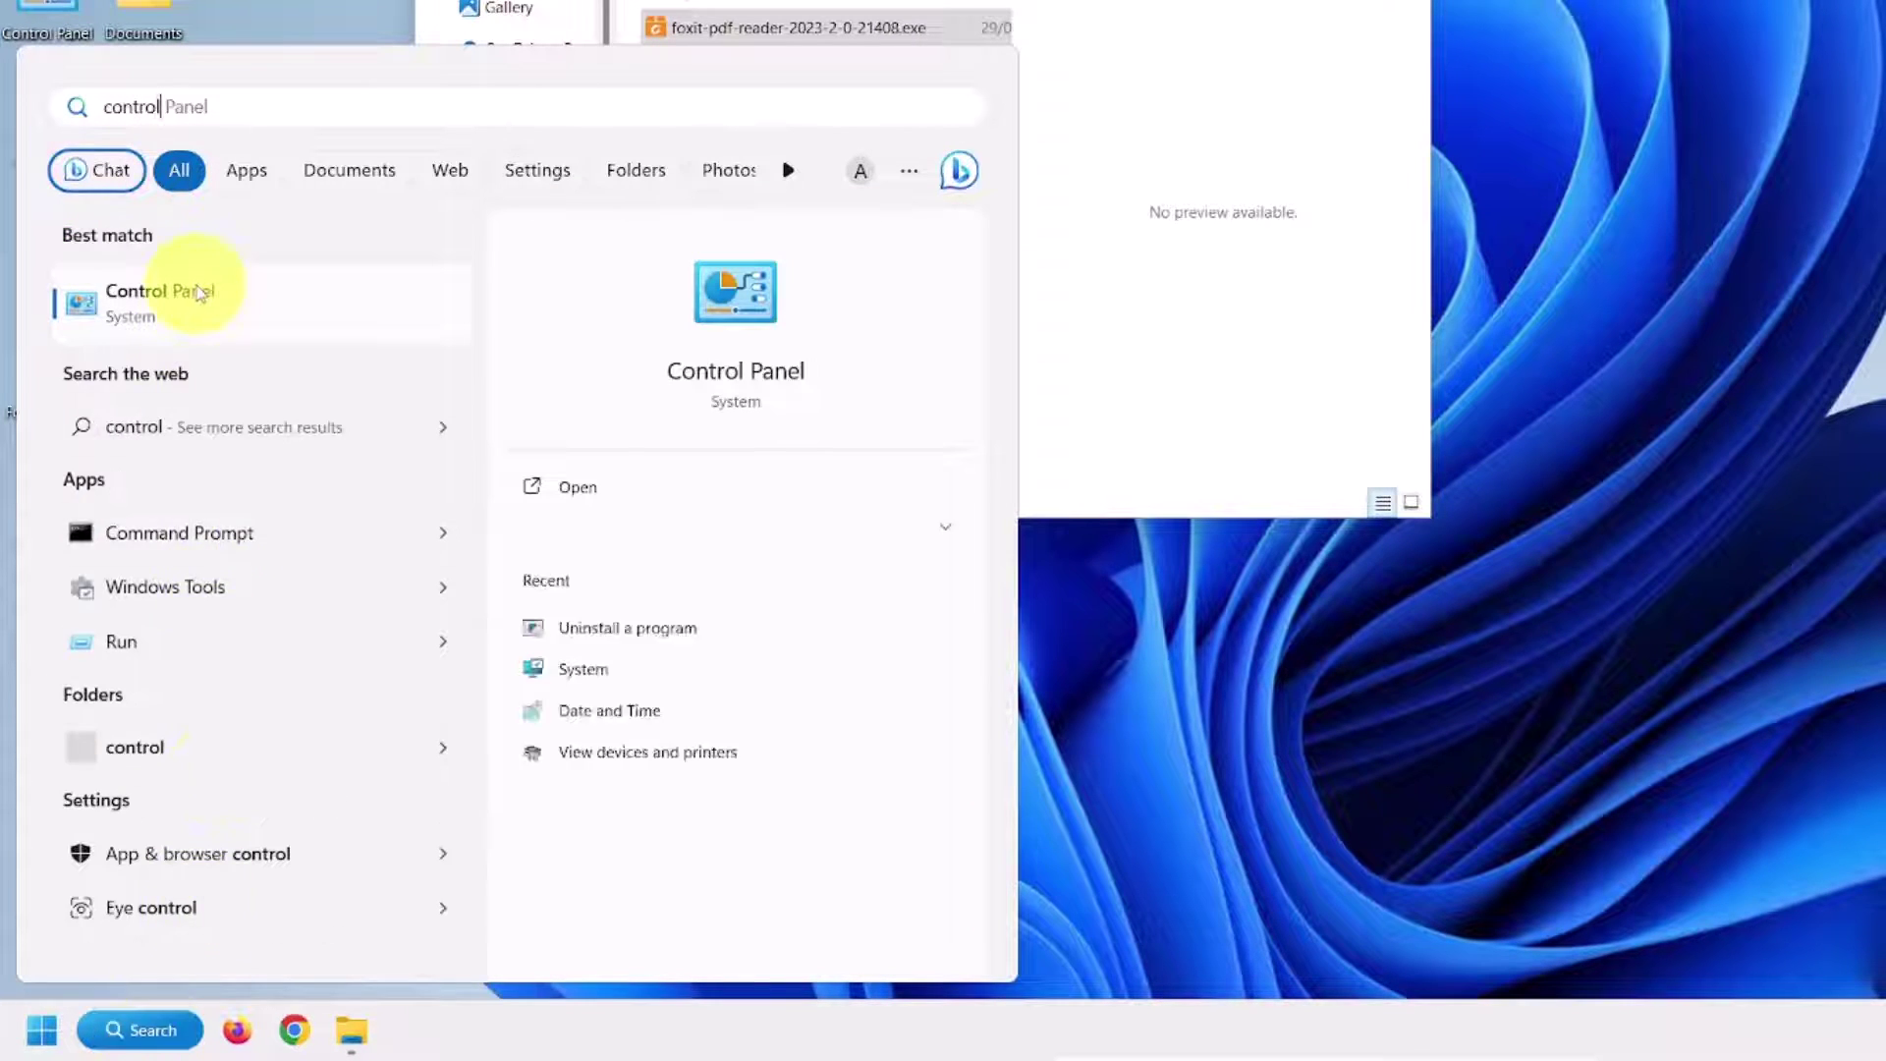
{"action": "left_click", "coordinate": [185, 315]}
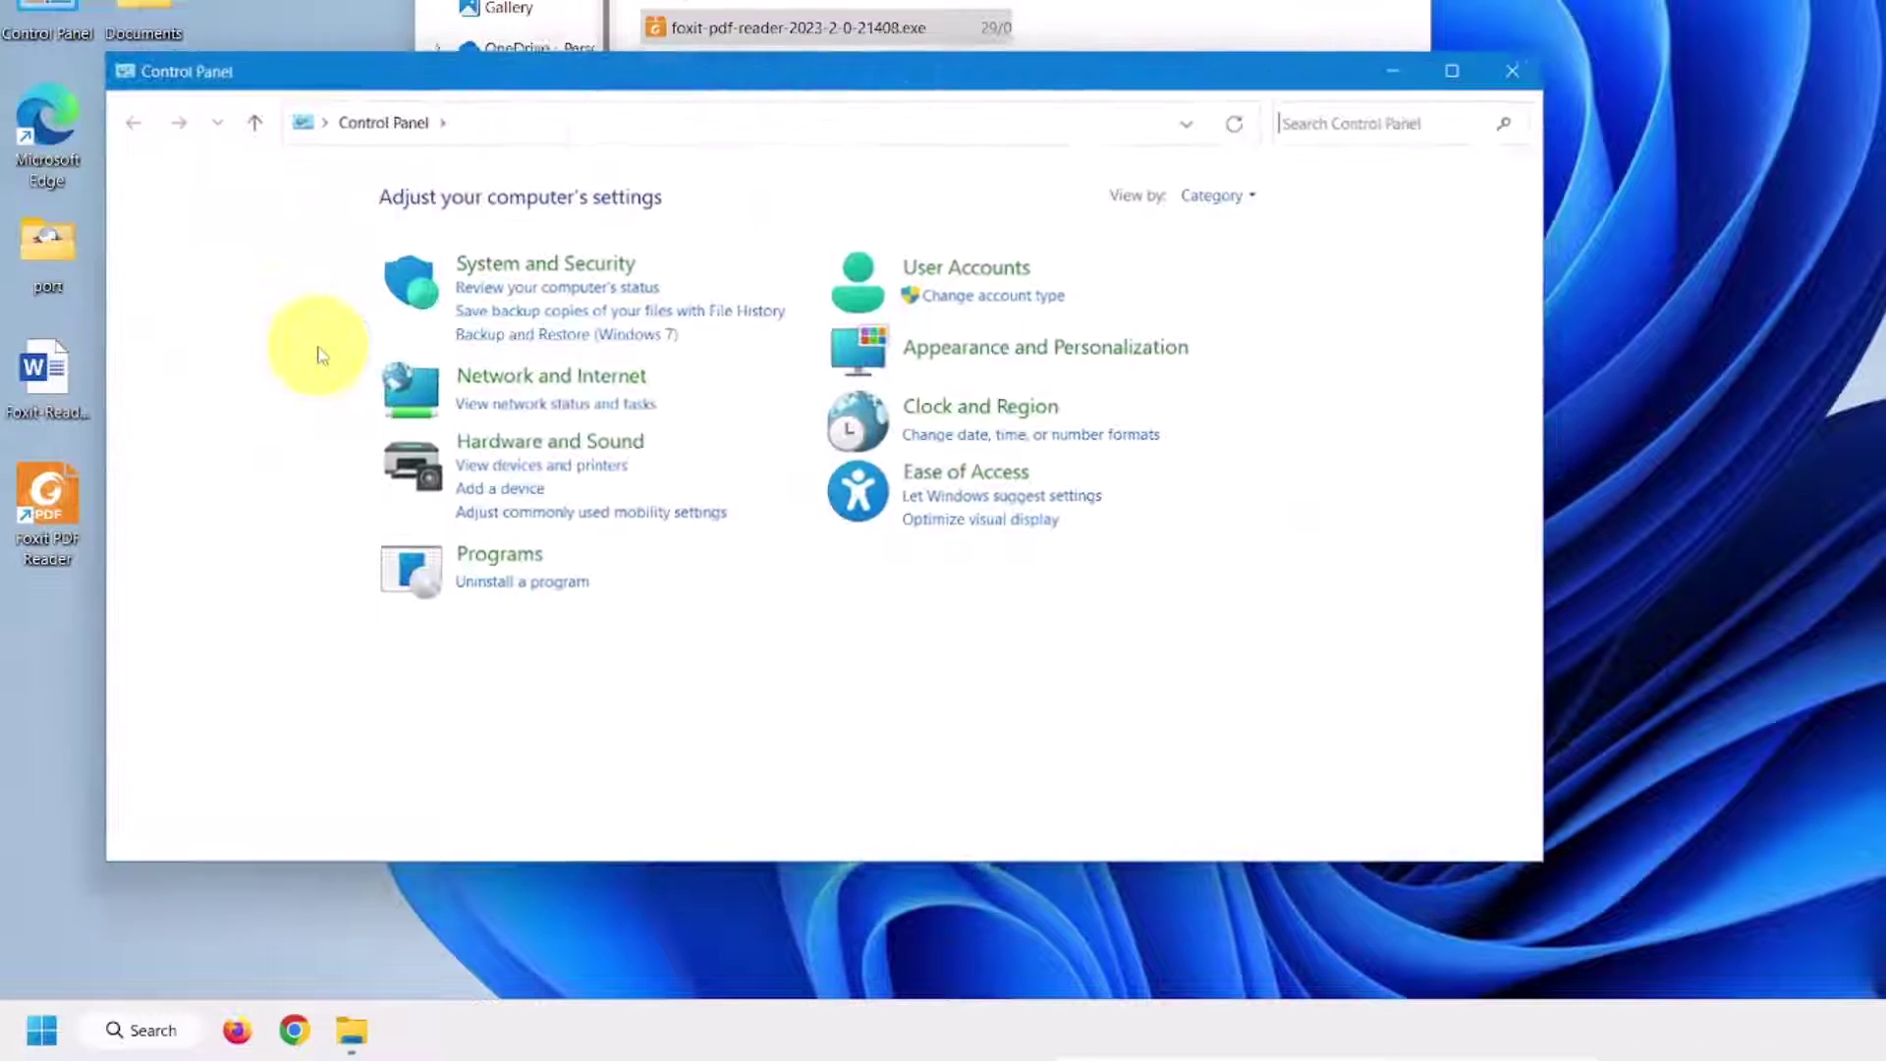
{"action": "left_click", "coordinate": [525, 592]}
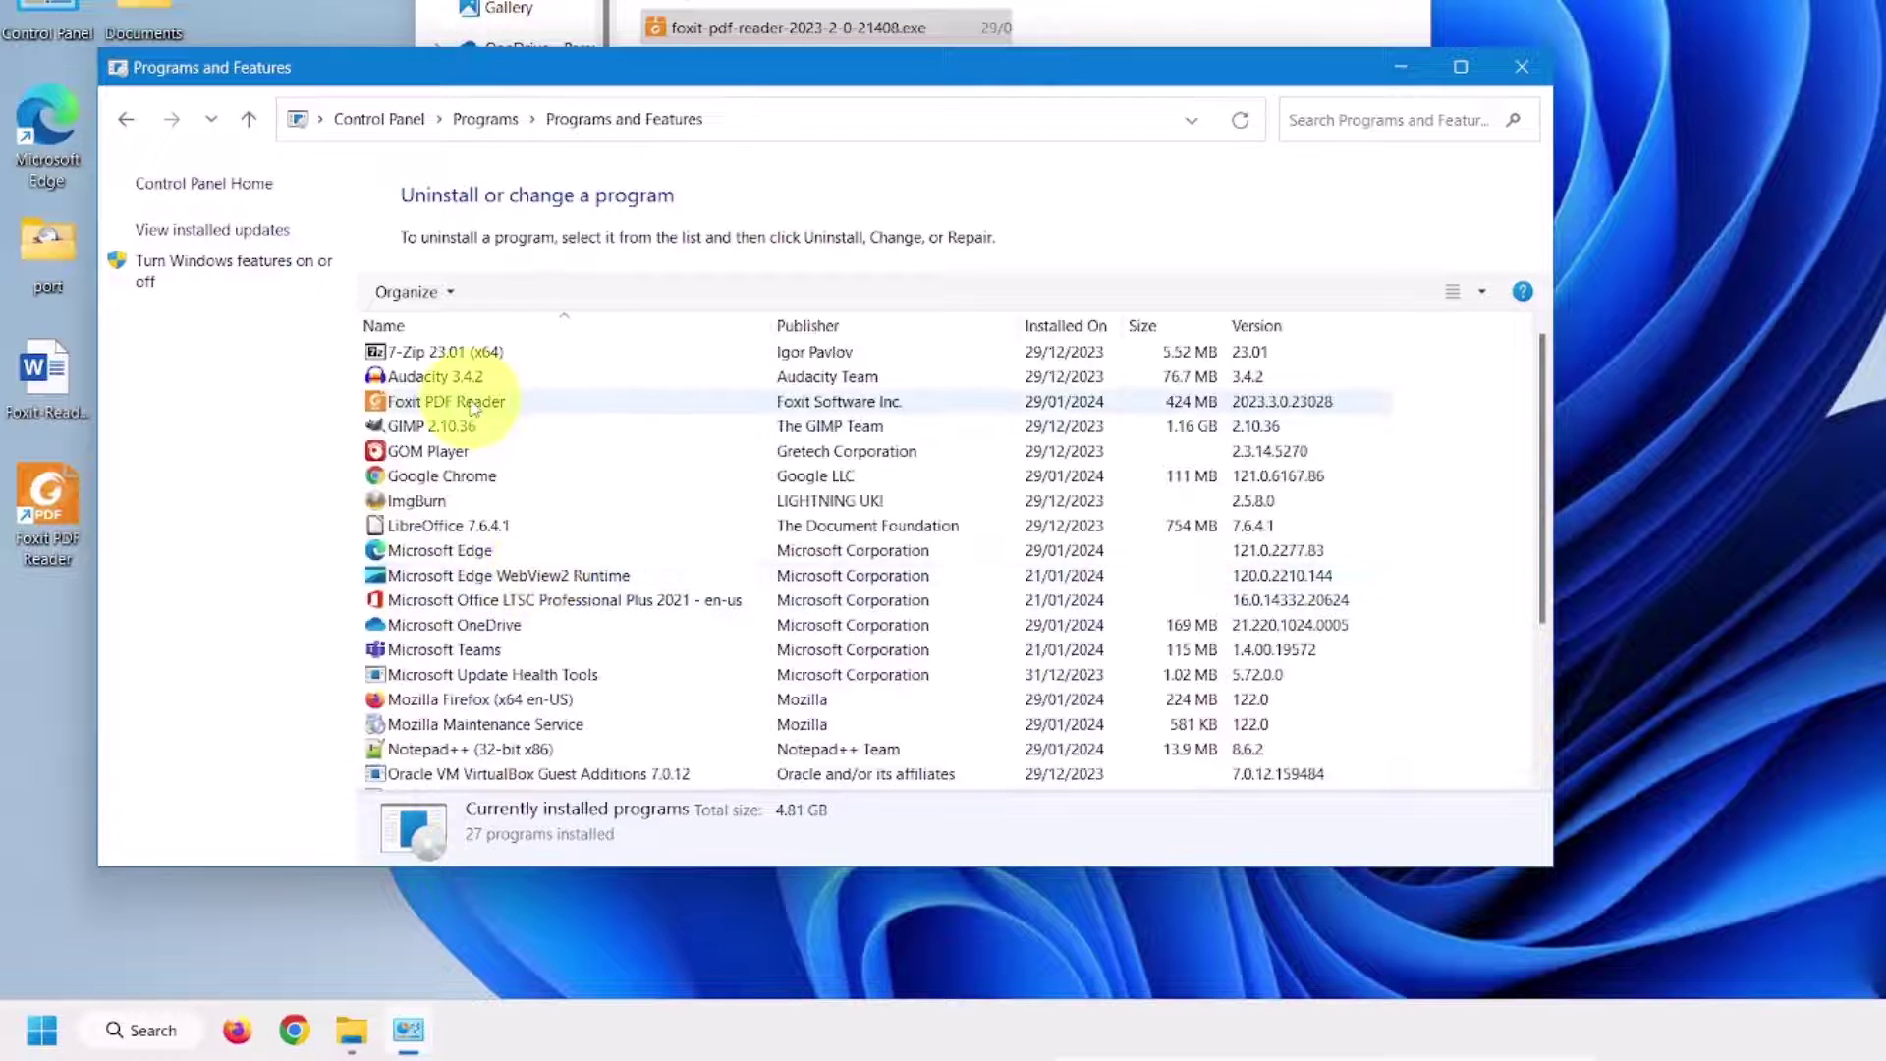
{"action": "left_click", "coordinate": [467, 407]}
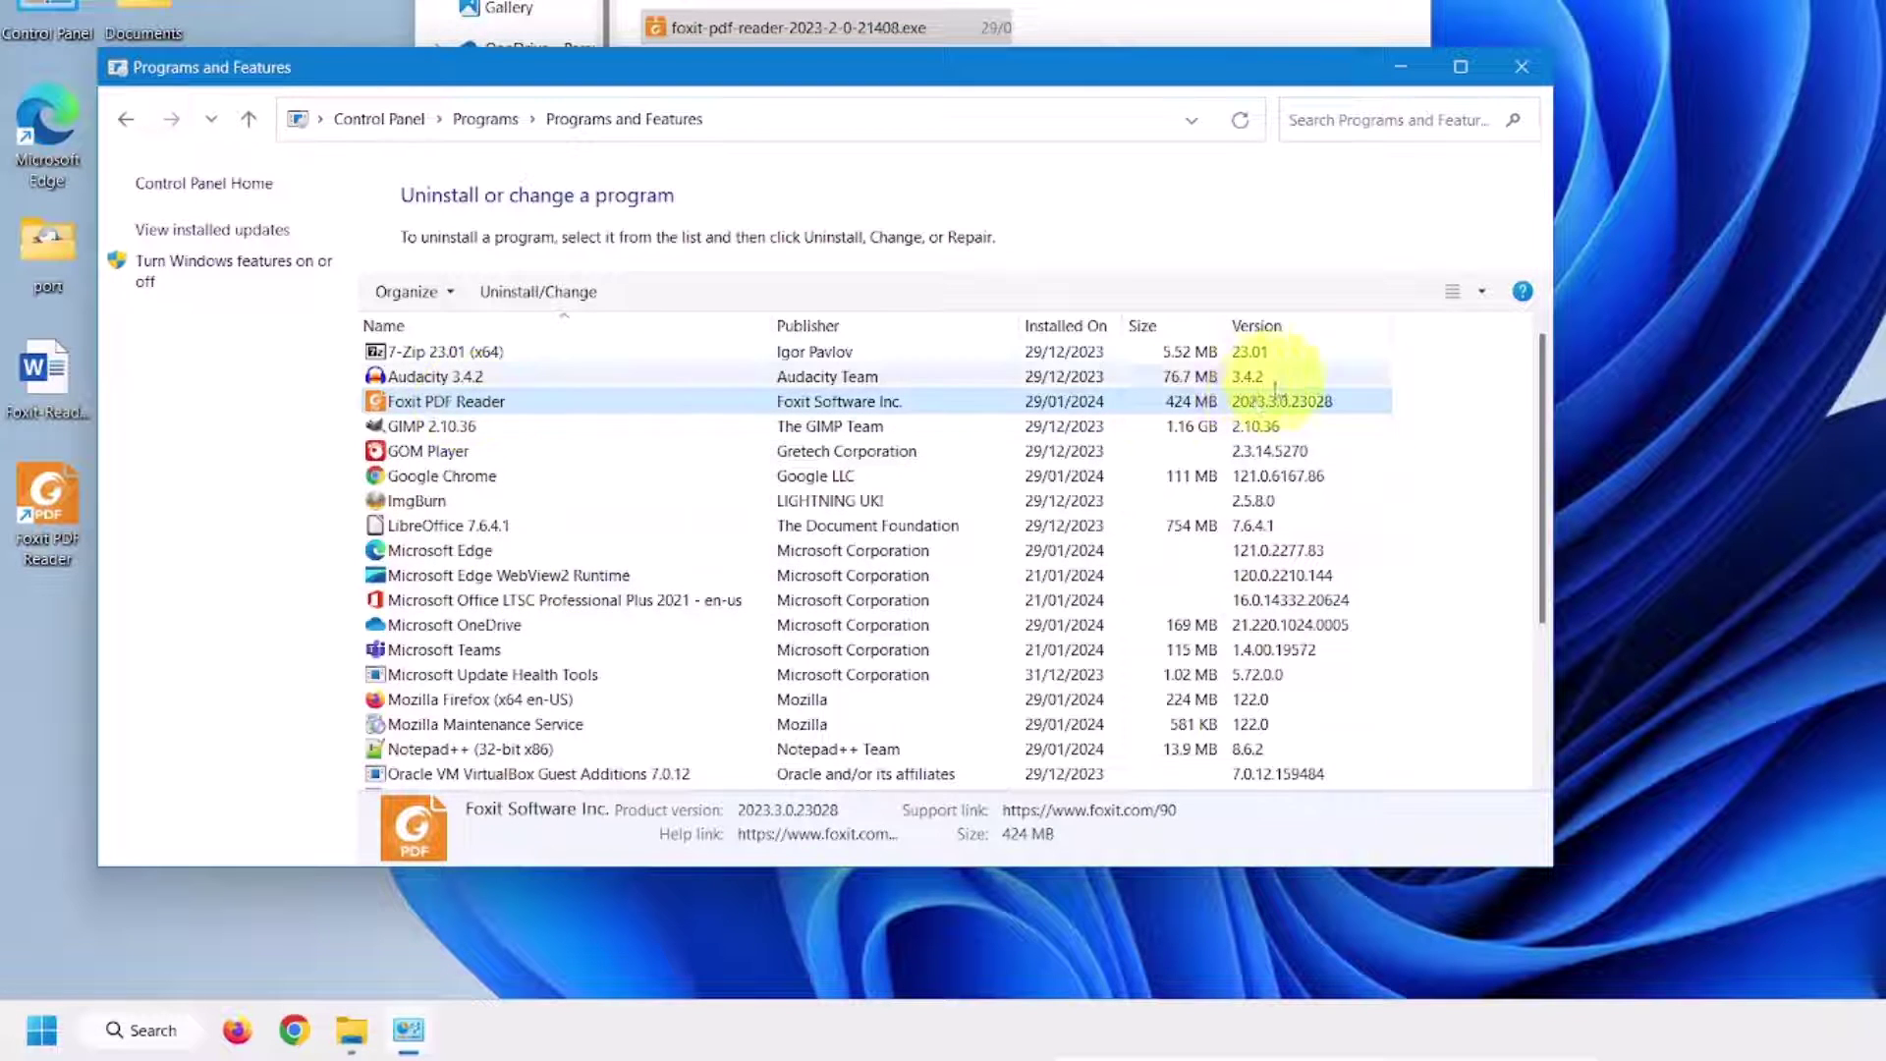
Step: Uninstall Foxit PDF Reader 2023.3.0.23028 including its settings and history data, and close the survey
{"action": "left_click", "coordinate": [515, 298]}
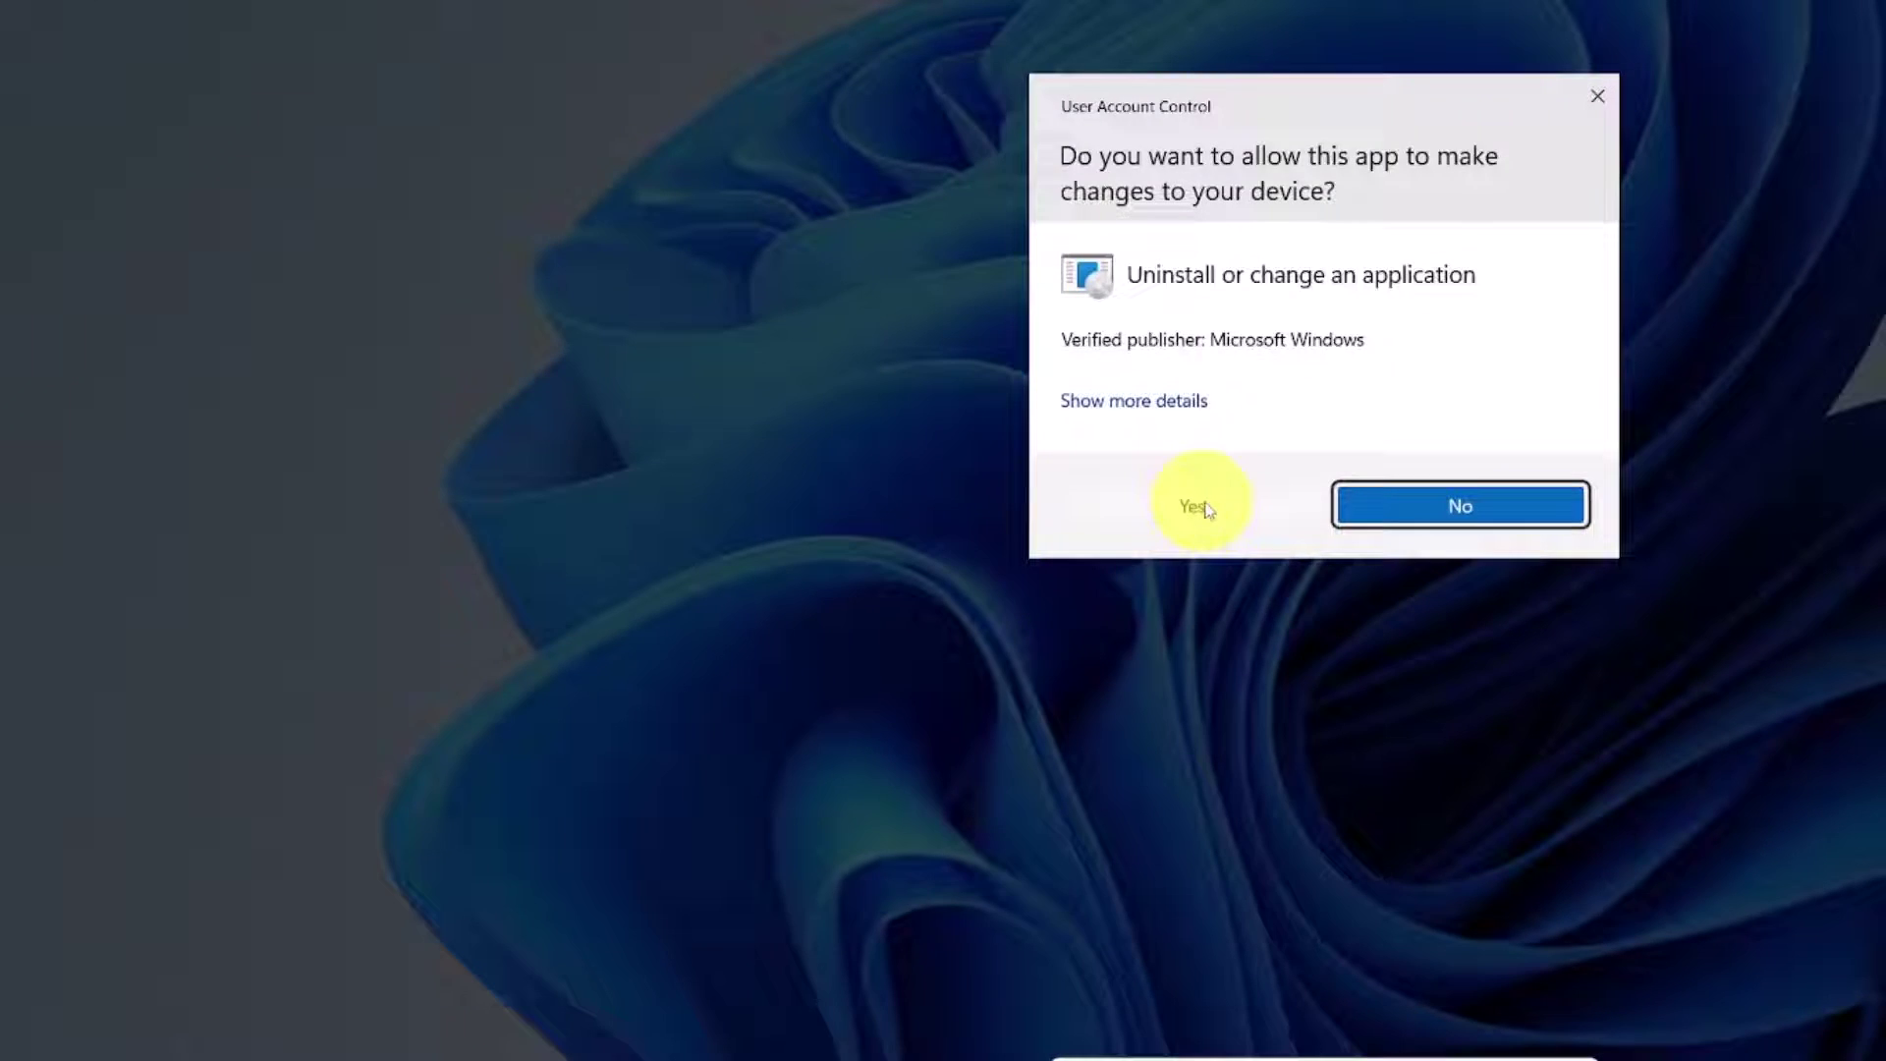
{"action": "left_click", "coordinate": [1193, 503]}
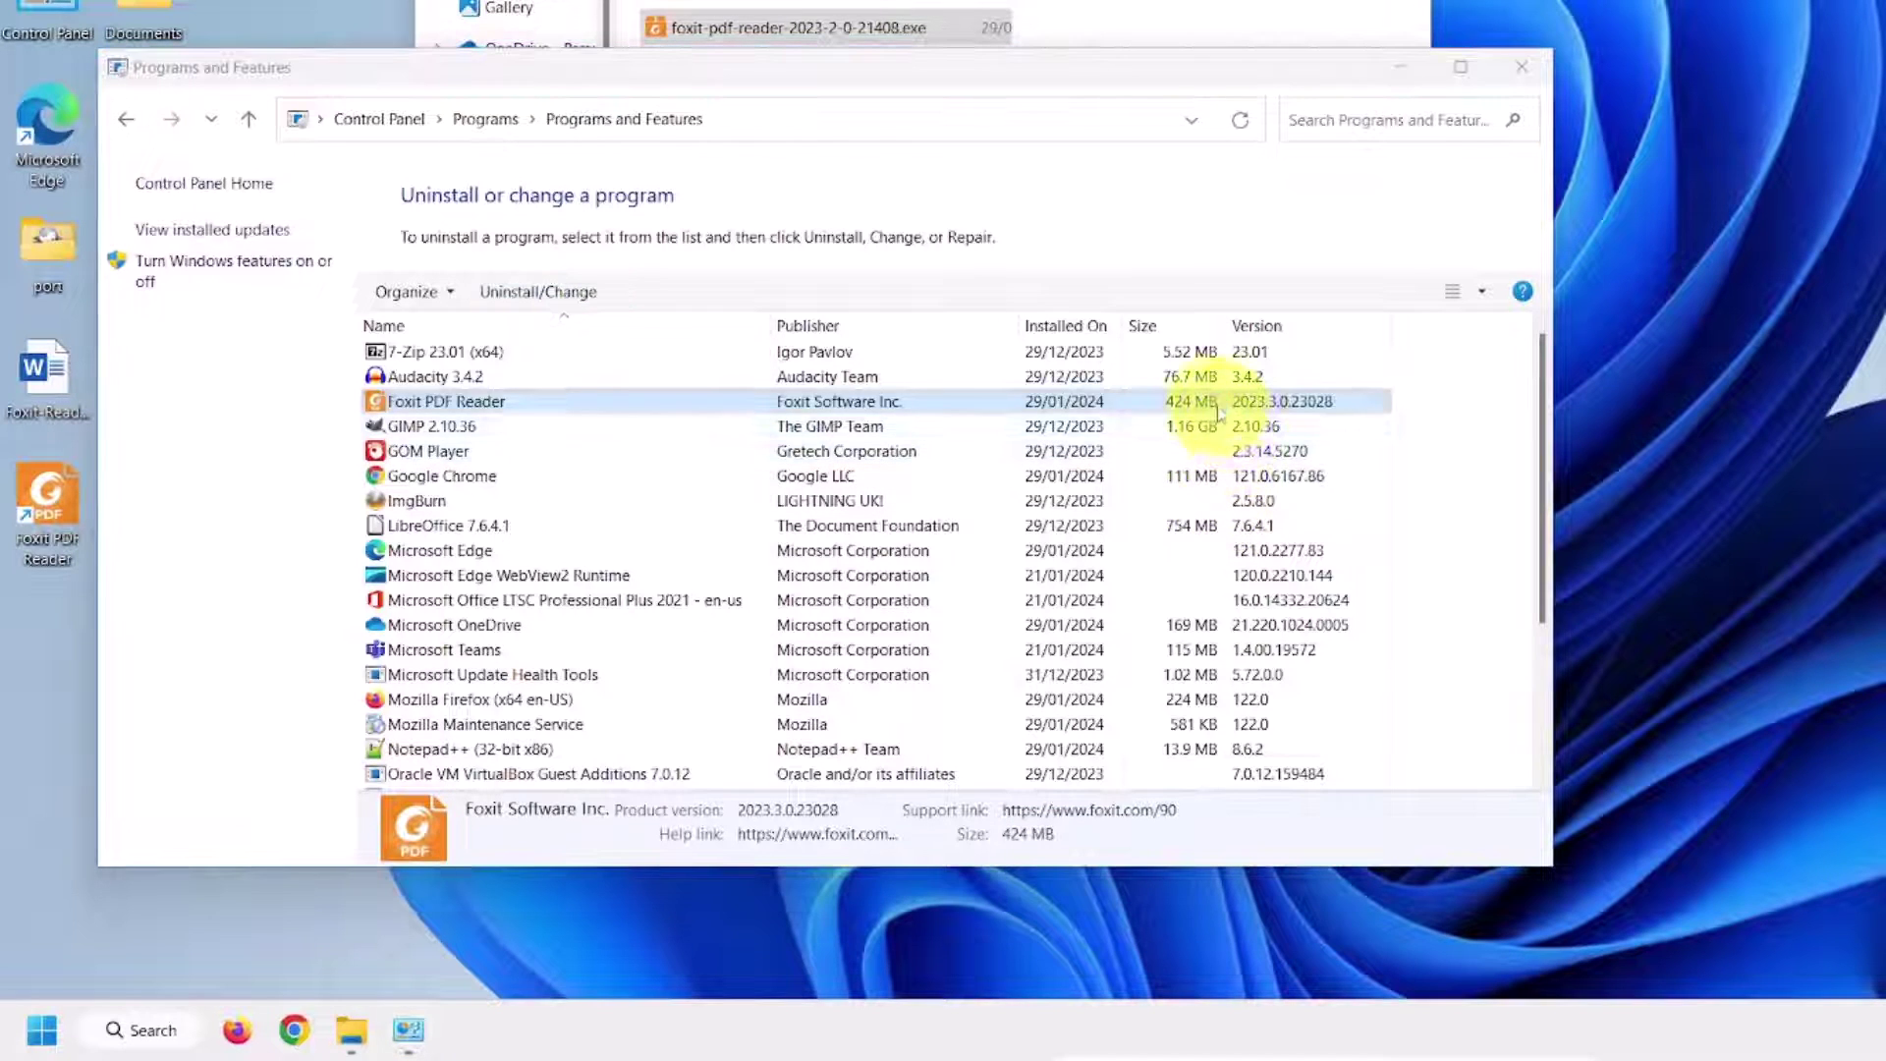
{"action": "left_click", "coordinate": [1414, 390]}
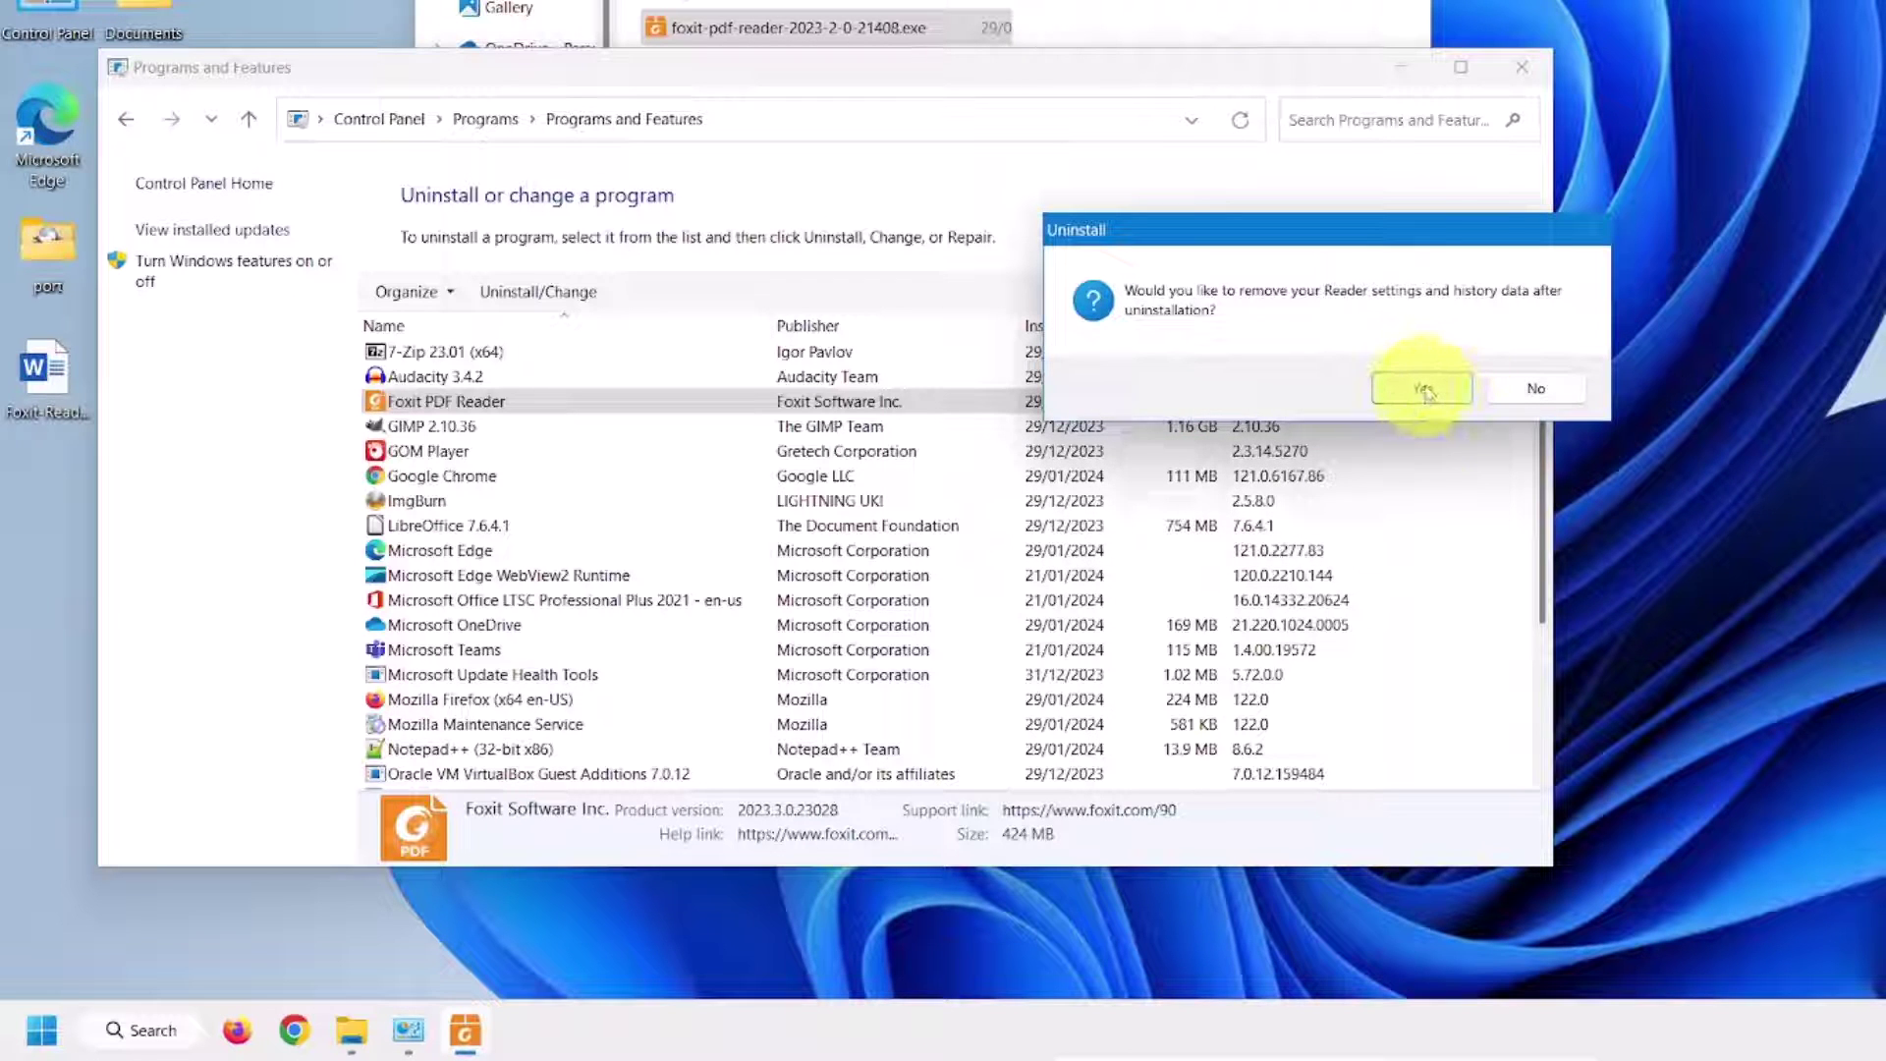
{"action": "left_click", "coordinate": [1424, 389]}
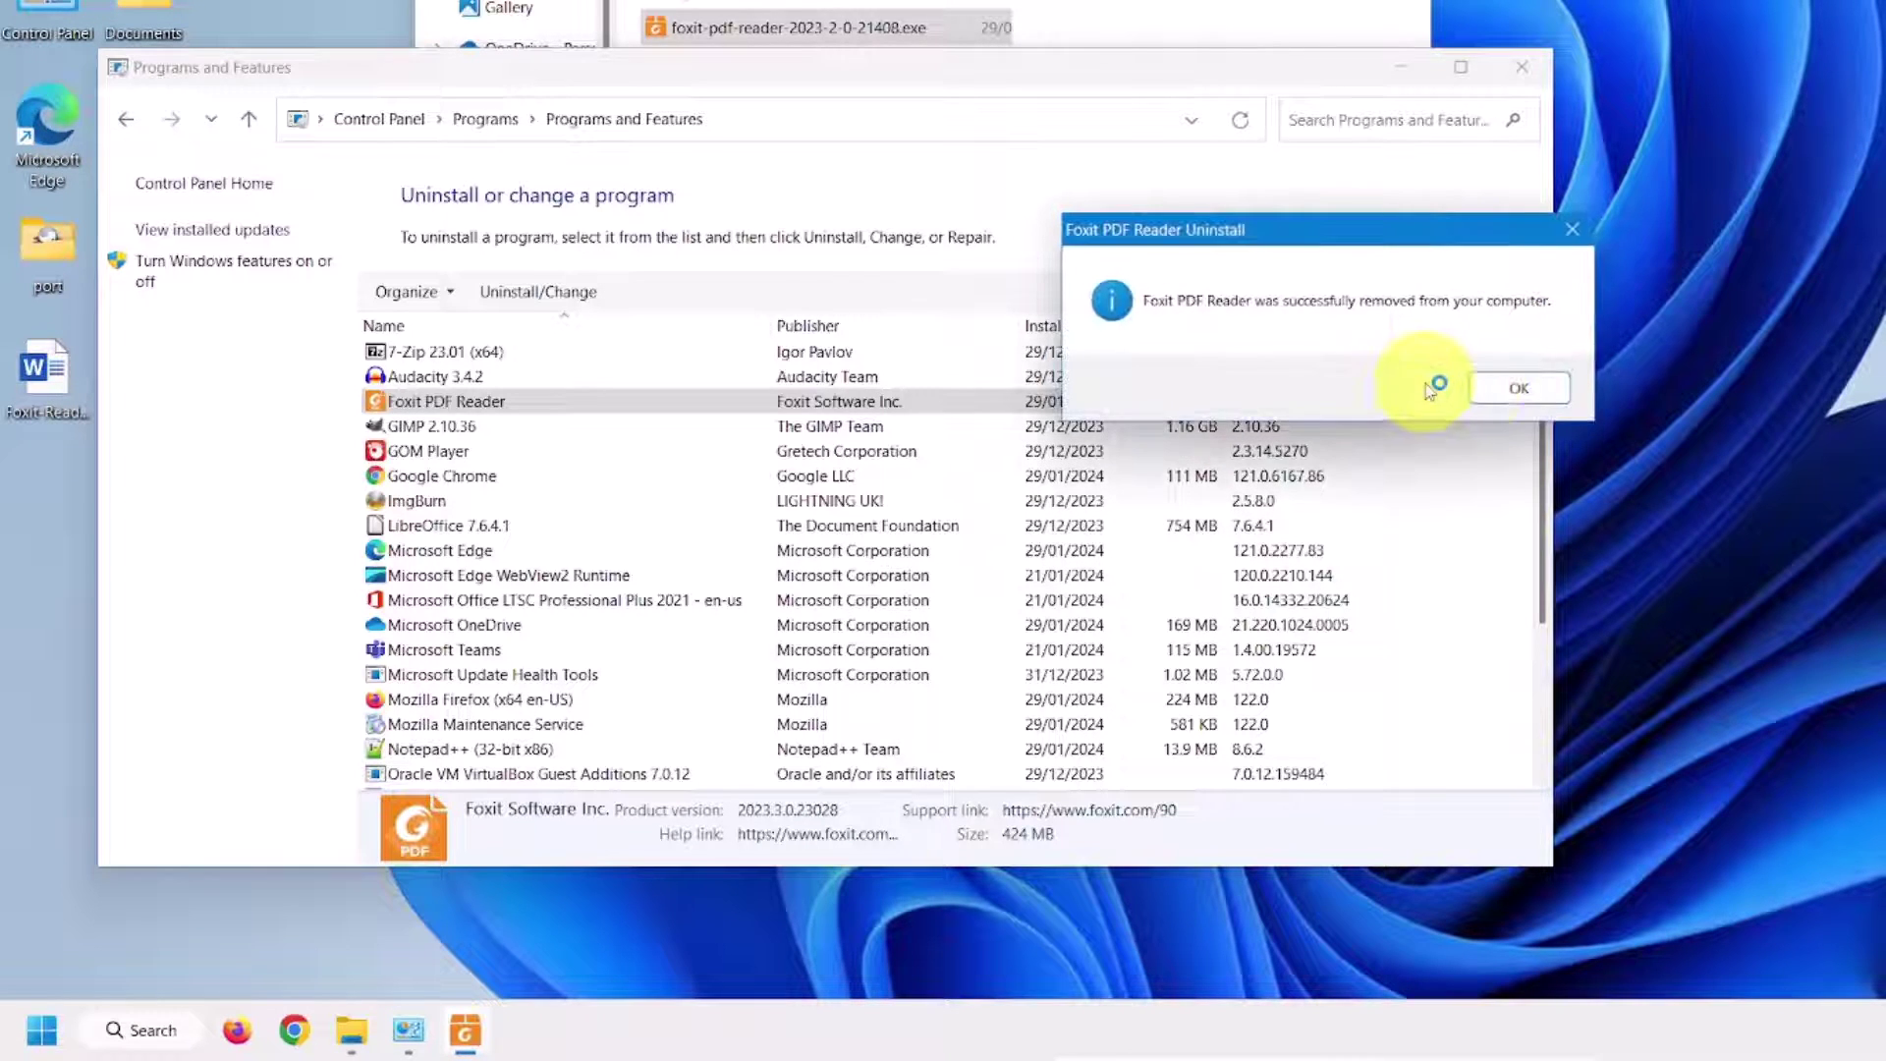
{"action": "left_click", "coordinate": [1517, 390]}
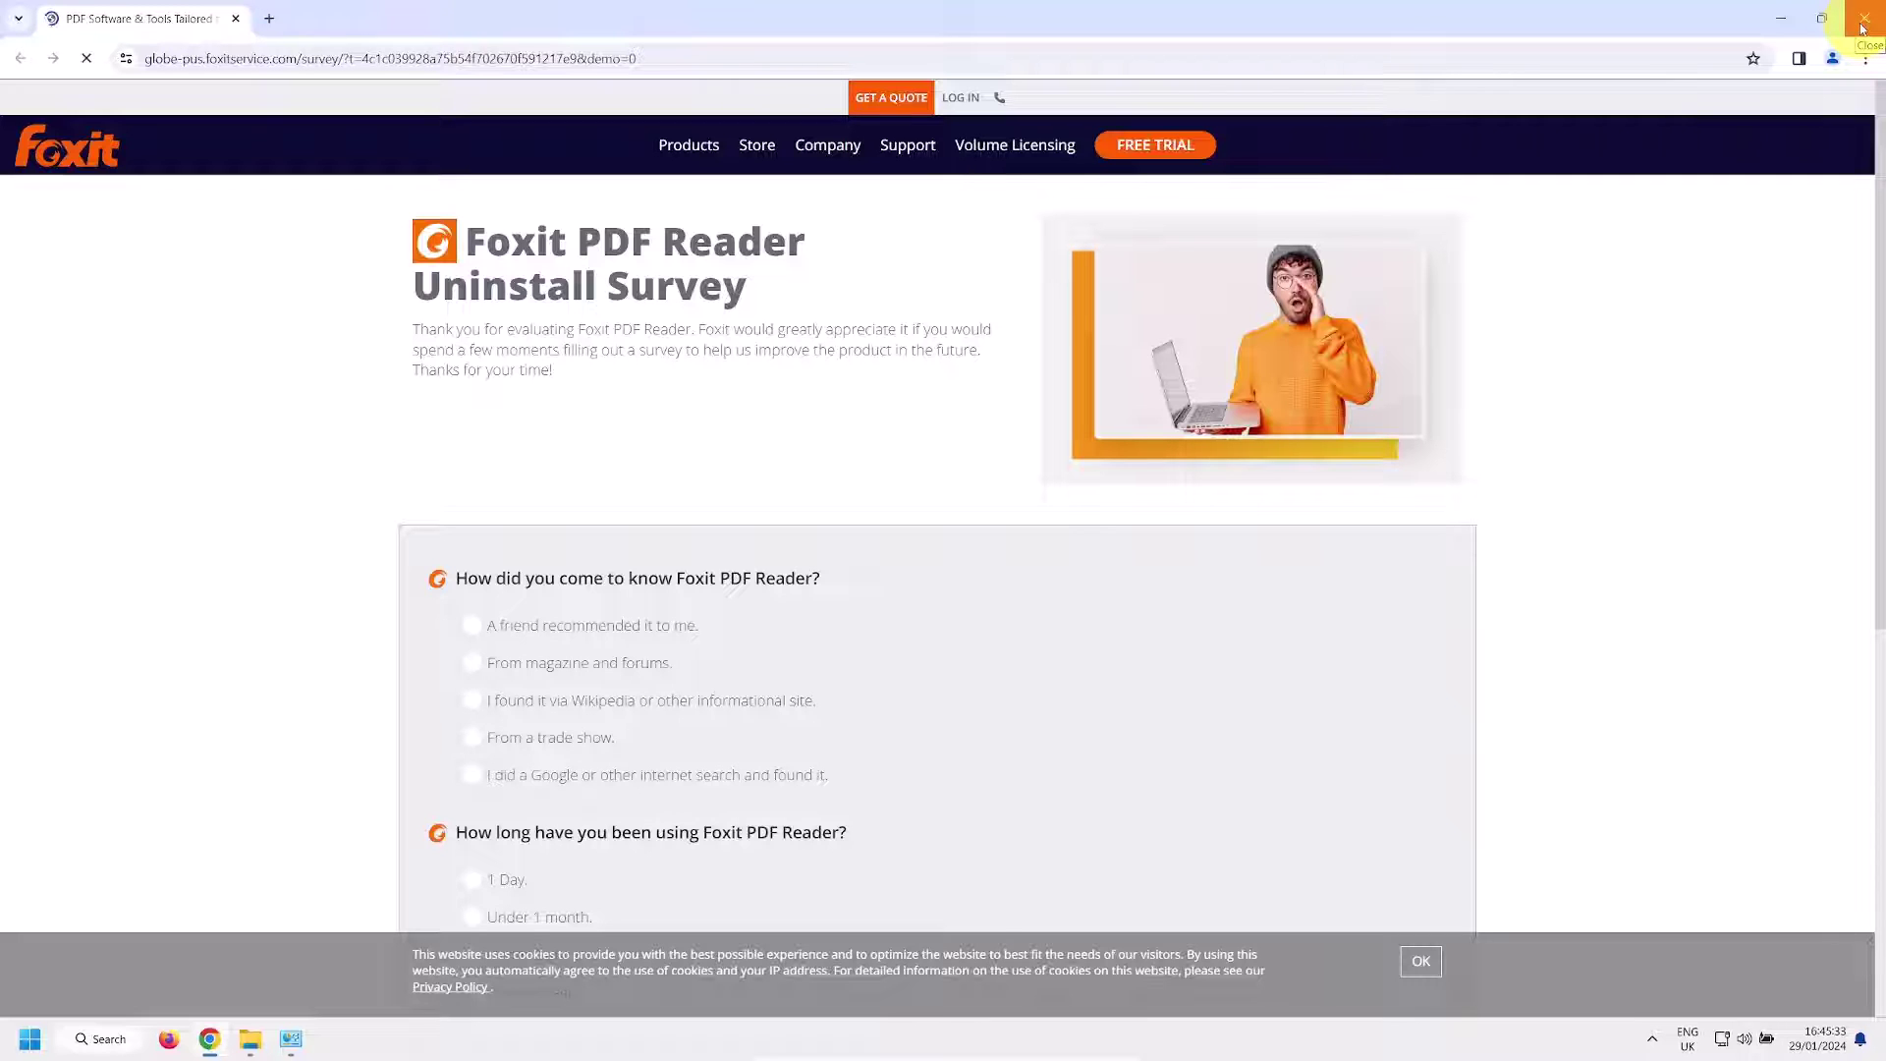
{"action": "left_click", "coordinate": [1863, 29]}
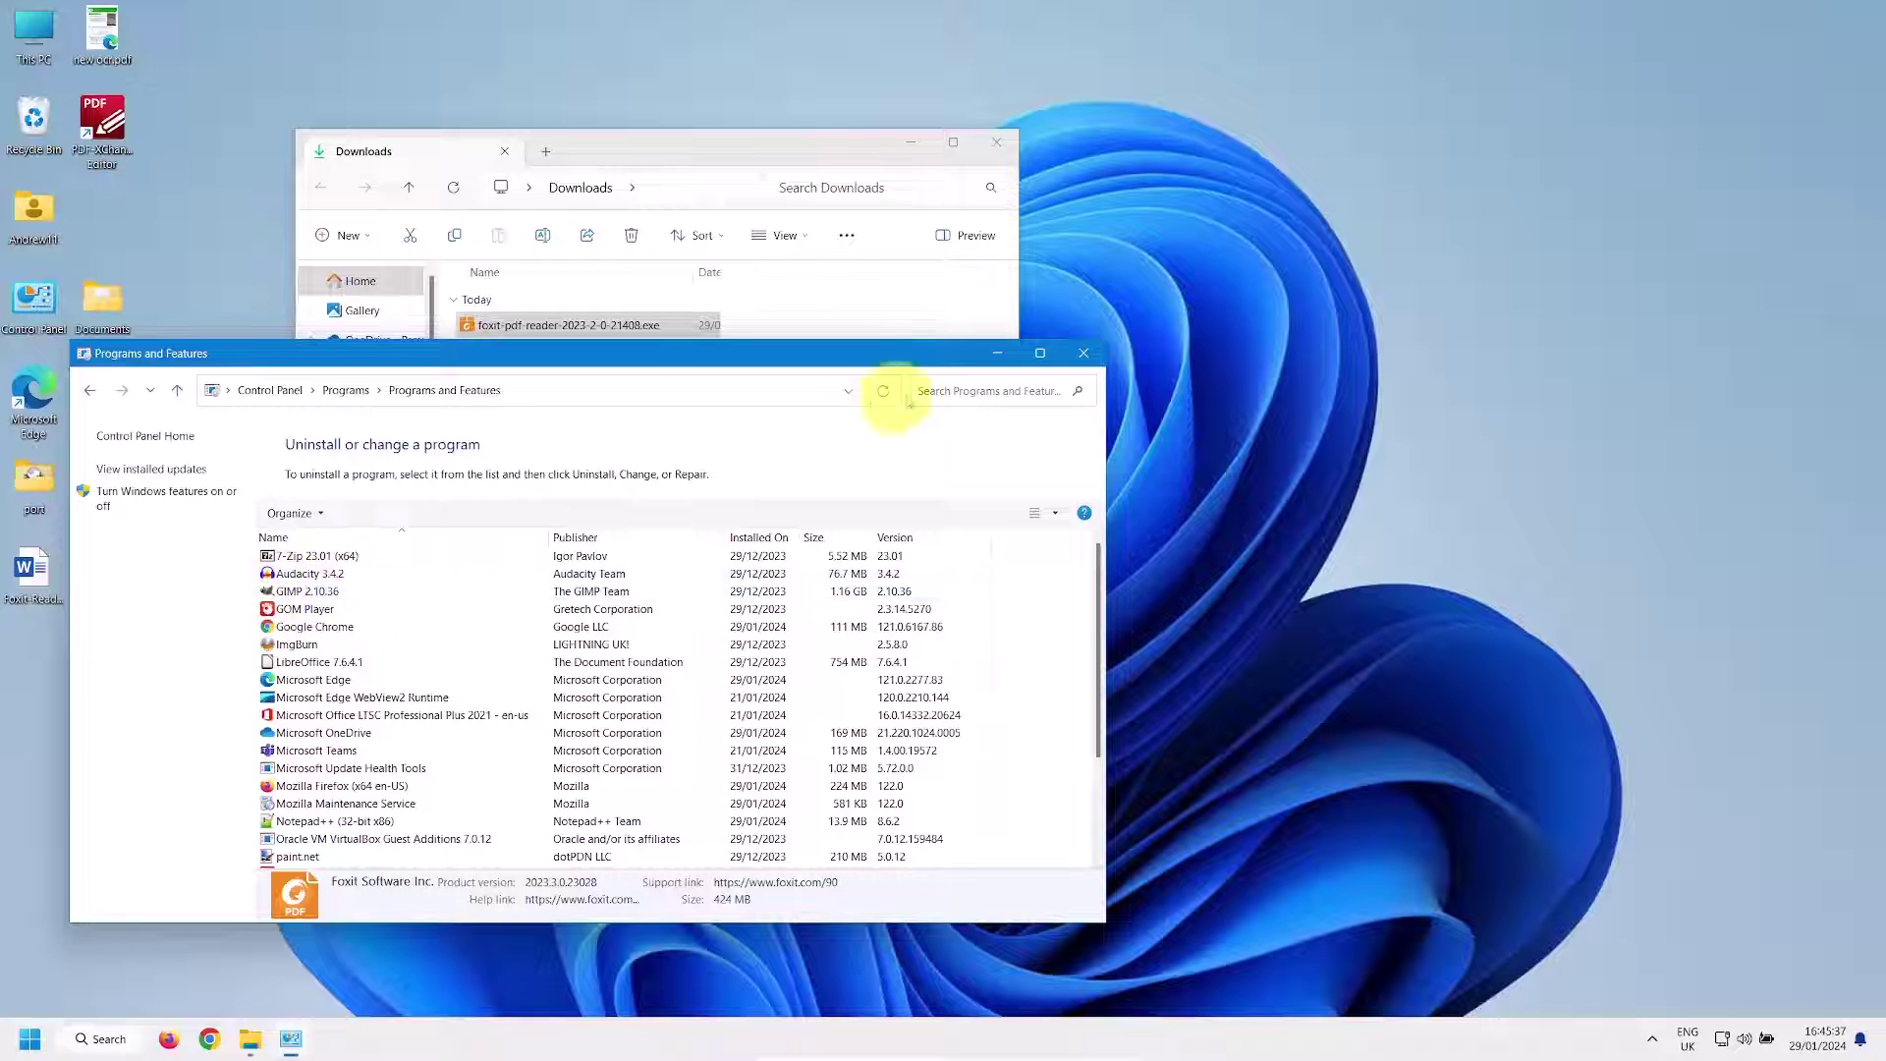
Step: Run the 2023.2.0.21408 setup, accepting the licence, default folder, components, tasks and Safe Reading Mode
{"action": "left_click", "coordinate": [1082, 357]}
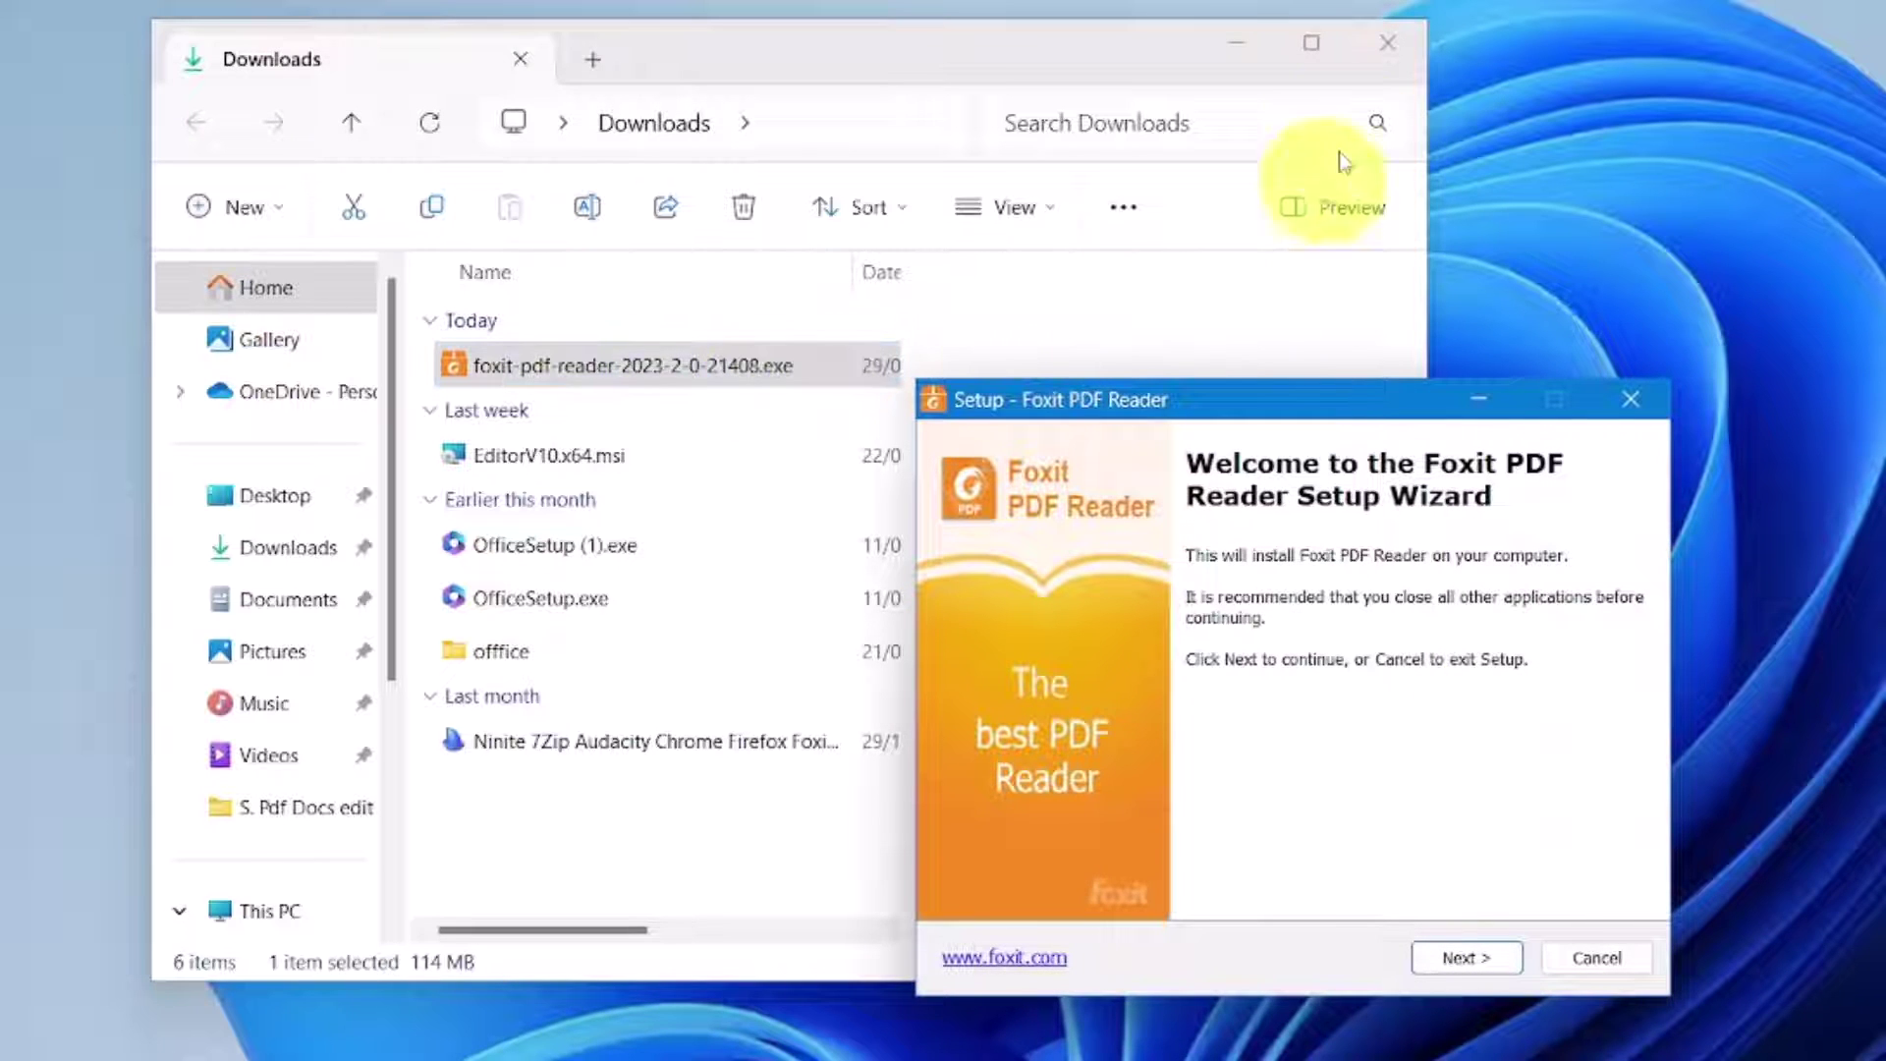
{"action": "left_click", "coordinate": [1387, 42]}
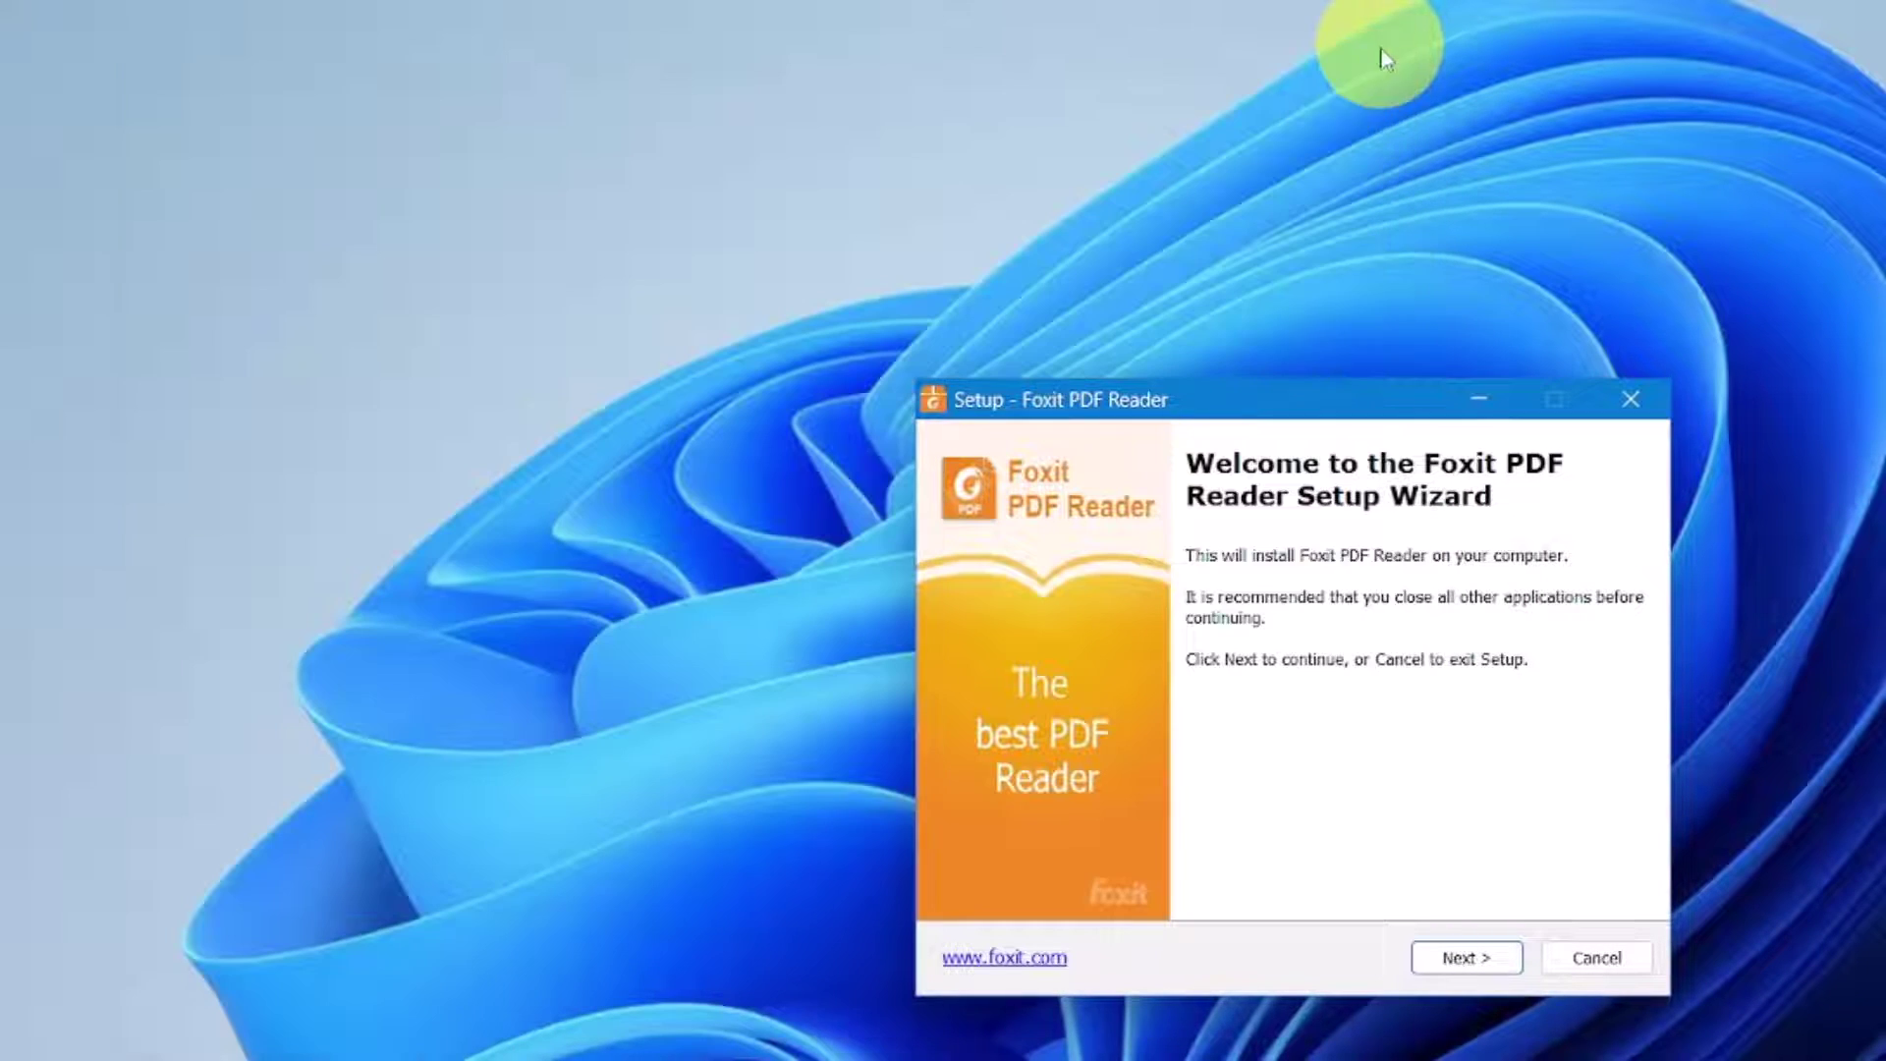
{"action": "left_click", "coordinate": [1467, 961]}
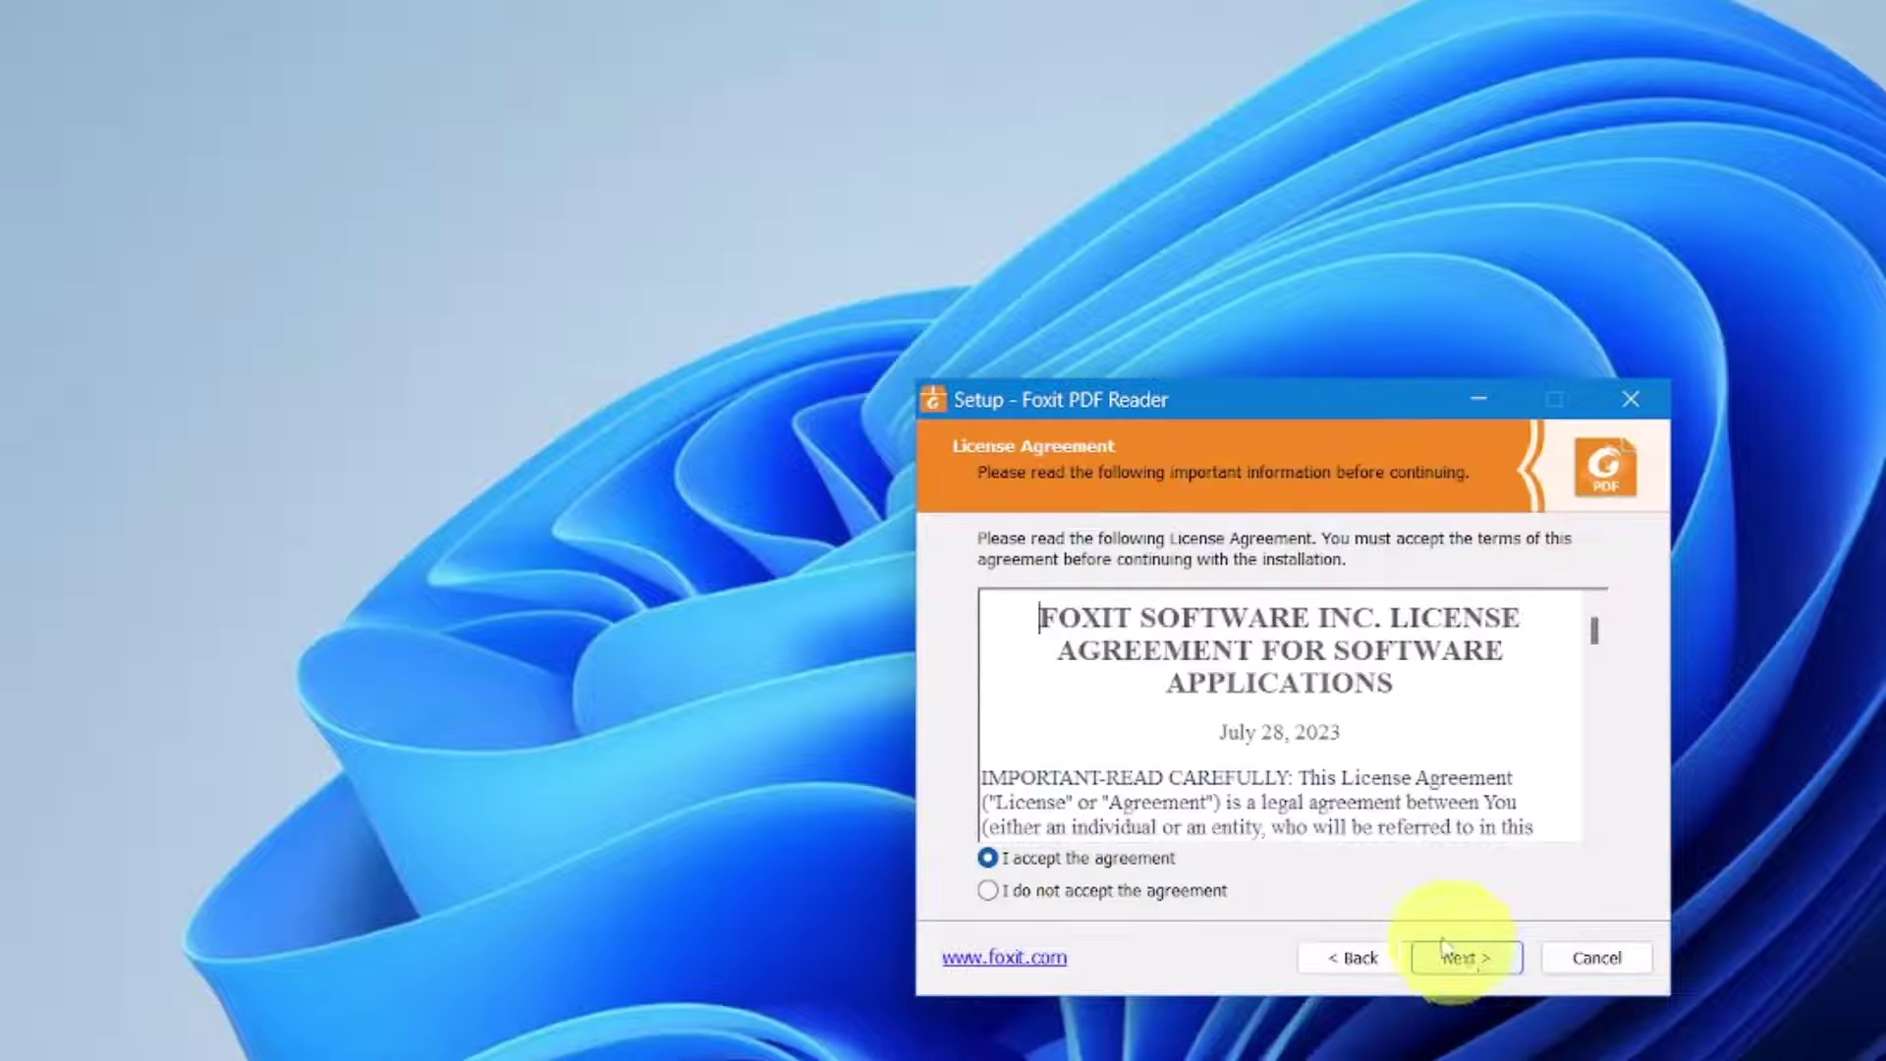
{"action": "left_click", "coordinate": [1065, 856]}
{"action": "left_click", "coordinate": [1452, 959]}
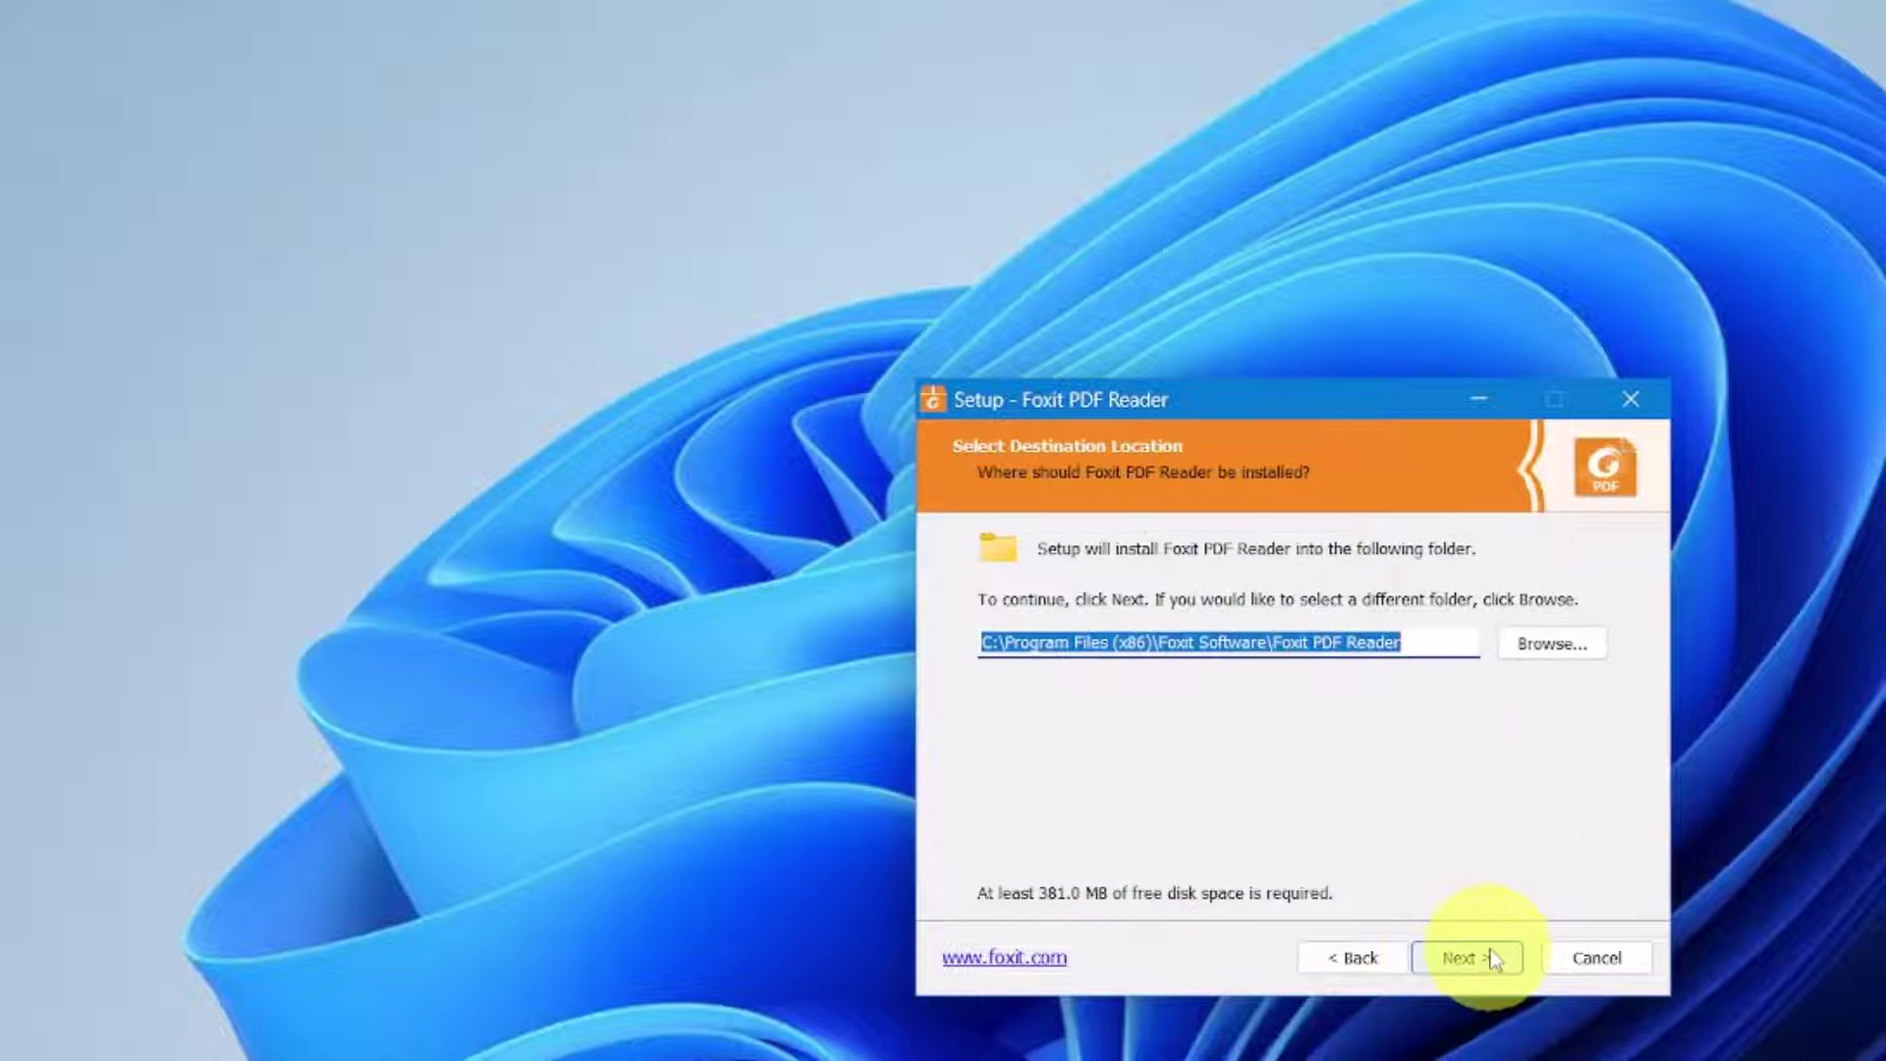
{"action": "left_click", "coordinate": [1464, 967]}
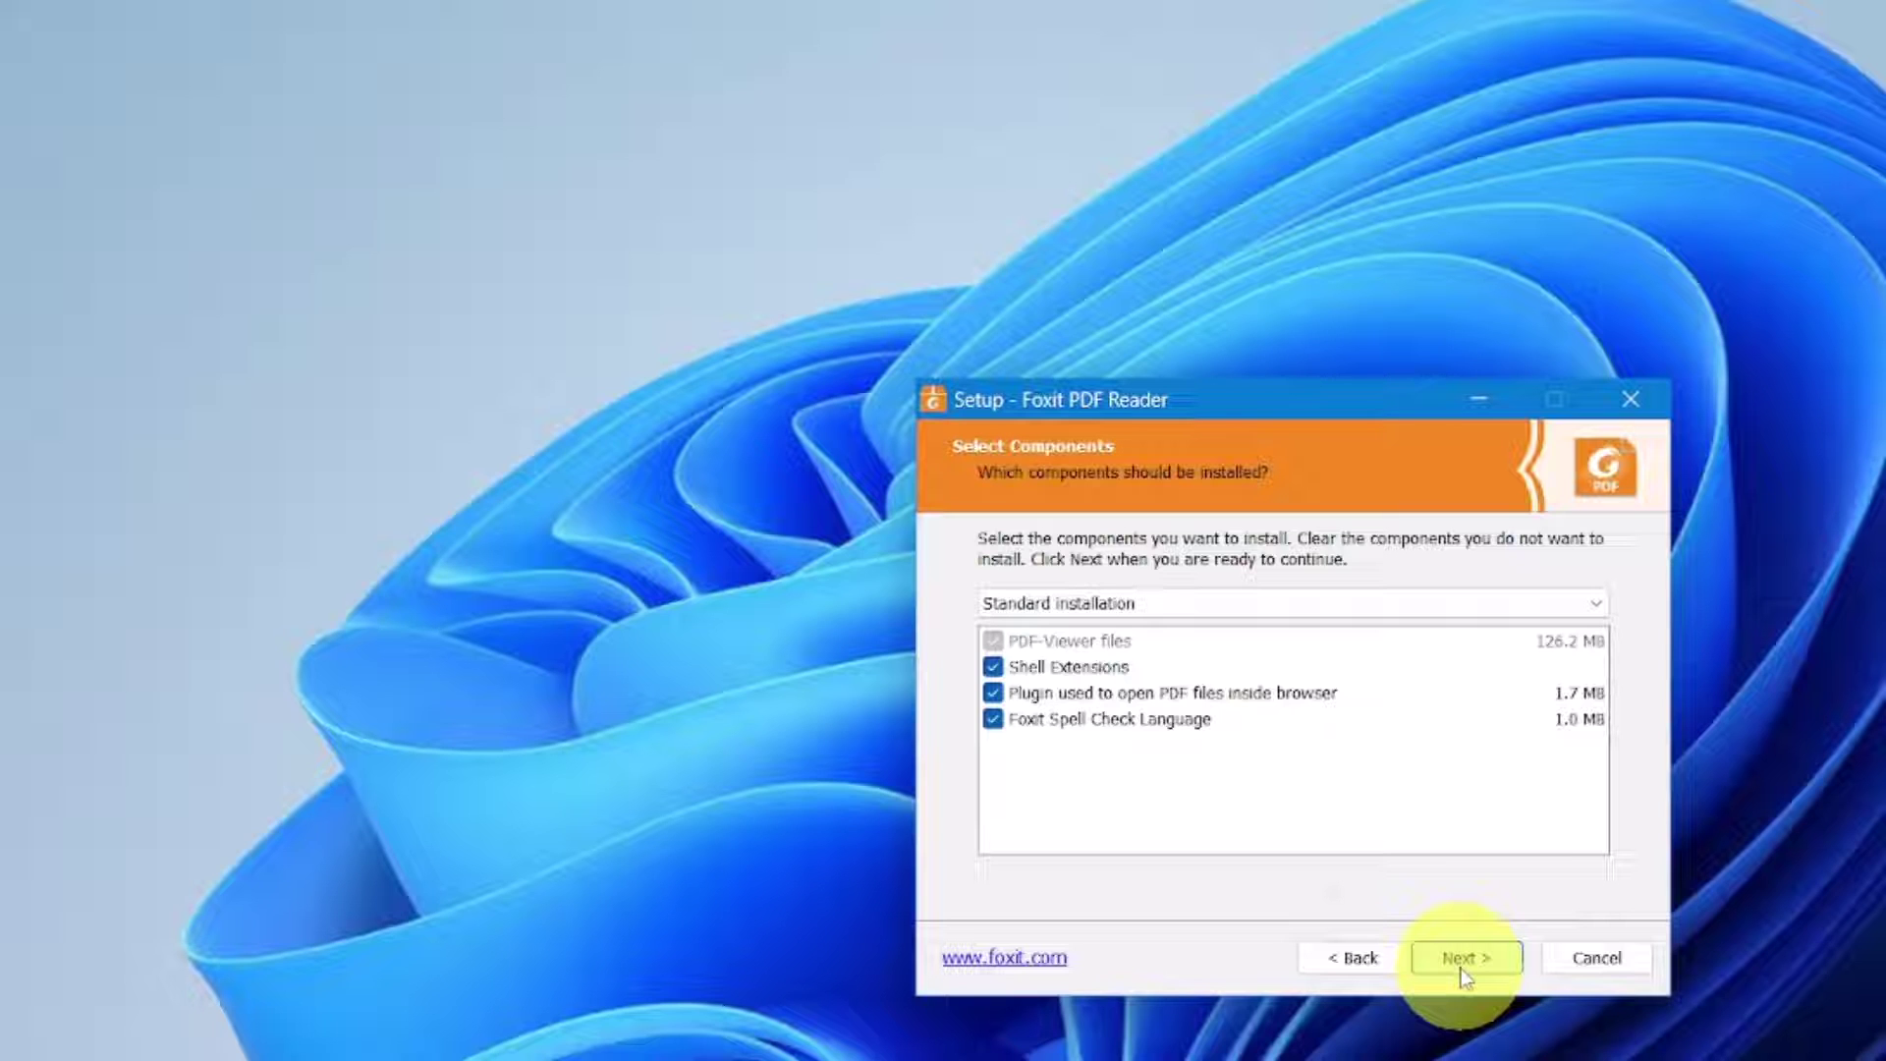
{"action": "left_click", "coordinate": [1464, 959]}
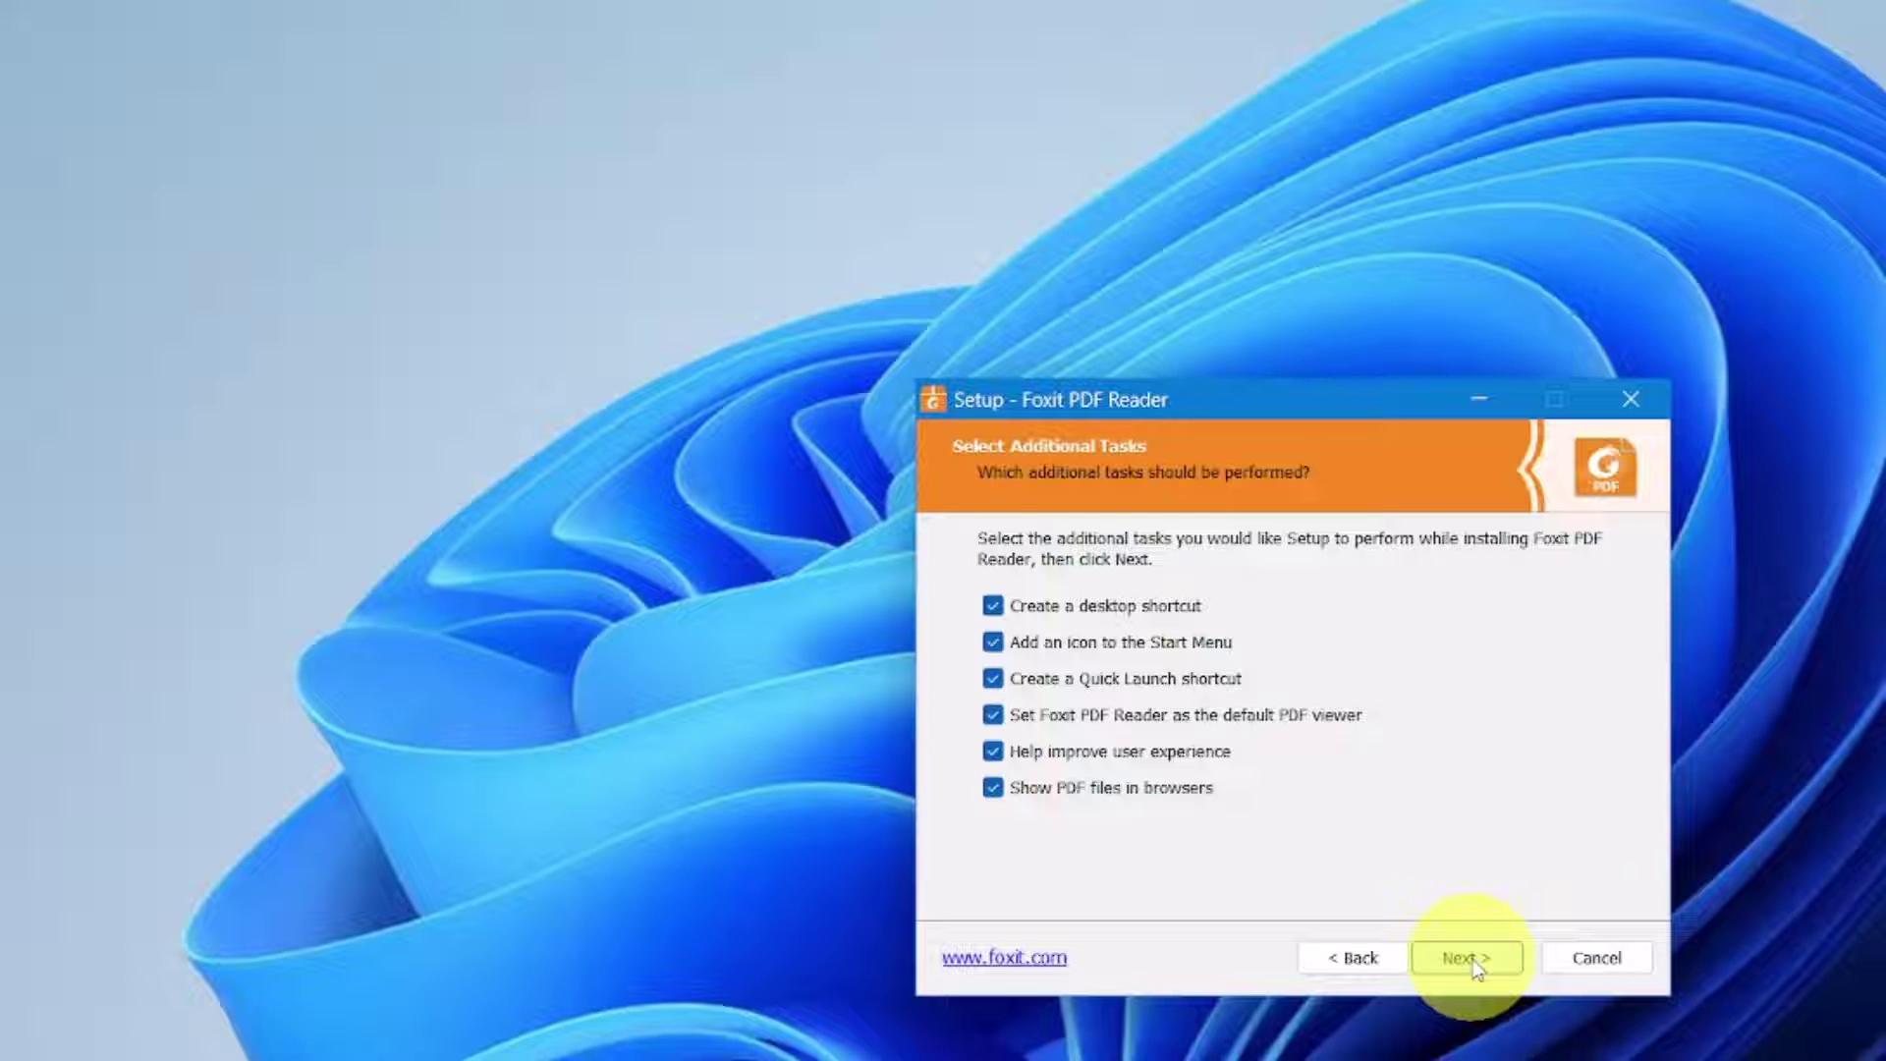
{"action": "left_click", "coordinate": [1476, 967]}
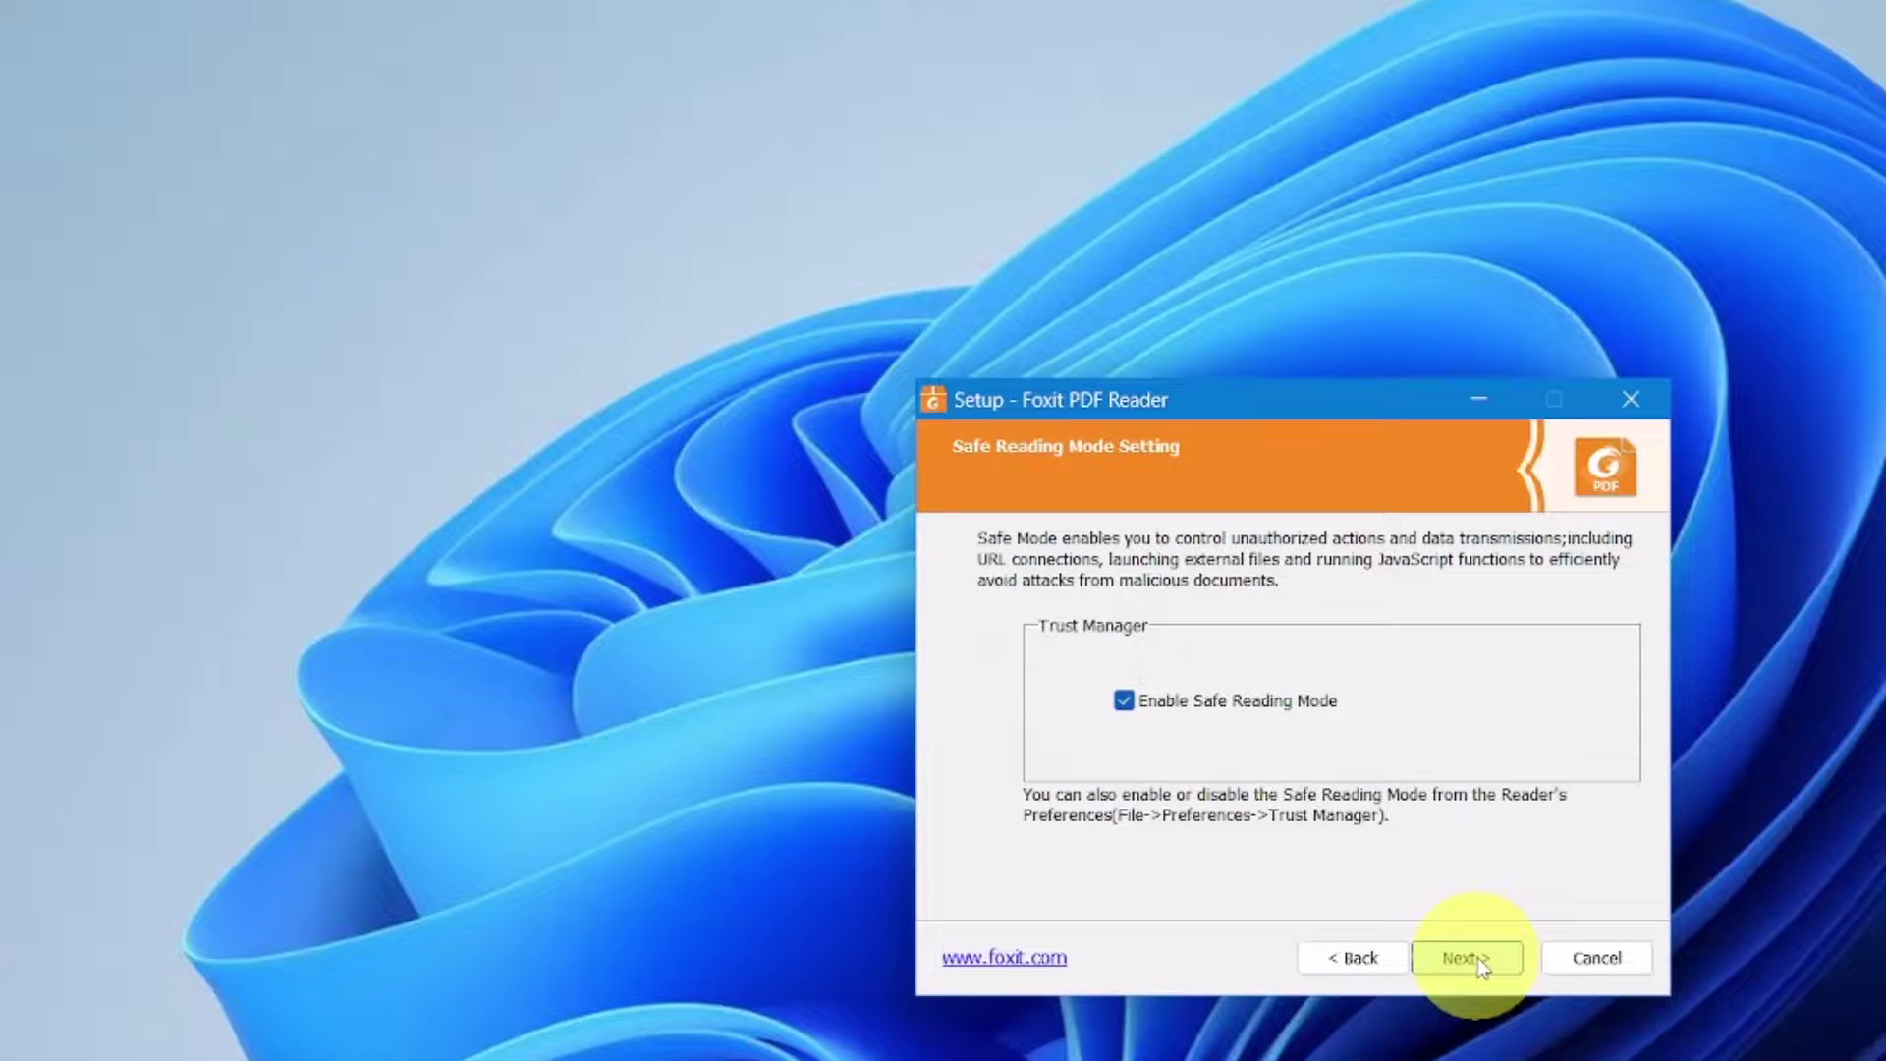
{"action": "left_click", "coordinate": [1471, 969]}
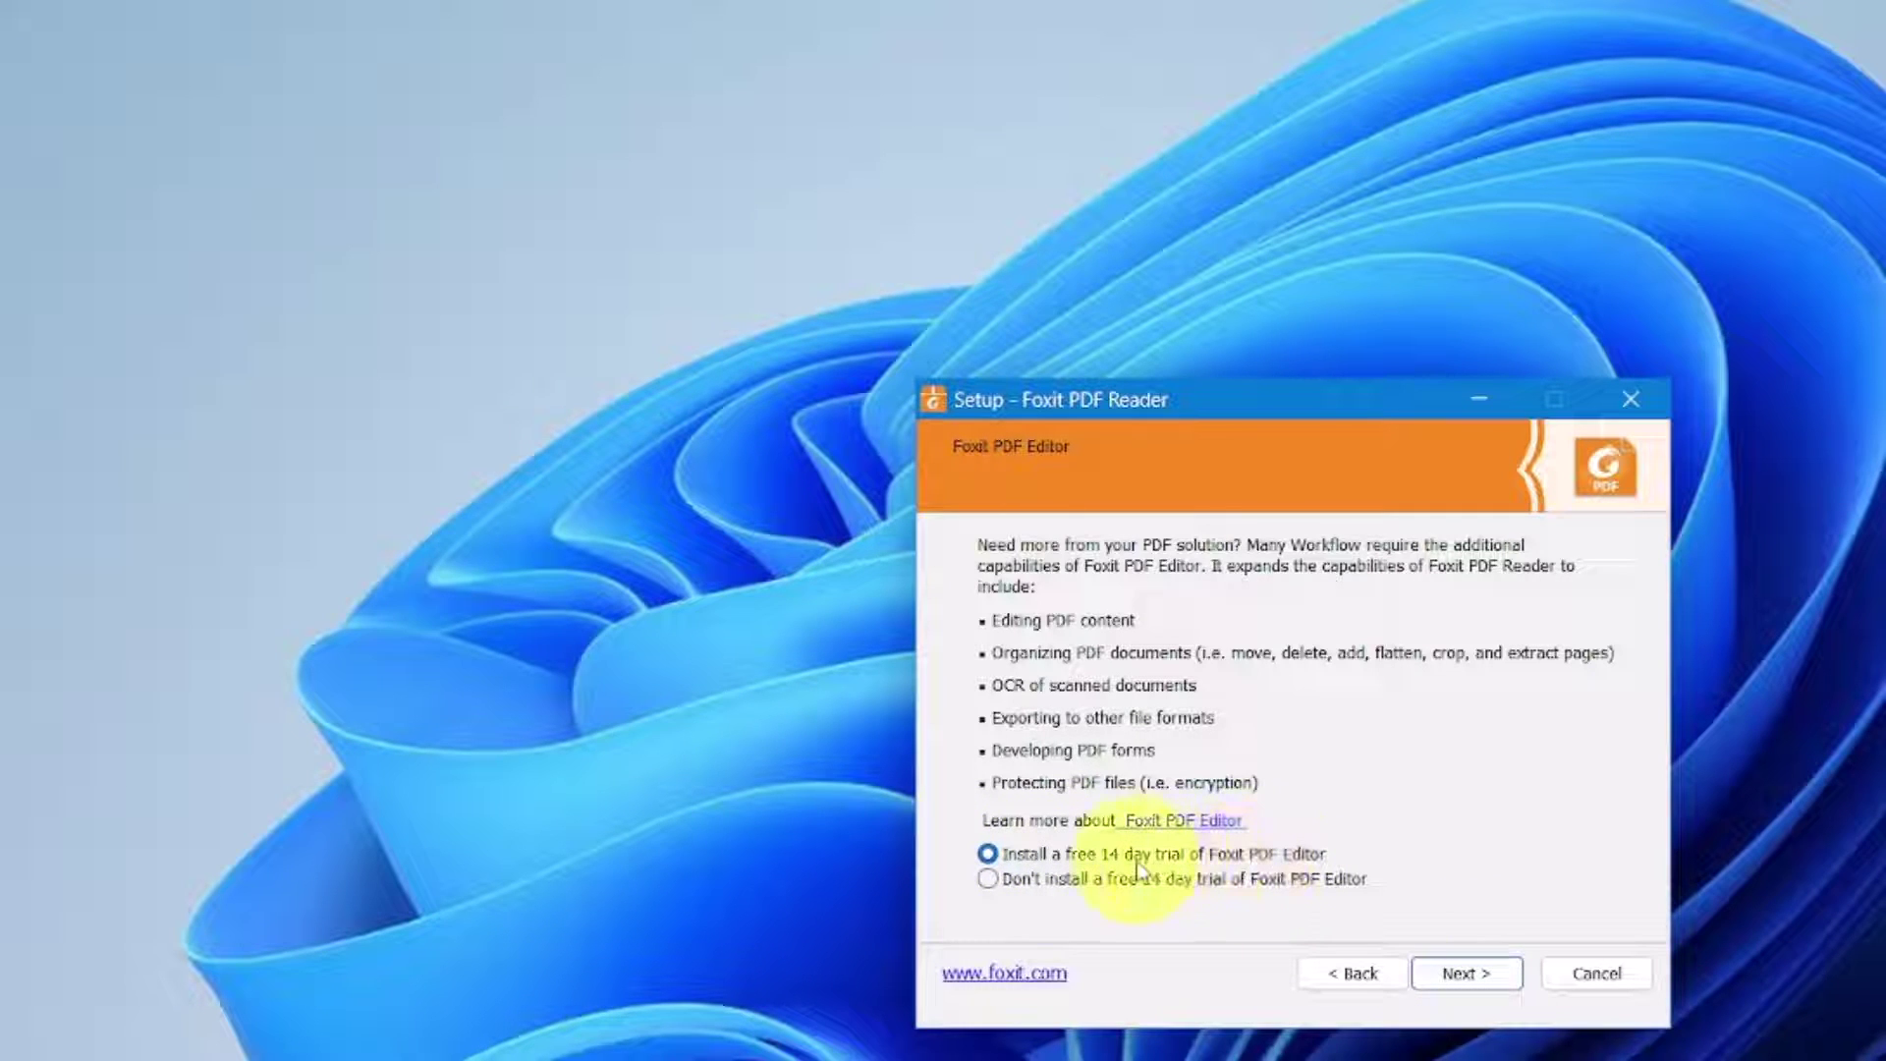
Step: Decline the 14-day Editor trial, install, and finish with the reader launching
{"action": "left_click", "coordinate": [986, 879]}
{"action": "left_click", "coordinate": [1464, 982]}
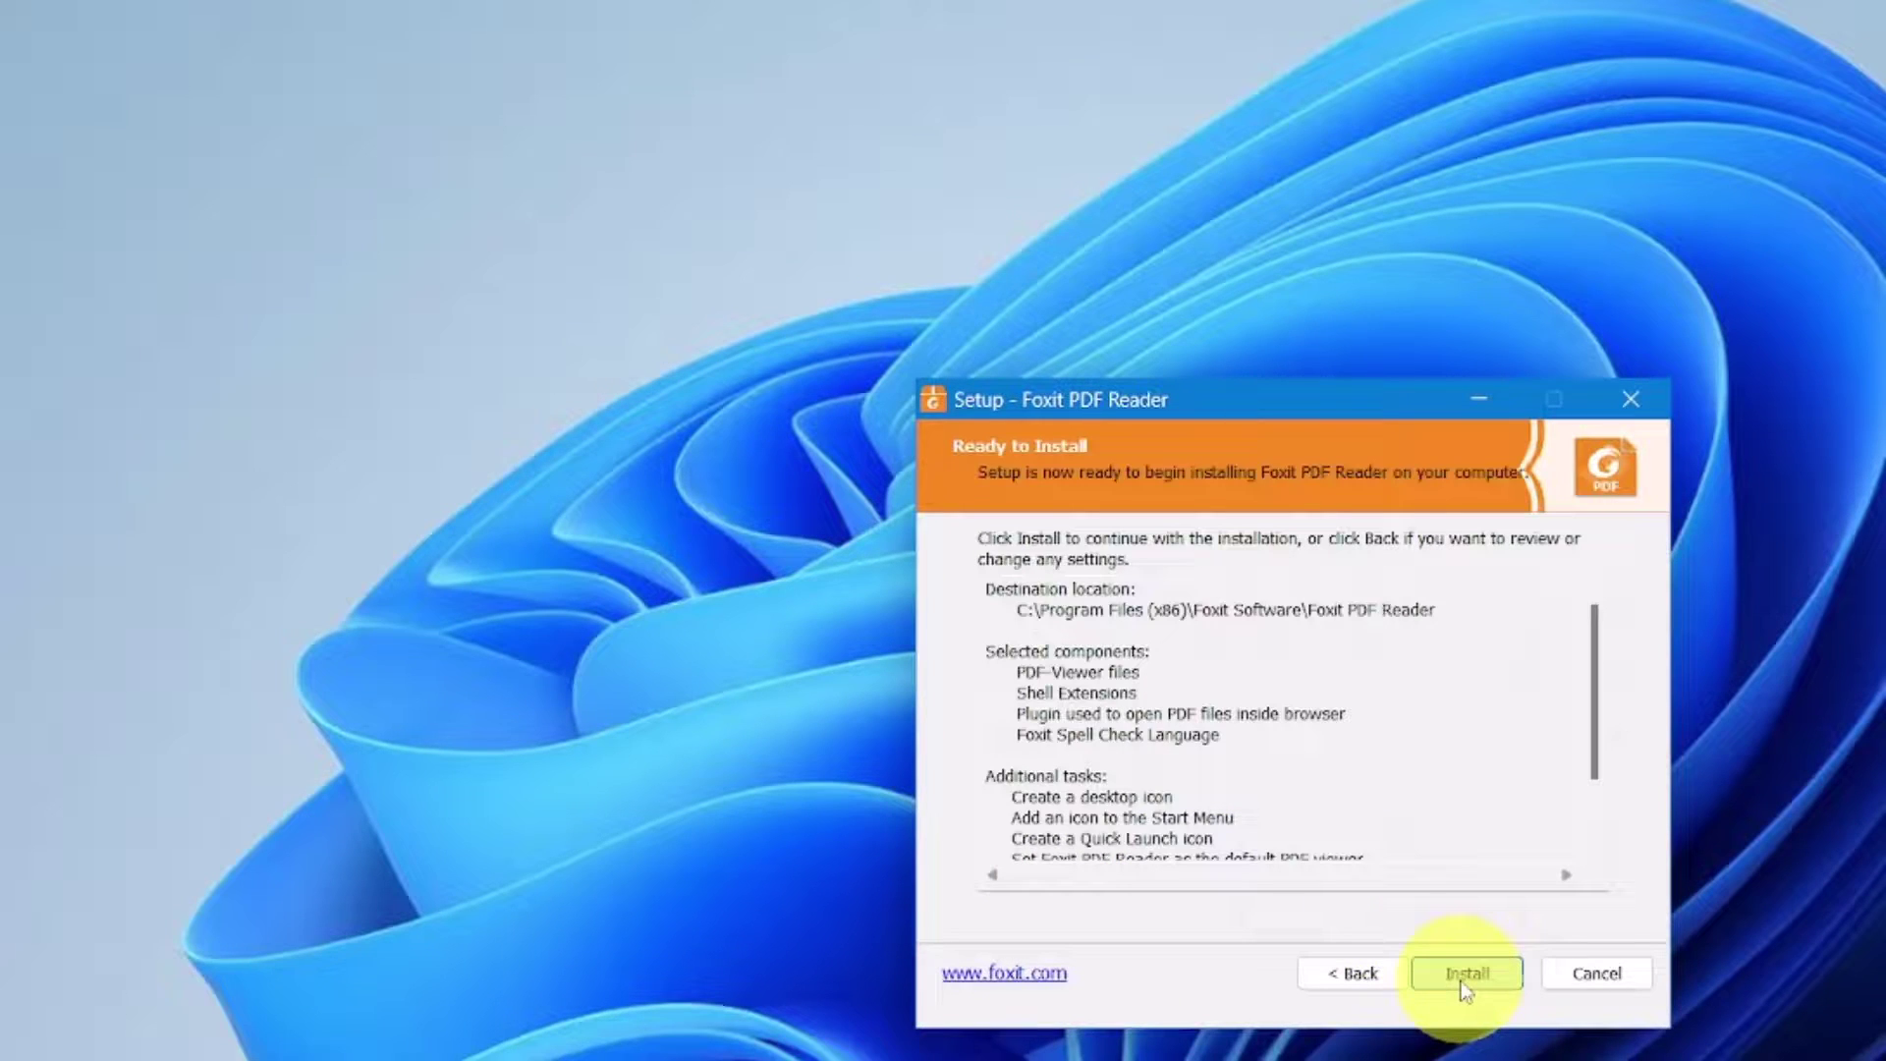
{"action": "left_click", "coordinate": [1465, 980]}
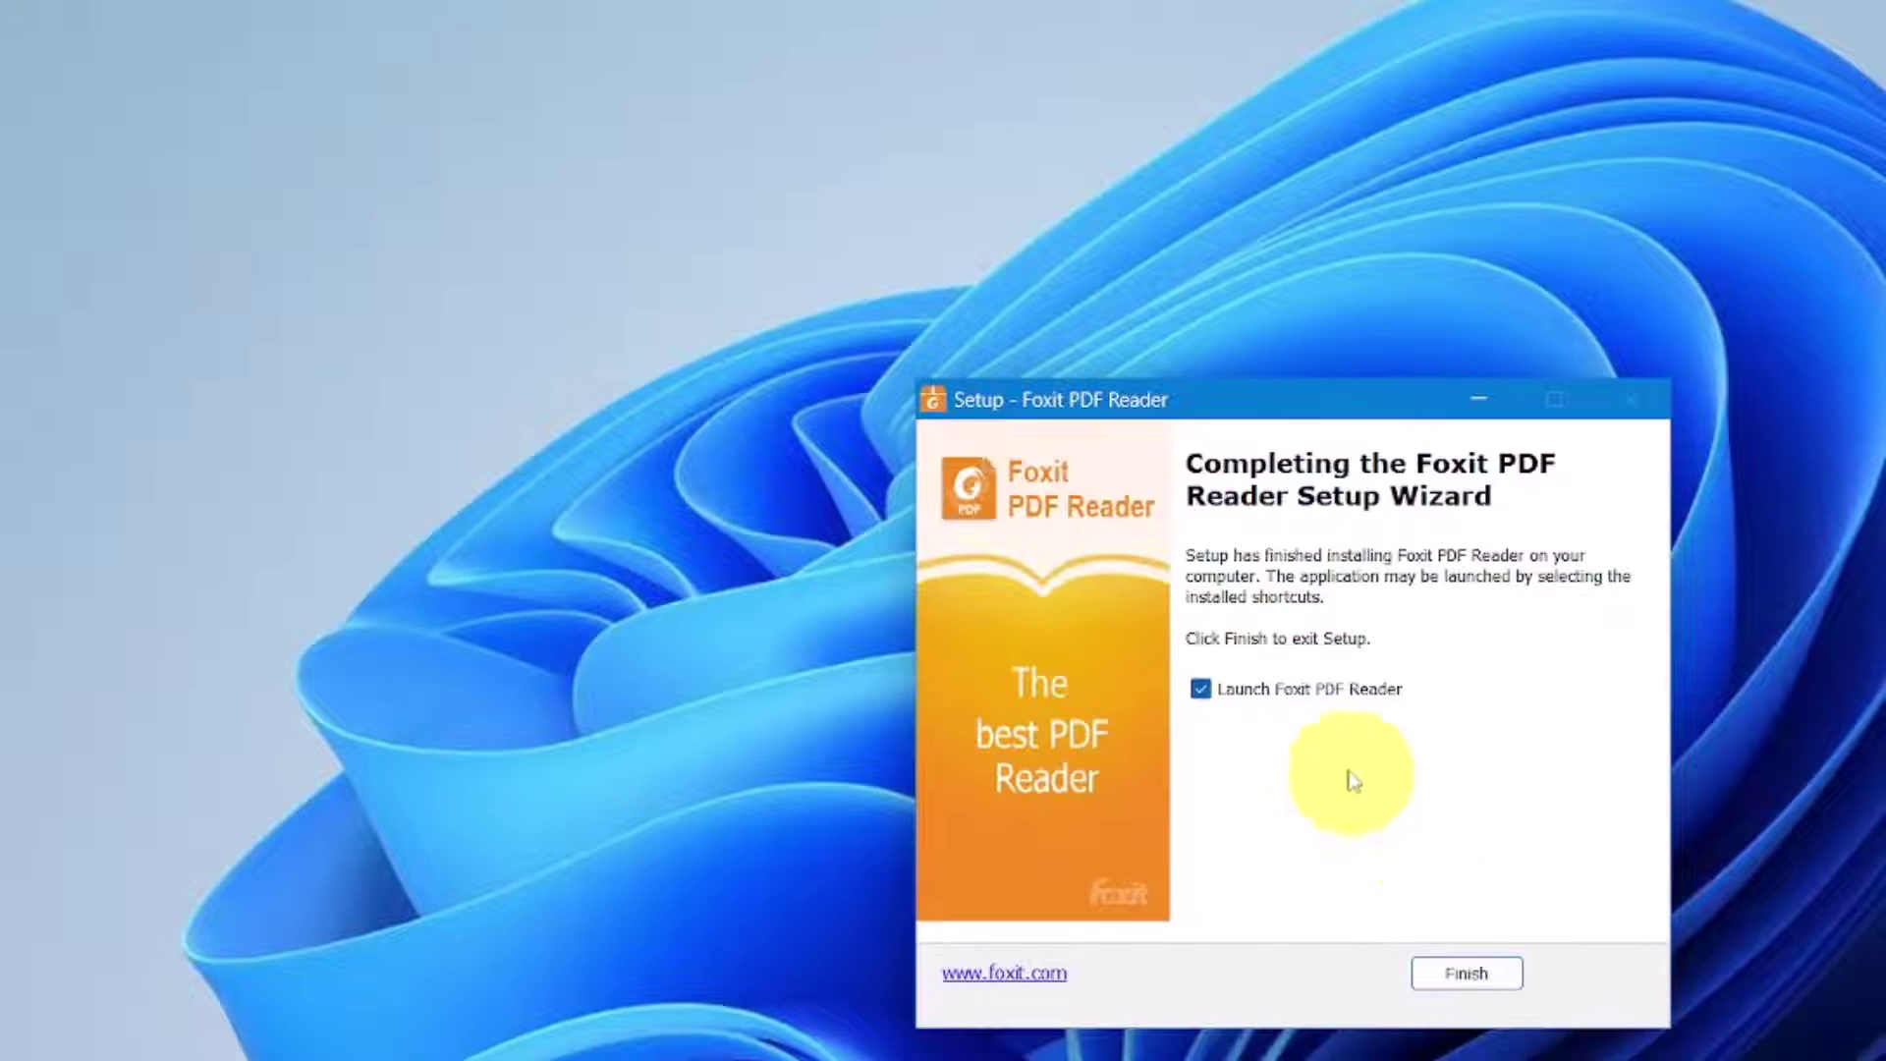
{"action": "left_click", "coordinate": [1467, 976]}
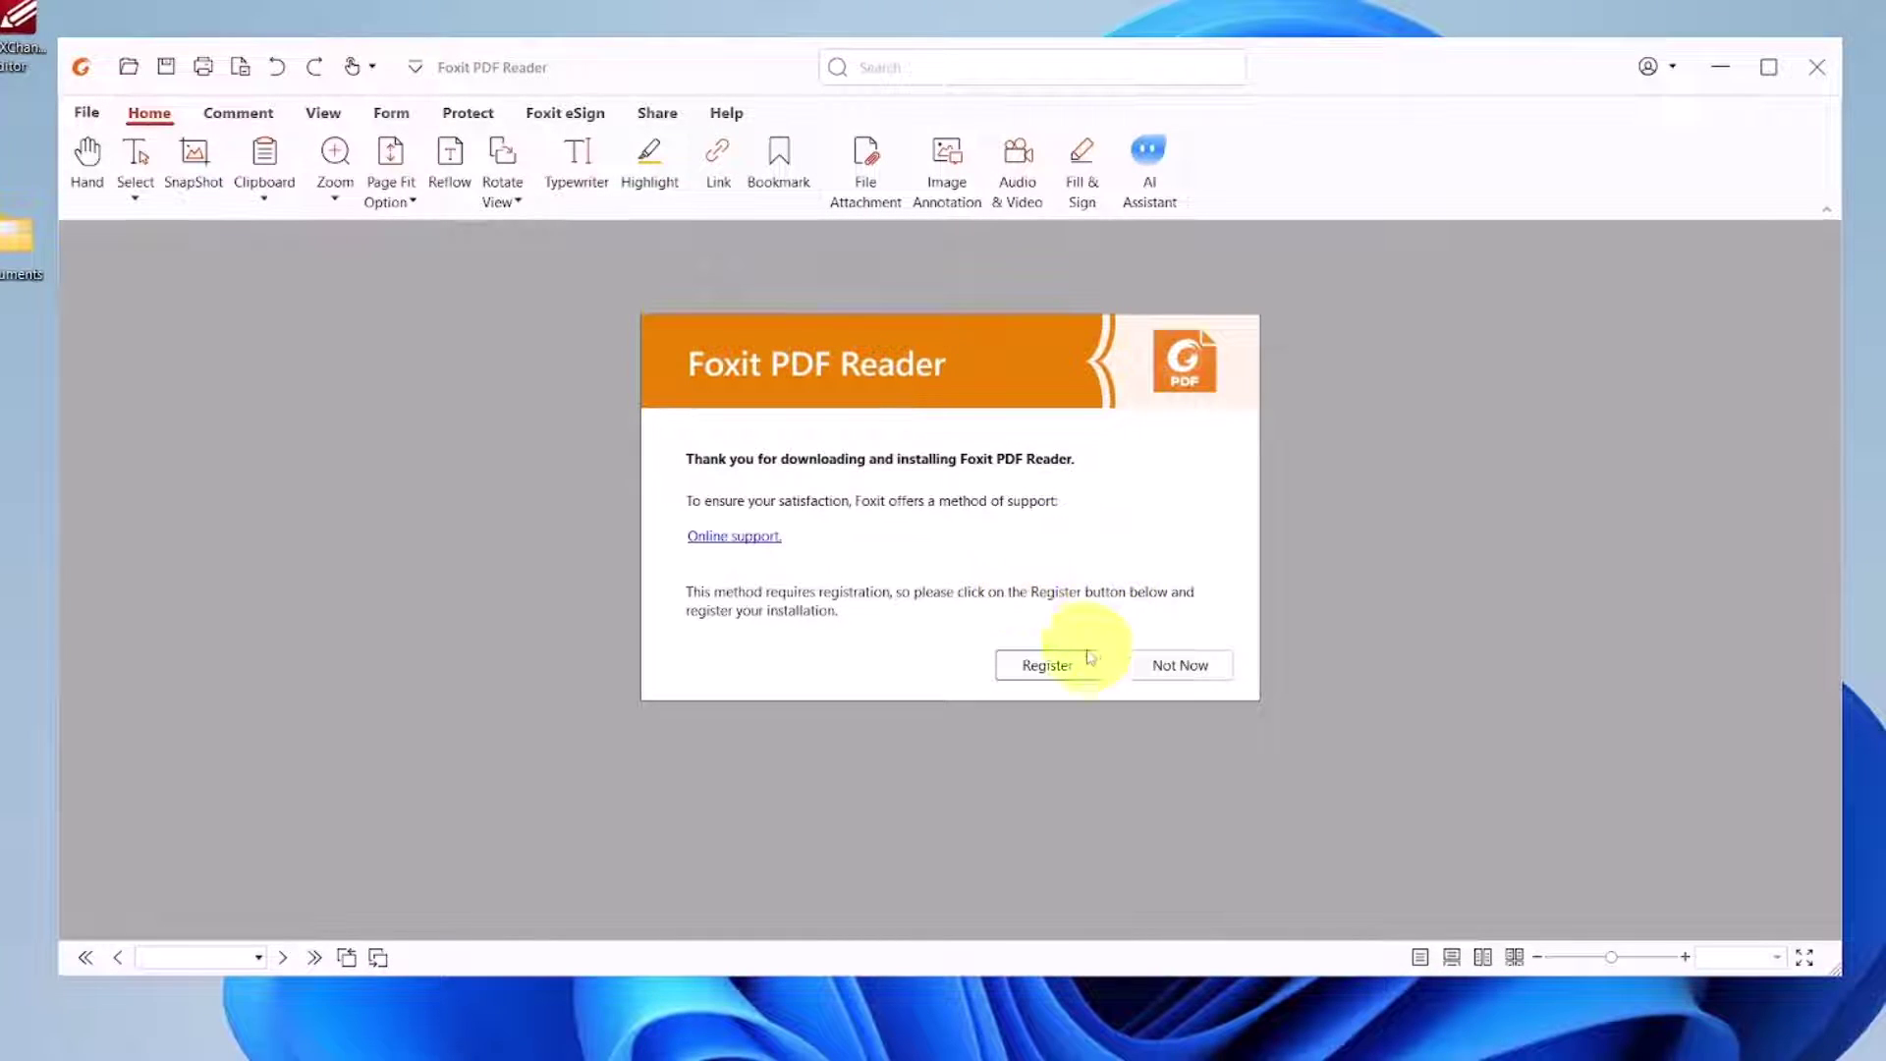
Step: Skip registration and confirm version 2023.2.0.21408 in the About box
{"action": "left_click", "coordinate": [1169, 669]}
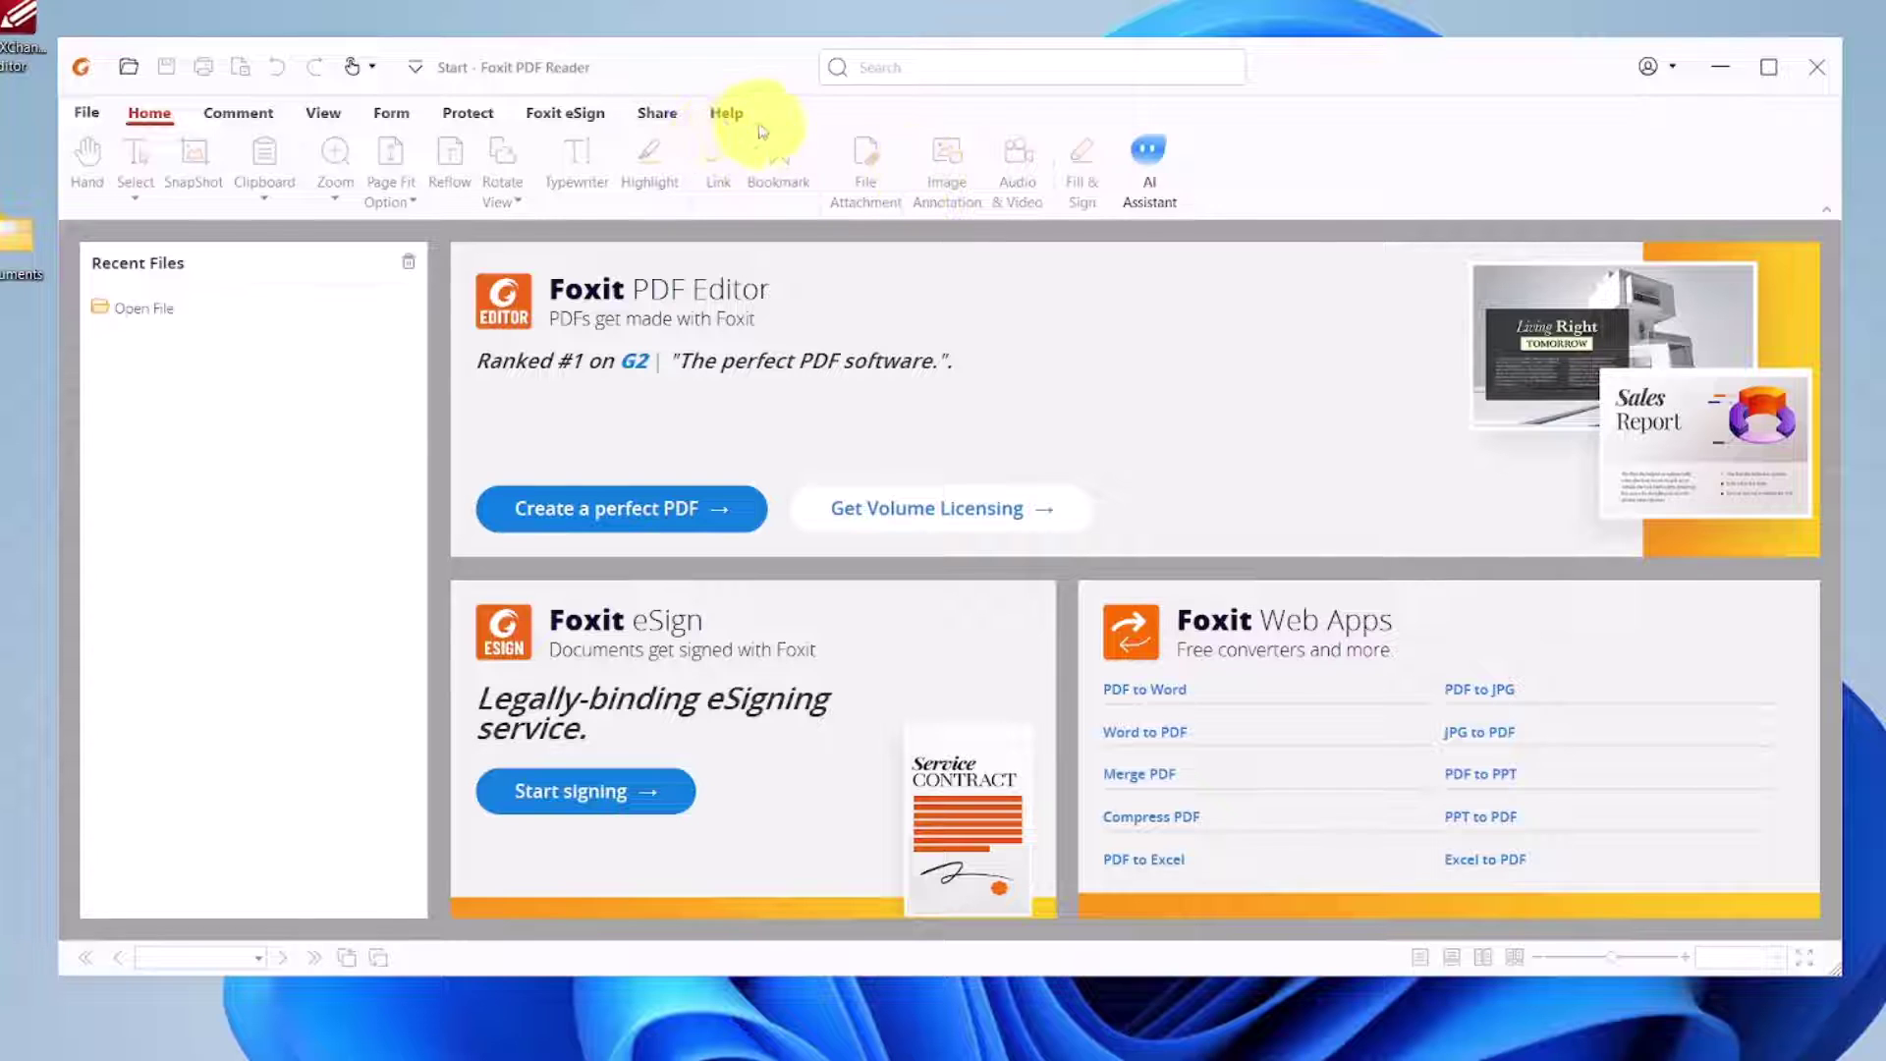
{"action": "left_click", "coordinate": [726, 114]}
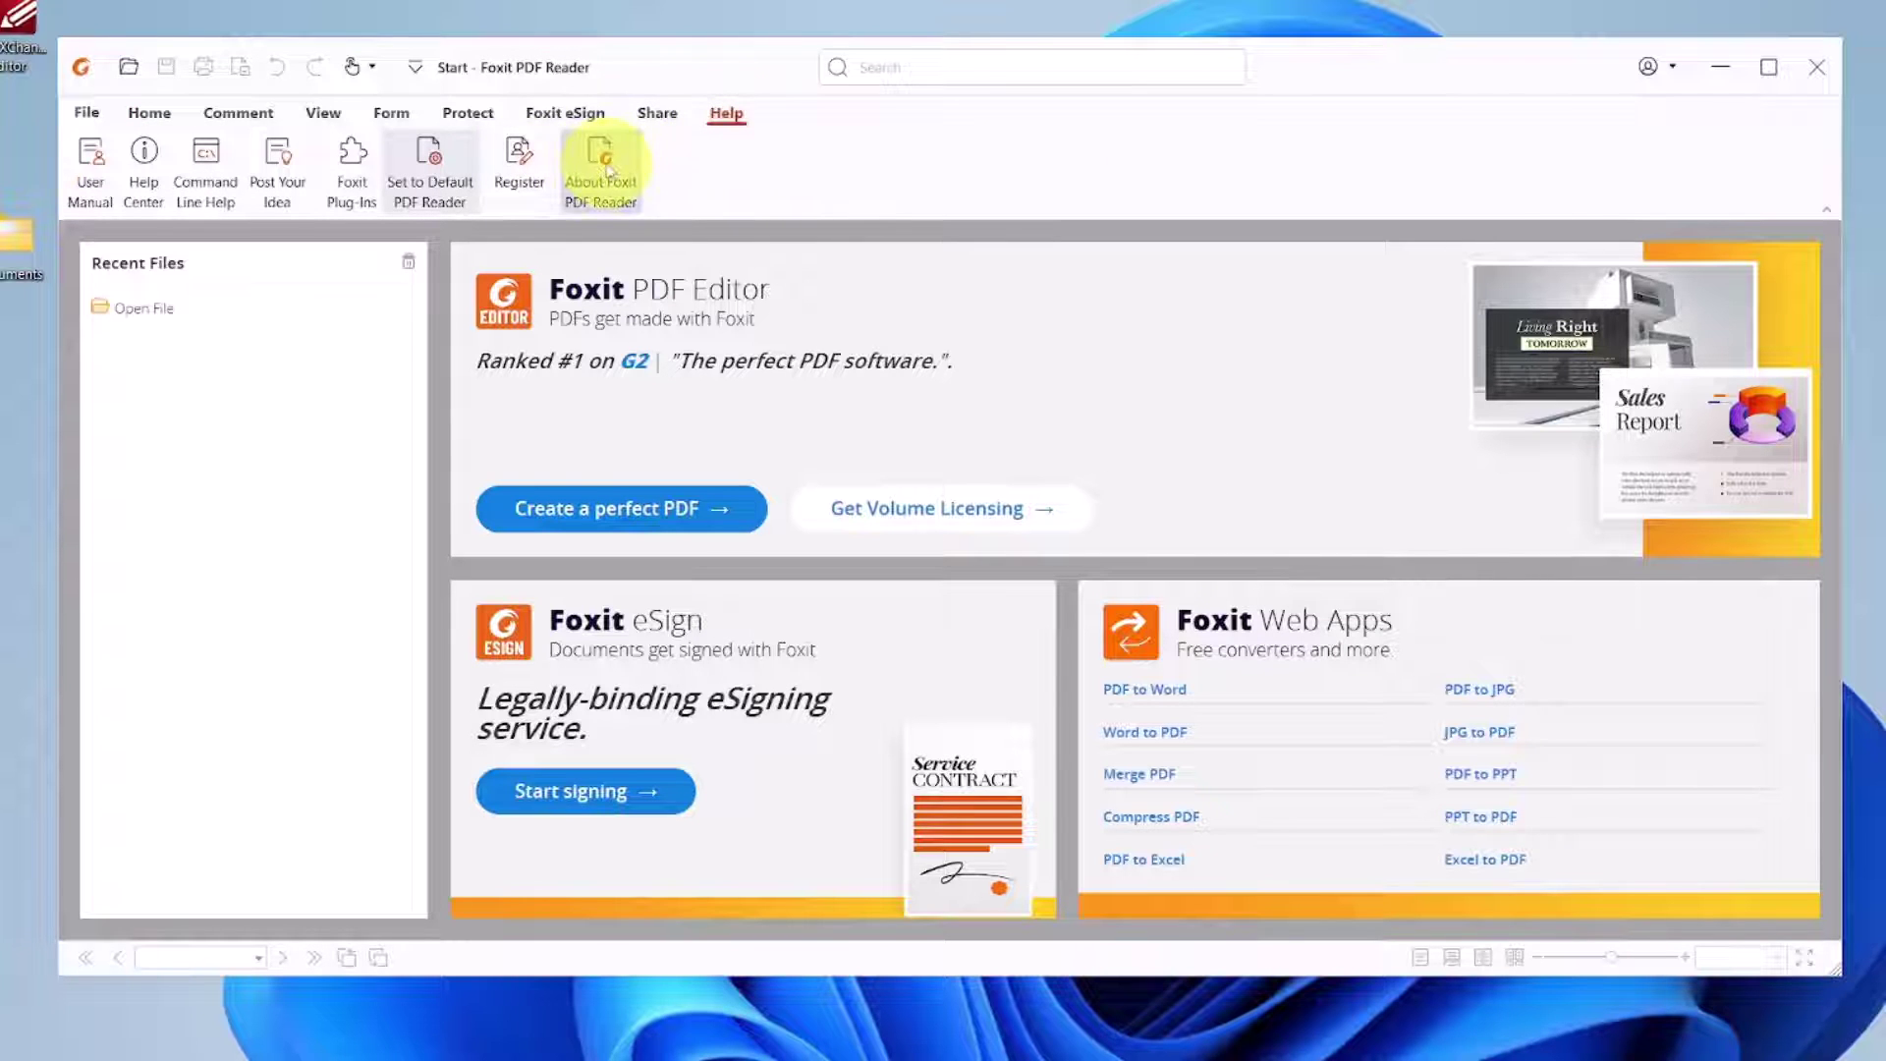
{"action": "left_click", "coordinate": [604, 169]}
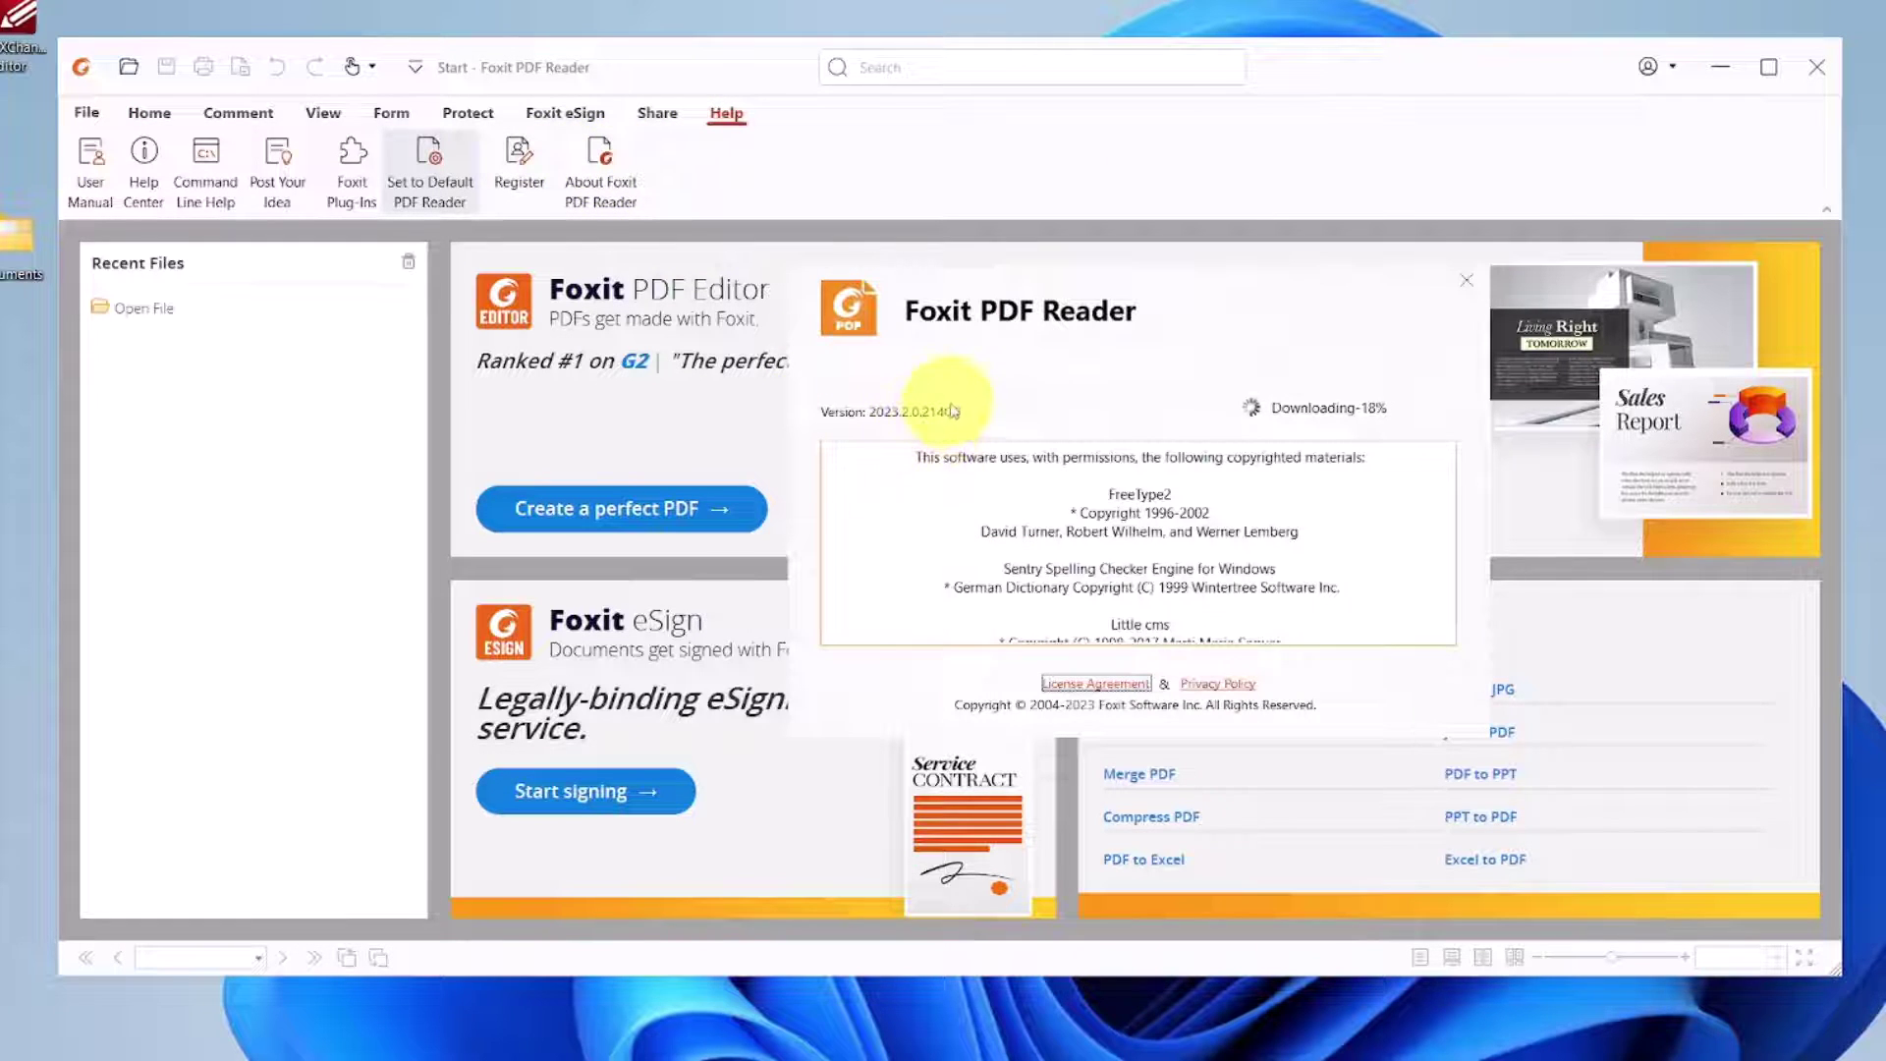
{"action": "left_click", "coordinate": [1460, 285]}
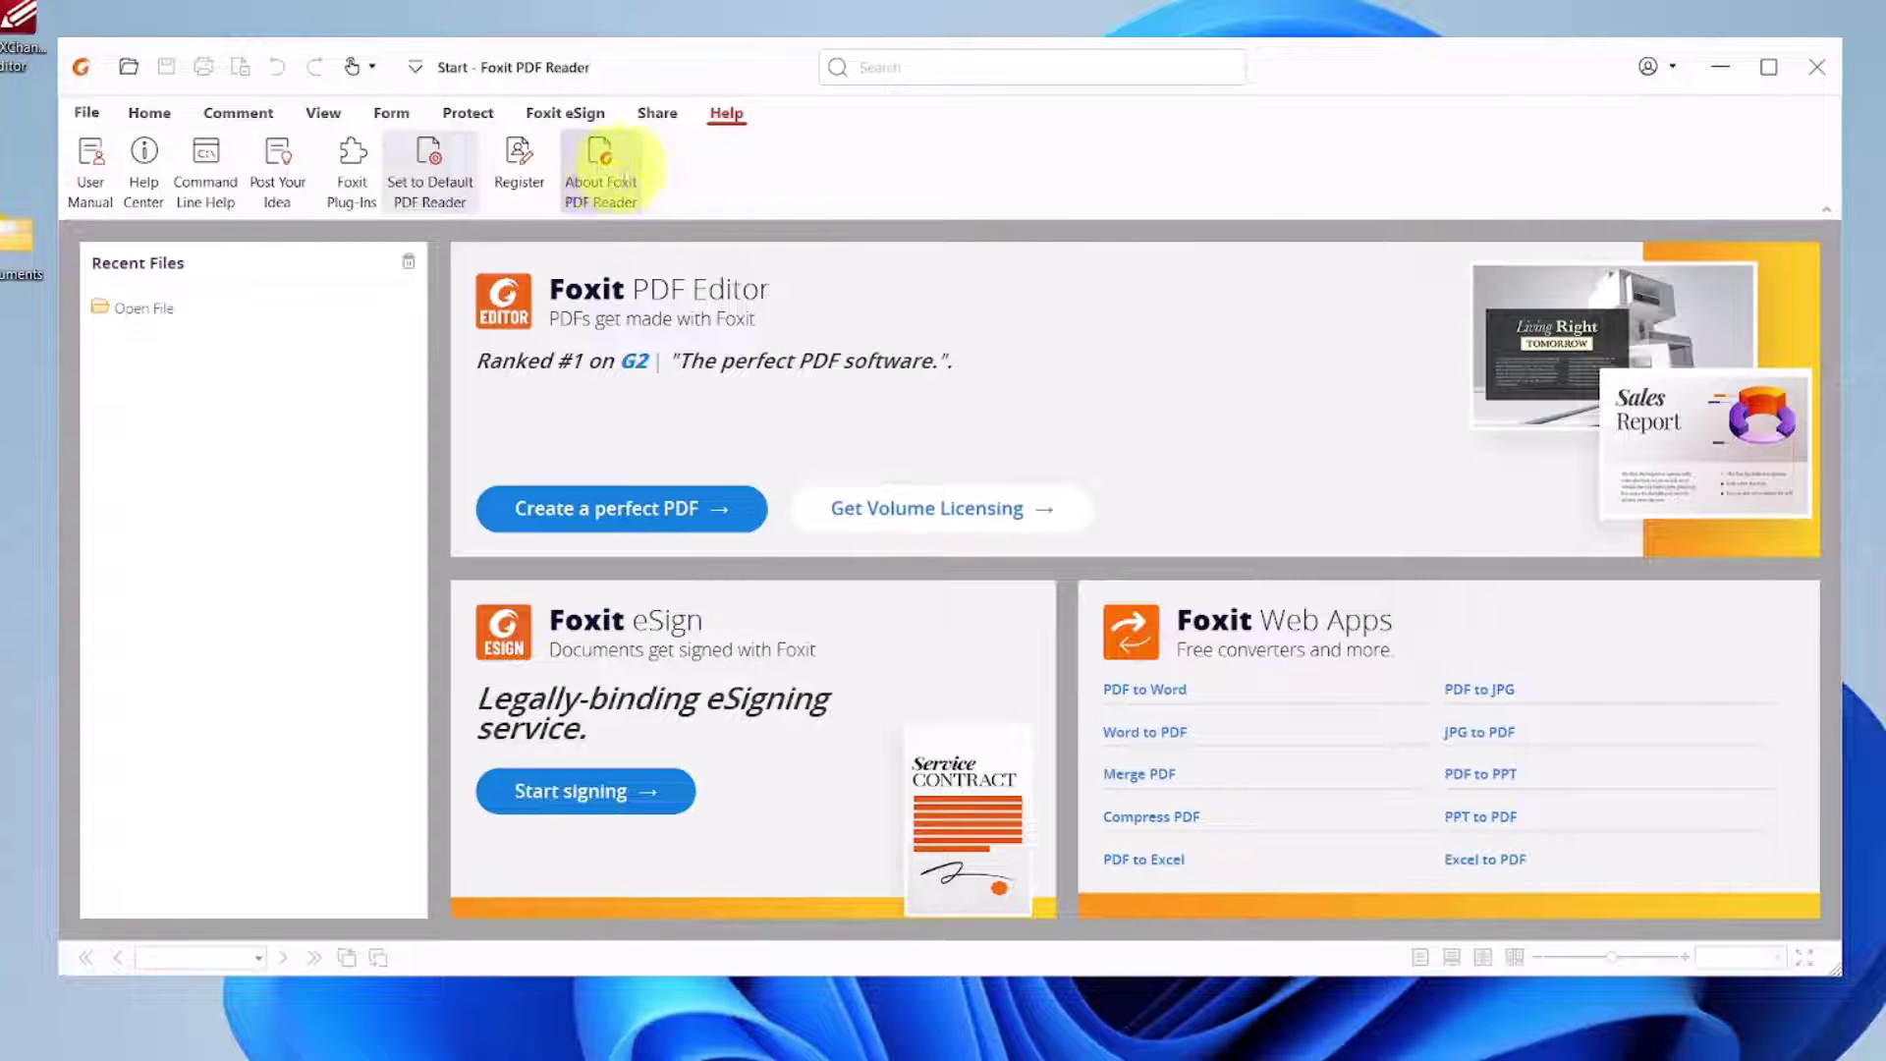
Step: Recheck the About box for the update's download progress
{"action": "left_click", "coordinate": [595, 175]}
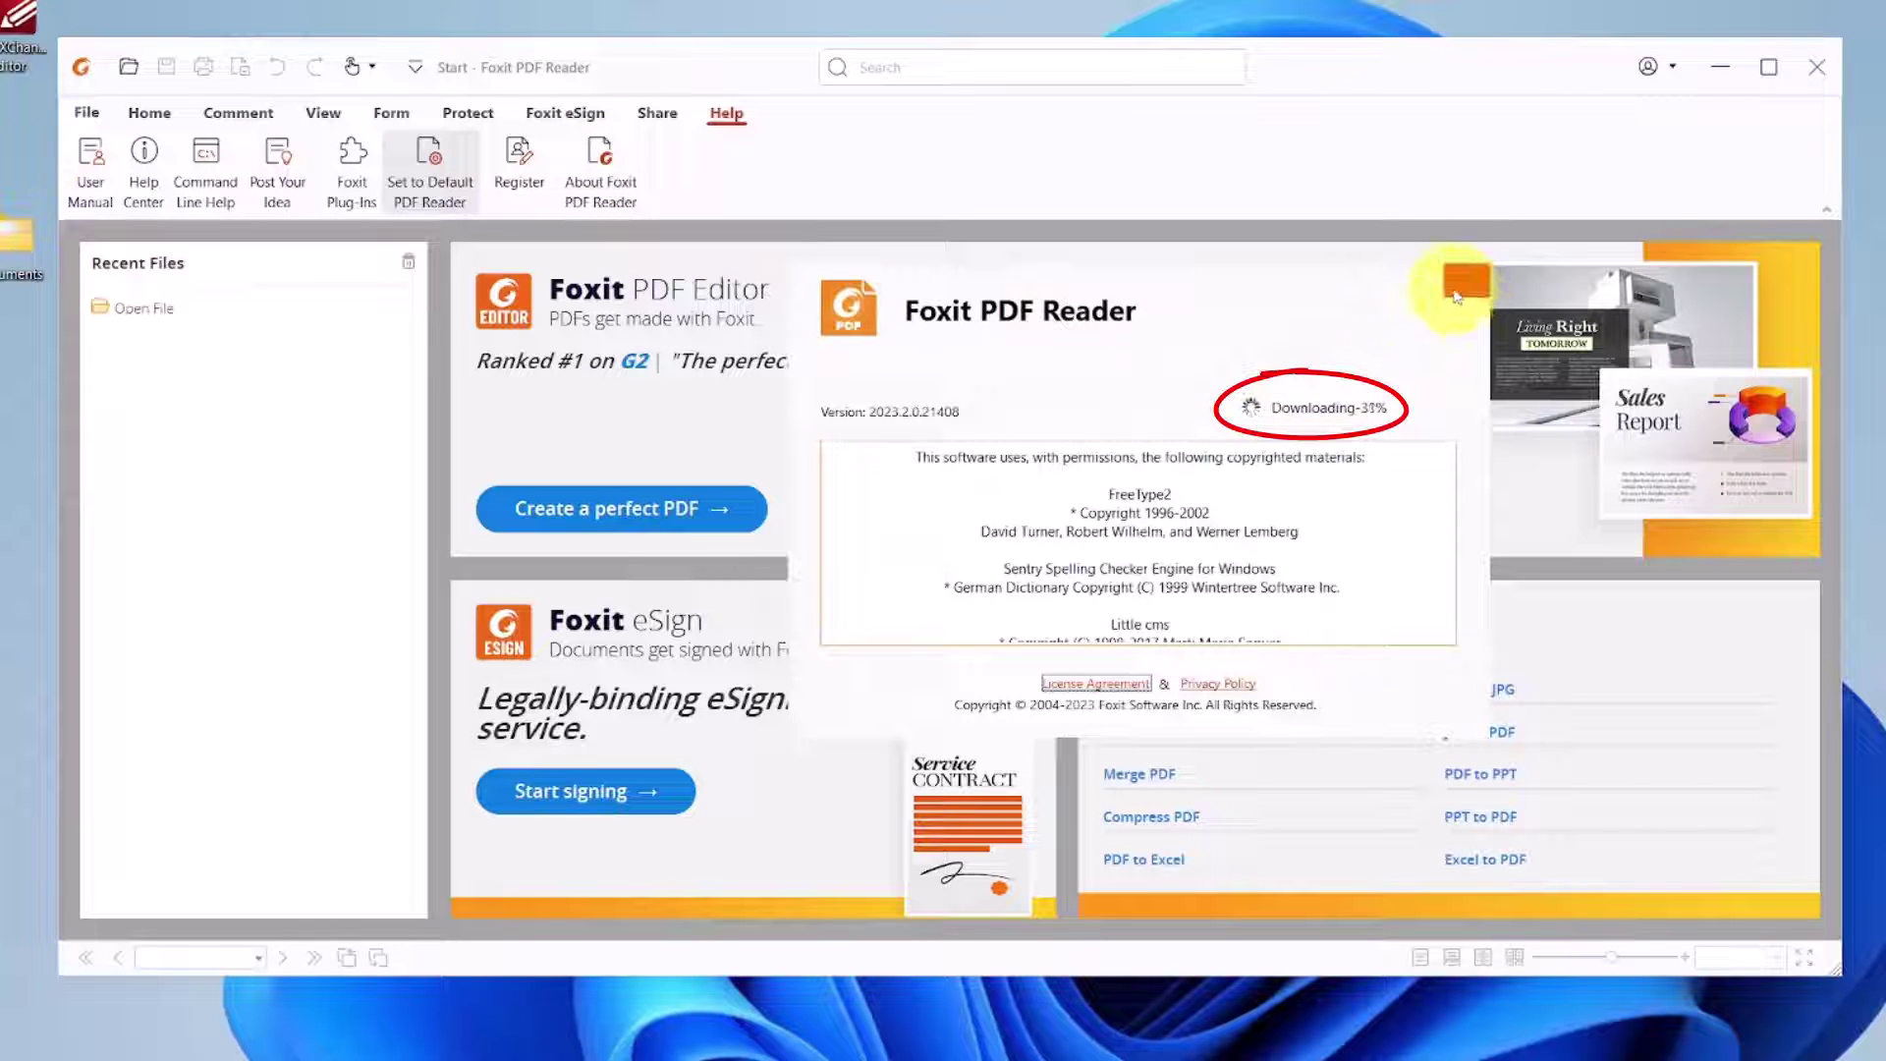
{"action": "left_click", "coordinate": [1466, 281]}
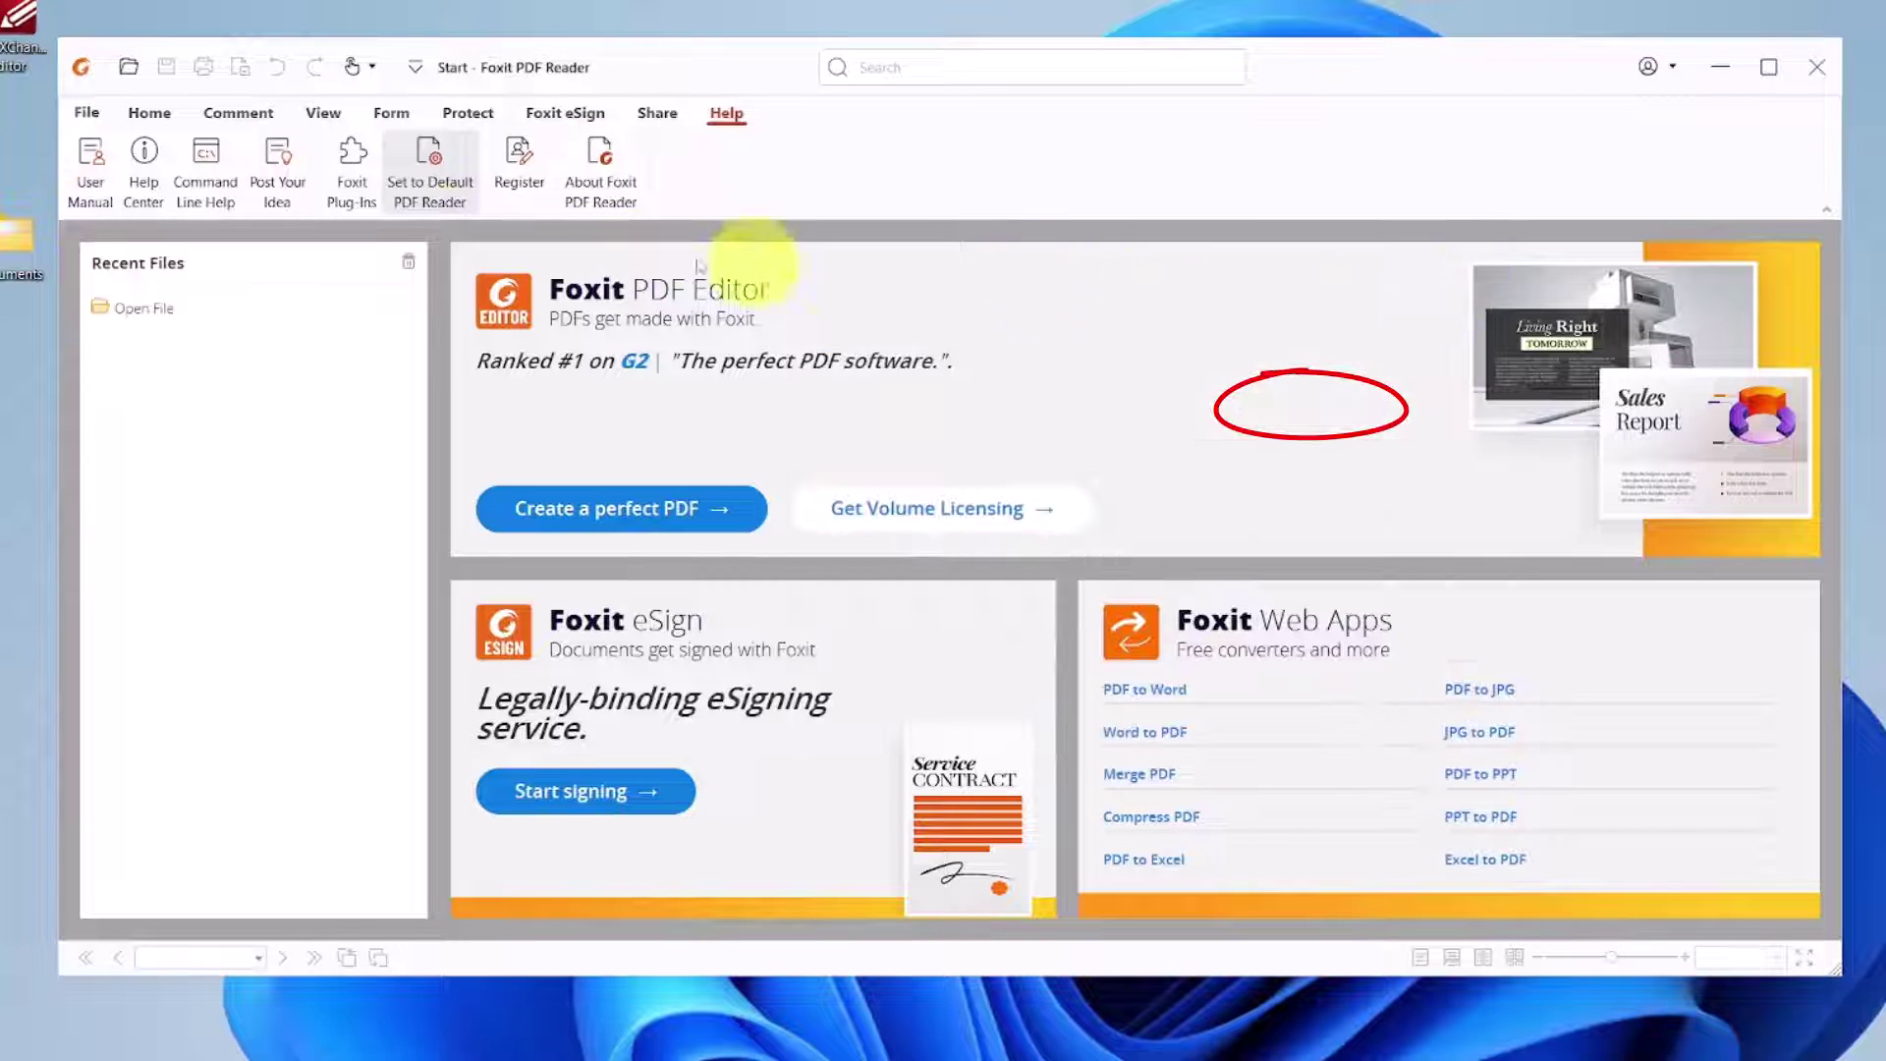
{"action": "left_click", "coordinate": [88, 114]}
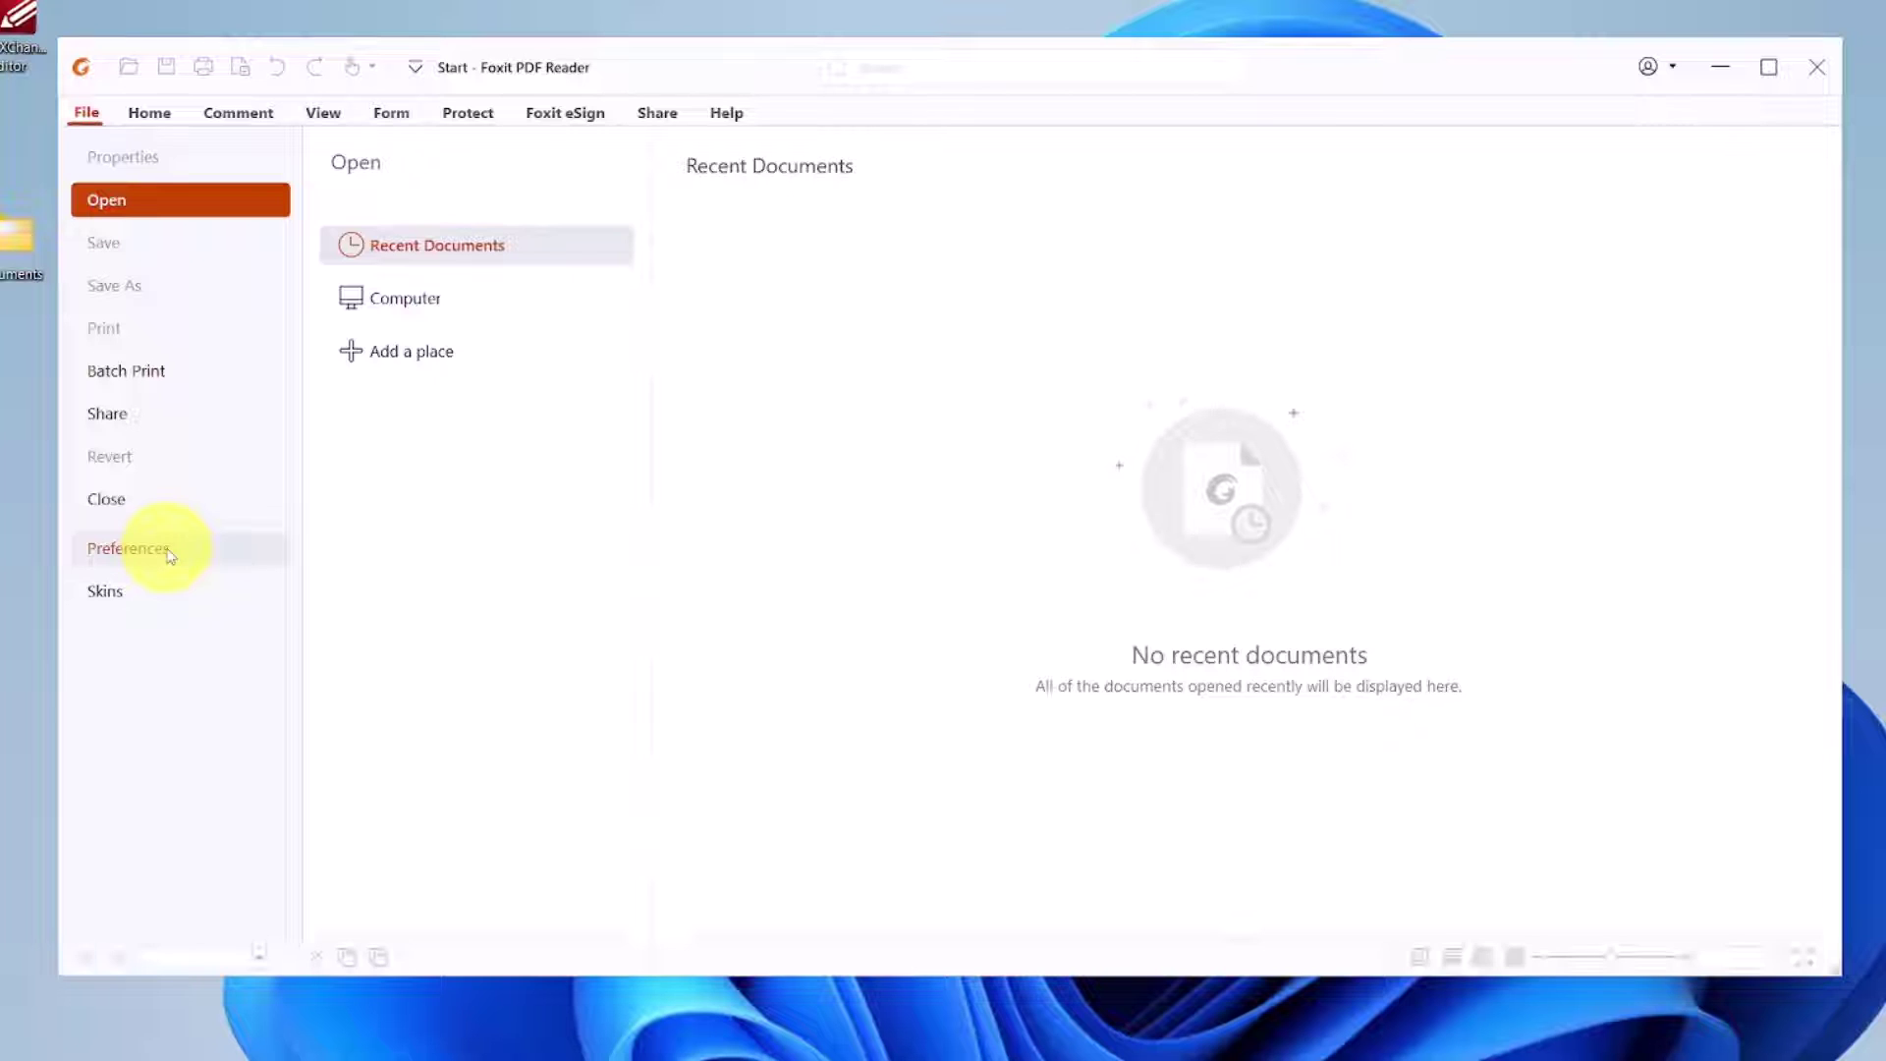
Step: Set the Updater preference to 'Do not download or install updates automatically' and confirm
{"action": "left_click", "coordinate": [218, 553]}
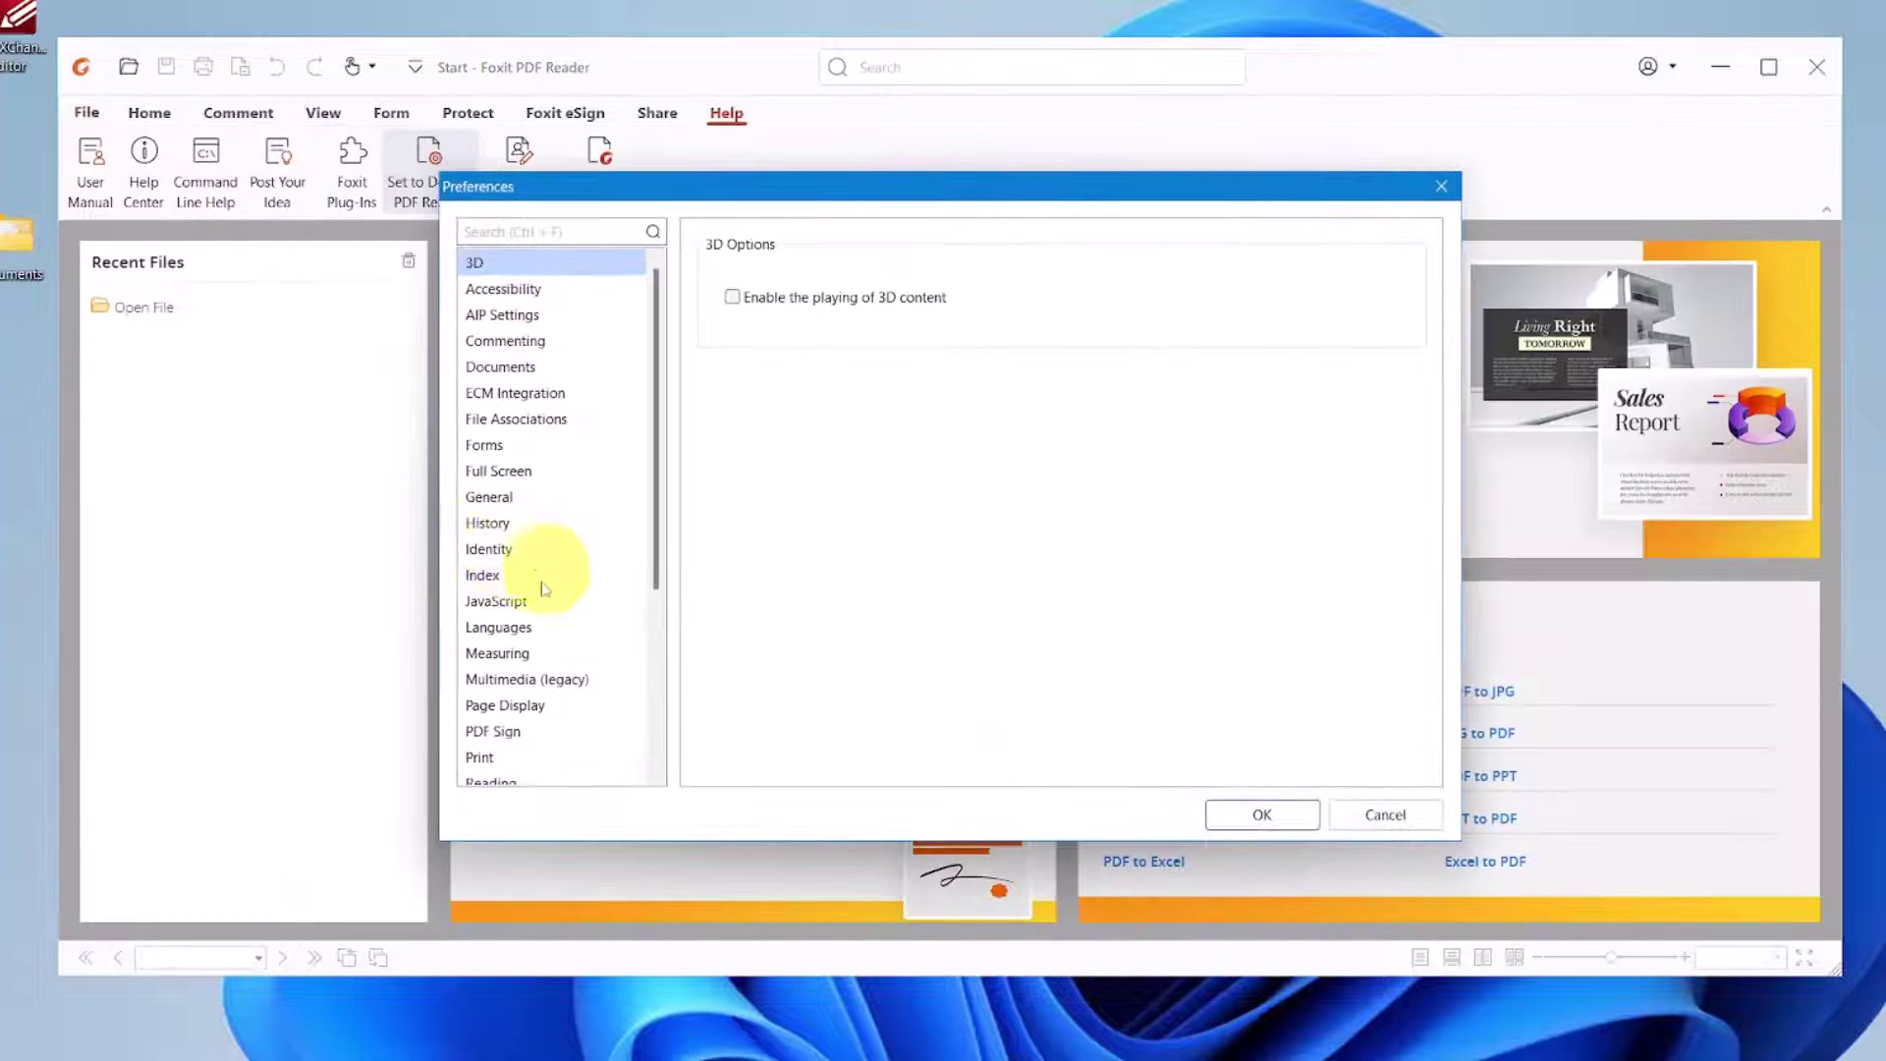
{"action": "scroll", "coordinate": [547, 631], "scroll_direction": "down", "scroll_amount": 5}
{"action": "left_click", "coordinate": [496, 756]}
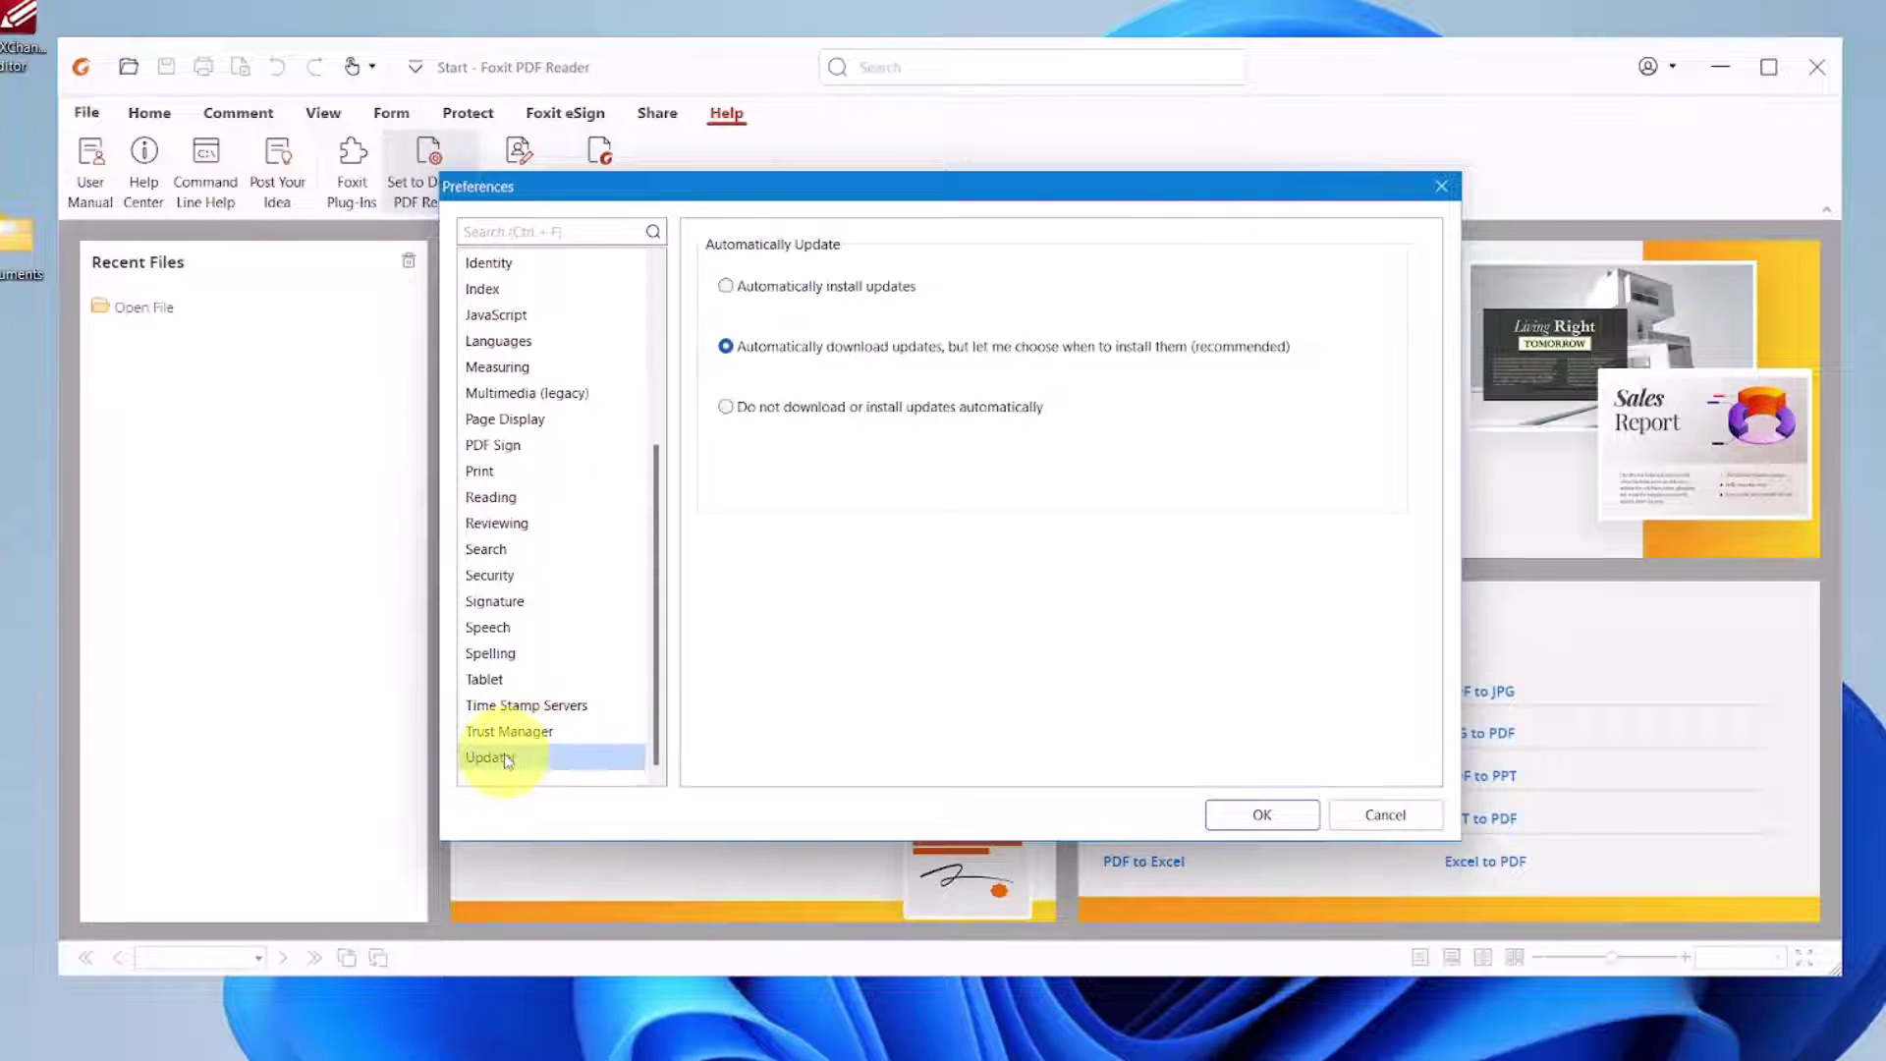
{"action": "left_click", "coordinate": [803, 405]}
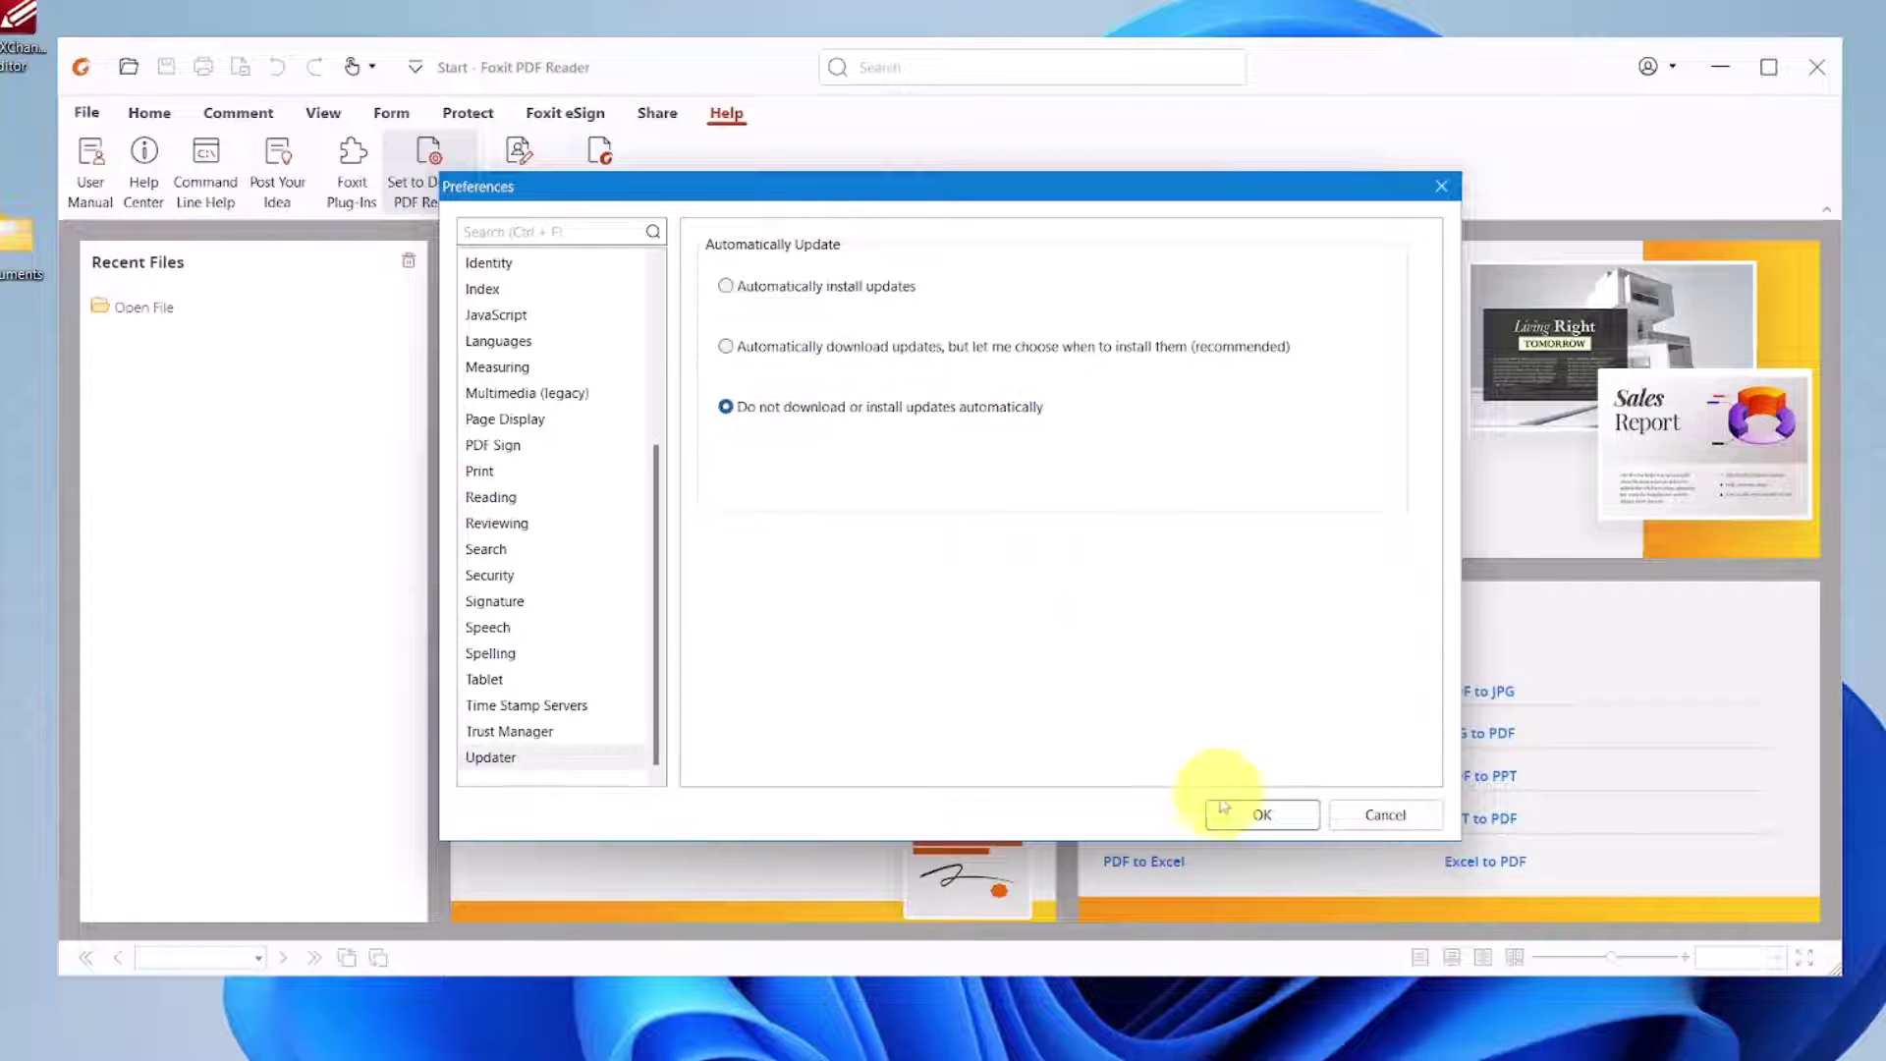
{"action": "left_click", "coordinate": [1260, 815]}
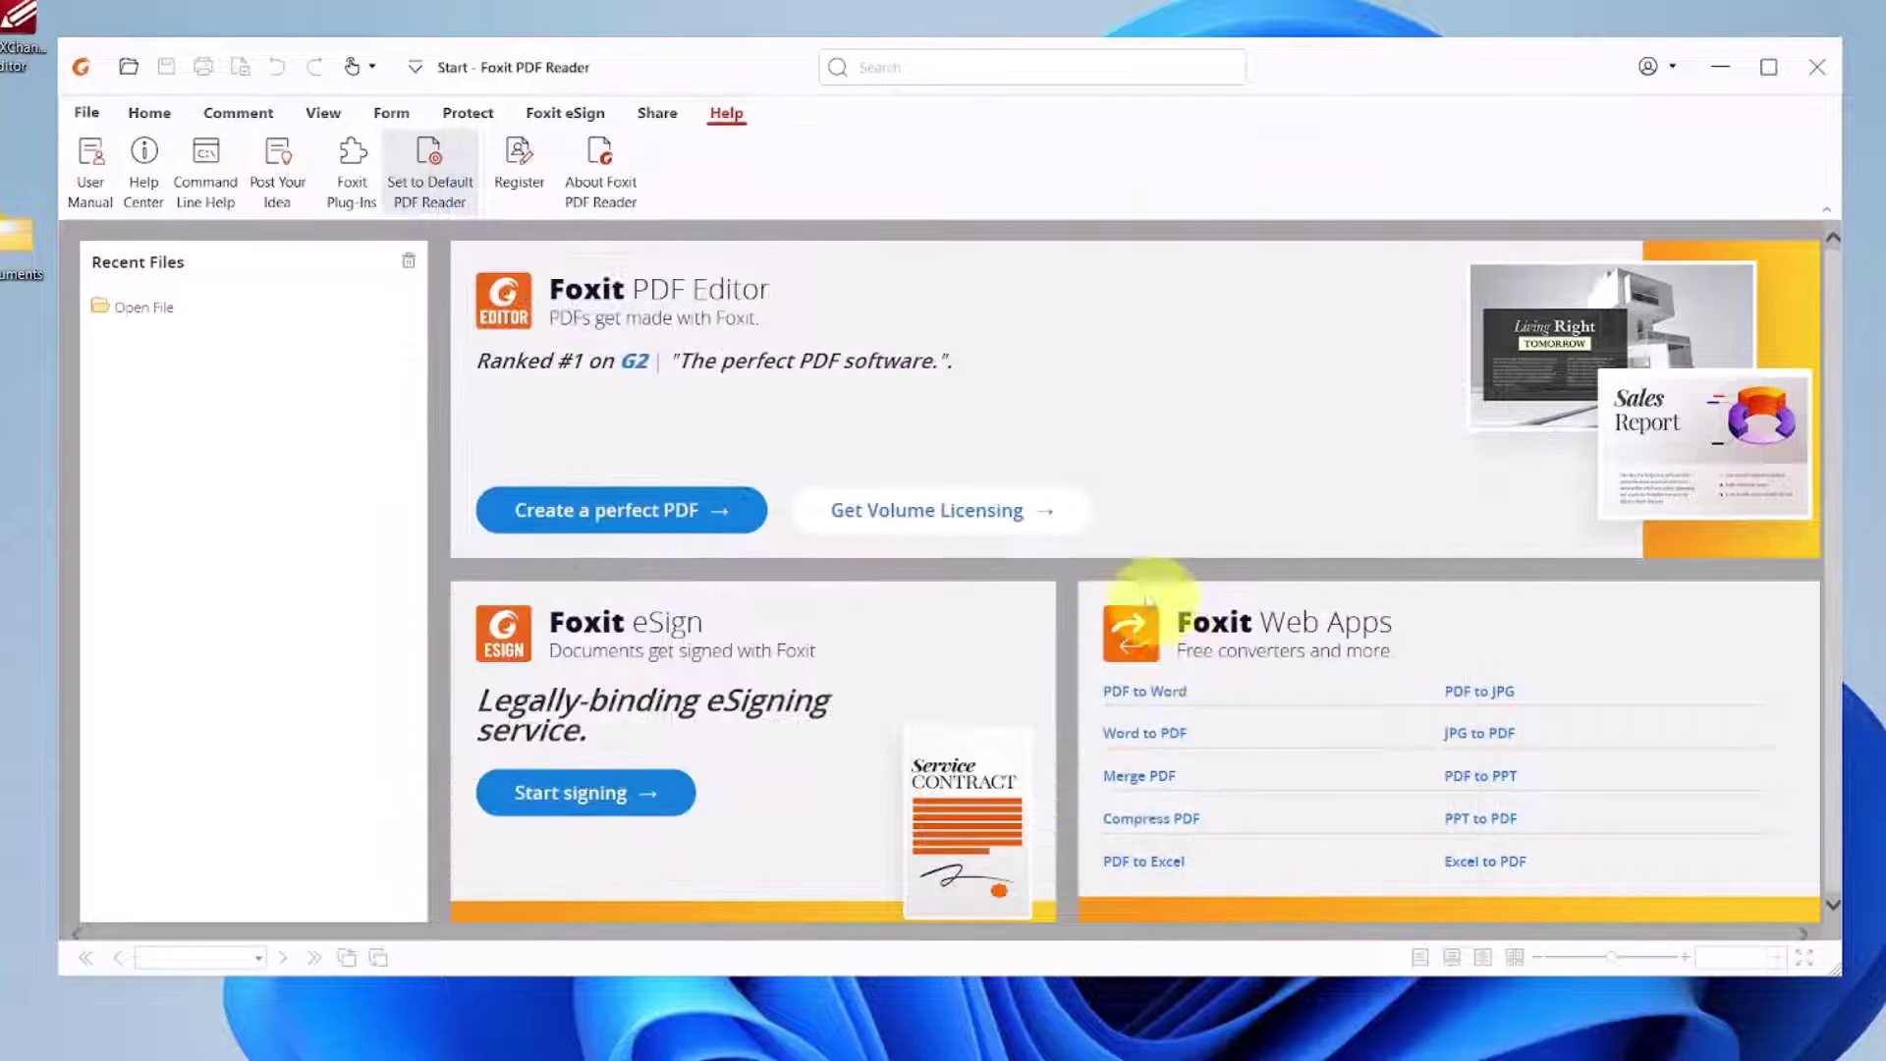
Step: See 'Restart to Update' in the About box, then close the reader to apply it
{"action": "left_click", "coordinate": [601, 159]}
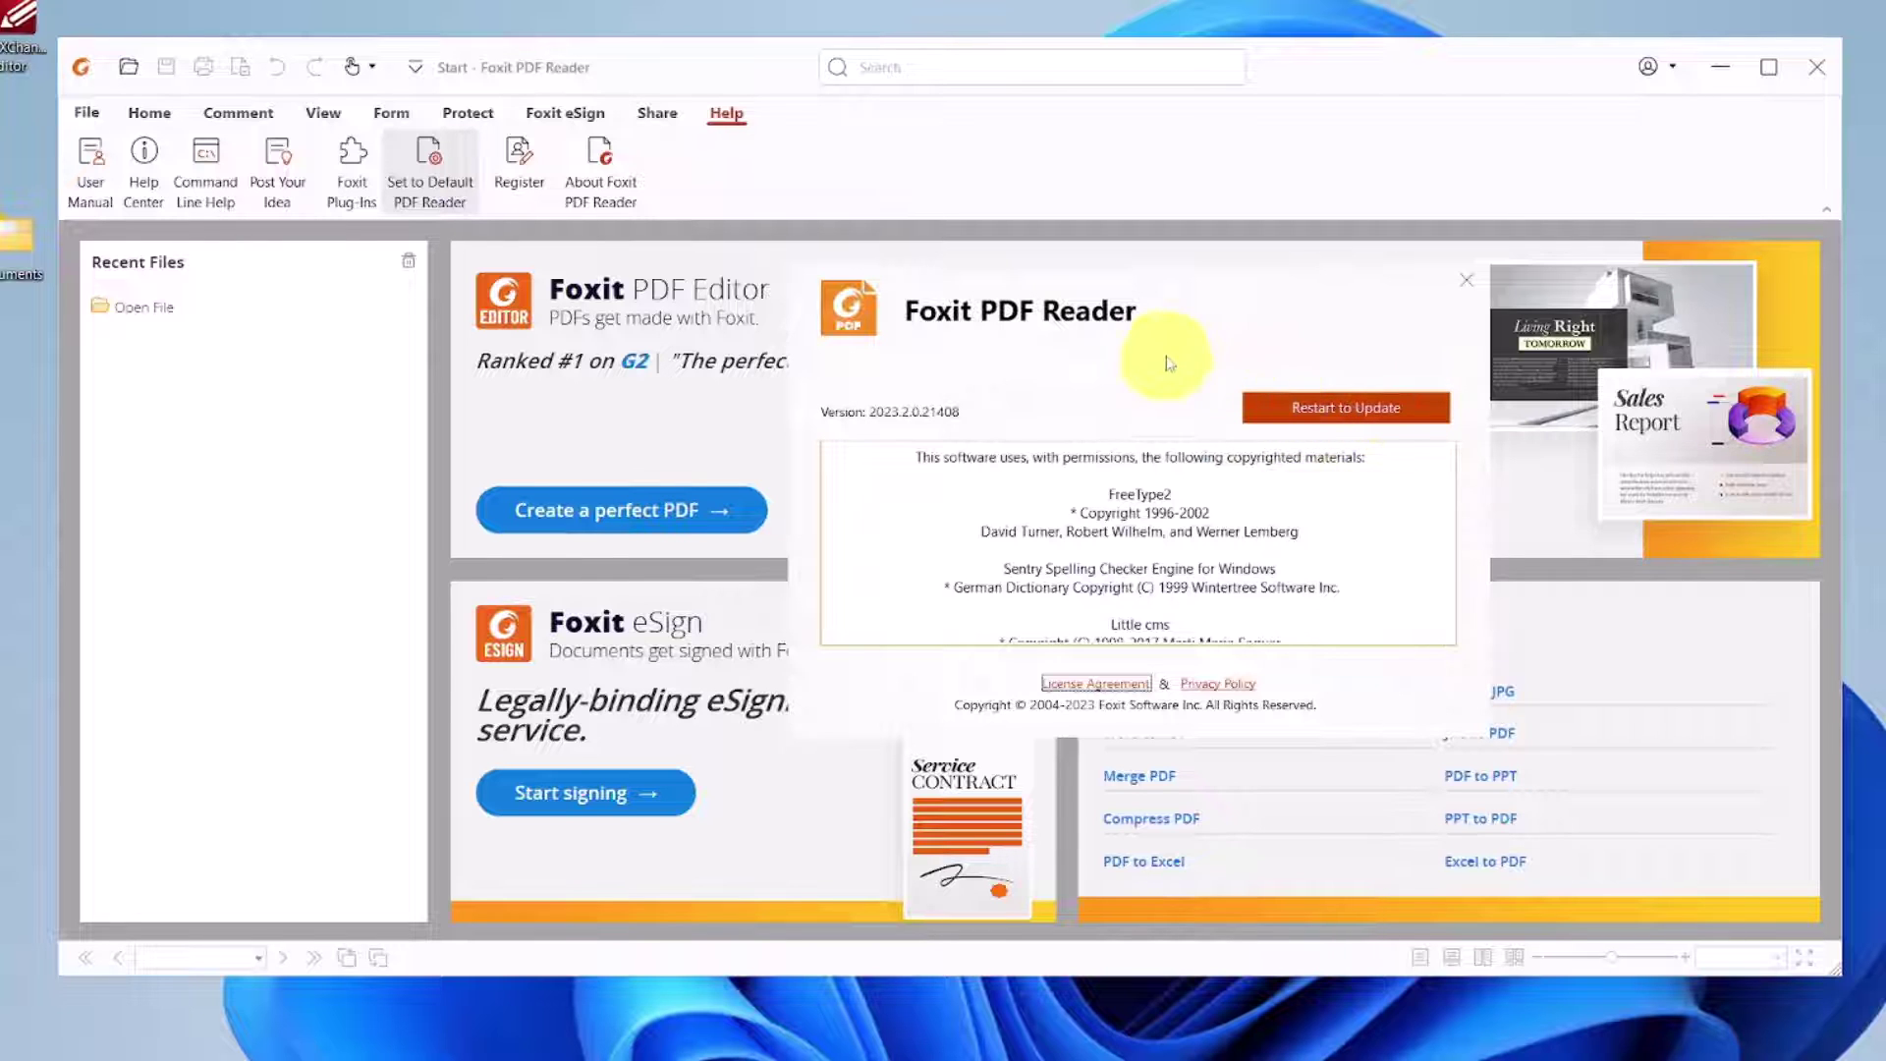
{"action": "left_click", "coordinate": [1461, 284]}
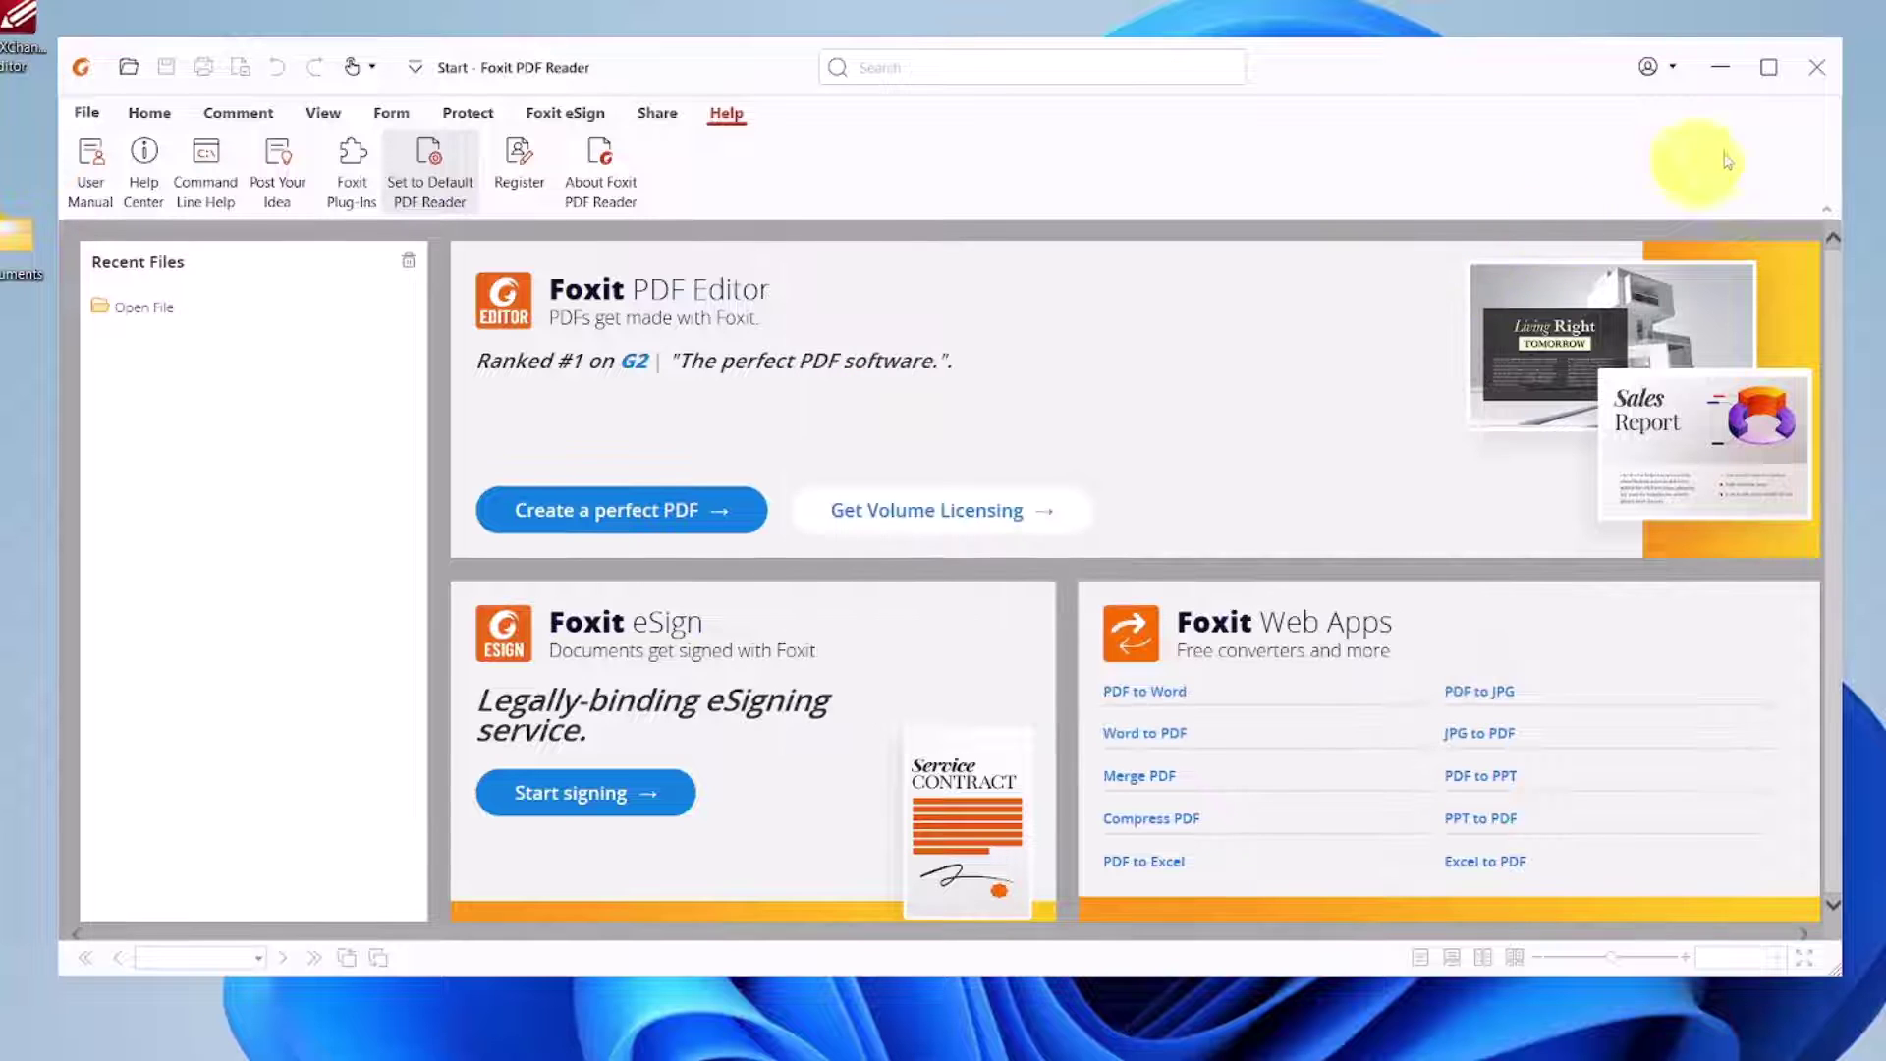
{"action": "left_click", "coordinate": [1818, 69]}
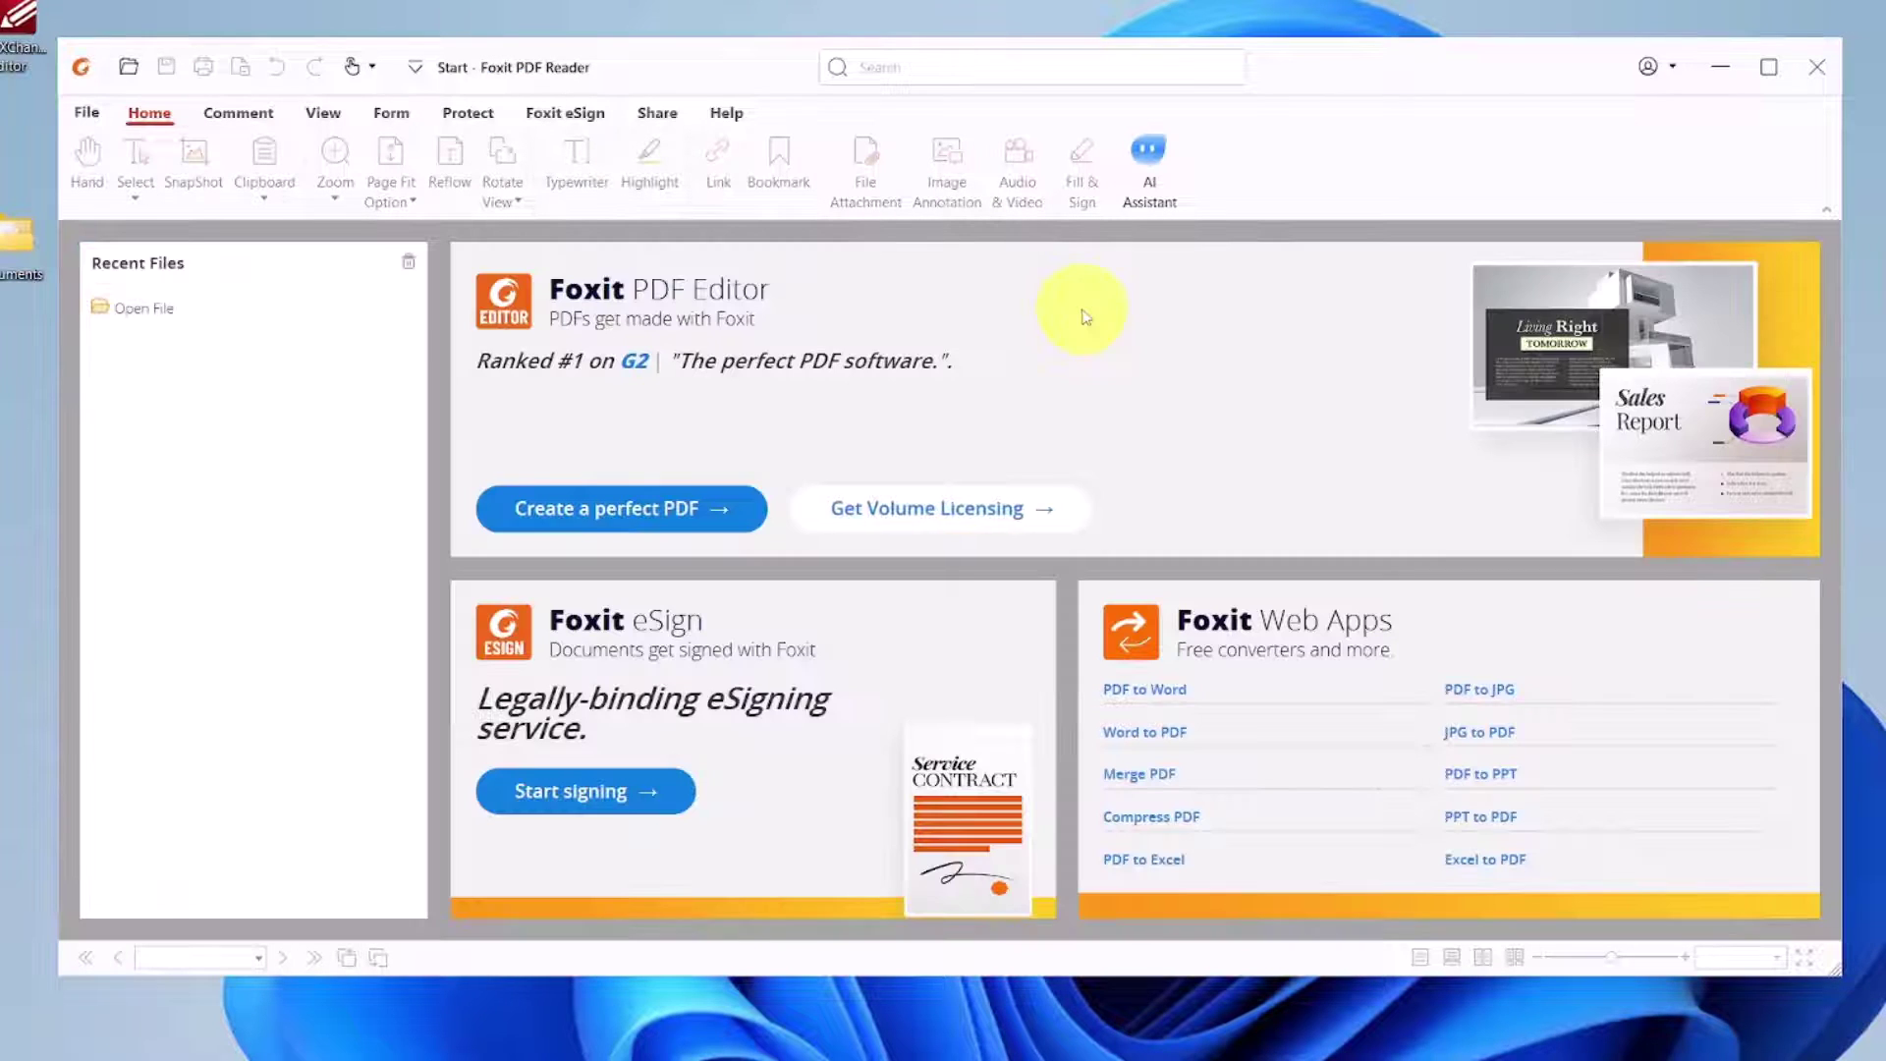
Step: After relaunching, confirm About now offers only Check for Update, and return to Home
{"action": "left_click", "coordinate": [727, 115]}
{"action": "left_click", "coordinate": [602, 157]}
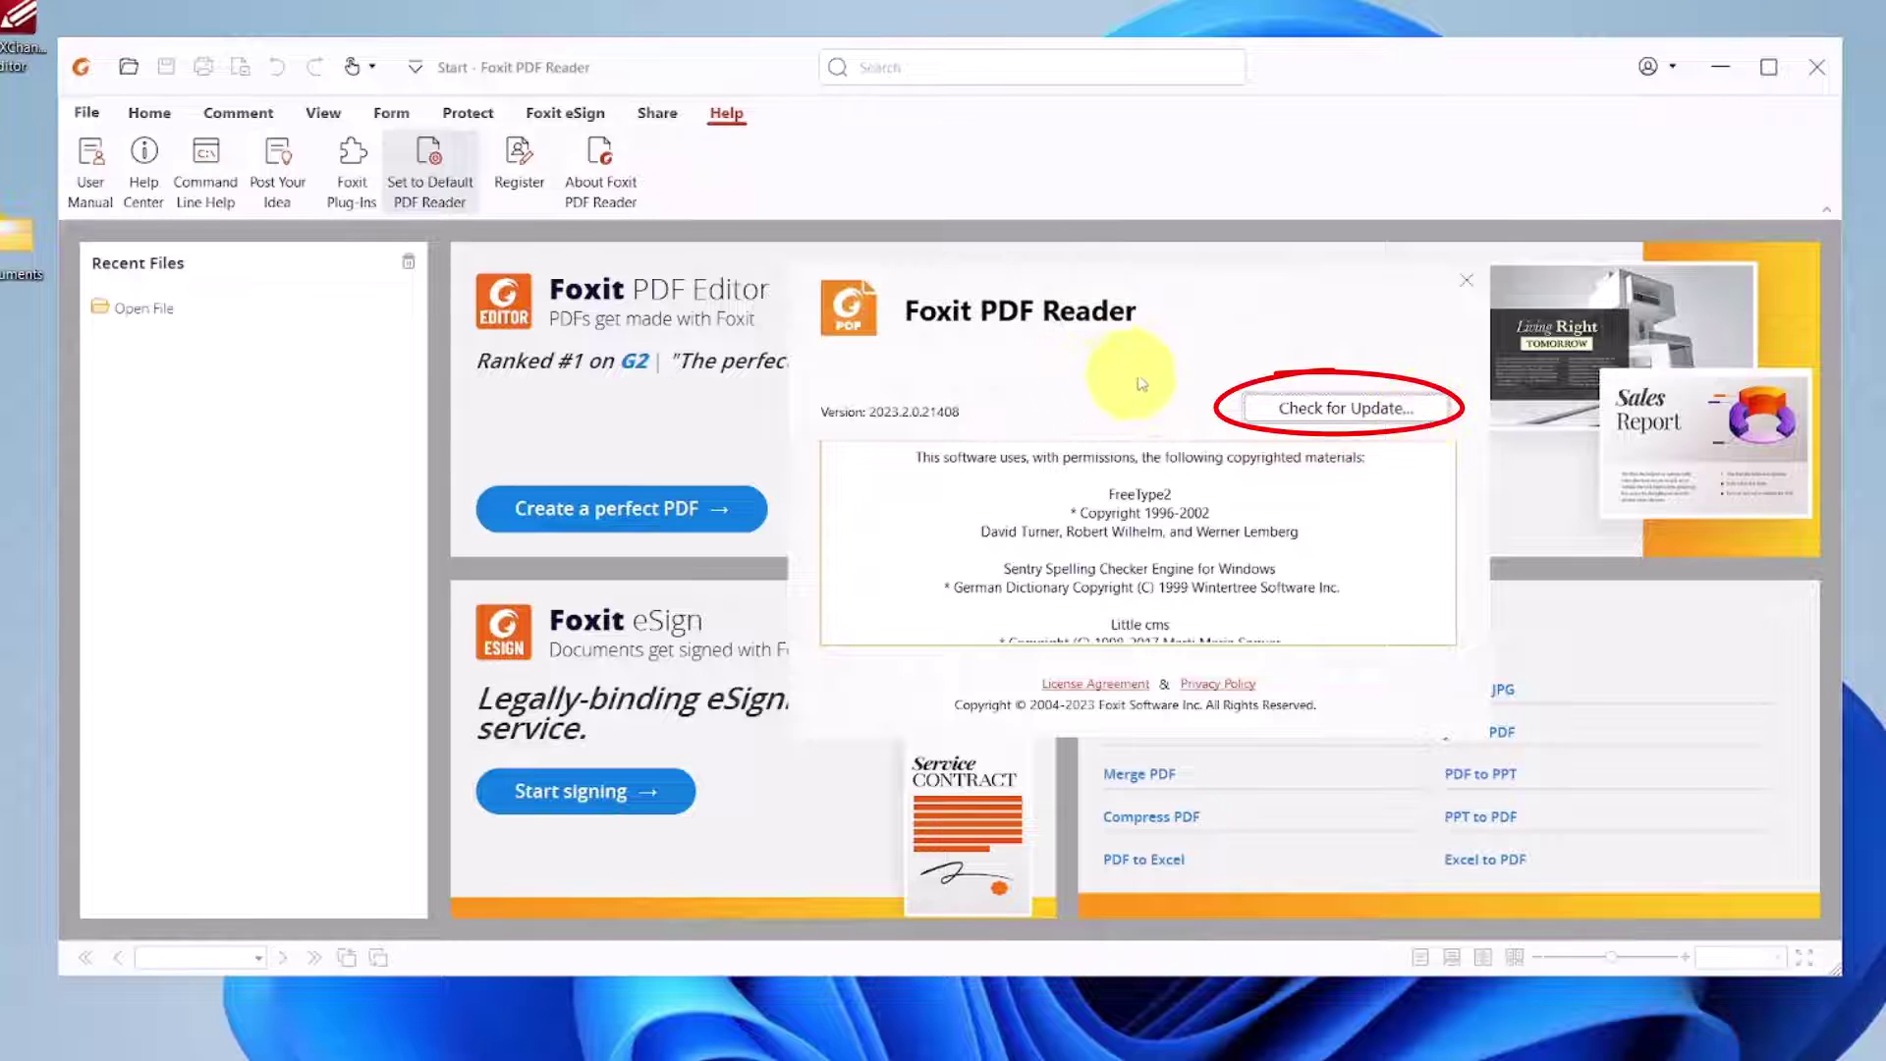
{"action": "left_click", "coordinate": [1467, 285]}
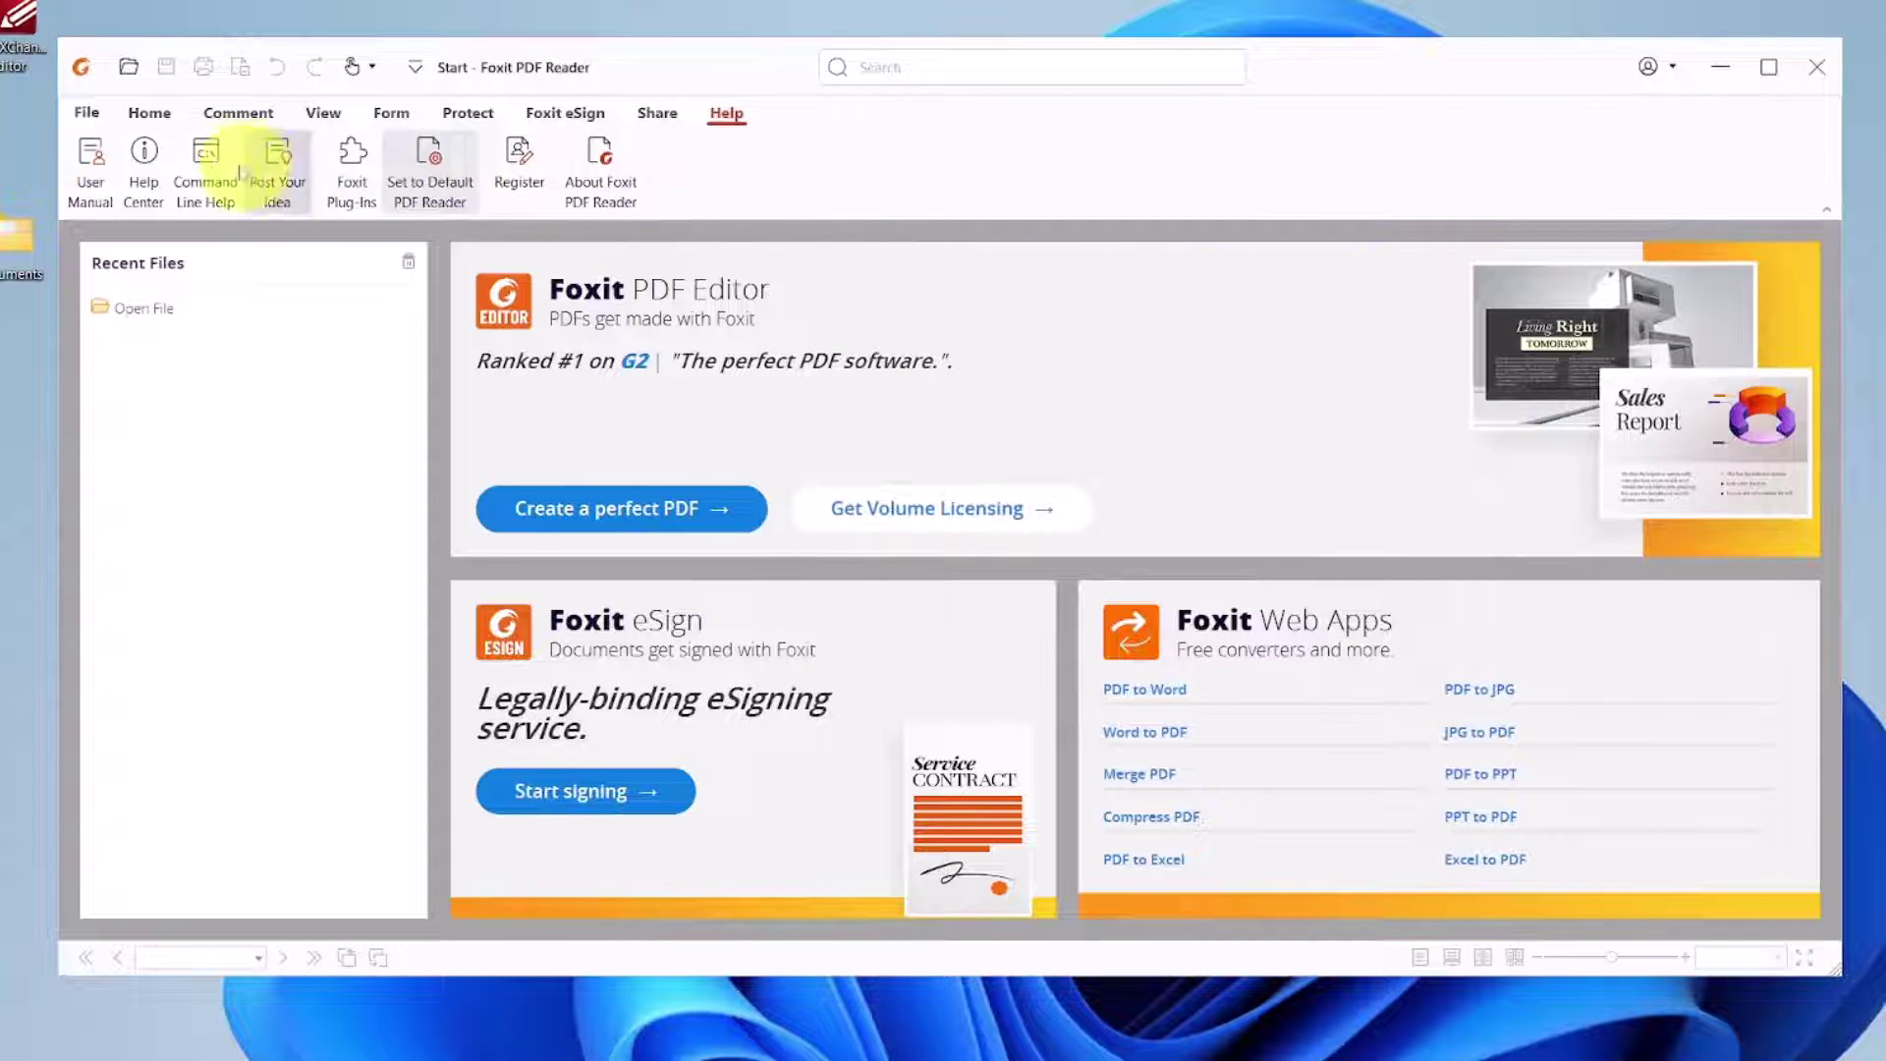
{"action": "left_click", "coordinate": [147, 115]}
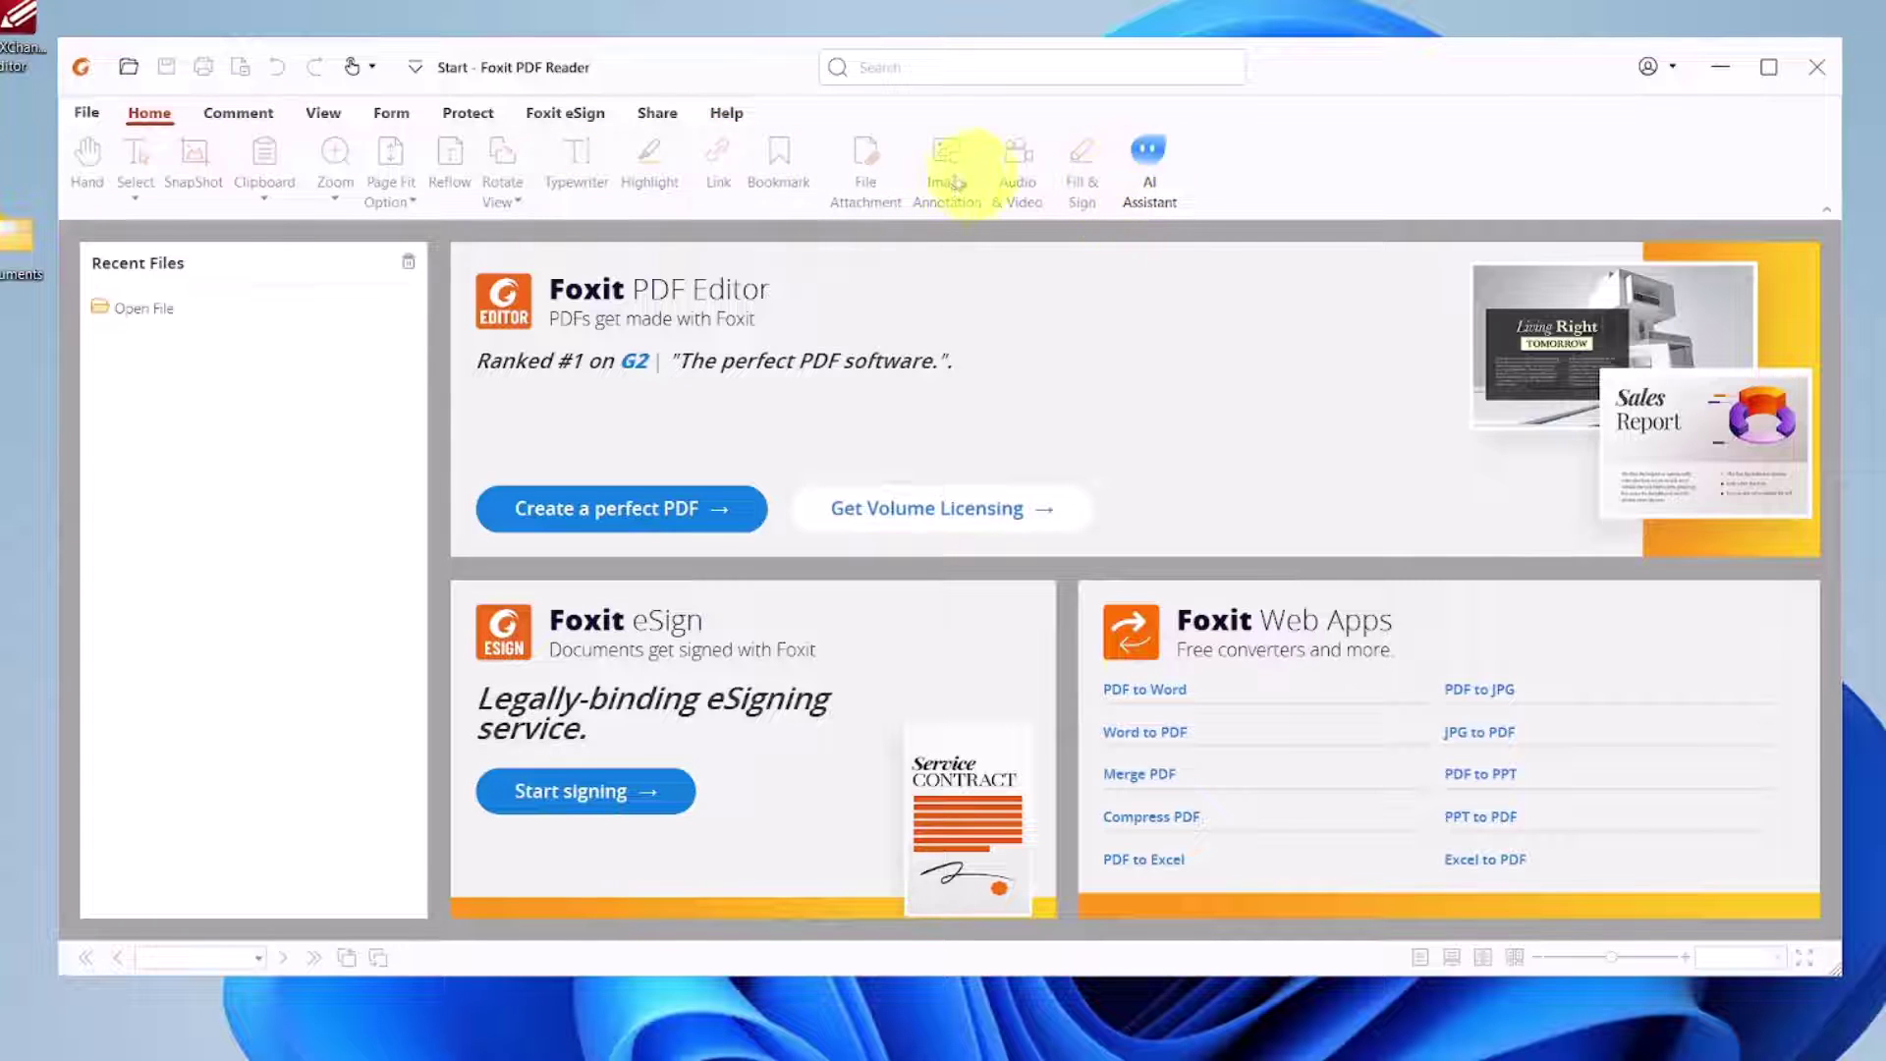
Step: Open Made by Foxit2.pdf to review its embedded audio examples, then close the reader
{"action": "left_click", "coordinate": [138, 314]}
{"action": "double_click", "coordinate": [913, 383]}
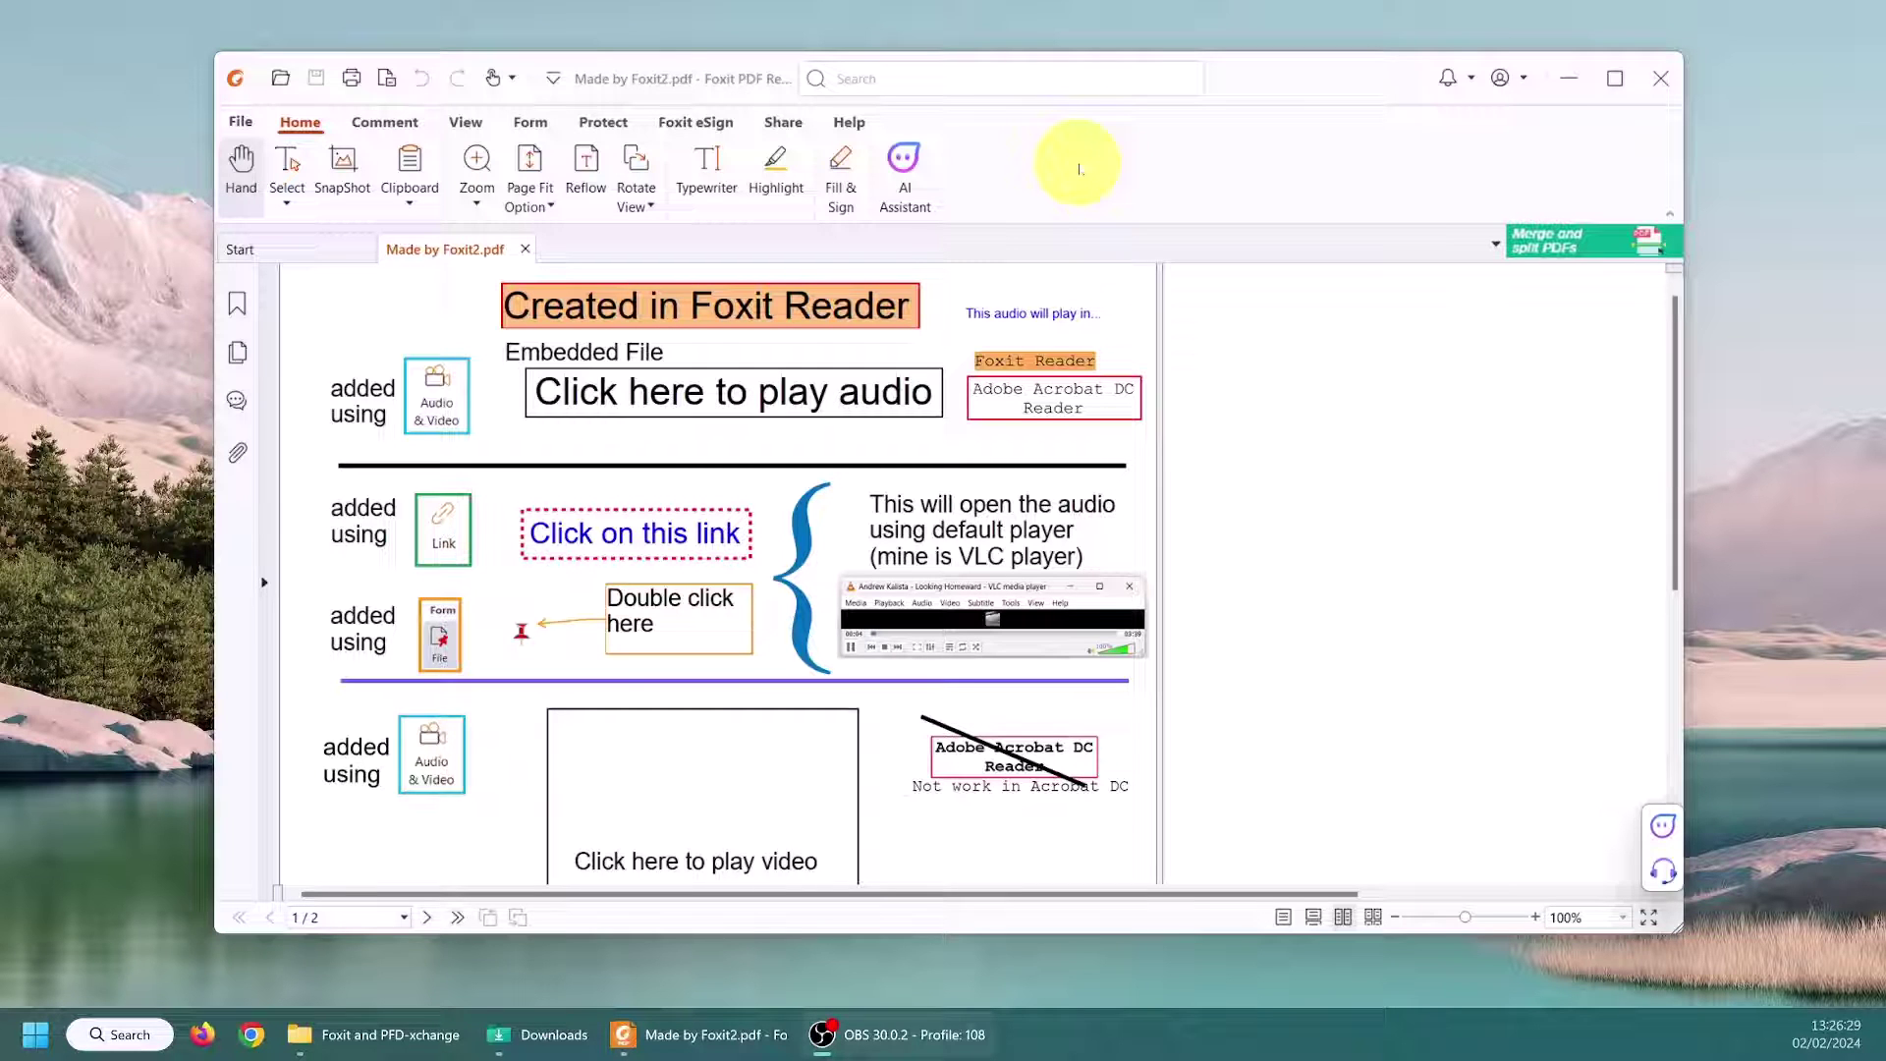
{"action": "left_click", "coordinate": [1660, 81]}
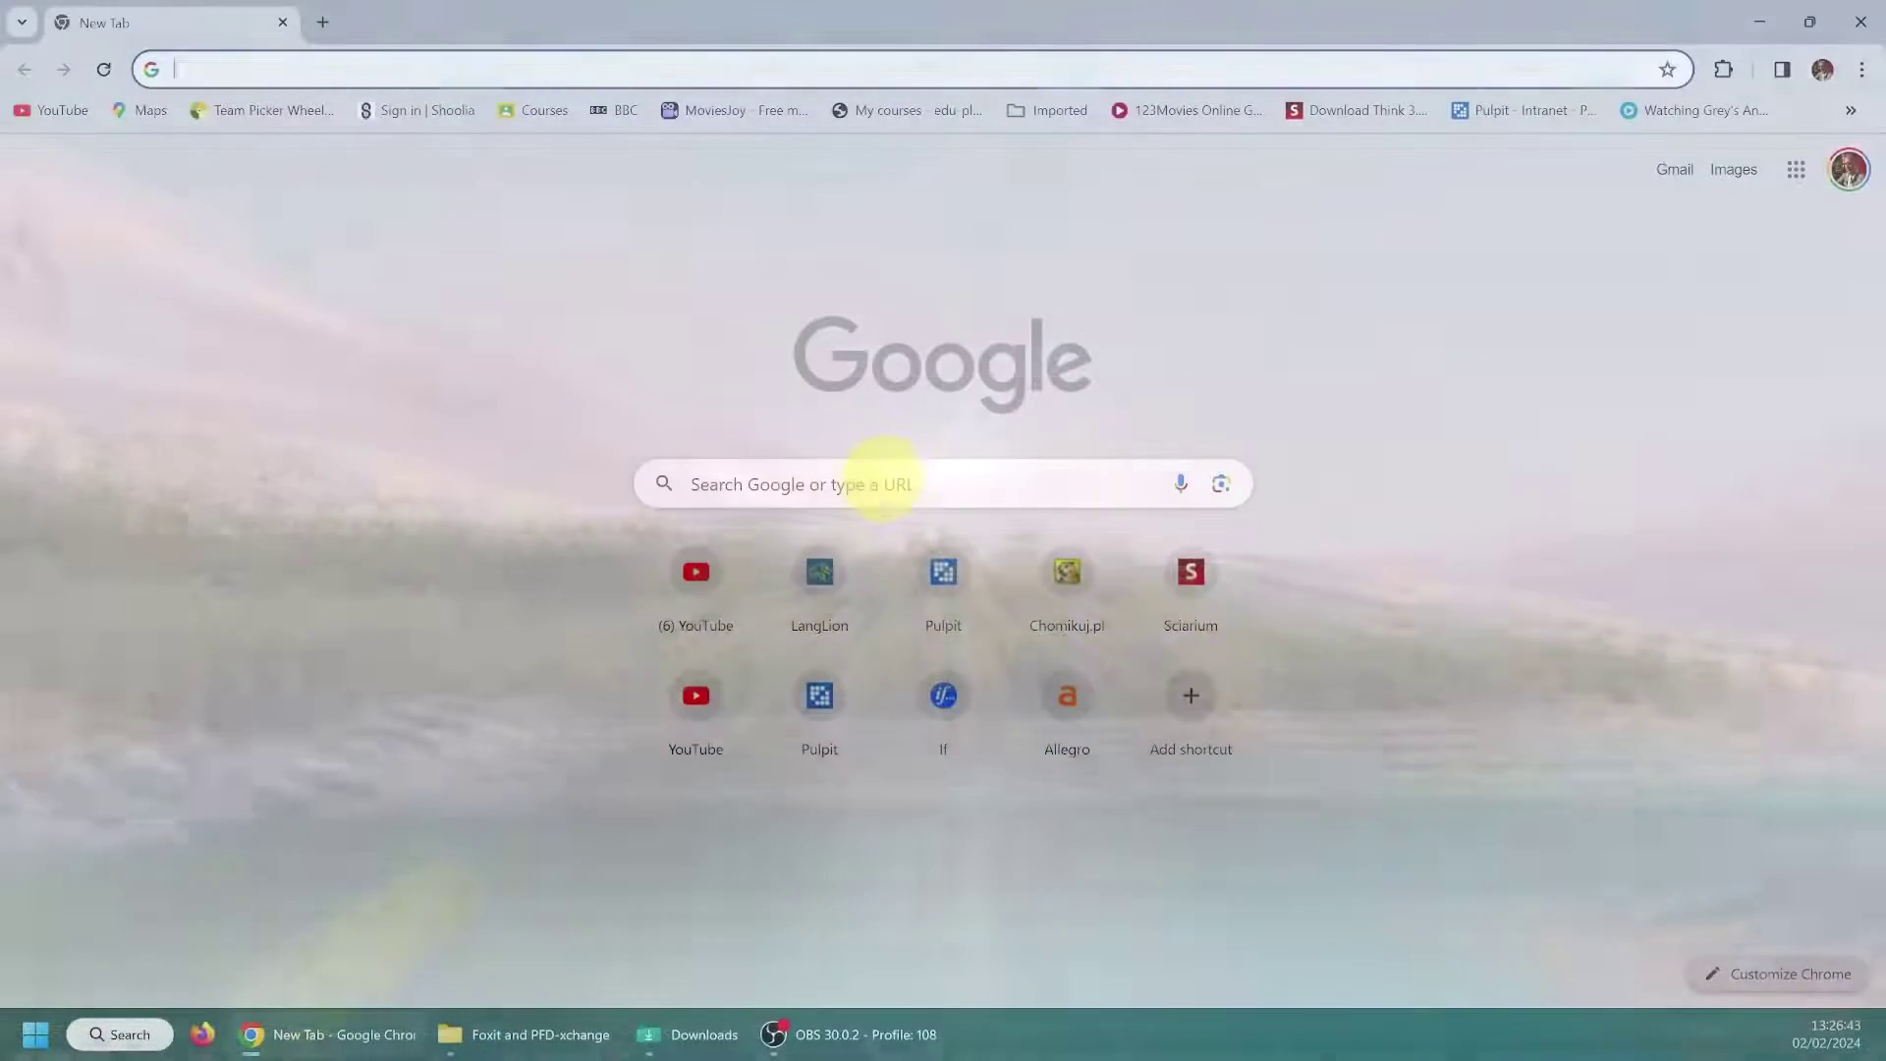
Step: Search Google for old portable Foxit versions and open the Uptodown result in a new tab
{"action": "left_click", "coordinate": [884, 481]}
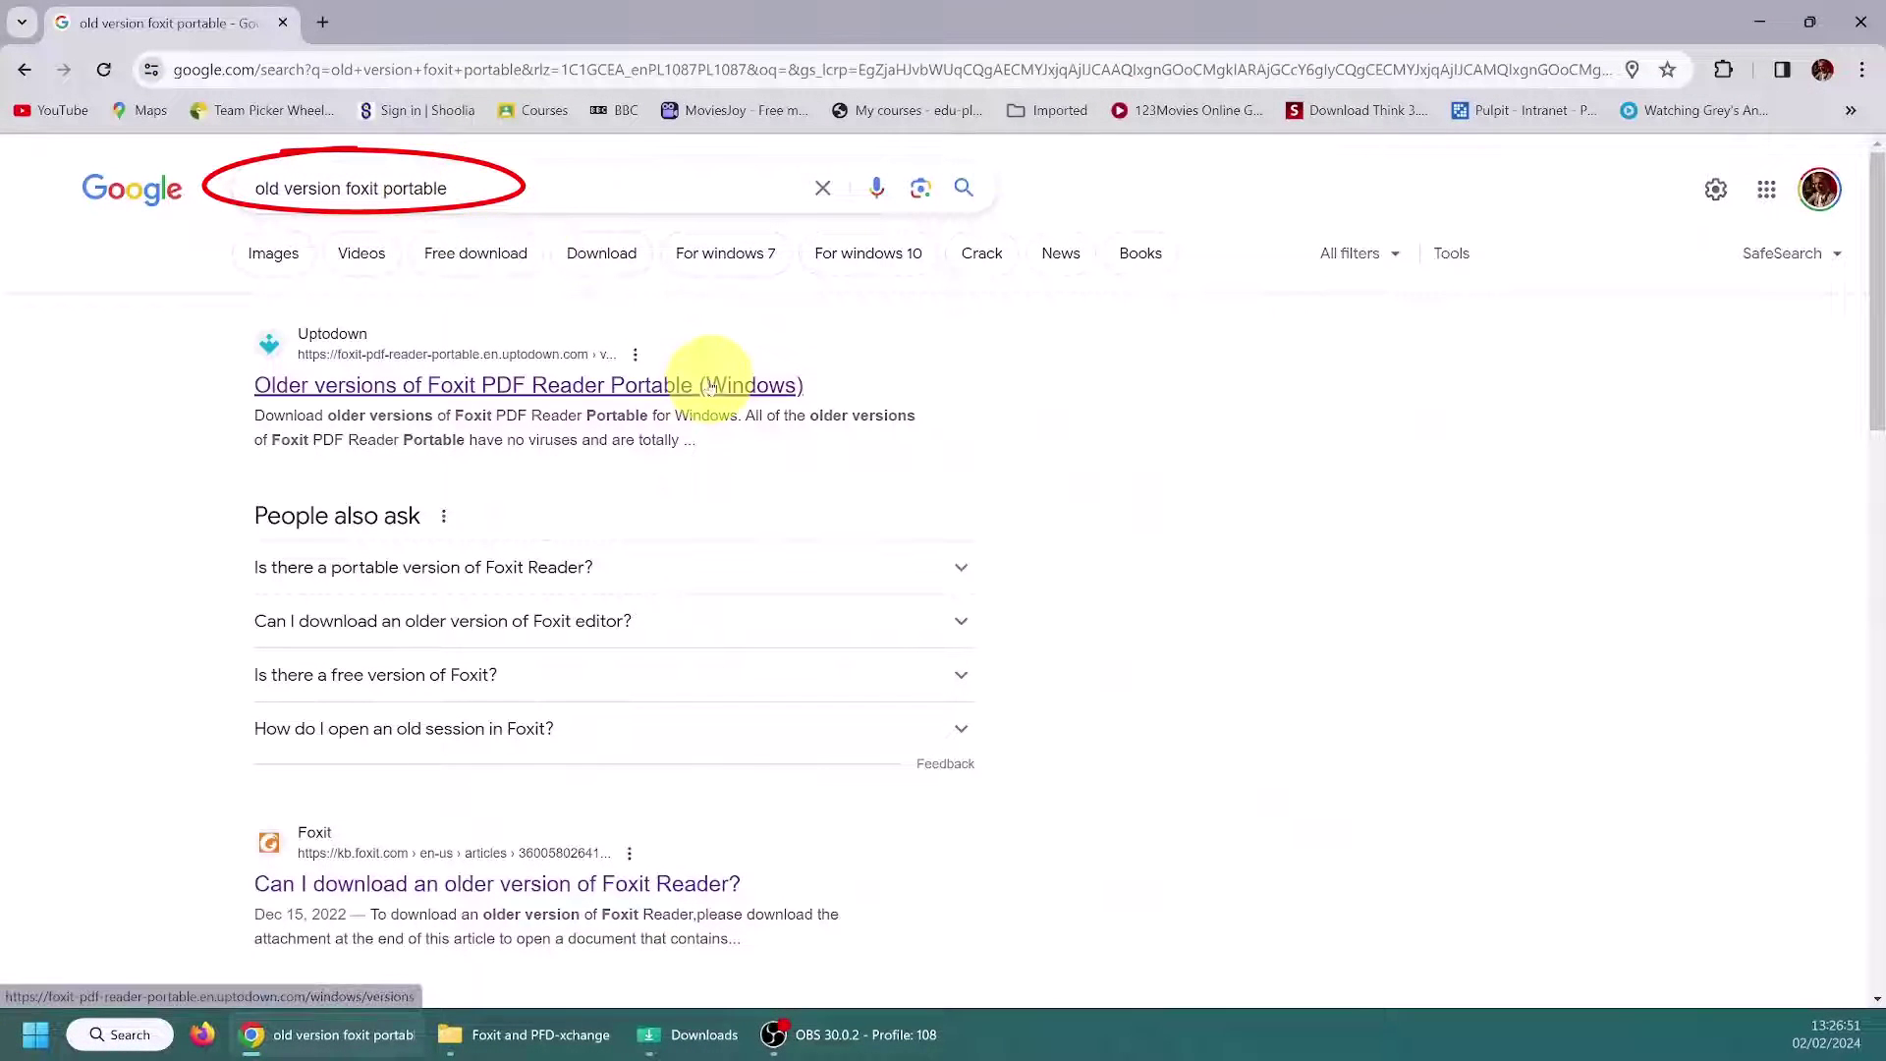
{"action": "right_click", "coordinate": [574, 384]}
{"action": "left_click", "coordinate": [610, 408]}
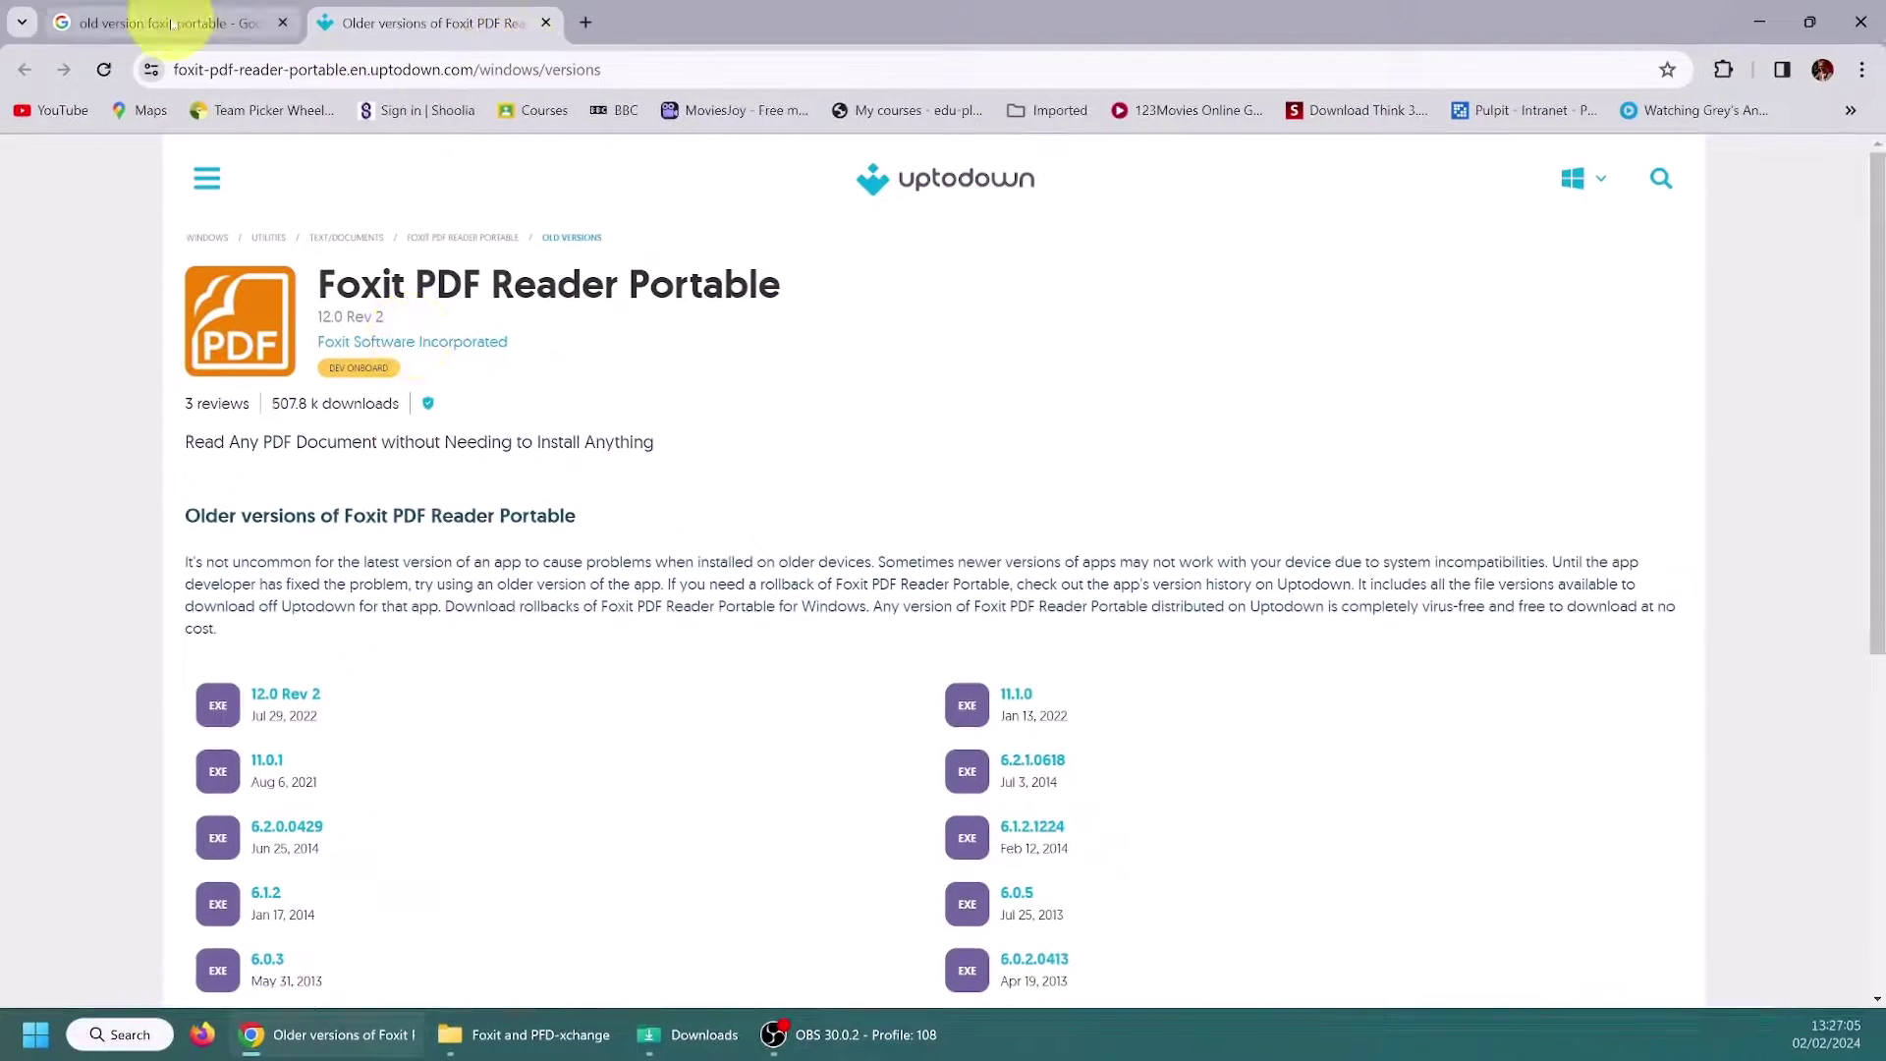
Step: Open the FileHorse Foxit PDF Reader Portable result in a new tab and switch to it
{"action": "left_click", "coordinate": [117, 22]}
{"action": "scroll", "coordinate": [393, 535], "scroll_direction": "down", "scroll_amount": 2}
{"action": "scroll", "coordinate": [413, 496], "scroll_direction": "down", "scroll_amount": 4}
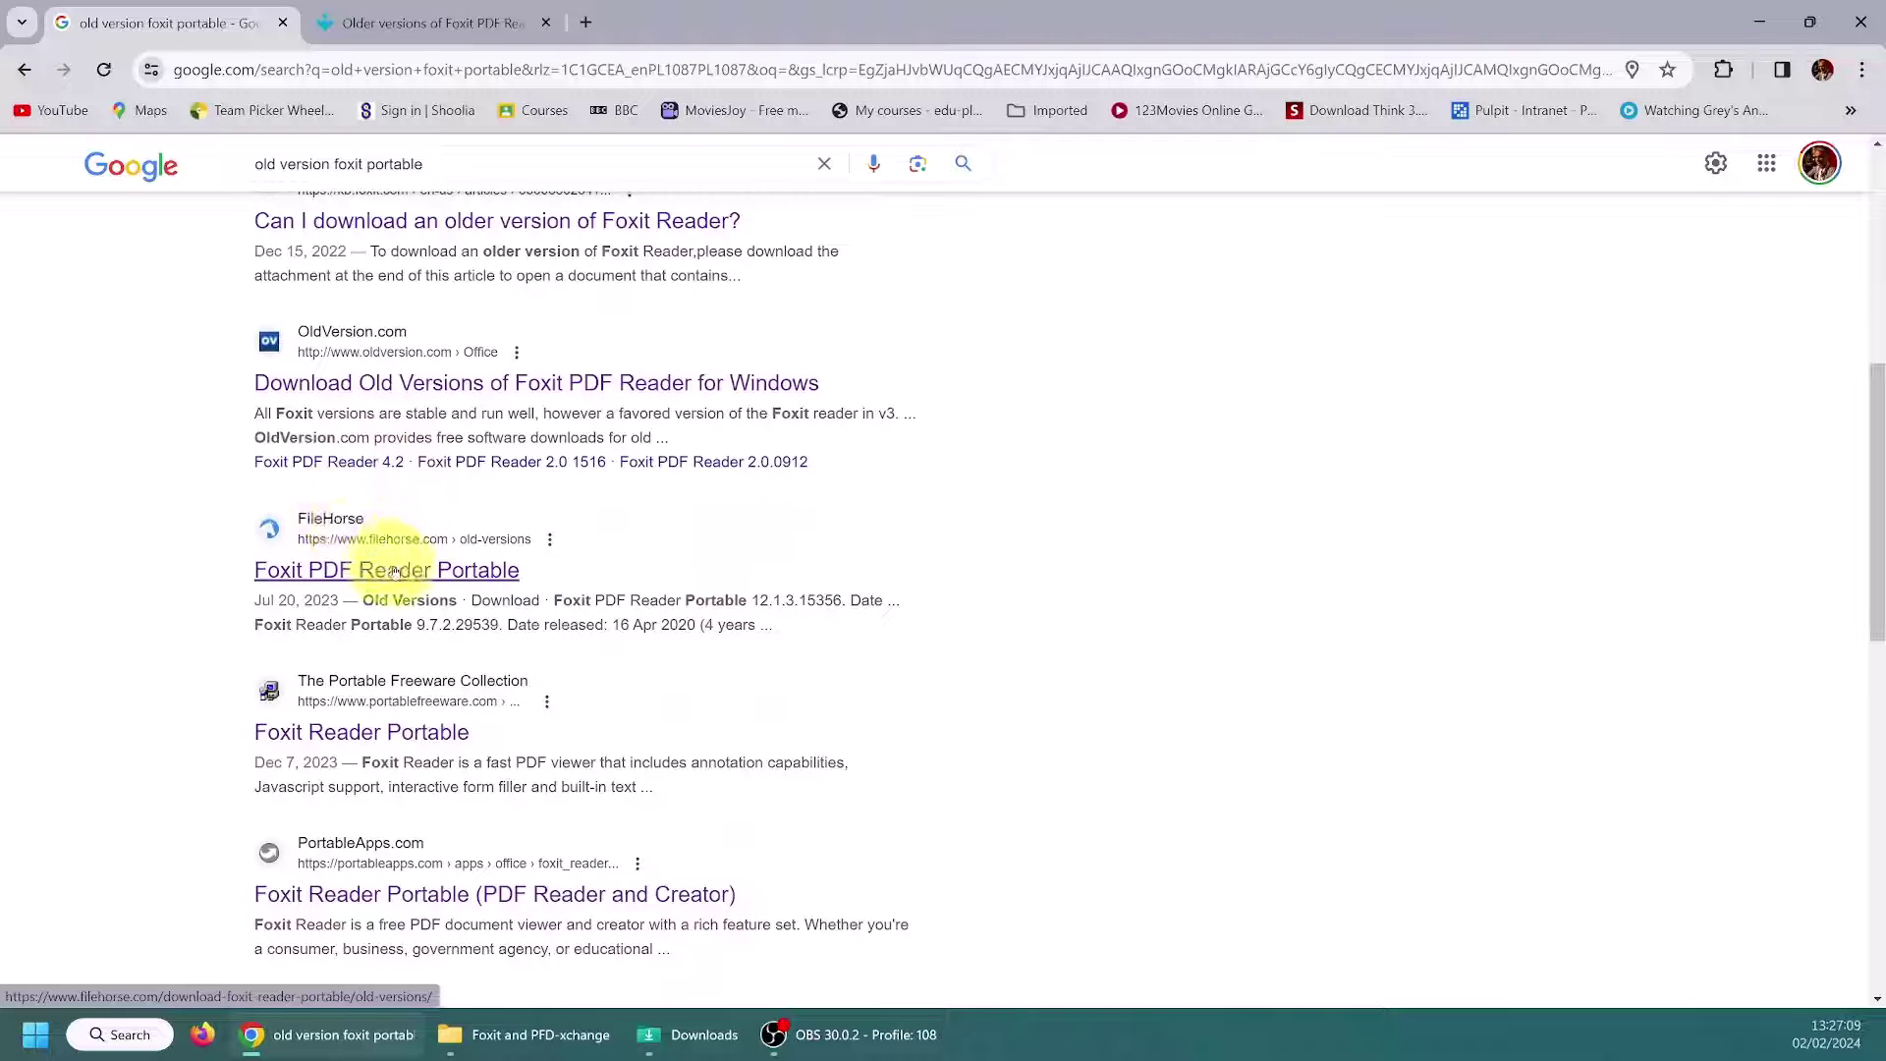
{"action": "right_click", "coordinate": [393, 569]}
{"action": "left_click", "coordinate": [429, 589]}
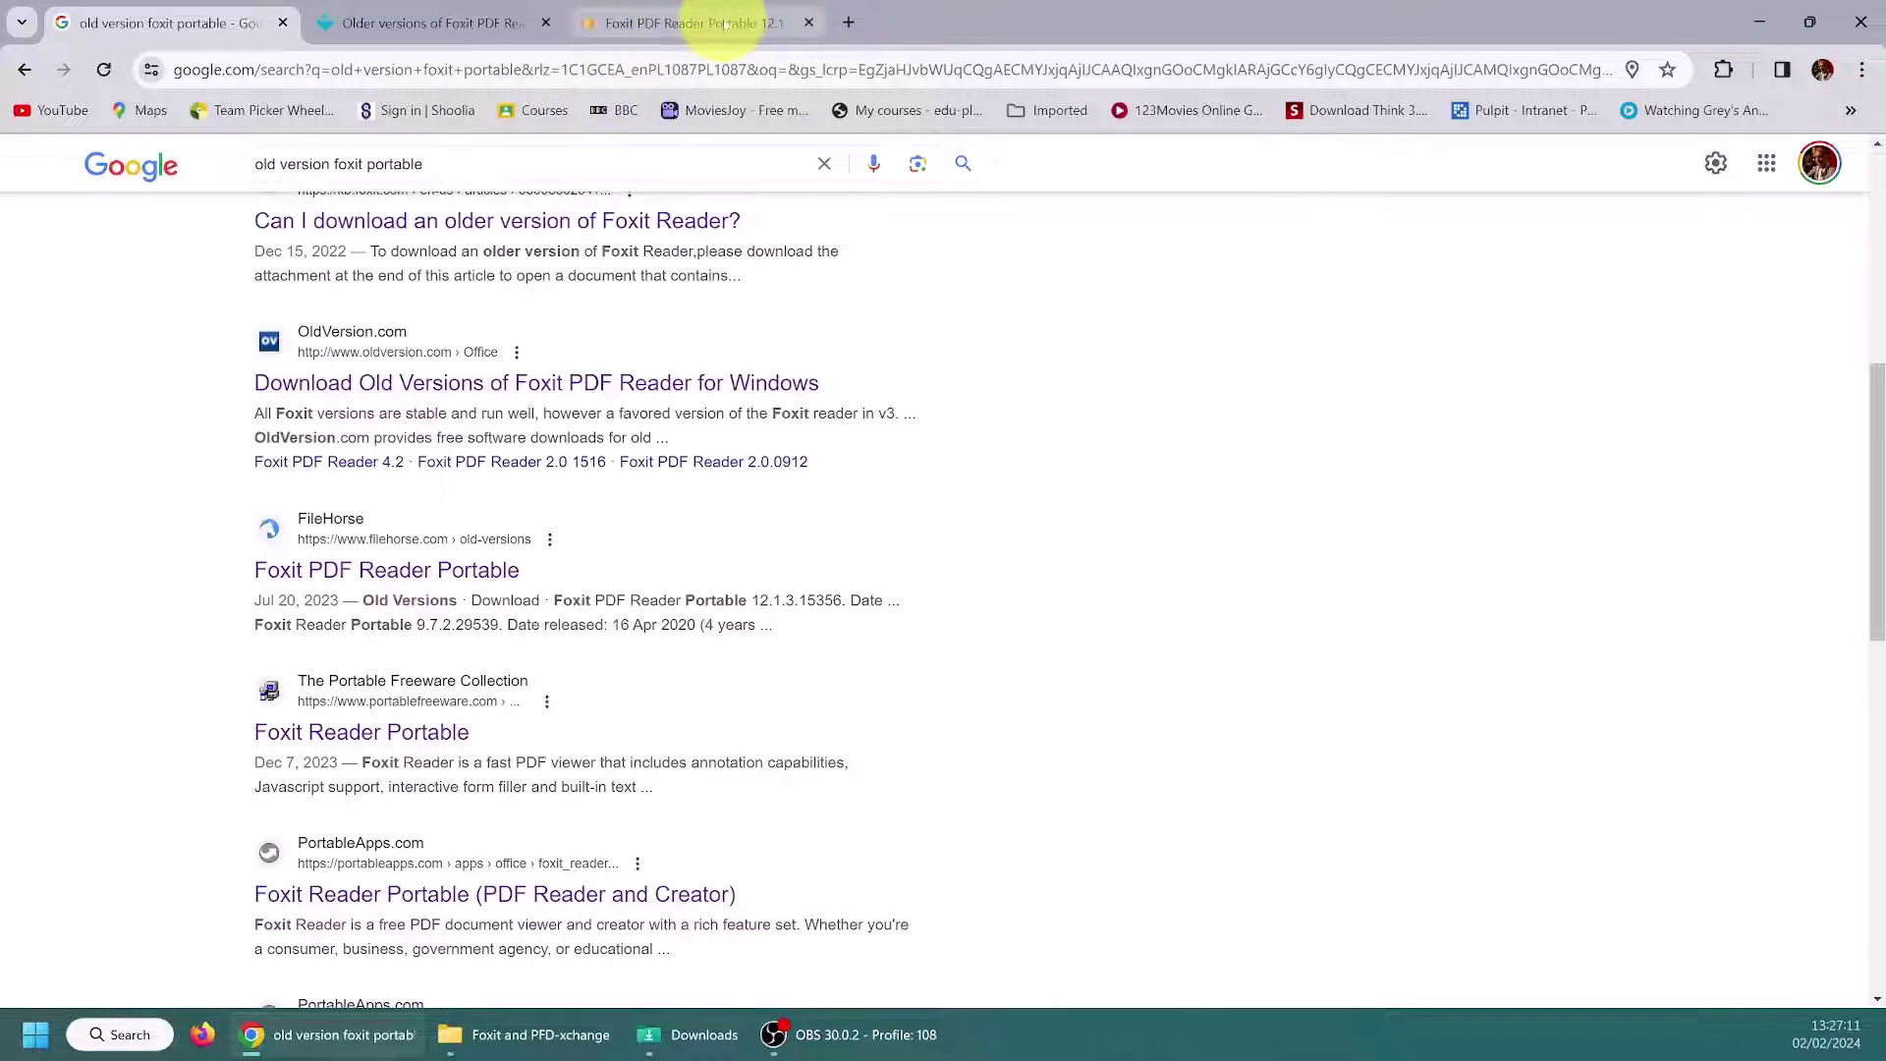
{"action": "left_click", "coordinate": [687, 22]}
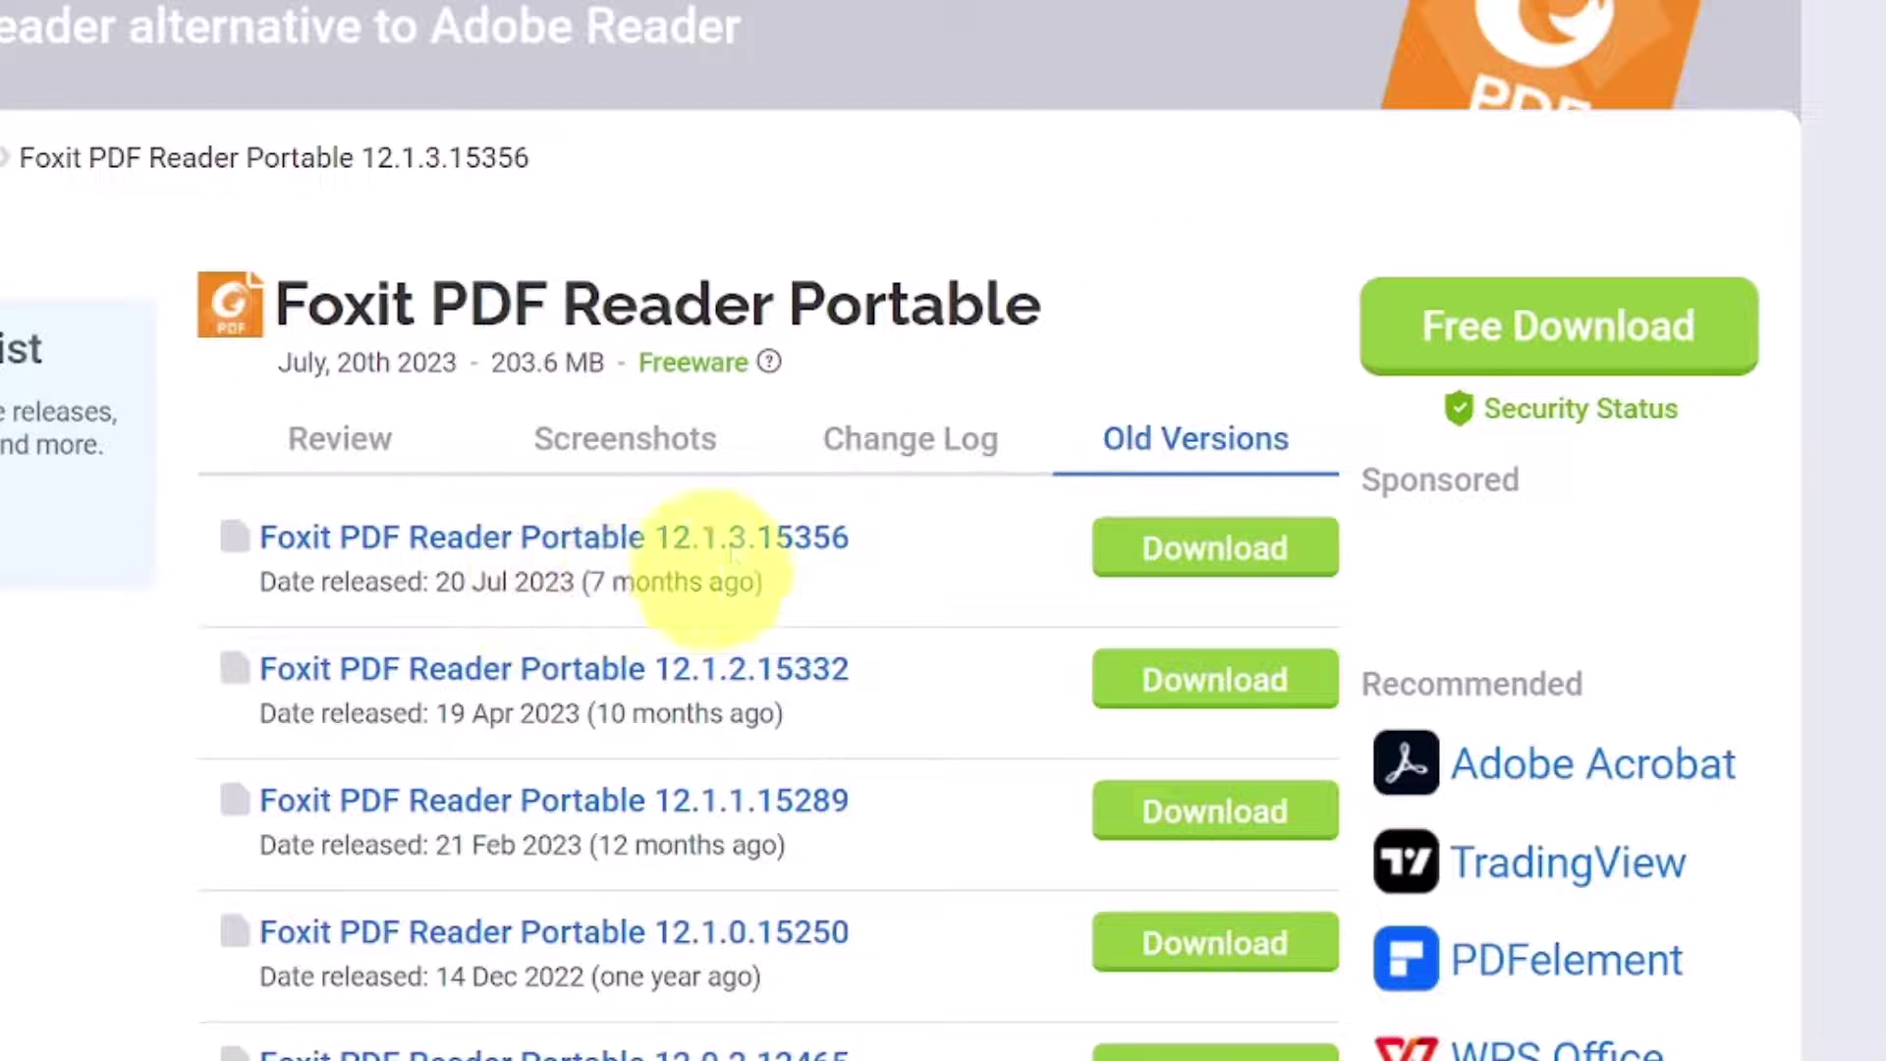
Step: Pick Foxit PDF Reader Portable version 12.1.3.15356 from FileHorse's older-versions list
{"action": "left_click", "coordinate": [1191, 550]}
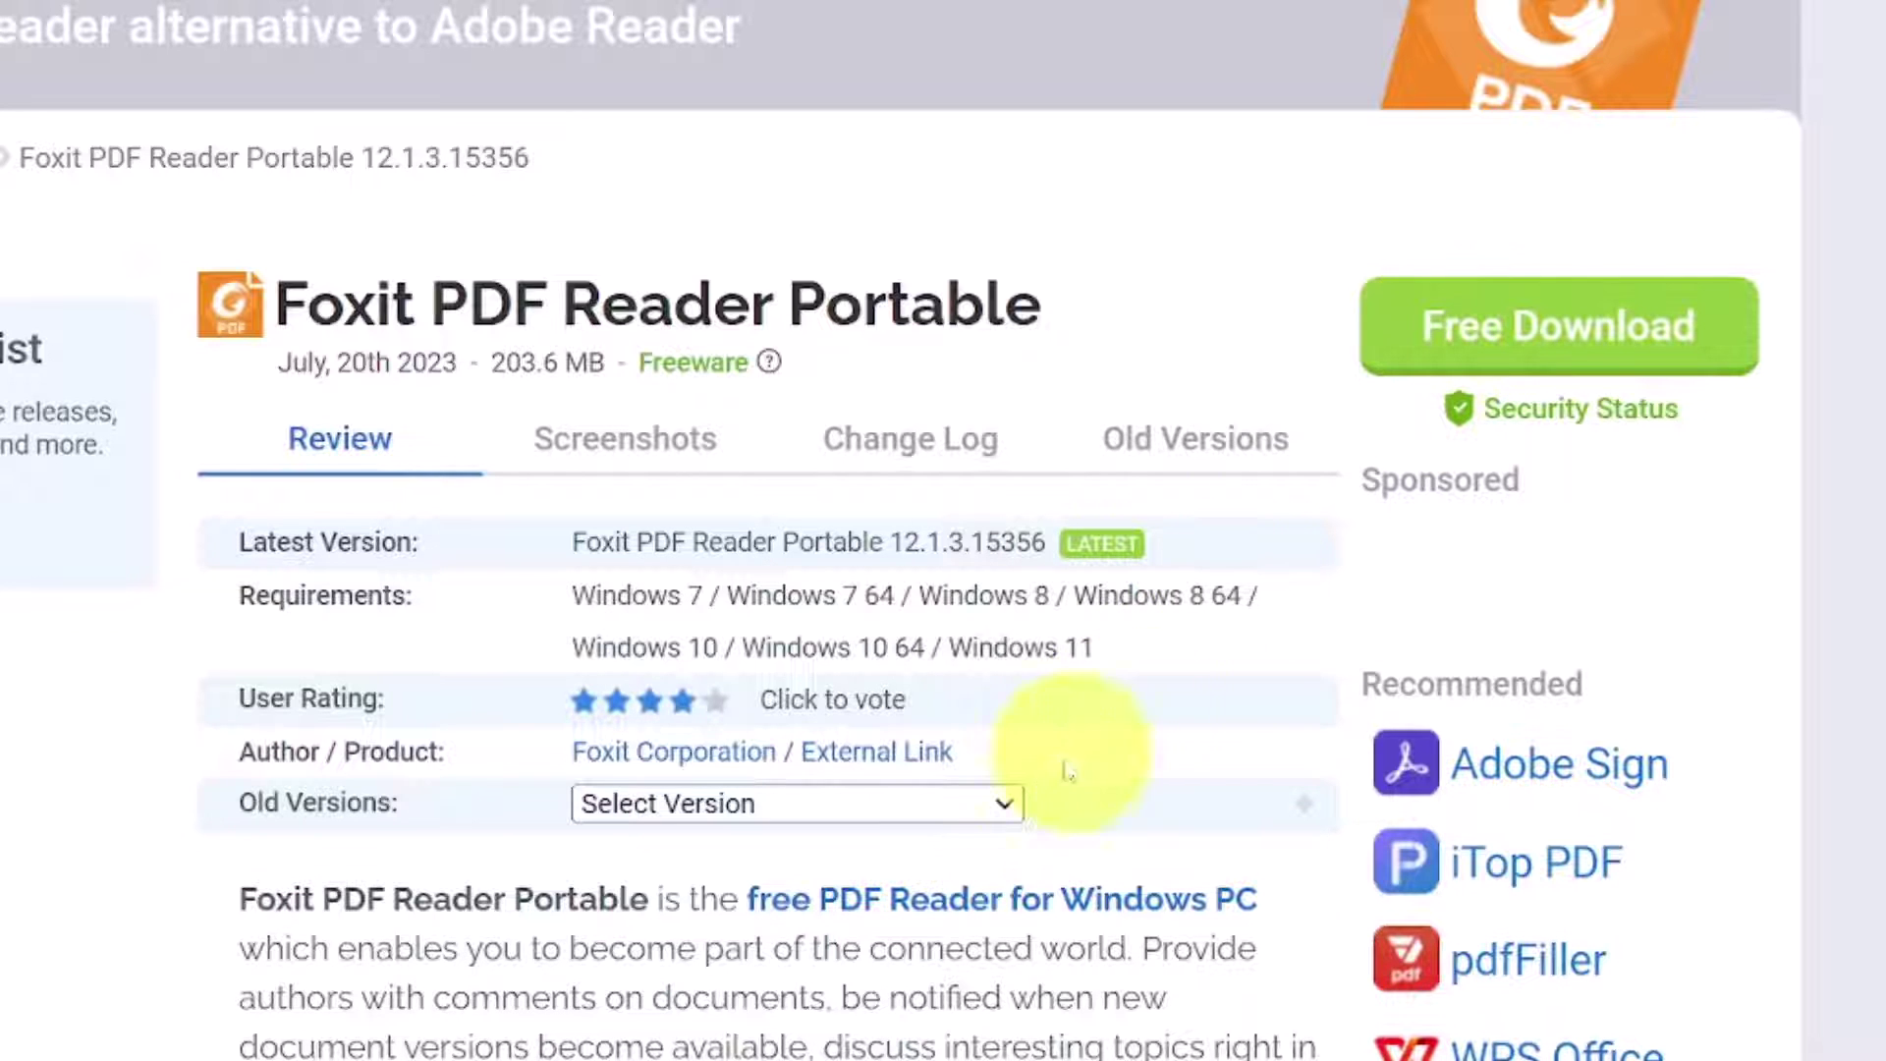
{"action": "left_click", "coordinate": [1000, 803]}
{"action": "scroll", "coordinate": [1080, 176], "scroll_direction": "down", "scroll_amount": 1}
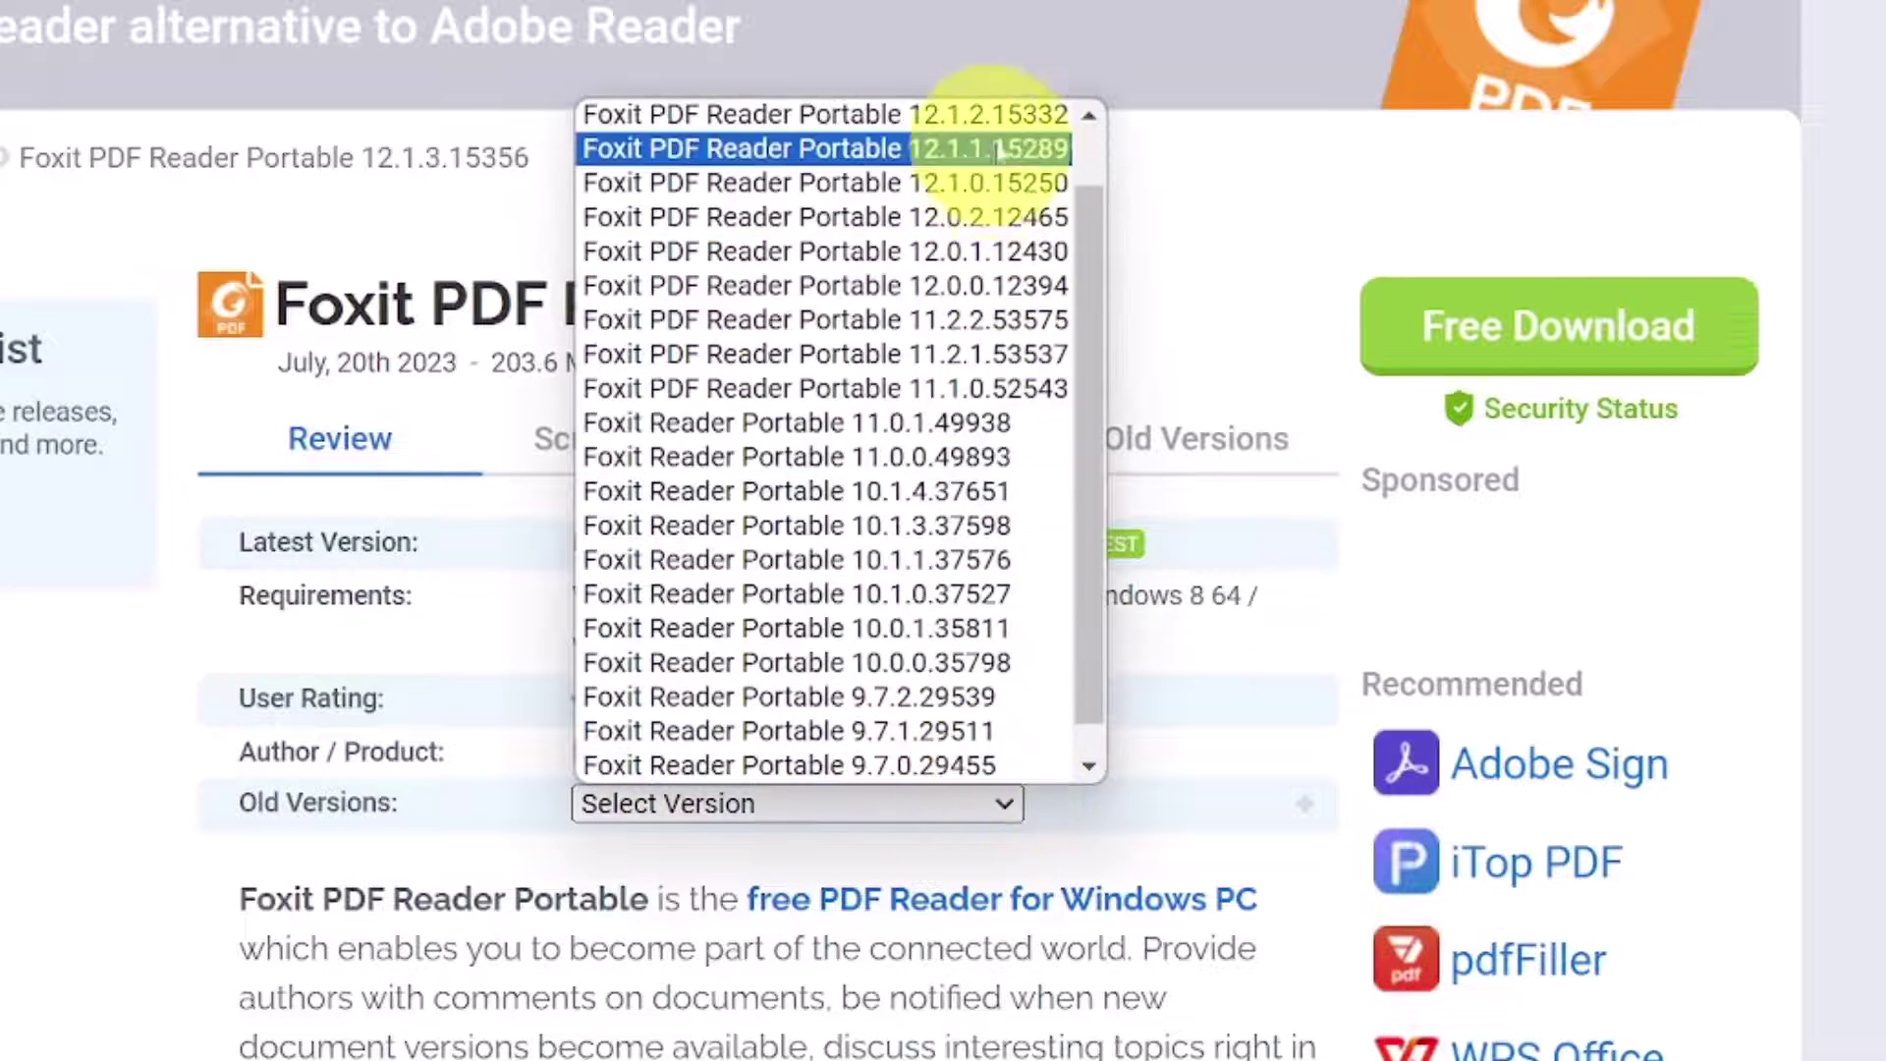
{"action": "scroll", "coordinate": [1080, 177], "scroll_direction": "up", "scroll_amount": 1}
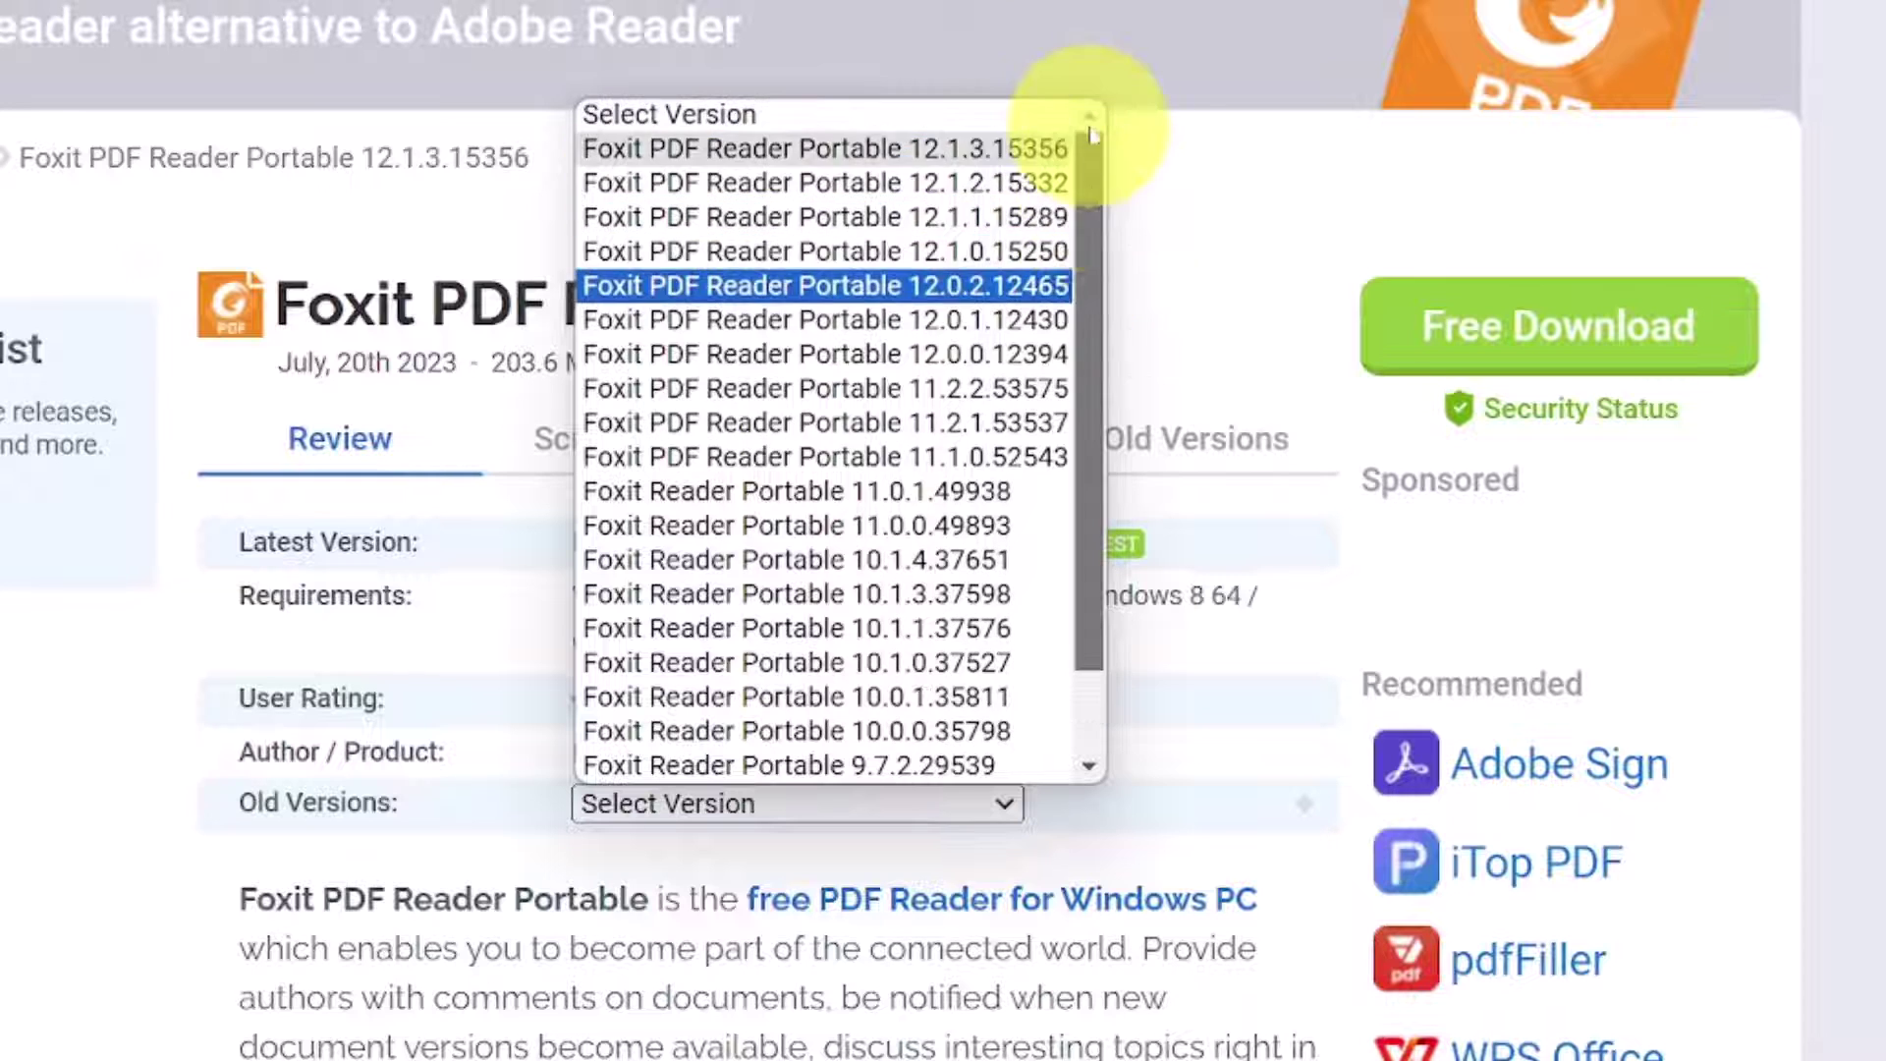
{"action": "left_click", "coordinate": [985, 149]}
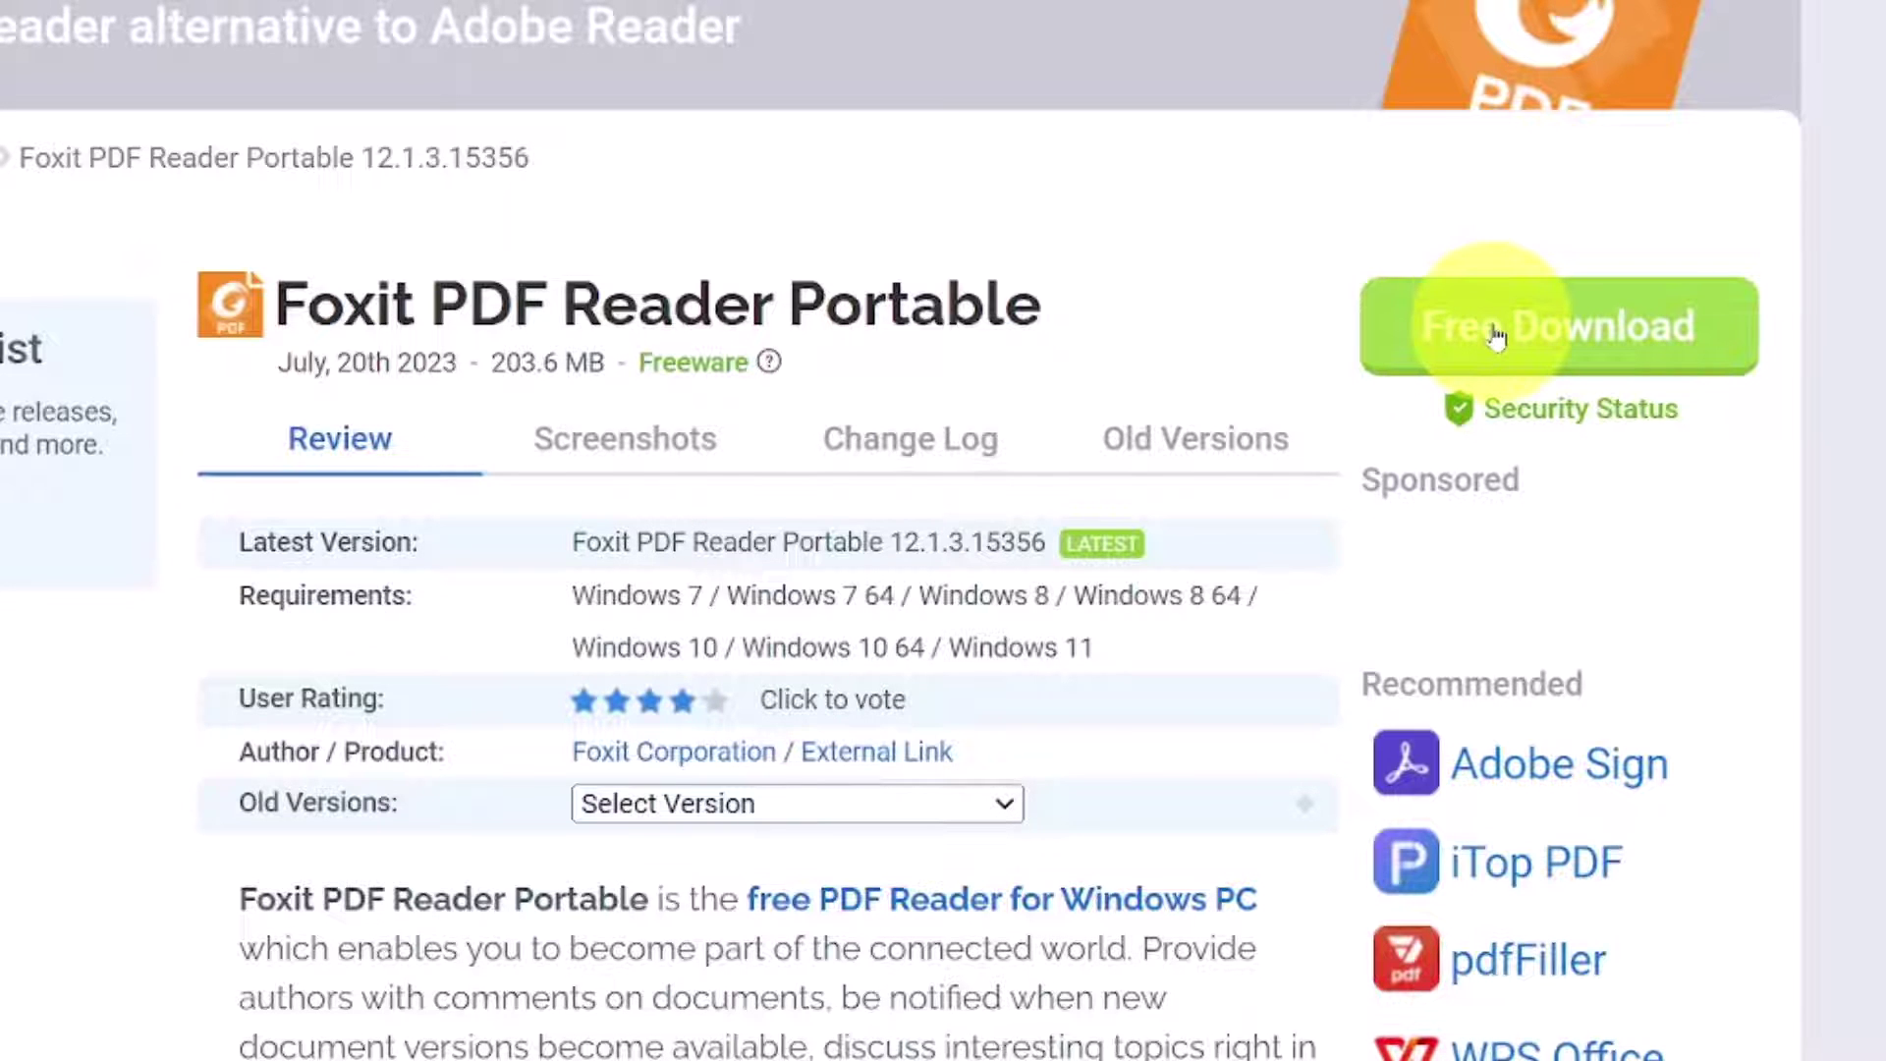
Step: Download the 204 MB FoxitReaderPortable_12.1.3.paf.exe, confirm it finished, and minimize Chrome
{"action": "left_click", "coordinate": [1494, 336]}
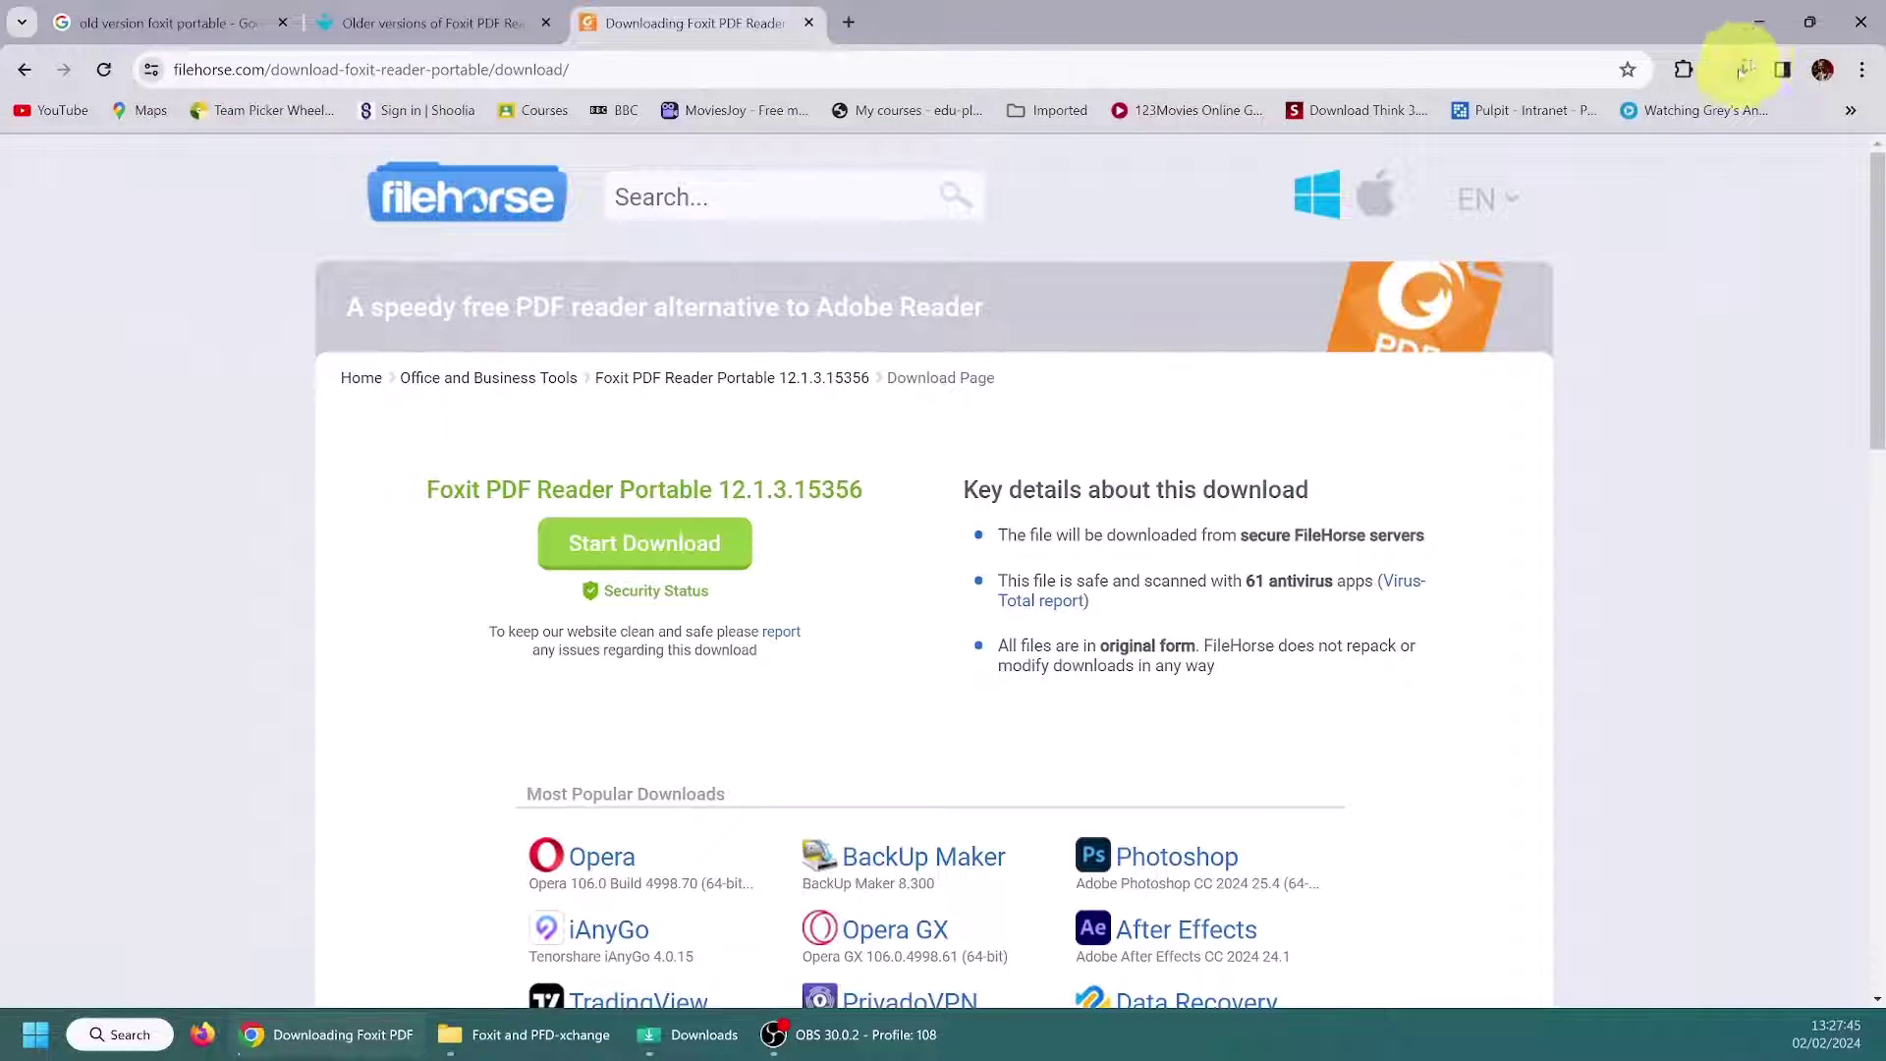
{"action": "left_click", "coordinate": [1741, 71]}
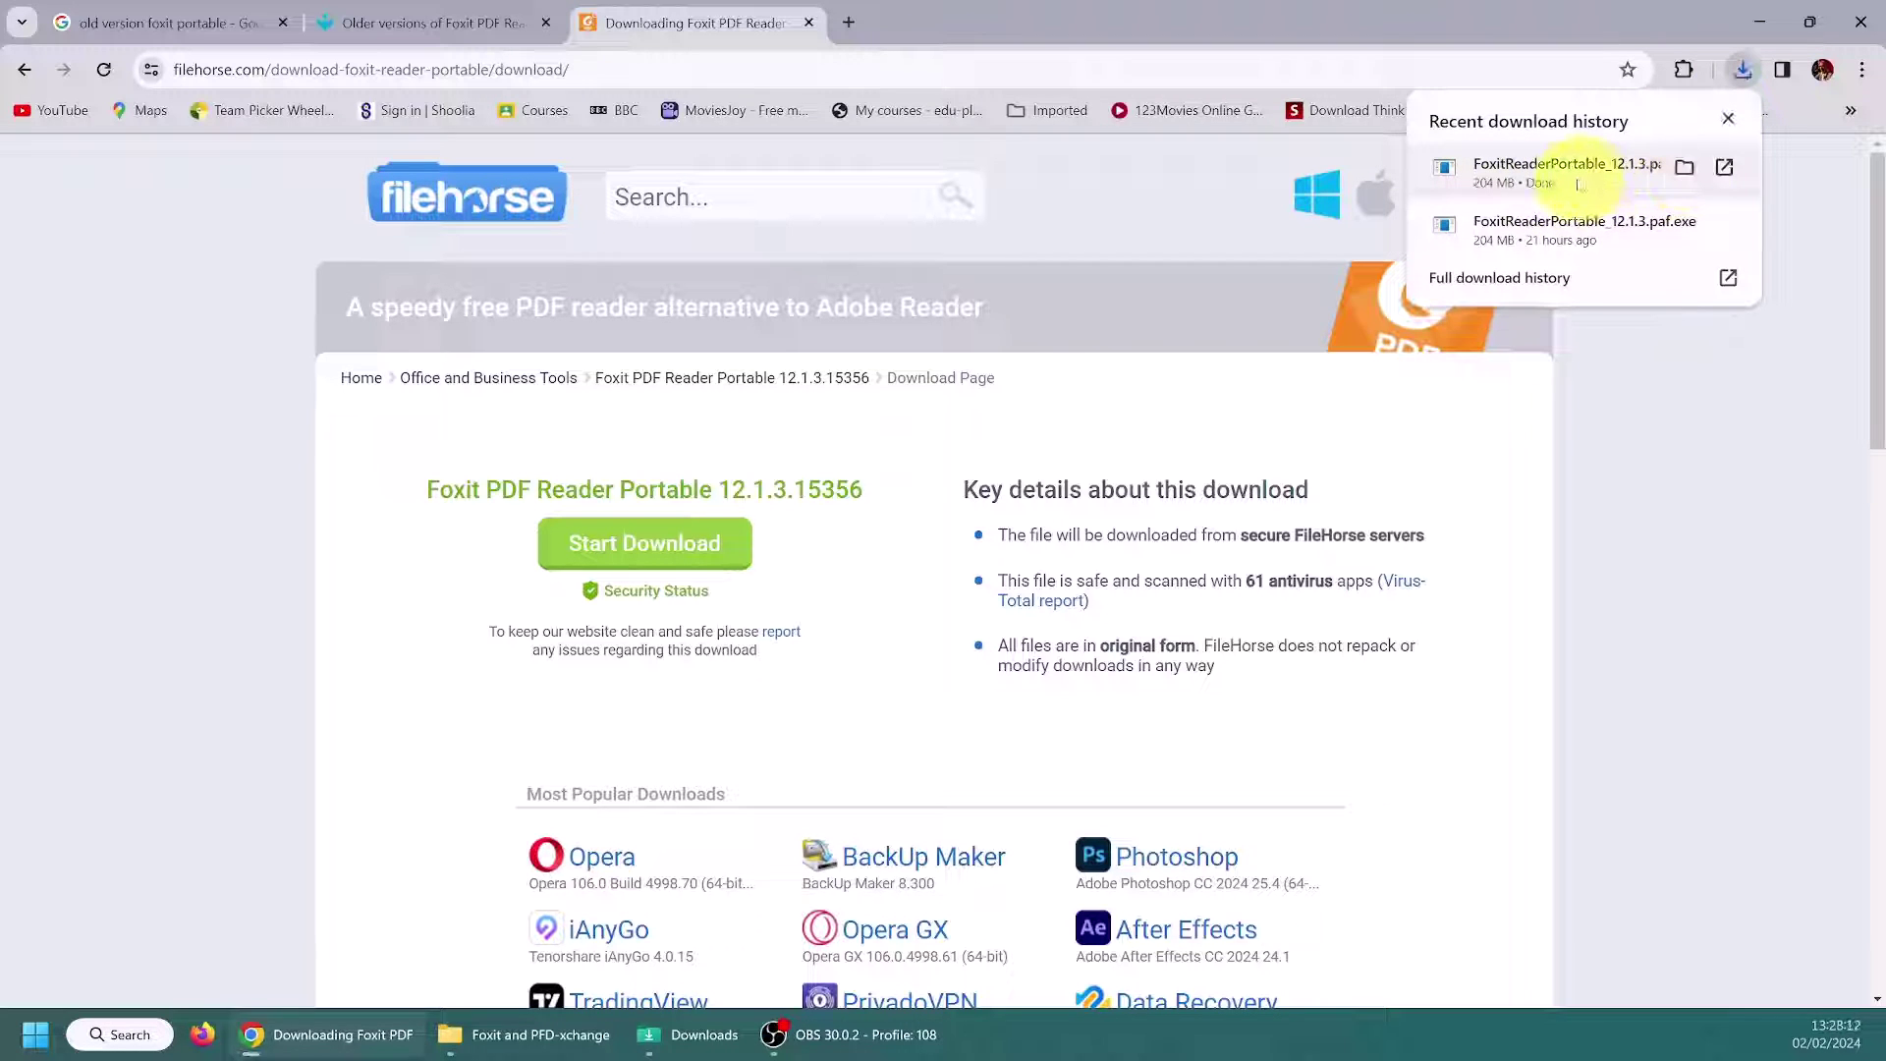
{"action": "left_click", "coordinate": [1759, 21]}
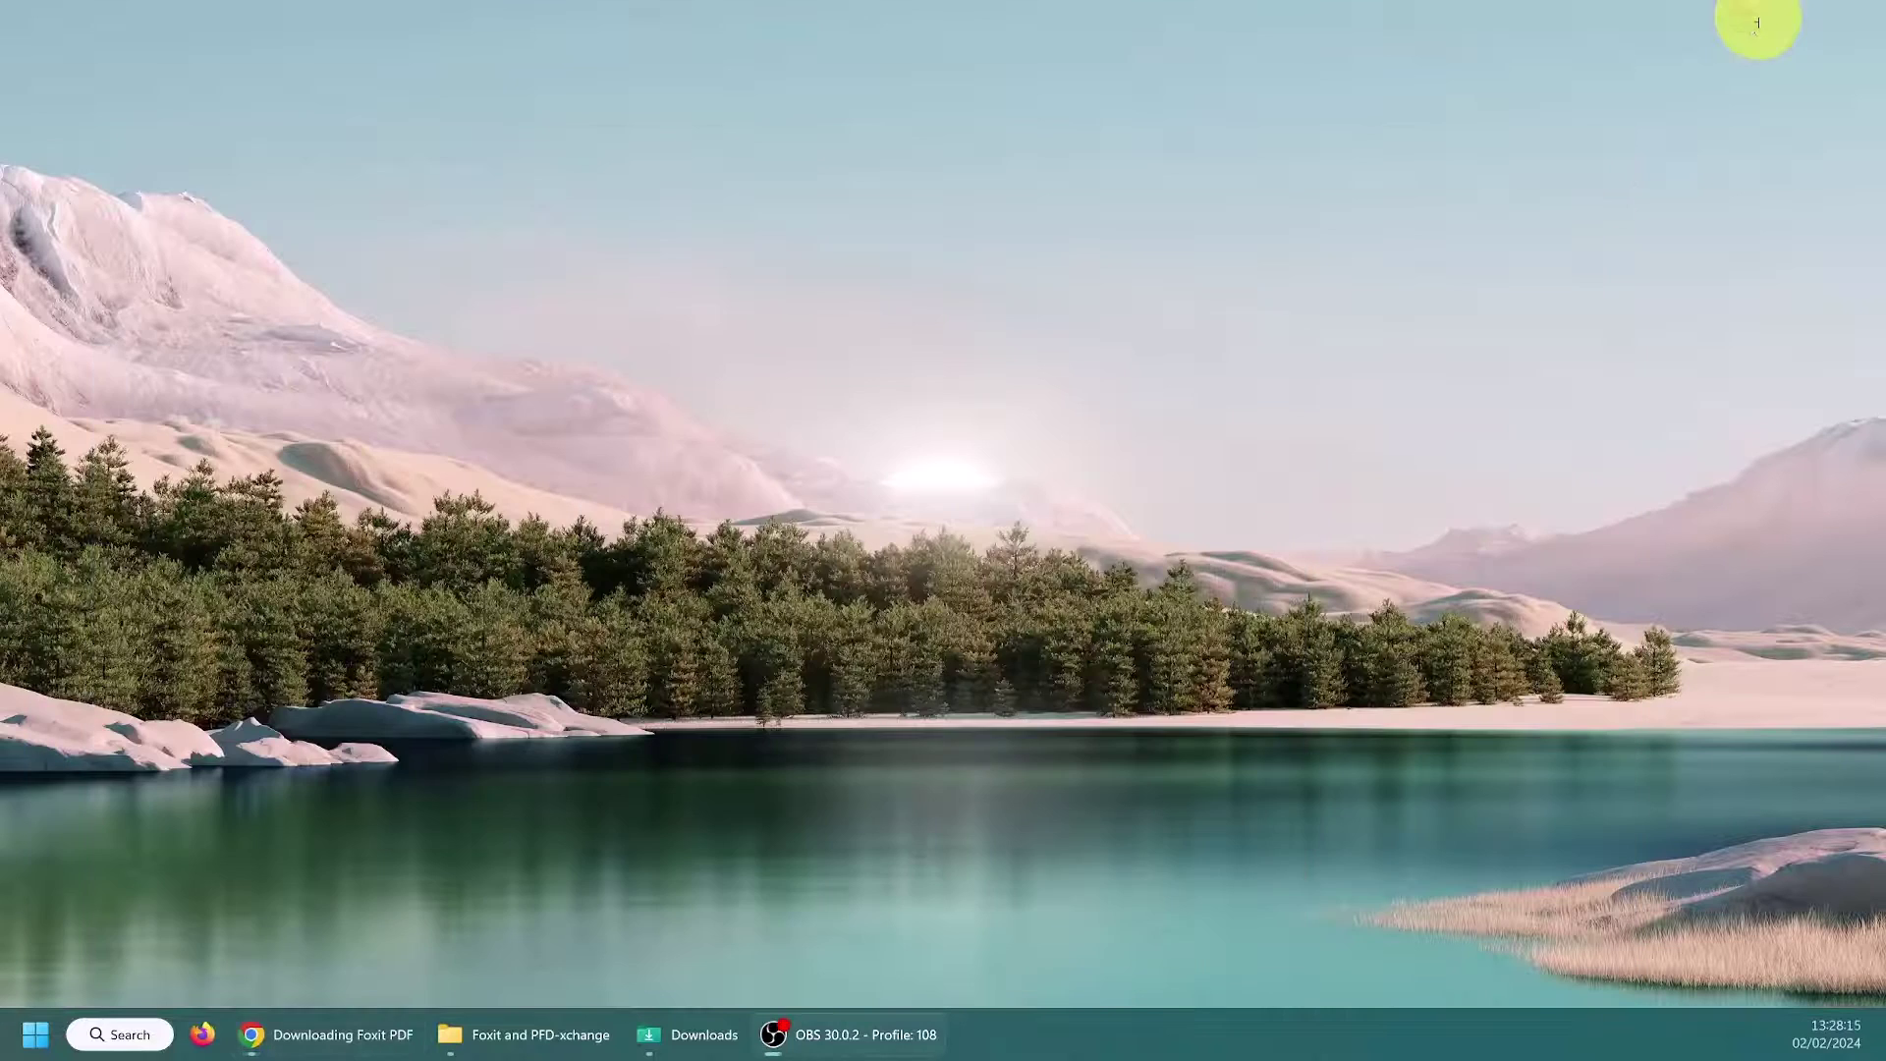
Step: Move FoxitReaderPortable_12.1.3.paf.exe from Downloads onto the desktop
{"action": "left_click", "coordinate": [680, 1051]}
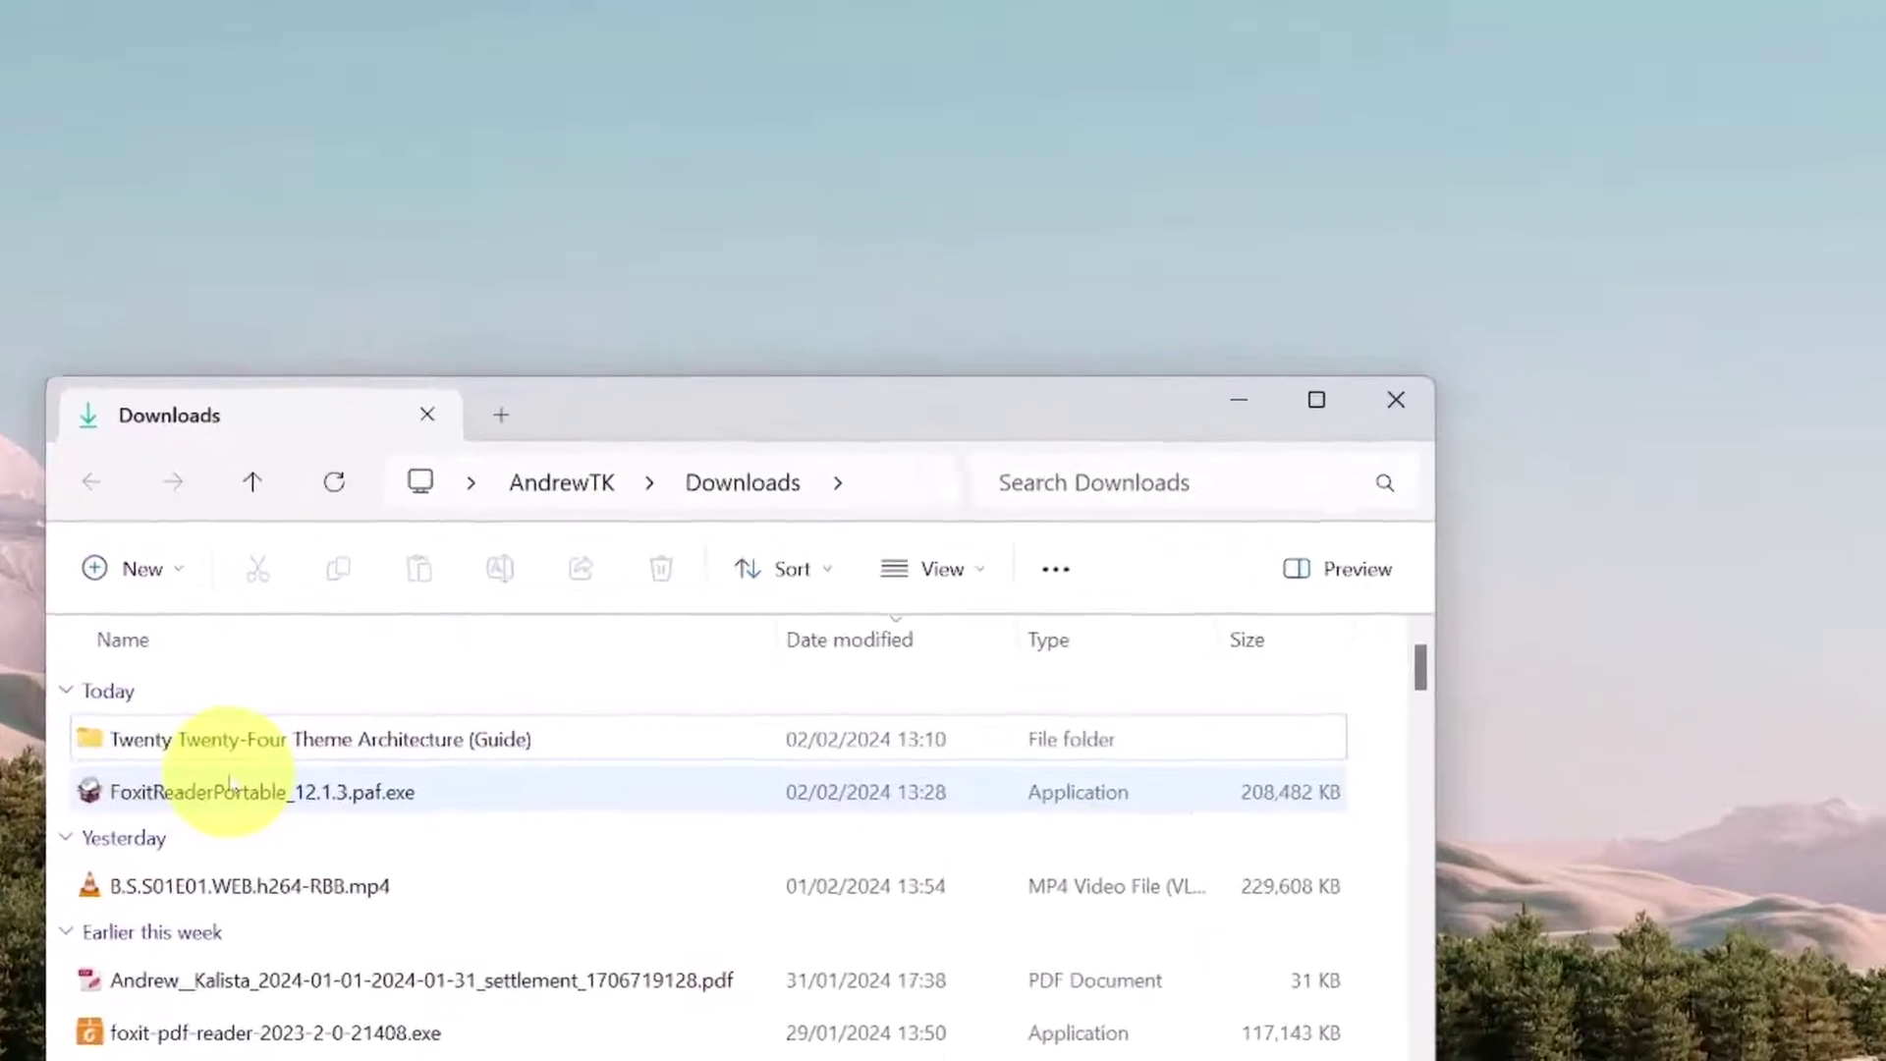
{"action": "left_click", "coordinate": [191, 818]}
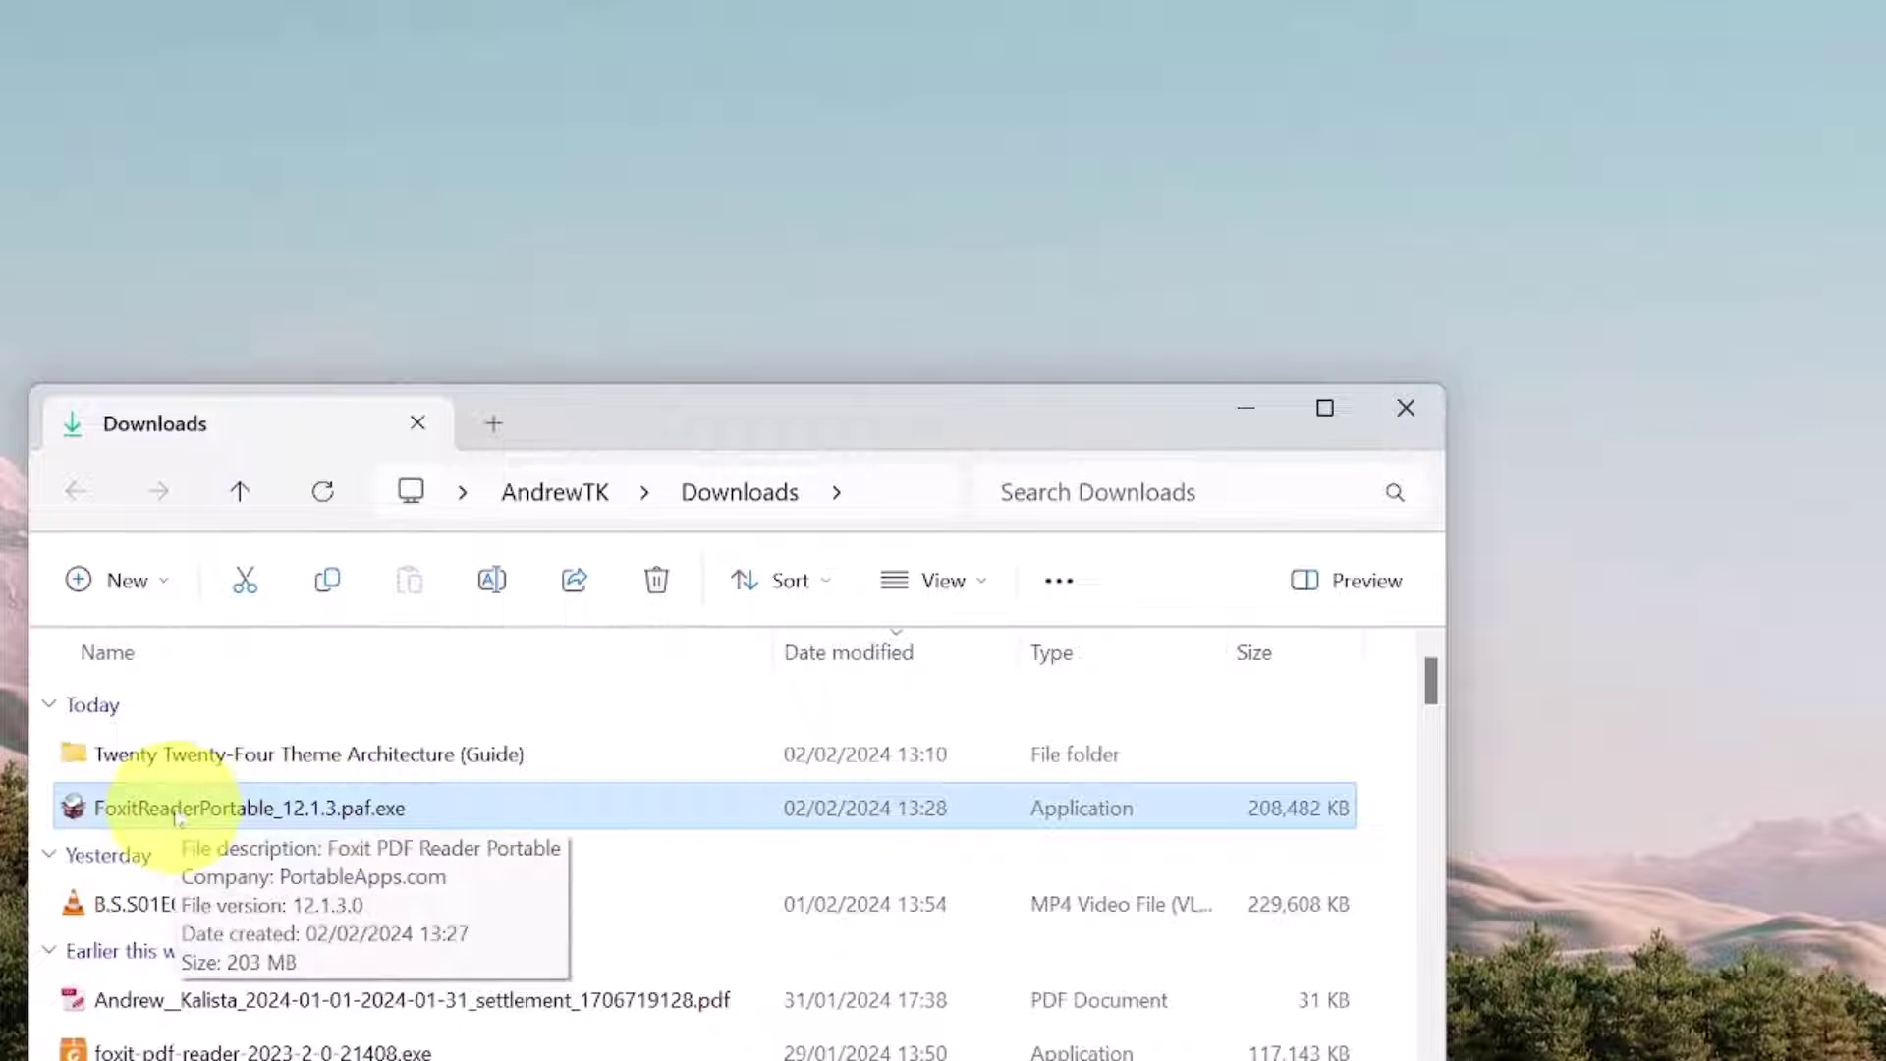
{"action": "left_click_drag", "start_coordinate": [177, 817], "coordinate": [1002, 254]}
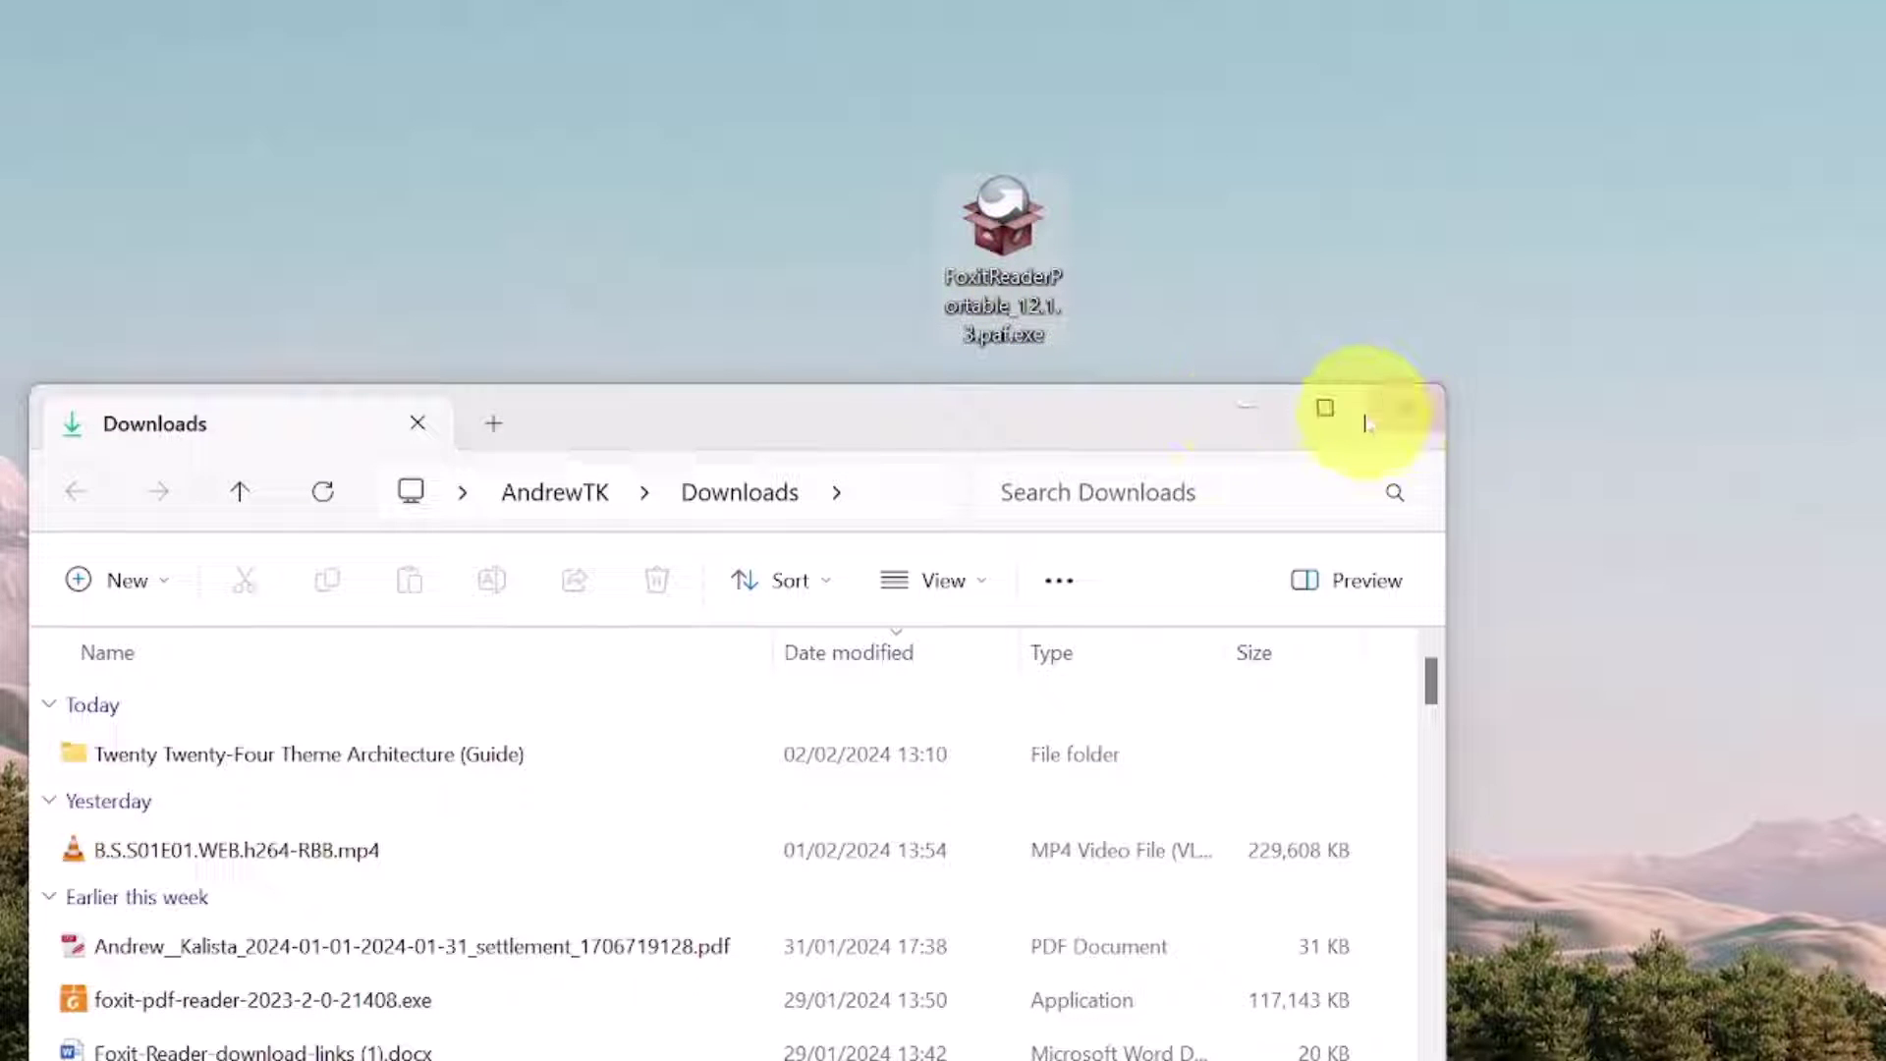
{"action": "left_click", "coordinate": [1246, 406]}
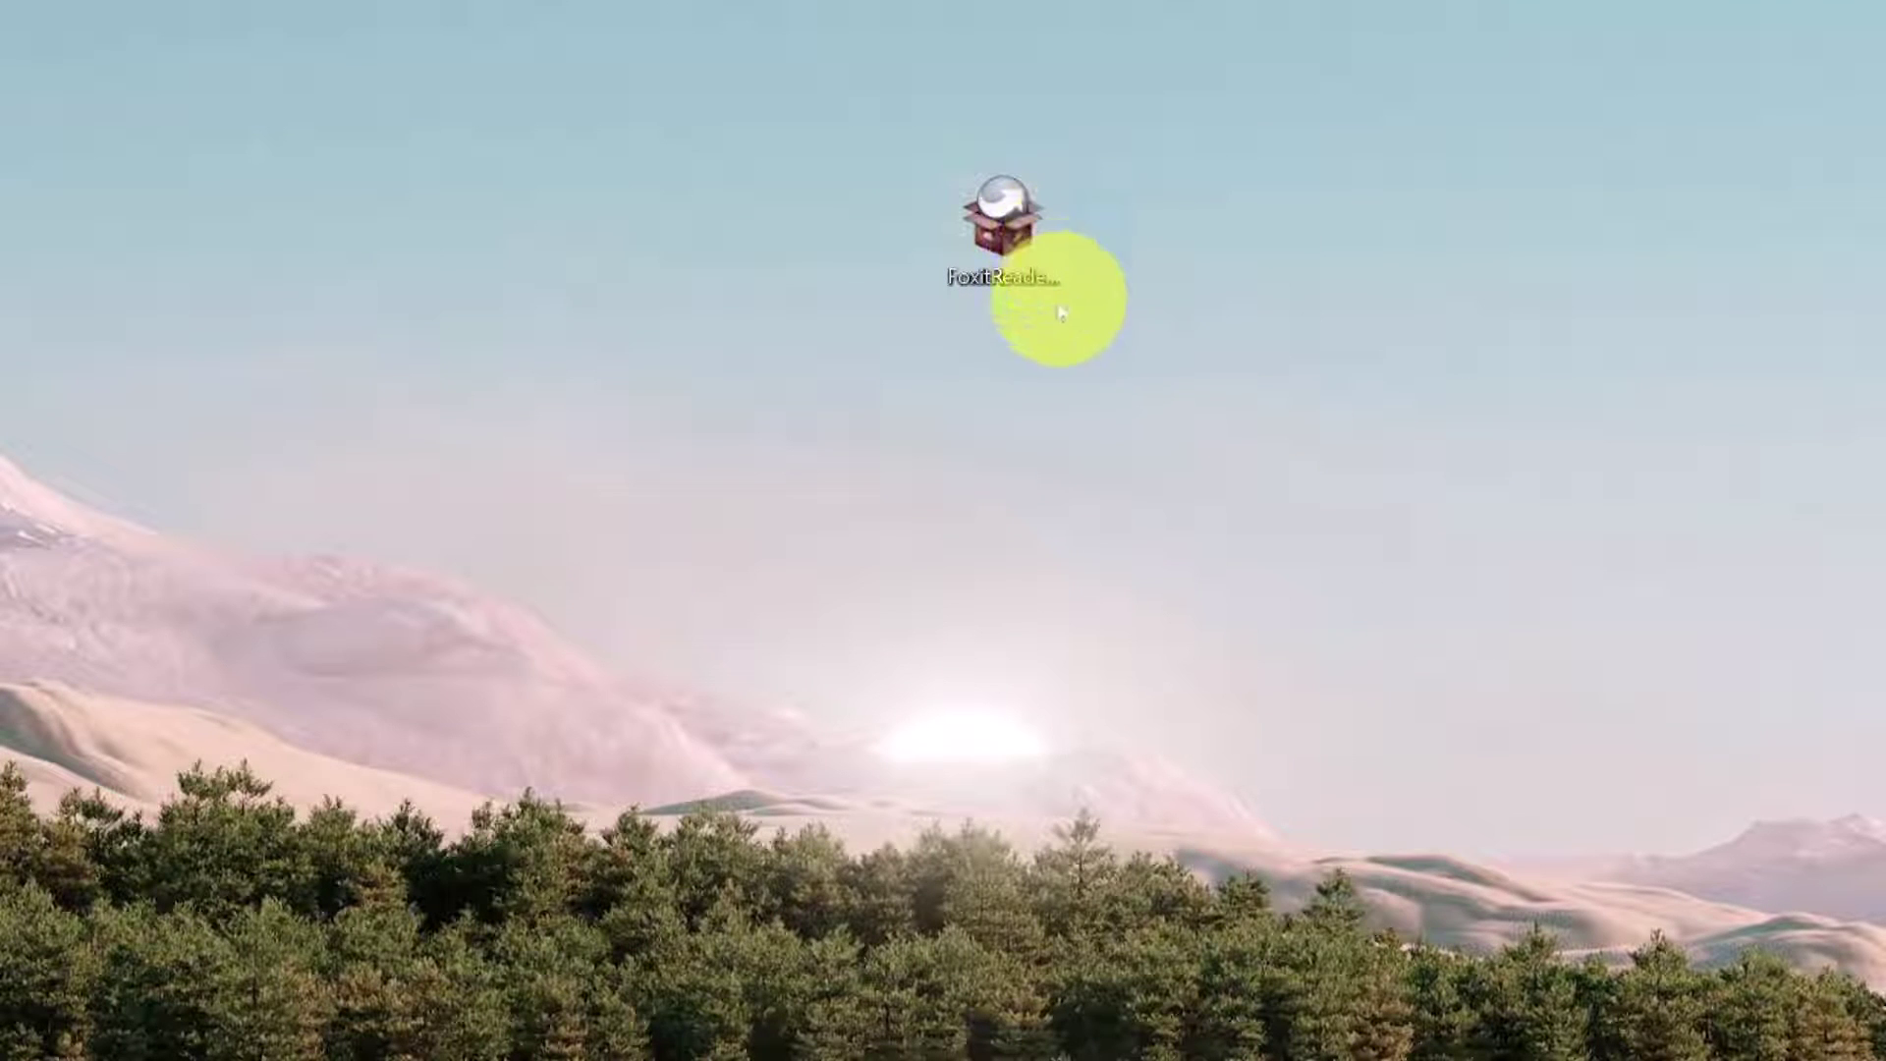
Step: Create a desktop folder named 'Portable foxit 2023', move the installer into it, and open it
{"action": "right_click", "coordinate": [1028, 443]}
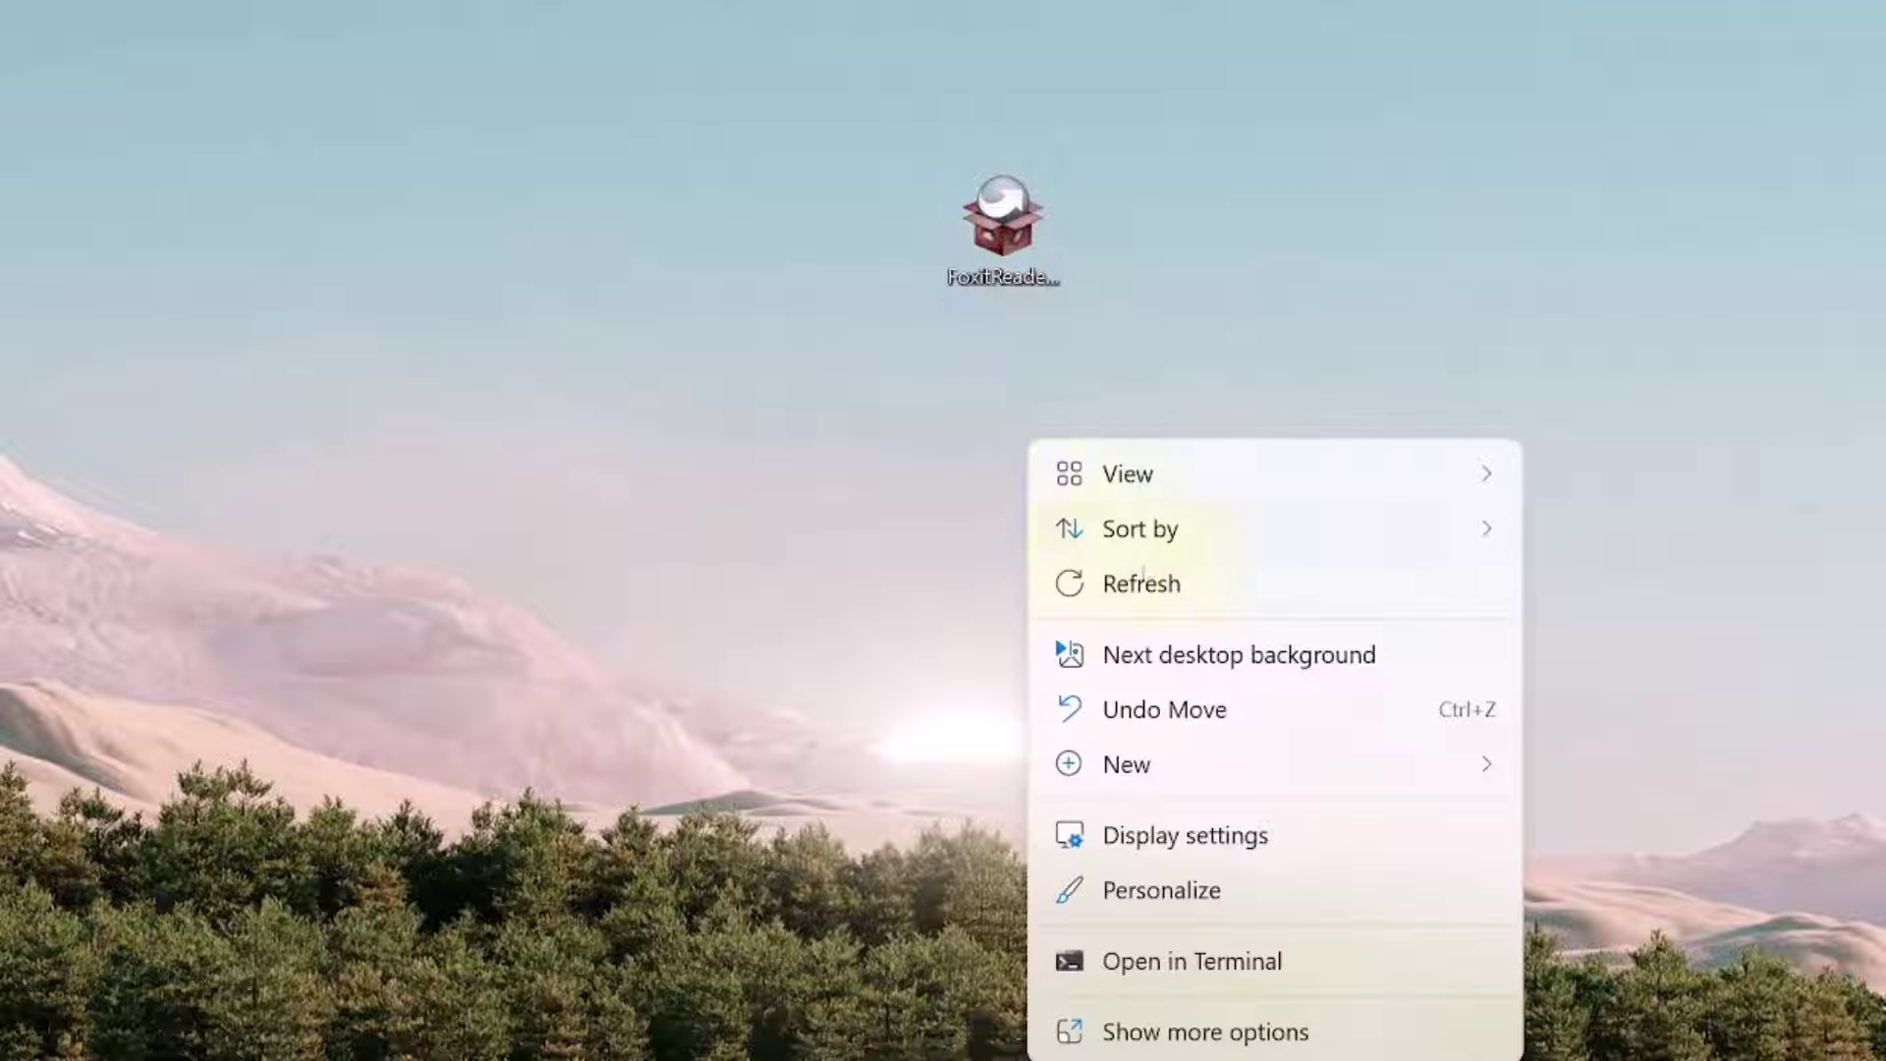
{"action": "mouse_move", "coordinate": [1337, 778]}
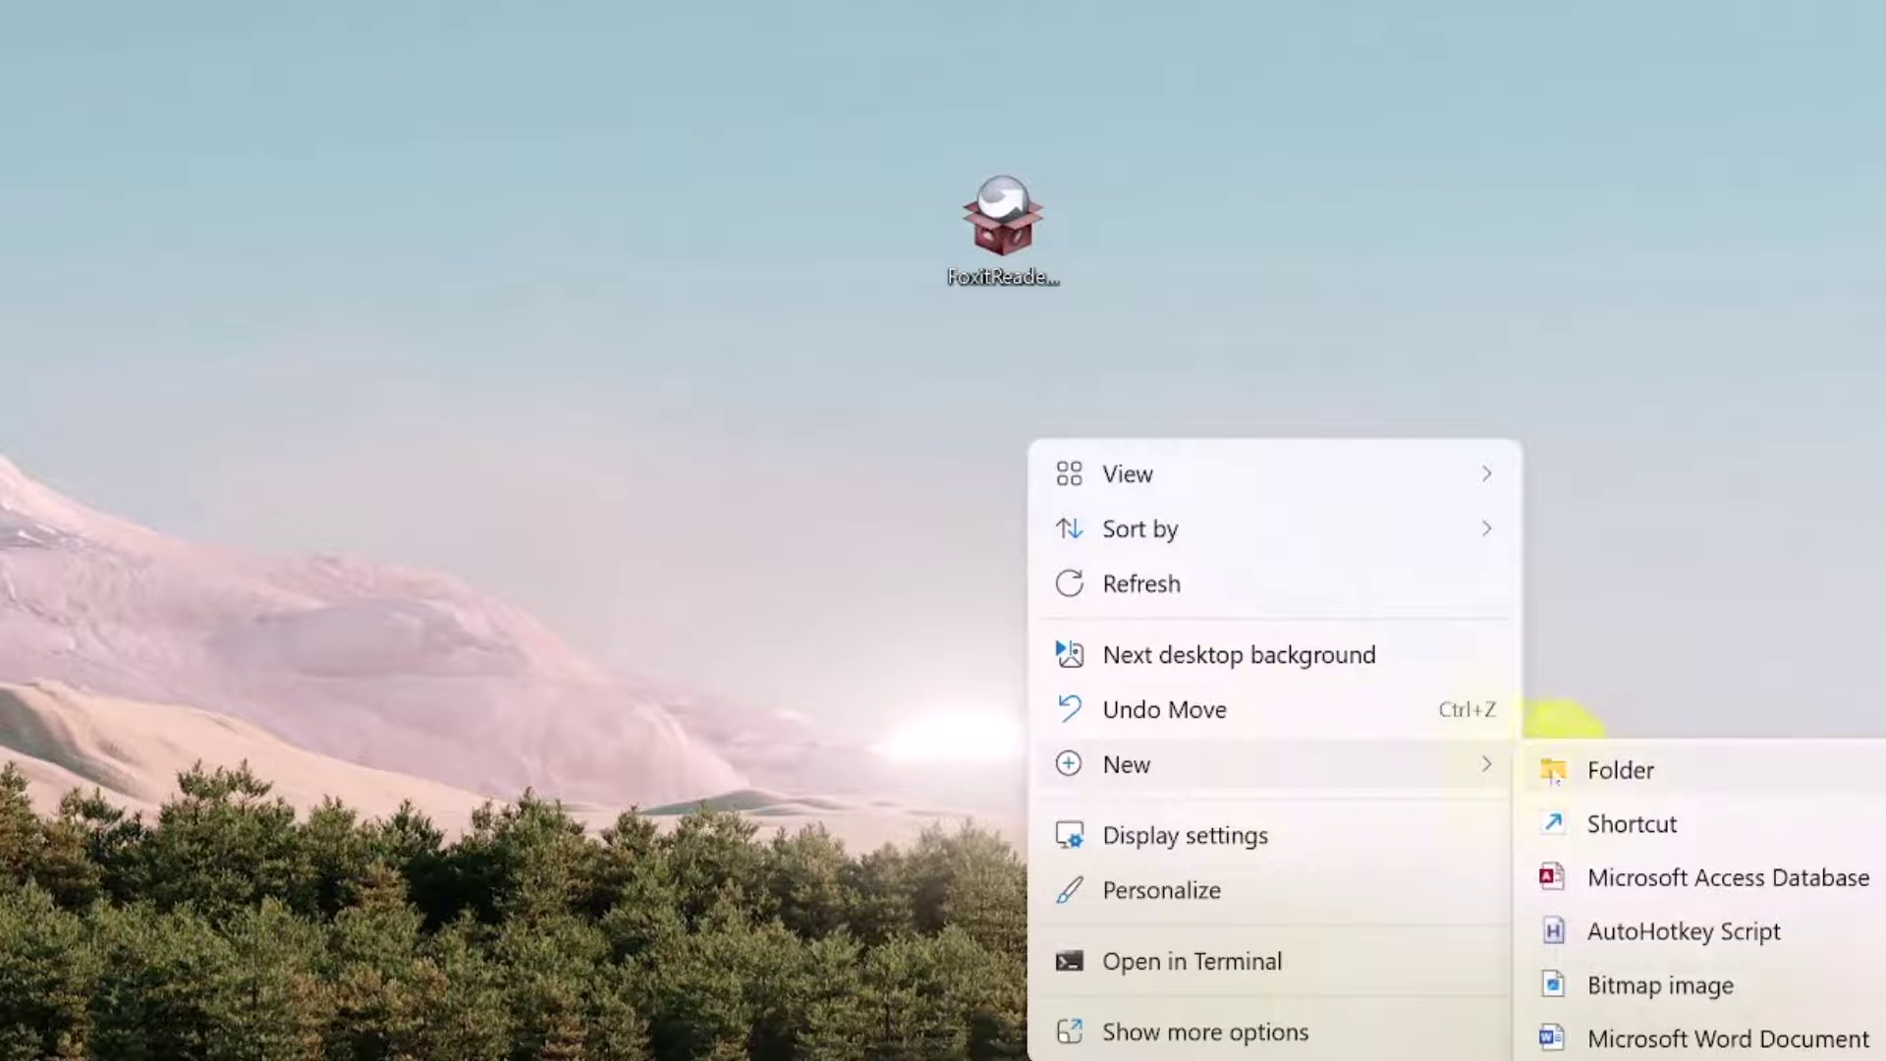
{"action": "left_click", "coordinate": [1572, 748]}
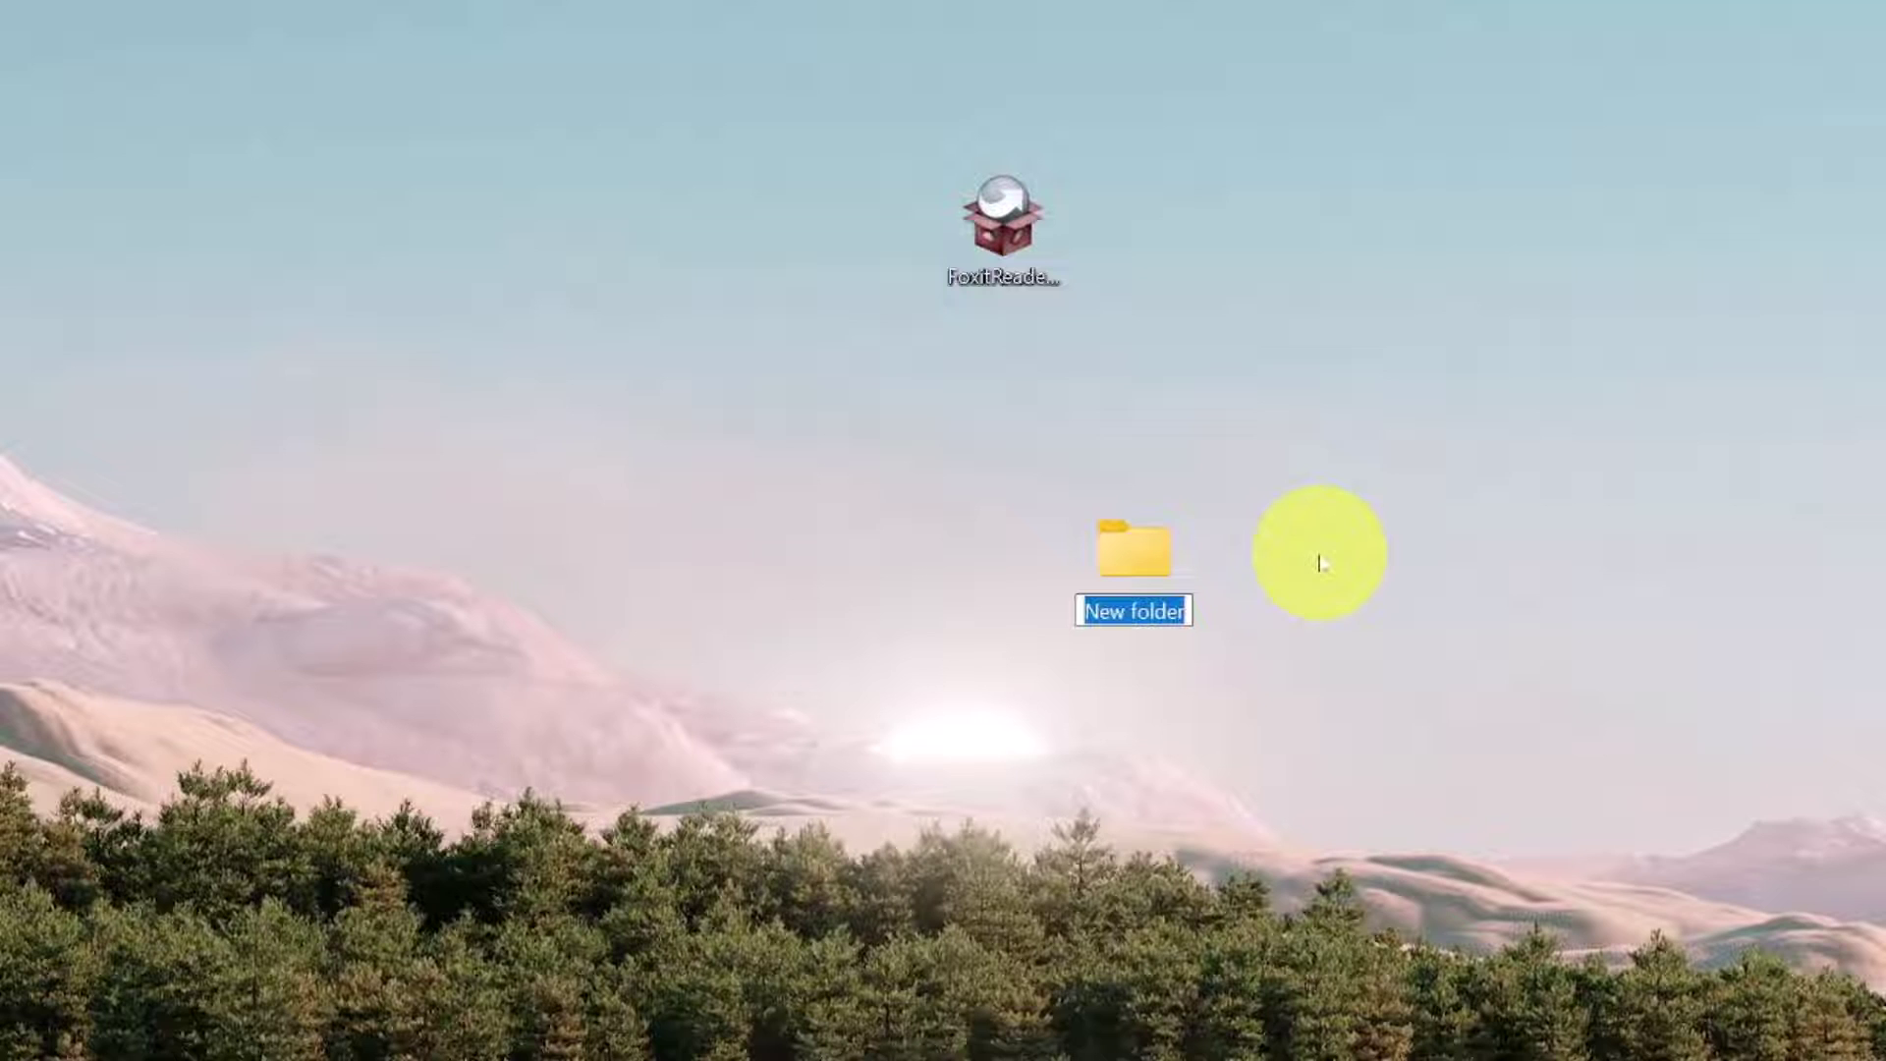
{"action": "type", "text": "Portable foxit"}
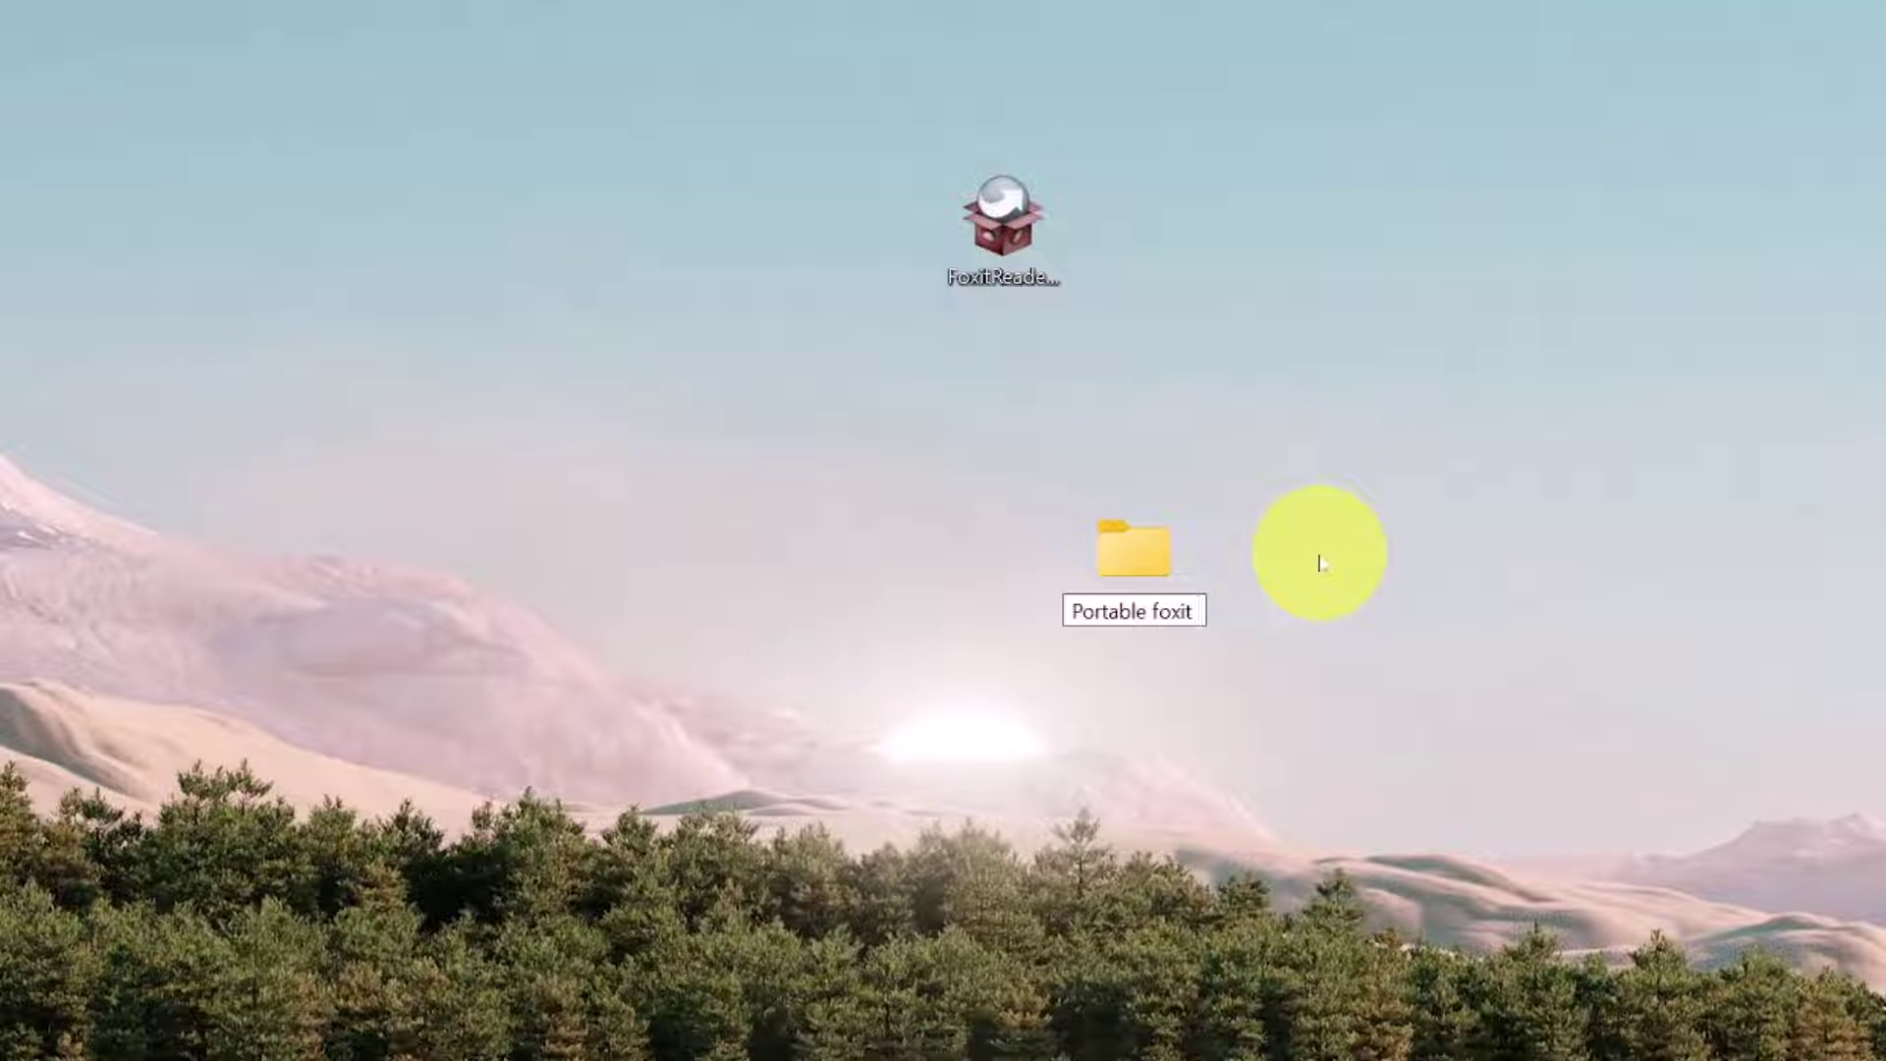
{"action": "type", "text": "2"}
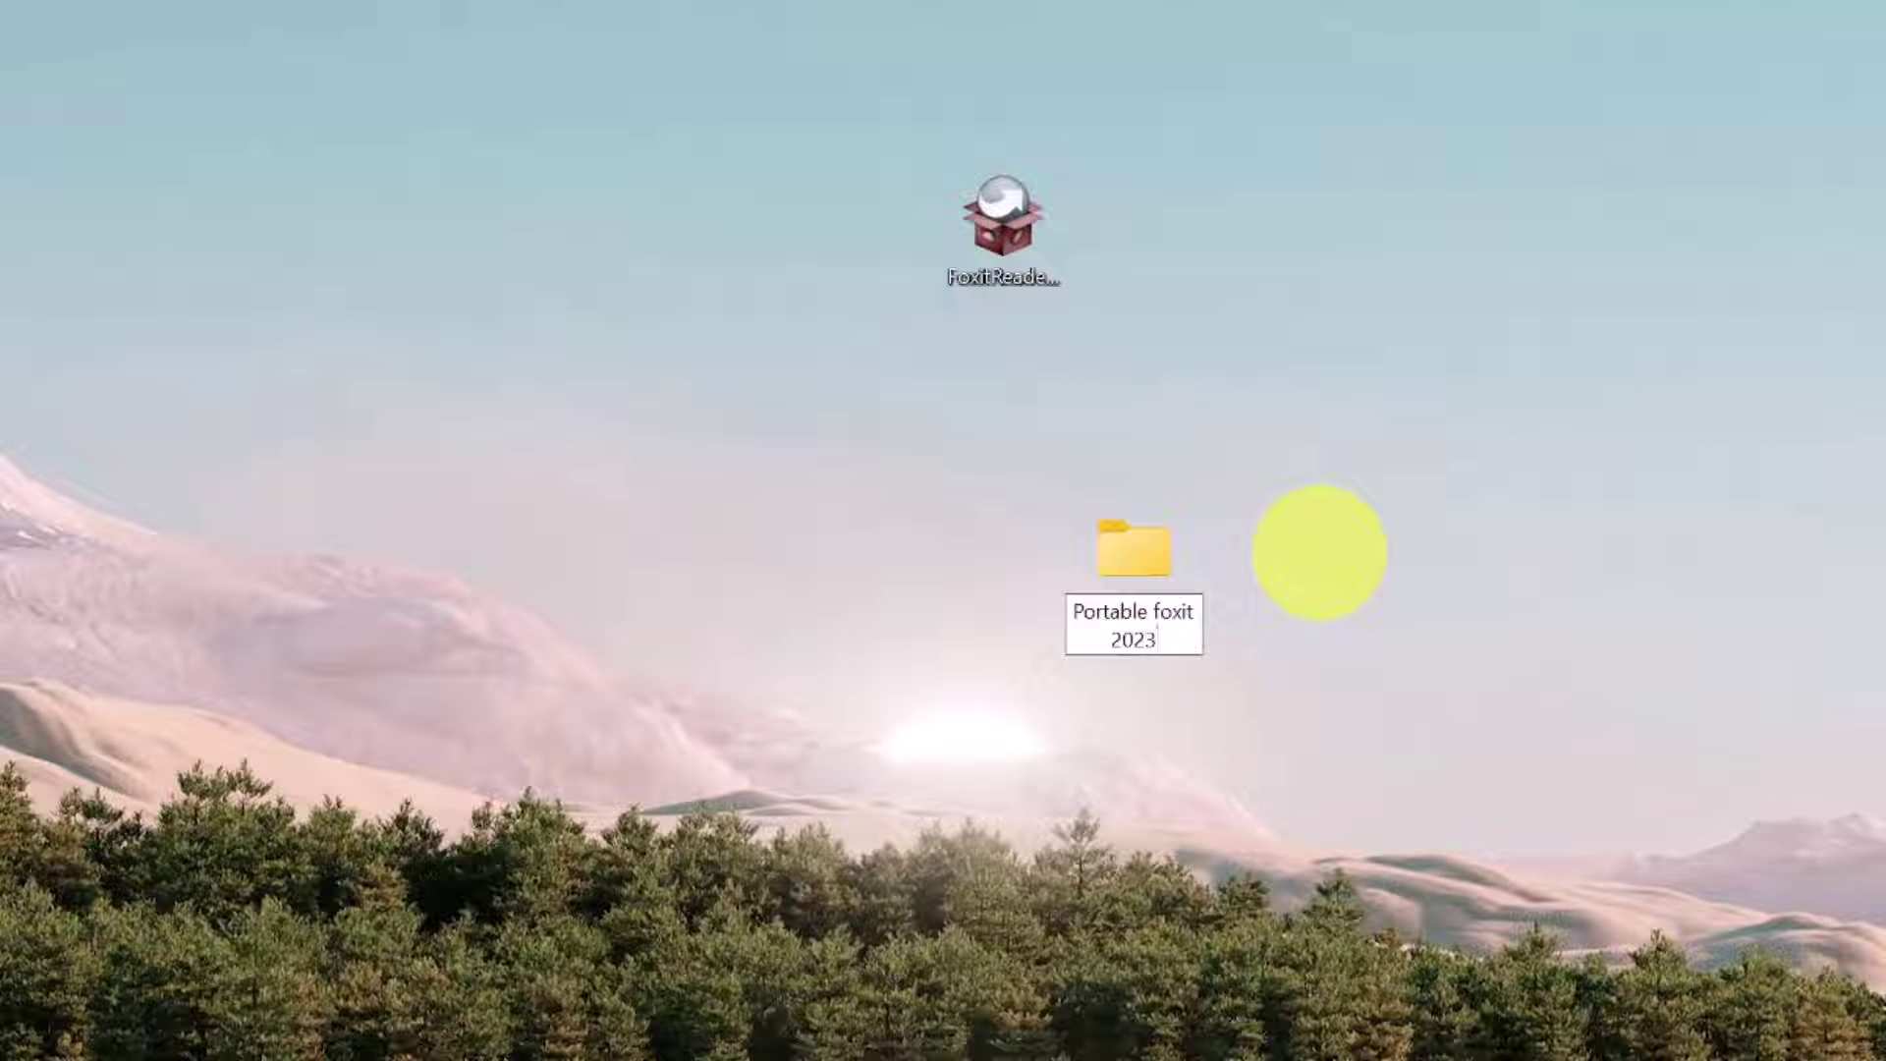
{"action": "type", "text": "023"}
{"action": "left_click_drag", "start_coordinate": [998, 202], "coordinate": [1132, 562]}
{"action": "double_click", "coordinate": [1135, 551]}
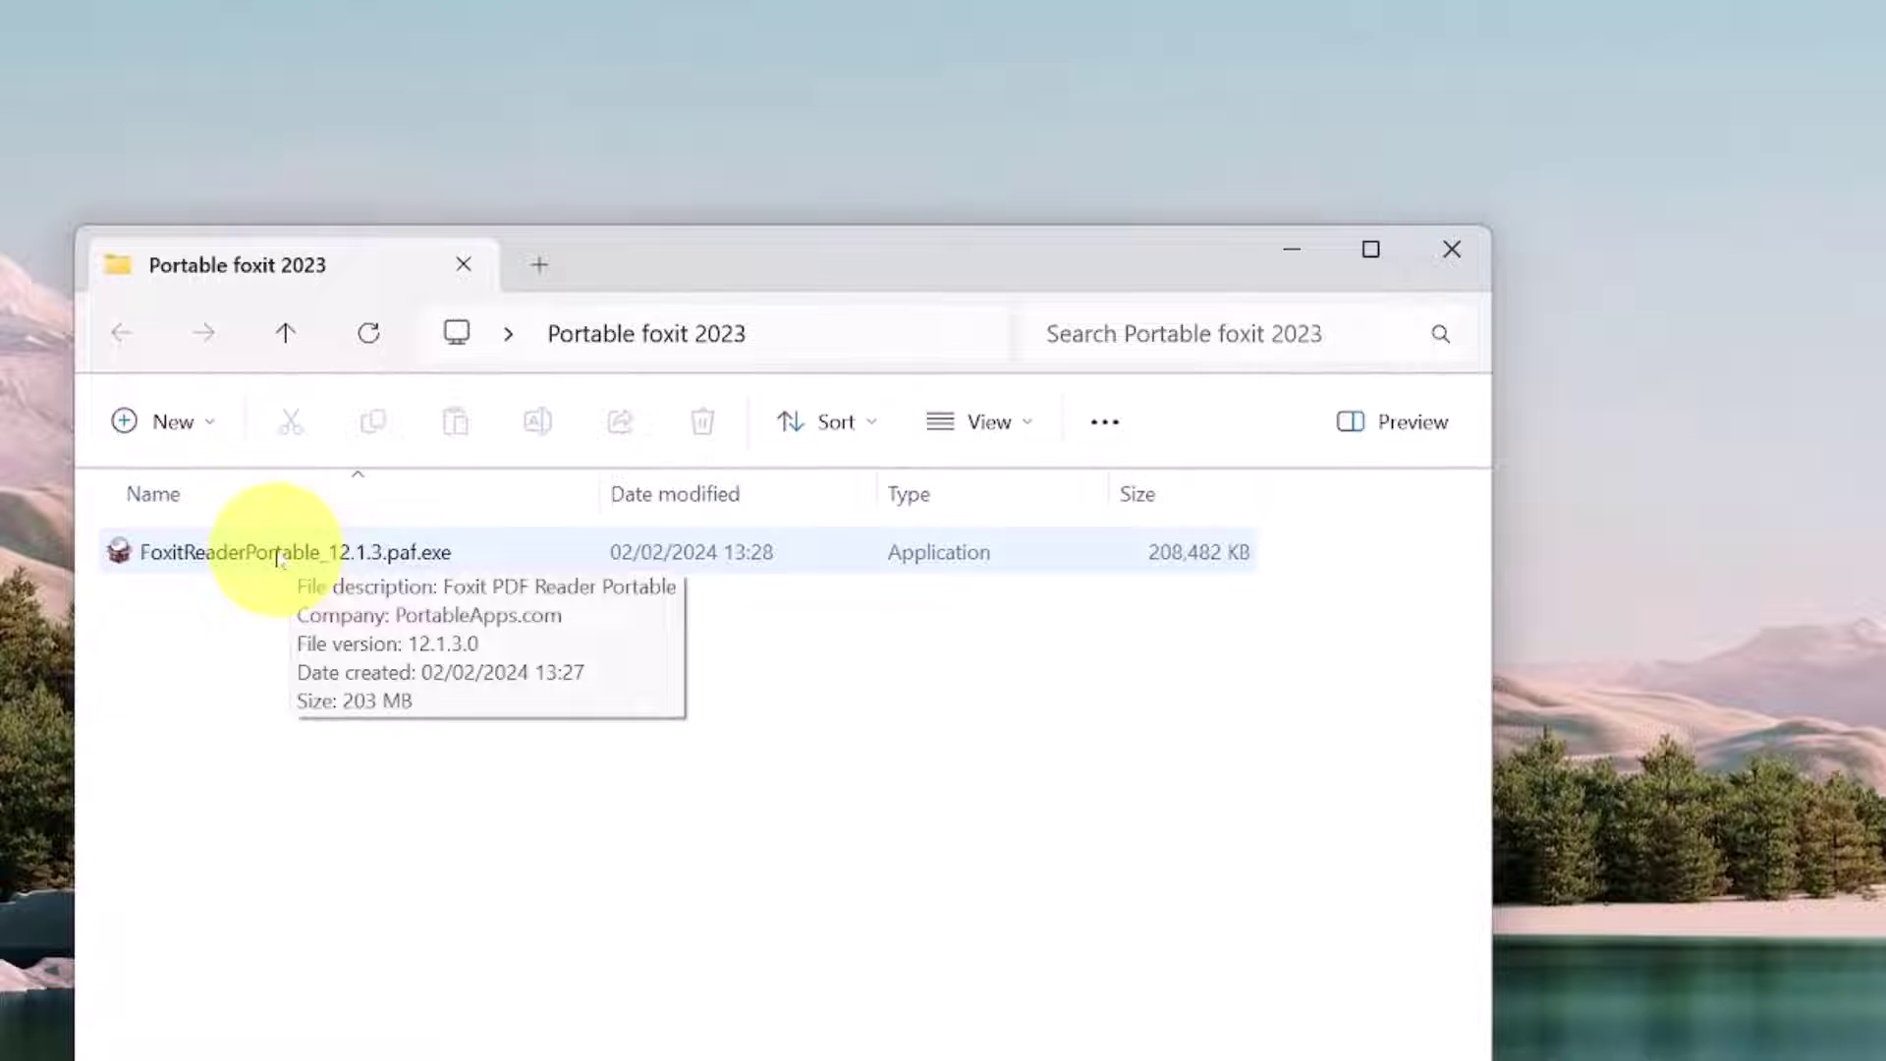
Step: Run the portable installer anyway, choose English, accept the license, and install to the default folder
{"action": "double_click", "coordinate": [279, 557]}
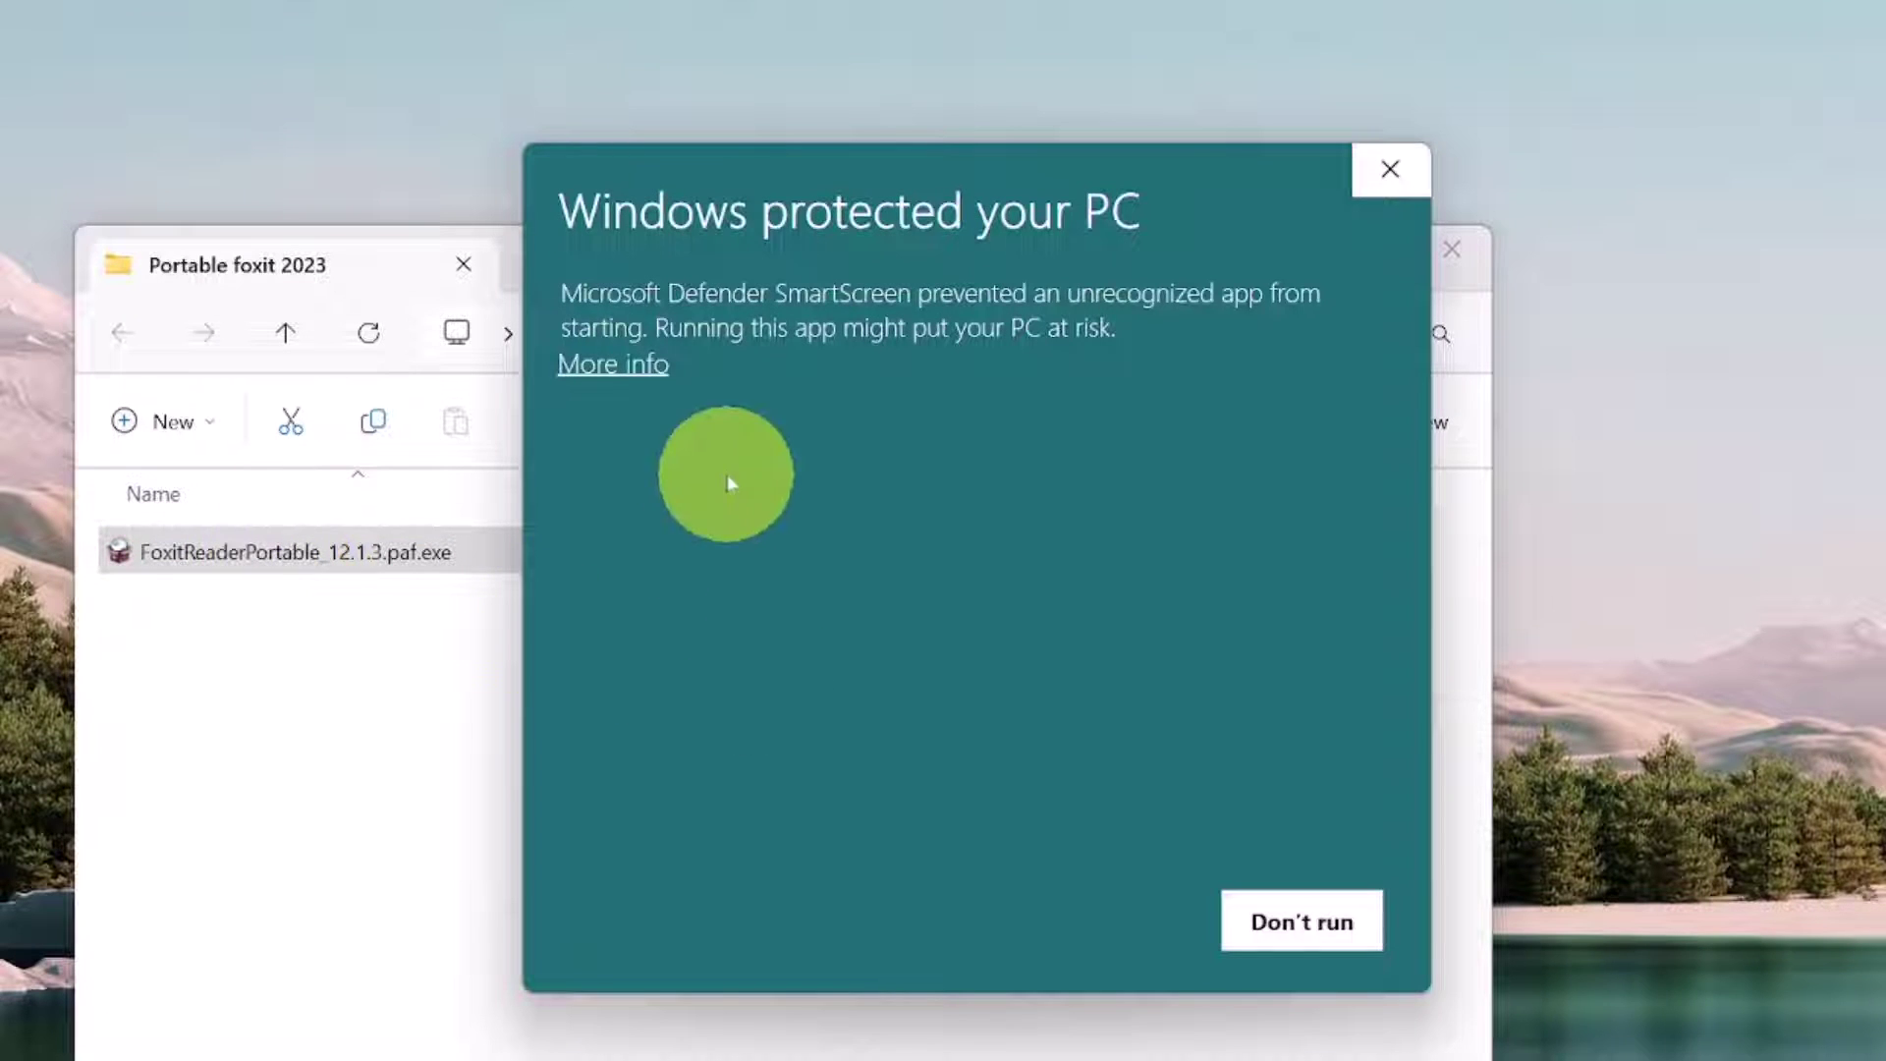
{"action": "left_click", "coordinate": [631, 368]}
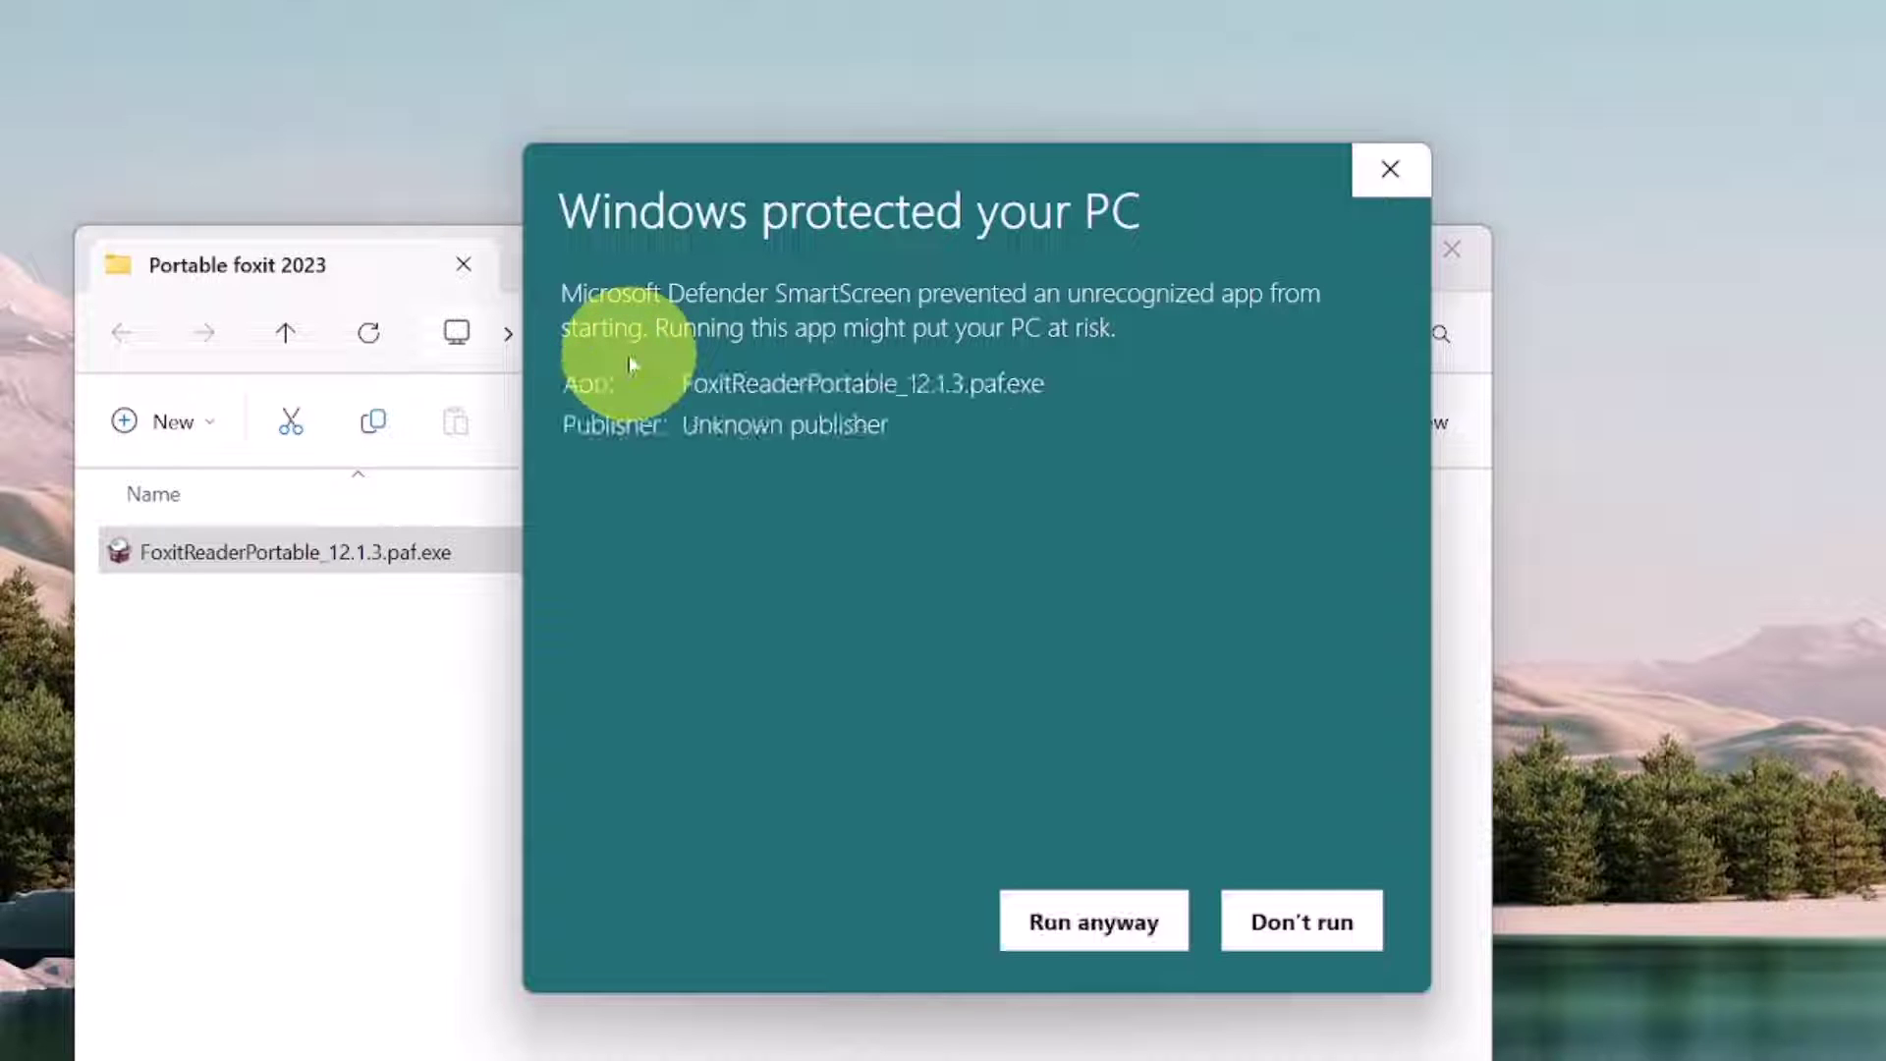
{"action": "left_click", "coordinate": [1098, 923]}
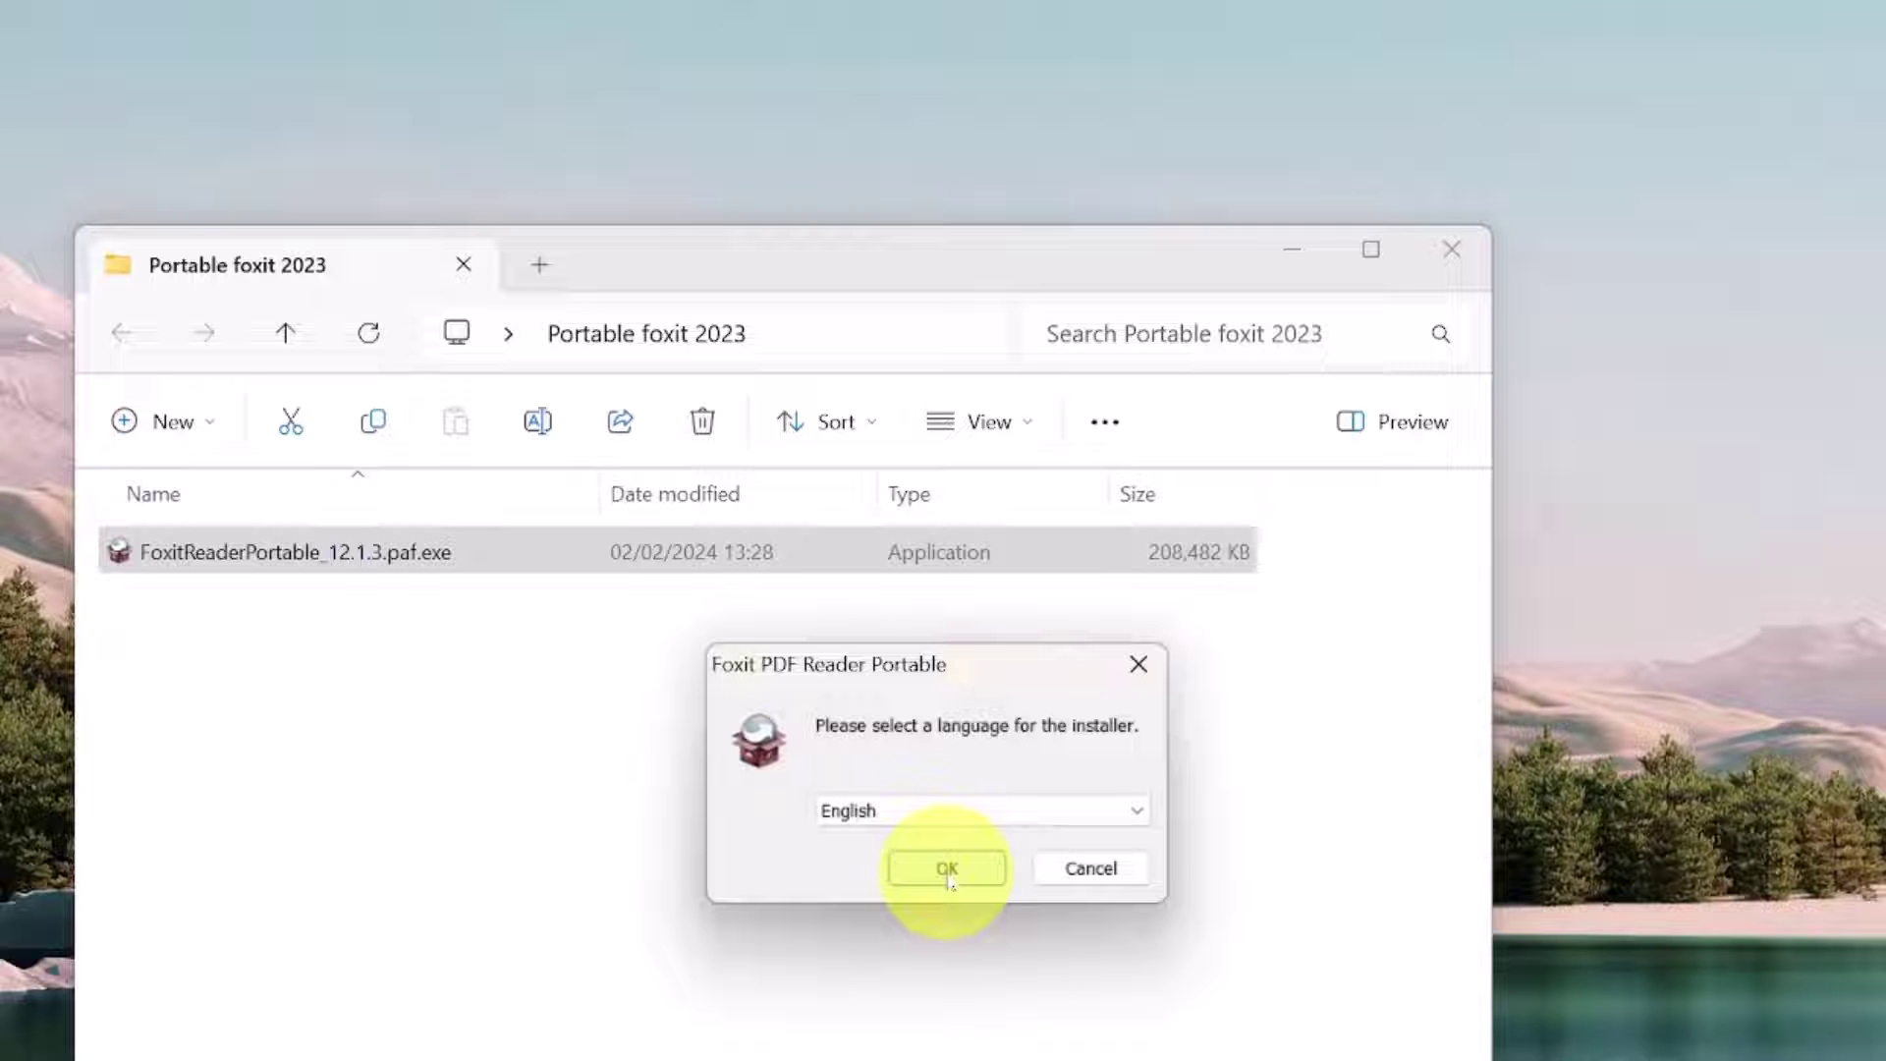
{"action": "left_click", "coordinate": [948, 871]}
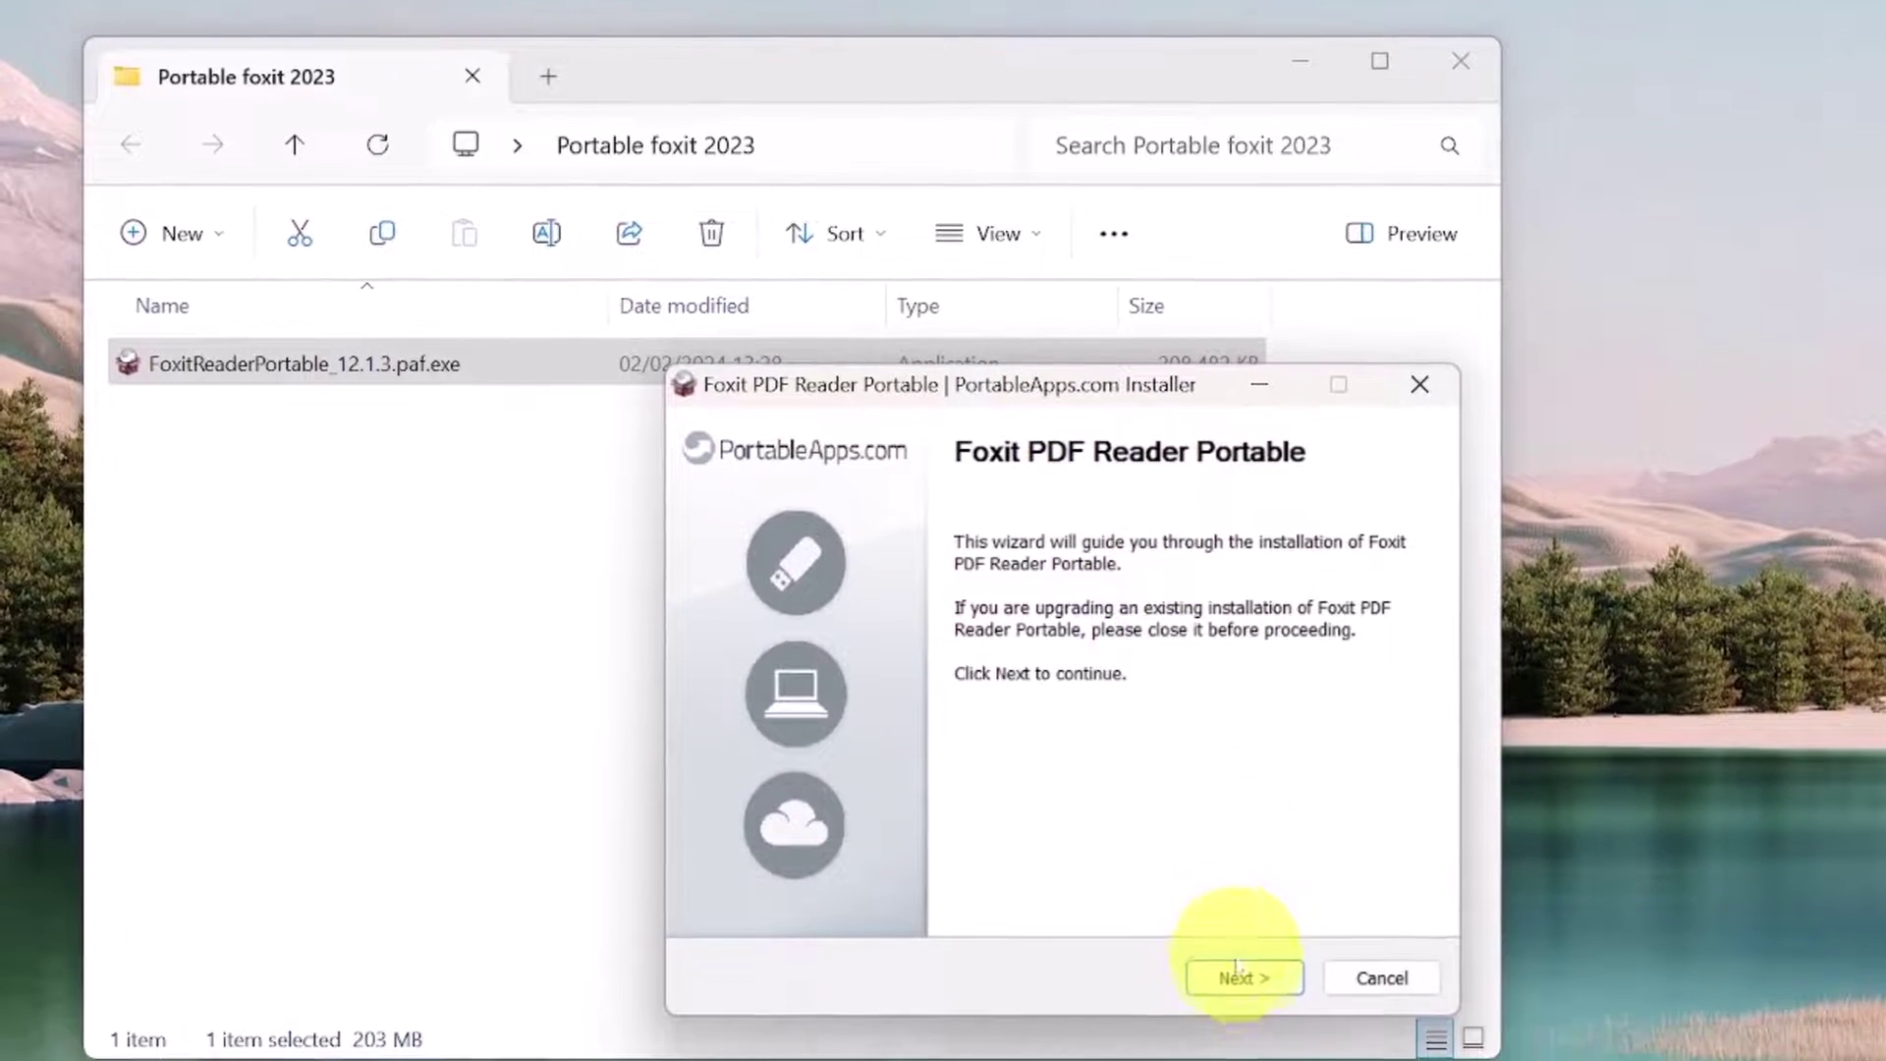
{"action": "left_click", "coordinate": [1235, 967]}
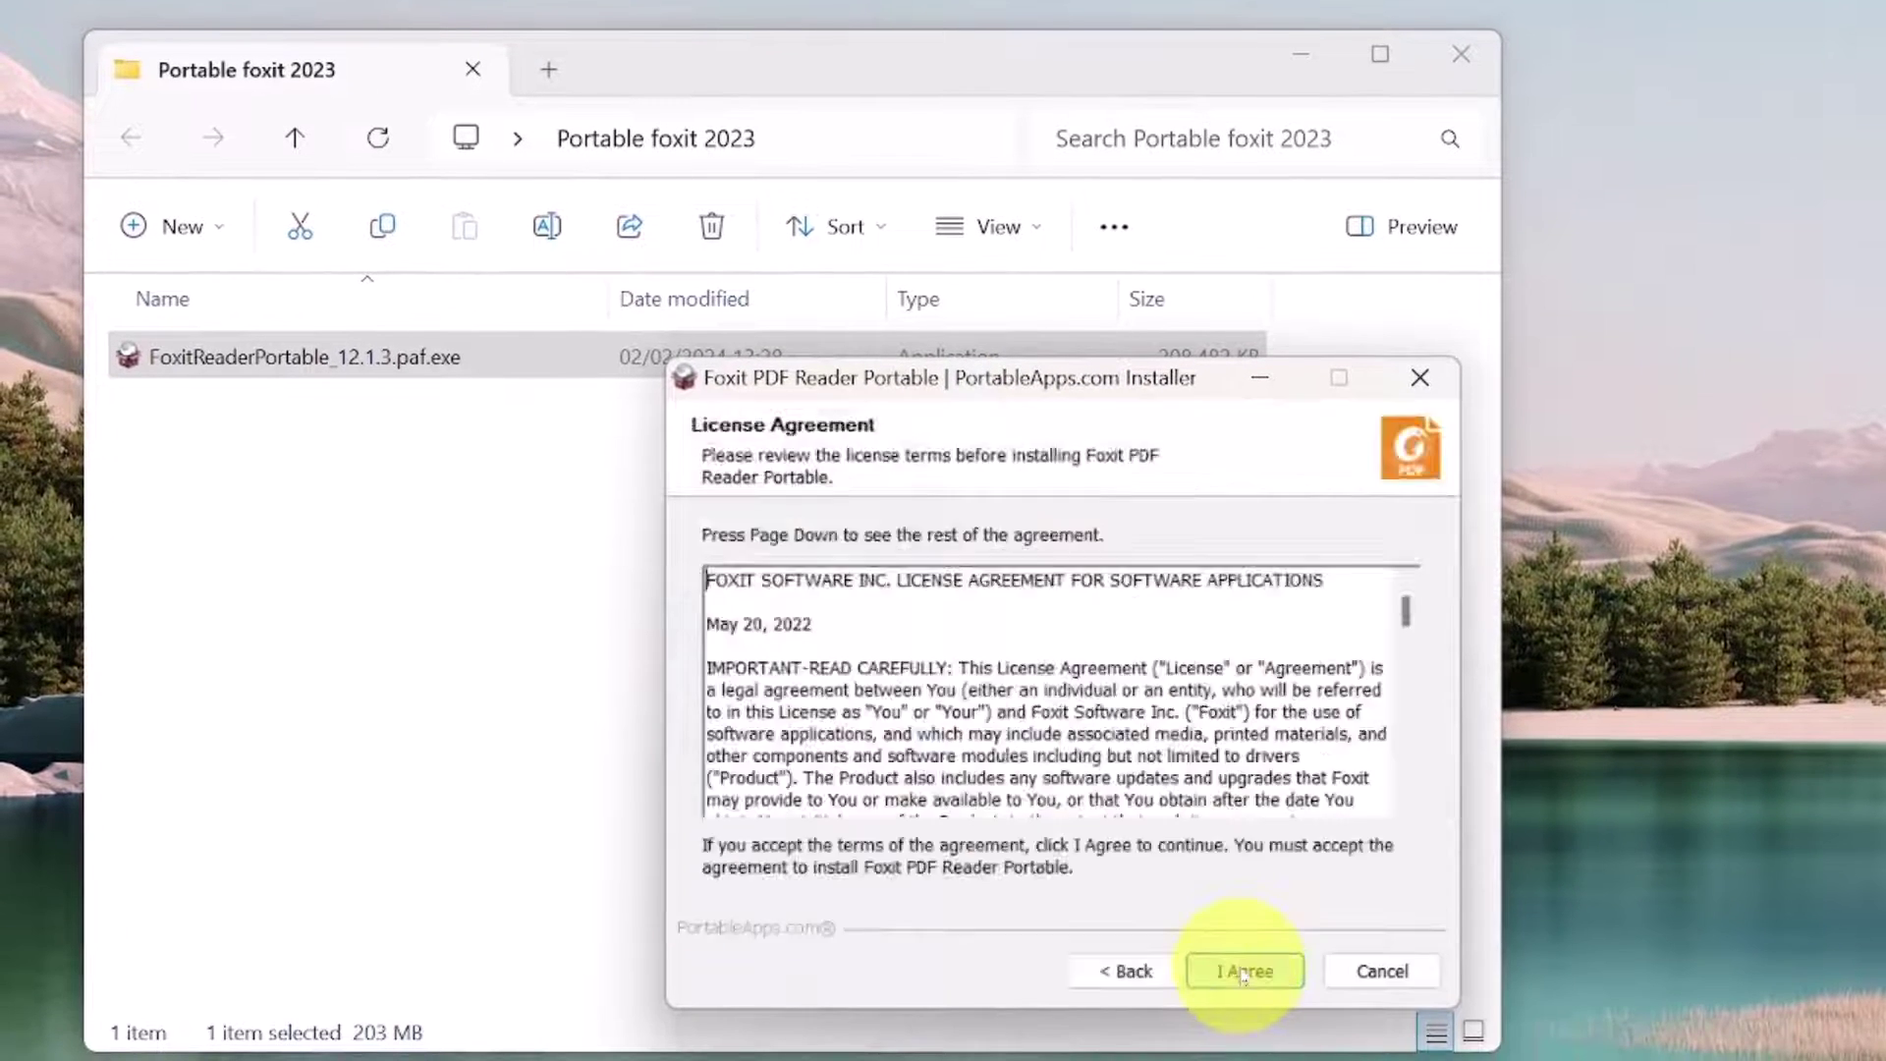
{"action": "left_click", "coordinate": [1218, 973]}
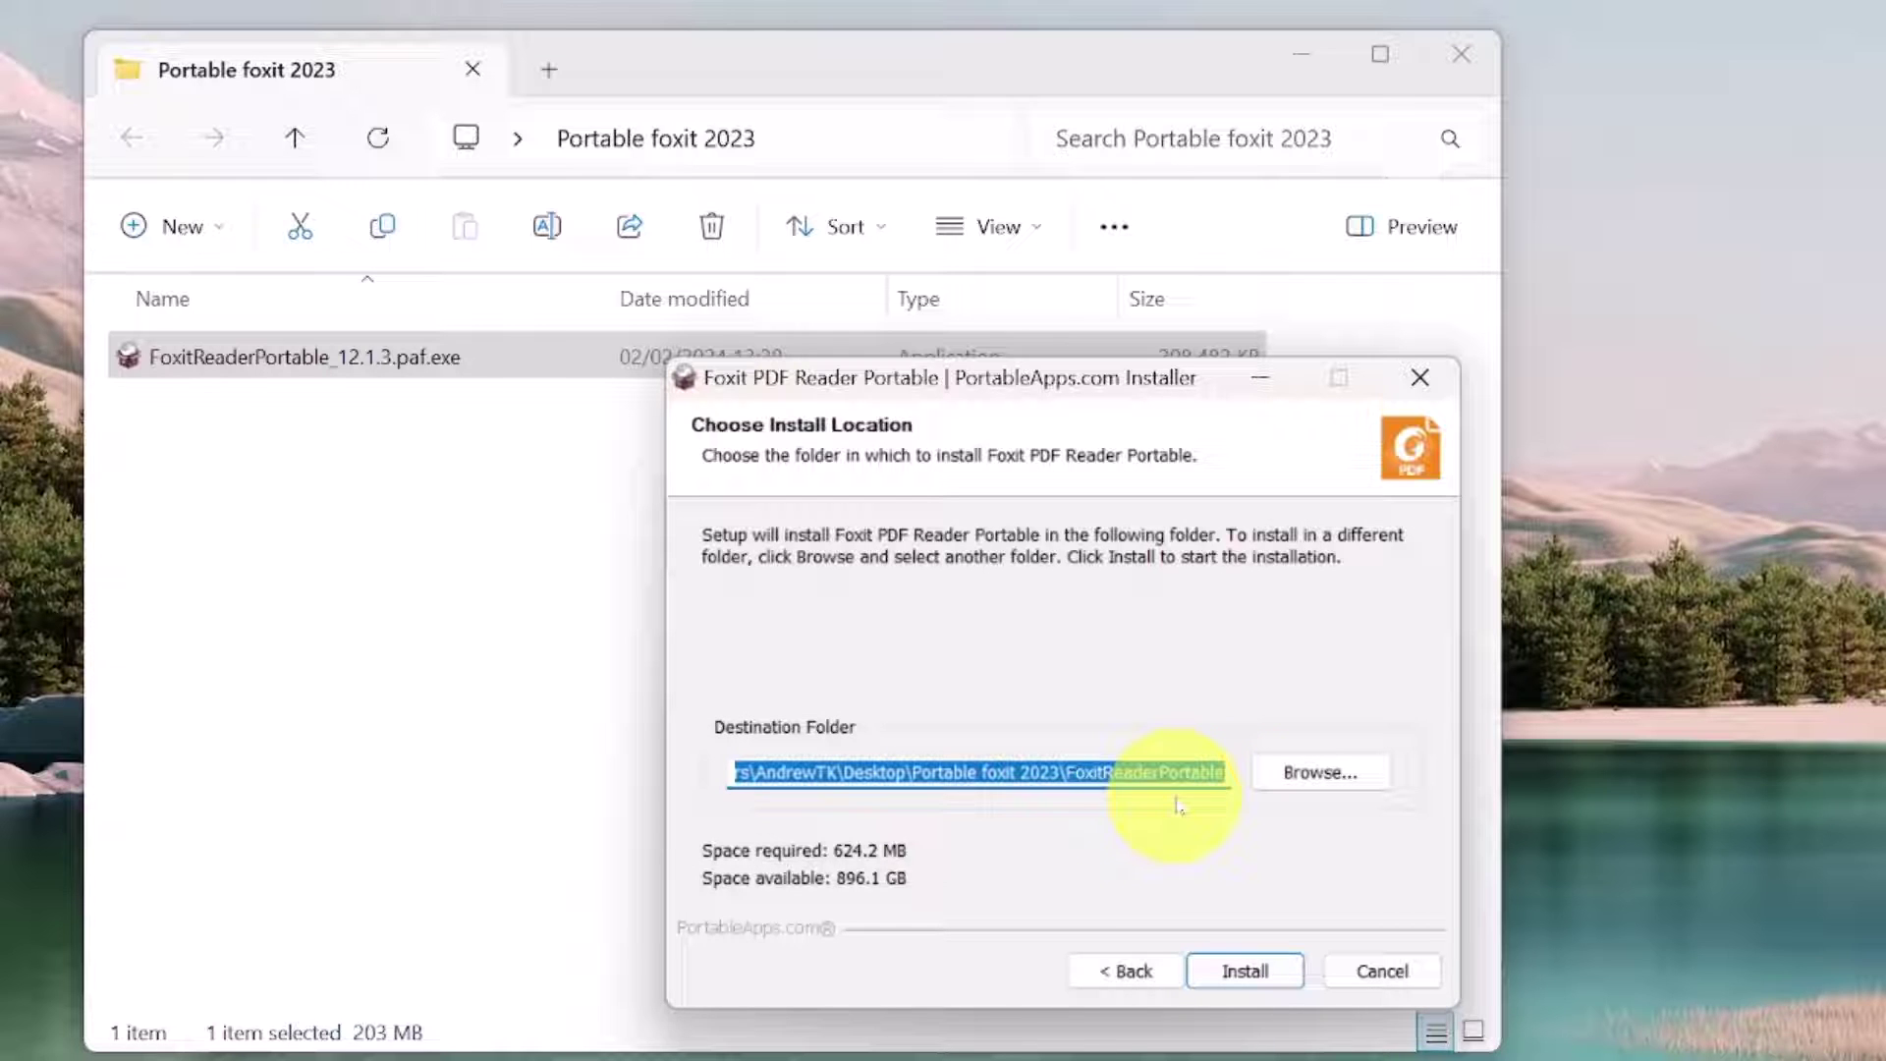
{"action": "left_click", "coordinate": [1243, 972]}
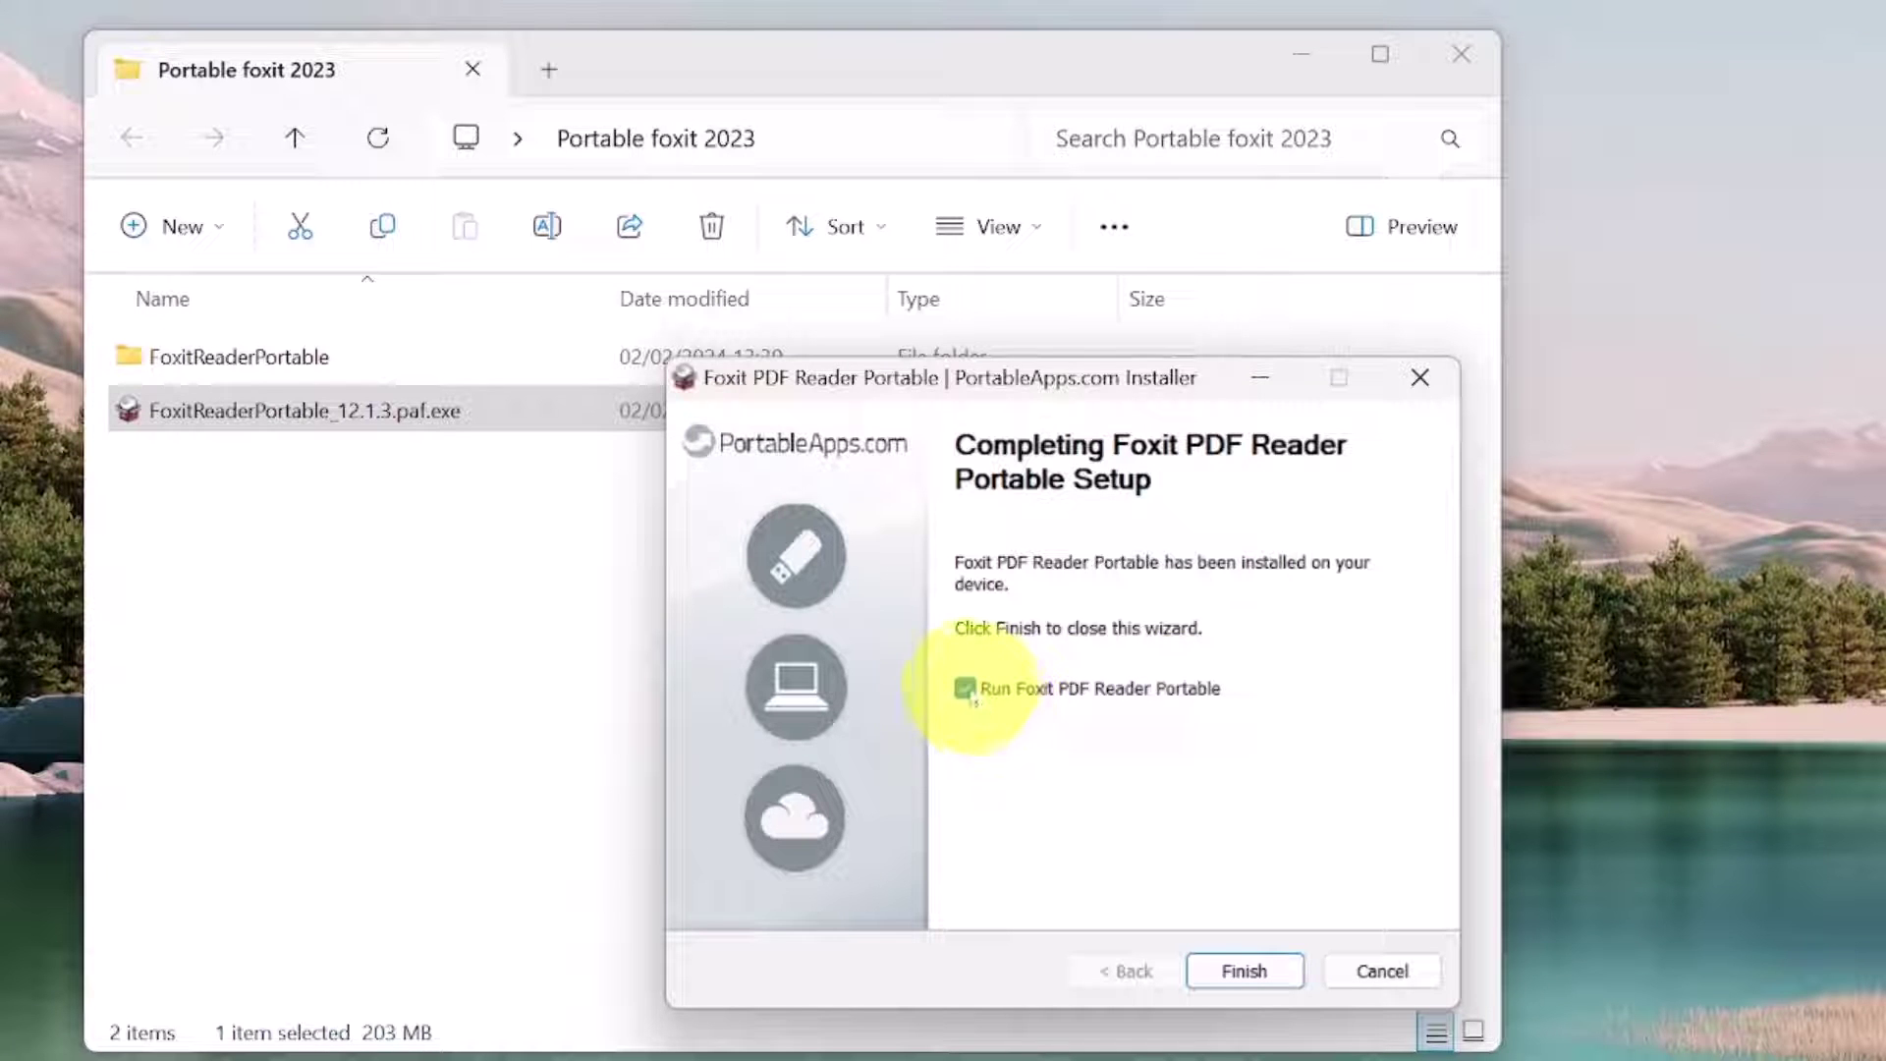
Step: Finish setup without auto-launch, then run FoxitReaderPortable.exe from the FoxitReaderPortable folder
{"action": "left_click", "coordinate": [966, 691]}
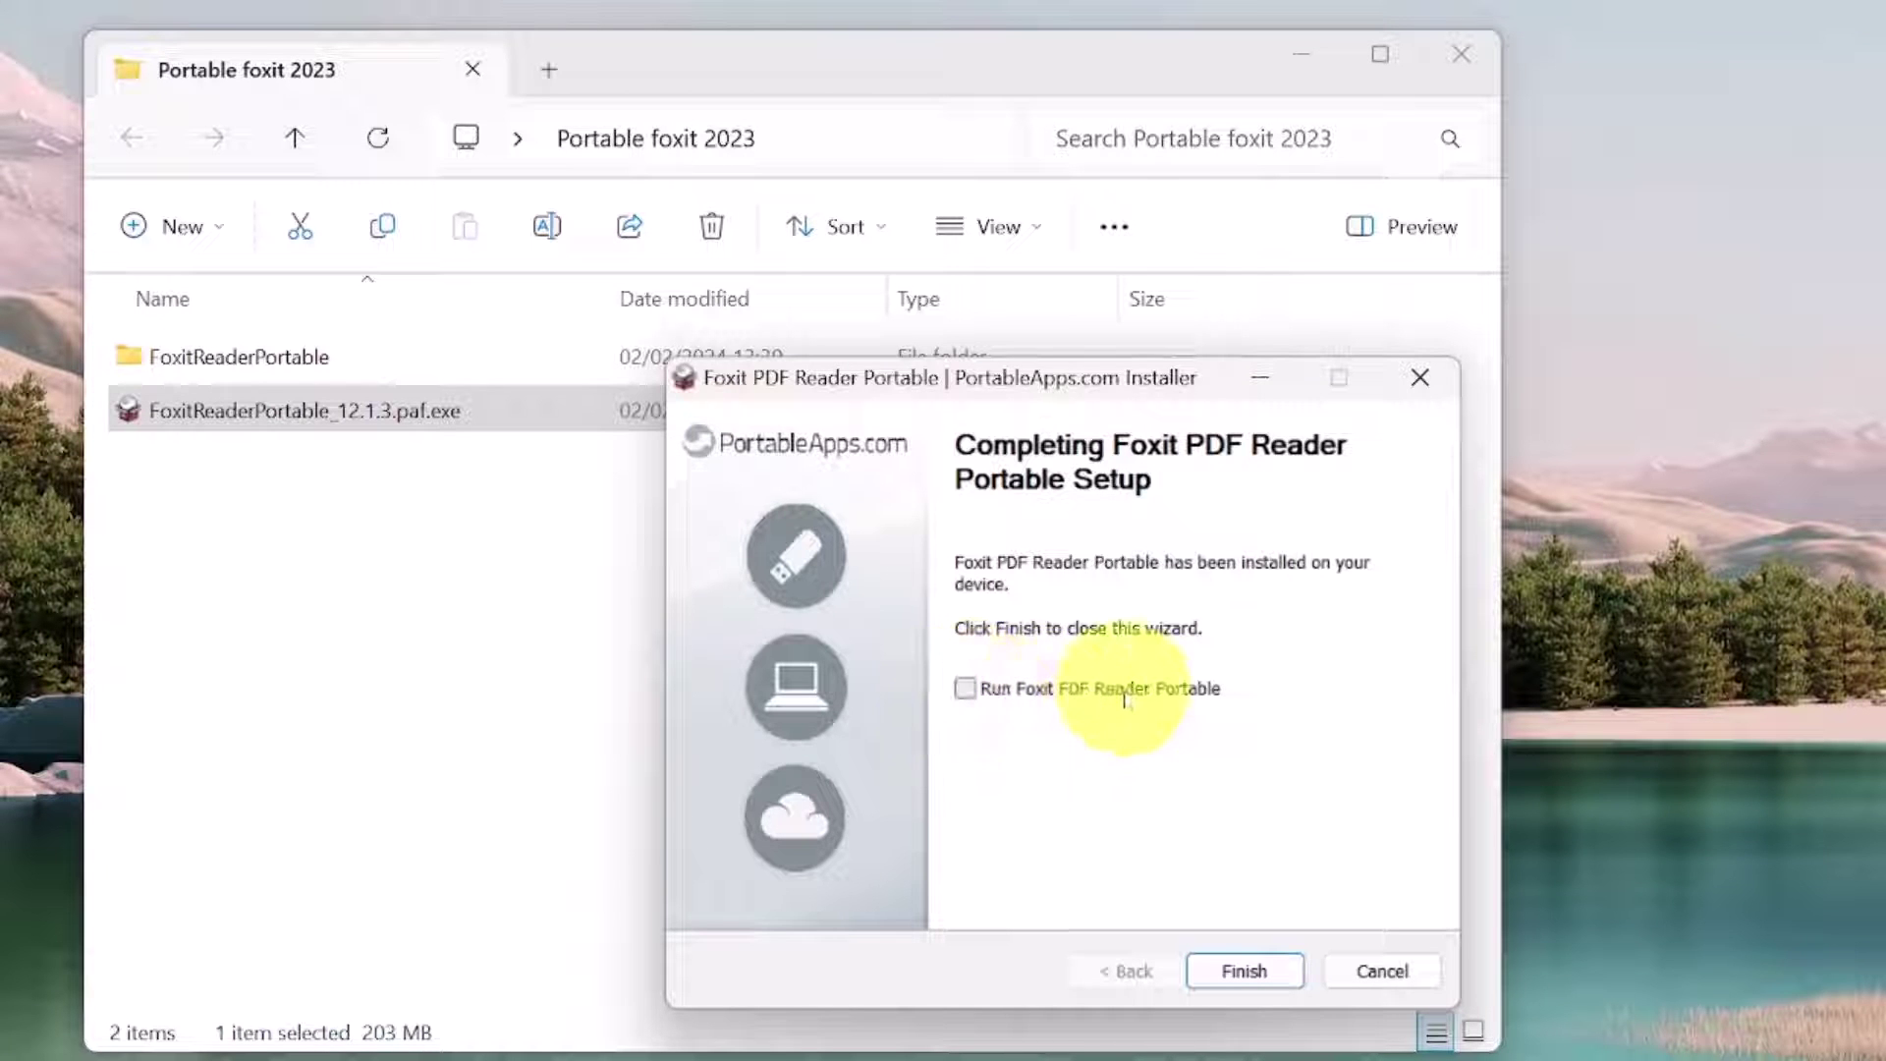
{"action": "left_click", "coordinate": [1244, 971]}
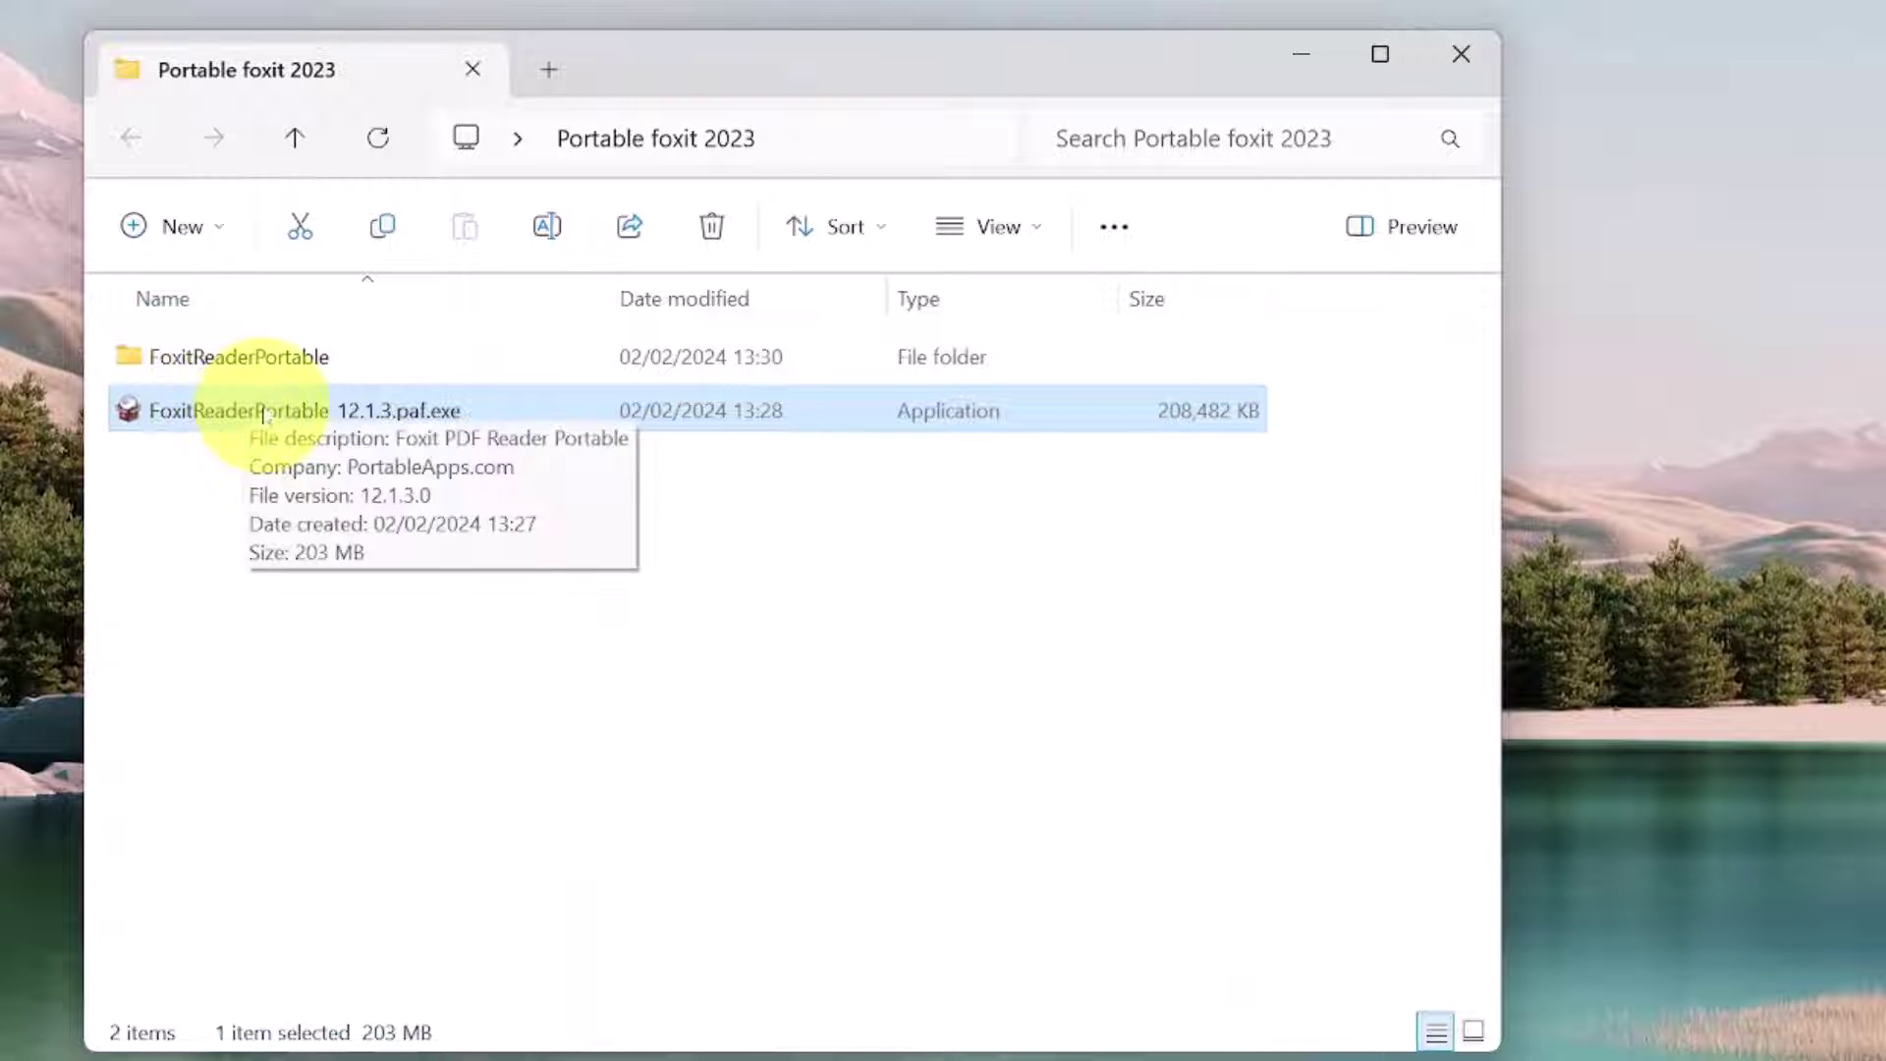
{"action": "left_click", "coordinate": [251, 365]}
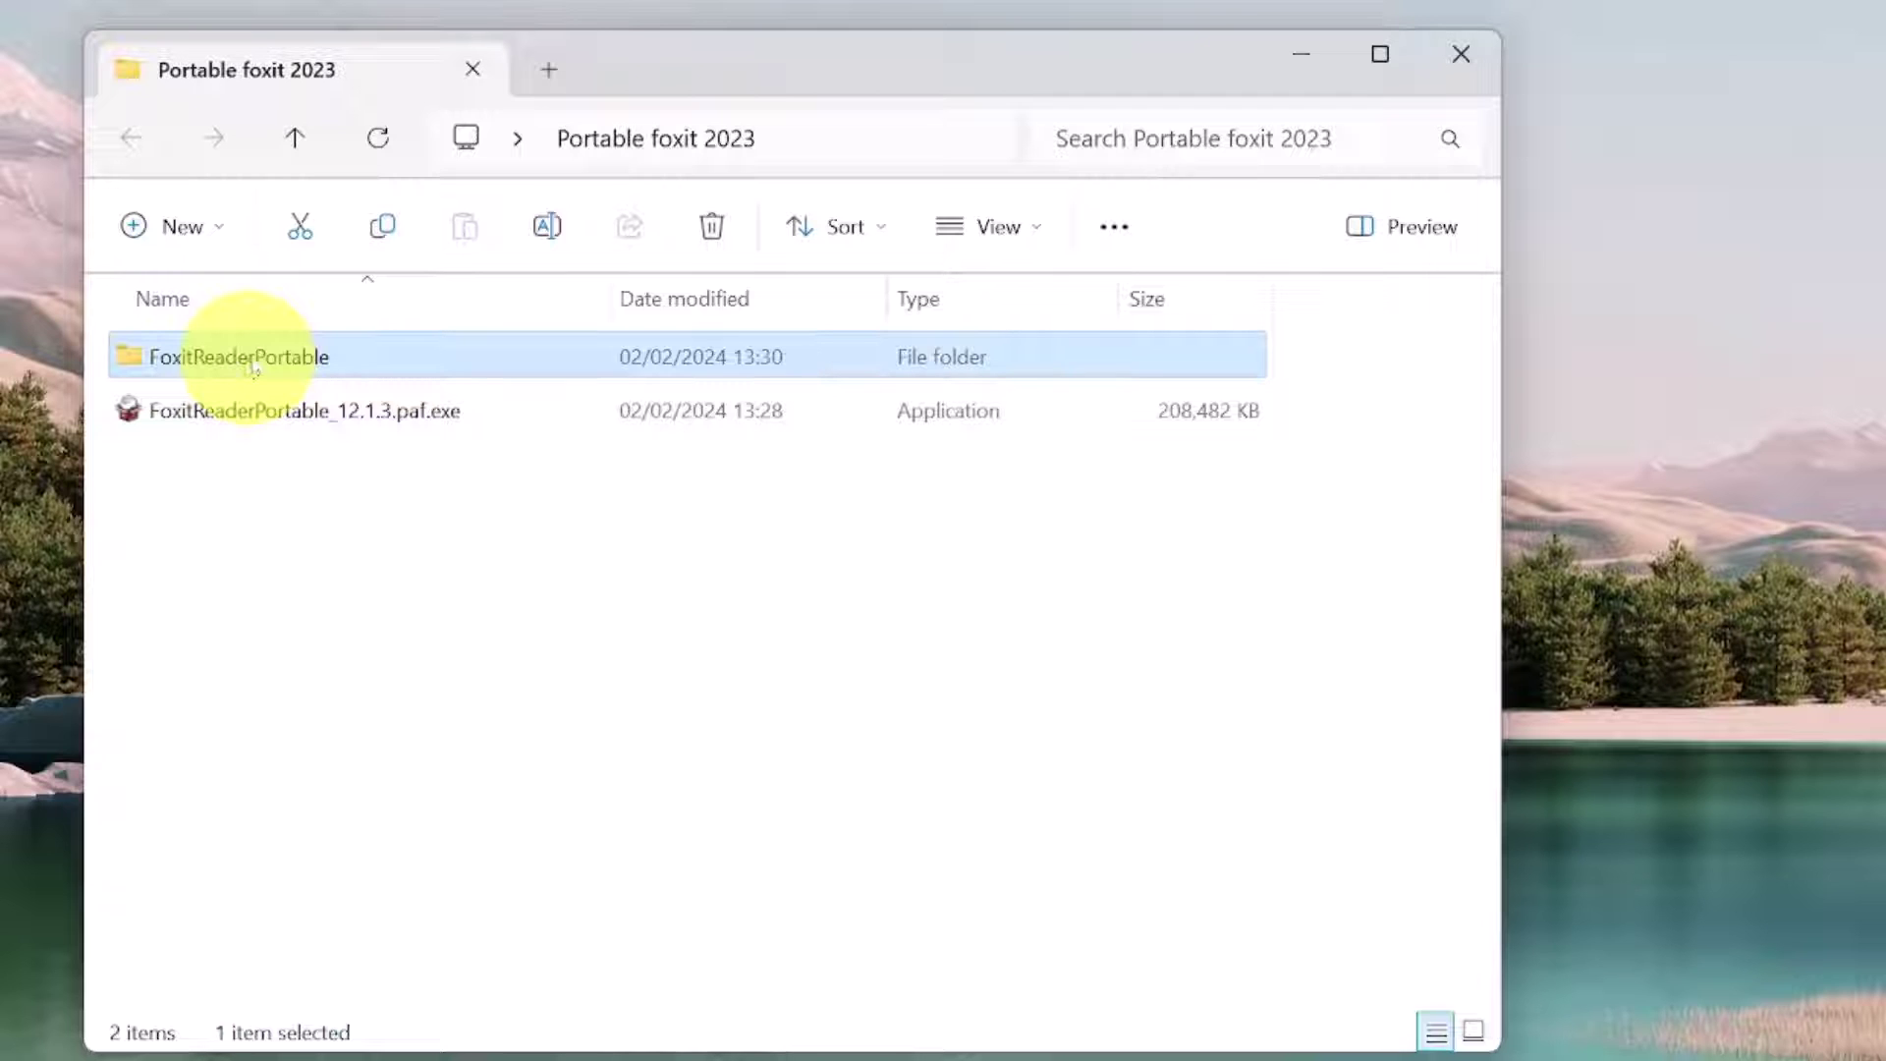
{"action": "double_click", "coordinate": [263, 356]}
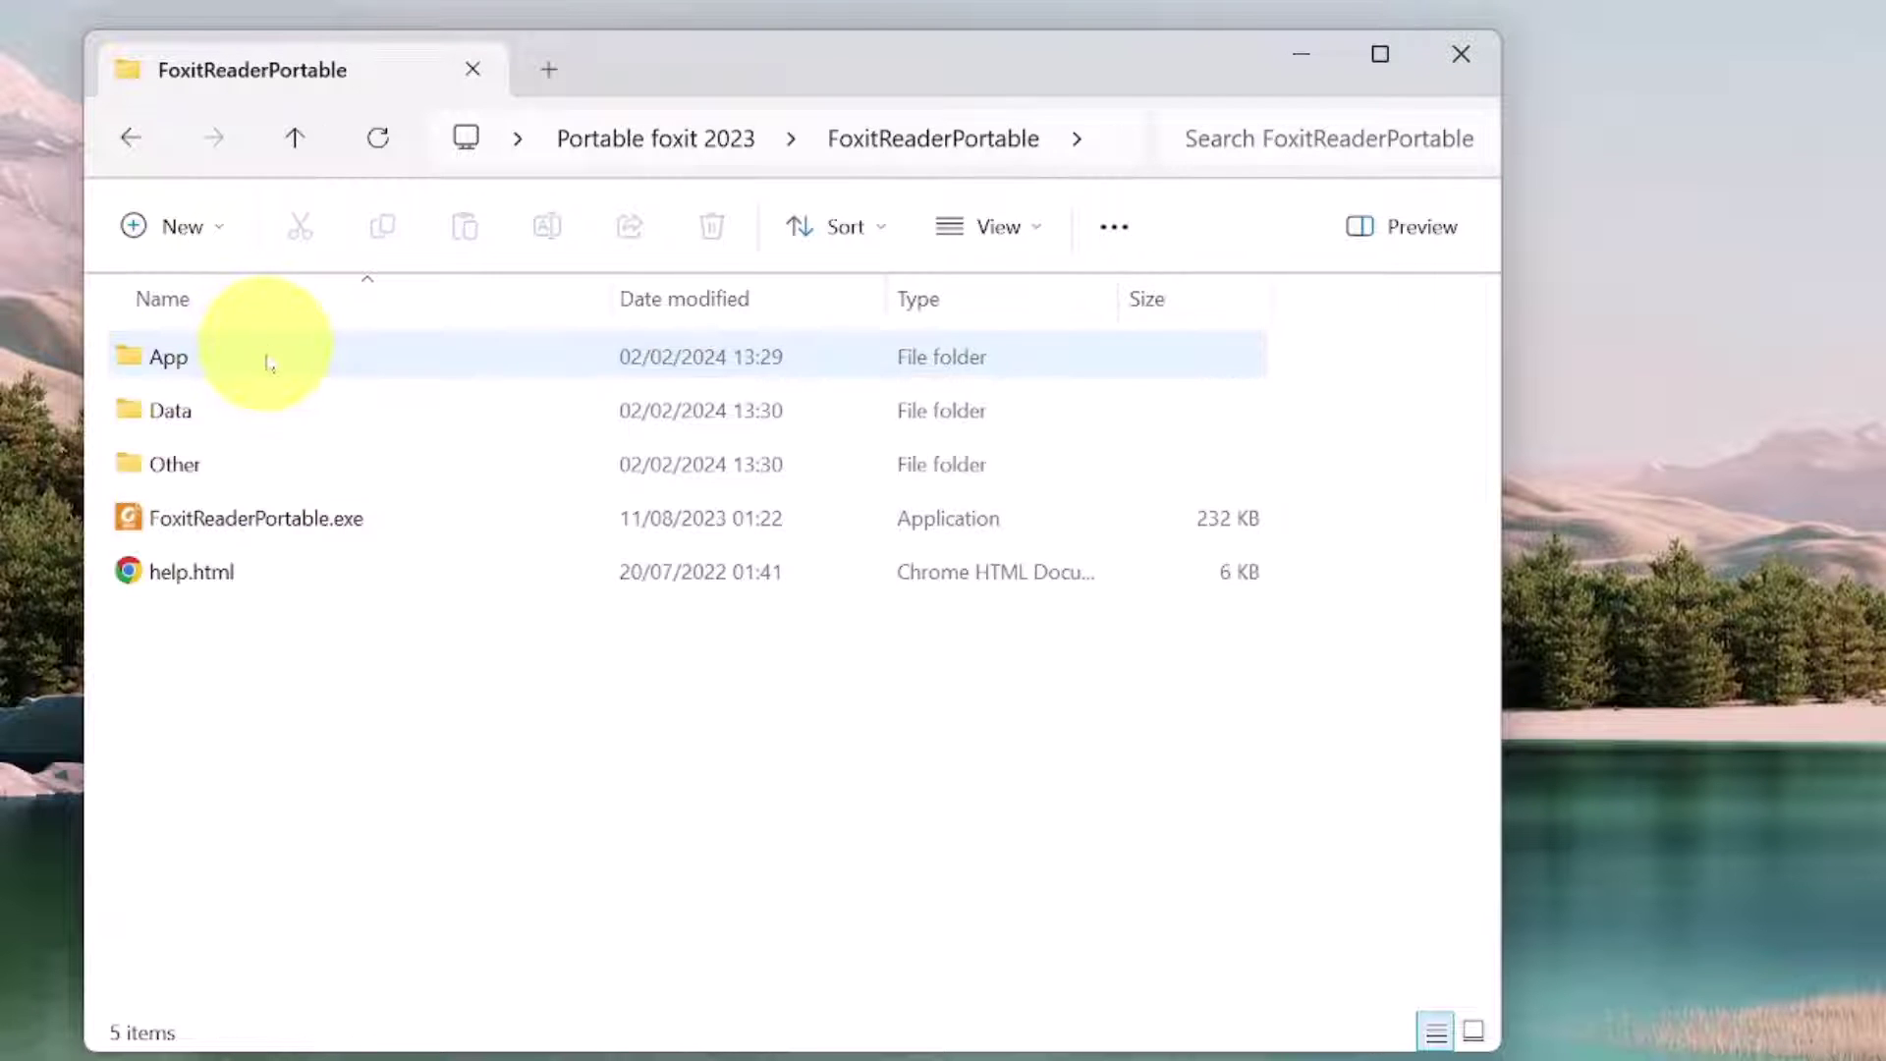
{"action": "double_click", "coordinate": [251, 520]}
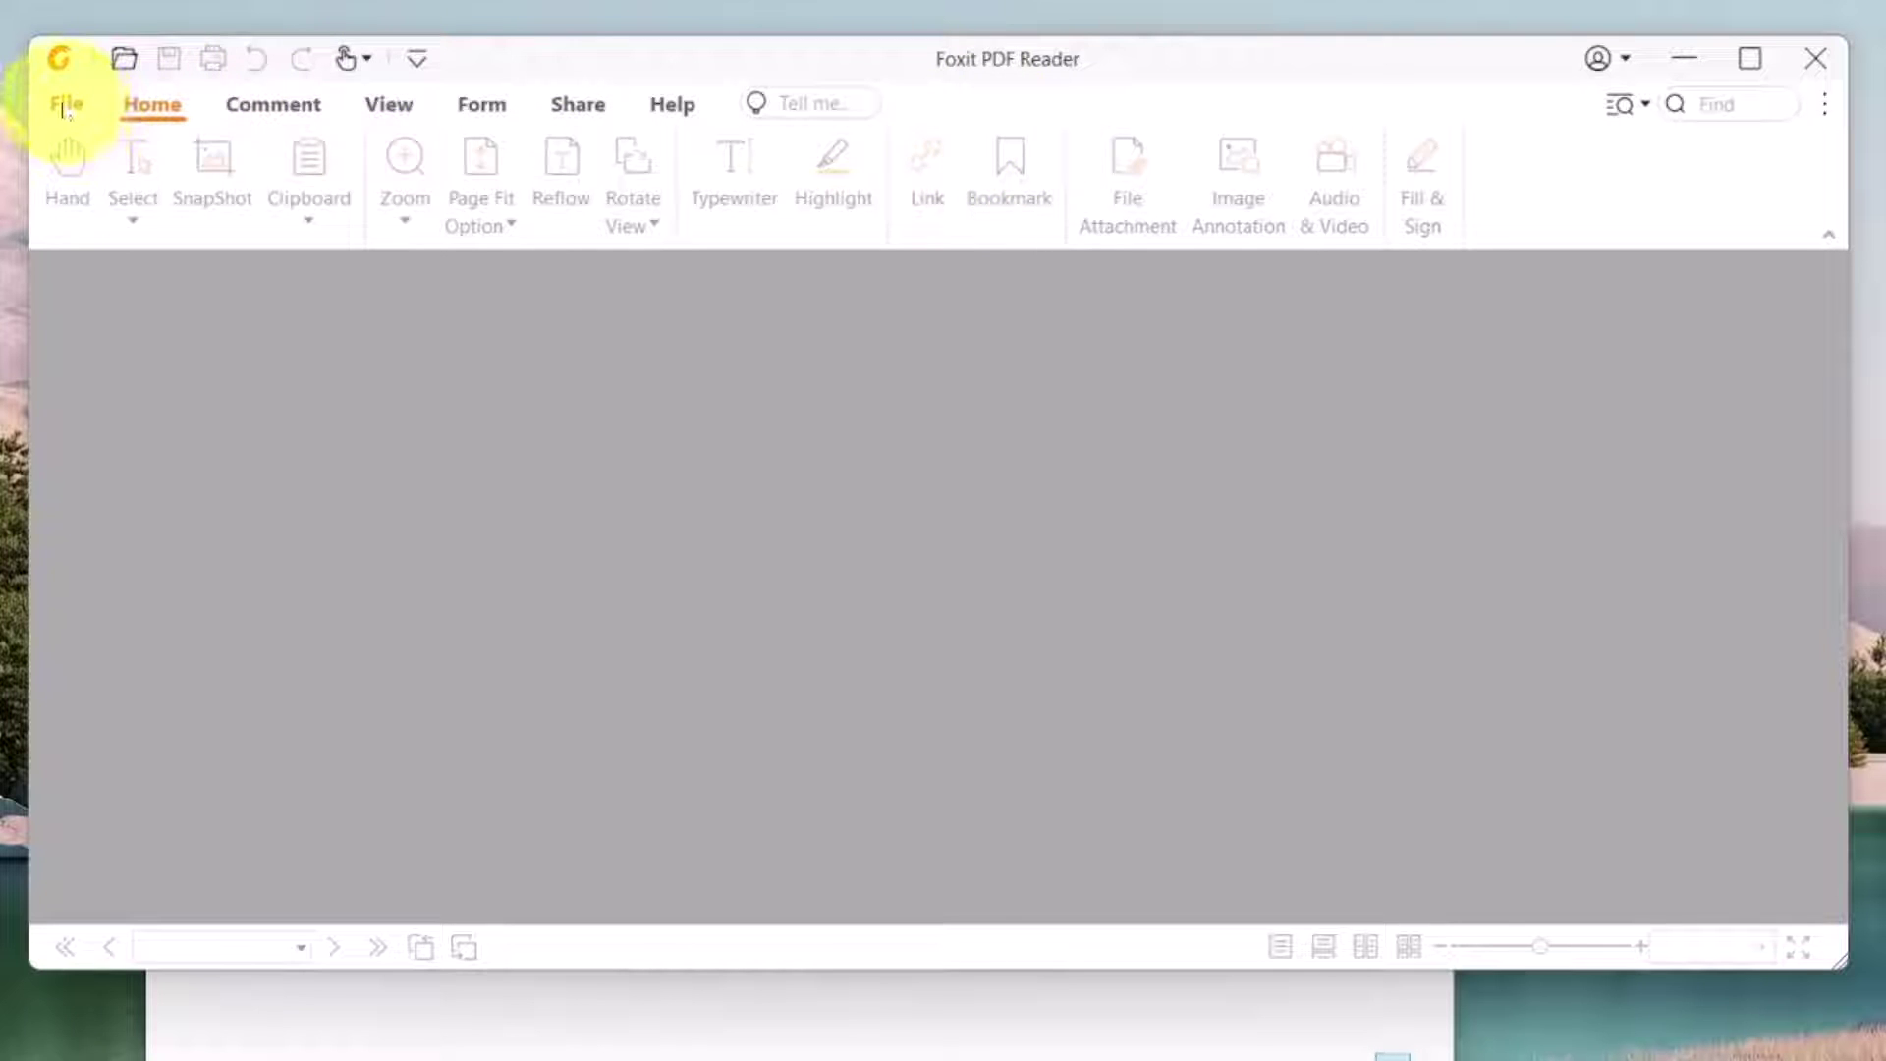
Step: Open Made by Foxit2.pdf, maximize the reader window, and switch to Continuous Facing view
{"action": "left_click", "coordinate": [122, 59]}
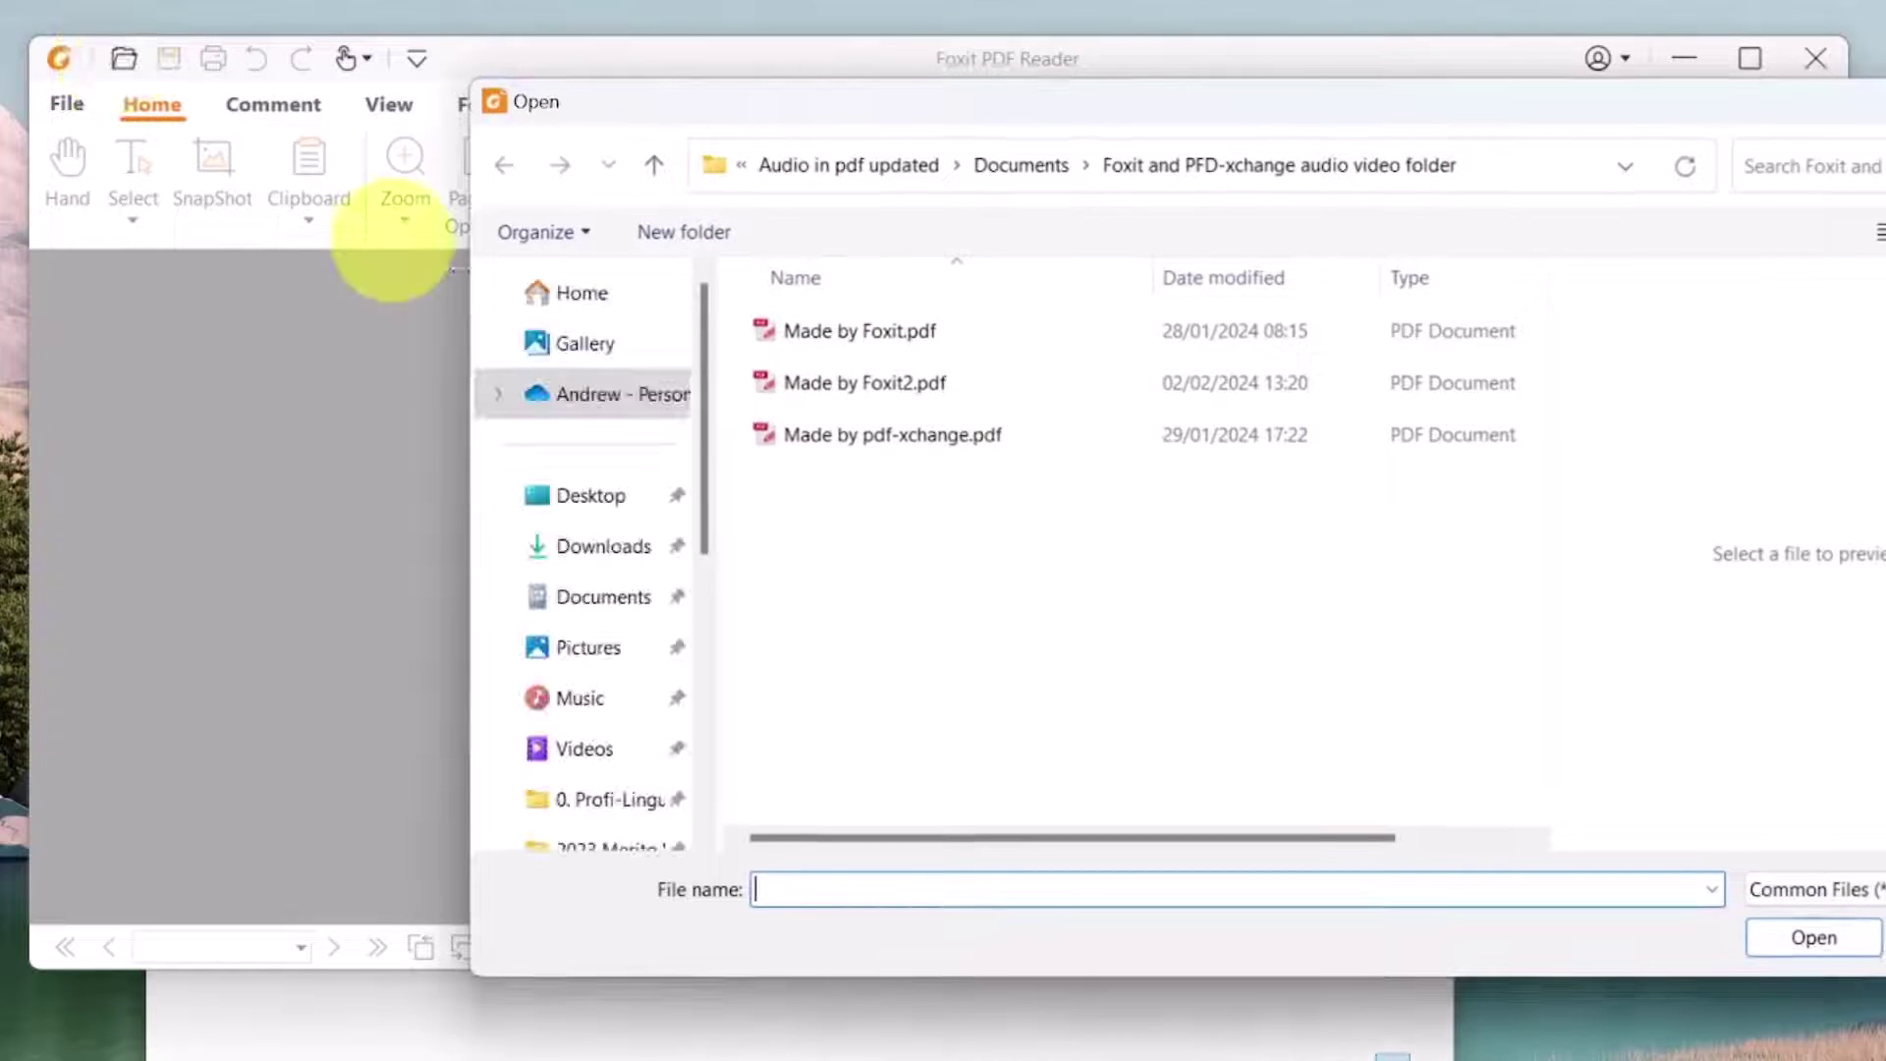
{"action": "double_click", "coordinate": [905, 383]}
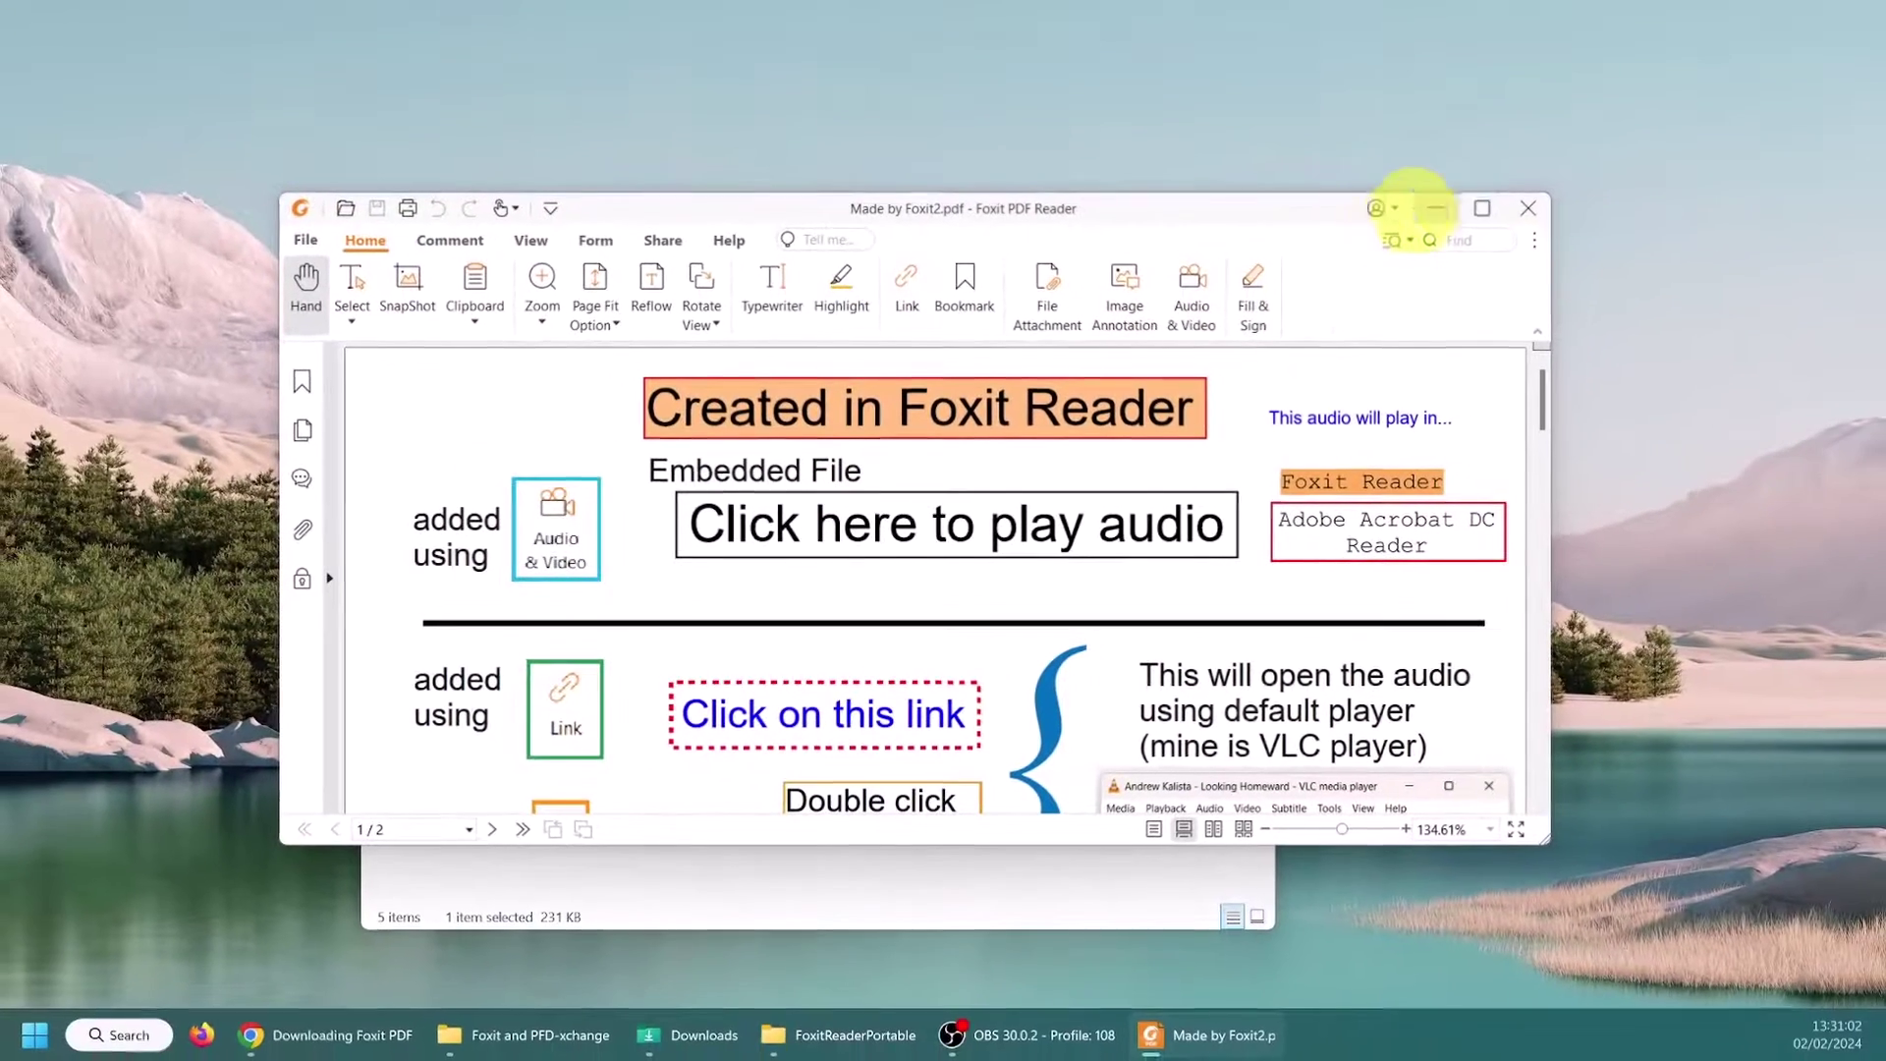
{"action": "left_click", "coordinate": [1482, 208]}
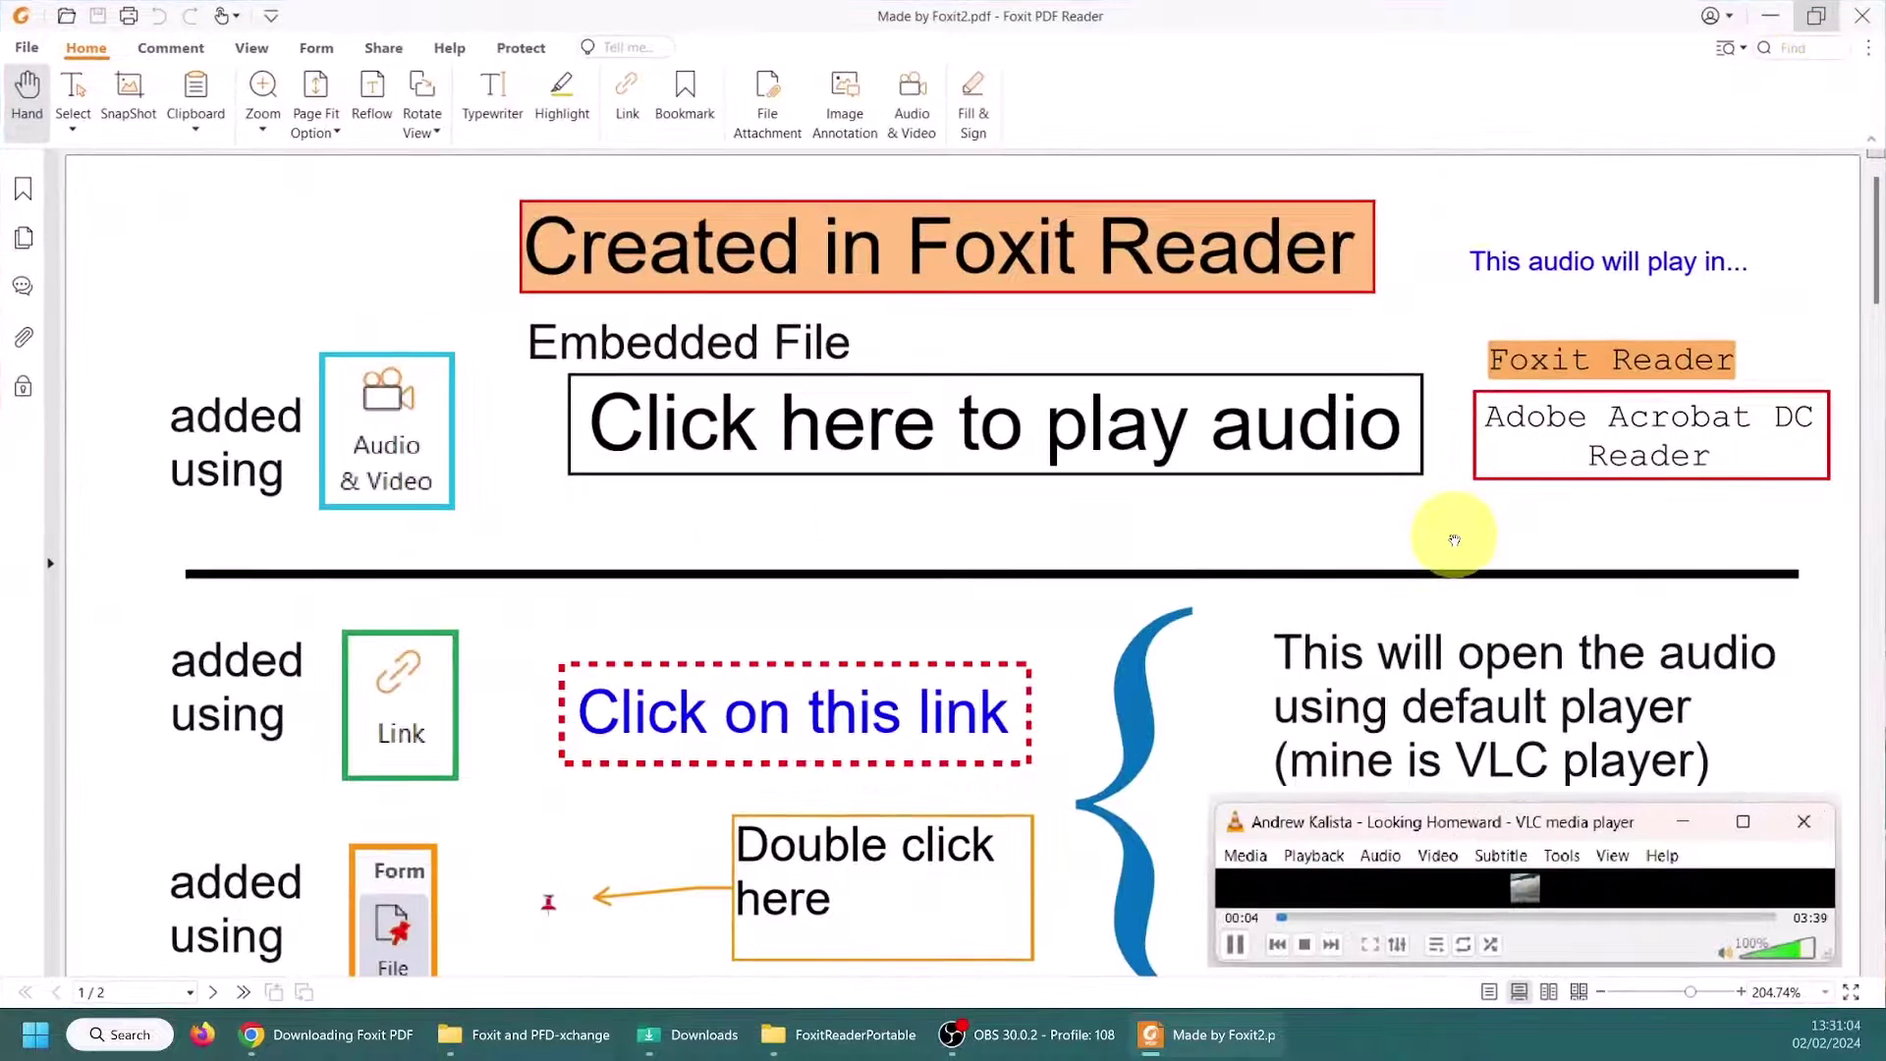
{"action": "left_click", "coordinate": [1577, 992]}
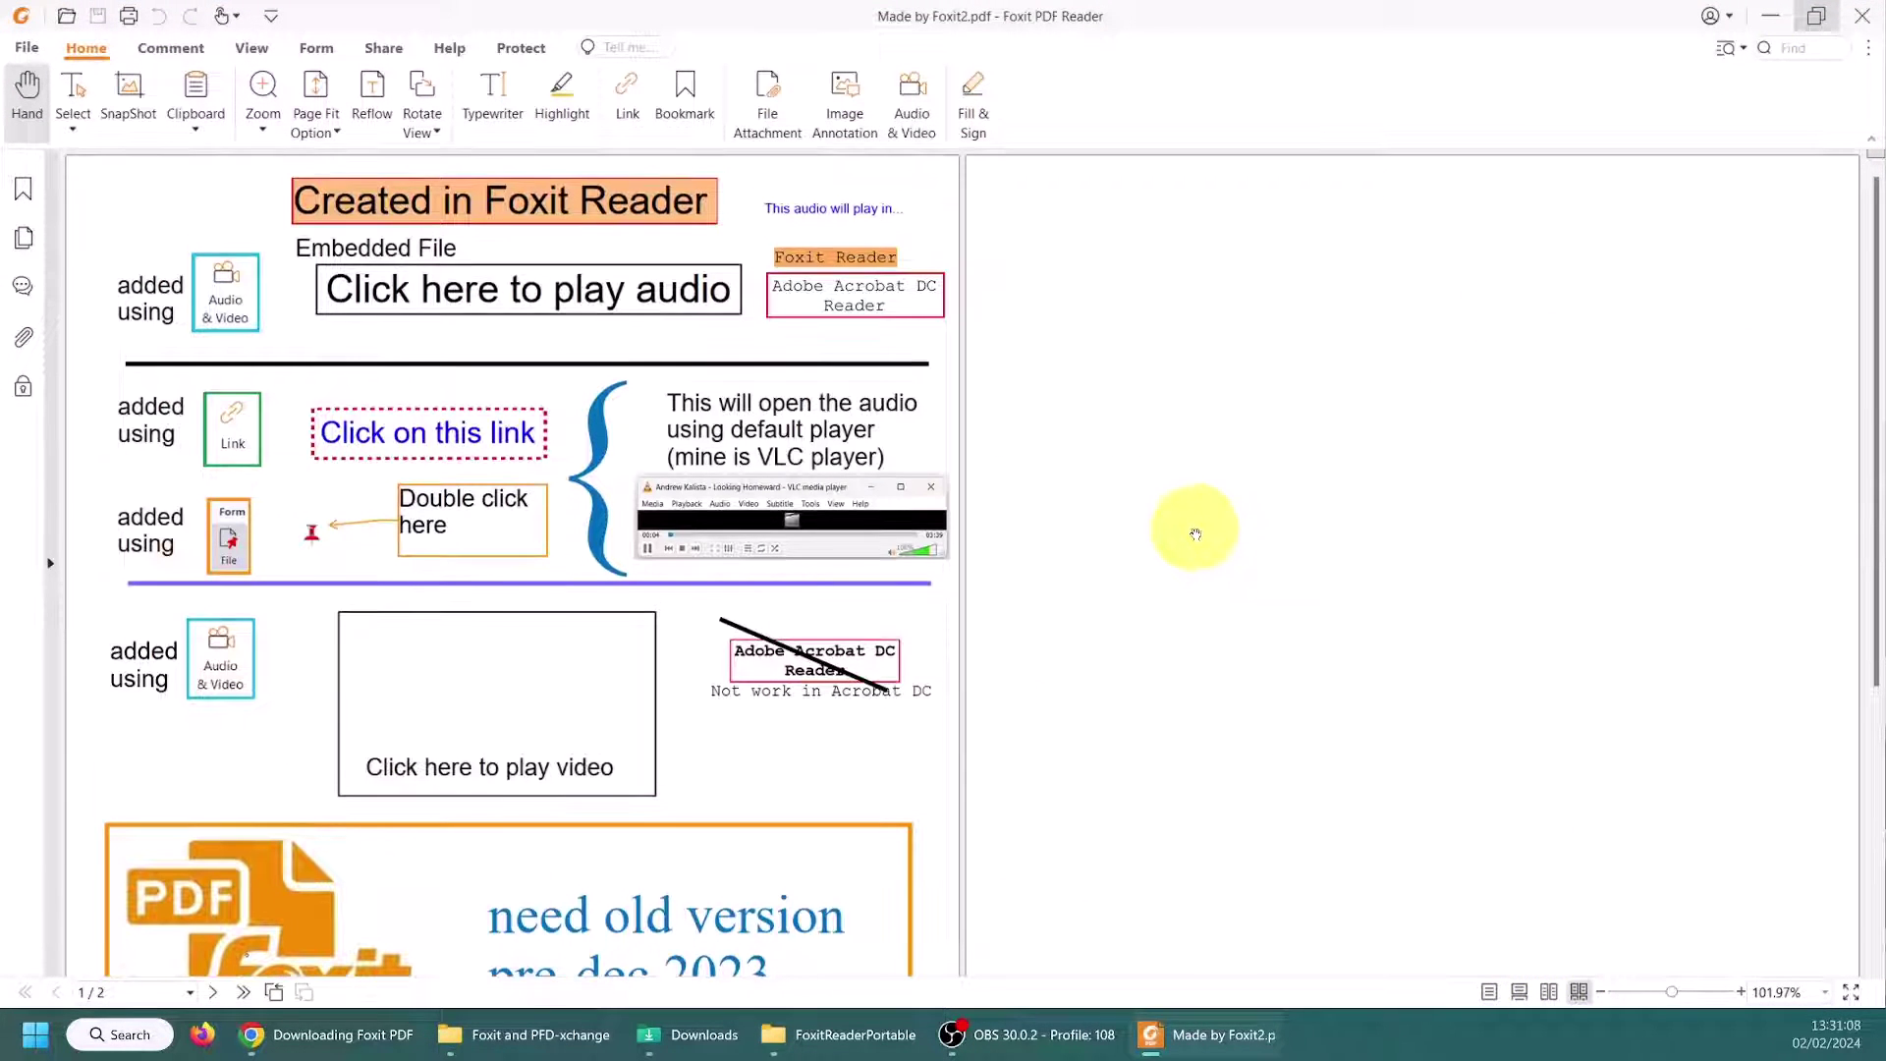
{"action": "scroll", "coordinate": [1197, 263], "scroll_direction": "up", "scroll_amount": 2}
{"action": "scroll", "coordinate": [1196, 263], "scroll_direction": "down", "scroll_amount": 2}
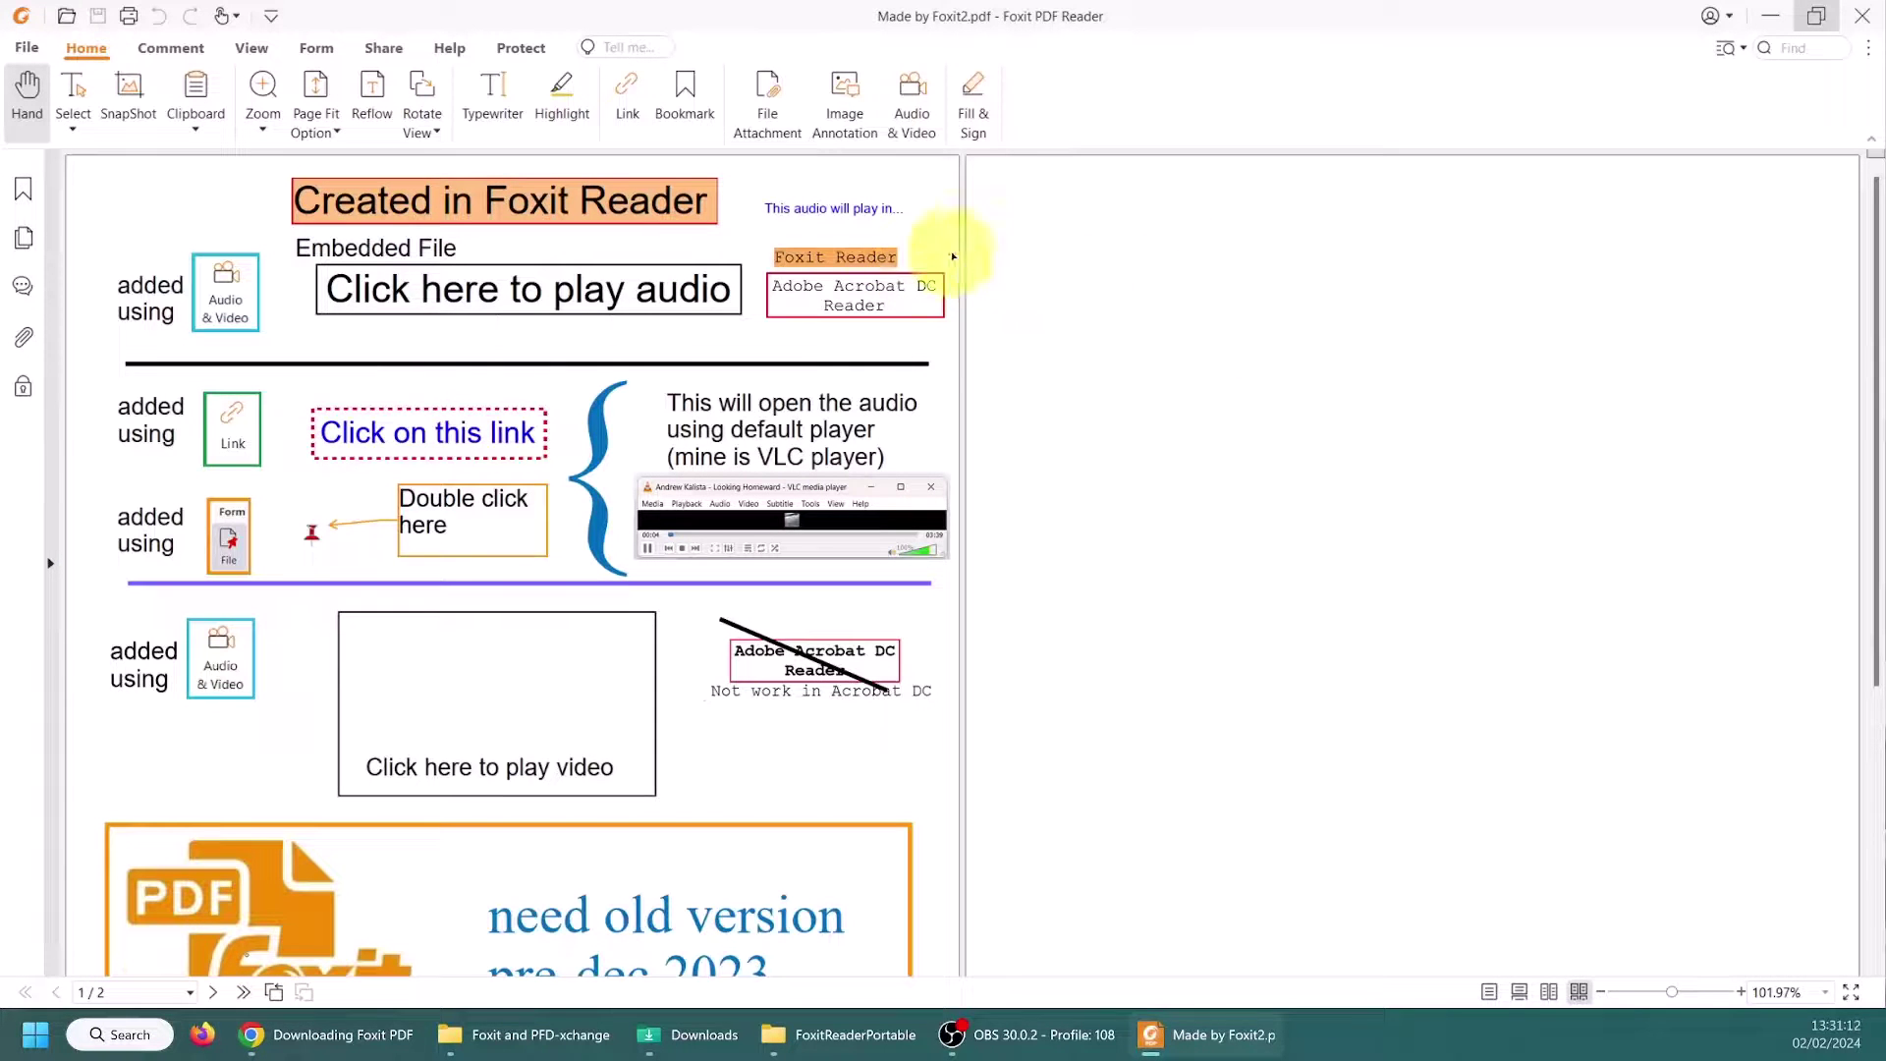
Step: Draw an audio box on the blank page embedding '01 - Looking Homeward.mp3' with Show Player checked
{"action": "left_click", "coordinate": [910, 95]}
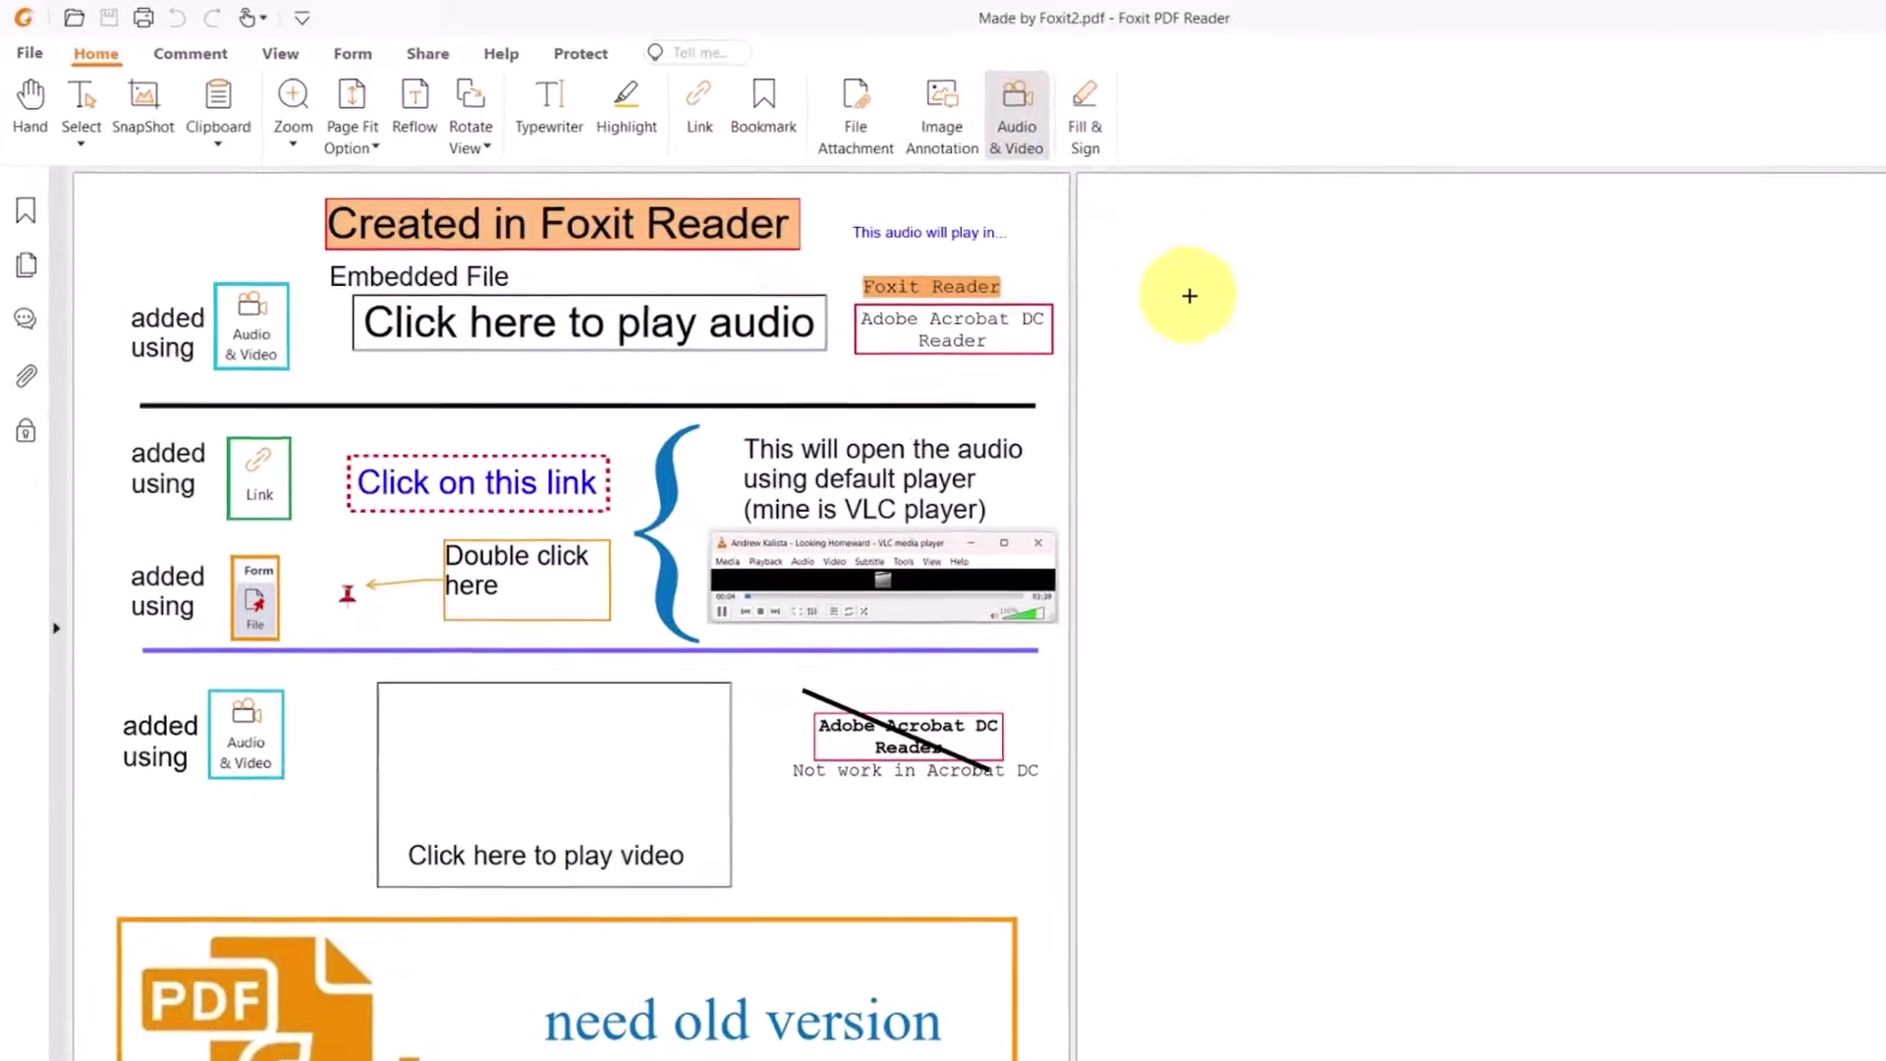
{"action": "left_click_drag", "start_coordinate": [1085, 272], "coordinate": [1468, 327]}
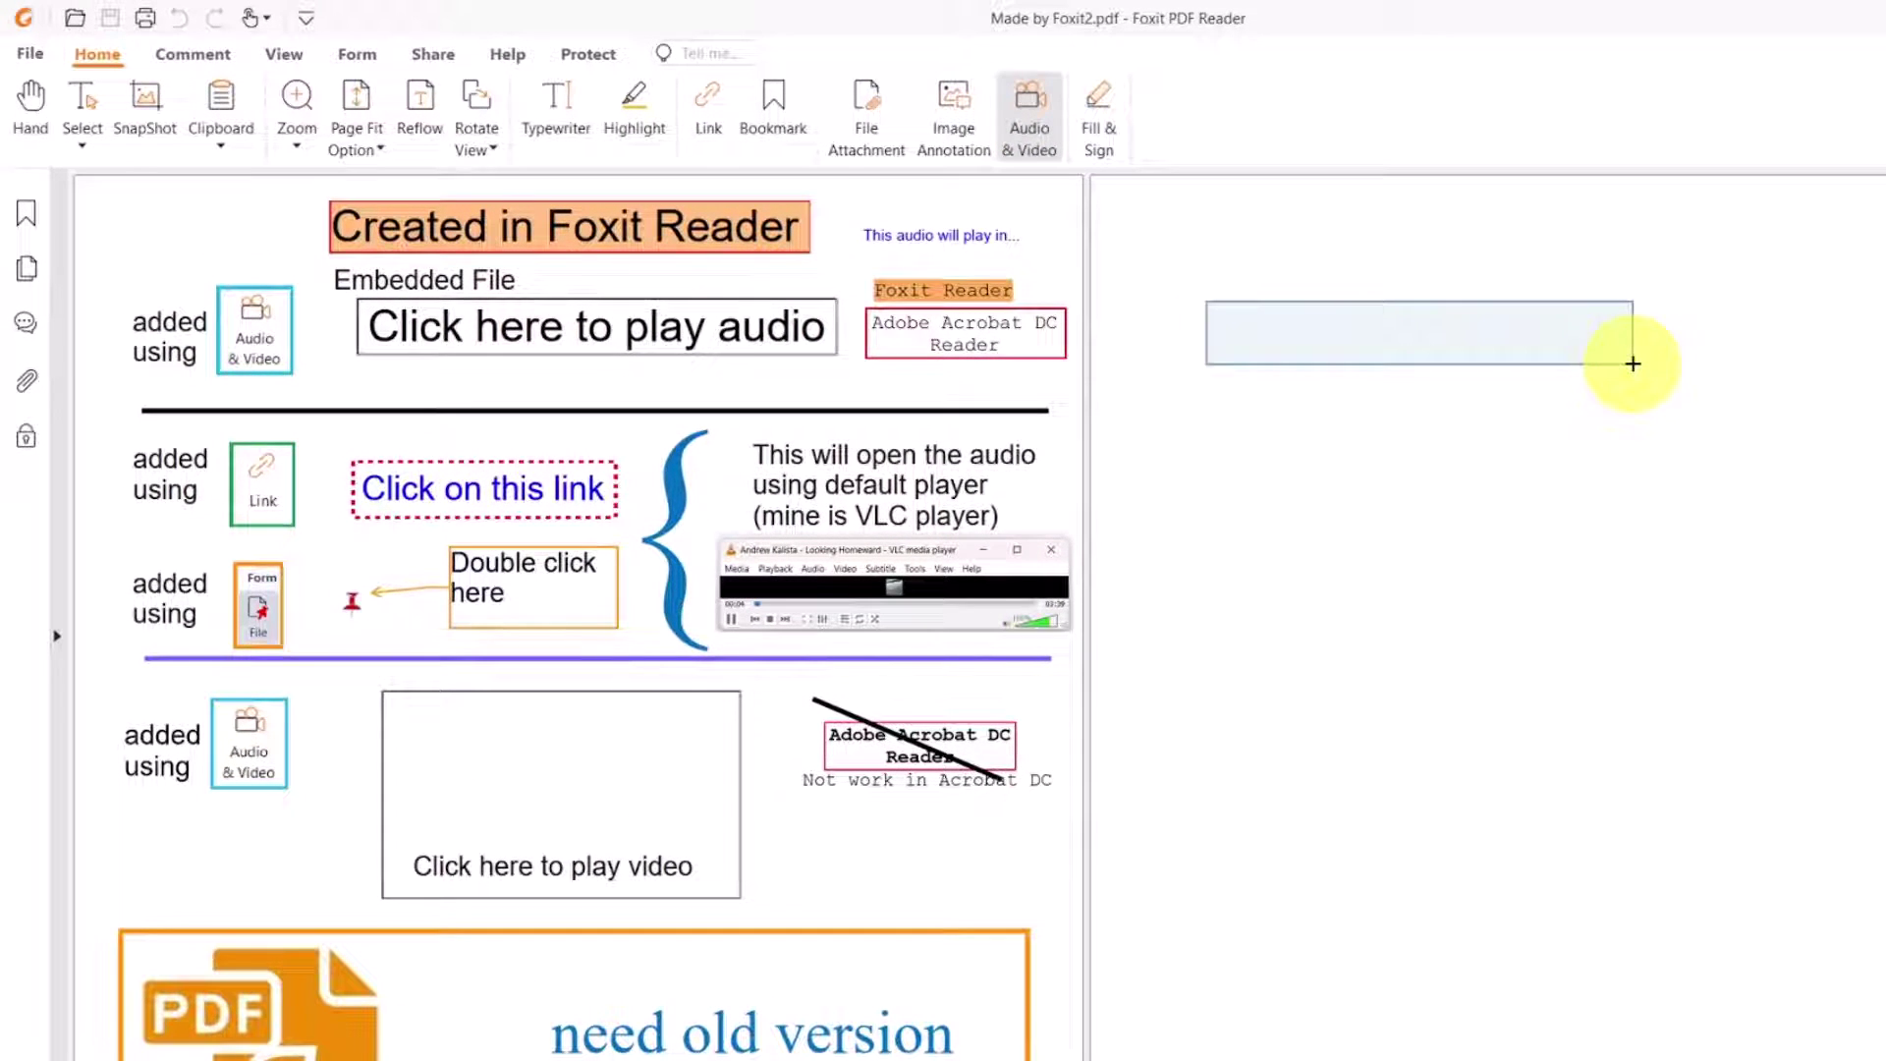
{"action": "left_click_drag", "start_coordinate": [1639, 364], "coordinate": [1628, 366]}
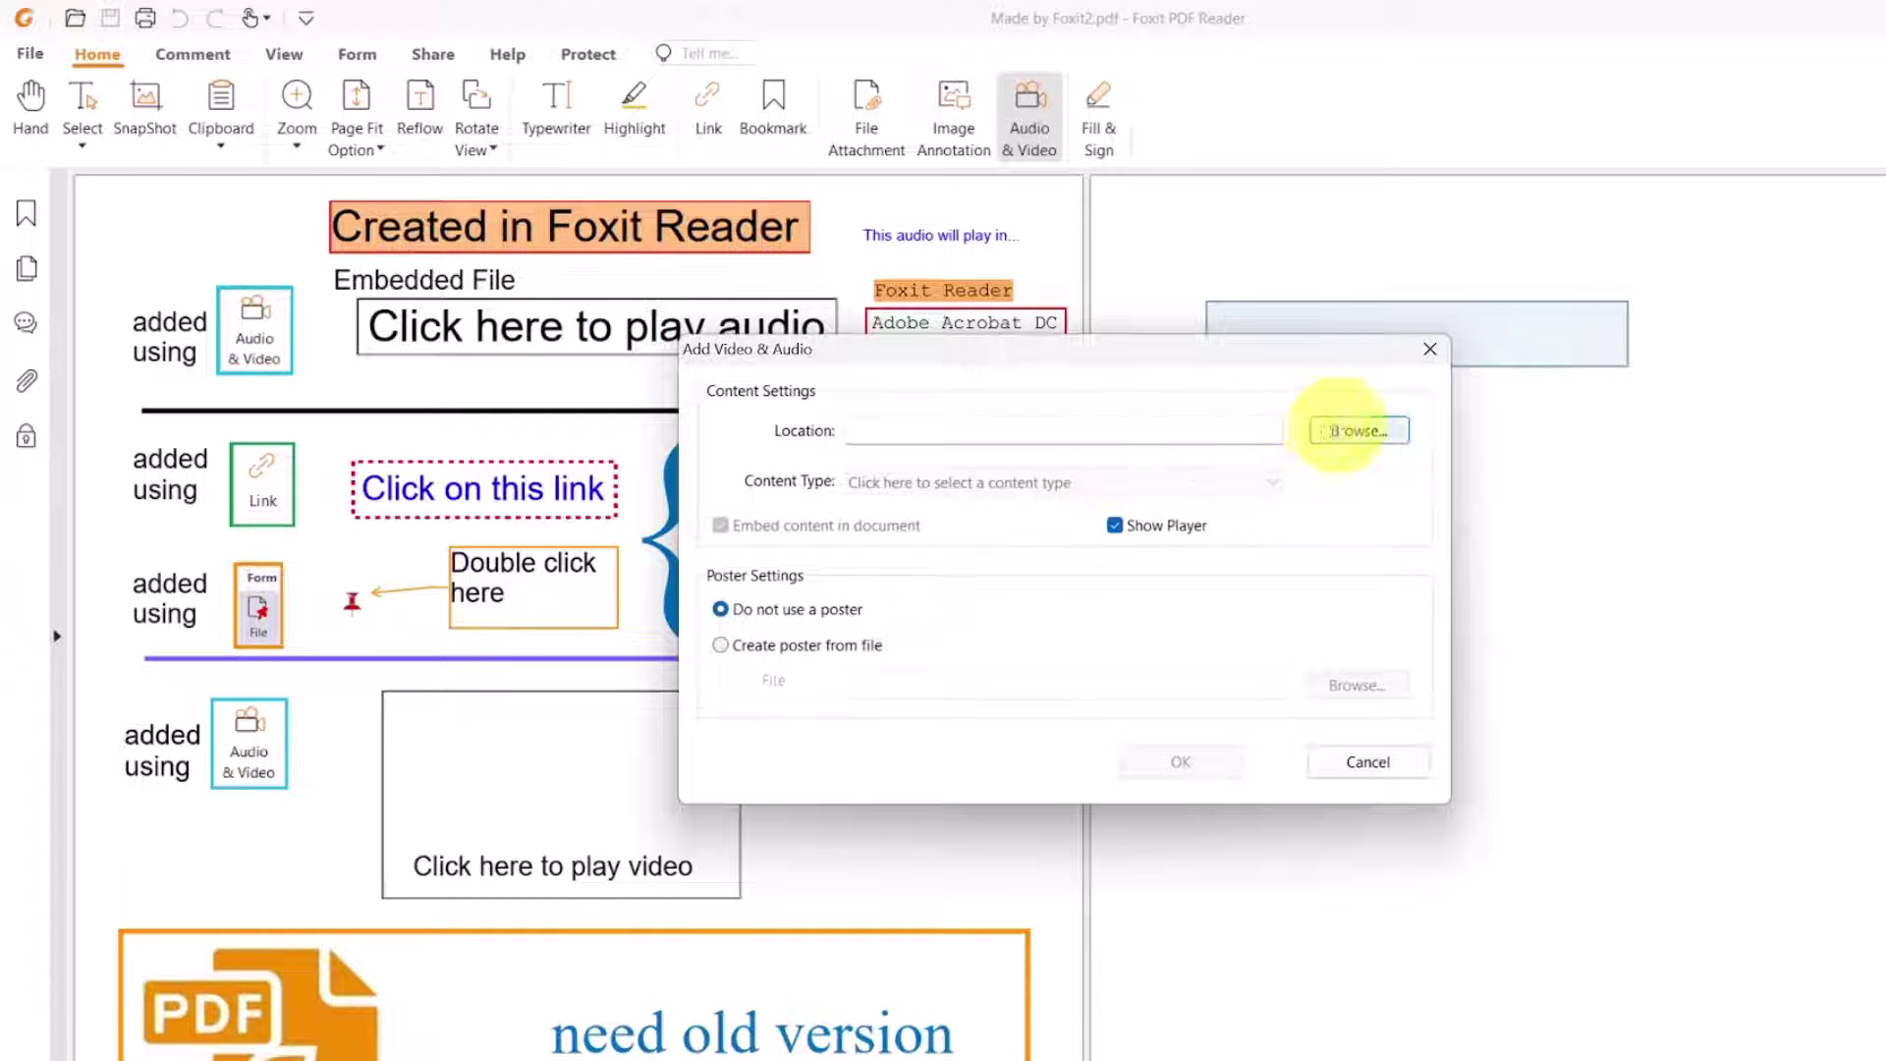
{"action": "left_click", "coordinate": [1342, 432]}
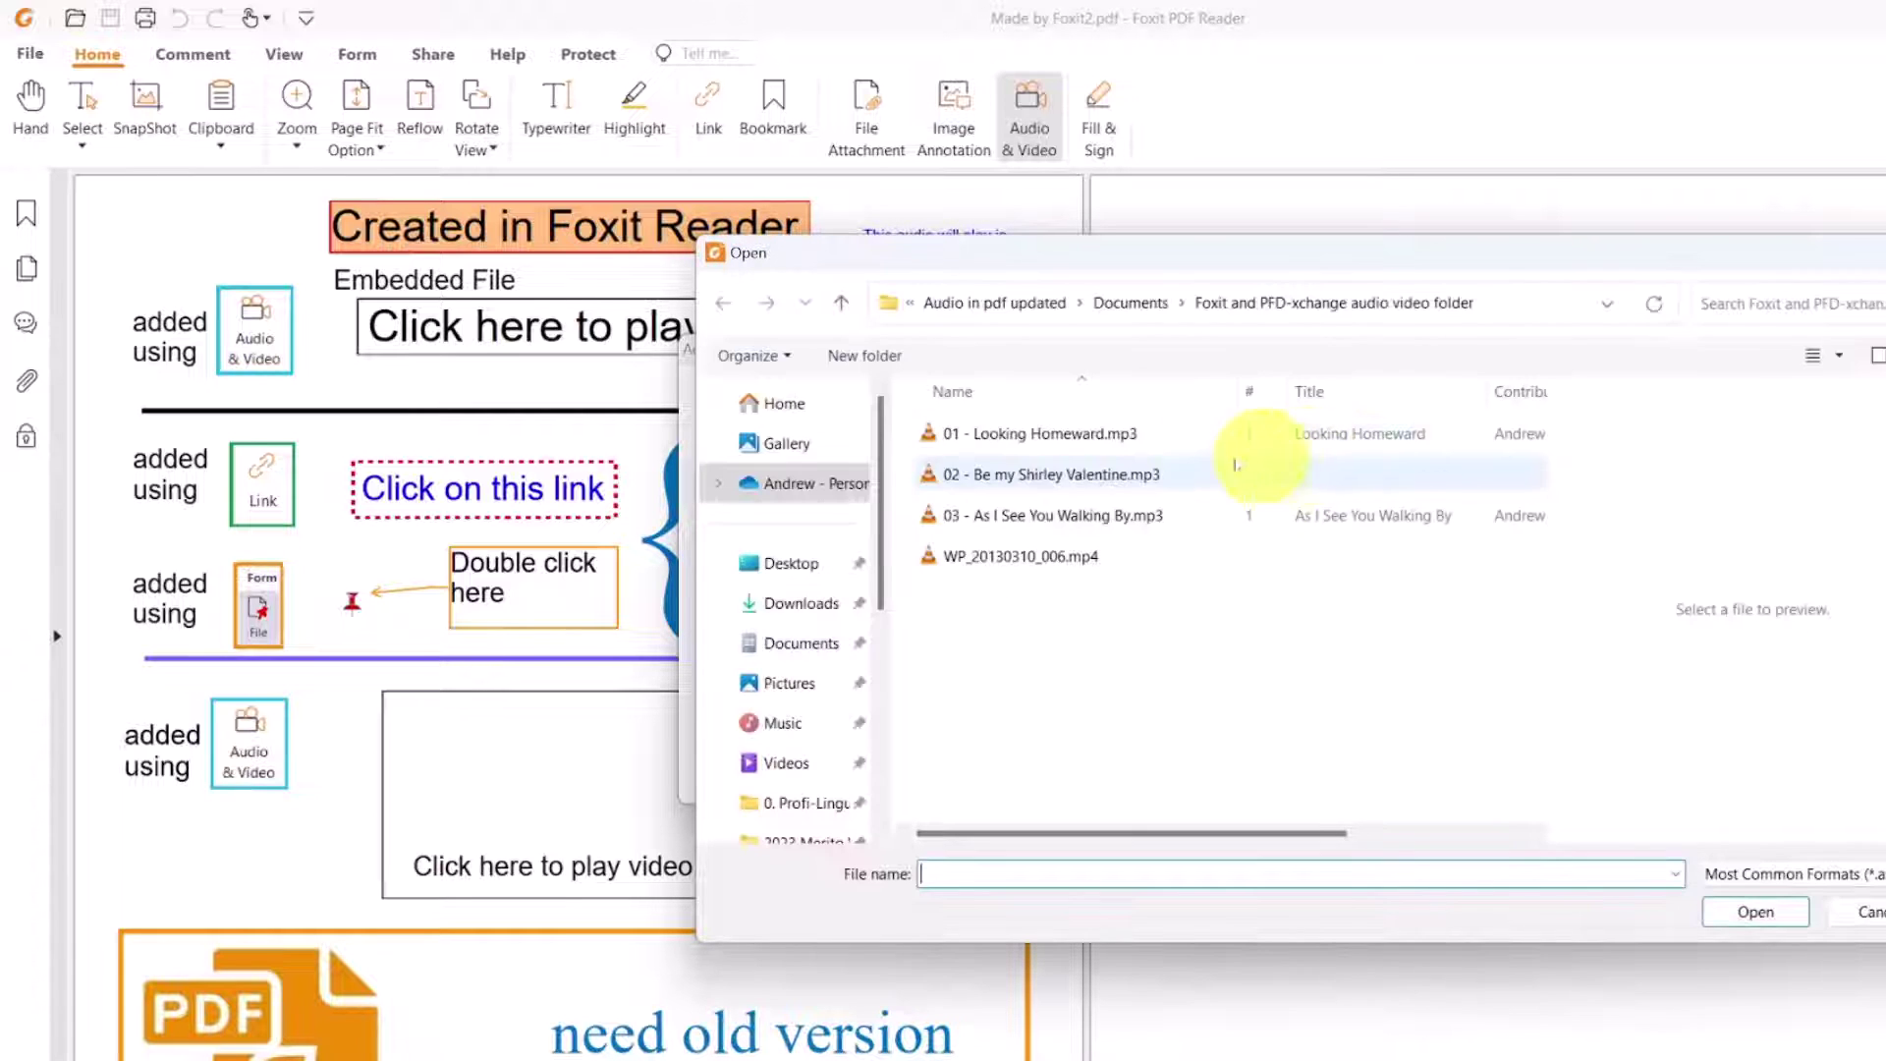
{"action": "left_click", "coordinate": [1019, 435]}
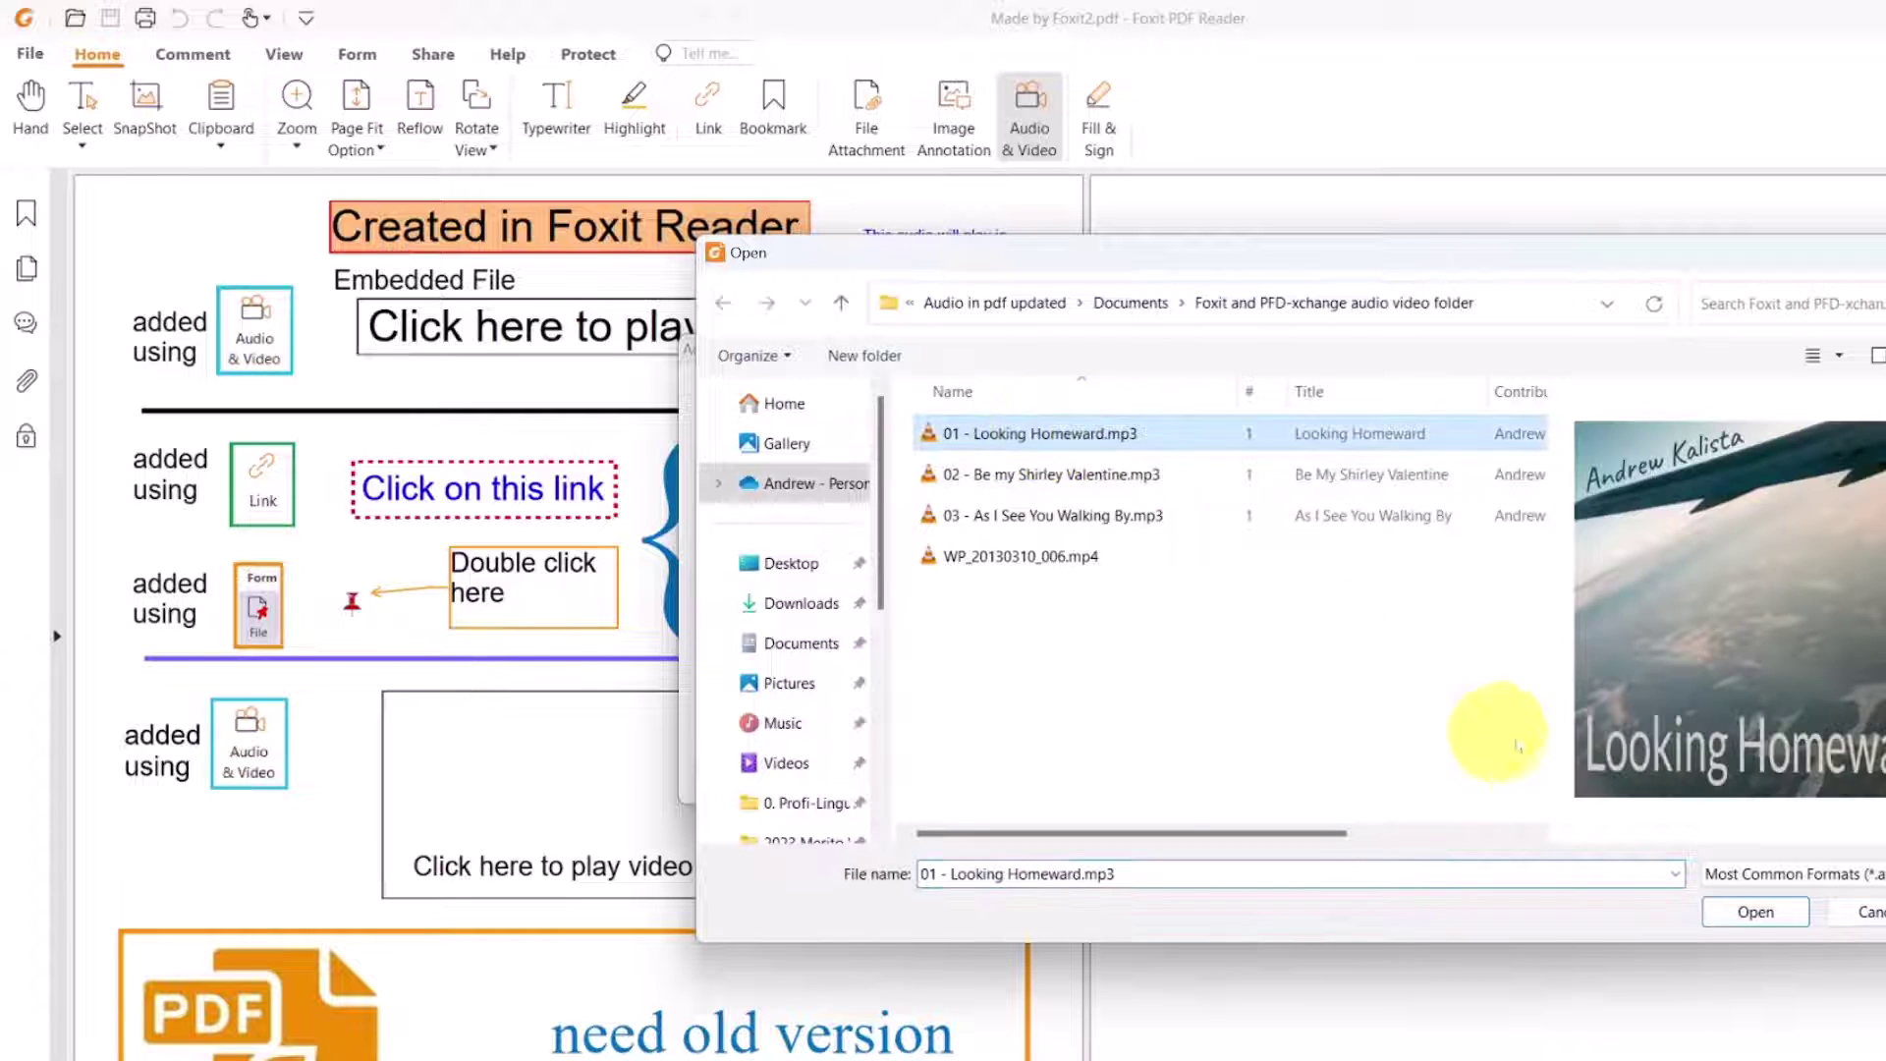
{"action": "left_click", "coordinate": [1751, 912]}
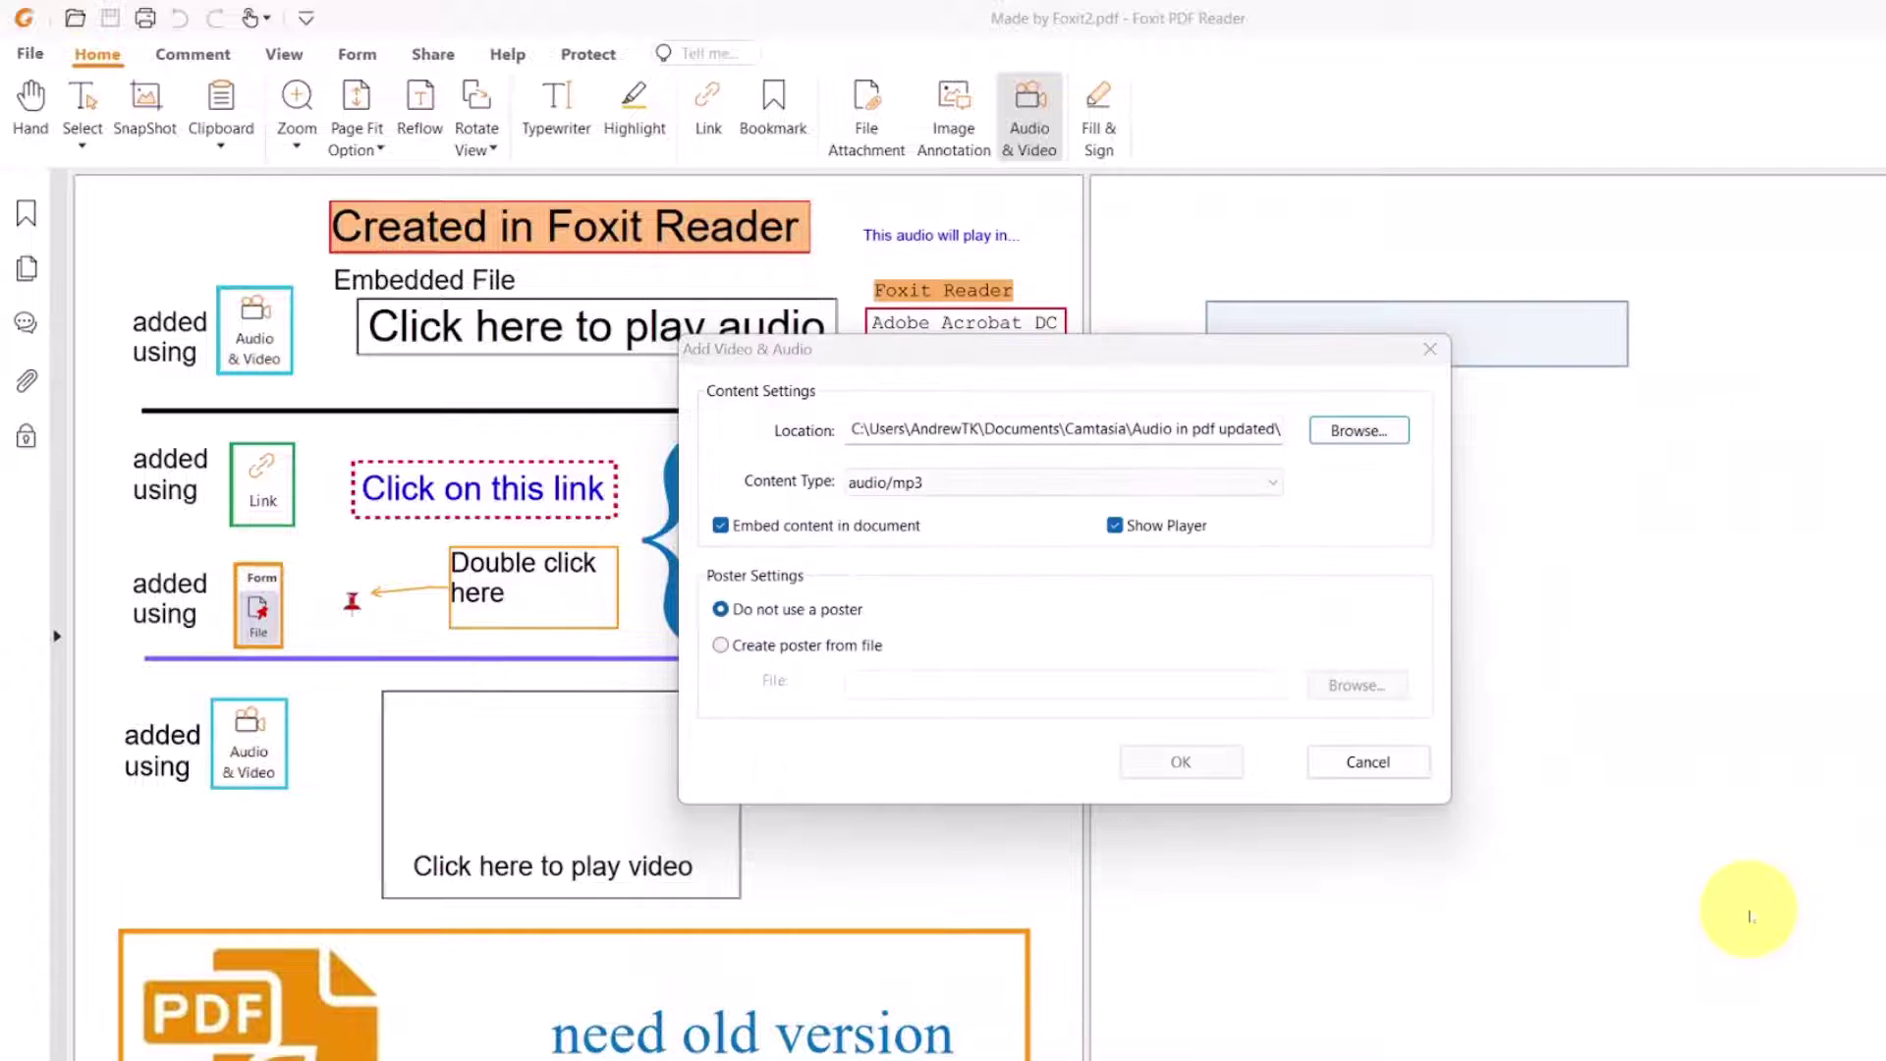
{"action": "left_click", "coordinate": [1118, 527]}
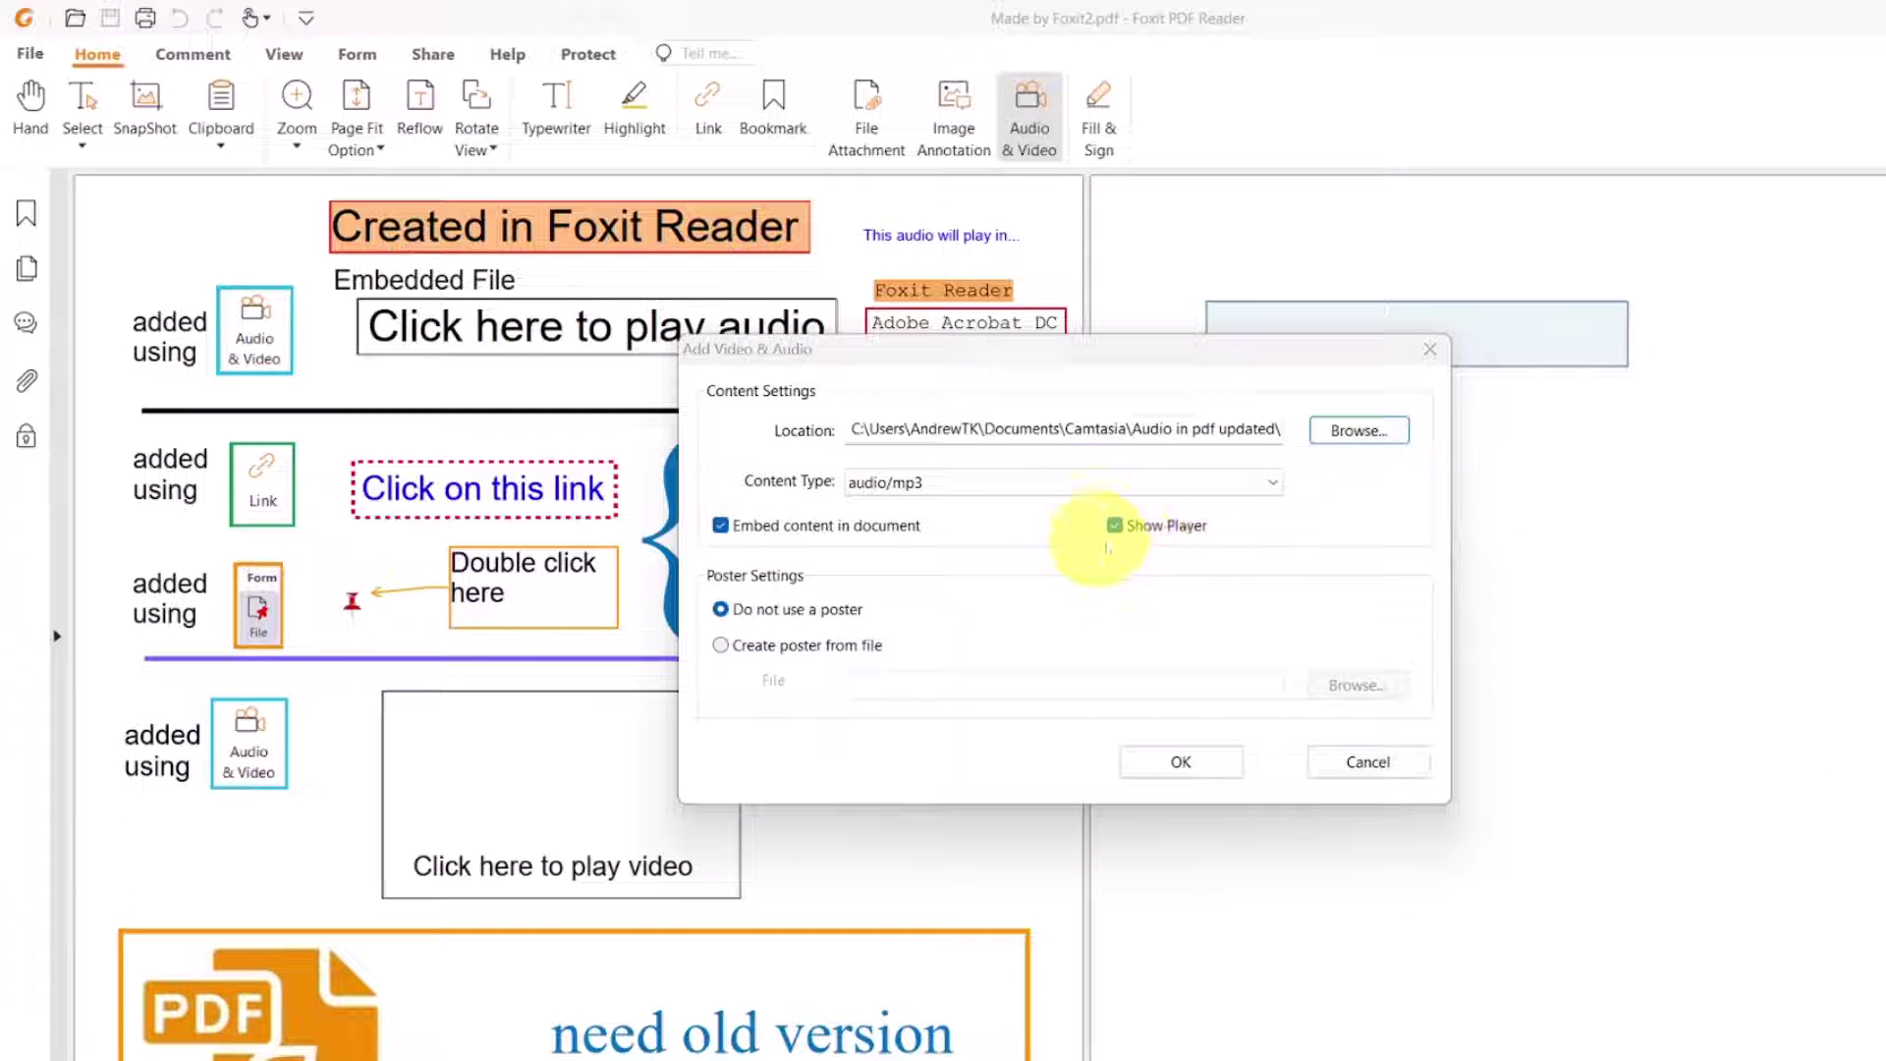
{"action": "left_click", "coordinate": [1174, 764]}
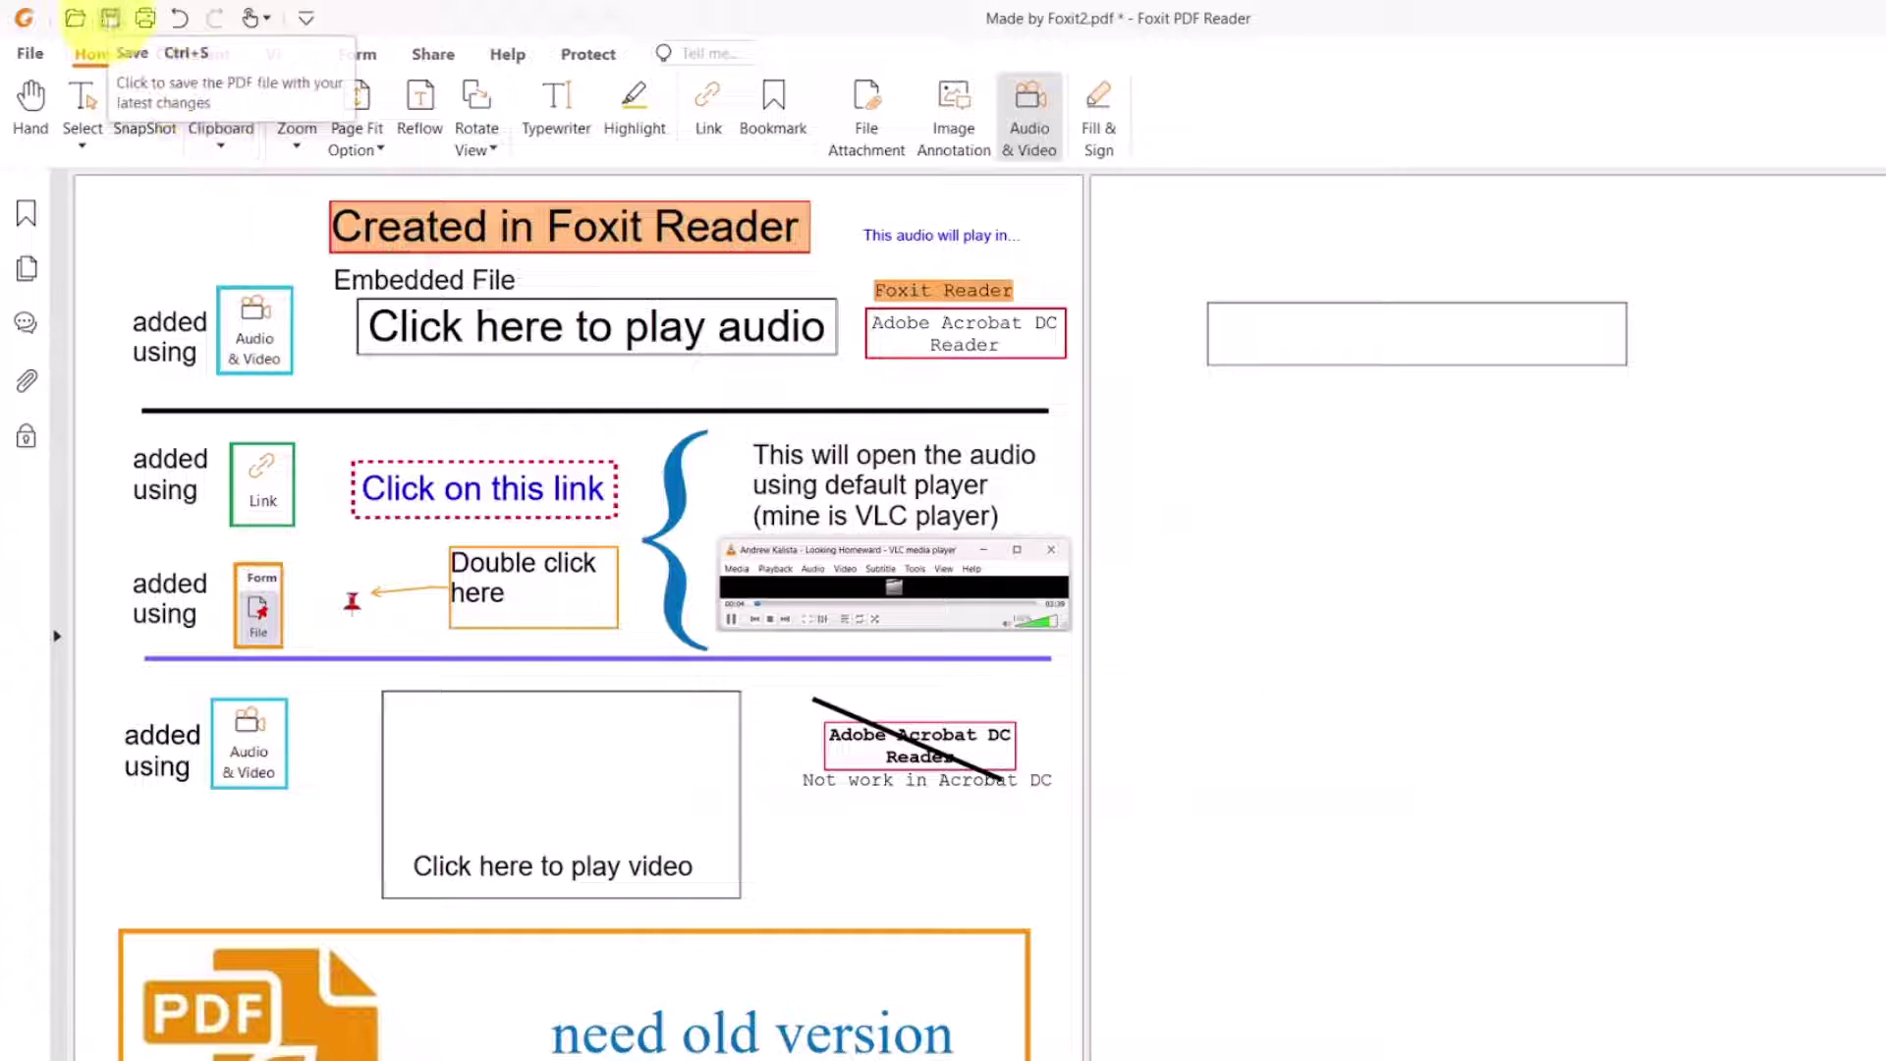
Step: Save the PDF, play the audio box with the Hand tool after trusting the document once, then stop it
{"action": "left_click", "coordinate": [110, 18]}
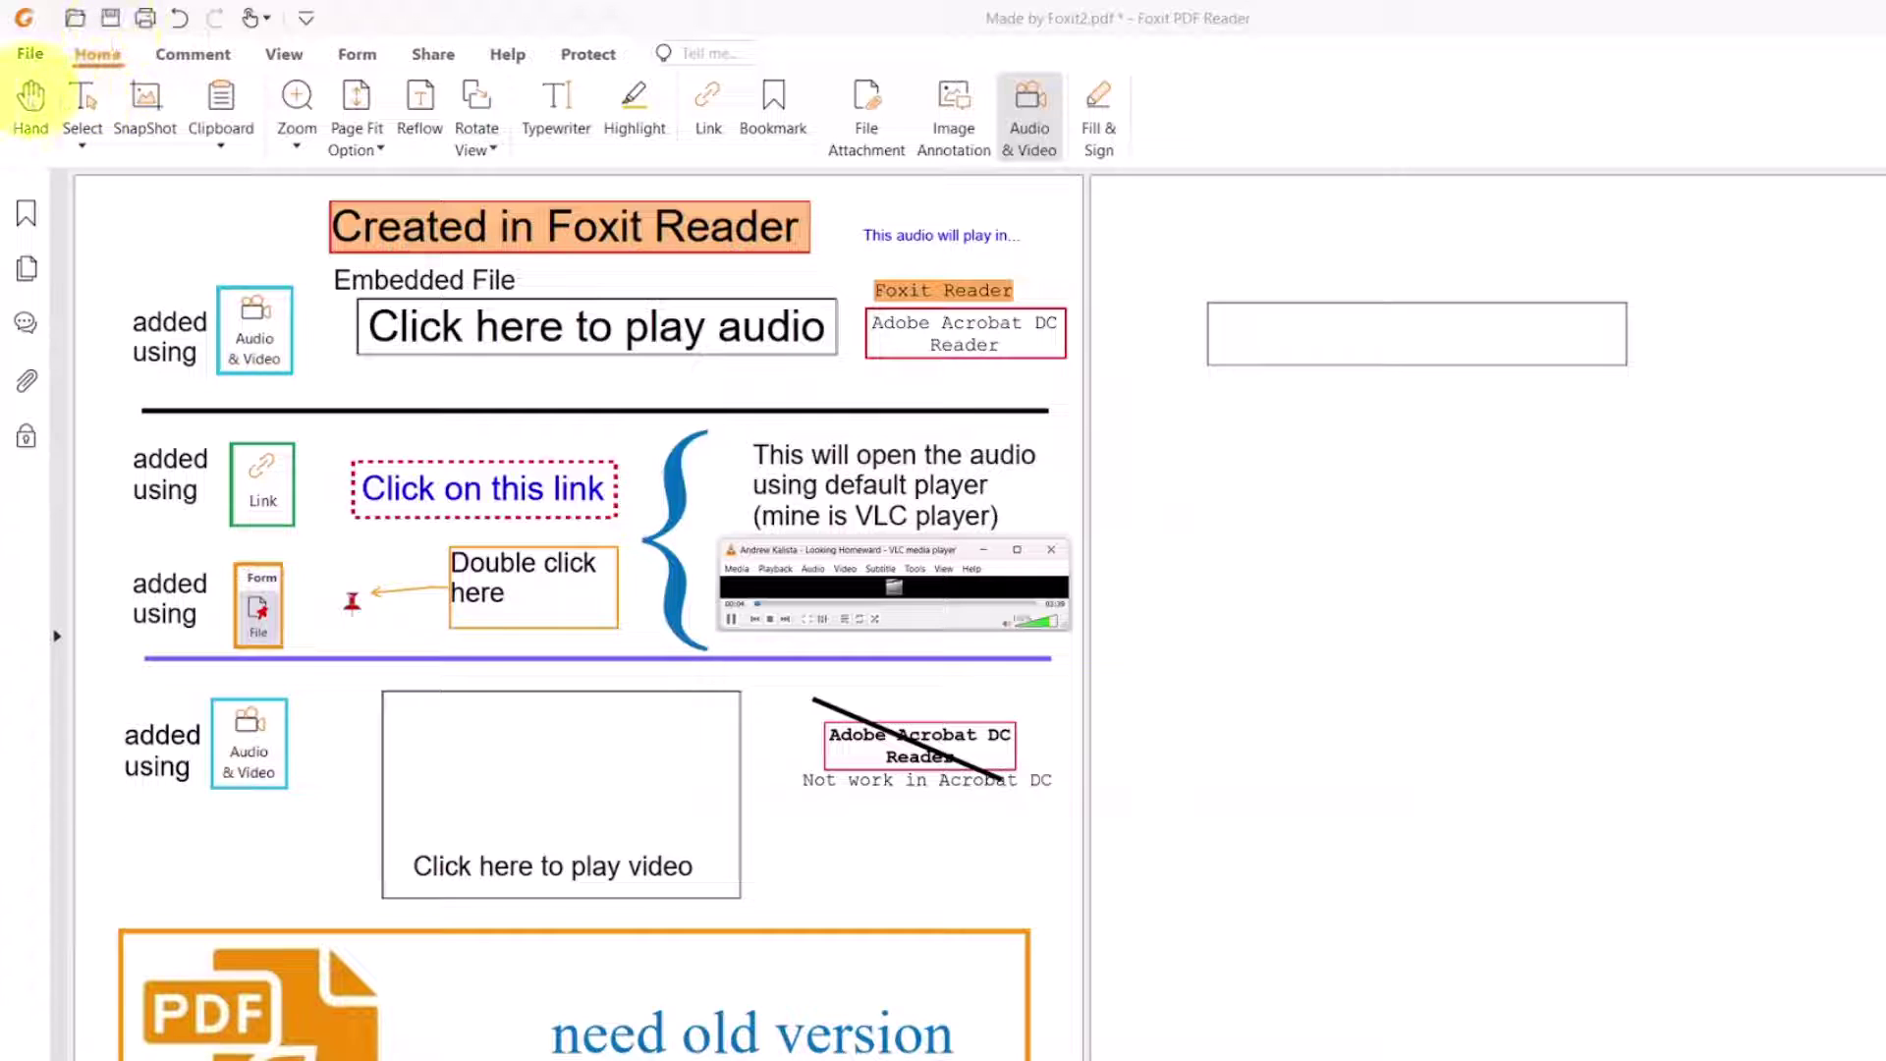
{"action": "left_click", "coordinate": [29, 98]}
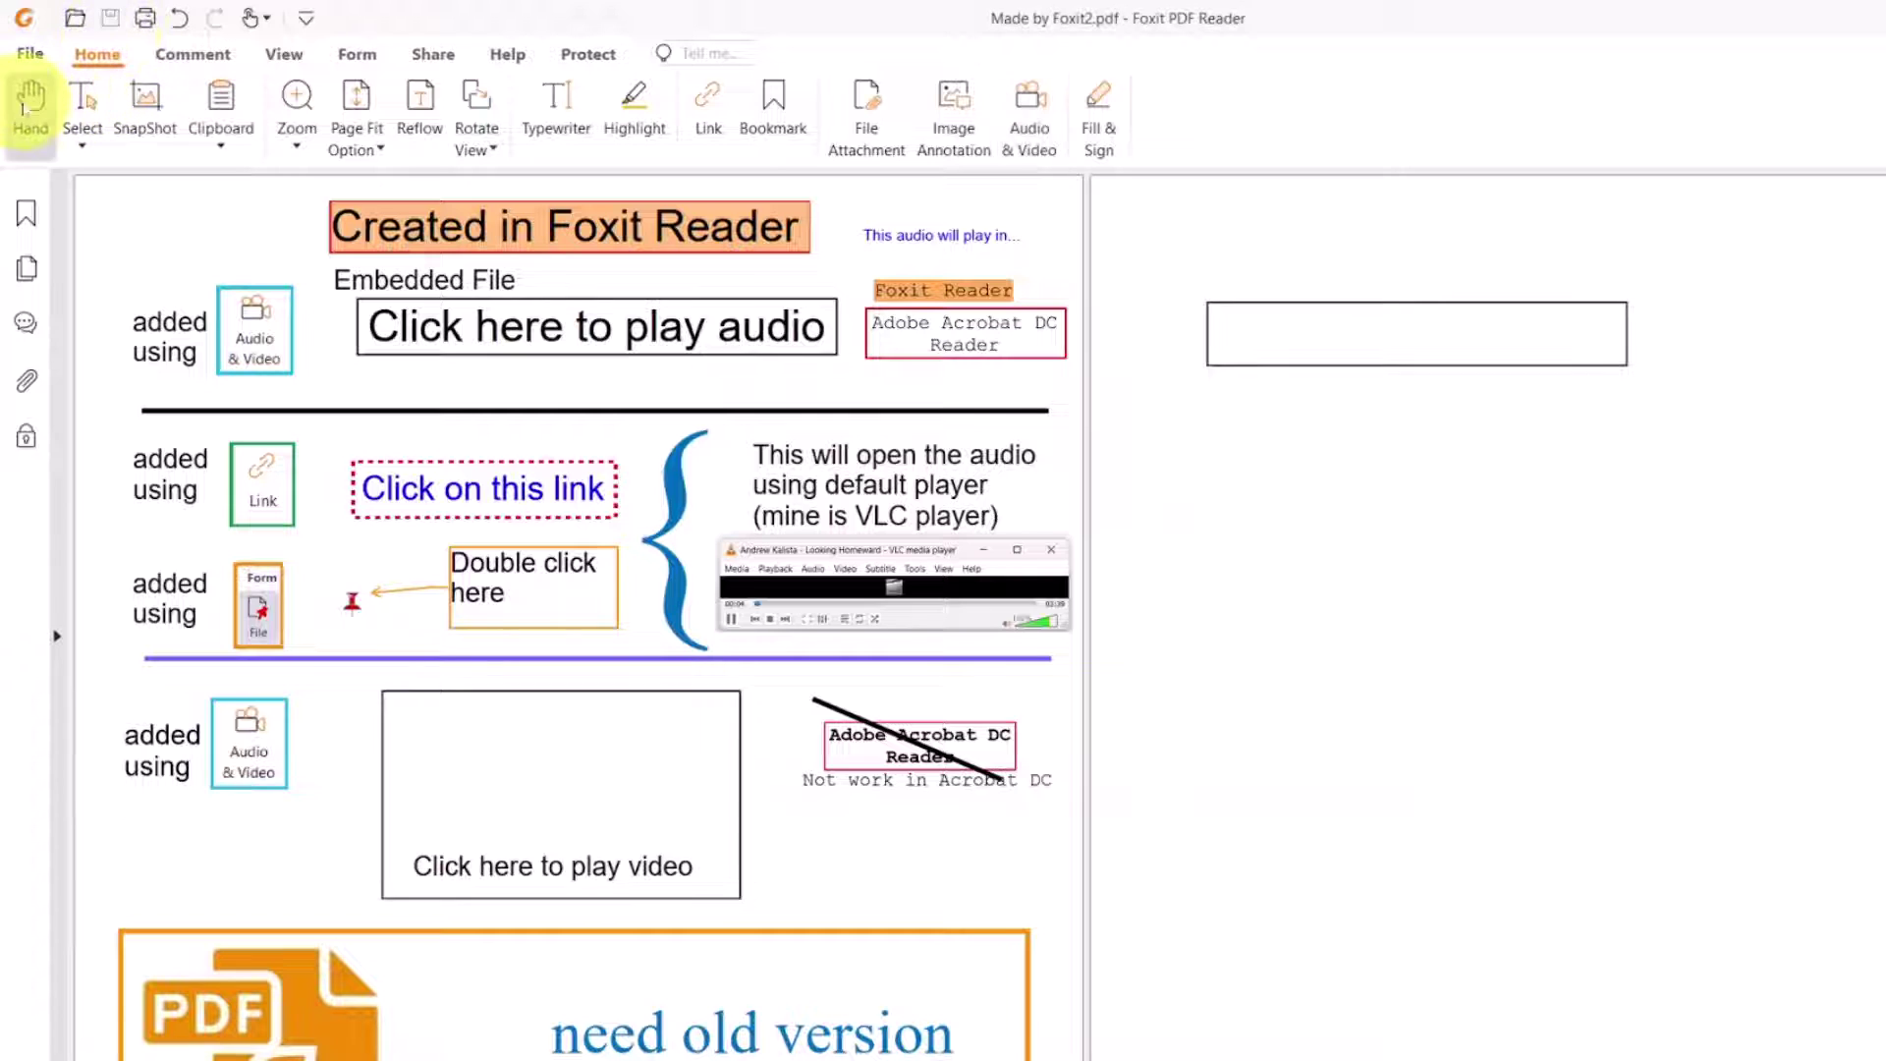
{"action": "left_click", "coordinate": [1251, 342]}
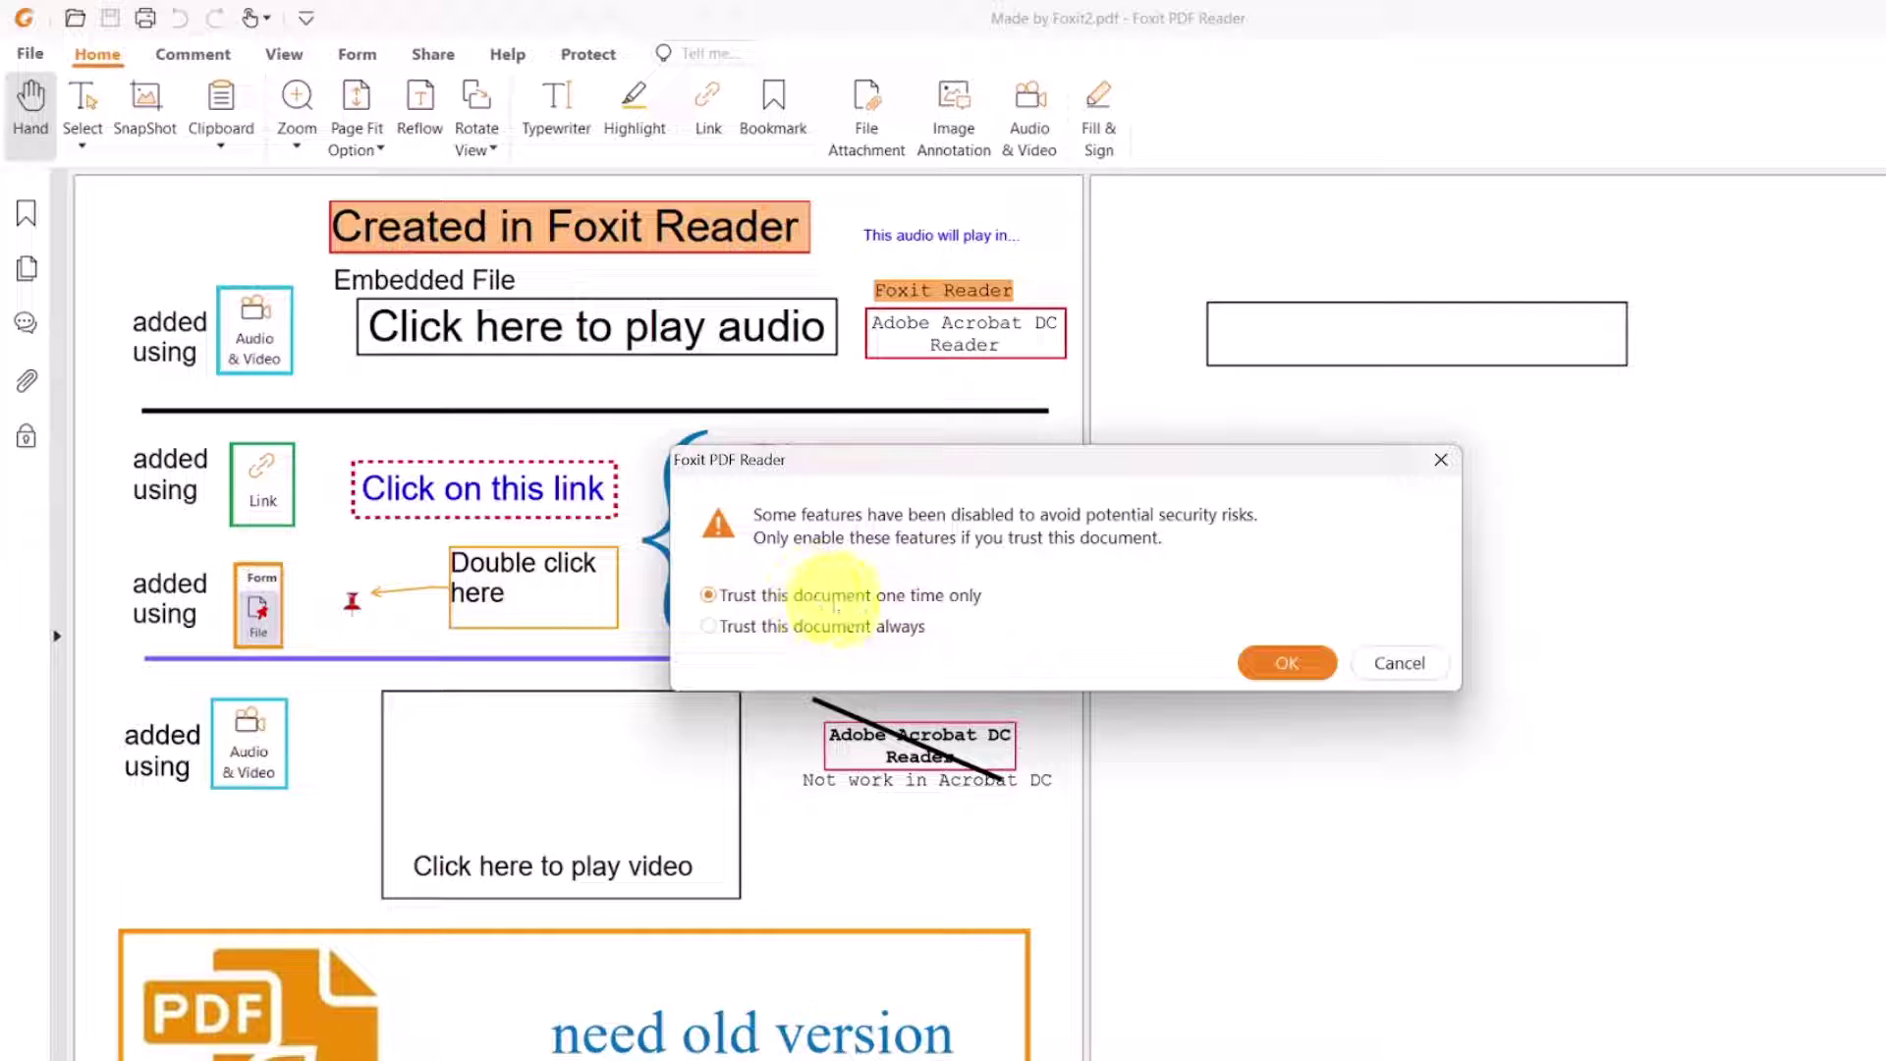
{"action": "left_click", "coordinate": [1286, 662]}
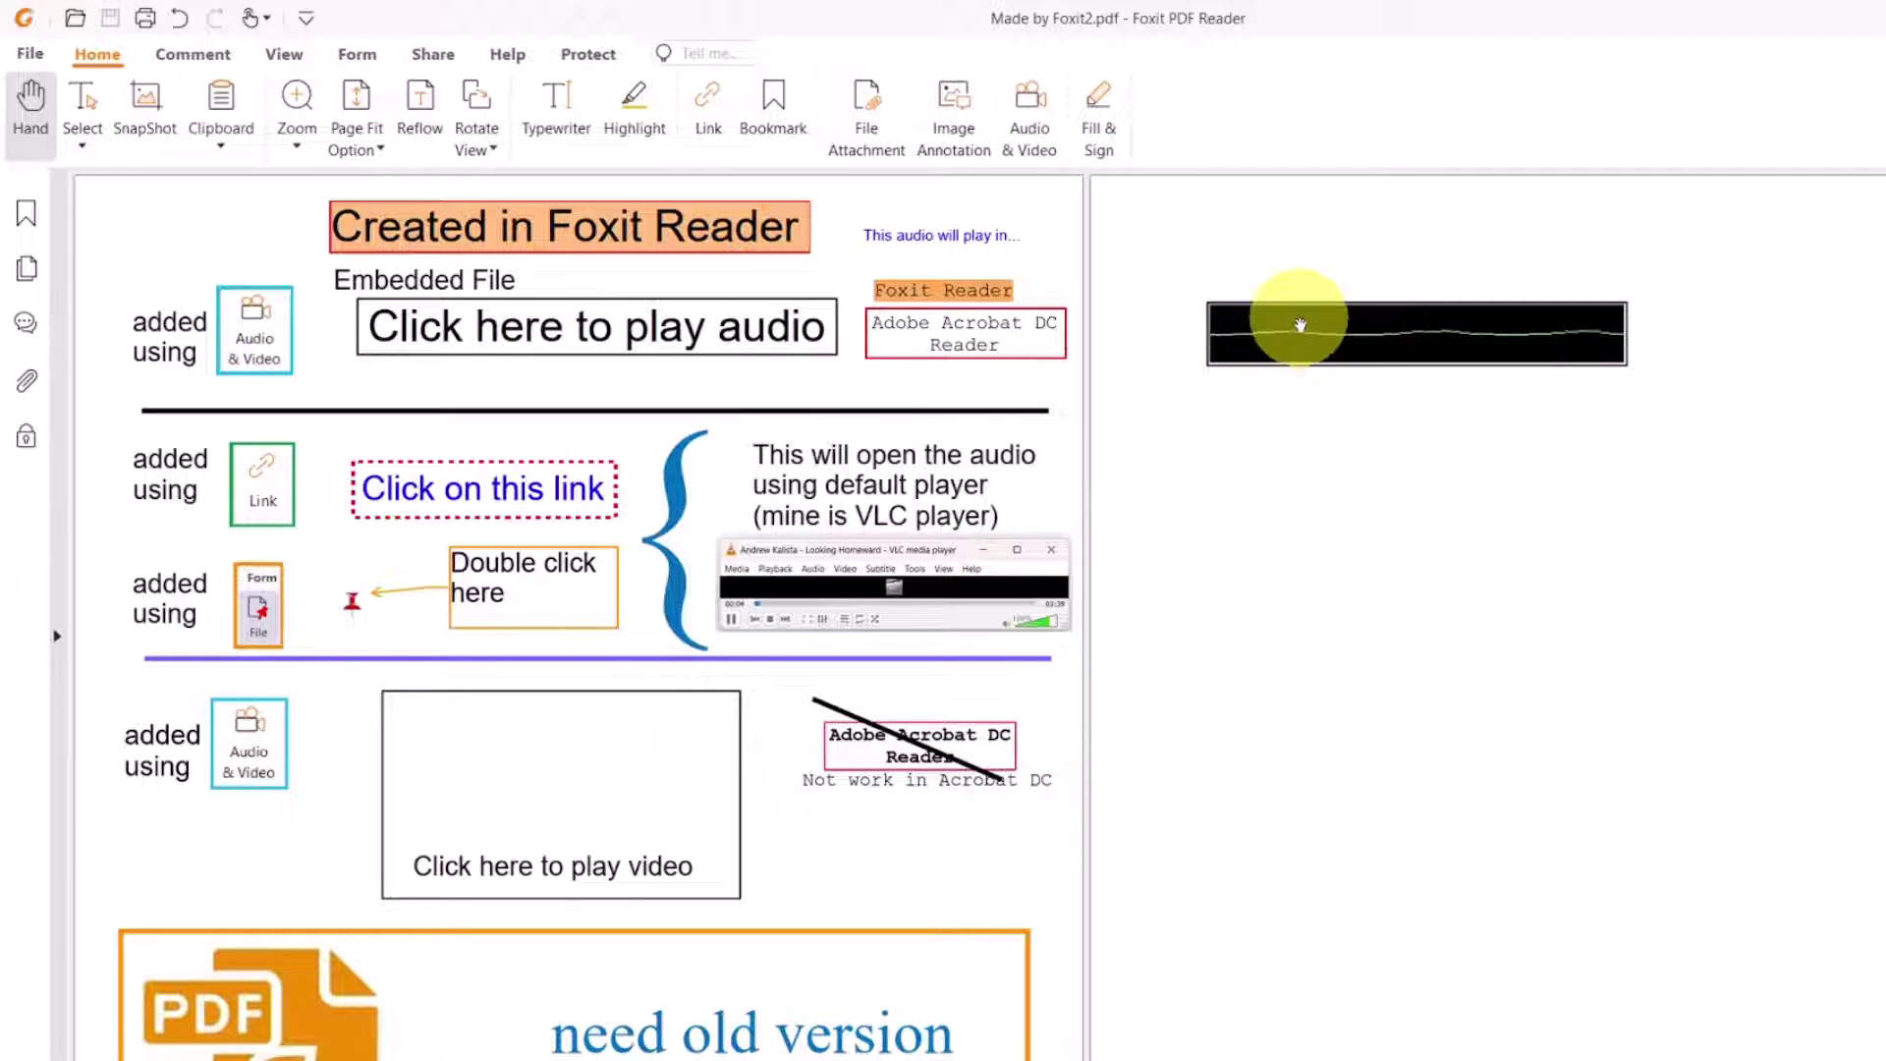
{"action": "right_click", "coordinate": [1297, 325]}
{"action": "left_click", "coordinate": [1321, 339]}
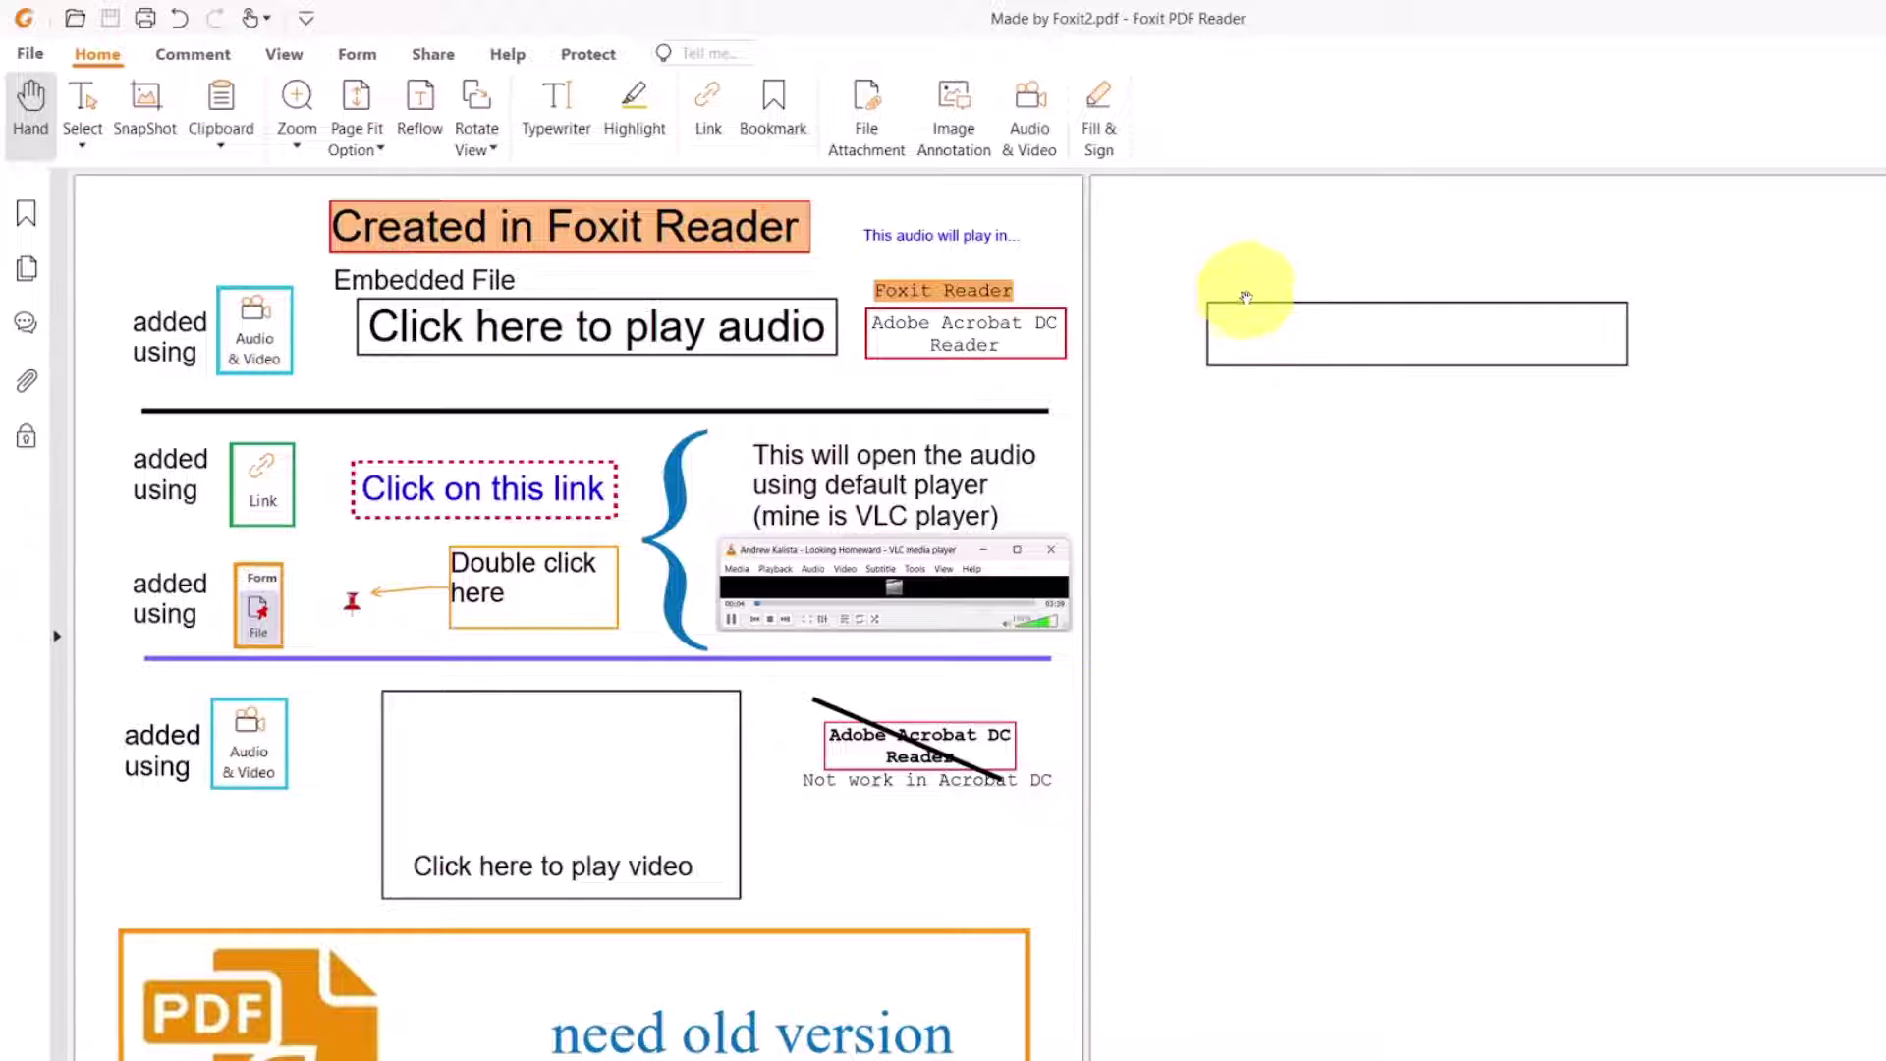
{"action": "left_click", "coordinate": [1029, 96]}
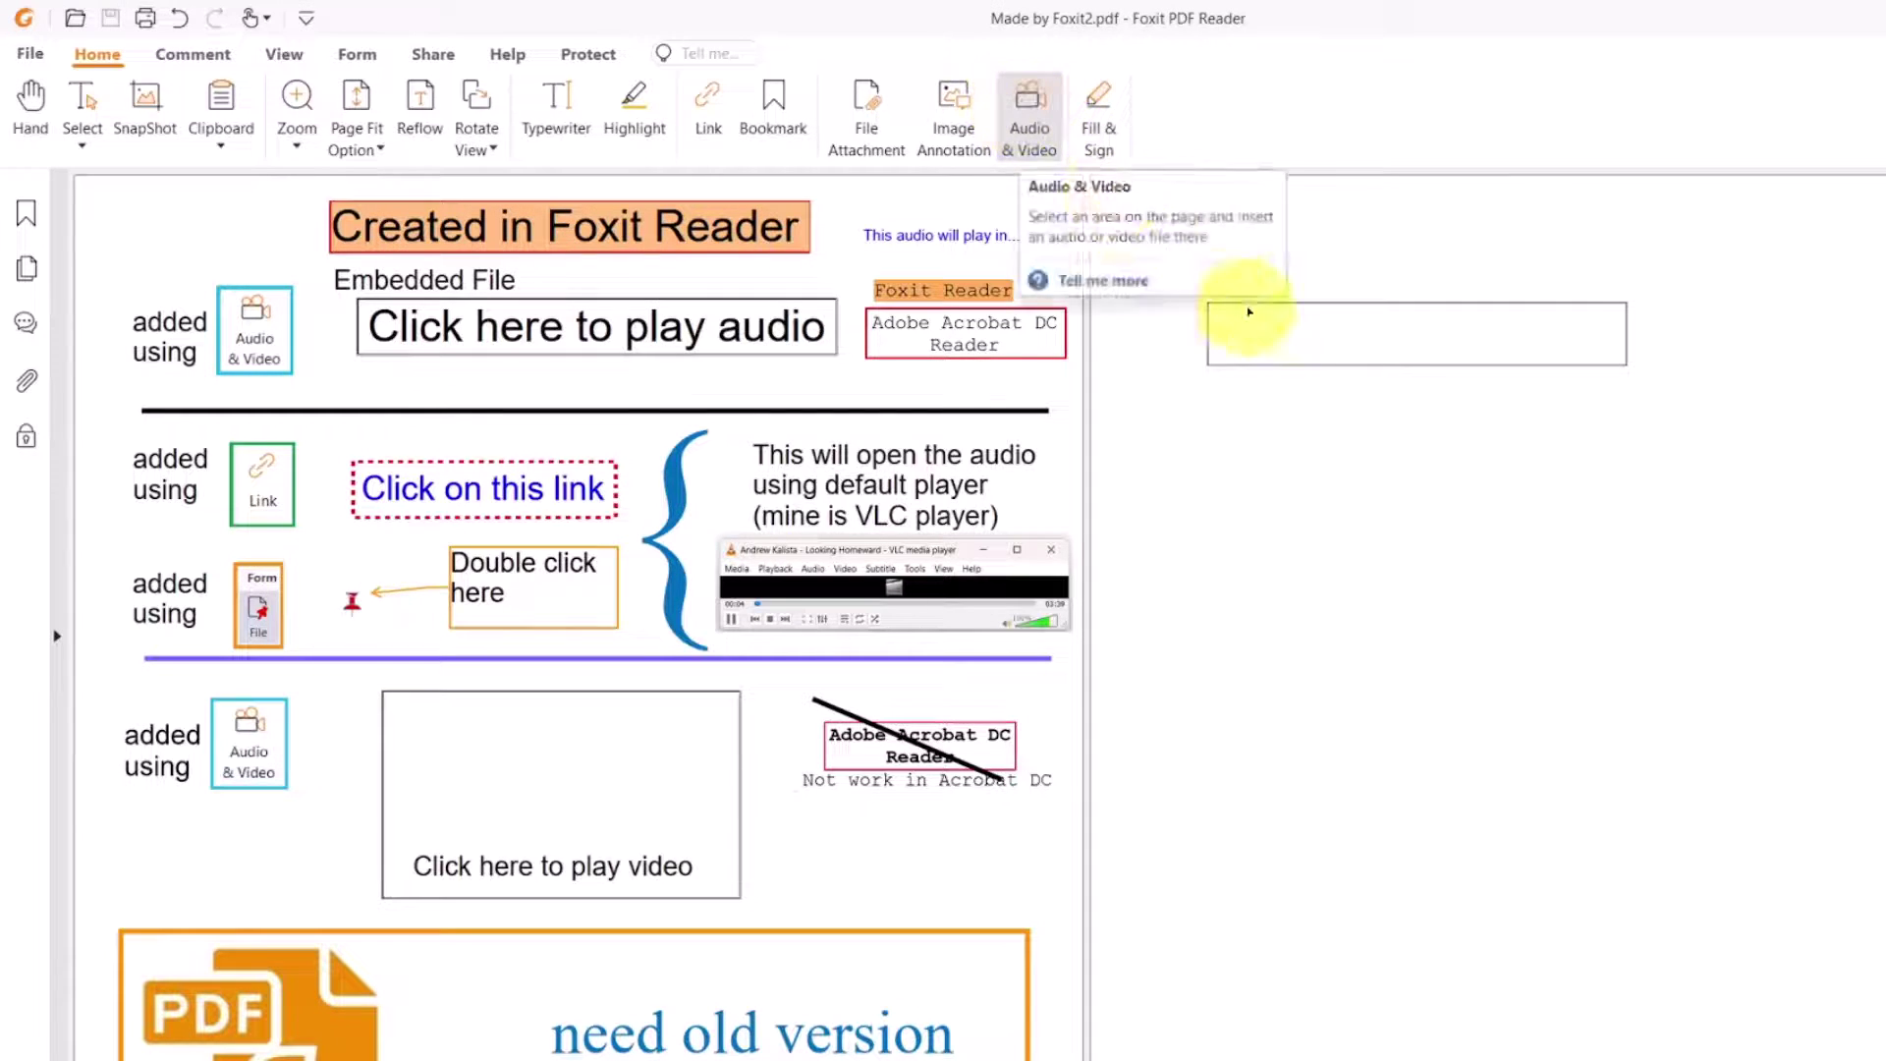
Step: In the audio box's Properties, set the border colour red, style Dashed, width Medium
{"action": "left_click", "coordinate": [1290, 339]}
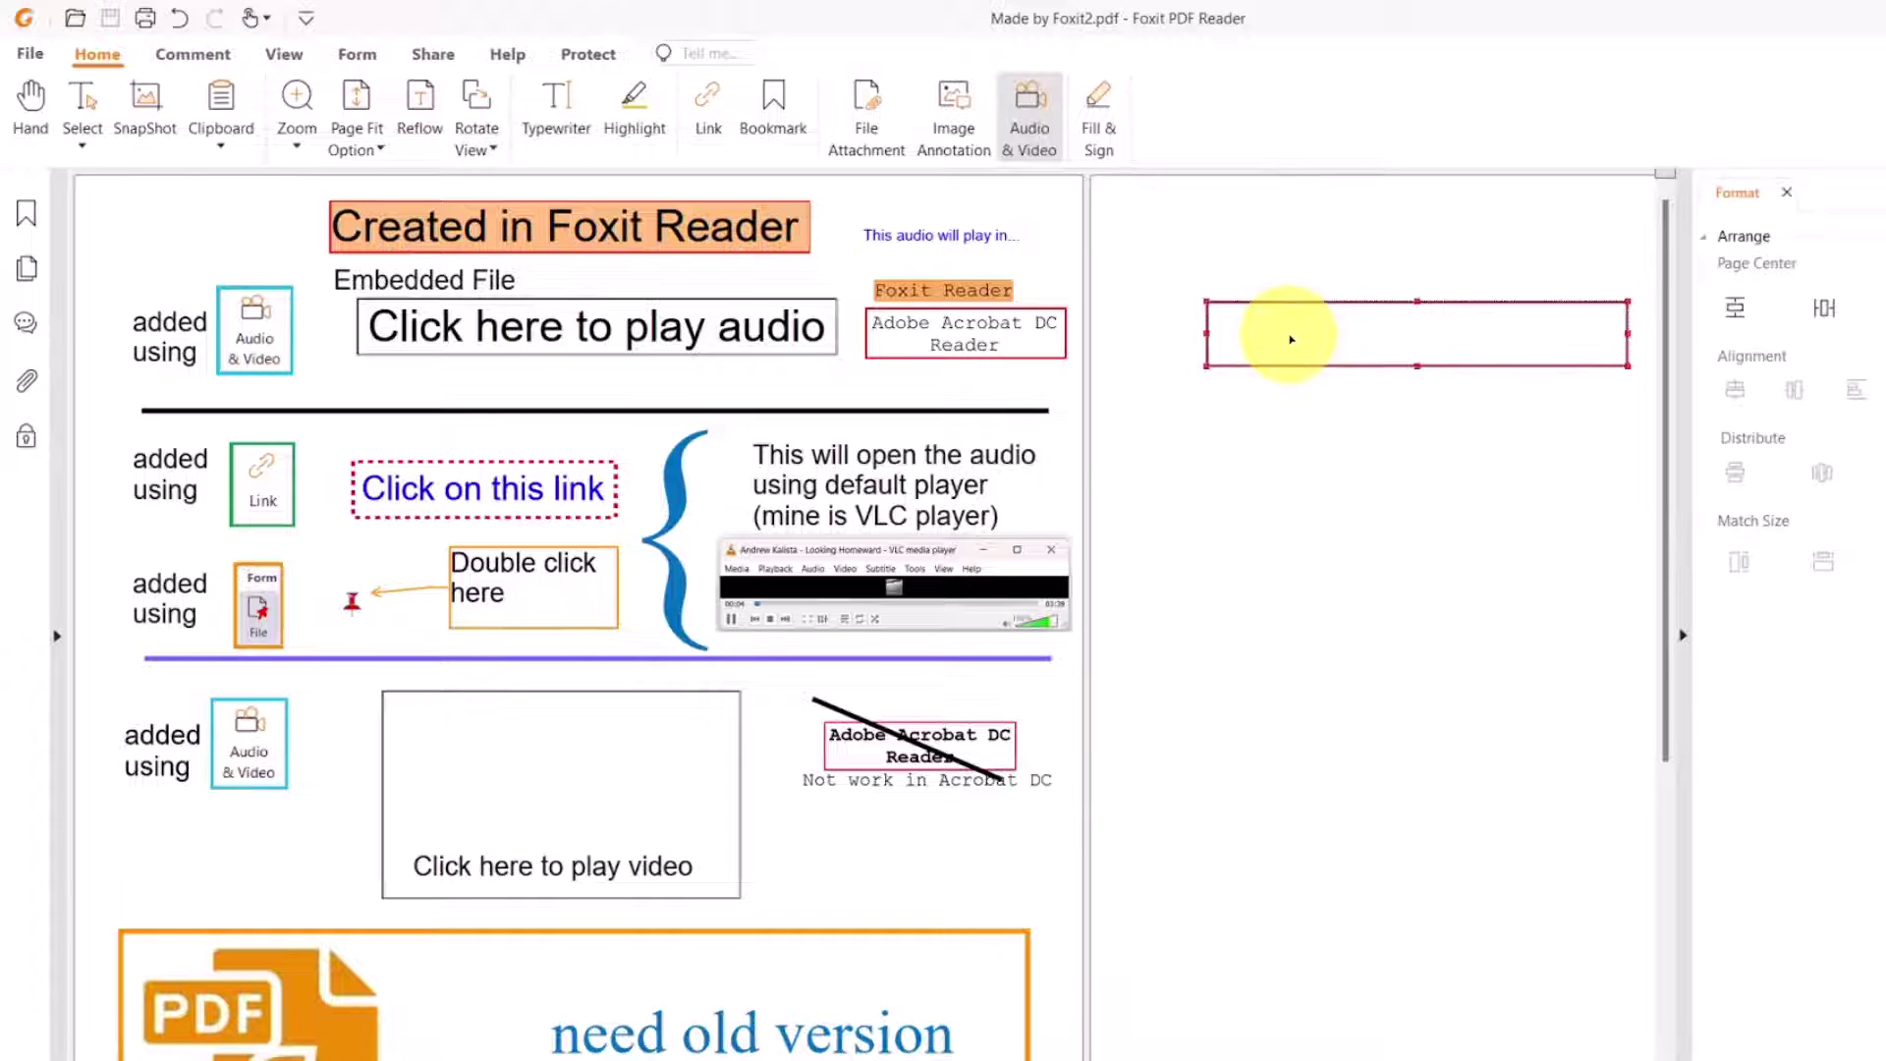
{"action": "right_click", "coordinate": [1290, 338]}
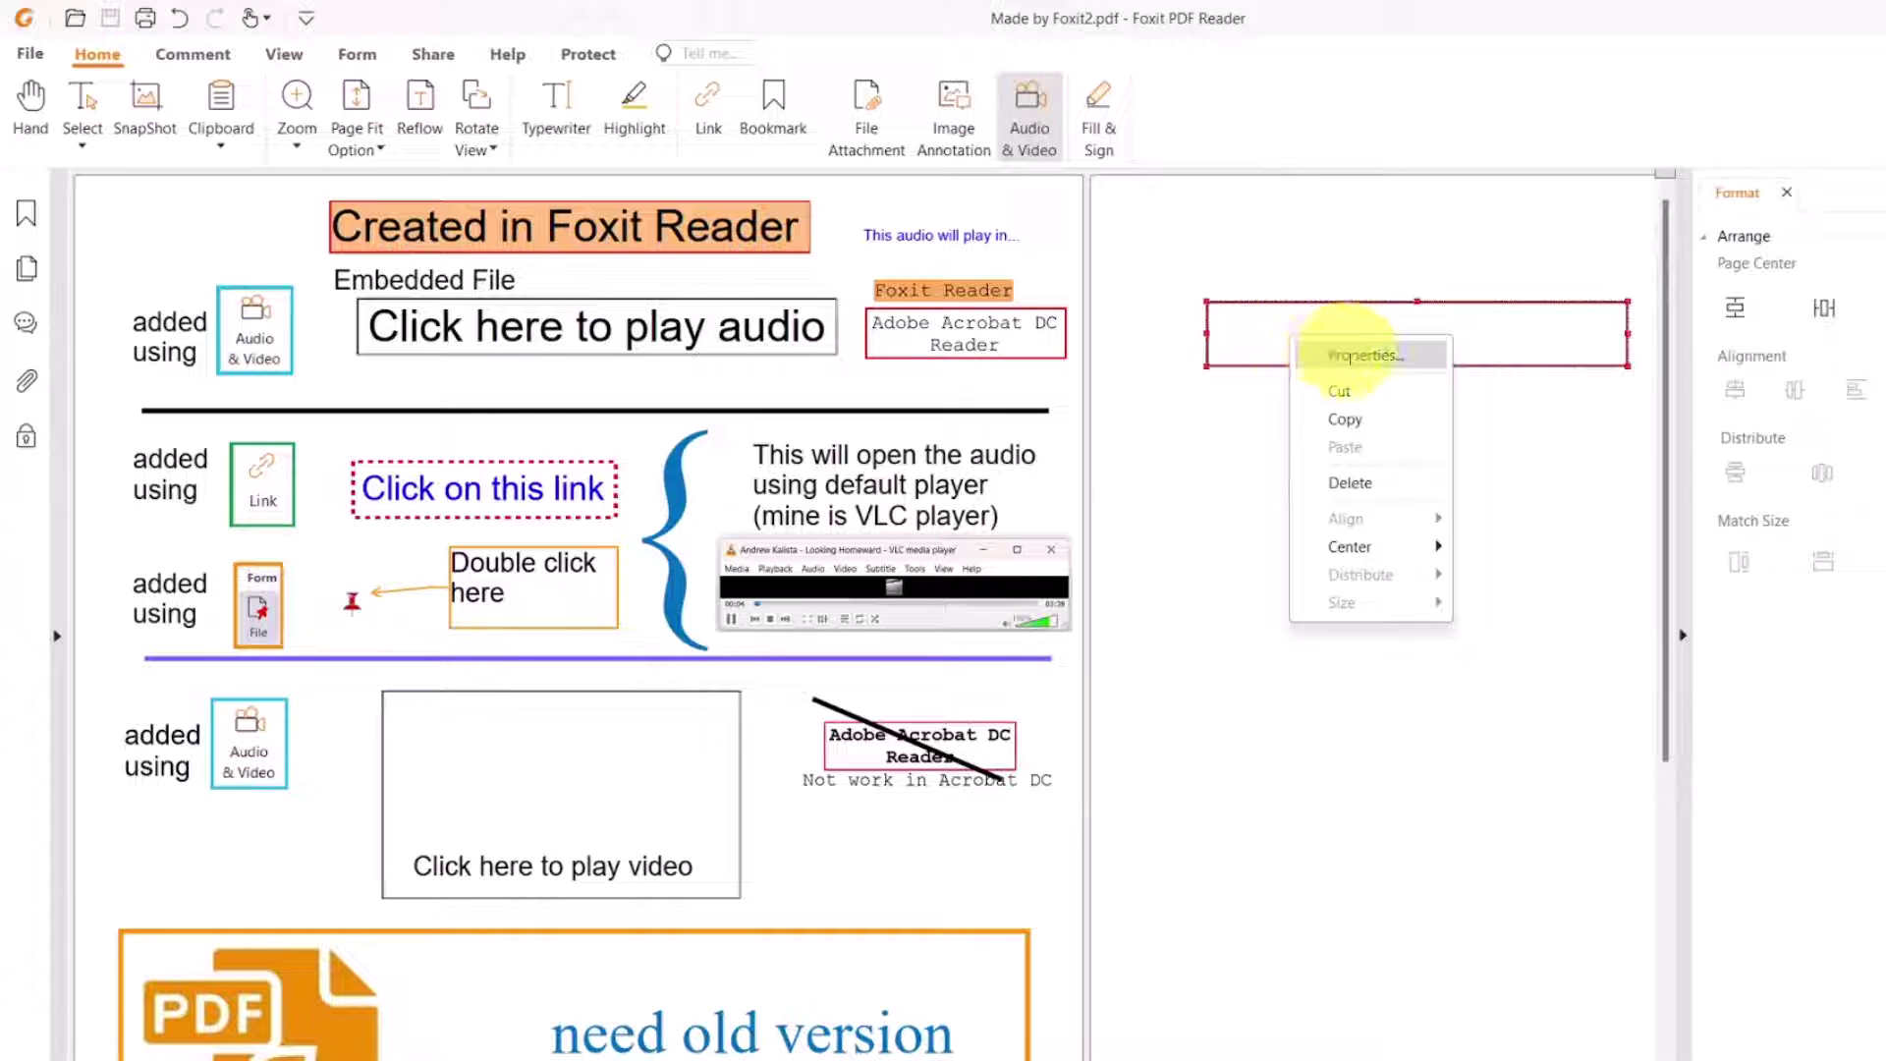
{"action": "left_click", "coordinate": [1353, 356]}
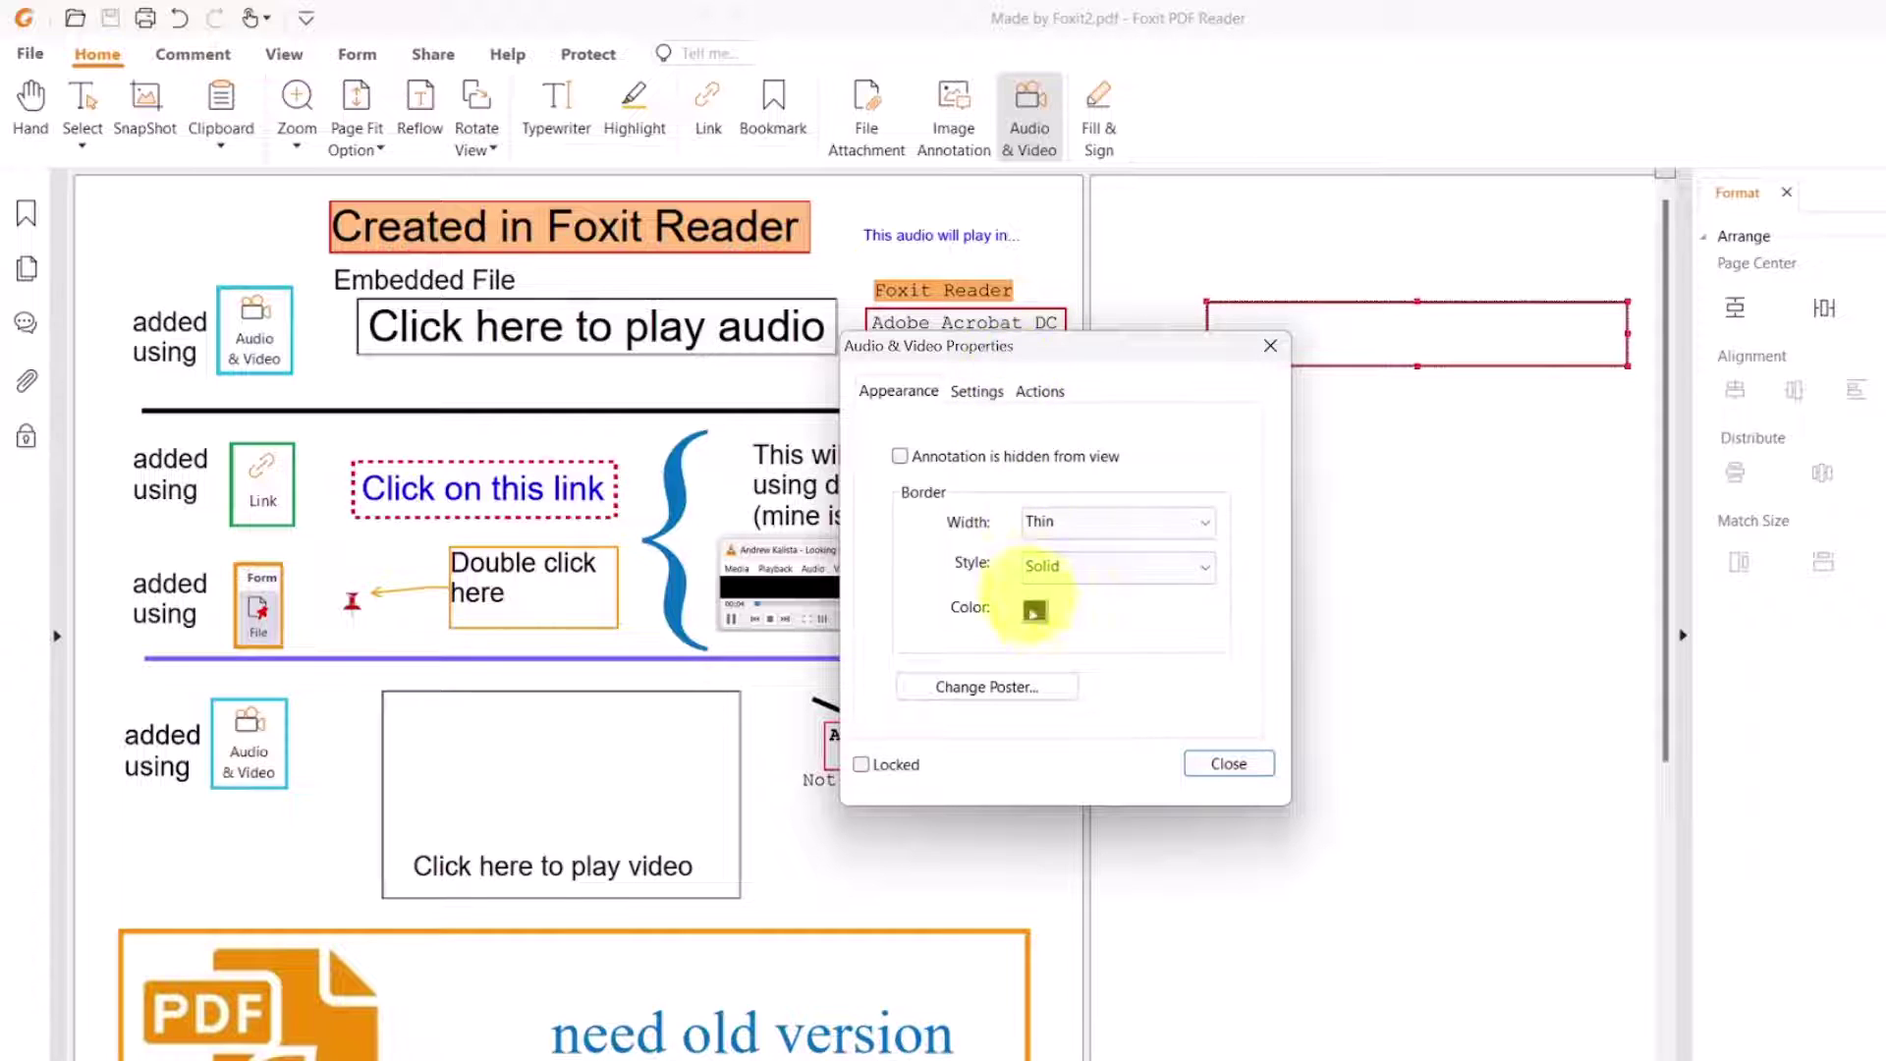
{"action": "left_click", "coordinate": [1034, 610]}
{"action": "left_click", "coordinate": [1038, 663]}
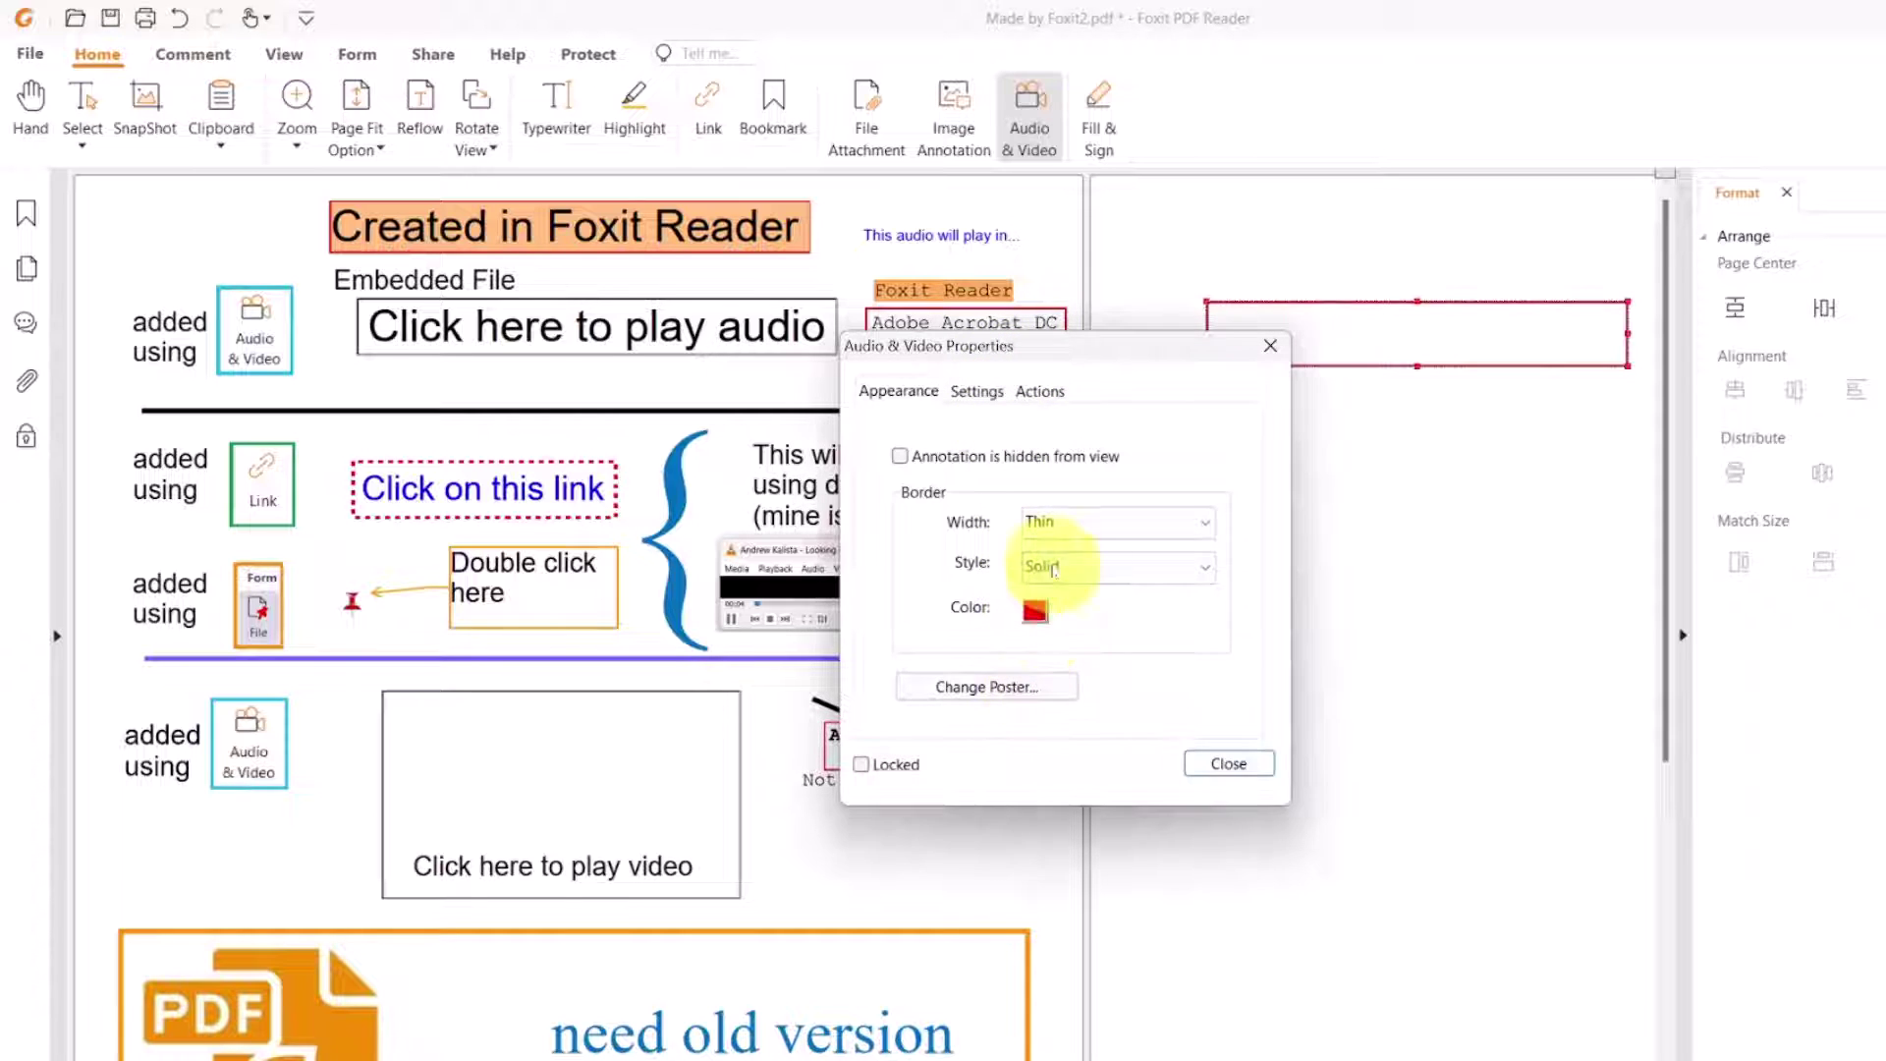
{"action": "left_click", "coordinate": [1081, 567]}
{"action": "left_click", "coordinate": [1061, 601]}
{"action": "left_click", "coordinate": [1081, 522]}
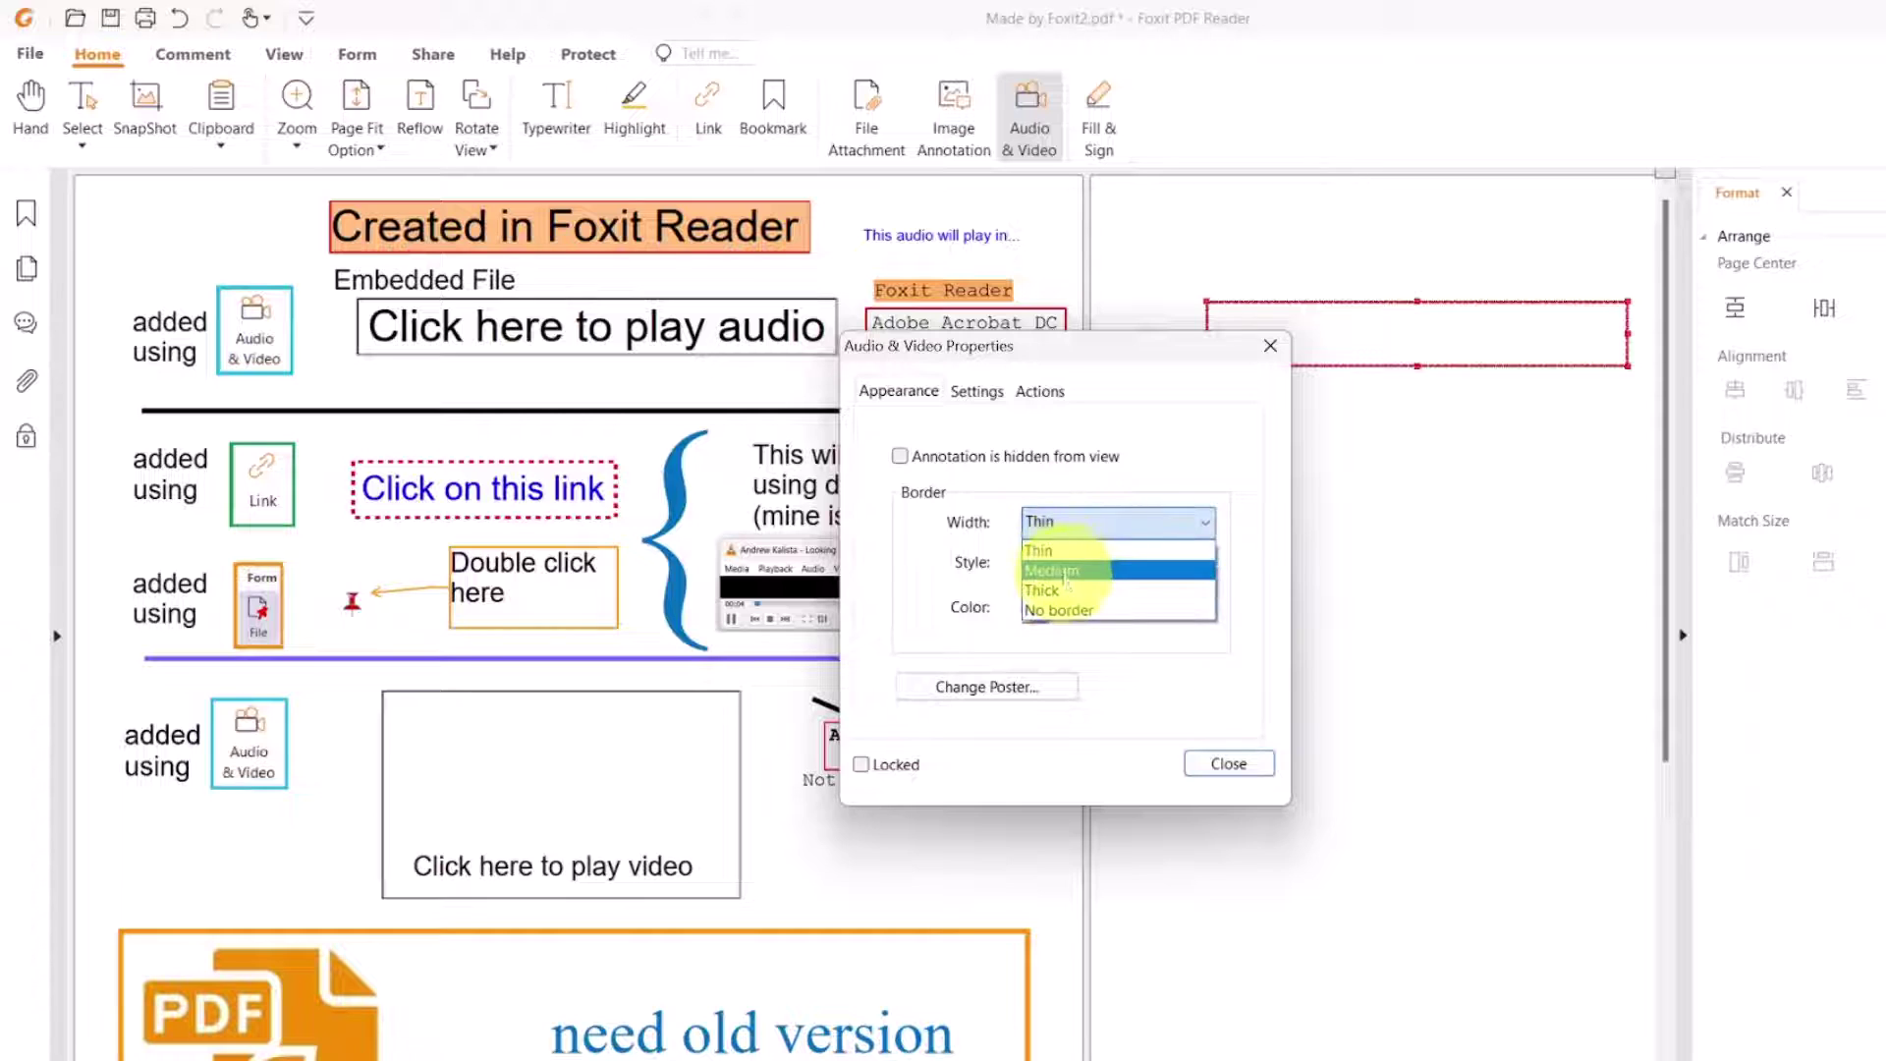
{"action": "left_click", "coordinate": [1070, 564]}
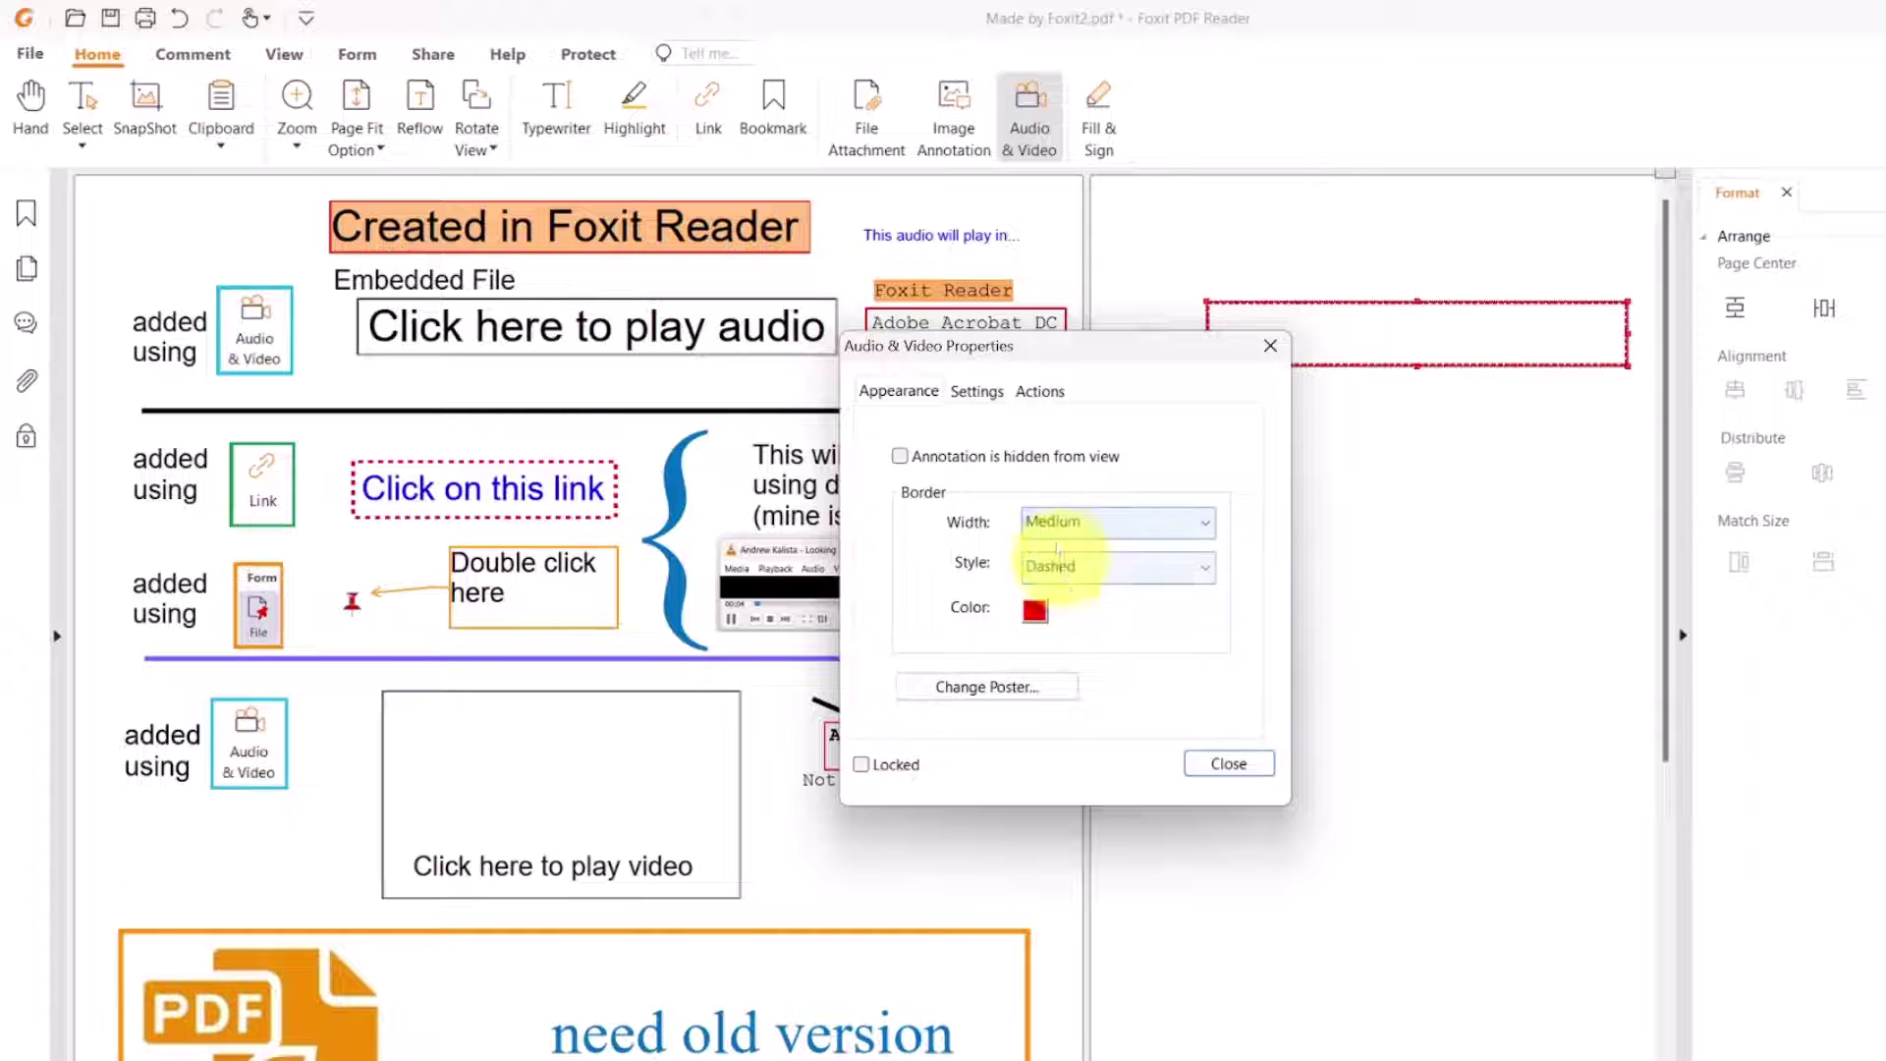
{"action": "left_click", "coordinate": [975, 392]}
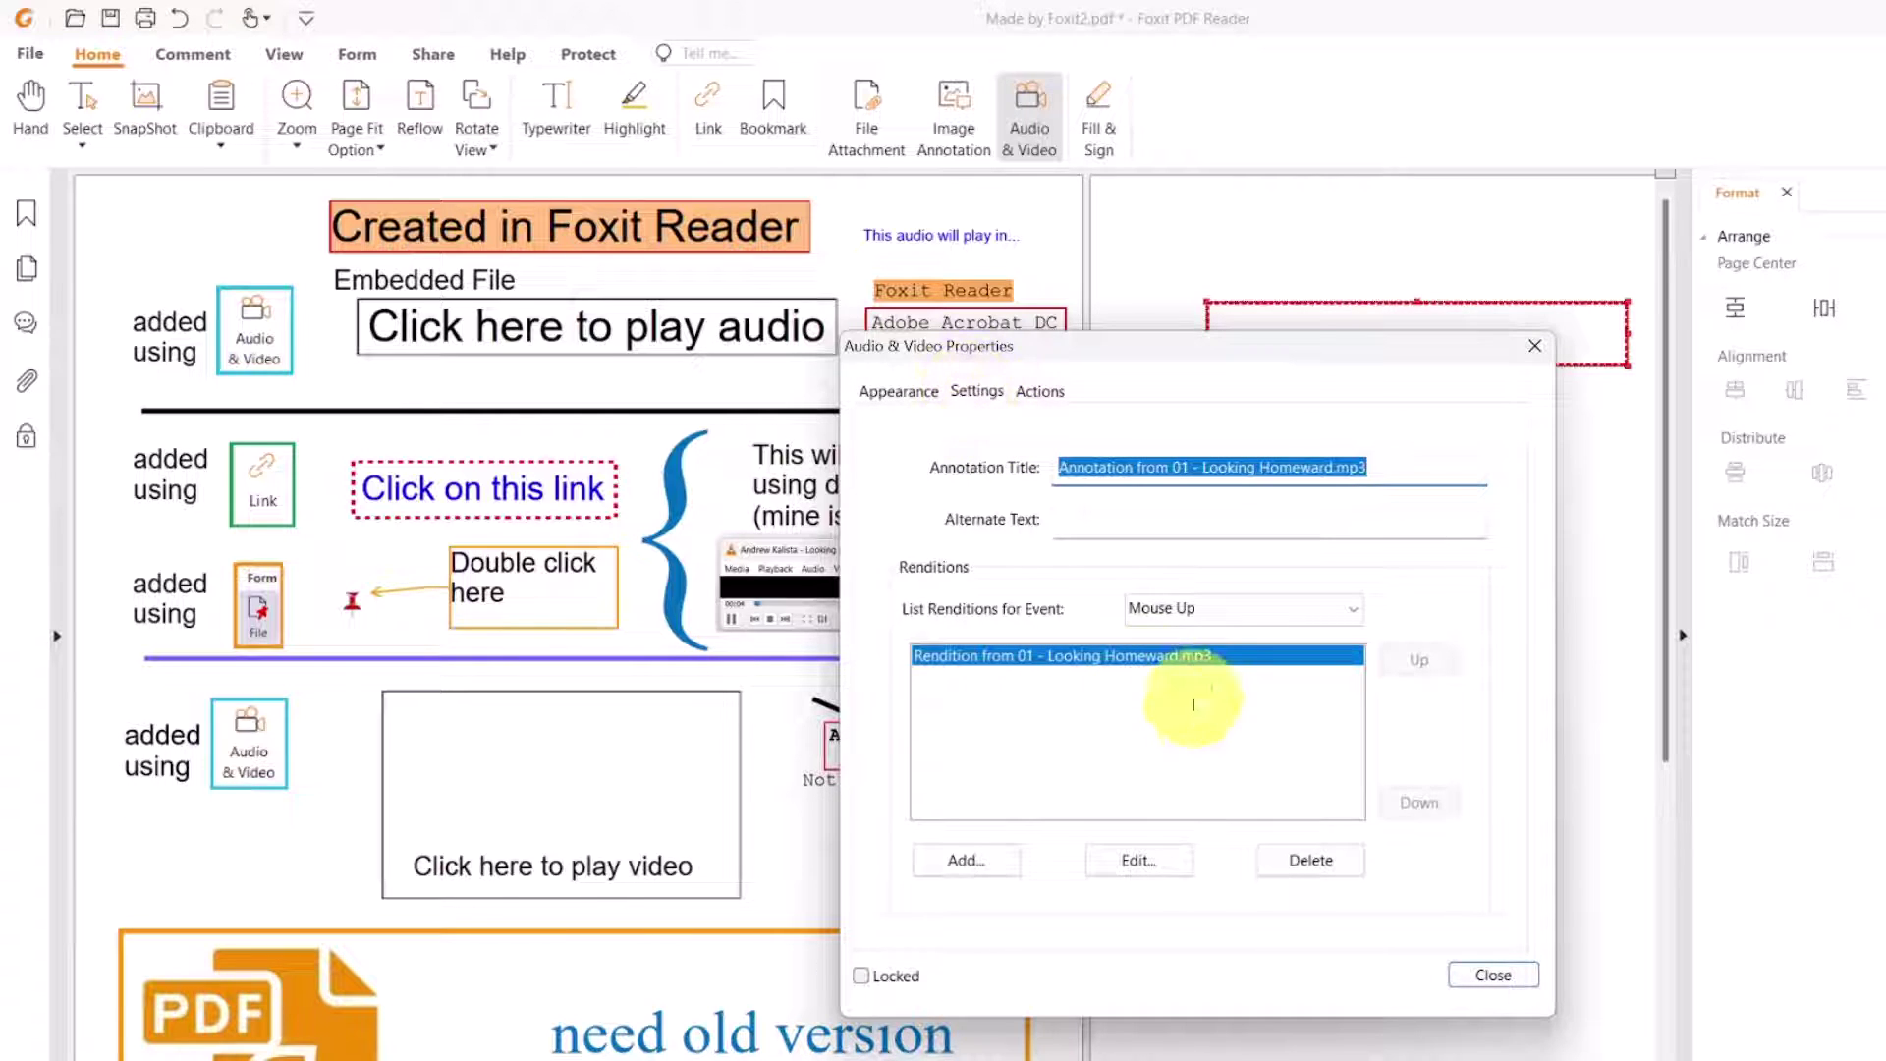
Step: Edit the song's rendition to show player controls during playback, then confirm and close Properties
{"action": "left_click", "coordinate": [1153, 866]}
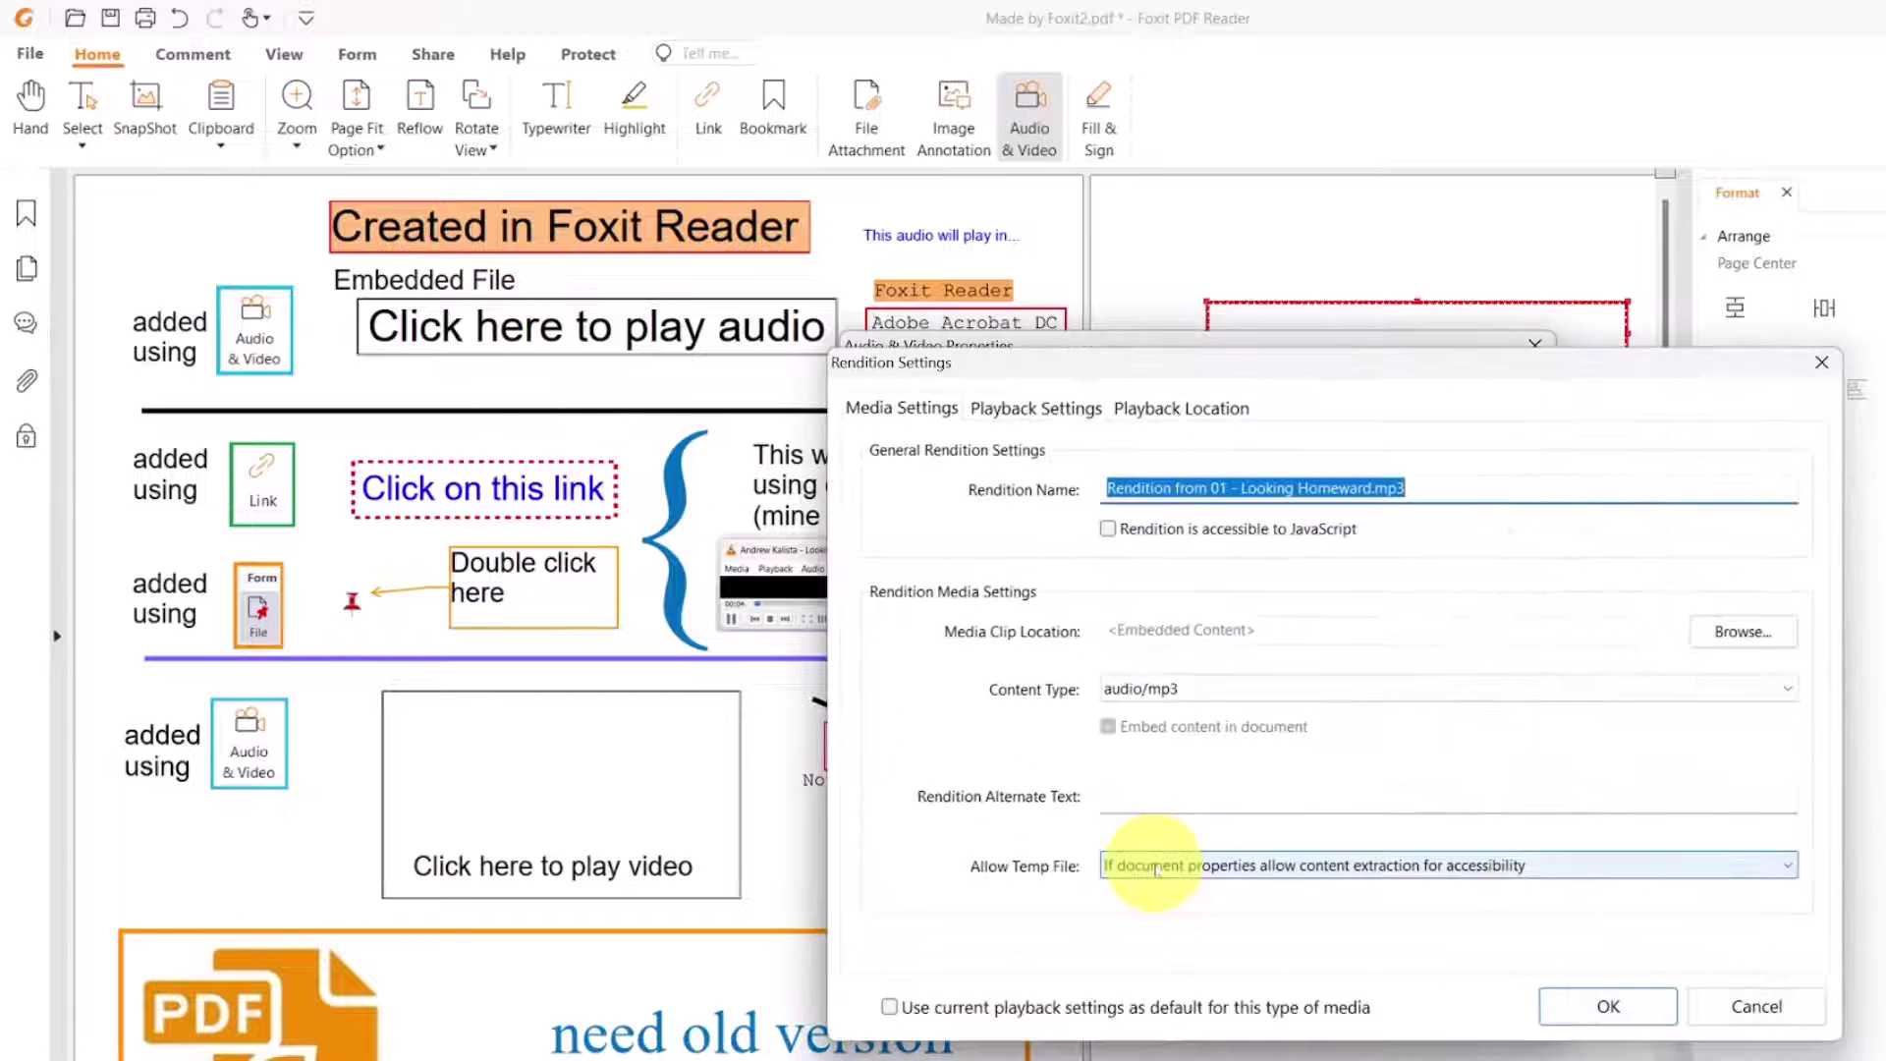
{"action": "left_click", "coordinate": [1029, 412]}
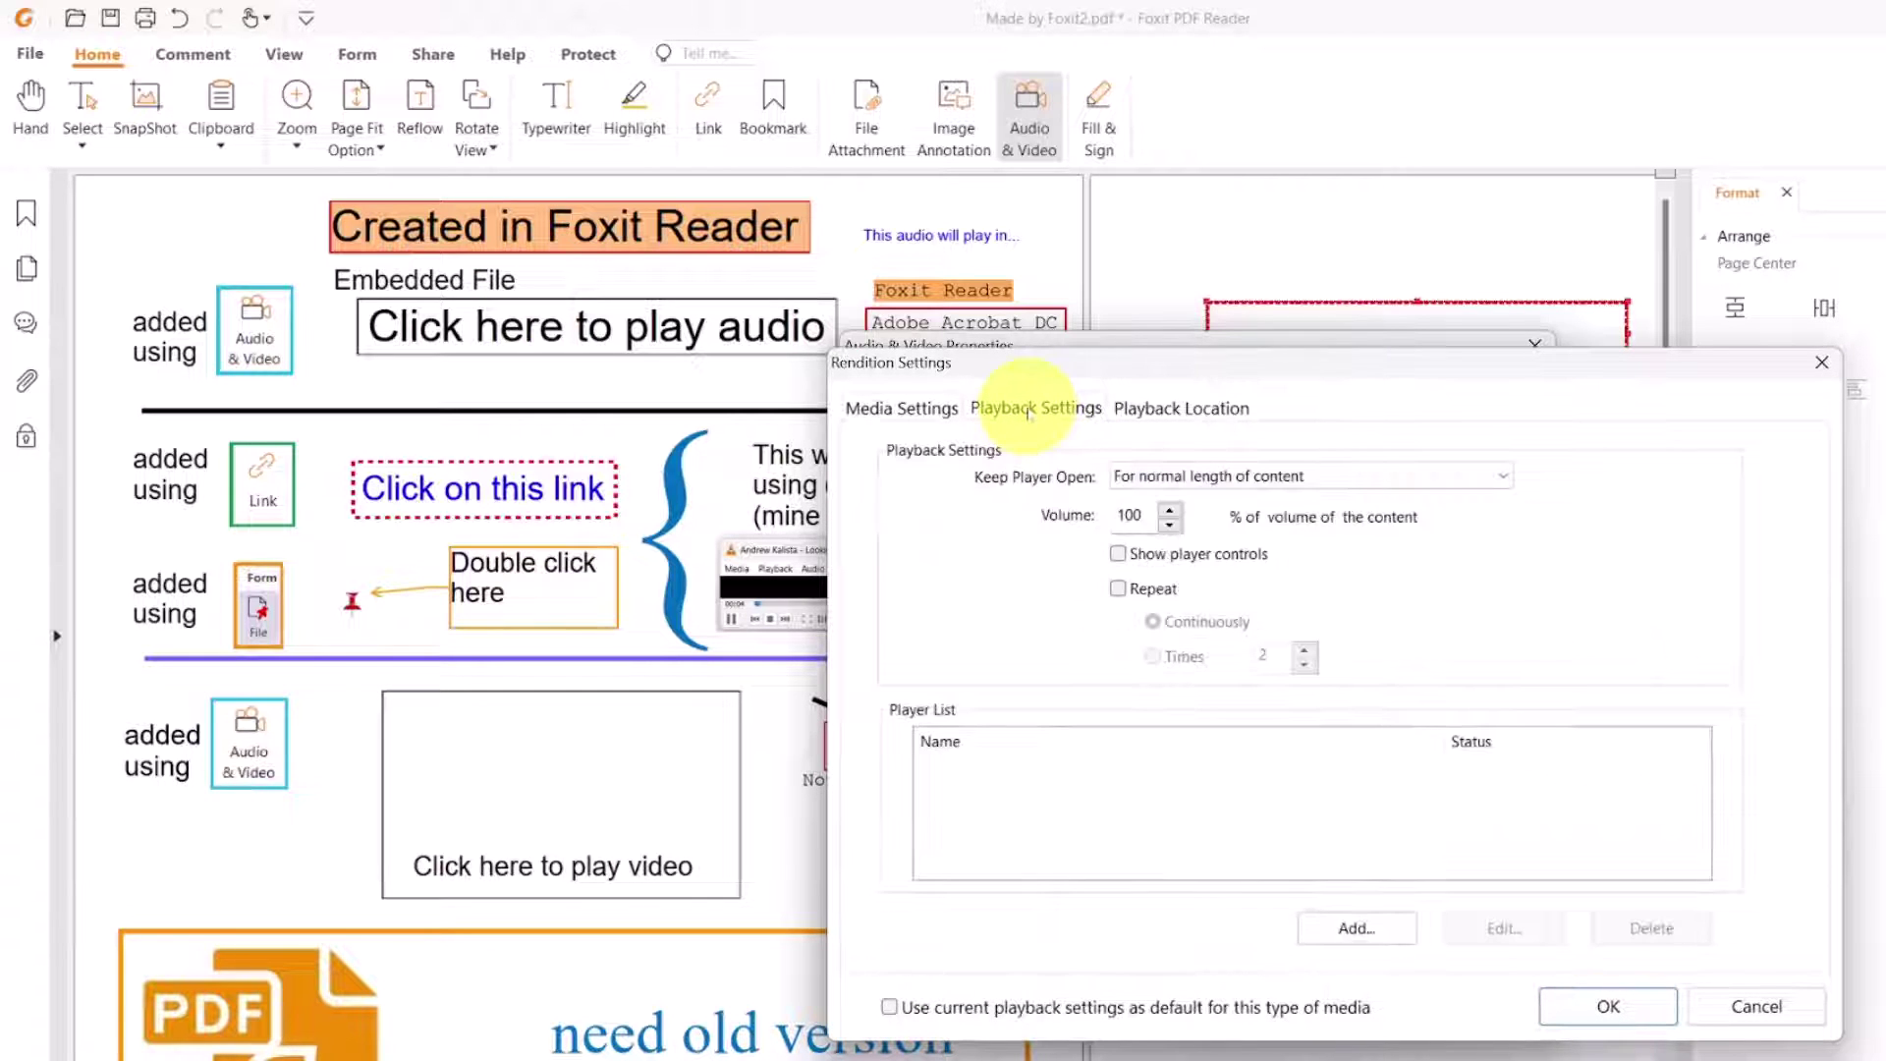
{"action": "left_click", "coordinate": [1117, 554]}
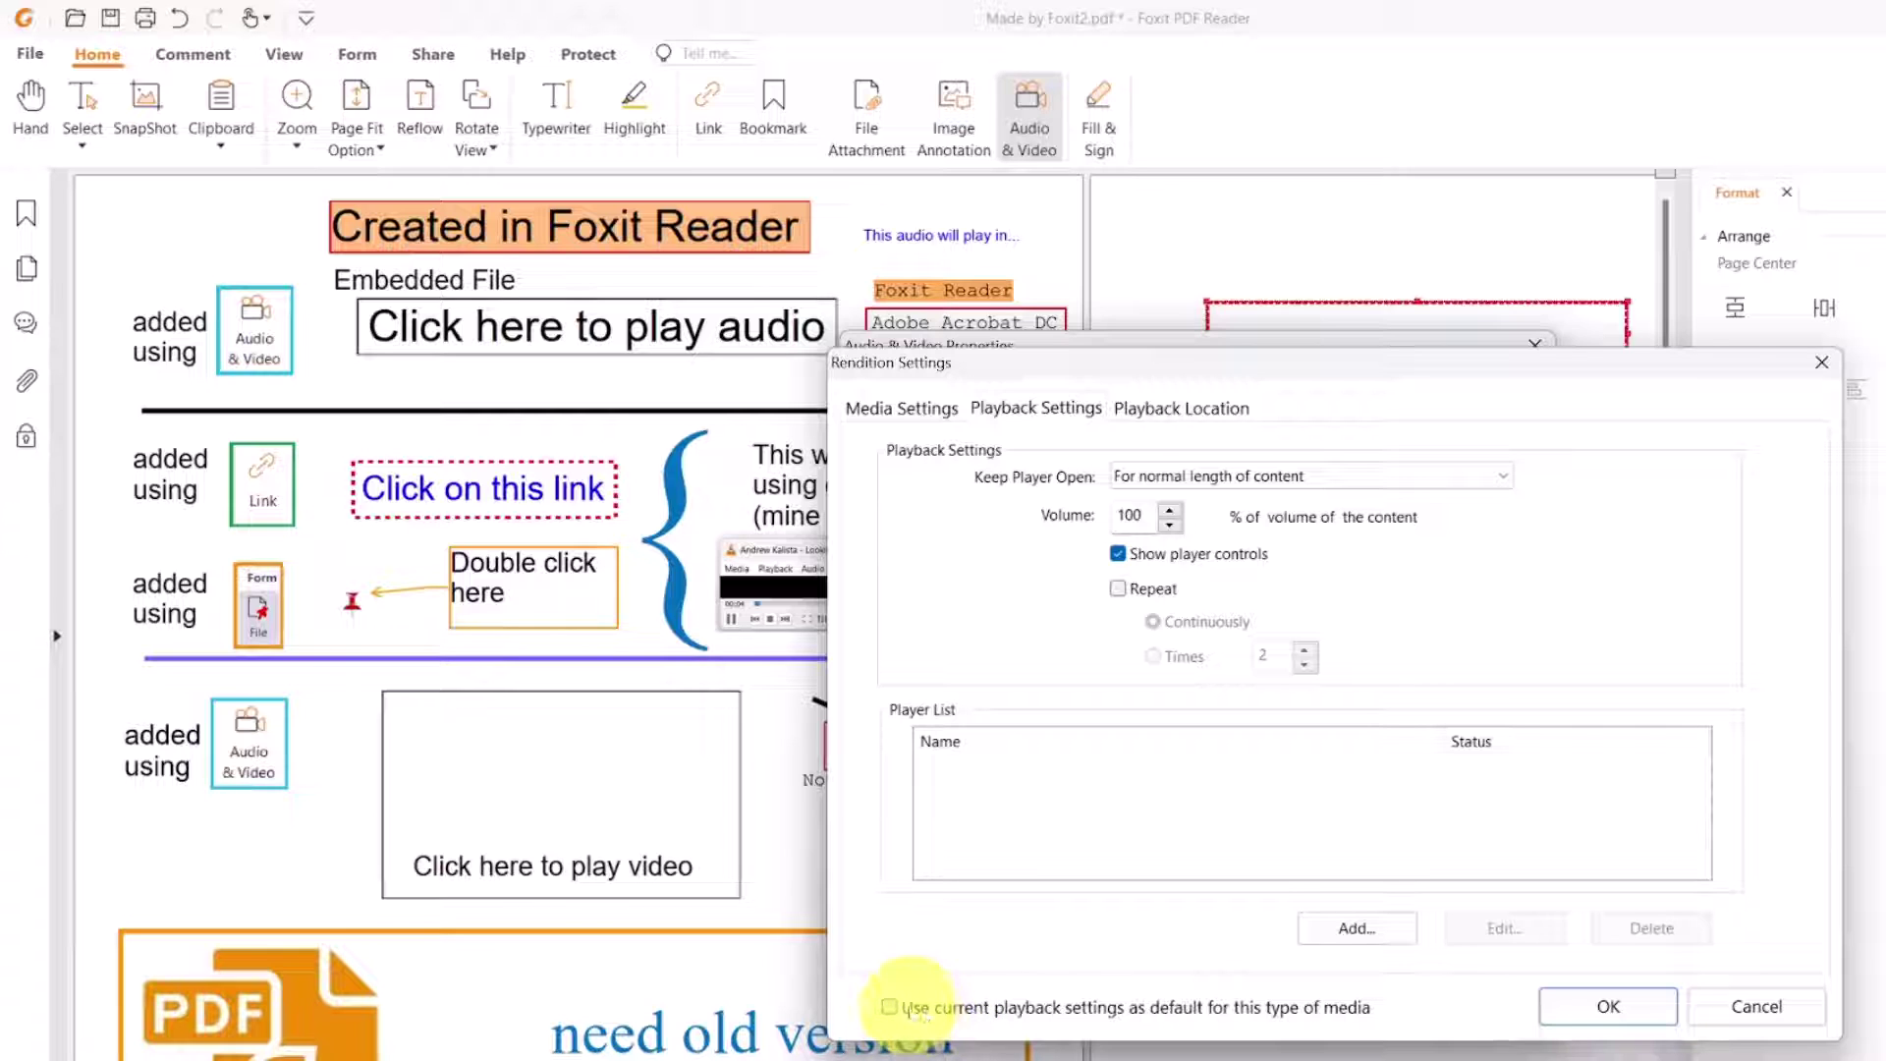
{"action": "left_click", "coordinate": [1595, 1004]}
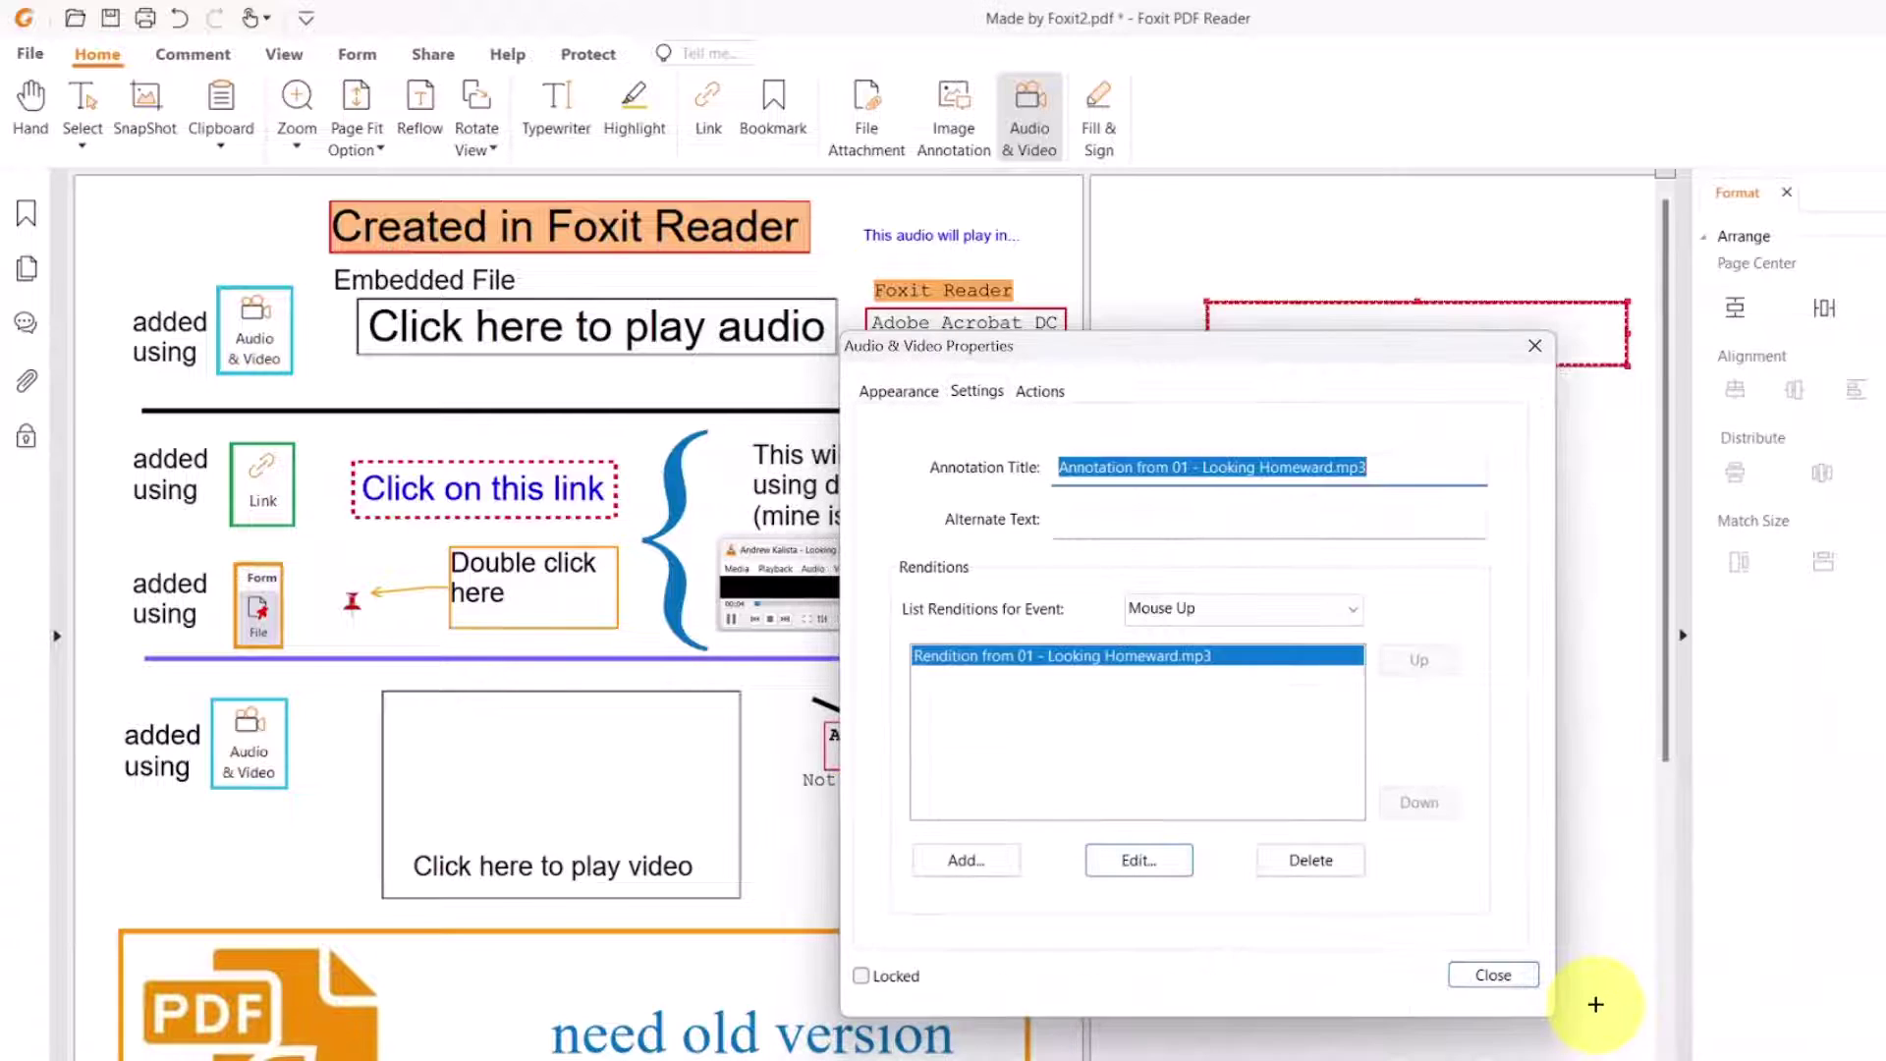
{"action": "left_click", "coordinate": [1492, 977]}
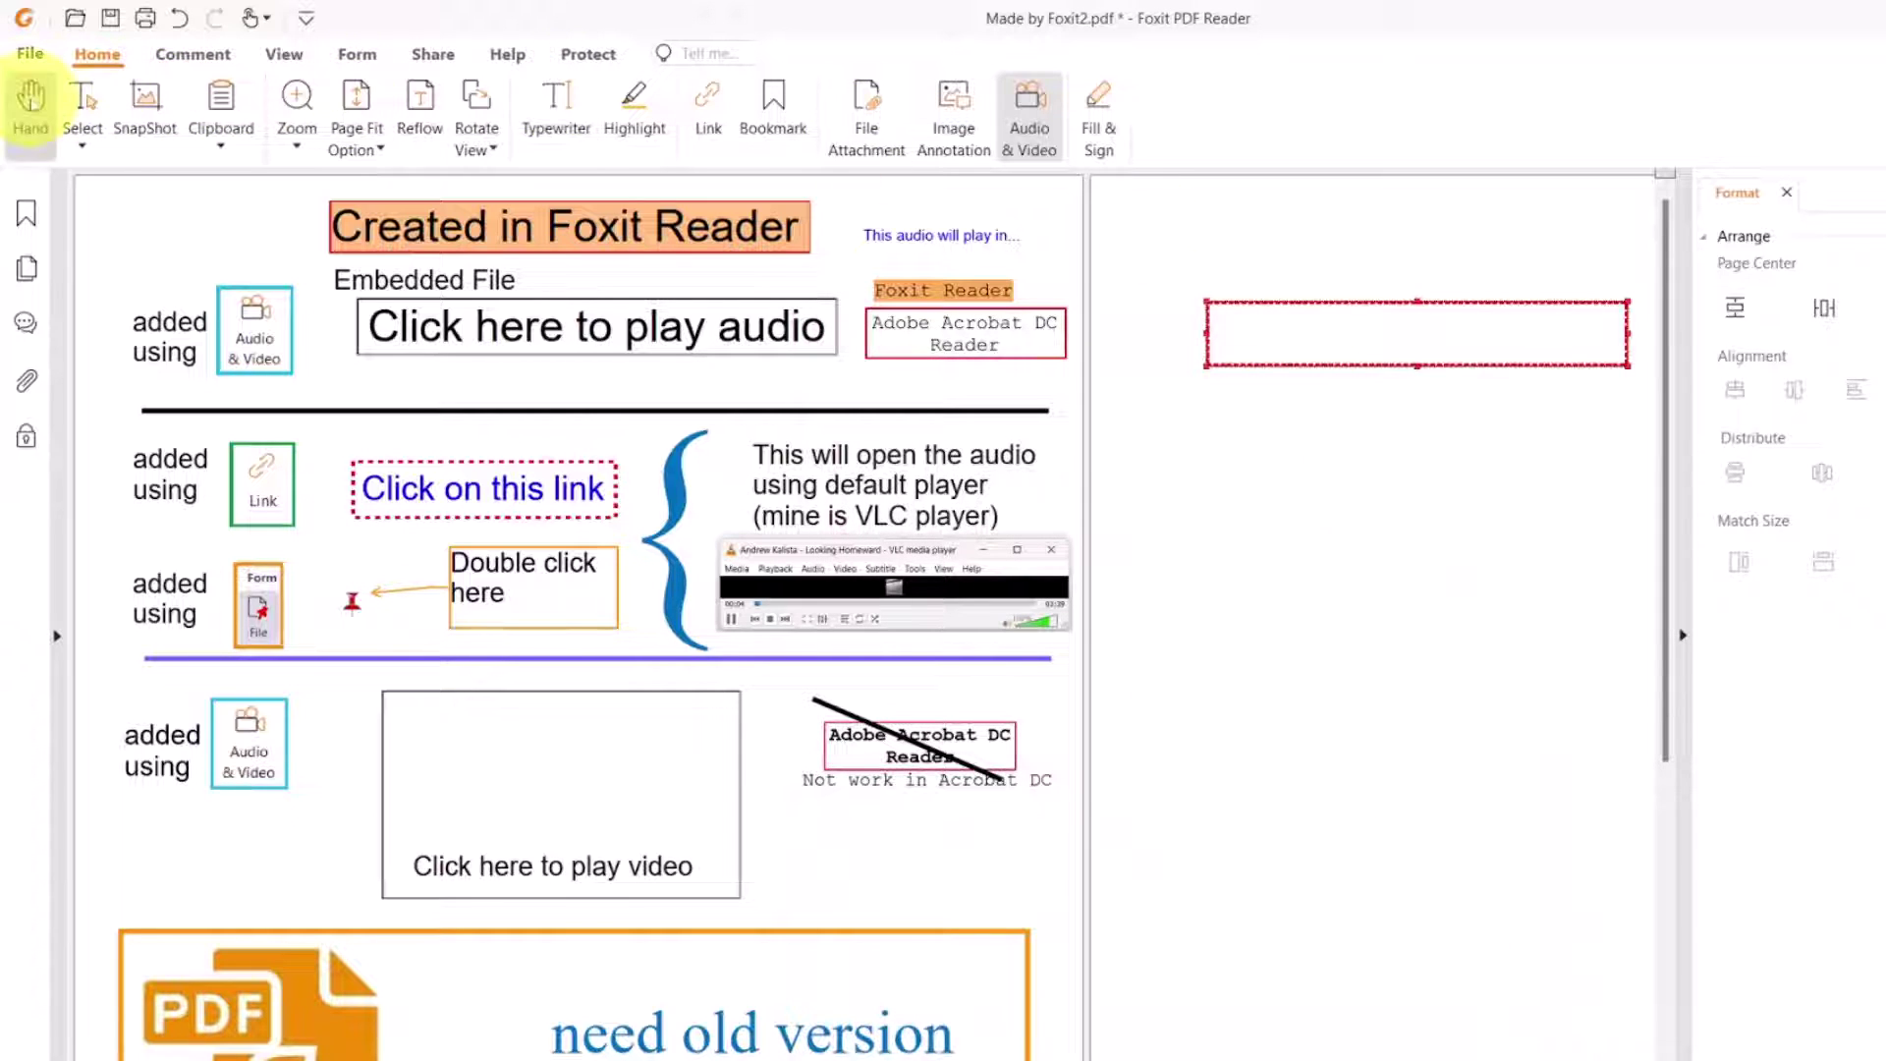
{"action": "left_click", "coordinate": [30, 98]}
{"action": "left_click", "coordinate": [1244, 336]}
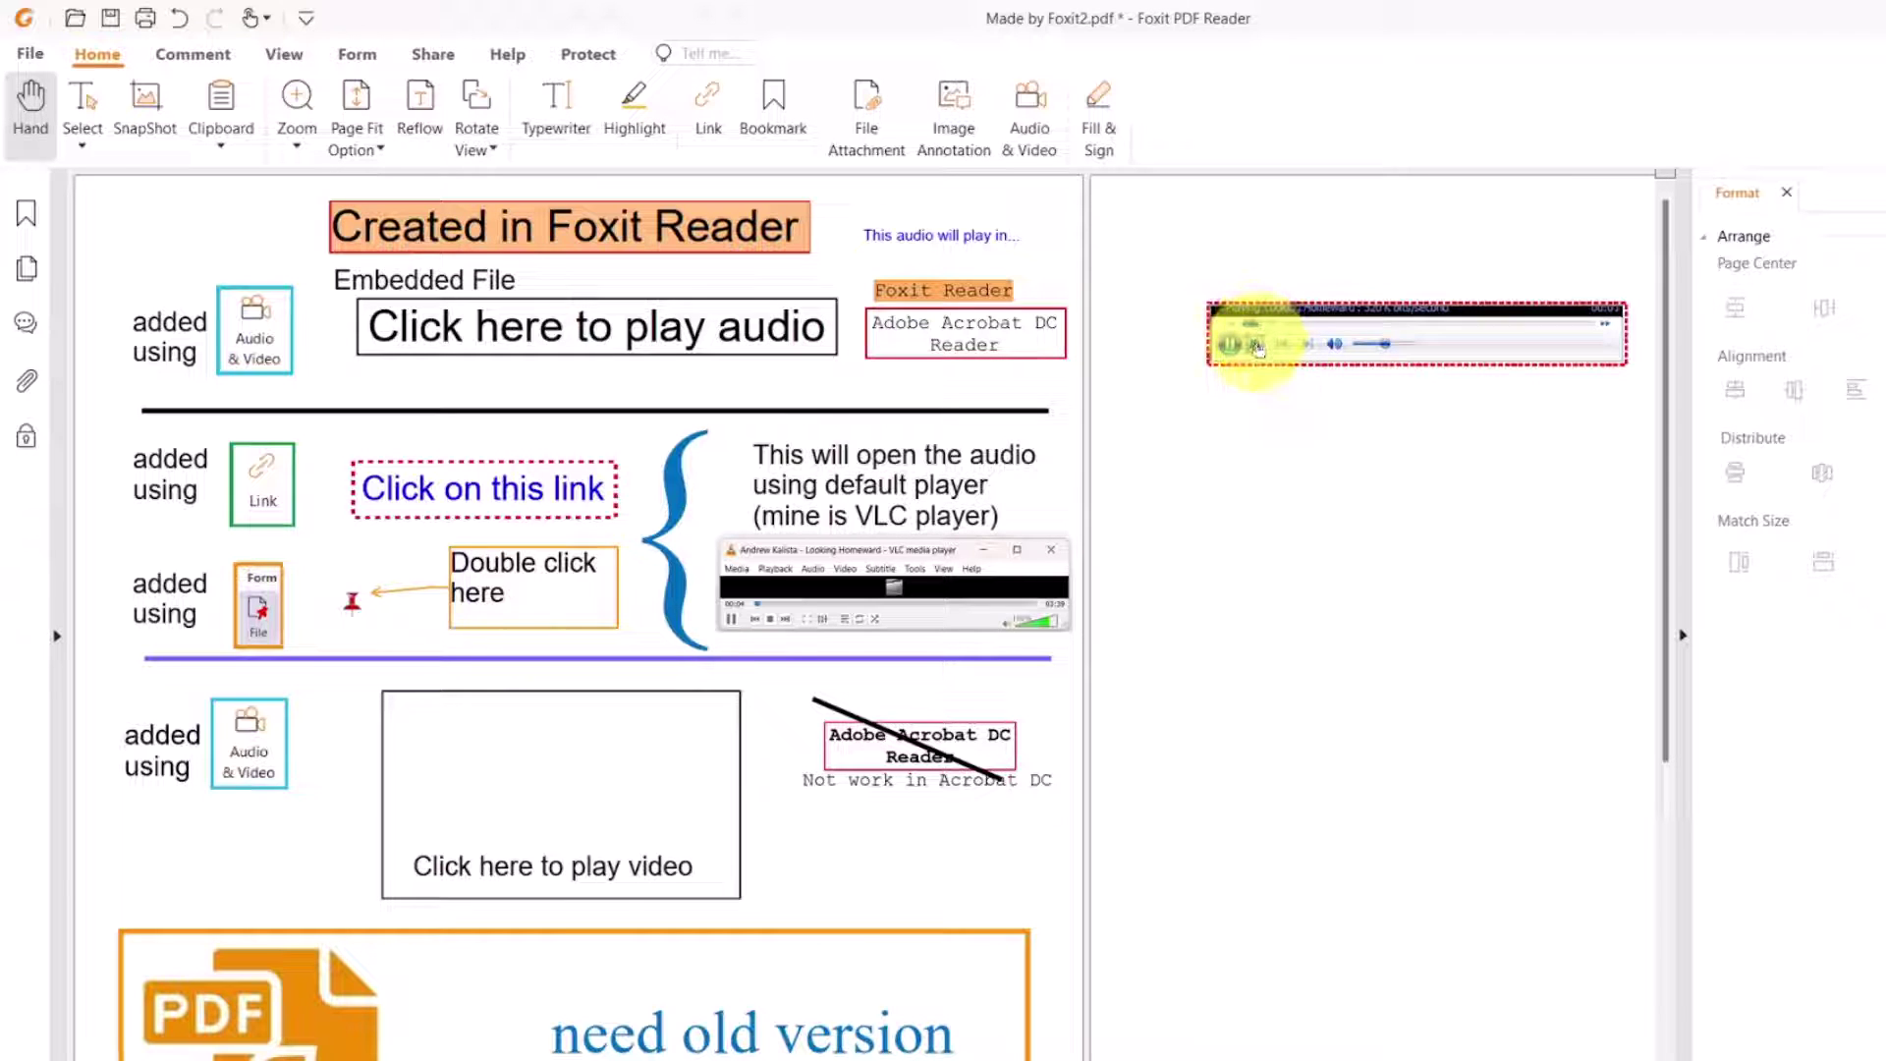
{"action": "left_click", "coordinate": [1256, 345]}
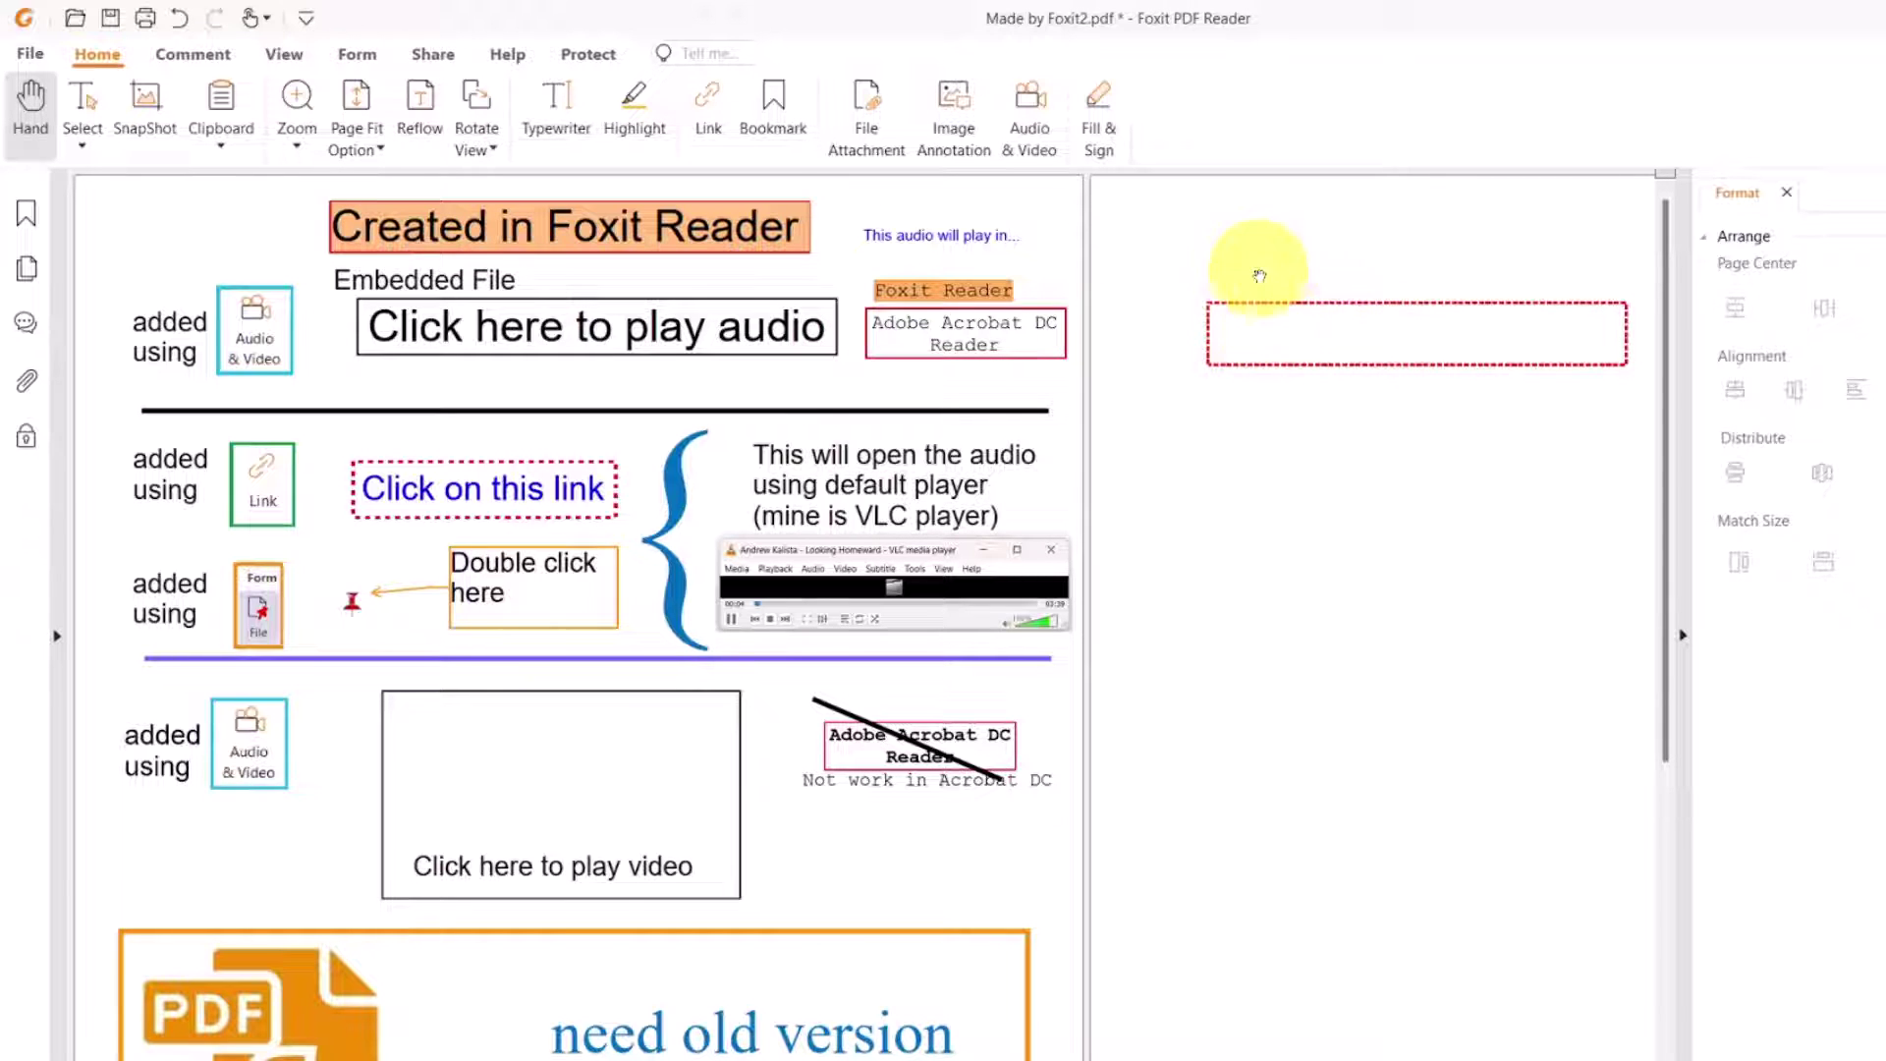
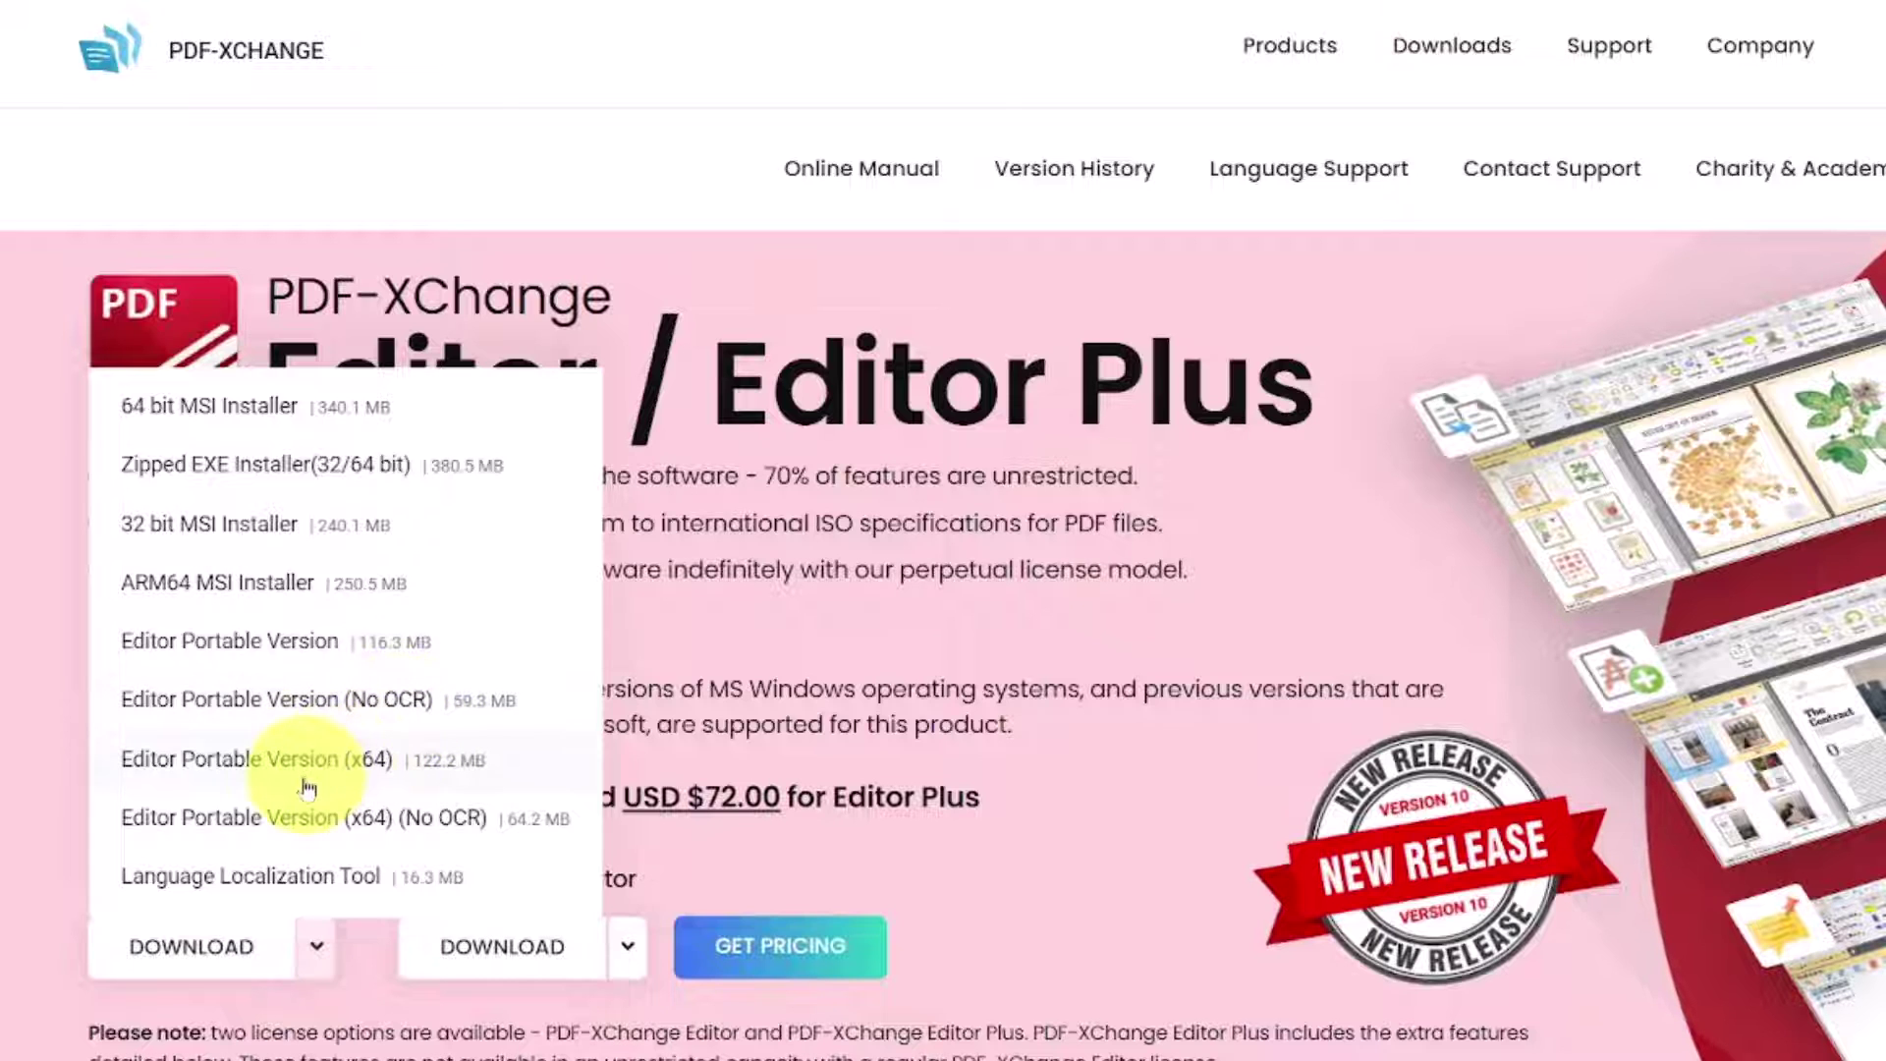
Step: Download the portable x64 editor, cancel the duplicate zip download, and return to PortableApps.com
{"action": "left_click", "coordinate": [243, 762]}
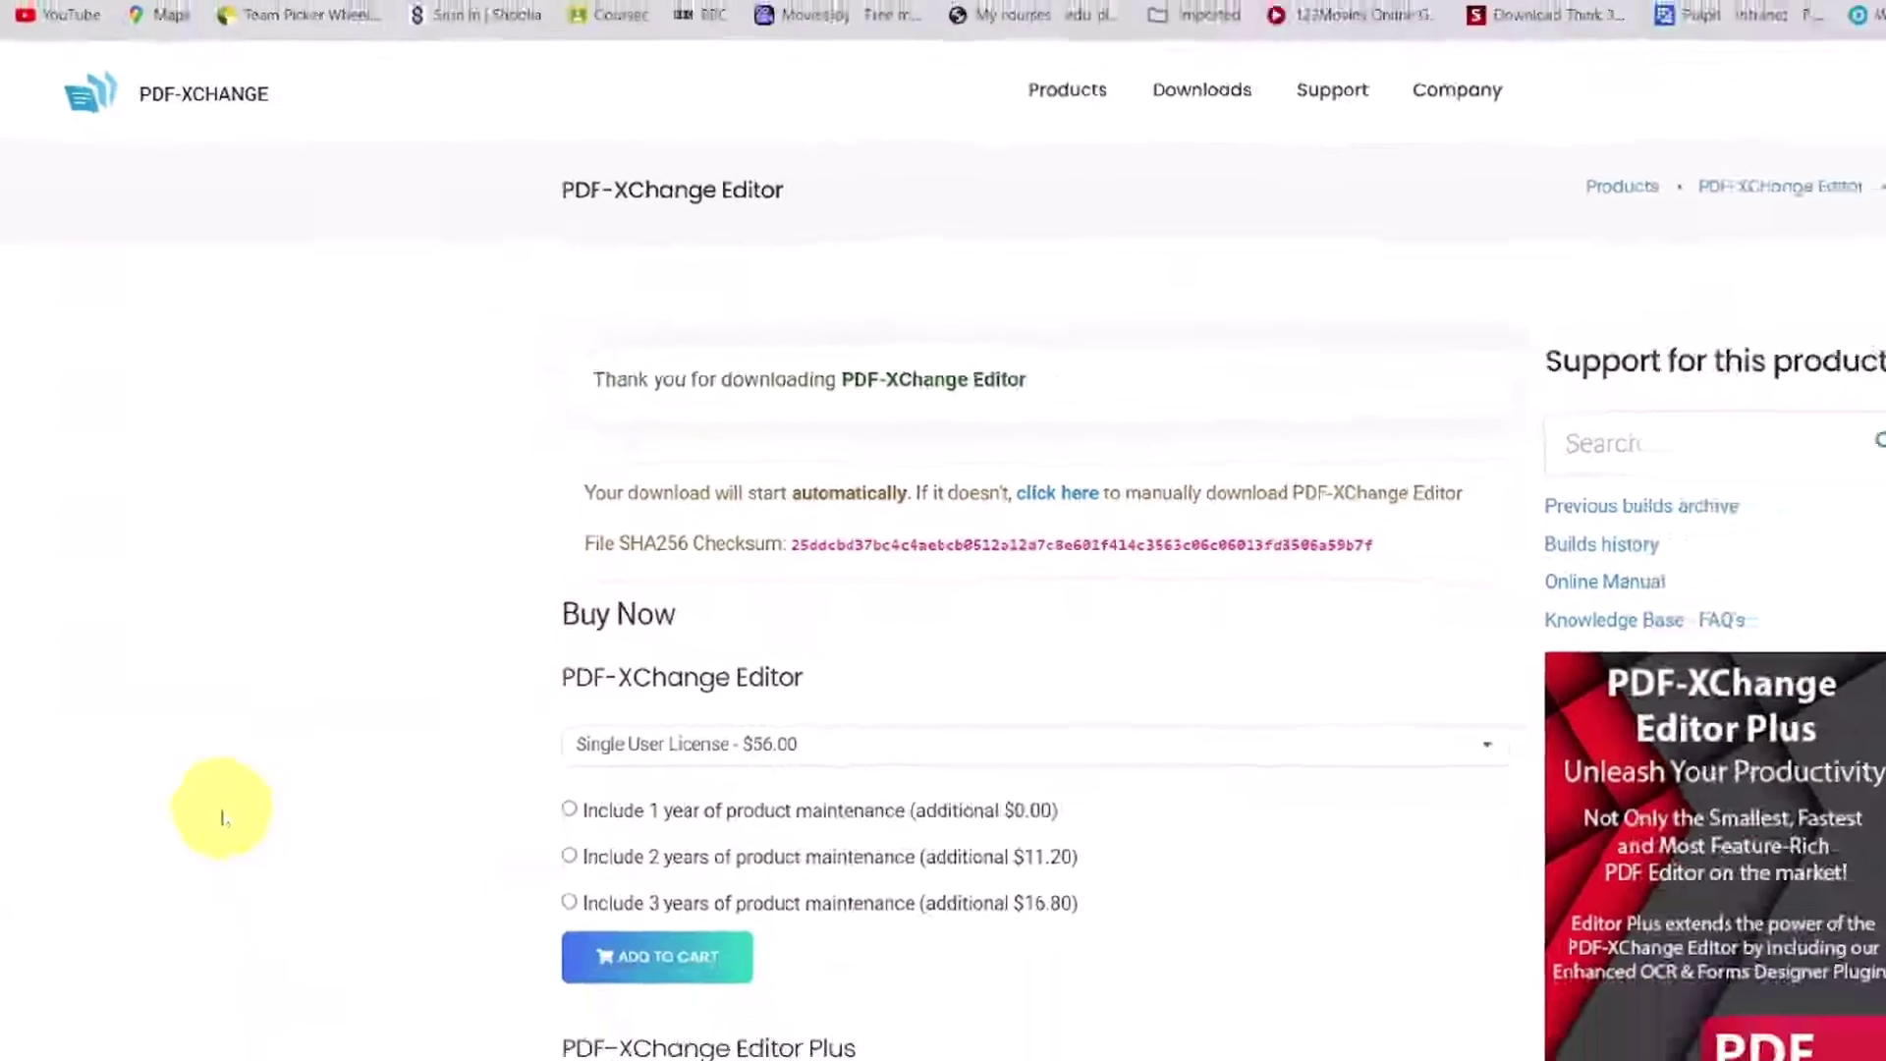
{"action": "mouse_move", "coordinate": [1714, 148]}
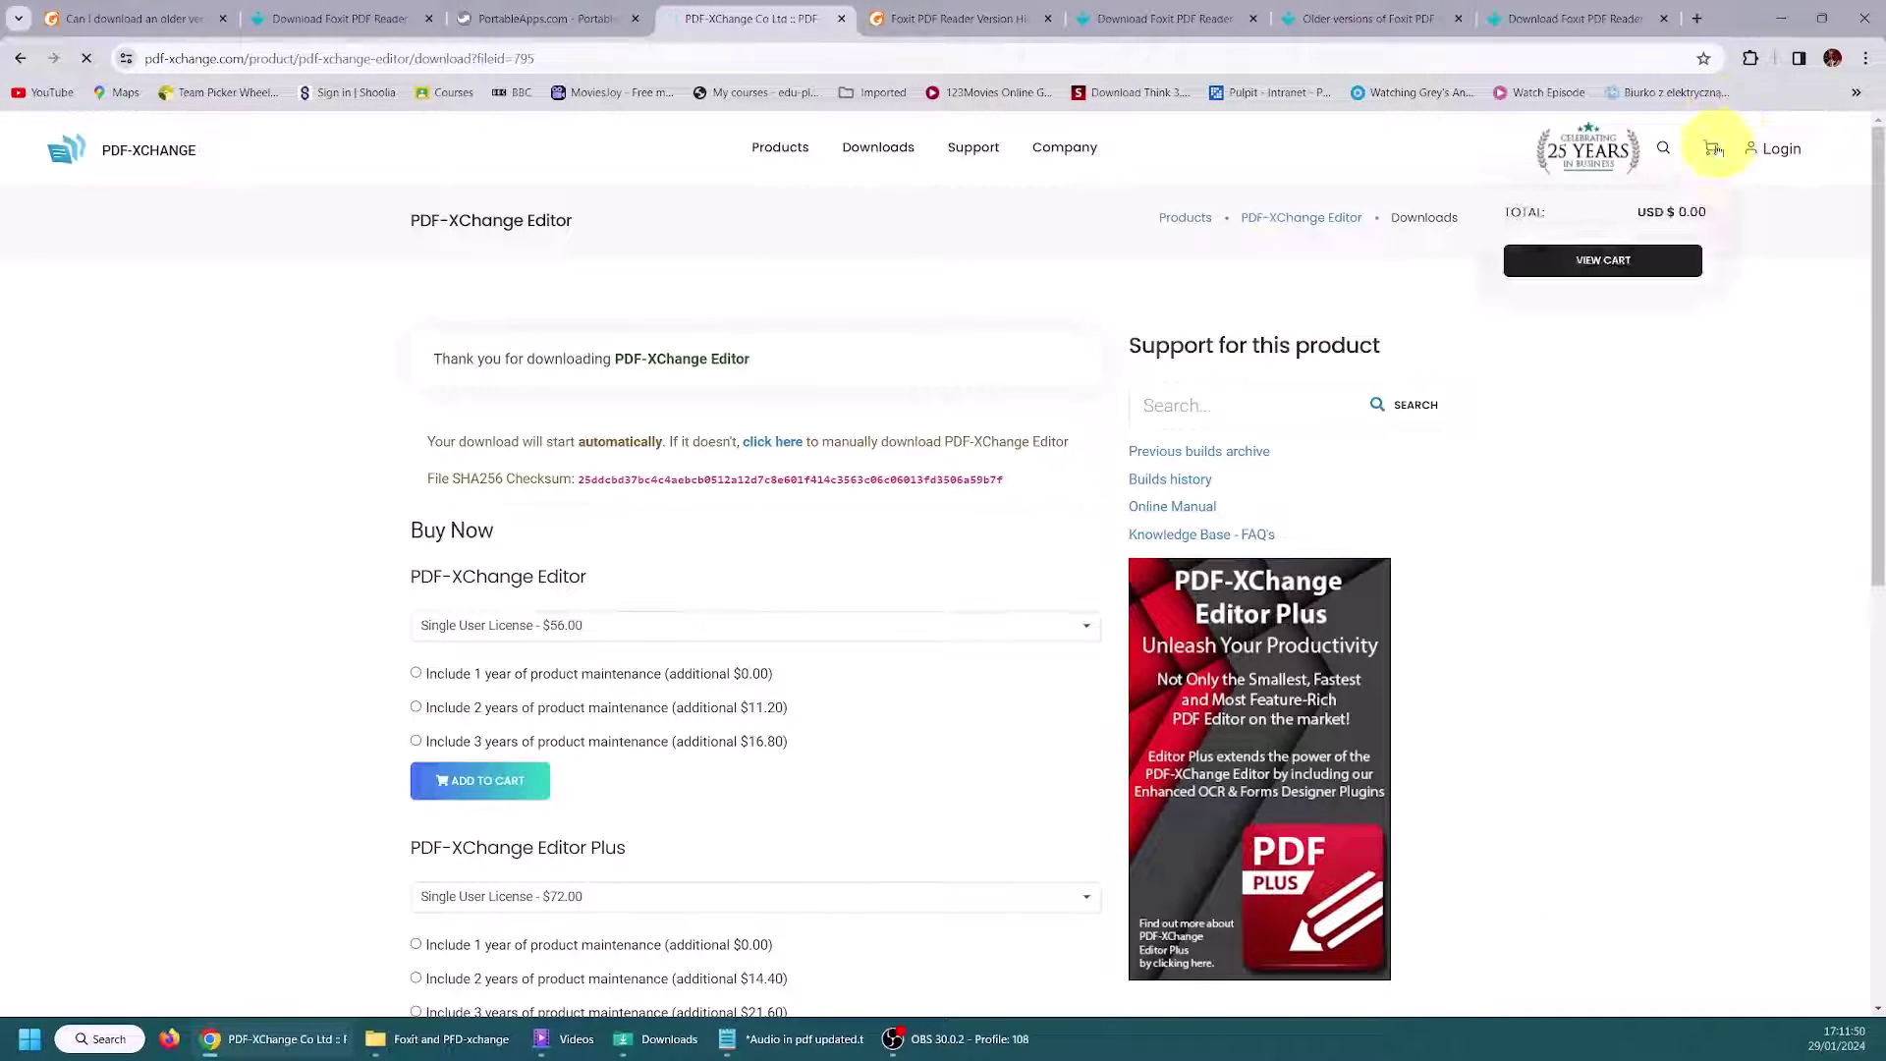
{"action": "left_click", "coordinate": [1765, 59]}
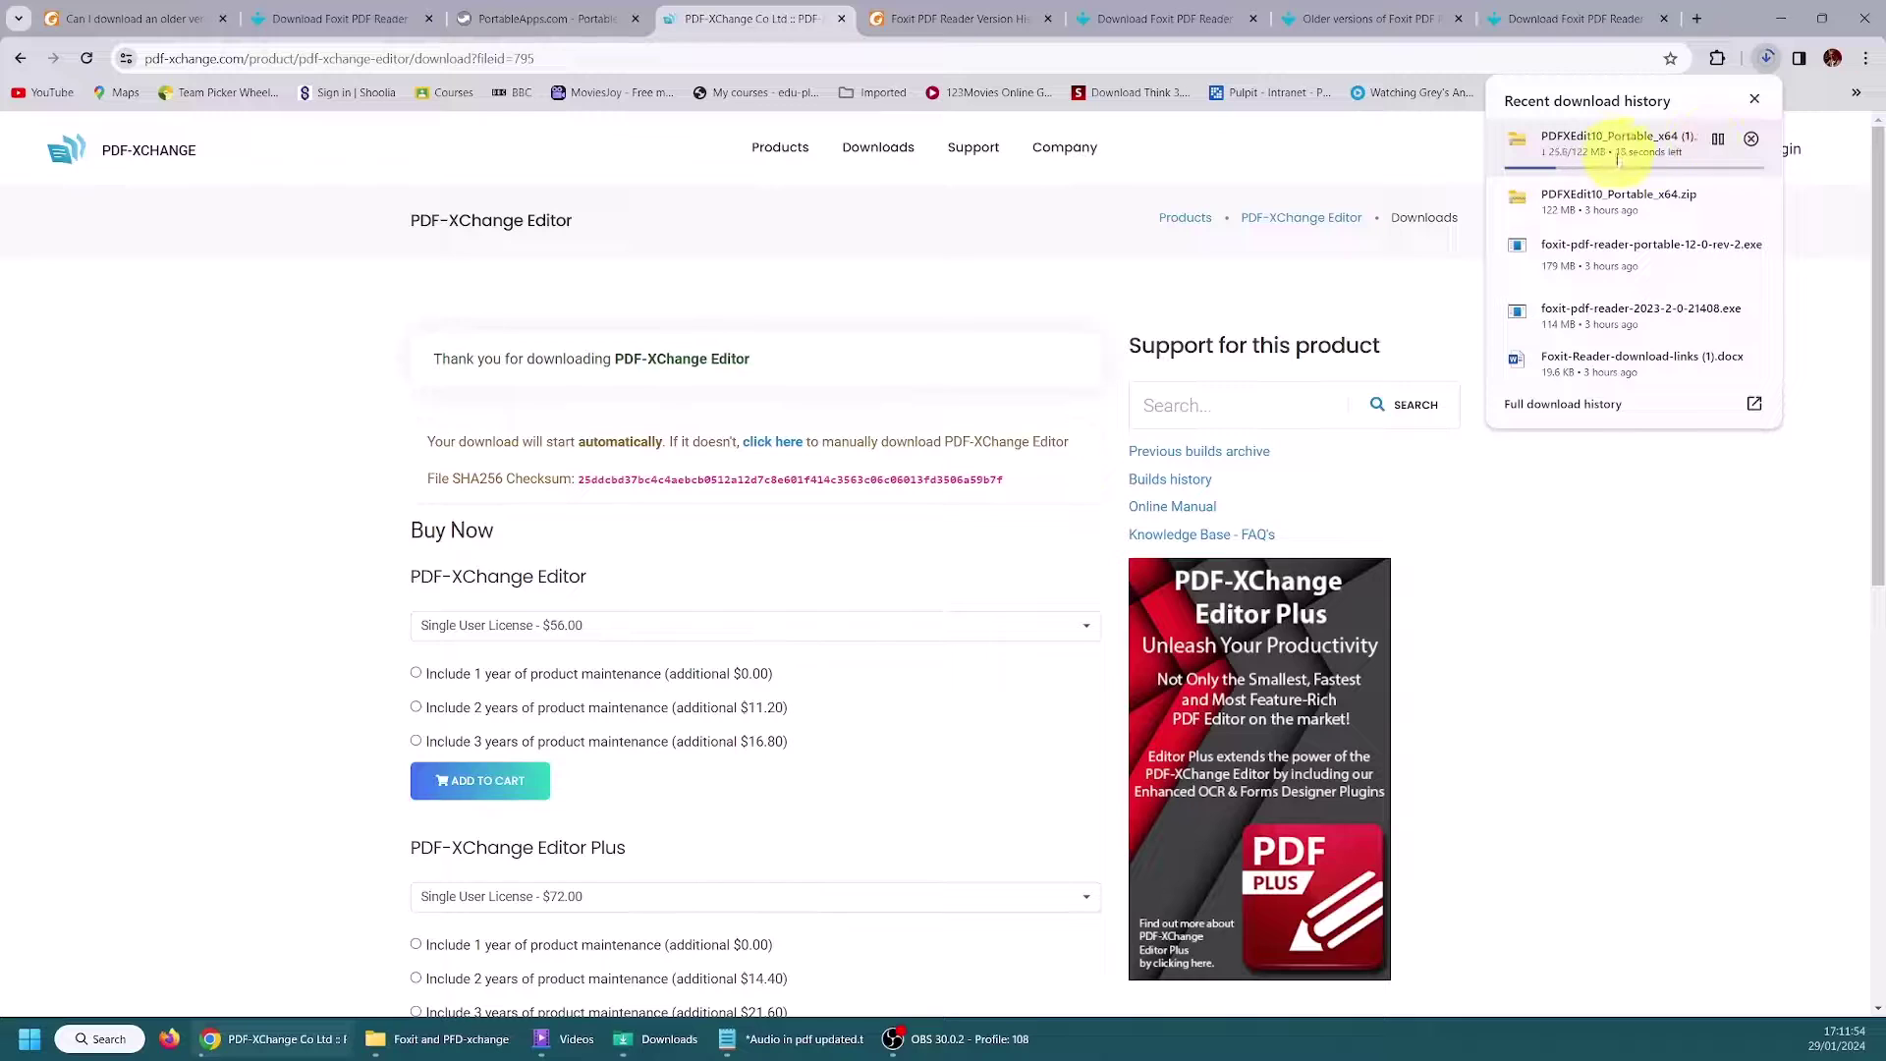
{"action": "left_click", "coordinate": [1751, 139]}
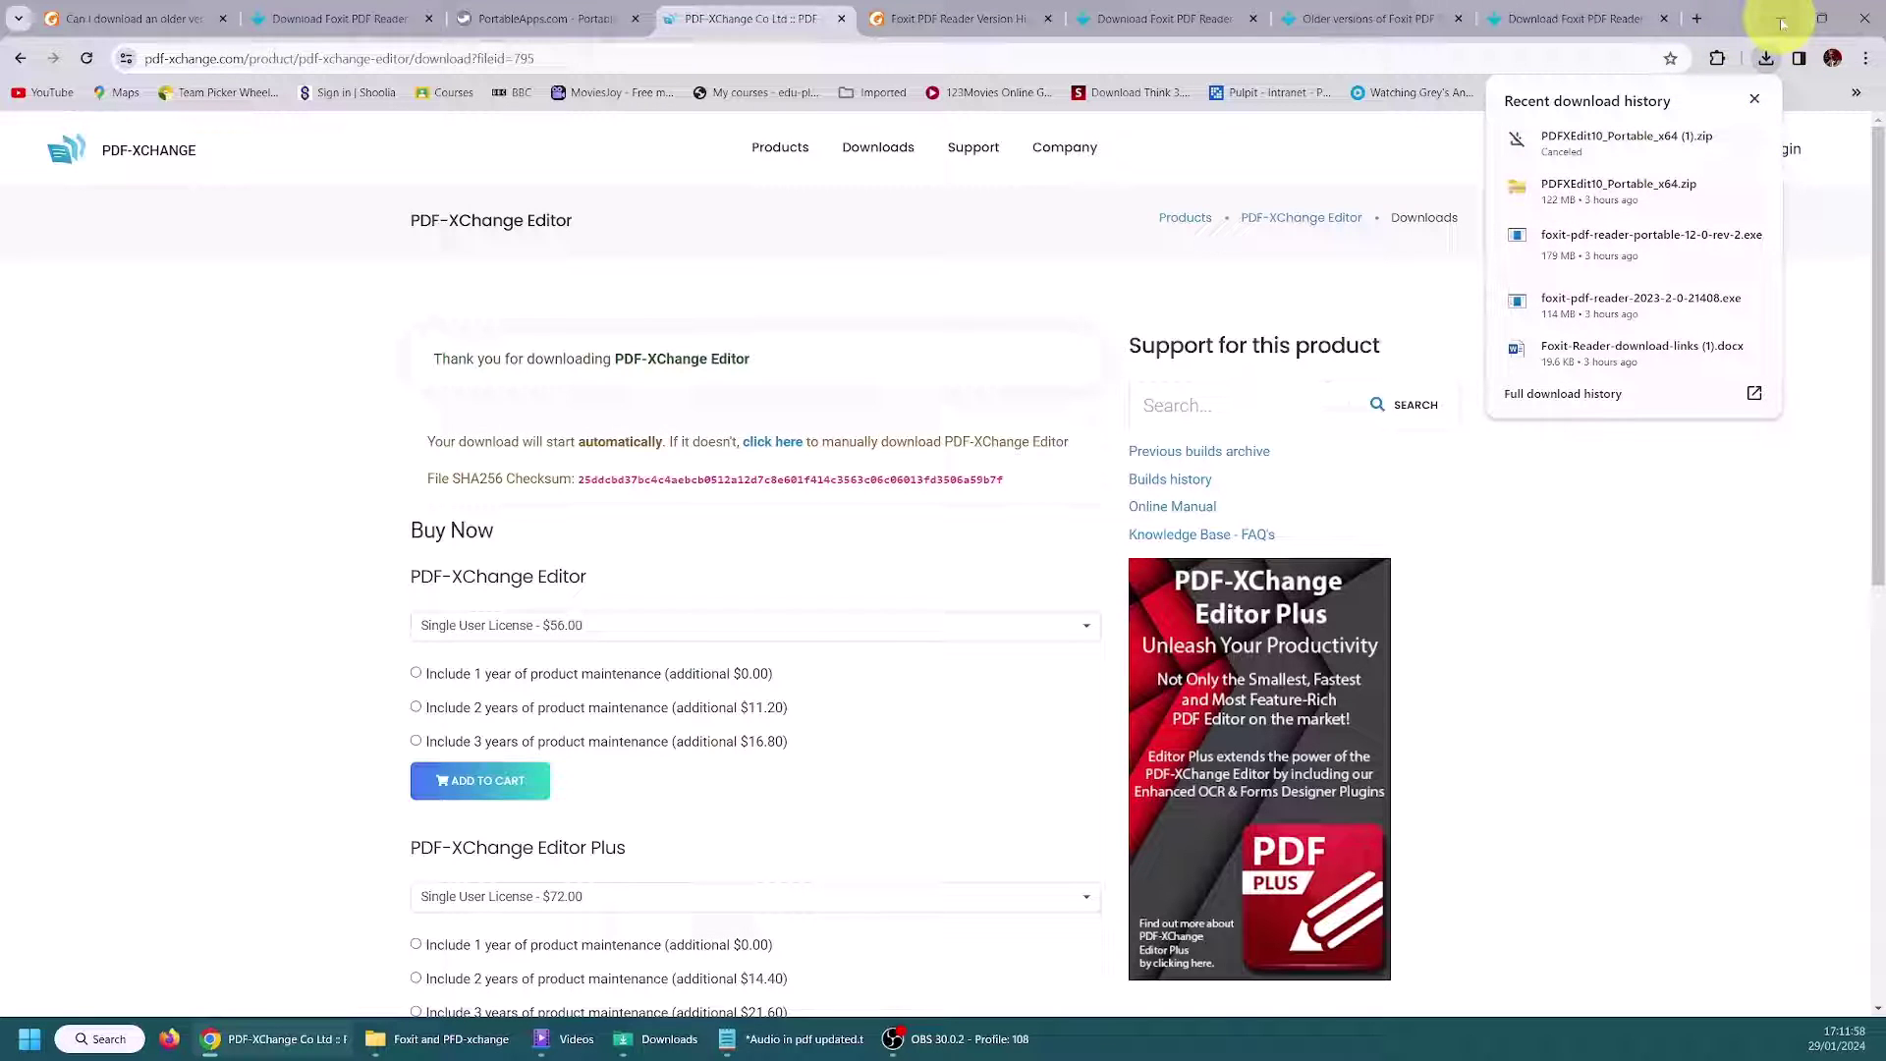
{"action": "left_click", "coordinate": [558, 21]}
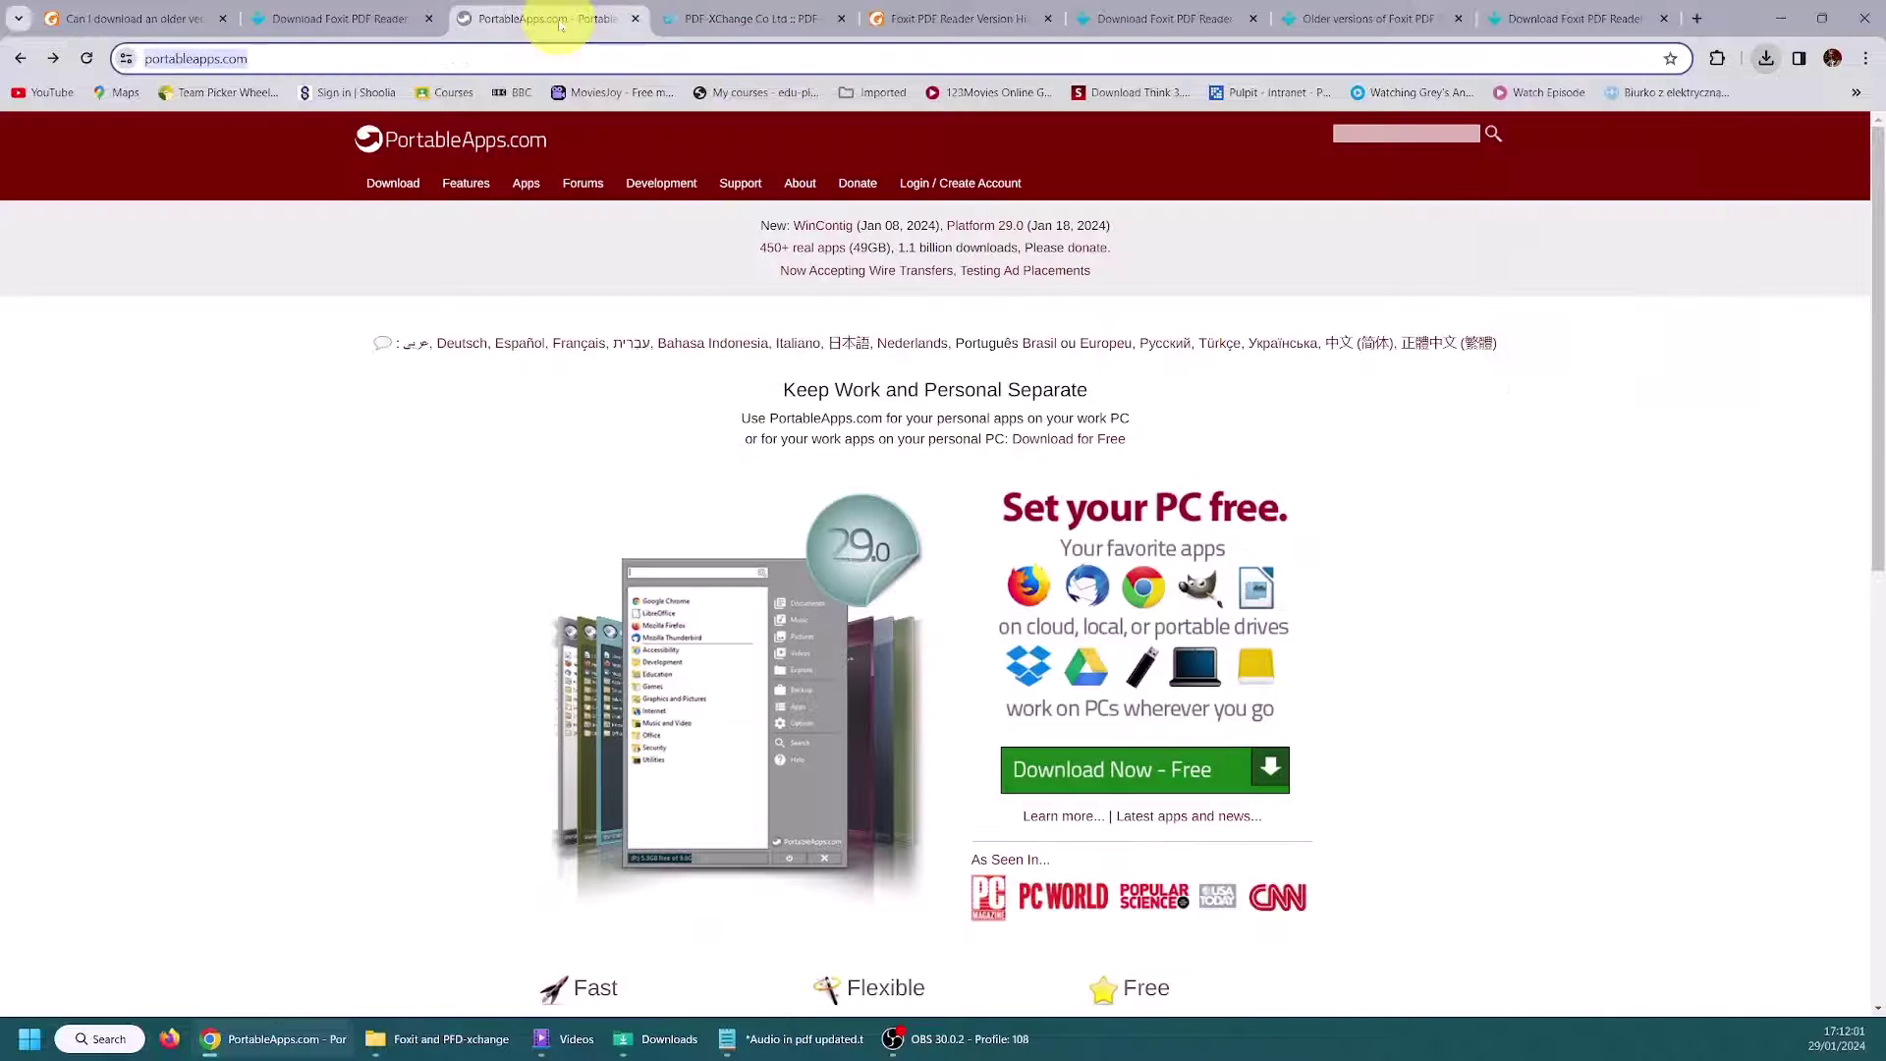
Step: Browse the PortableApps.com app directory, then minimize Chrome to reveal the Downloads folder
{"action": "left_click", "coordinate": [529, 185]}
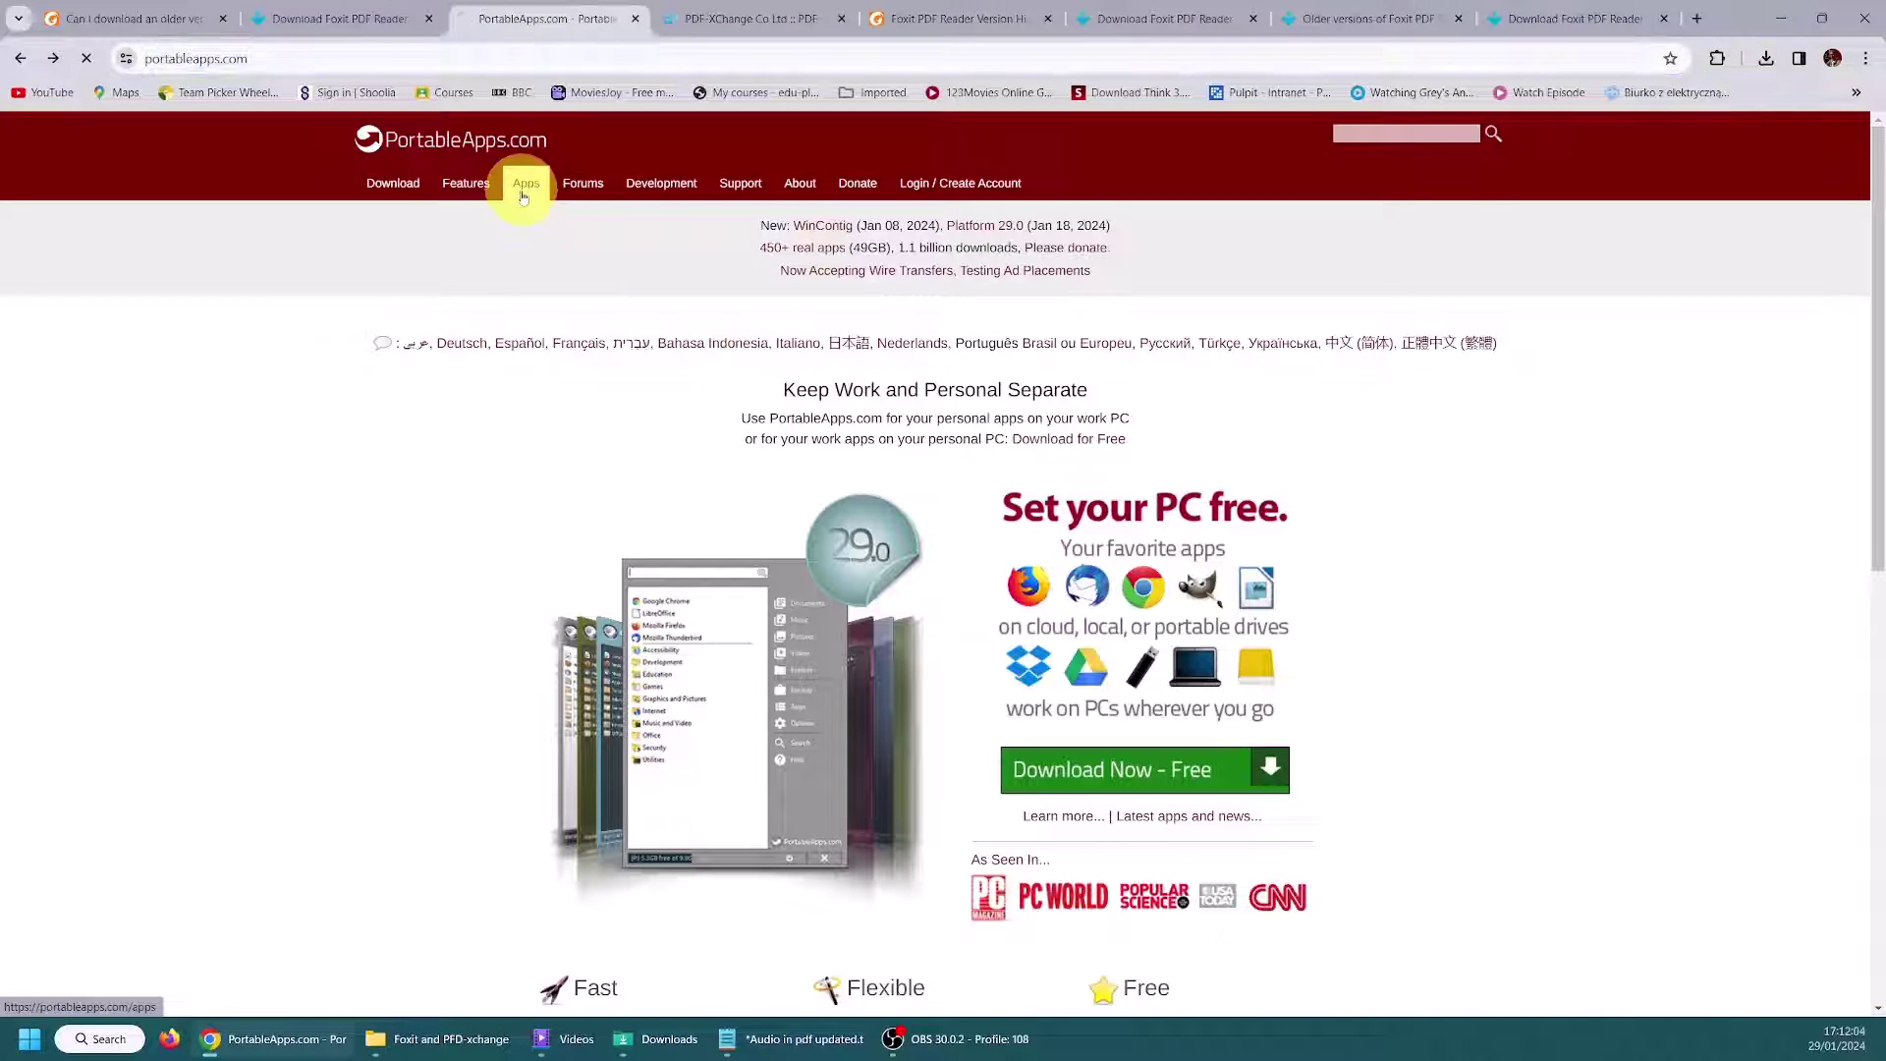
{"action": "scroll", "coordinate": [844, 496], "scroll_direction": "down", "scroll_amount": 5}
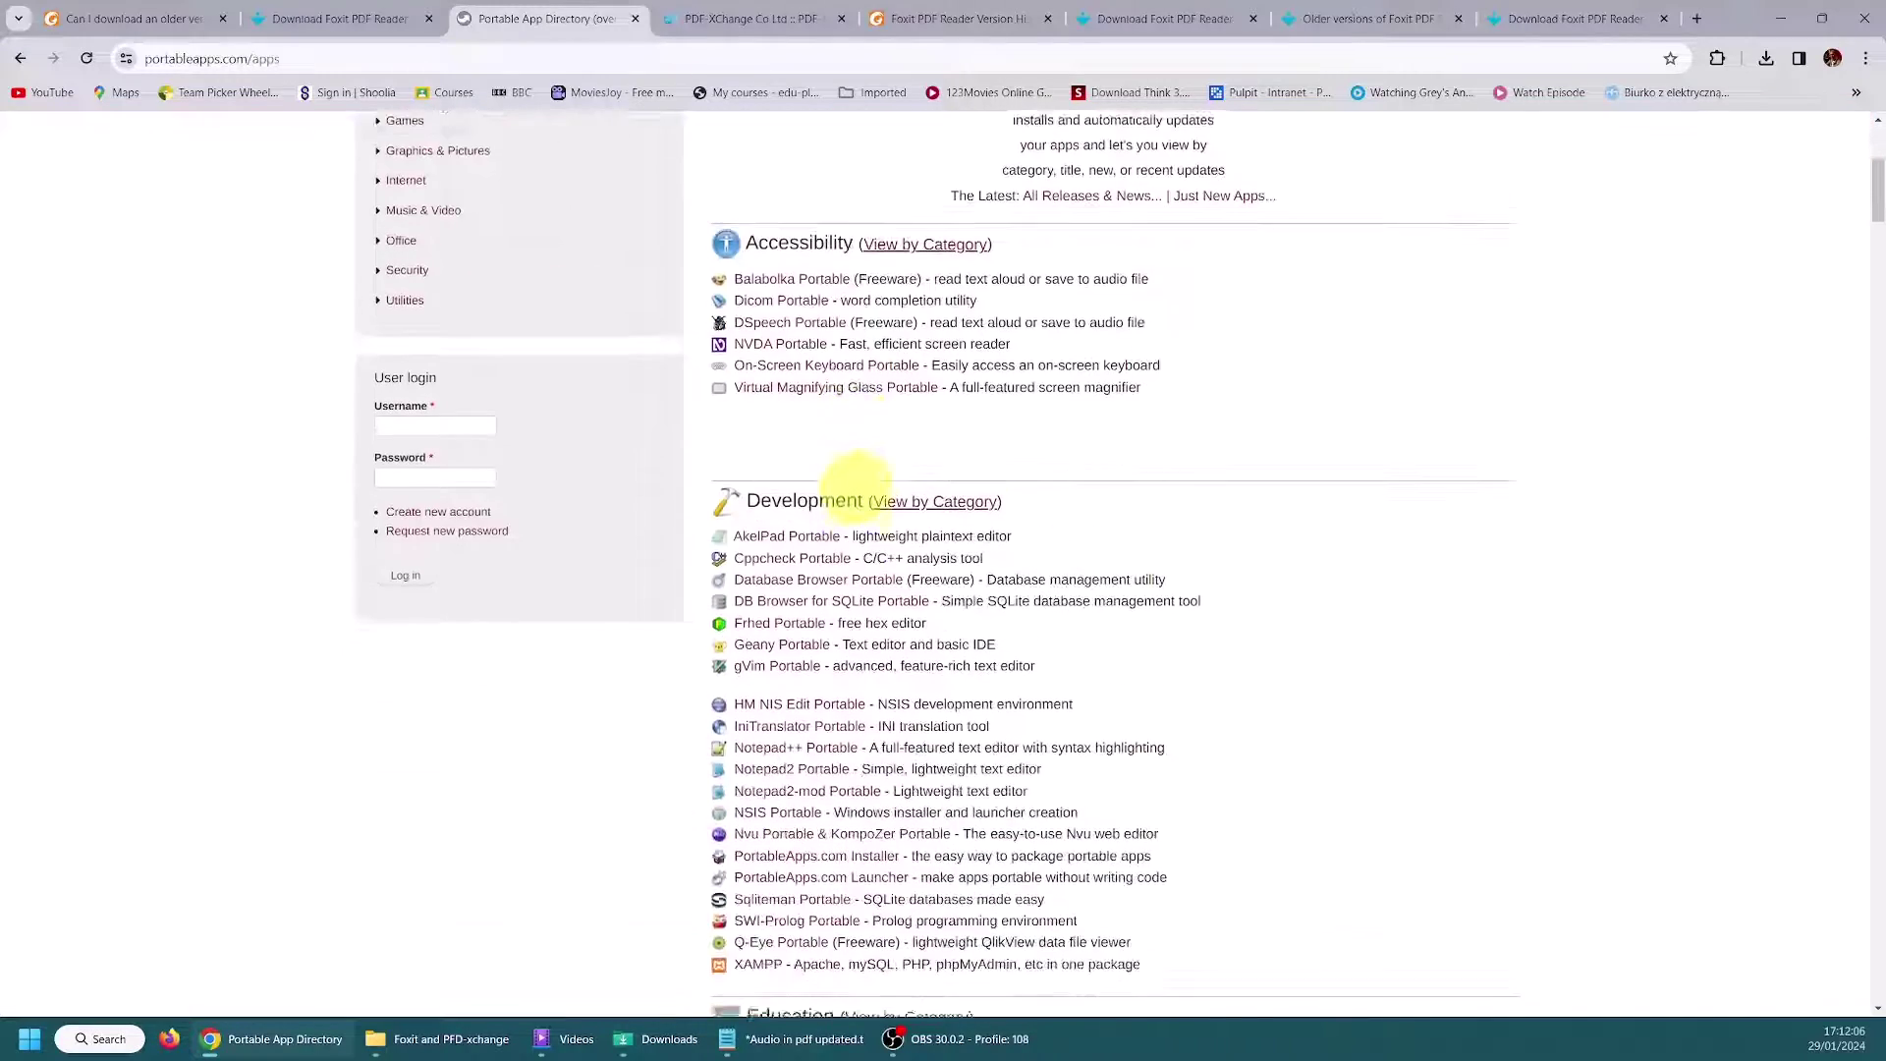
{"action": "scroll", "coordinate": [860, 484], "scroll_direction": "down", "scroll_amount": 7}
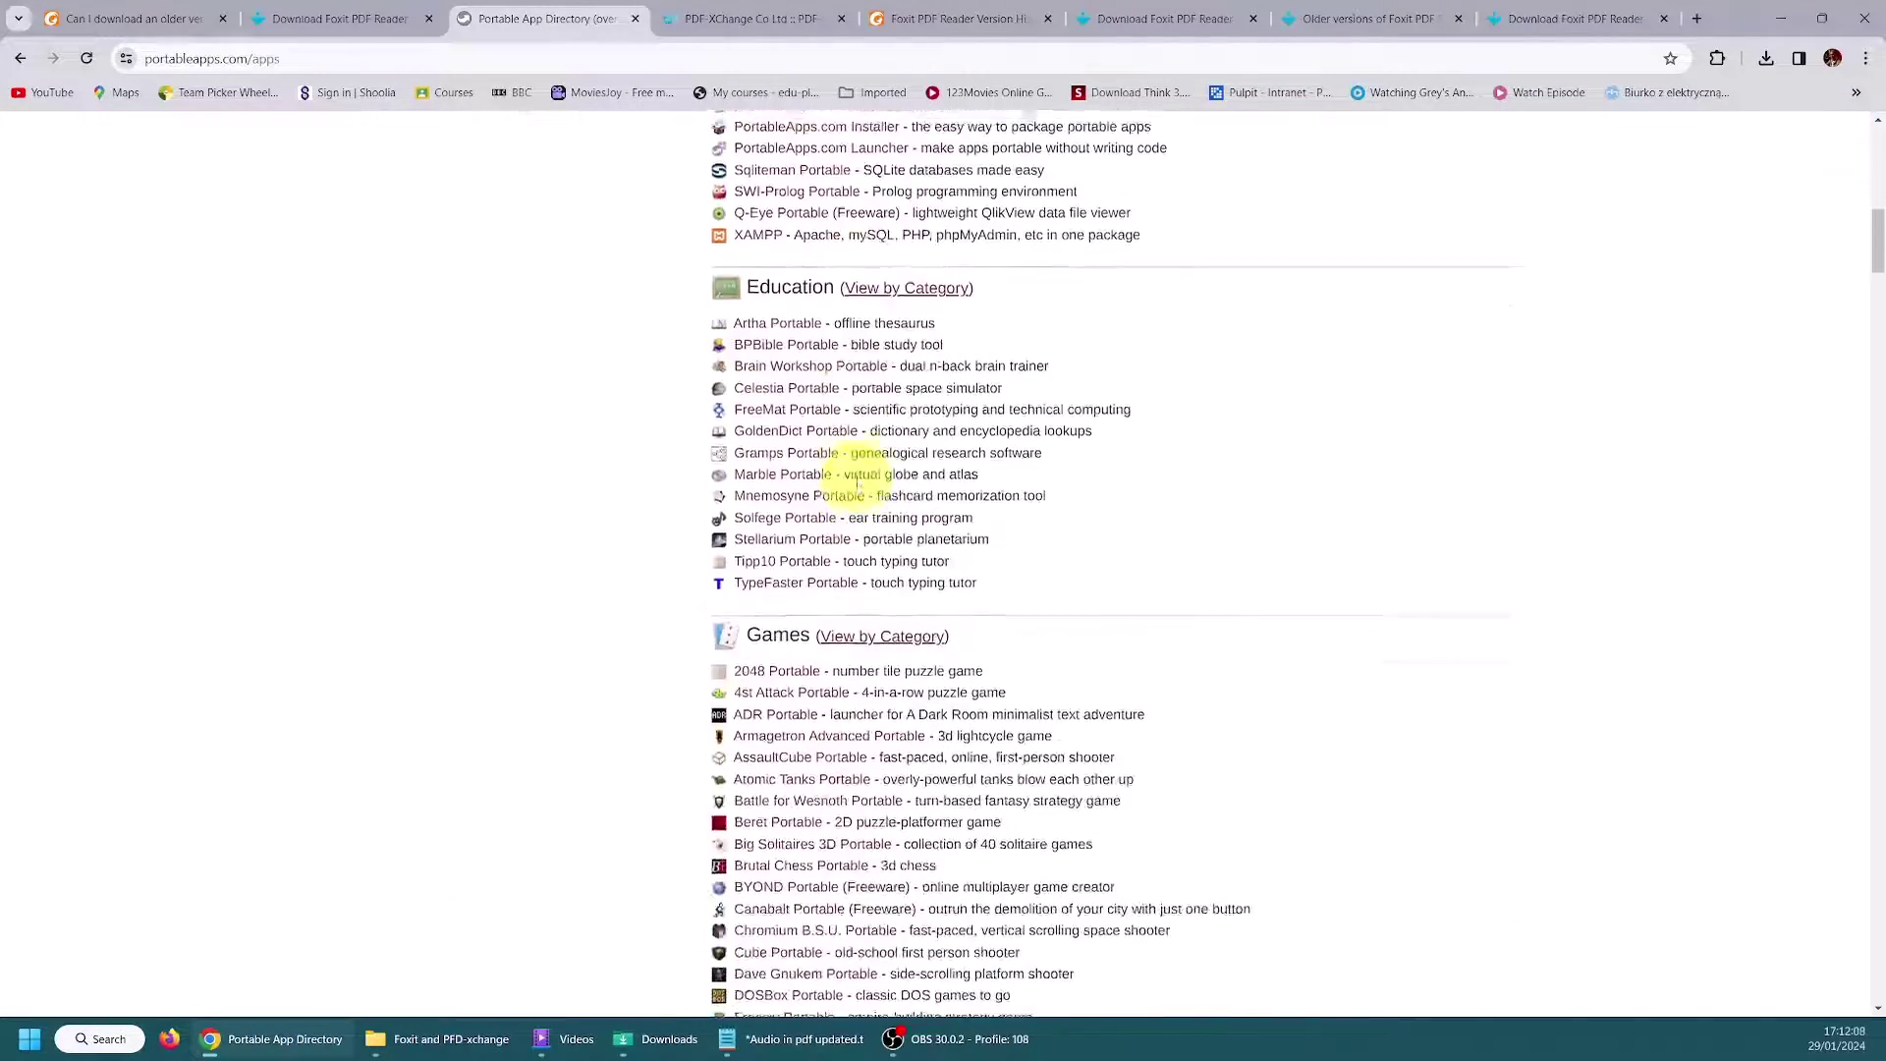
{"action": "scroll", "coordinate": [859, 481], "scroll_direction": "down", "scroll_amount": 5}
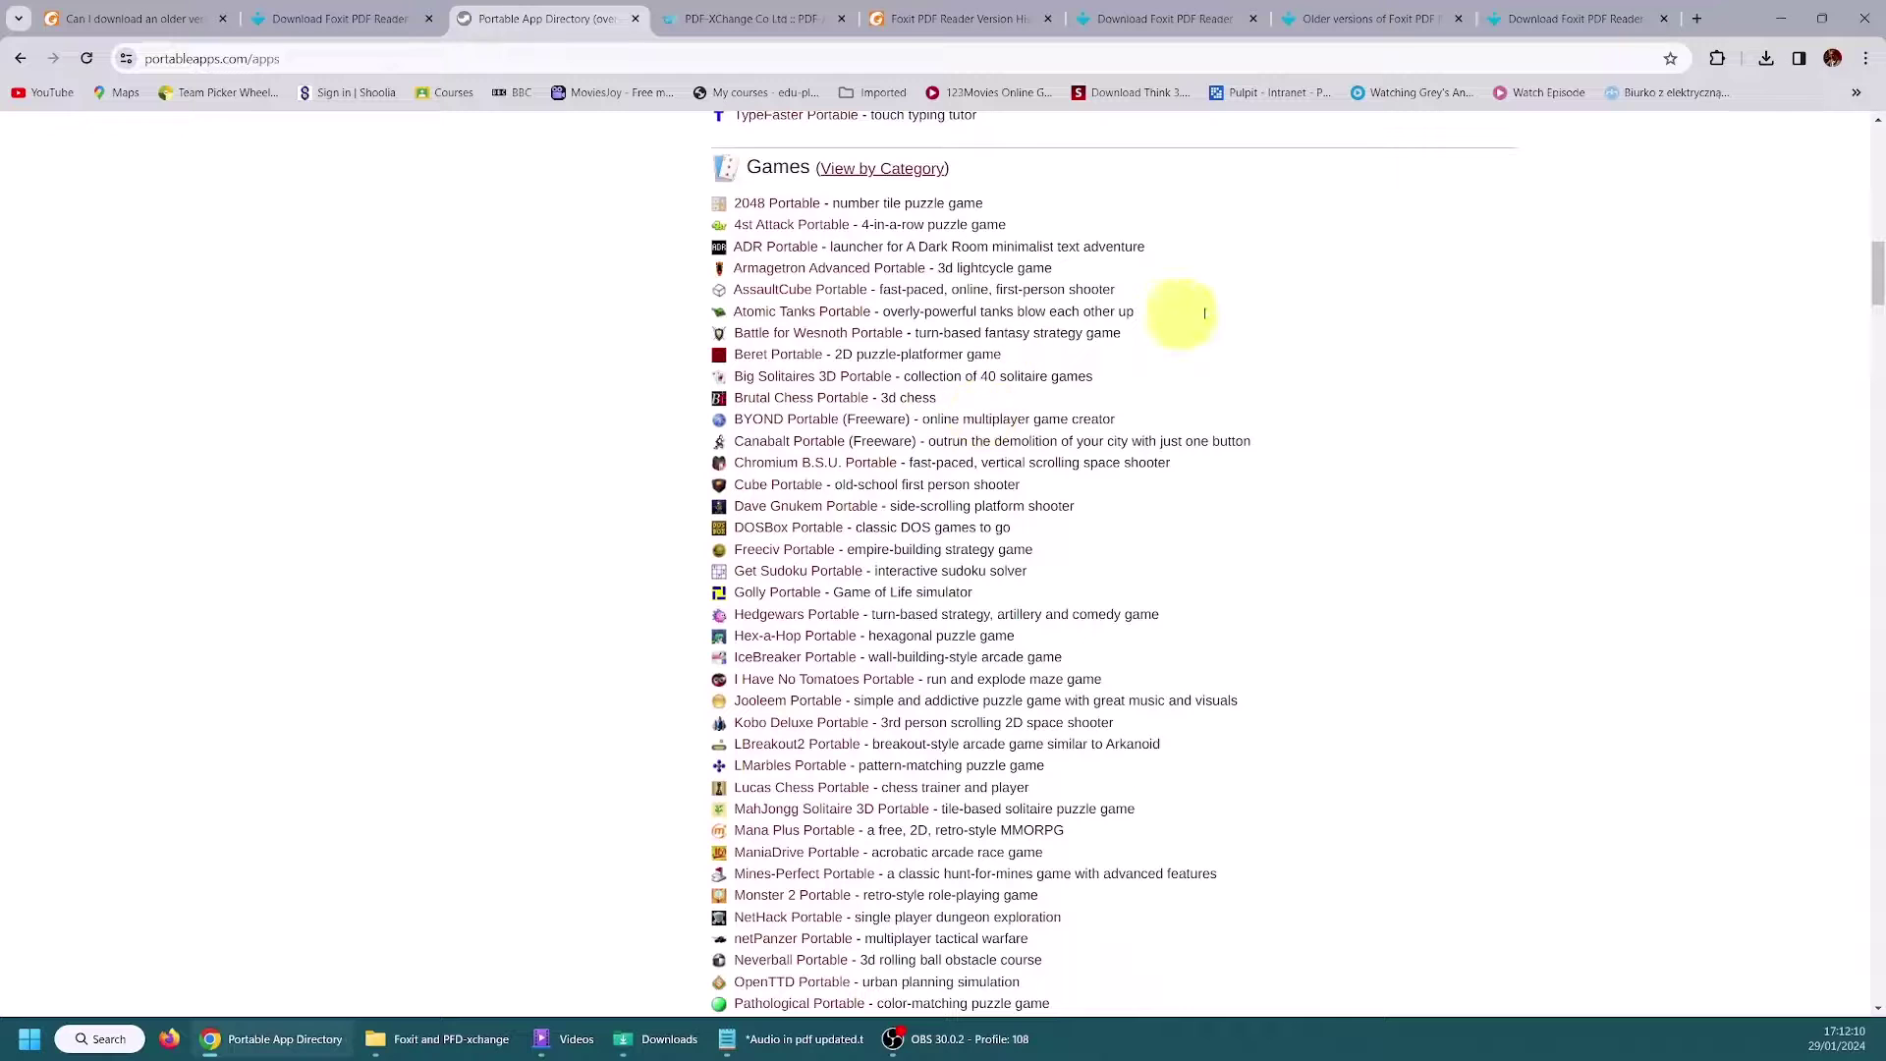
{"action": "left_click", "coordinate": [1785, 20]}
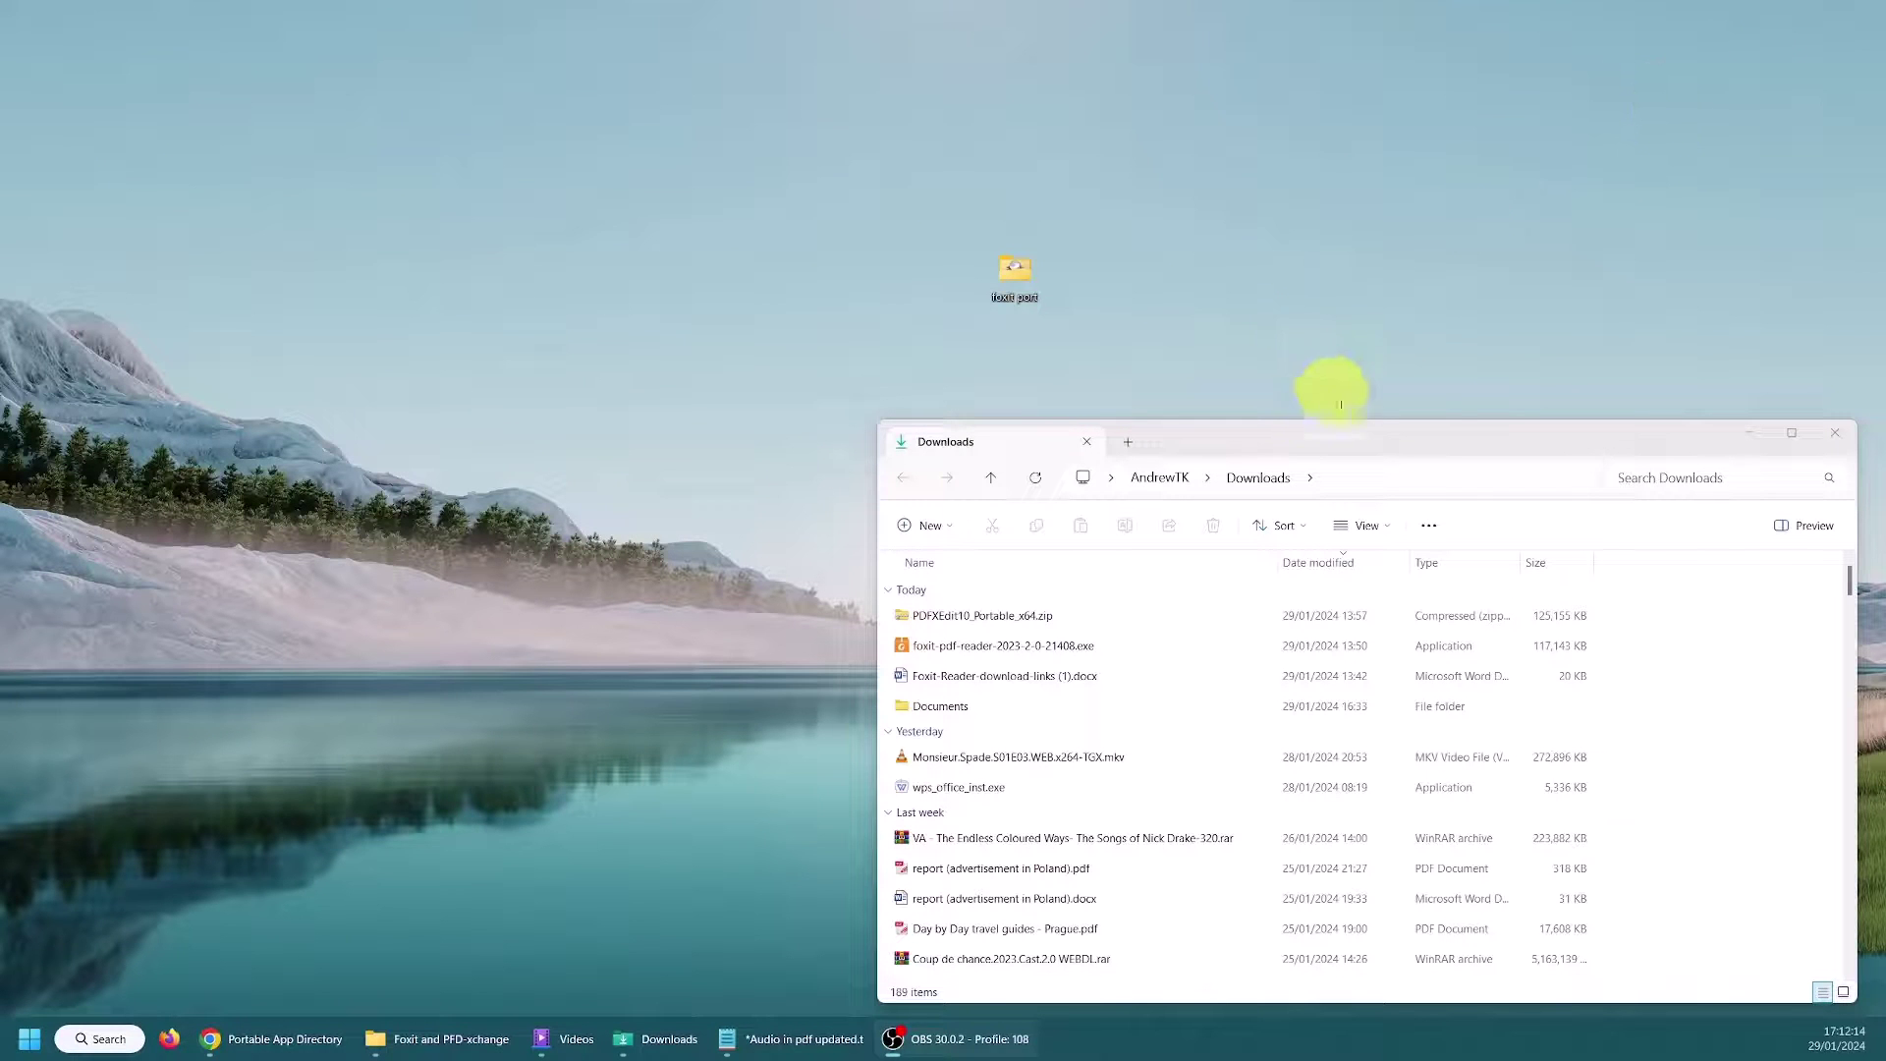
Step: Create a desktop folder named PDFXEdit10_Portable_x64 using the zip's copied name
{"action": "left_click_drag", "start_coordinate": [1414, 438], "coordinate": [1334, 368]}
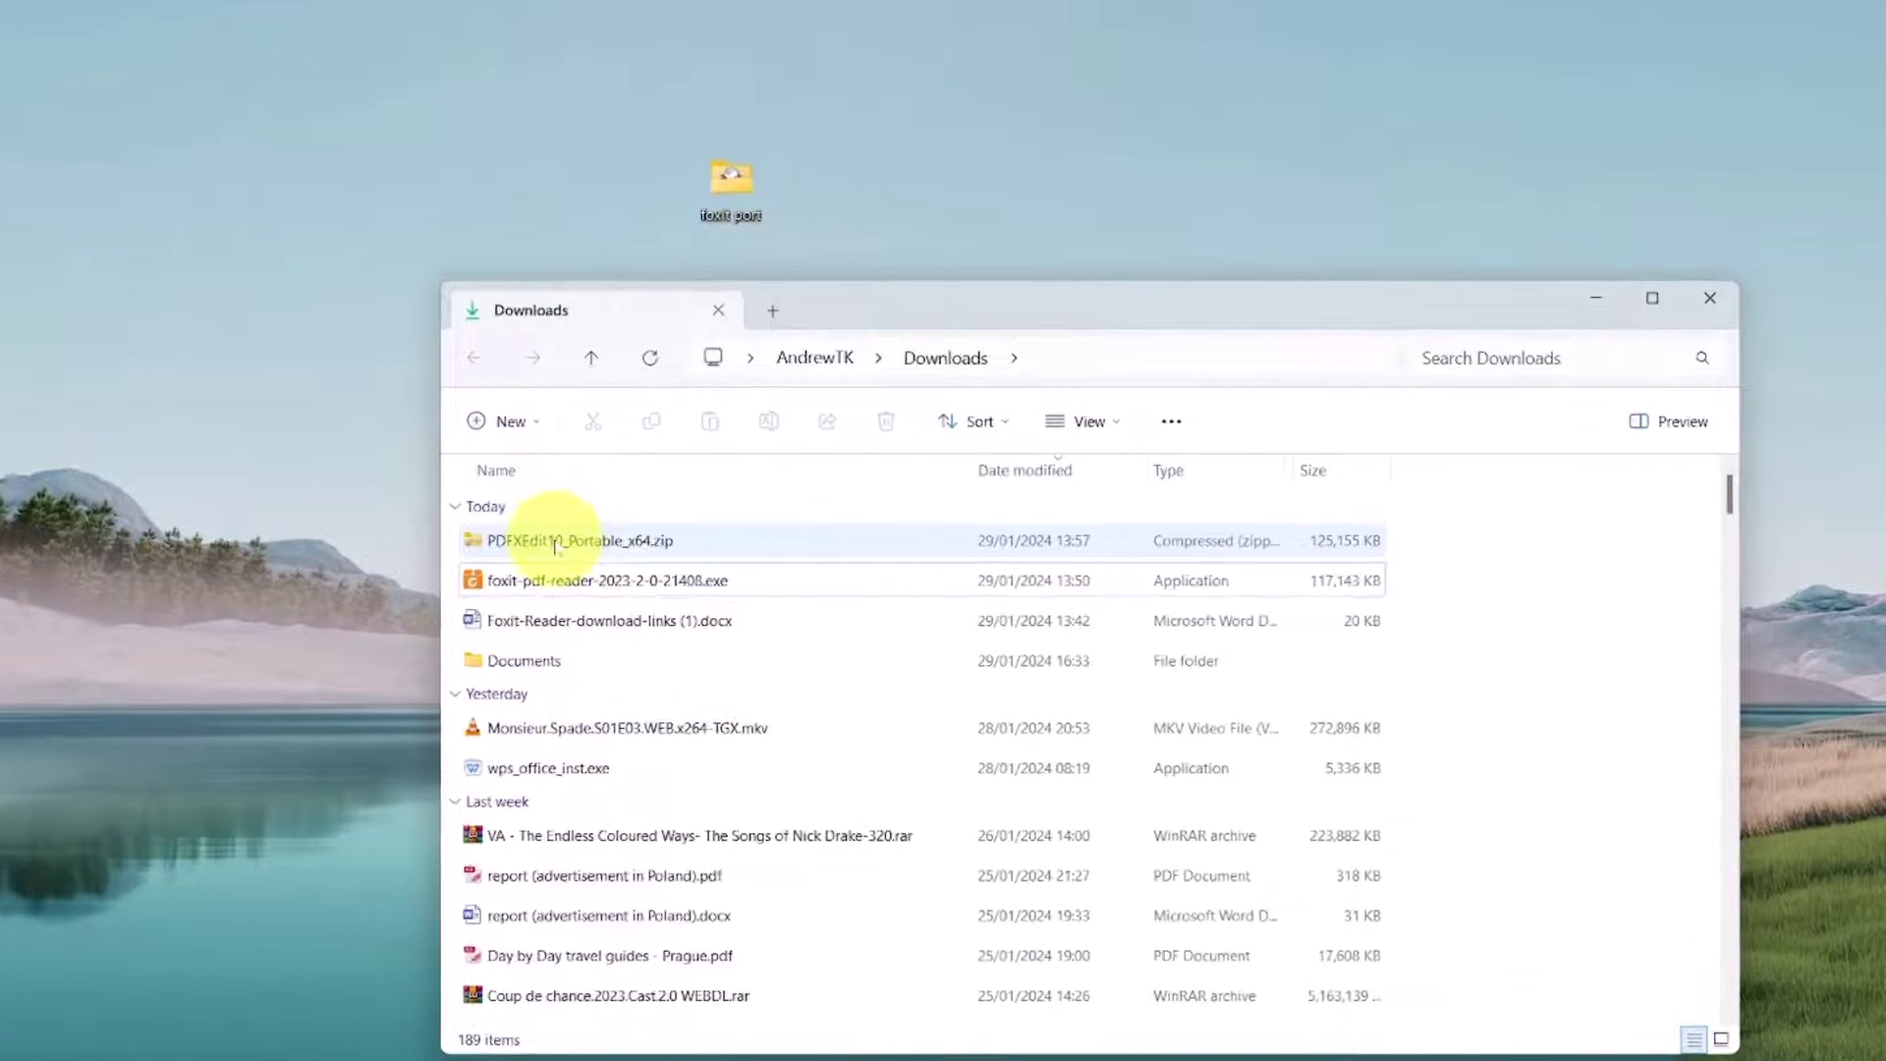
{"action": "left_click", "coordinate": [557, 547]}
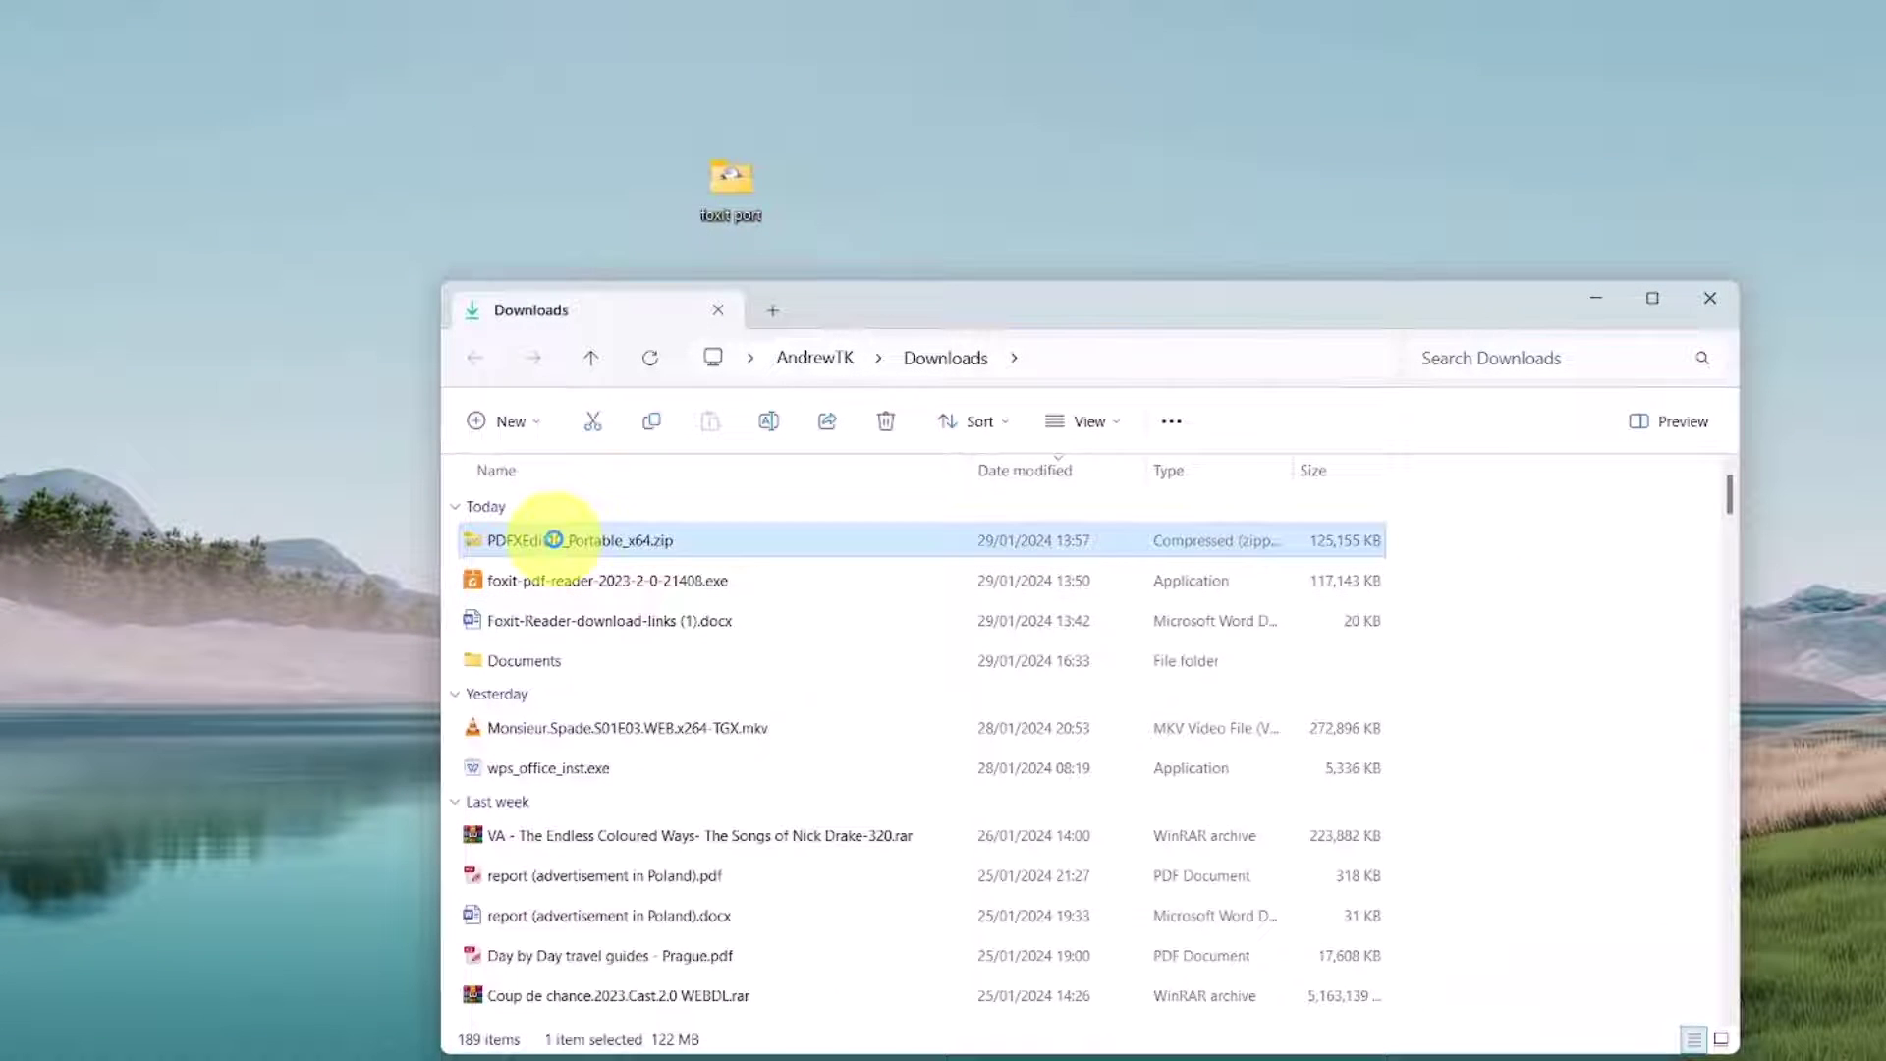
{"action": "left_click", "coordinate": [539, 542]}
{"action": "key", "text": "ctrl+c"}
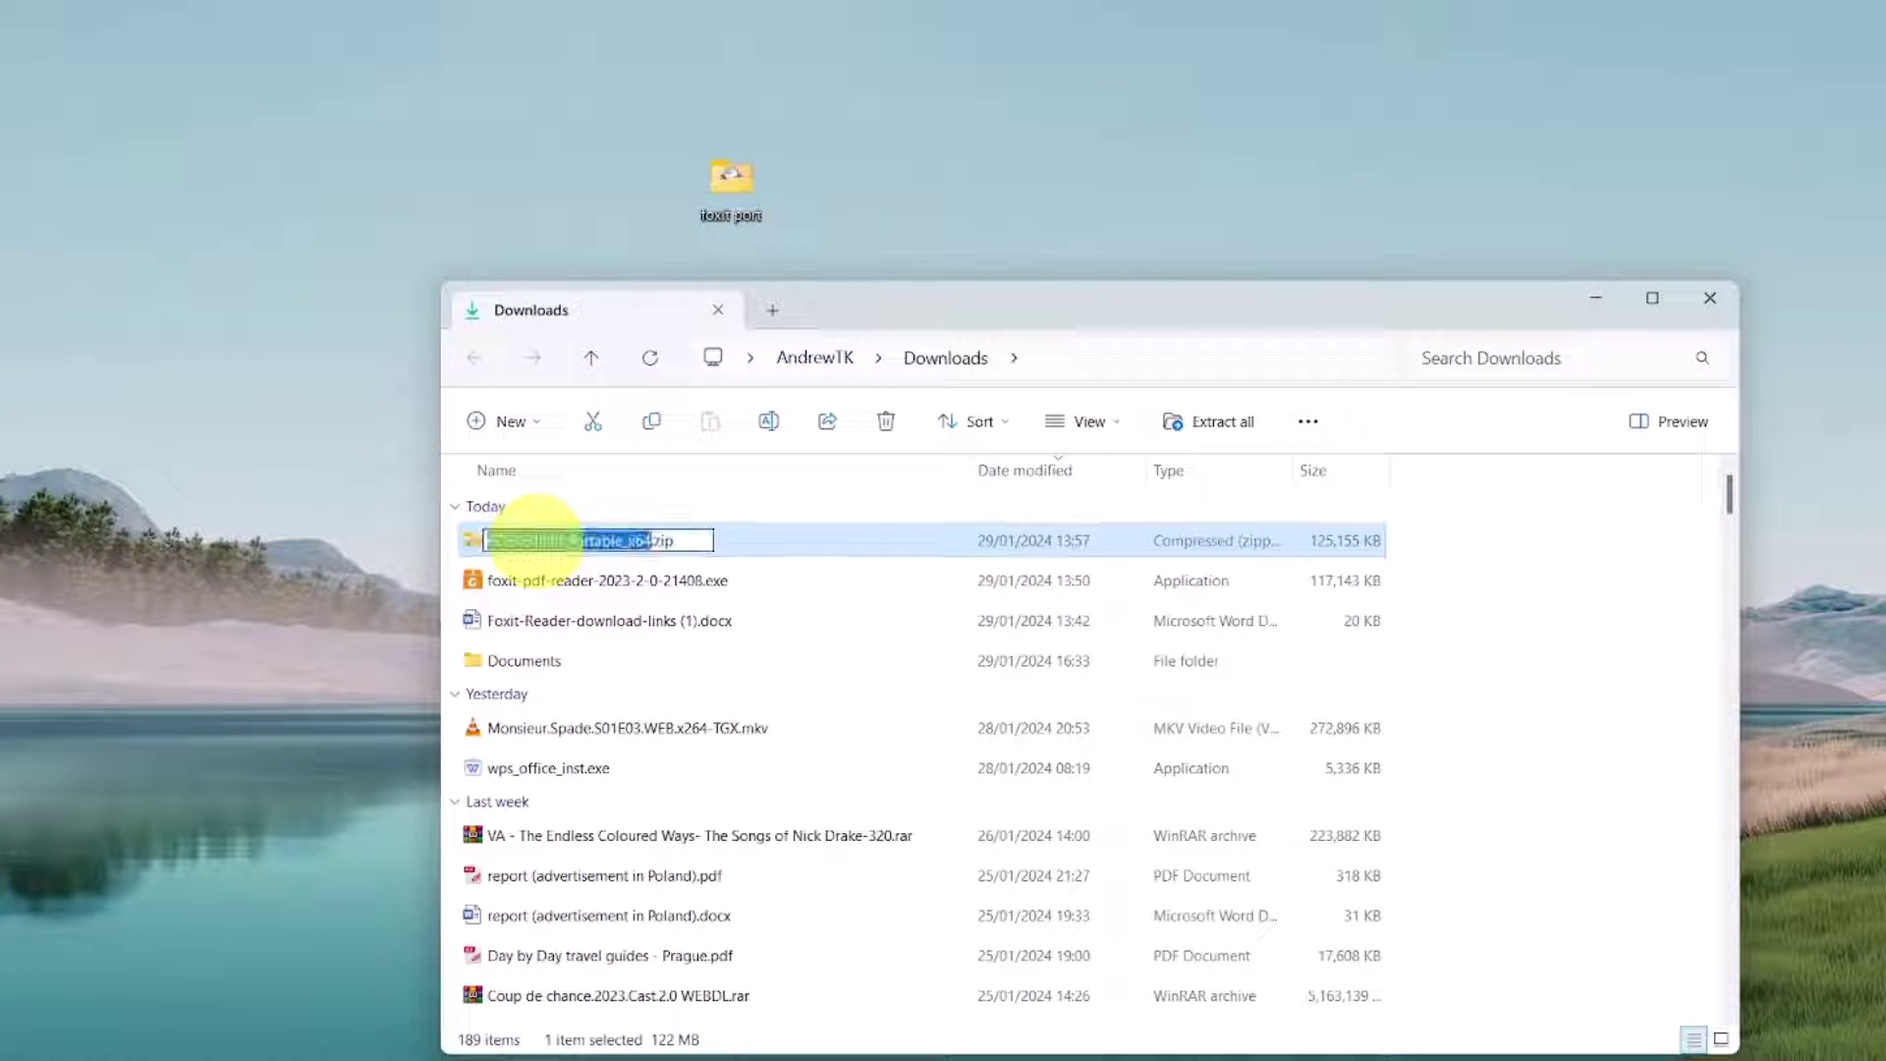
{"action": "right_click", "coordinate": [990, 44]}
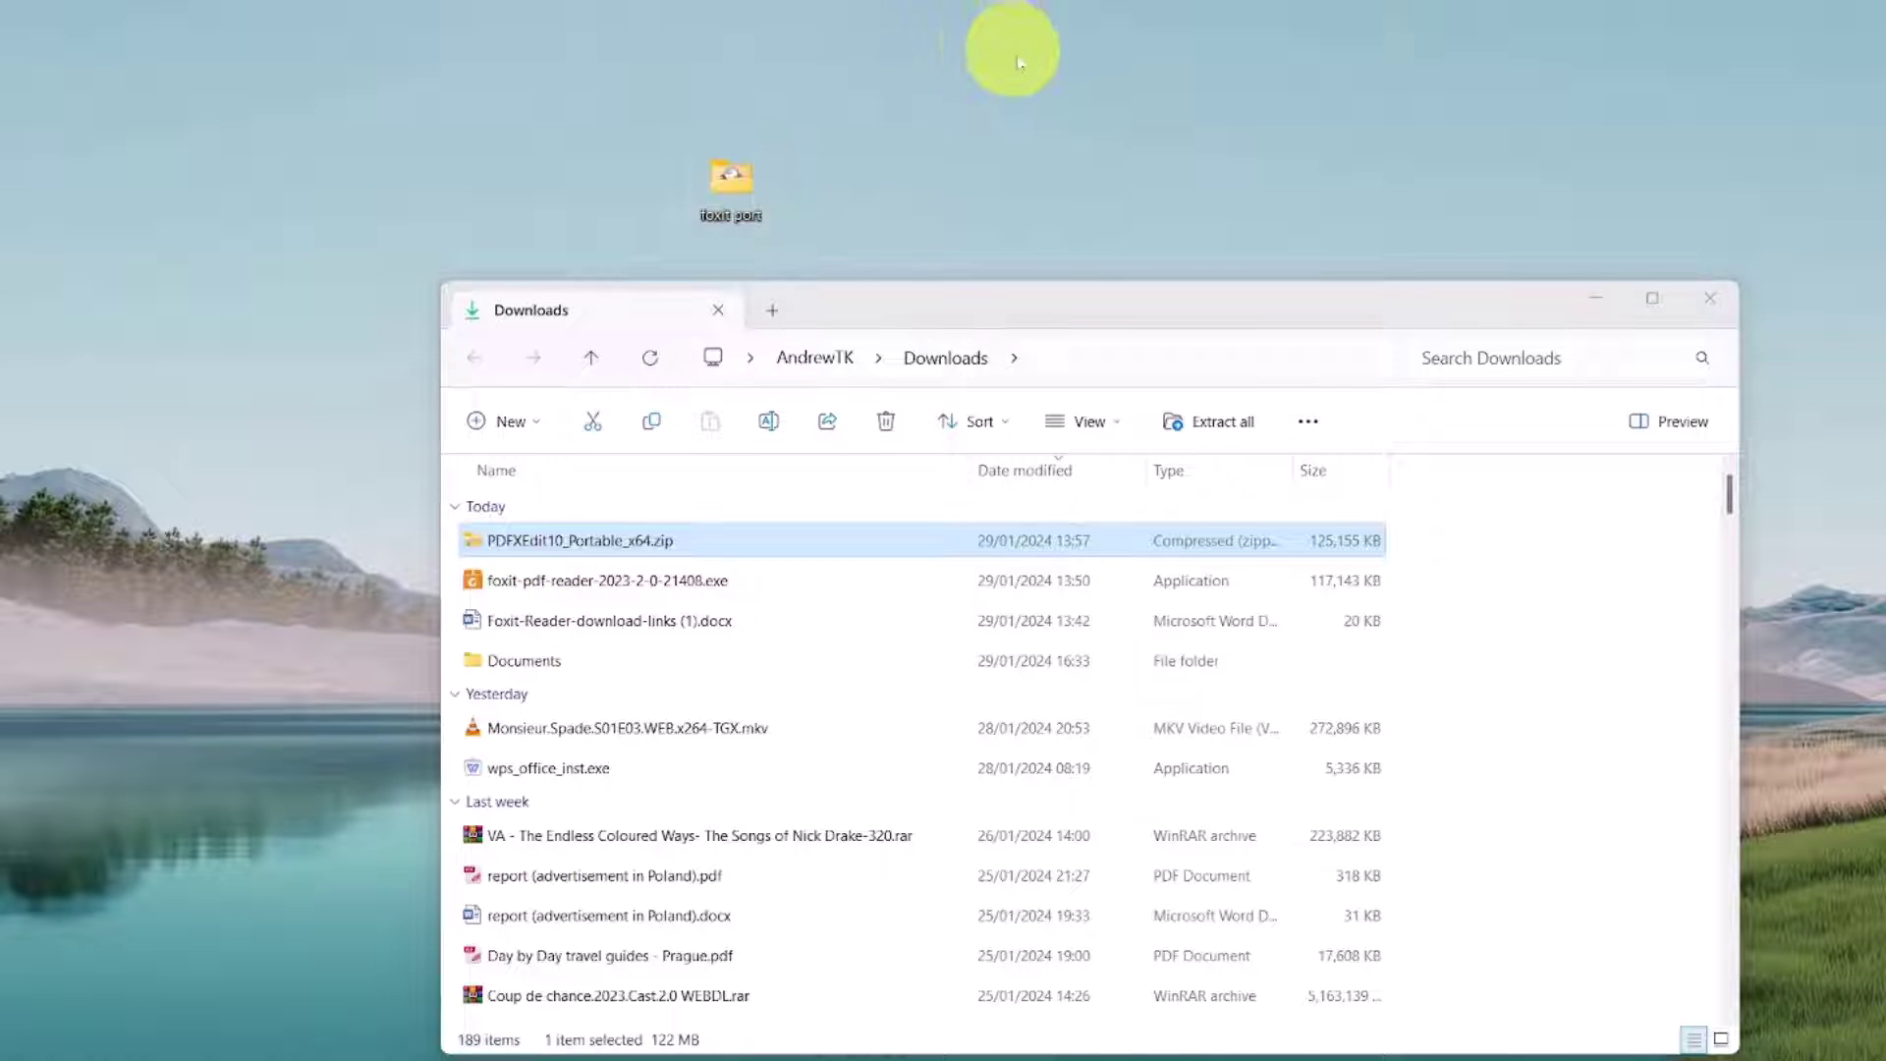
{"action": "mouse_move", "coordinate": [1031, 74]}
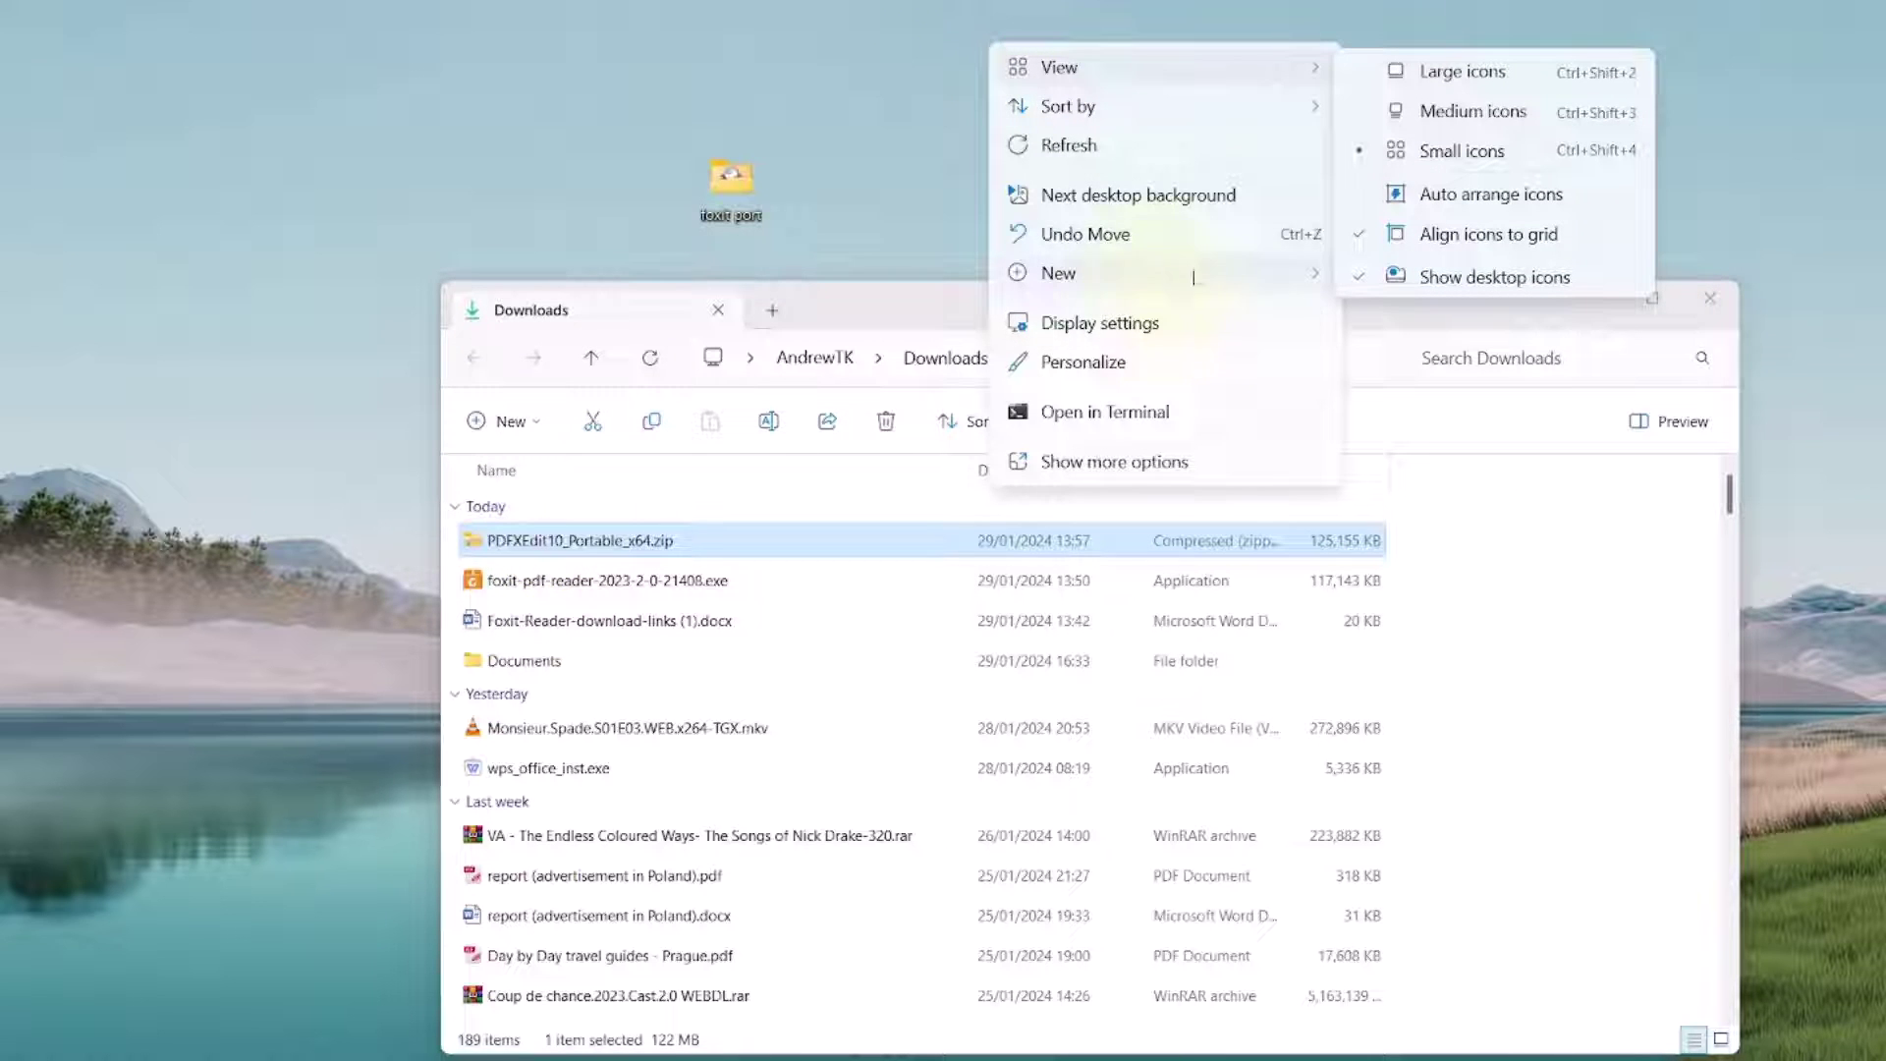
{"action": "mouse_move", "coordinate": [1287, 273]}
{"action": "left_click", "coordinate": [1375, 271]}
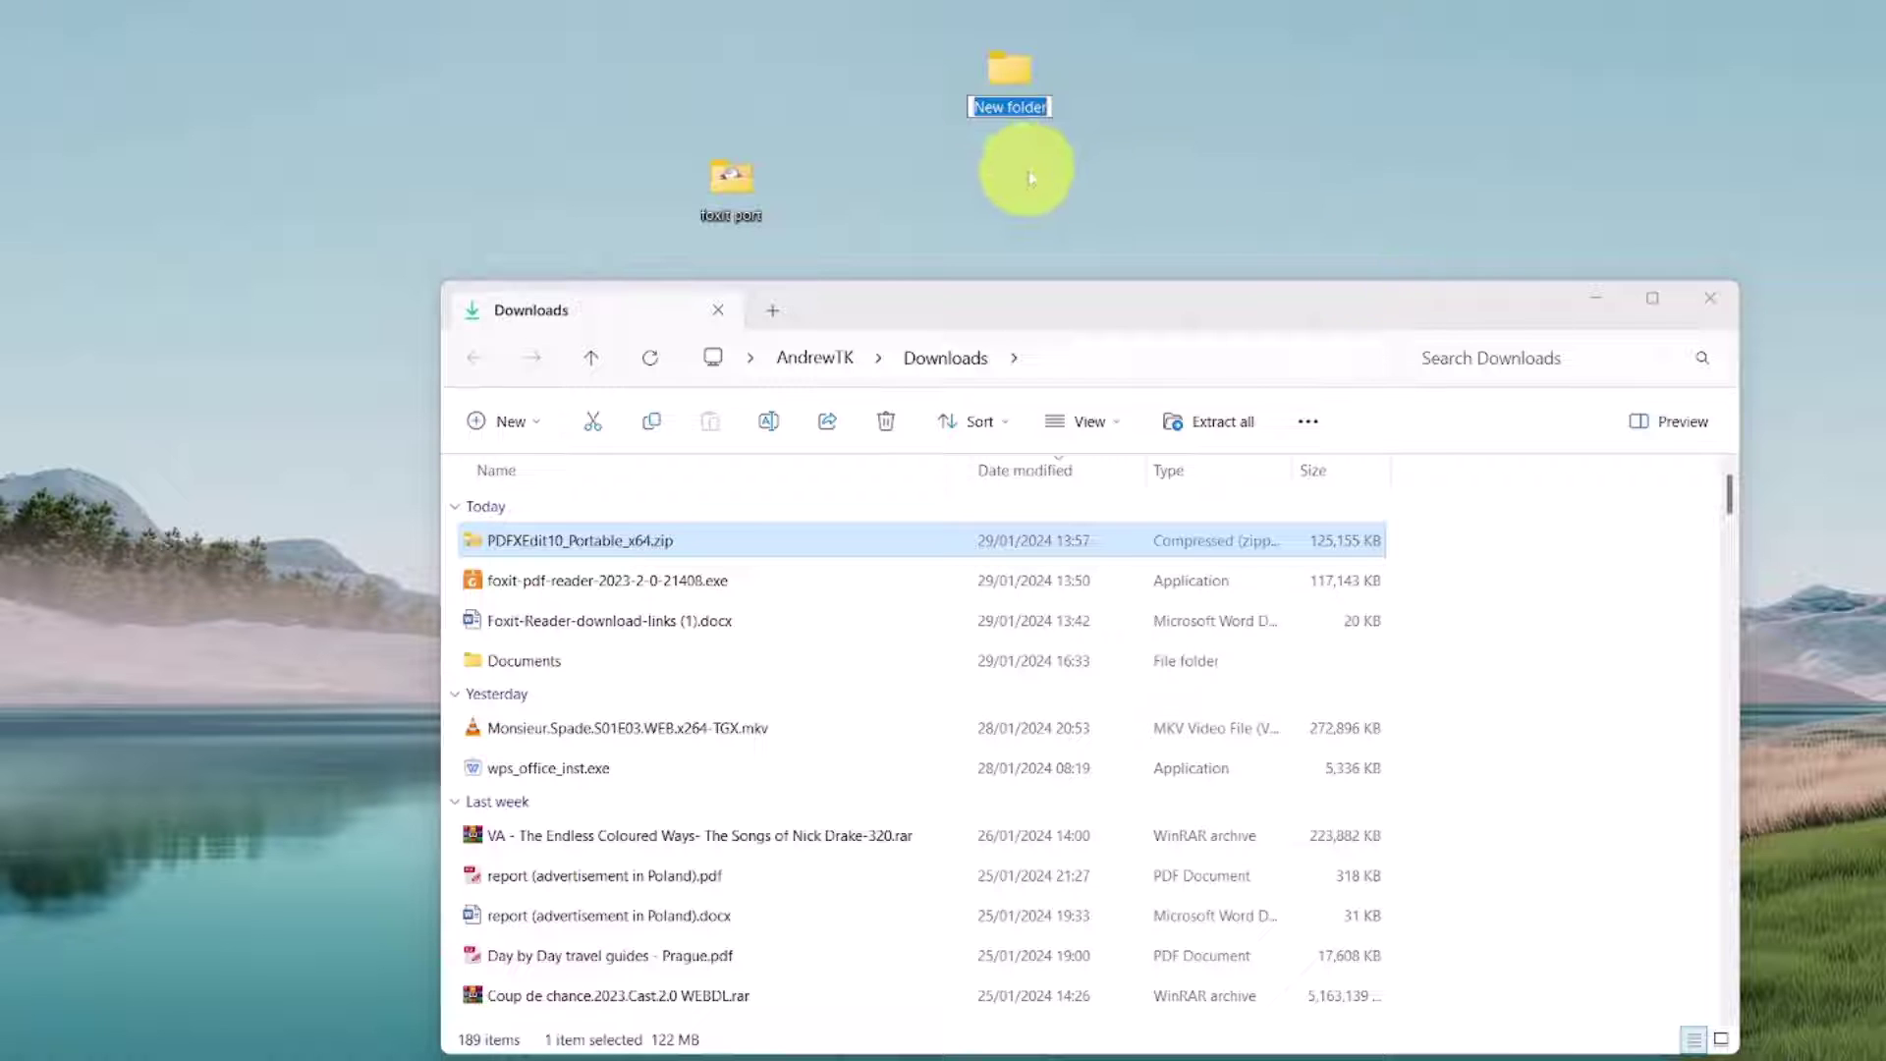
{"action": "key", "text": "ctrl+v"}
{"action": "key", "text": "Return"}
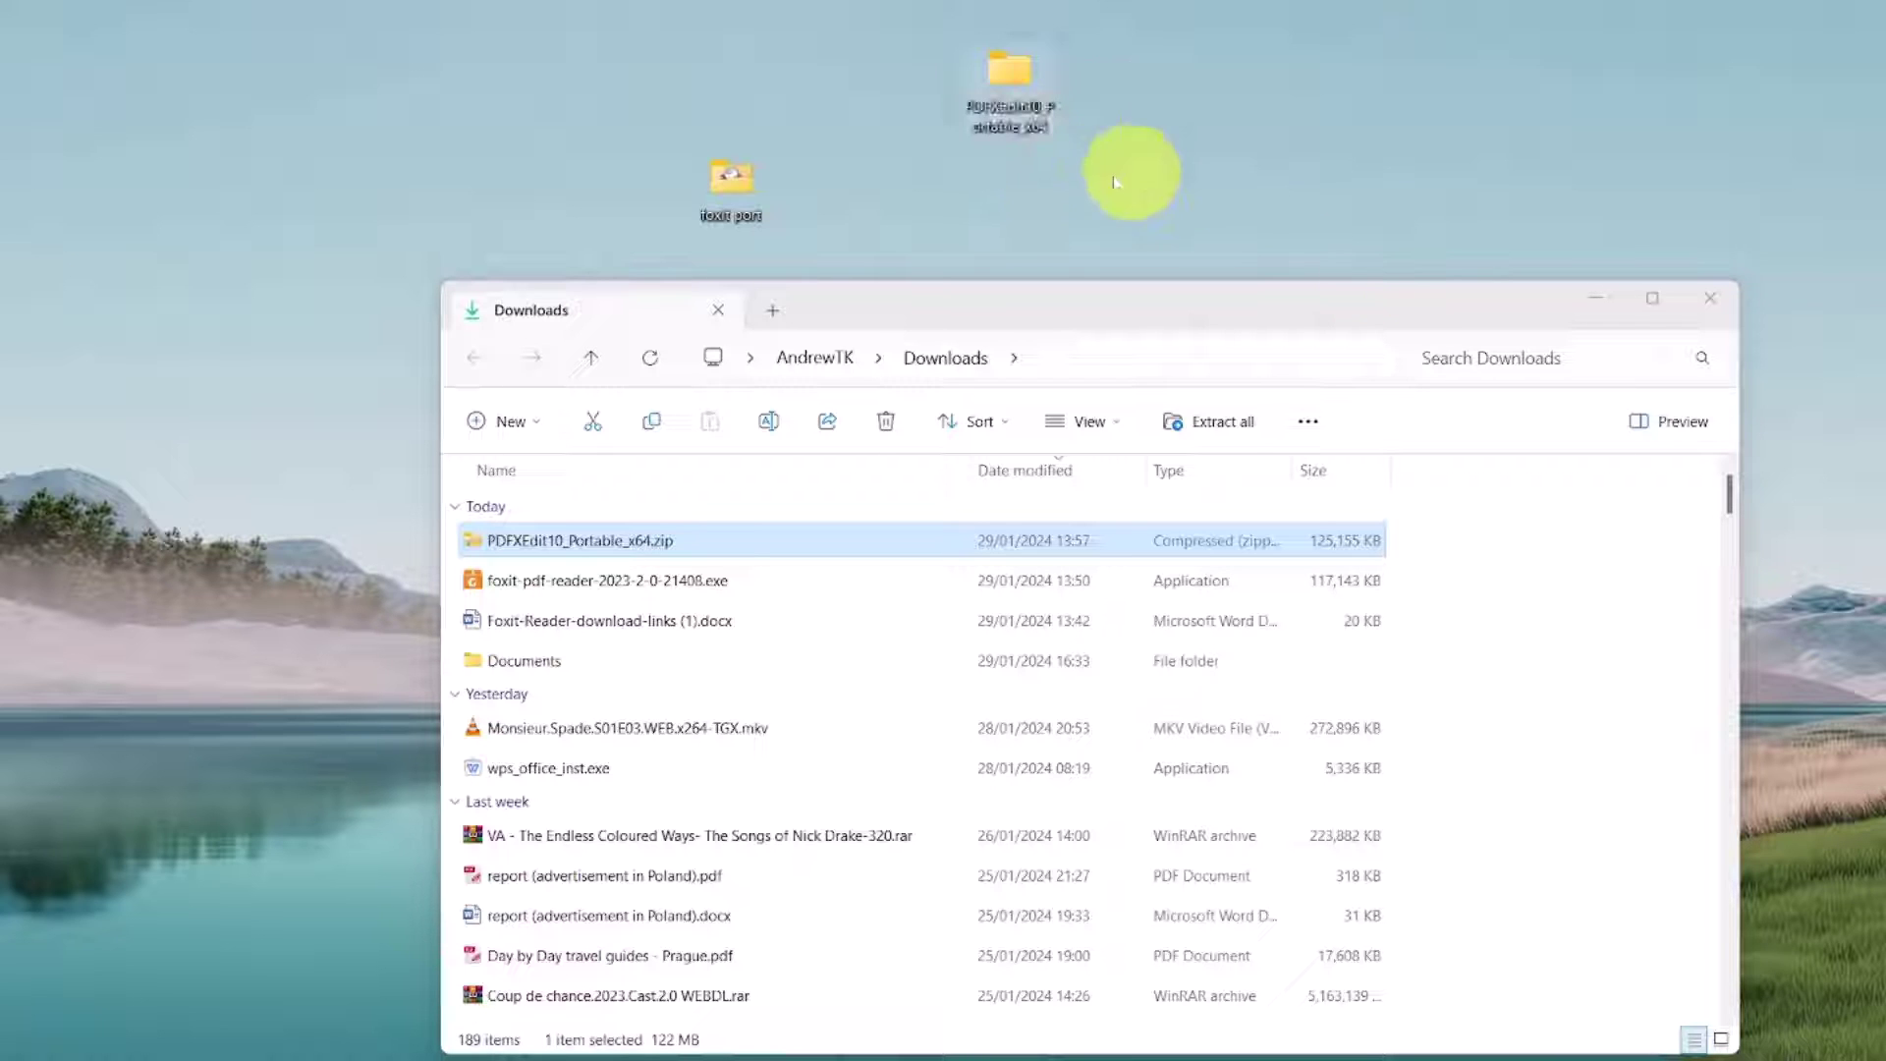
Step: Move PDFXEdit10_Portable_x64.zip into the new folder and preview its 12 items
{"action": "left_click_drag", "start_coordinate": [527, 543], "coordinate": [1014, 77]}
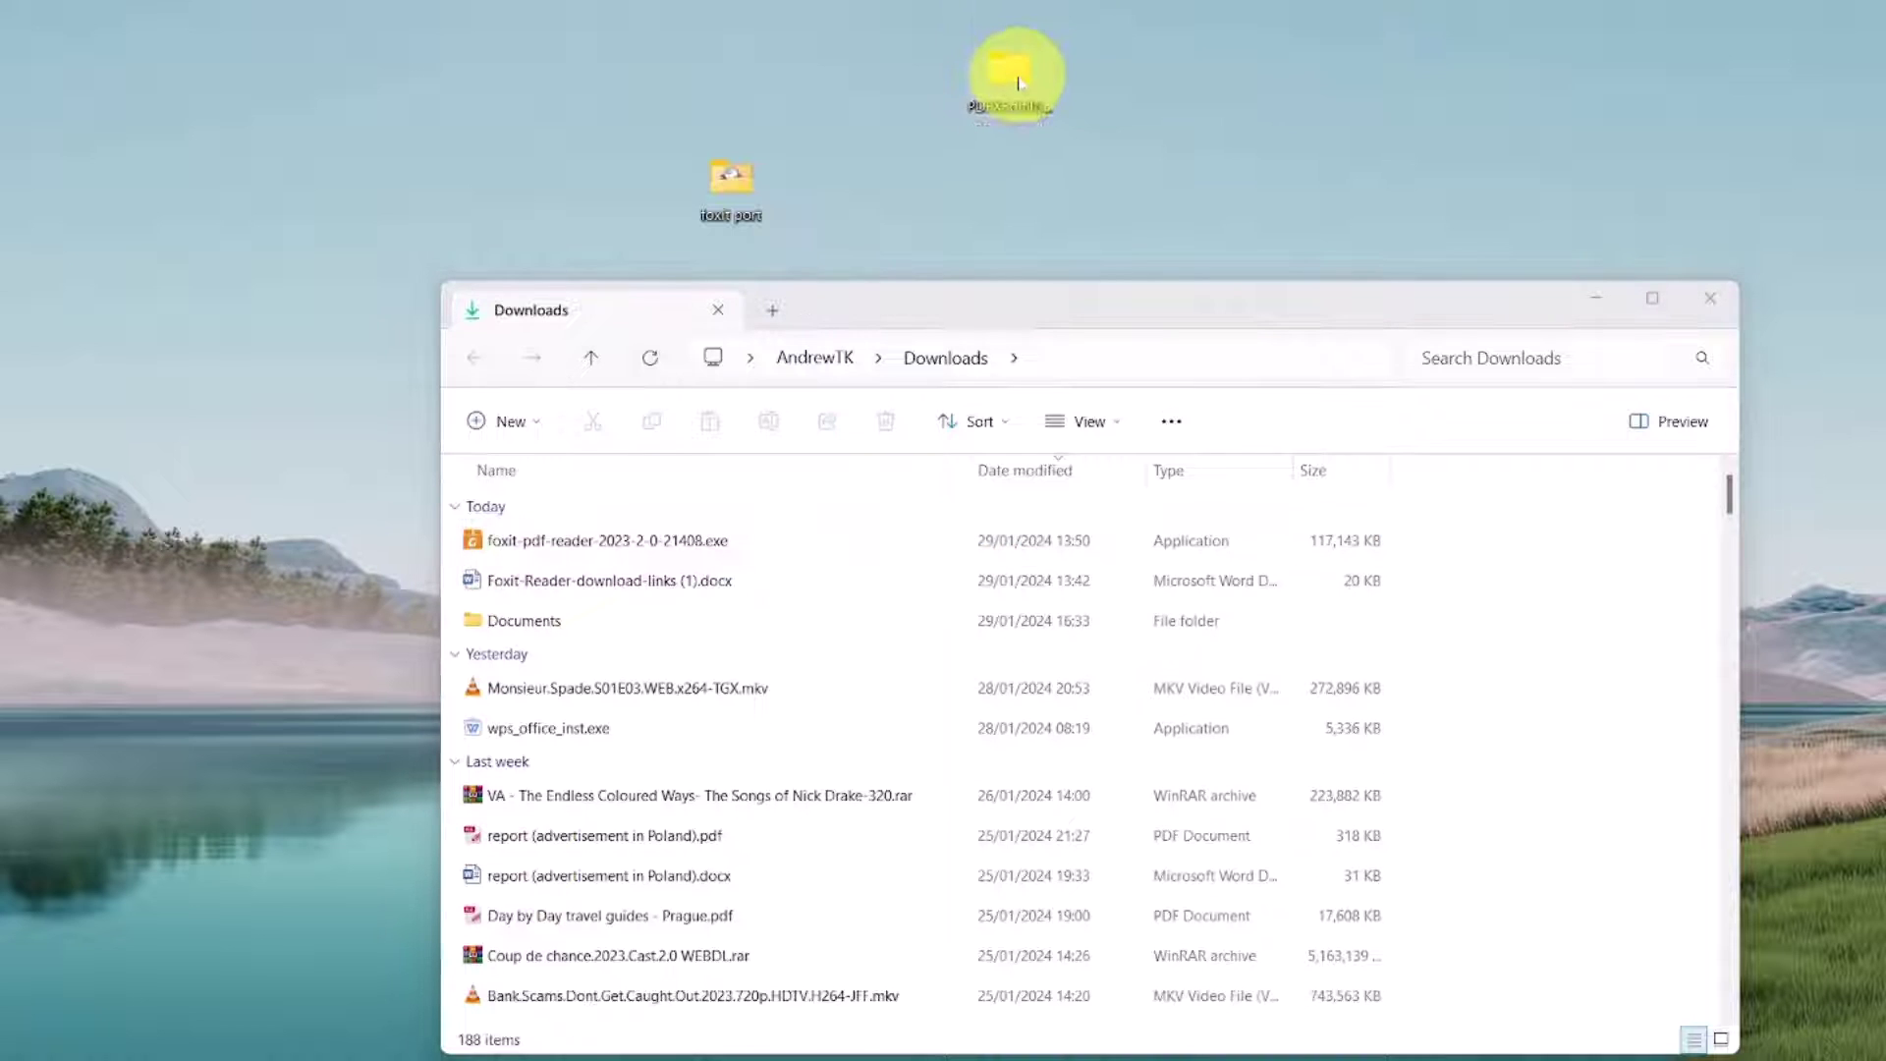
{"action": "double_click", "coordinate": [1016, 83]}
{"action": "left_click_drag", "start_coordinate": [1049, 312], "coordinate": [940, 306]}
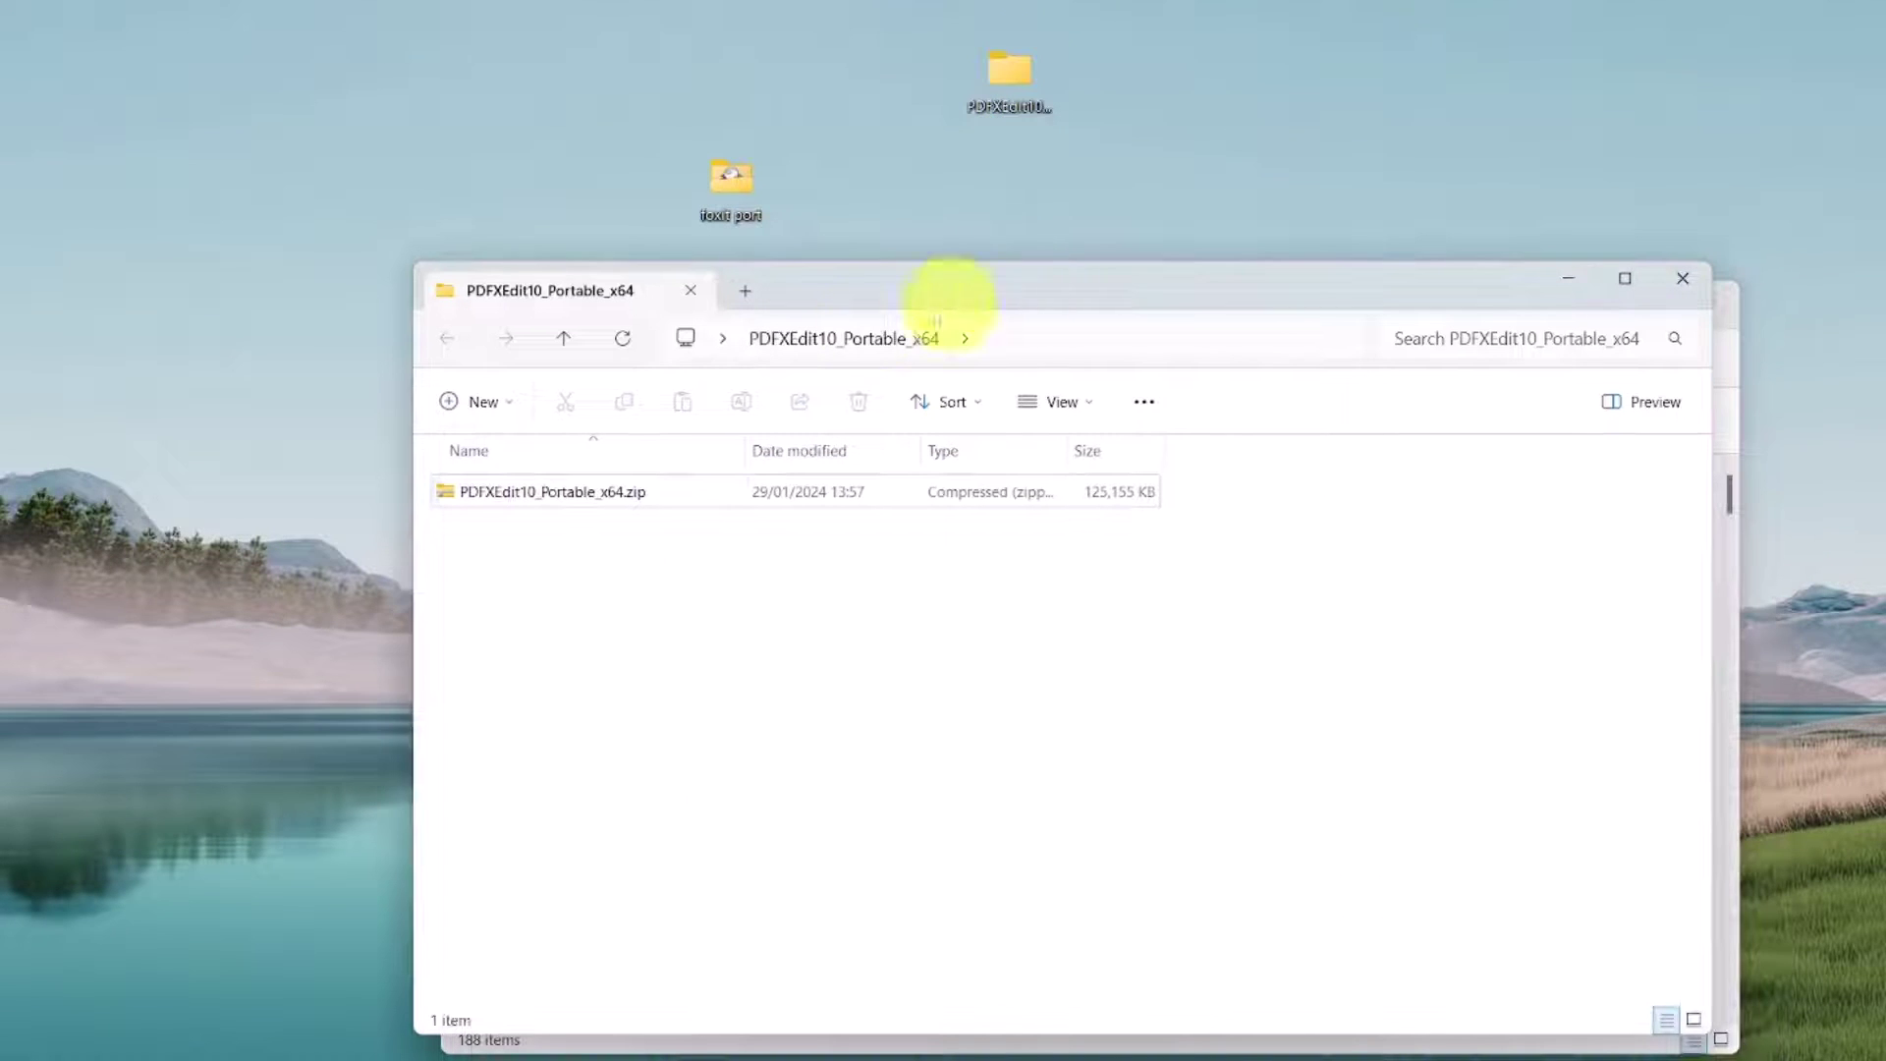
{"action": "left_click", "coordinate": [558, 501]}
{"action": "right_click", "coordinate": [550, 498]}
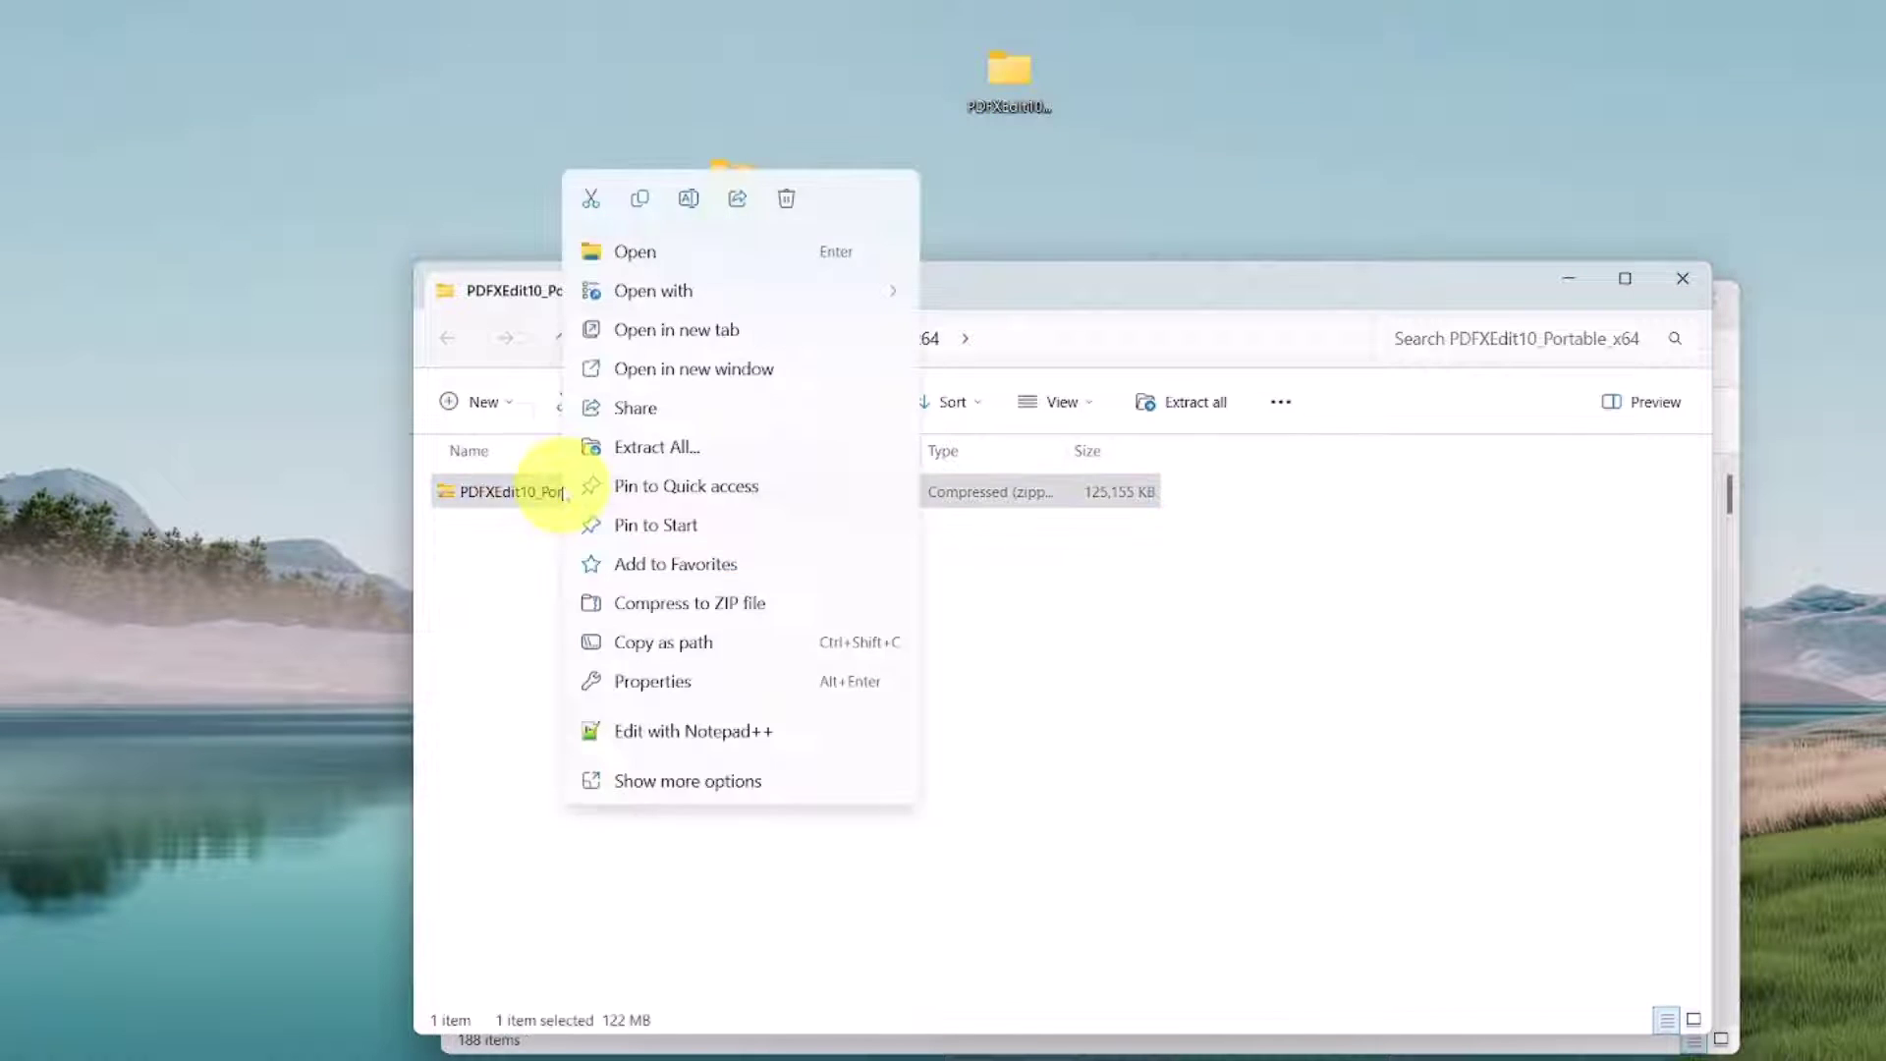
{"action": "double_click", "coordinate": [512, 494]}
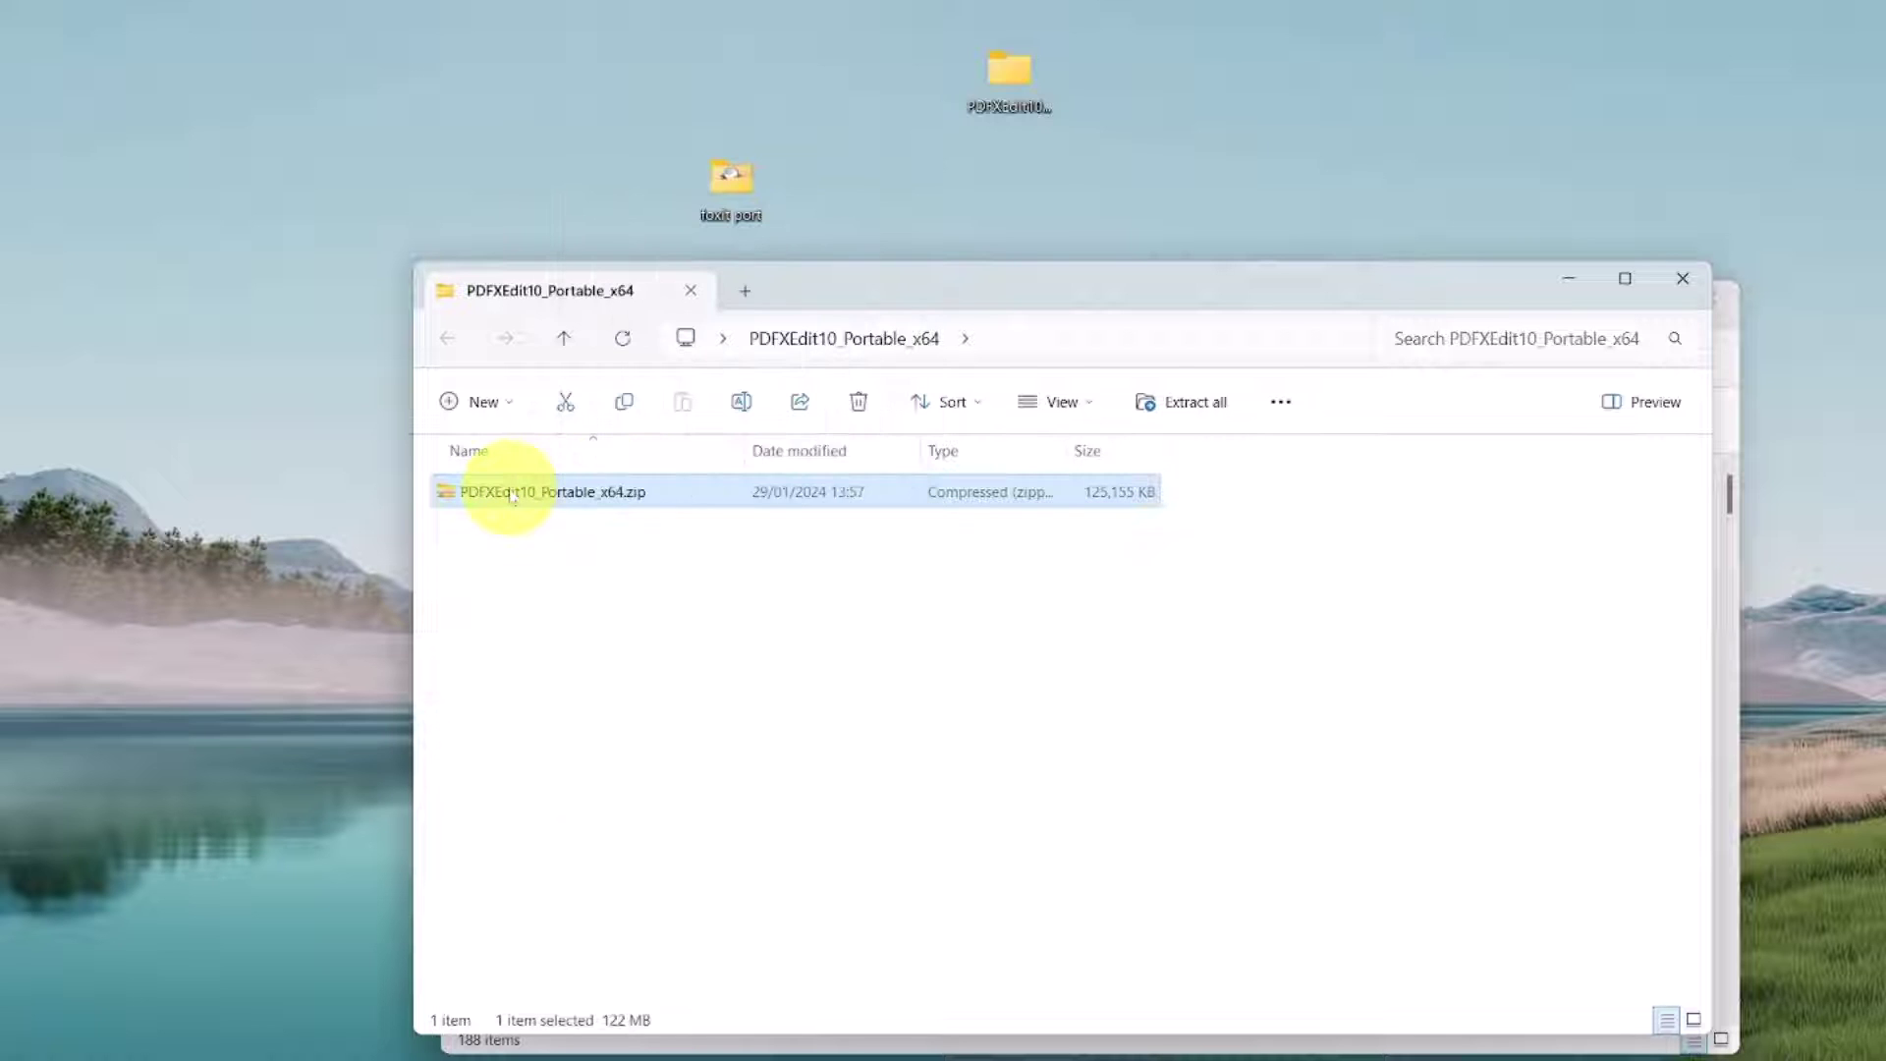
Step: Back in the folder, choose Extract All for the zip
{"action": "left_click", "coordinate": [563, 339]}
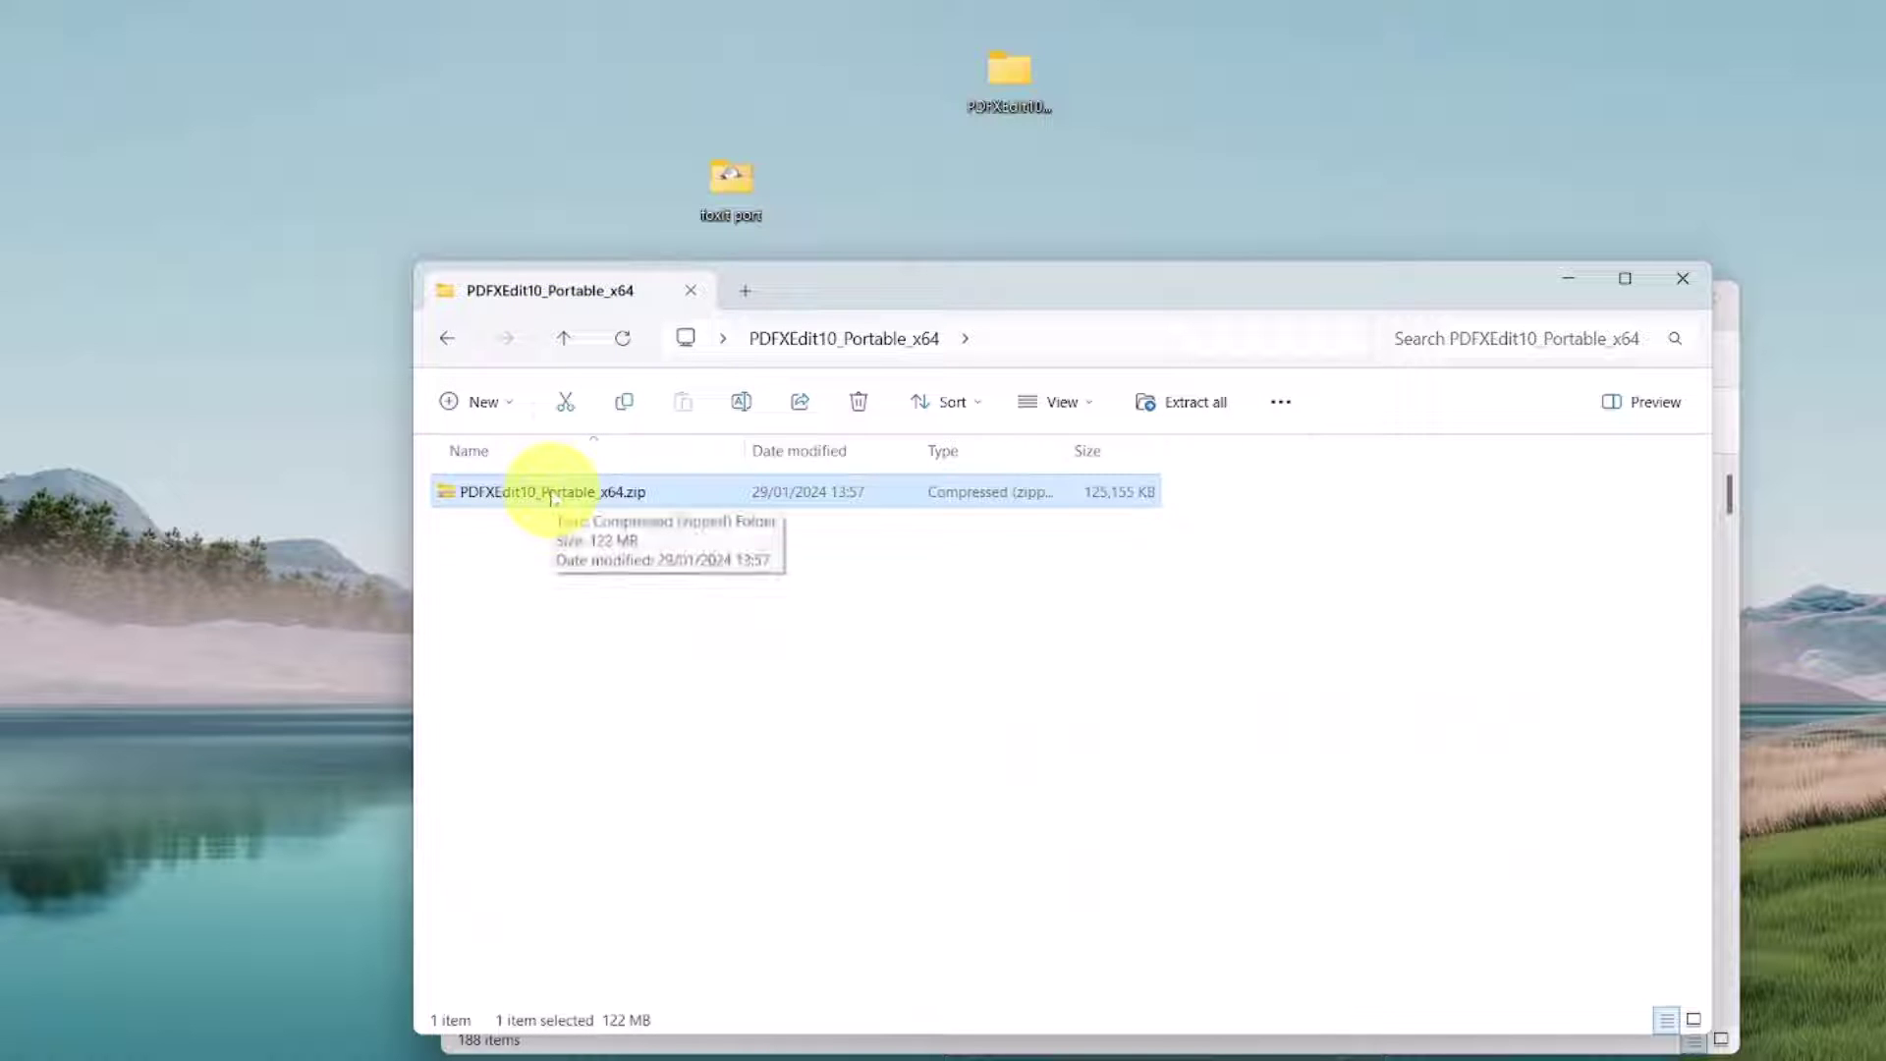
{"action": "right_click", "coordinate": [550, 493]}
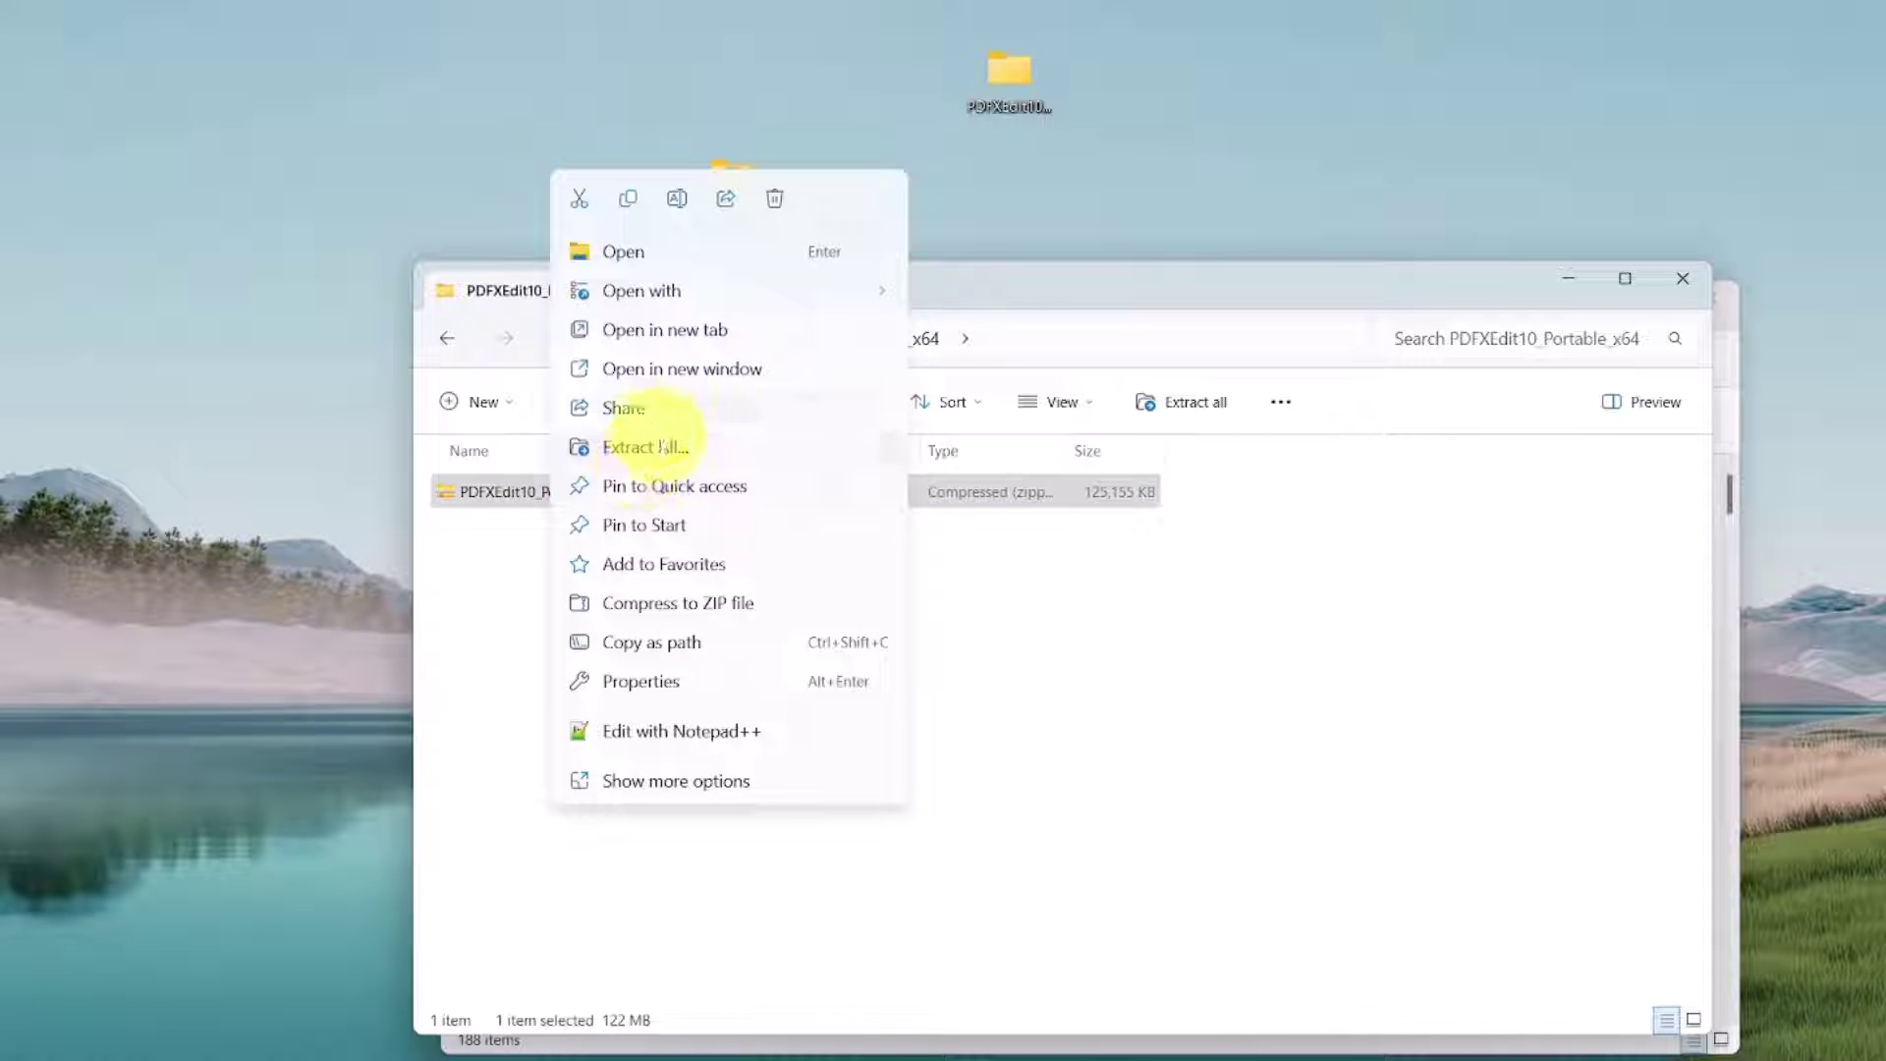
{"action": "left_click", "coordinate": [668, 450]}
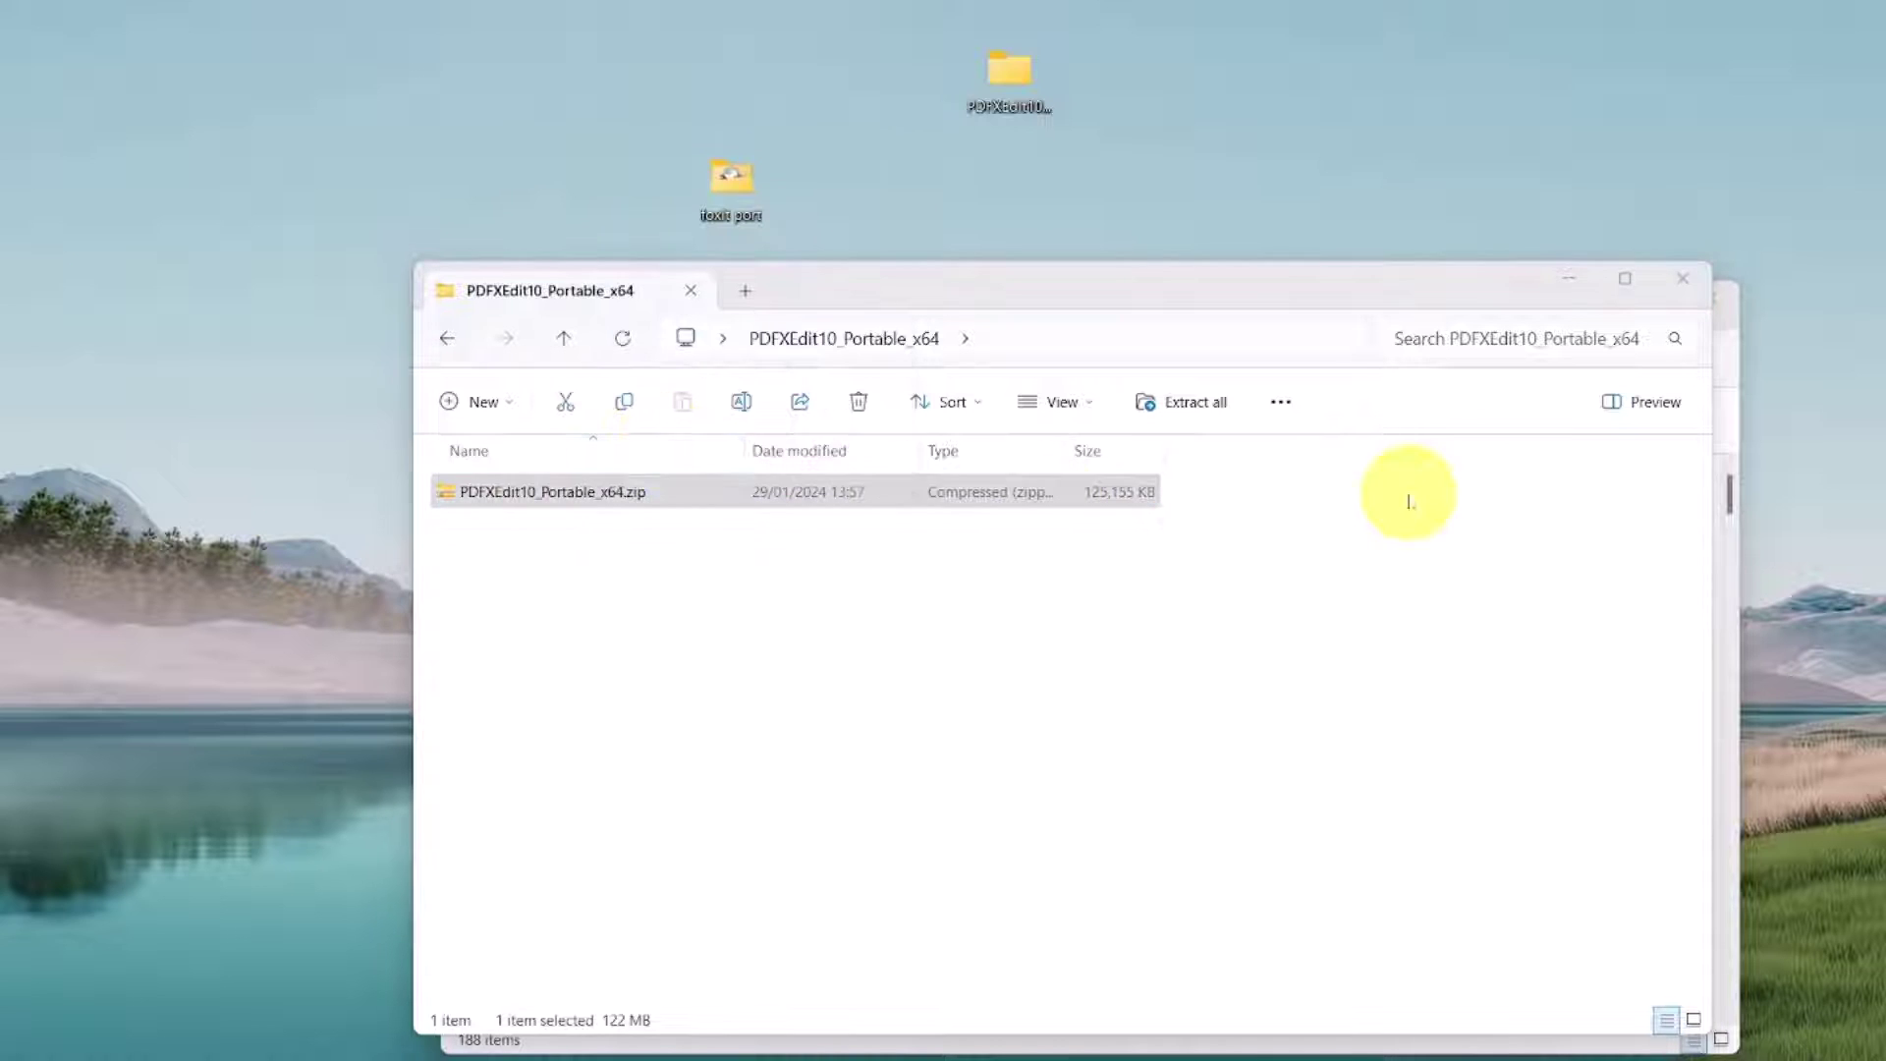
Step: Extract the zip into its folder and close the archive and Downloads windows
{"action": "left_click_drag", "start_coordinate": [1528, 315], "coordinate": [1158, 370]}
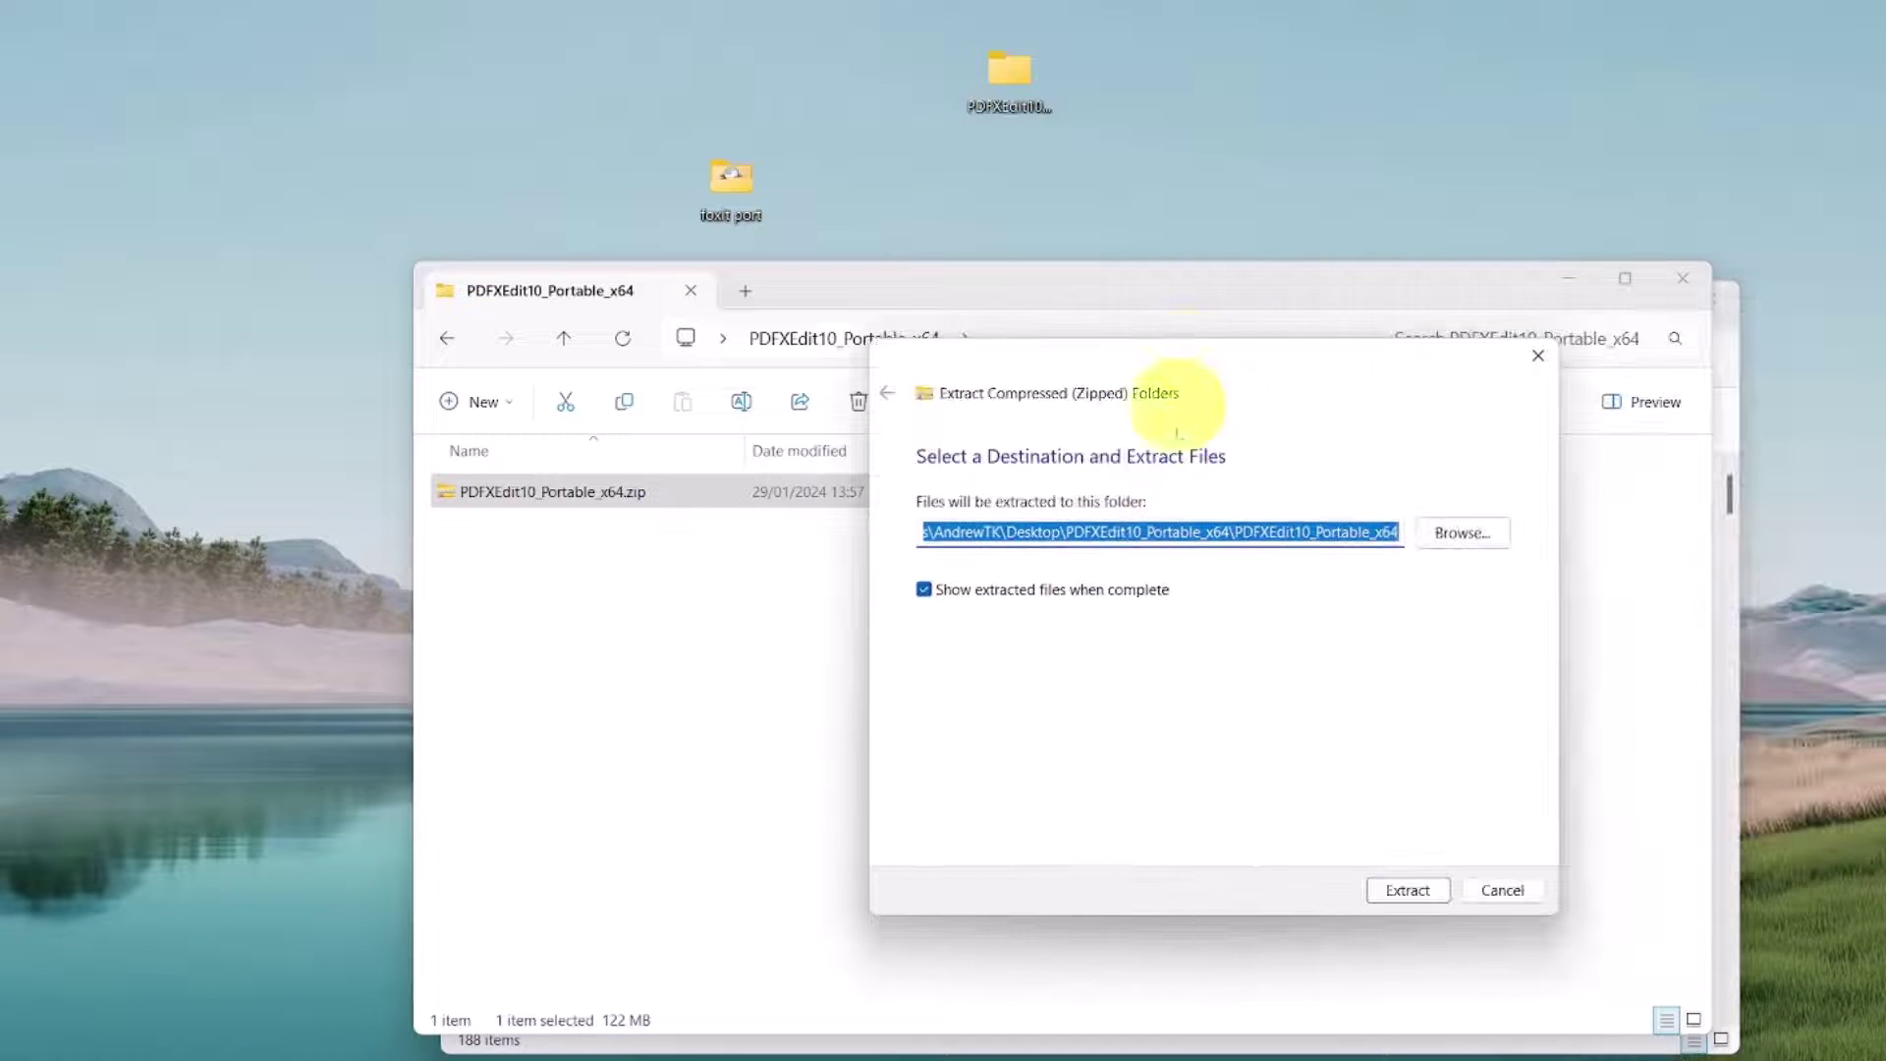
{"action": "left_click", "coordinate": [1415, 888]}
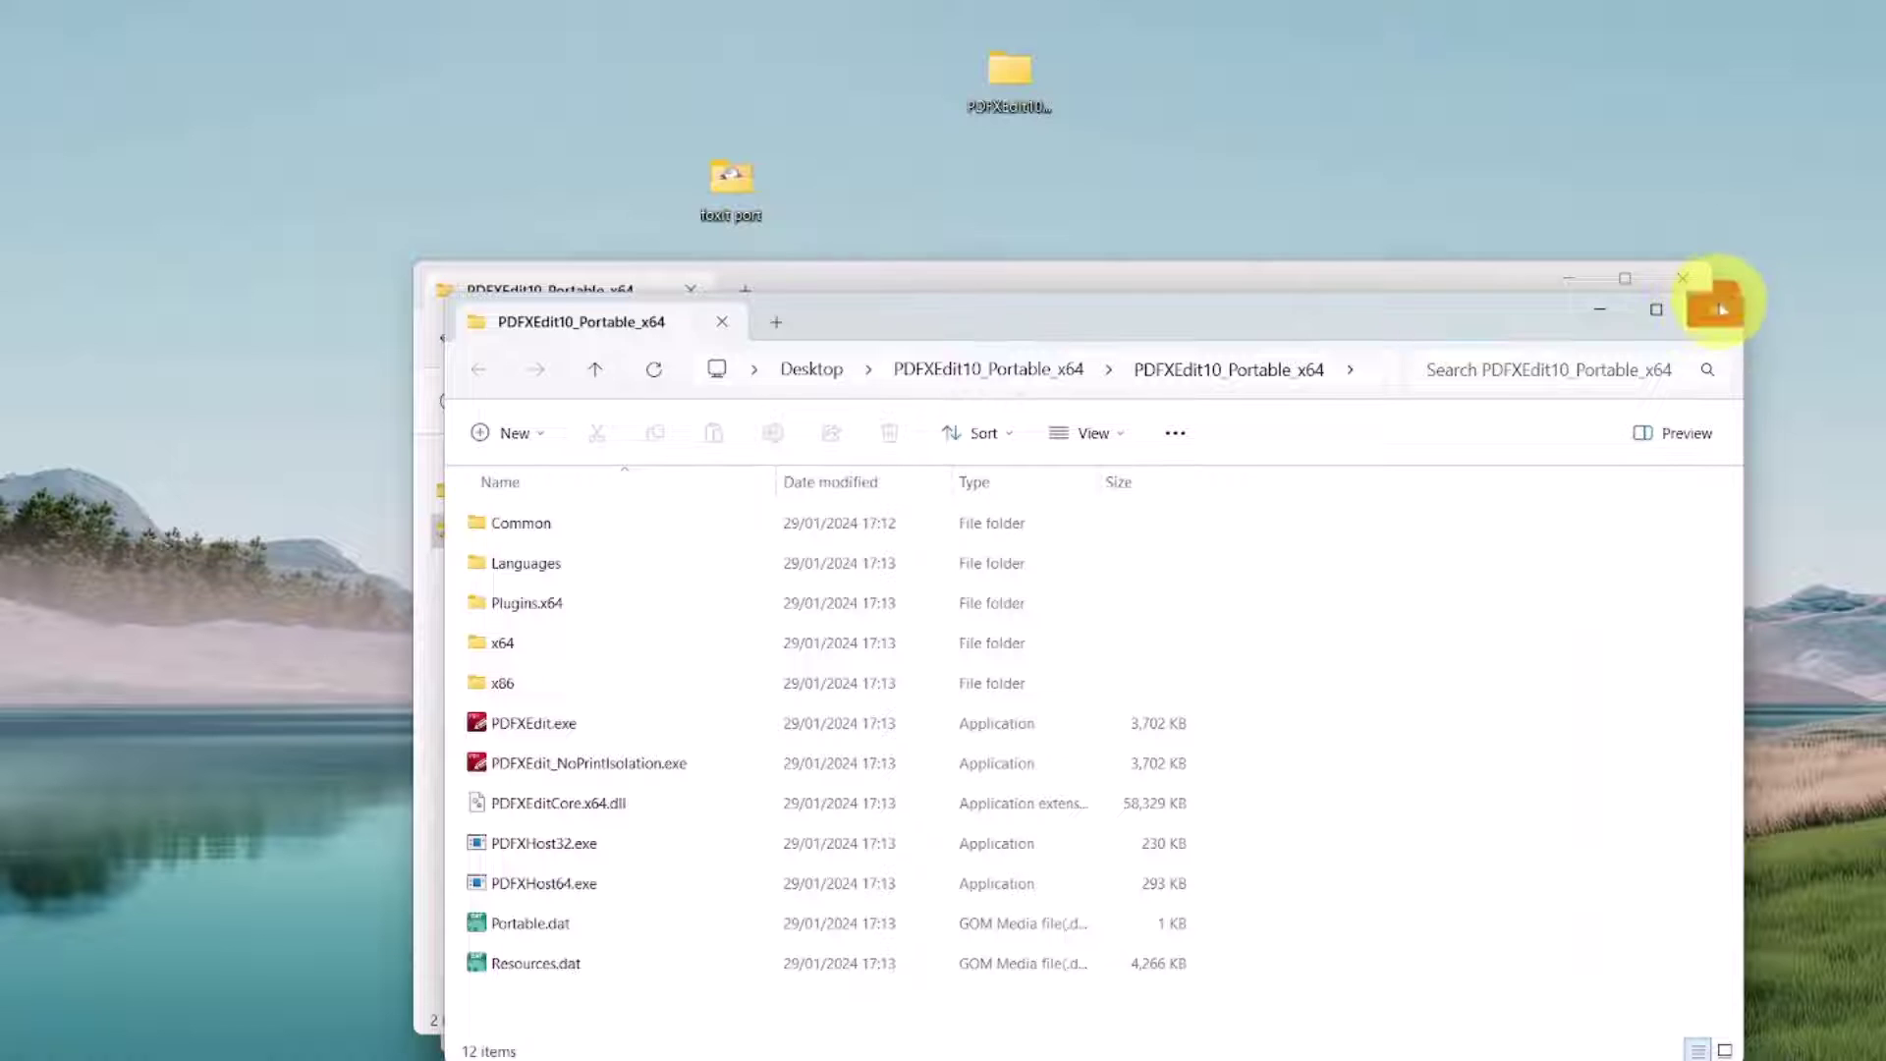
{"action": "left_click", "coordinate": [1719, 309]}
{"action": "left_click", "coordinate": [1685, 283]}
{"action": "left_click", "coordinate": [1705, 296]}
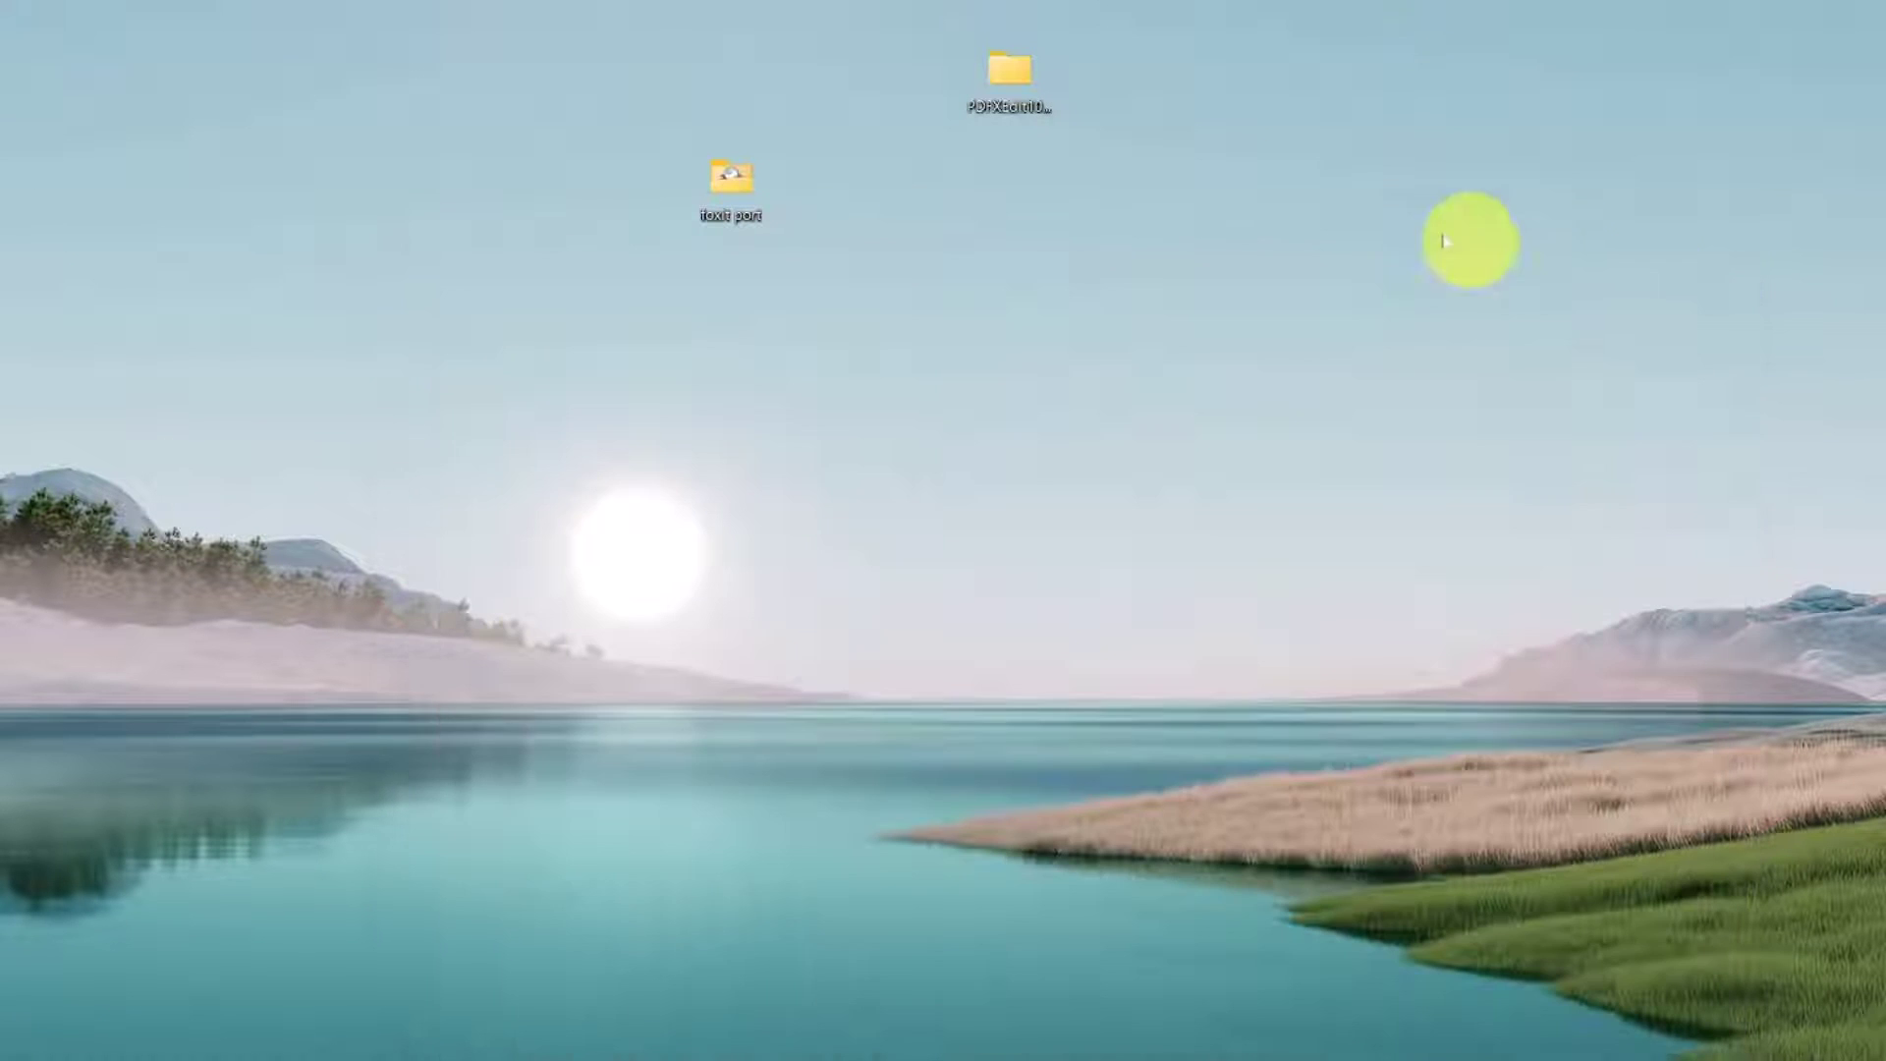
{"action": "left_click", "coordinate": [1010, 84]}
Step: Launch PDFXEdit.exe from the desktop PDFXEdit10_Portable_x64 folder
{"action": "double_click", "coordinate": [1009, 85]}
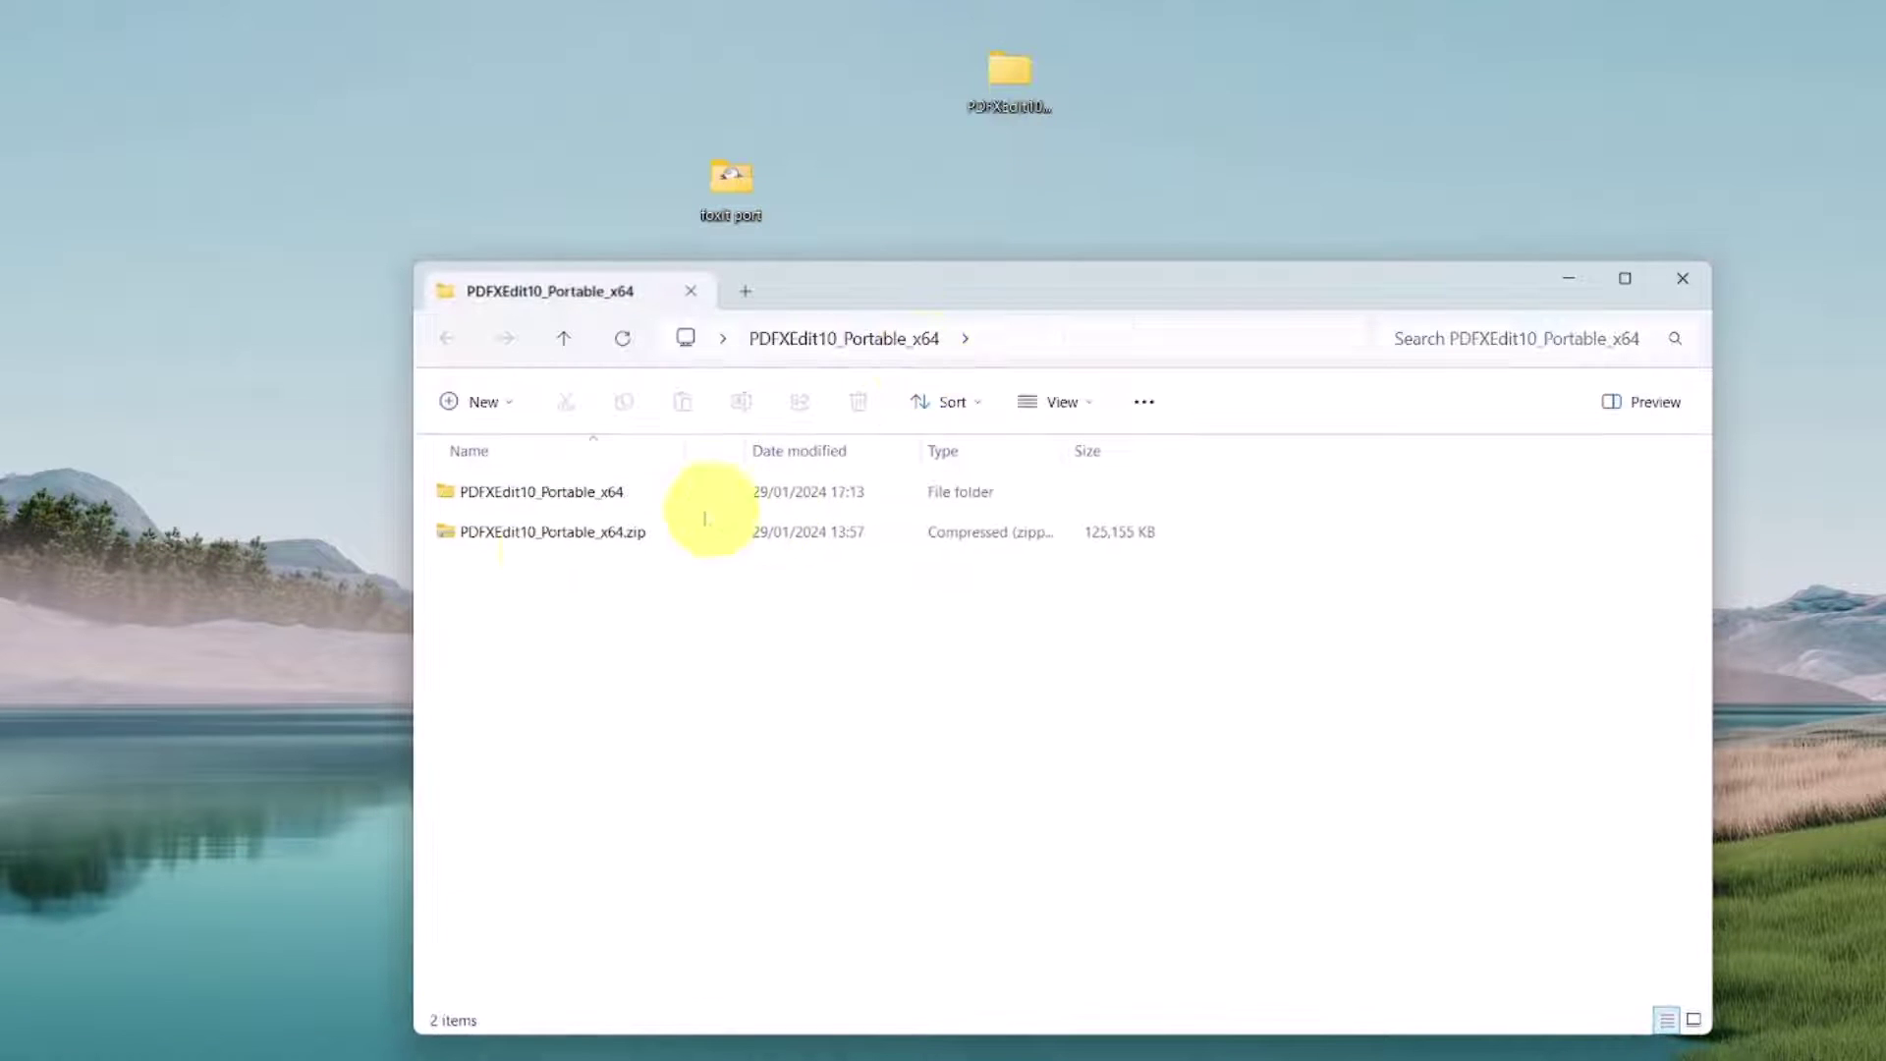
{"action": "left_click", "coordinate": [545, 491]}
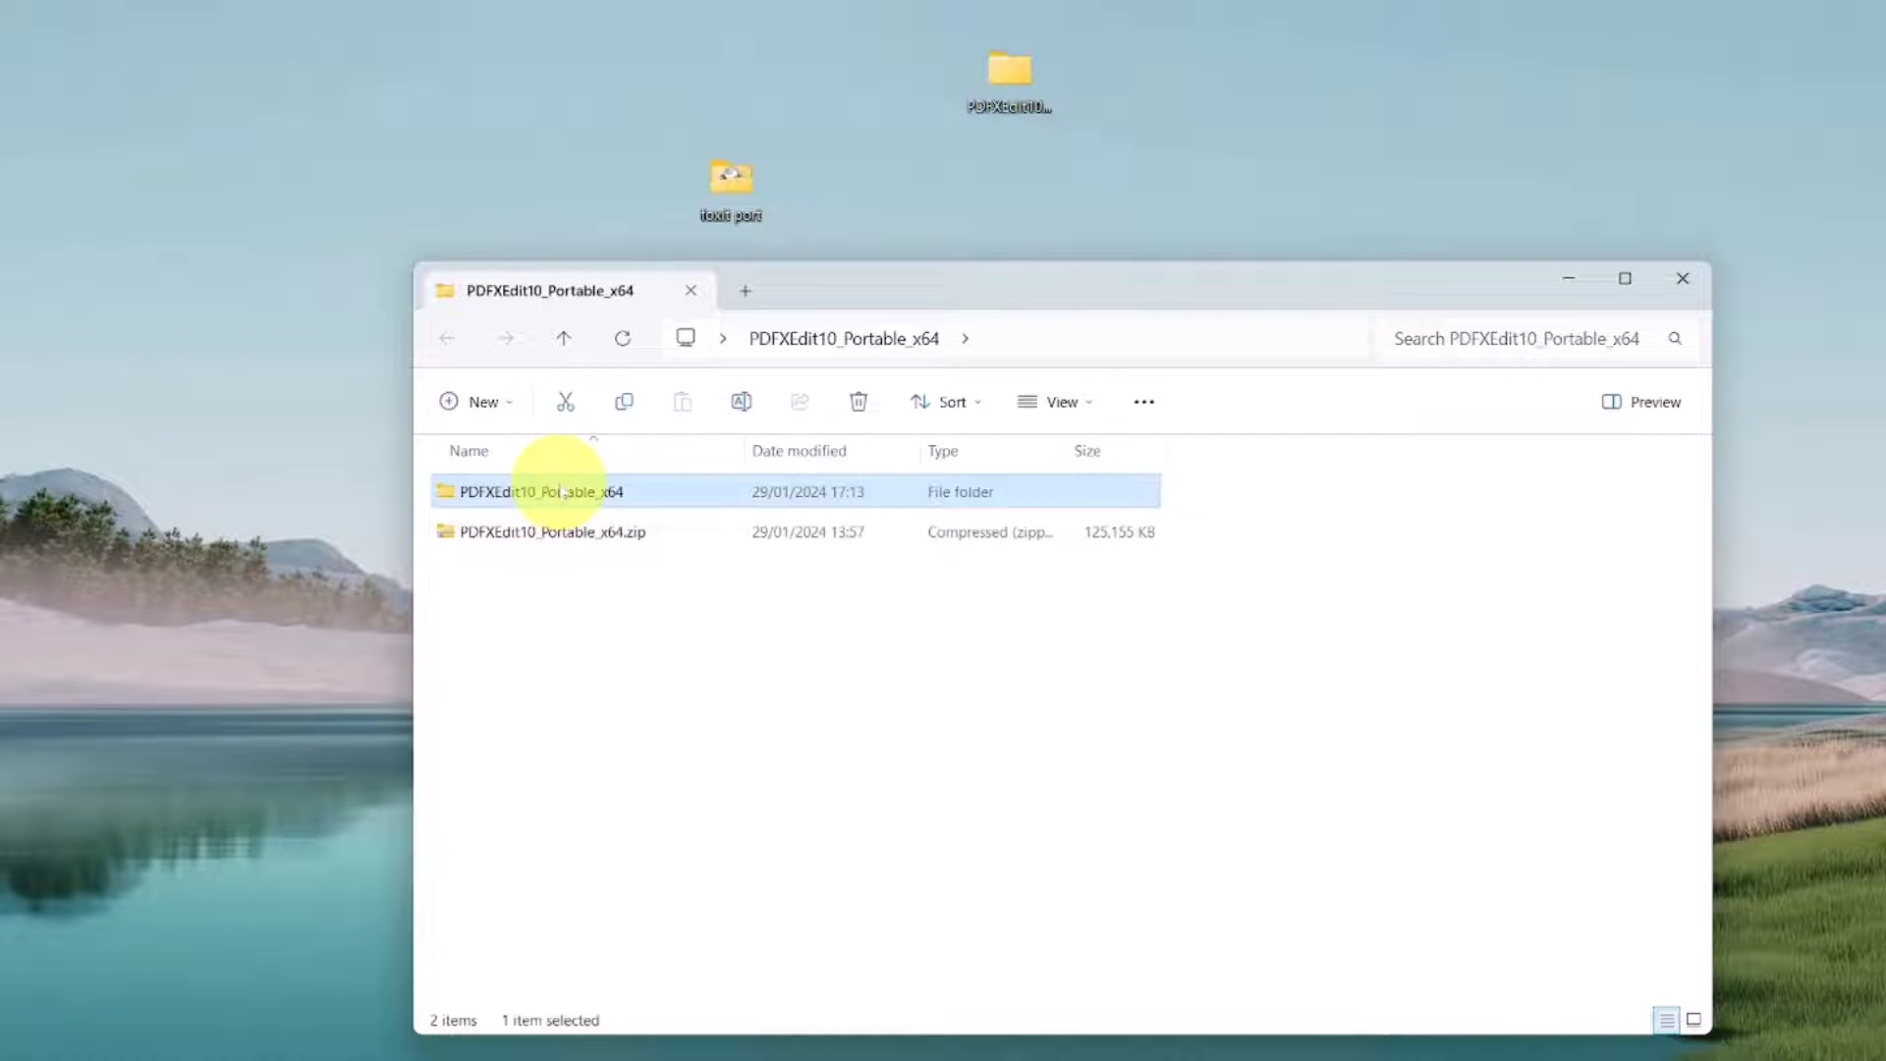
{"action": "double_click", "coordinate": [562, 491]}
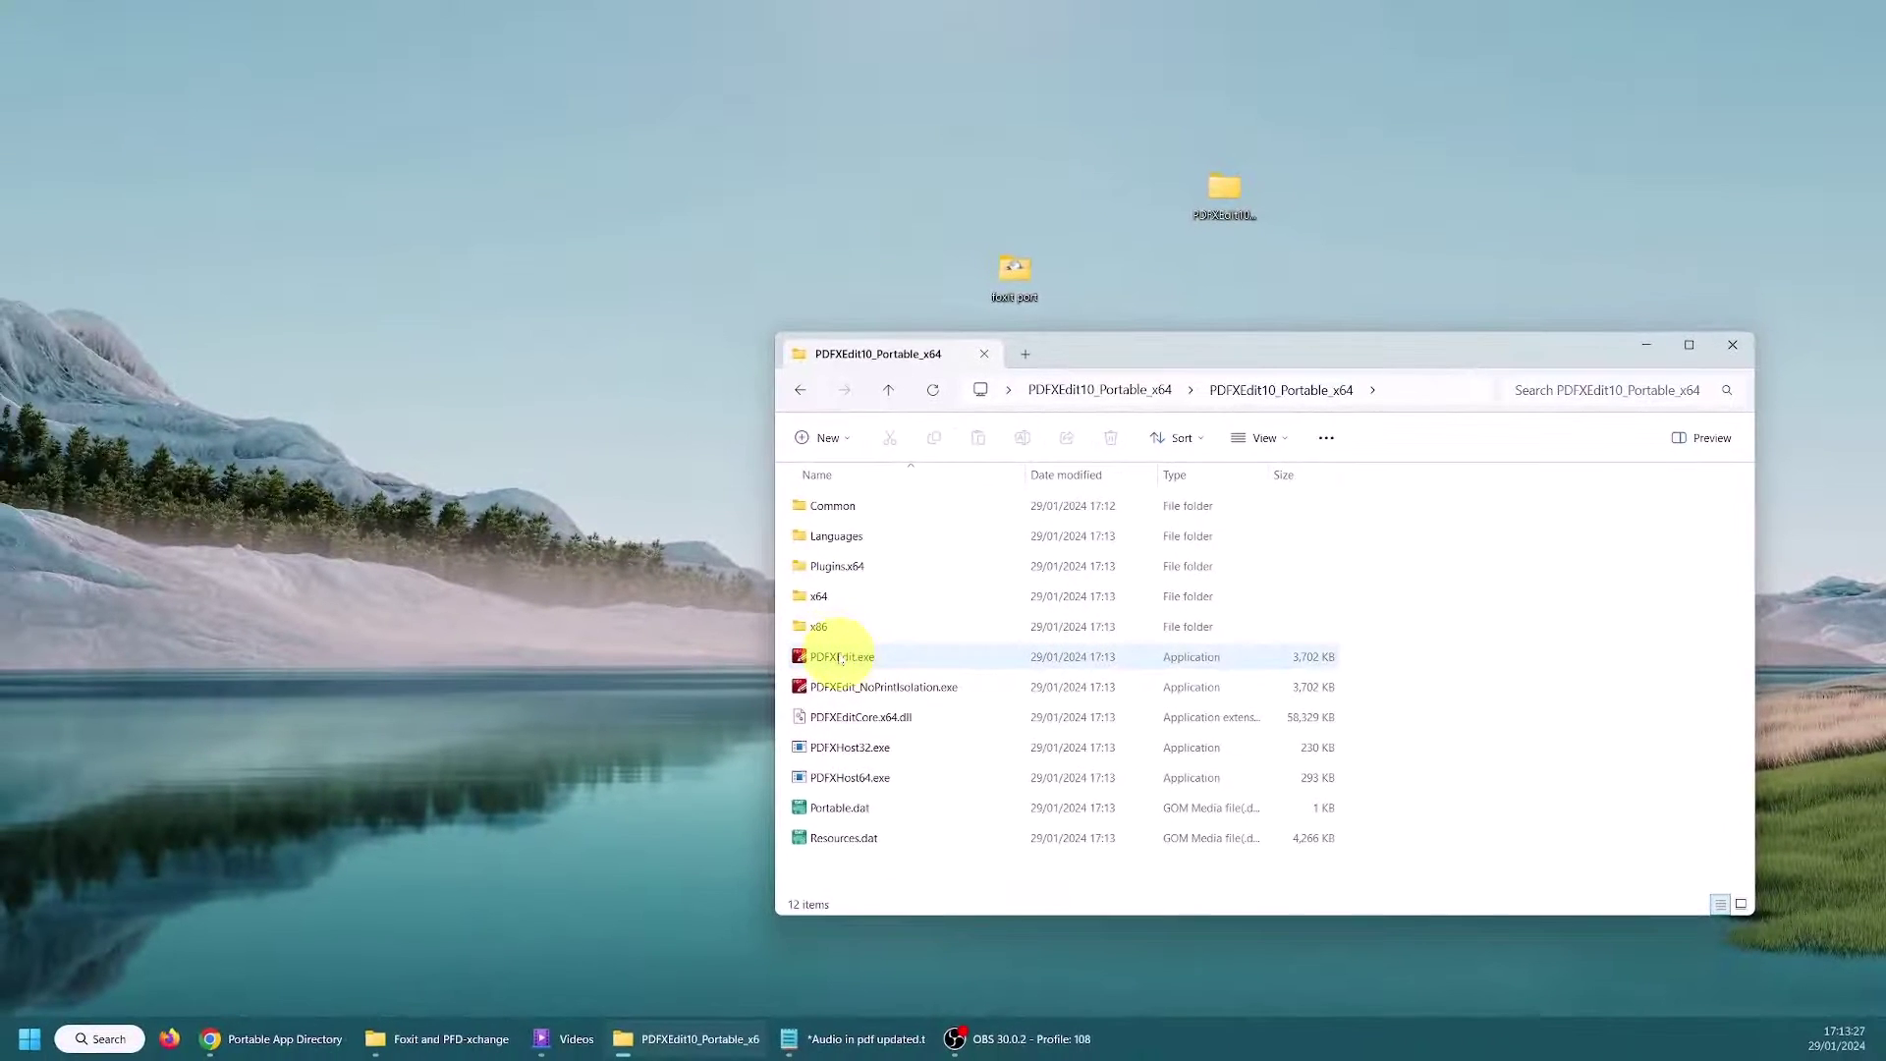
{"action": "double_click", "coordinate": [843, 657]}
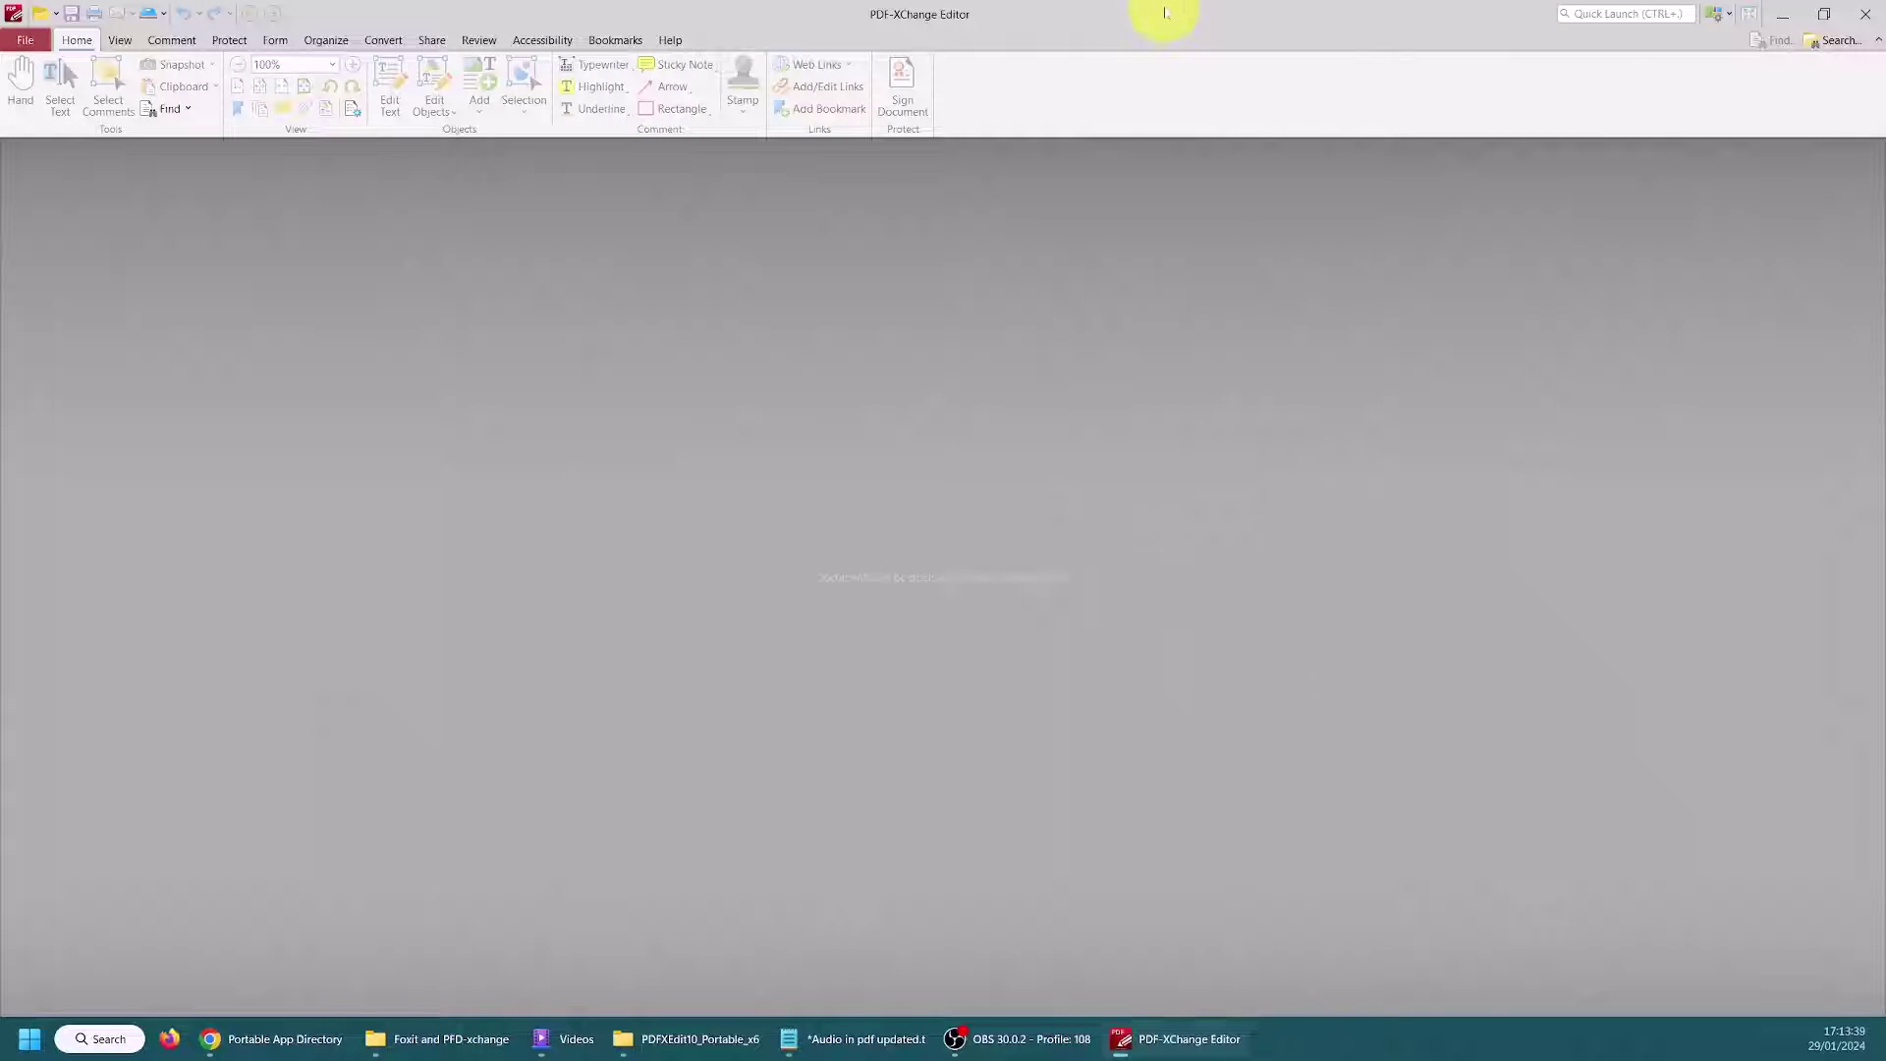
Step: Restore the editor window, toggle Classic Toolbars then back to Ribbon UI, and show the demo folder
{"action": "left_click_drag", "start_coordinate": [1164, 13], "coordinate": [1031, 135]}
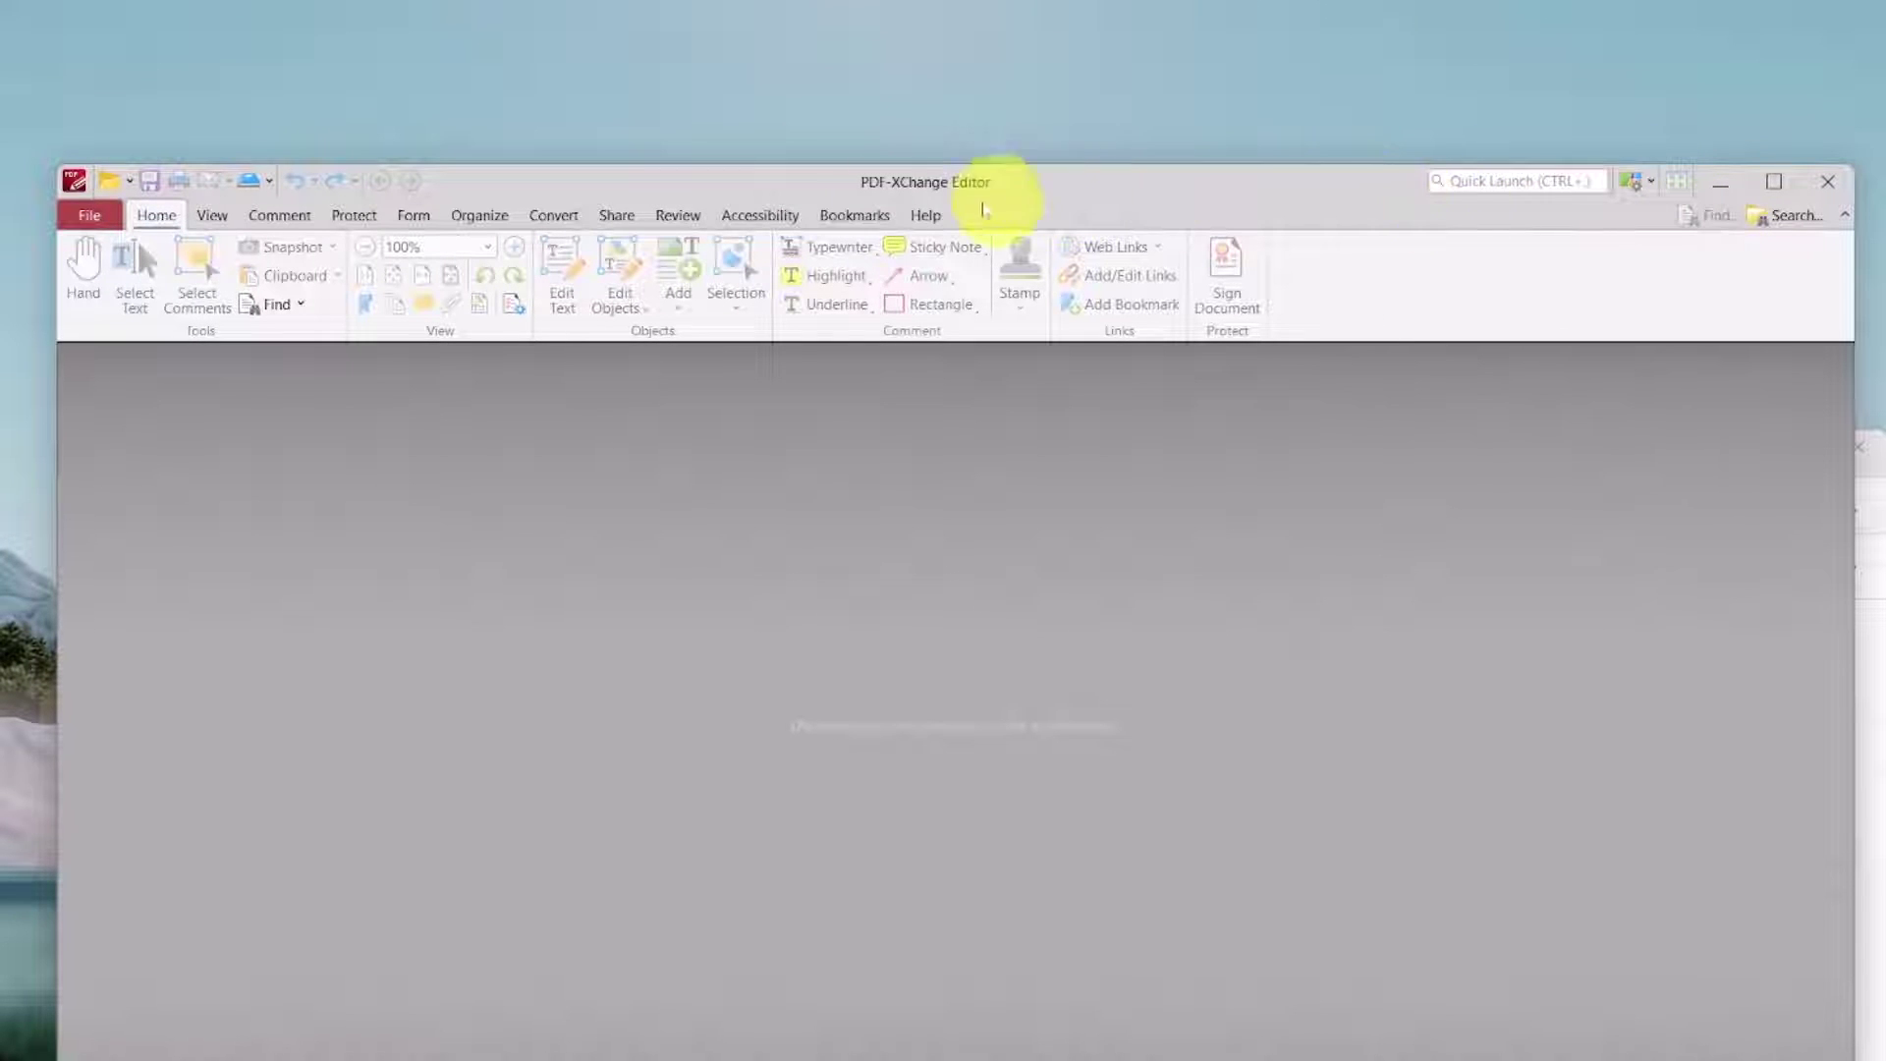
{"action": "left_click", "coordinate": [1650, 186]}
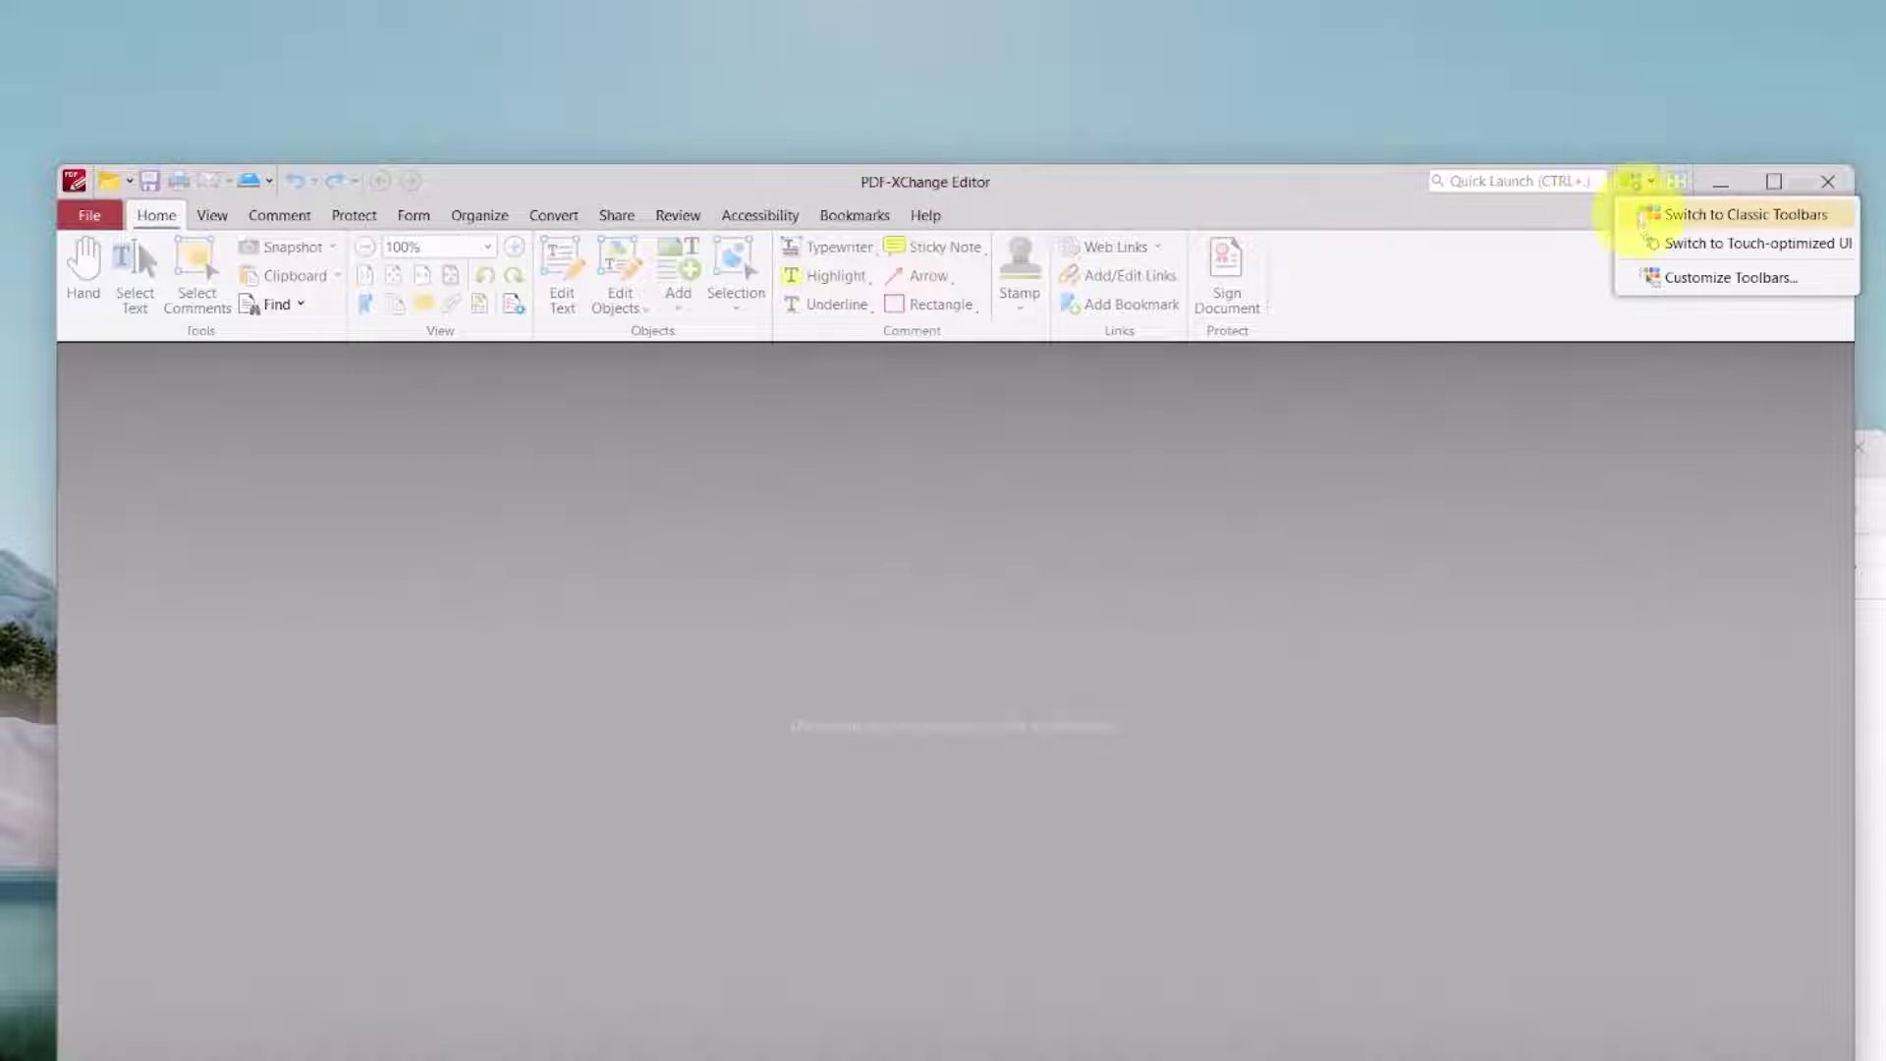
{"action": "left_click", "coordinate": [1642, 209]}
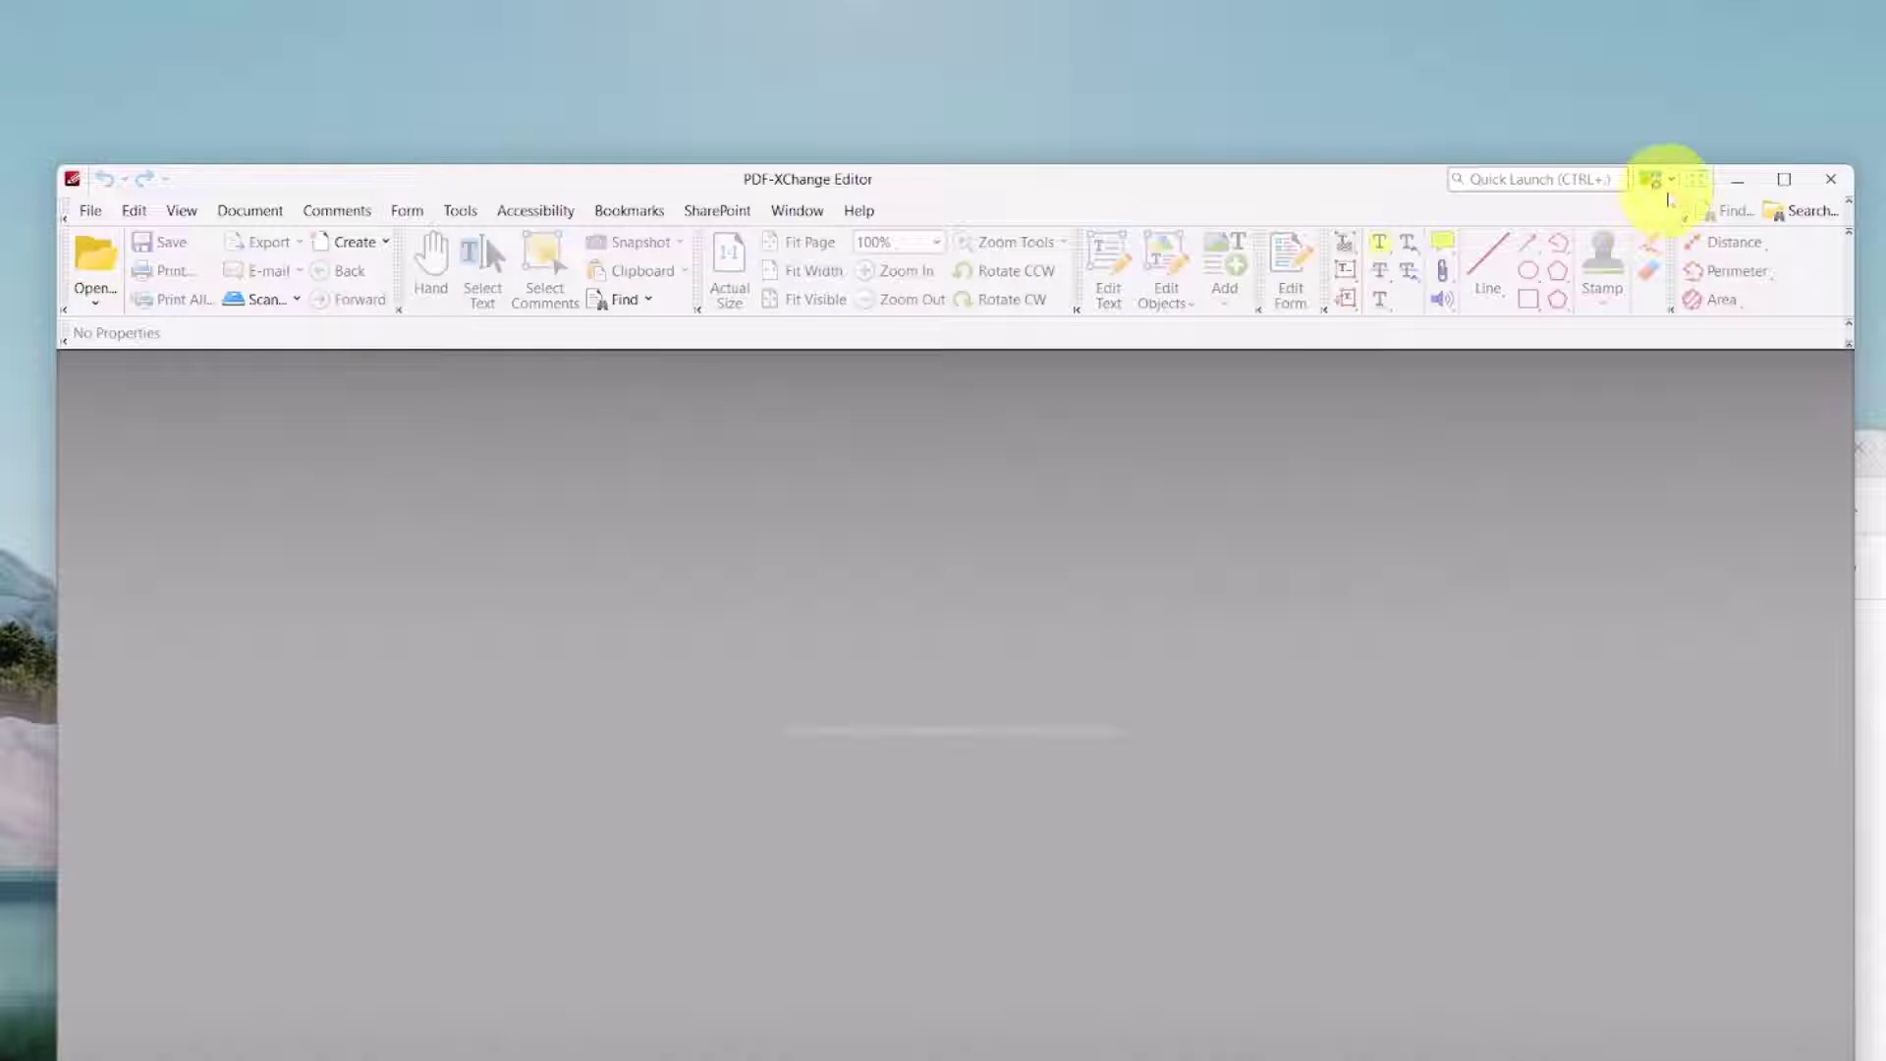
{"action": "left_click", "coordinate": [1669, 180]}
{"action": "left_click", "coordinate": [1670, 210]}
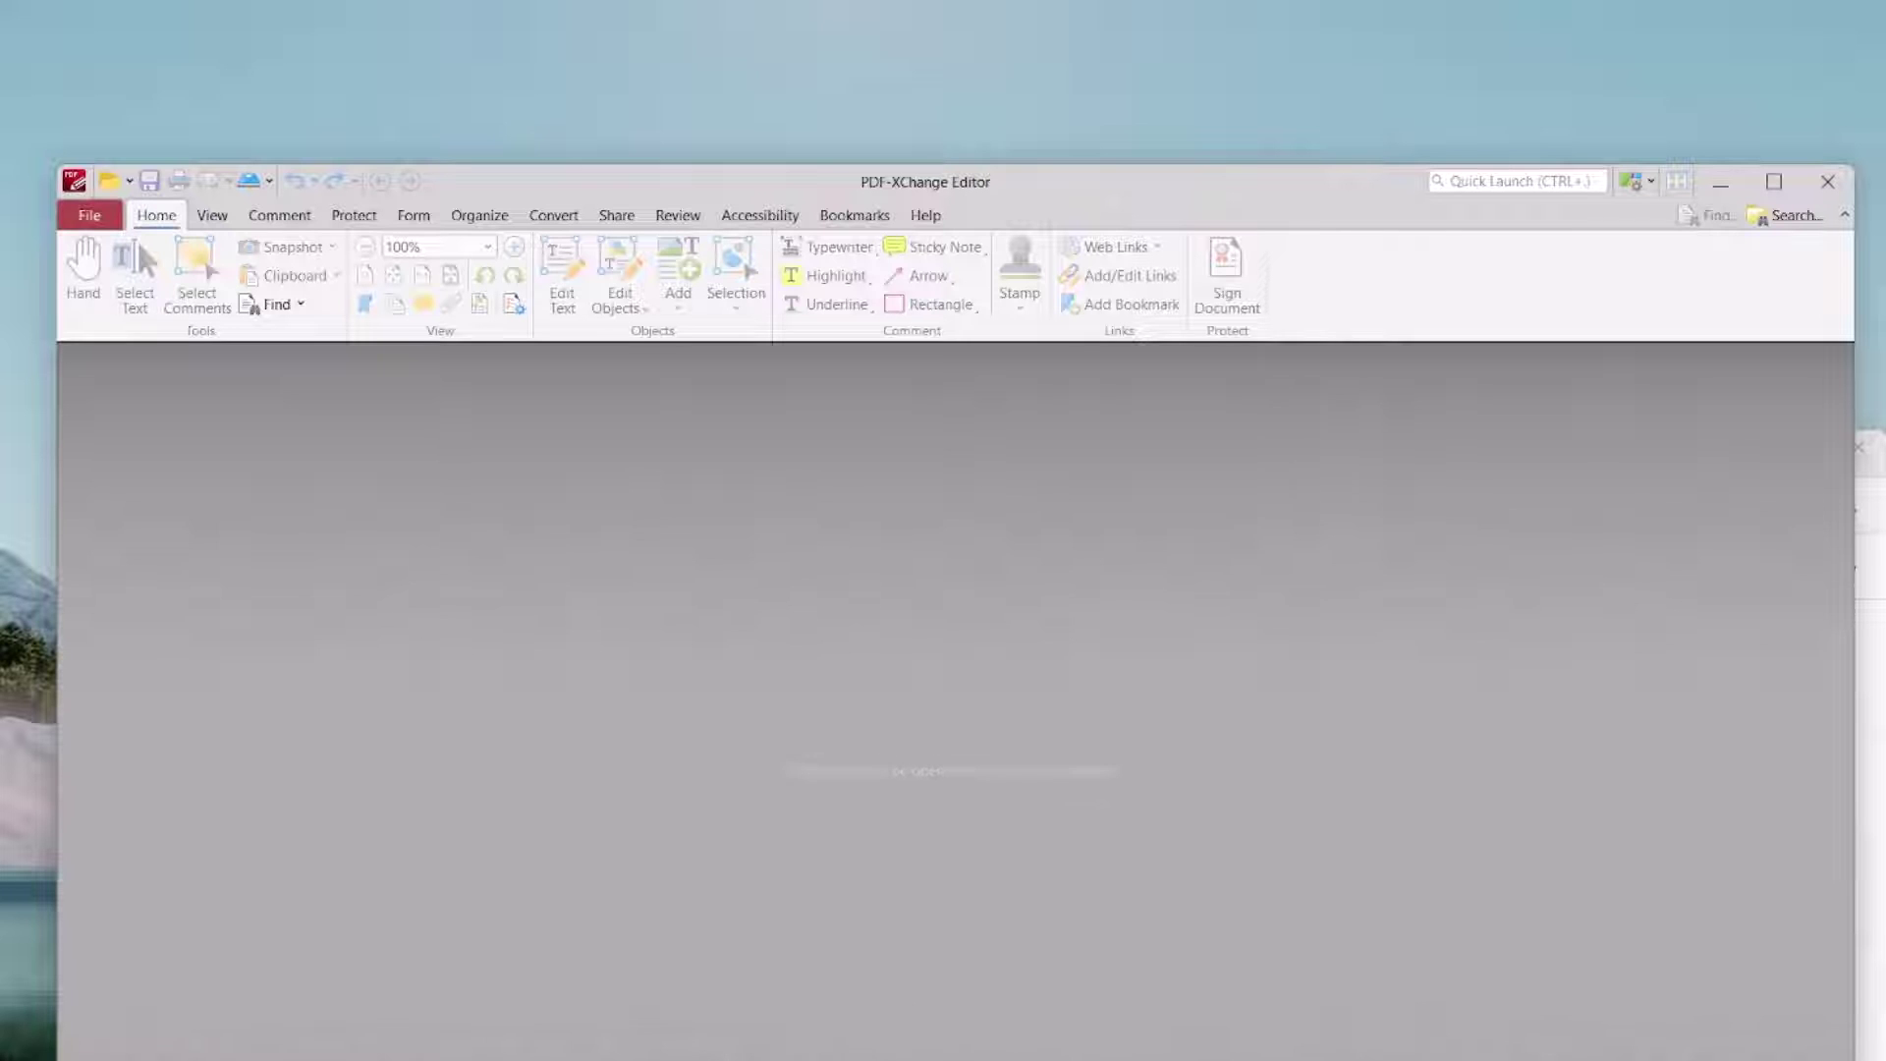
{"action": "left_click", "coordinate": [687, 1059]}
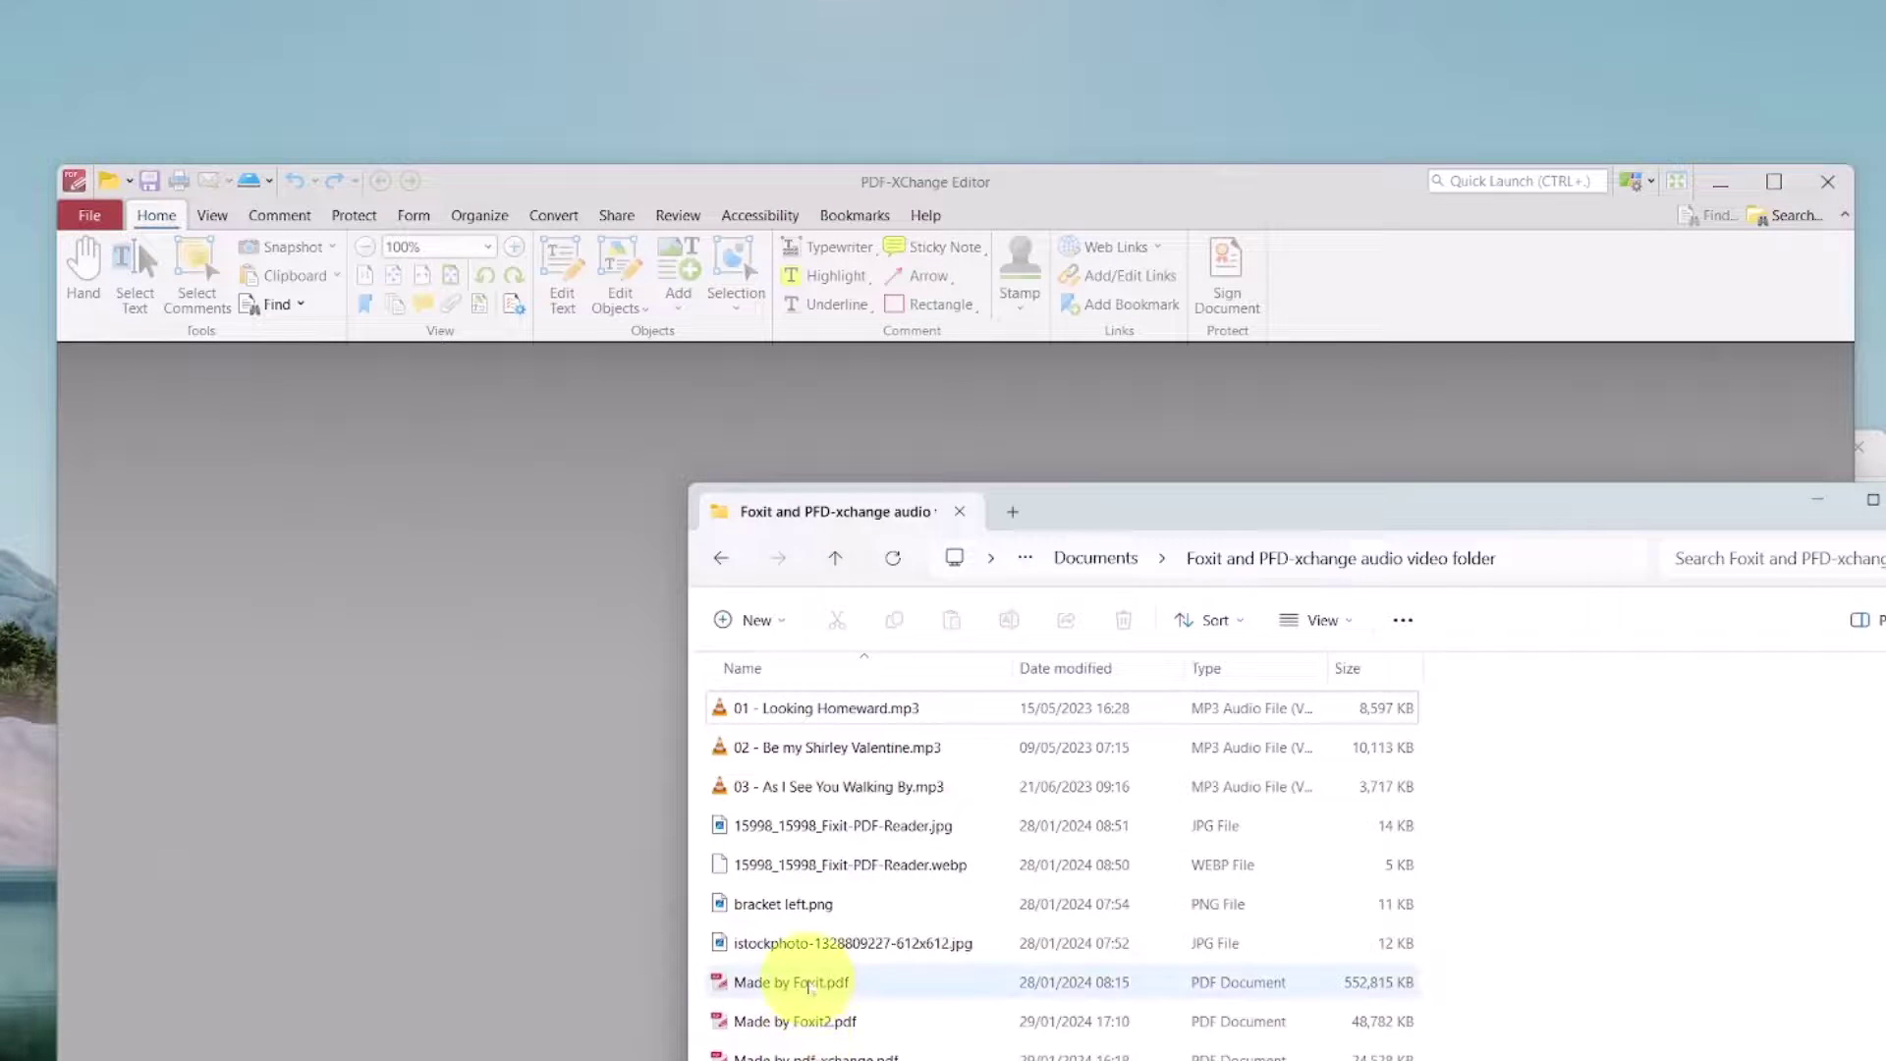
Step: Open Made by pdf-xchange.pdf in the maximized editor in two-page side-by-side view
{"action": "left_click_drag", "start_coordinate": [801, 1051], "coordinate": [493, 815]}
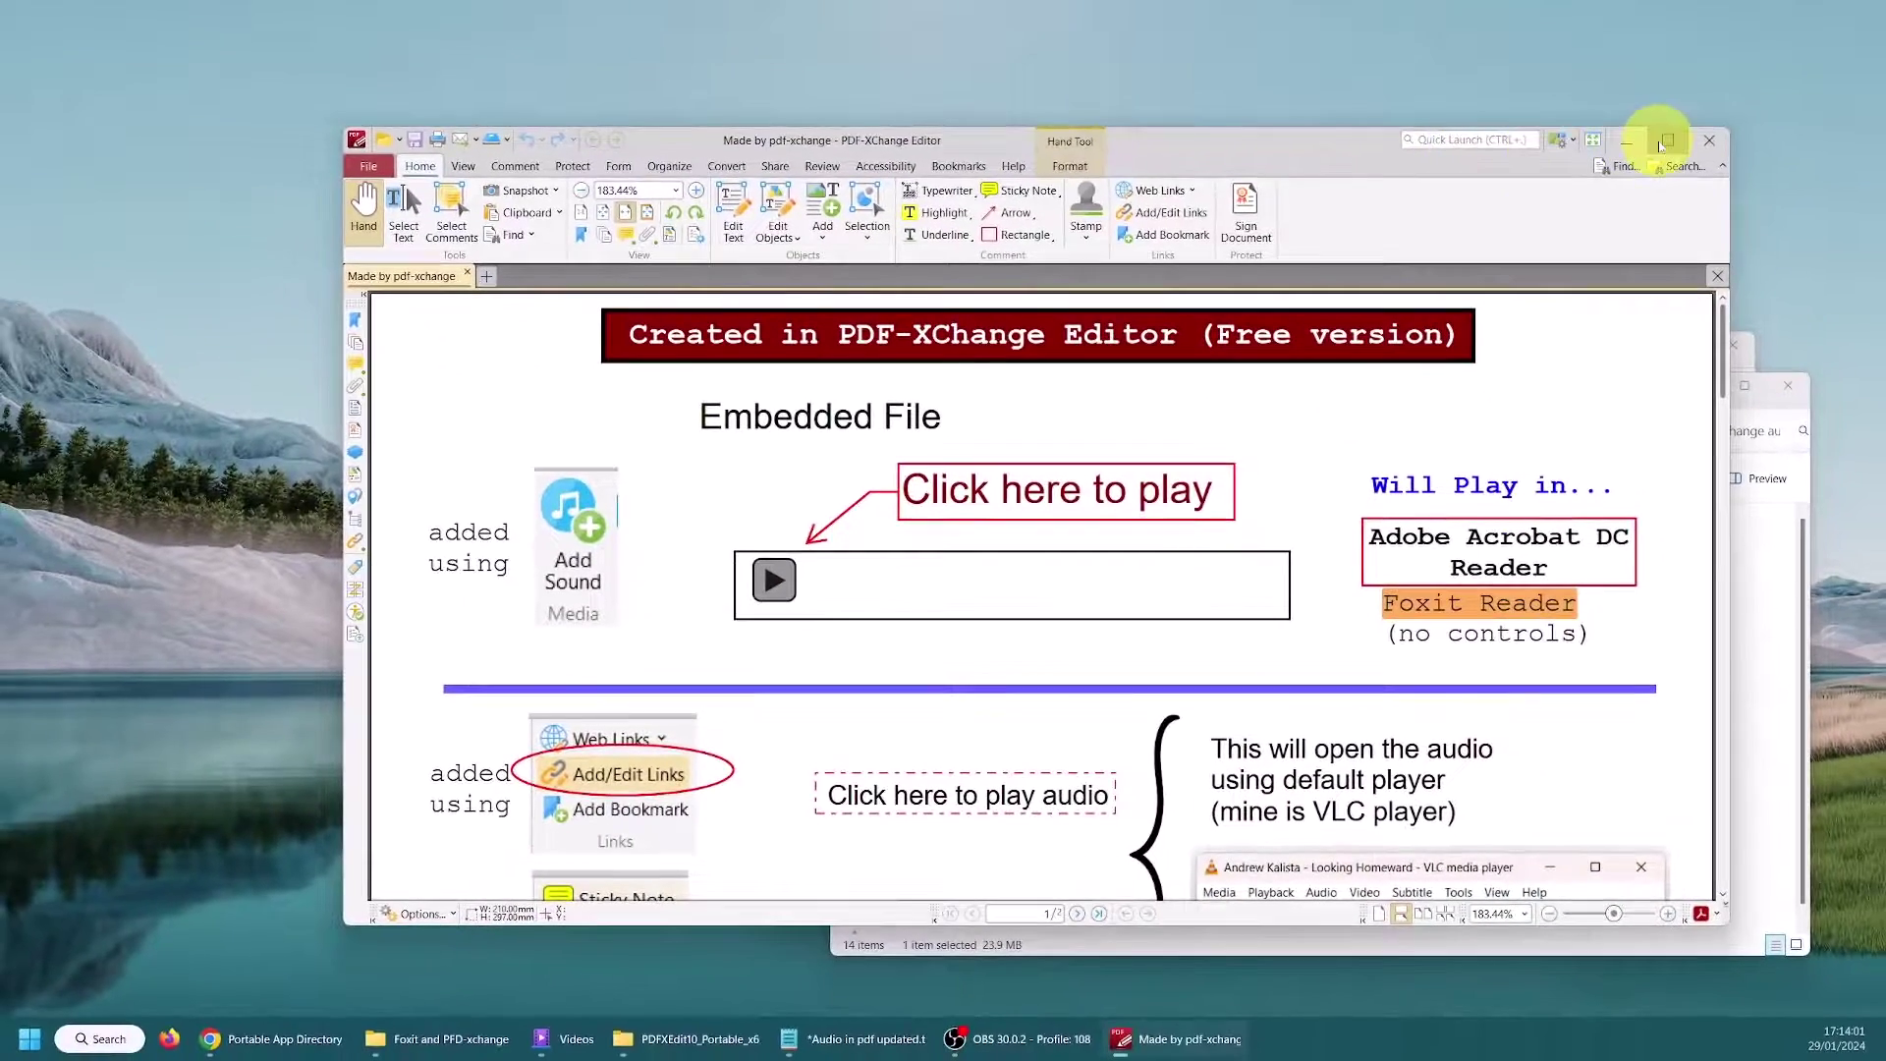
{"action": "left_click", "coordinate": [1663, 143]}
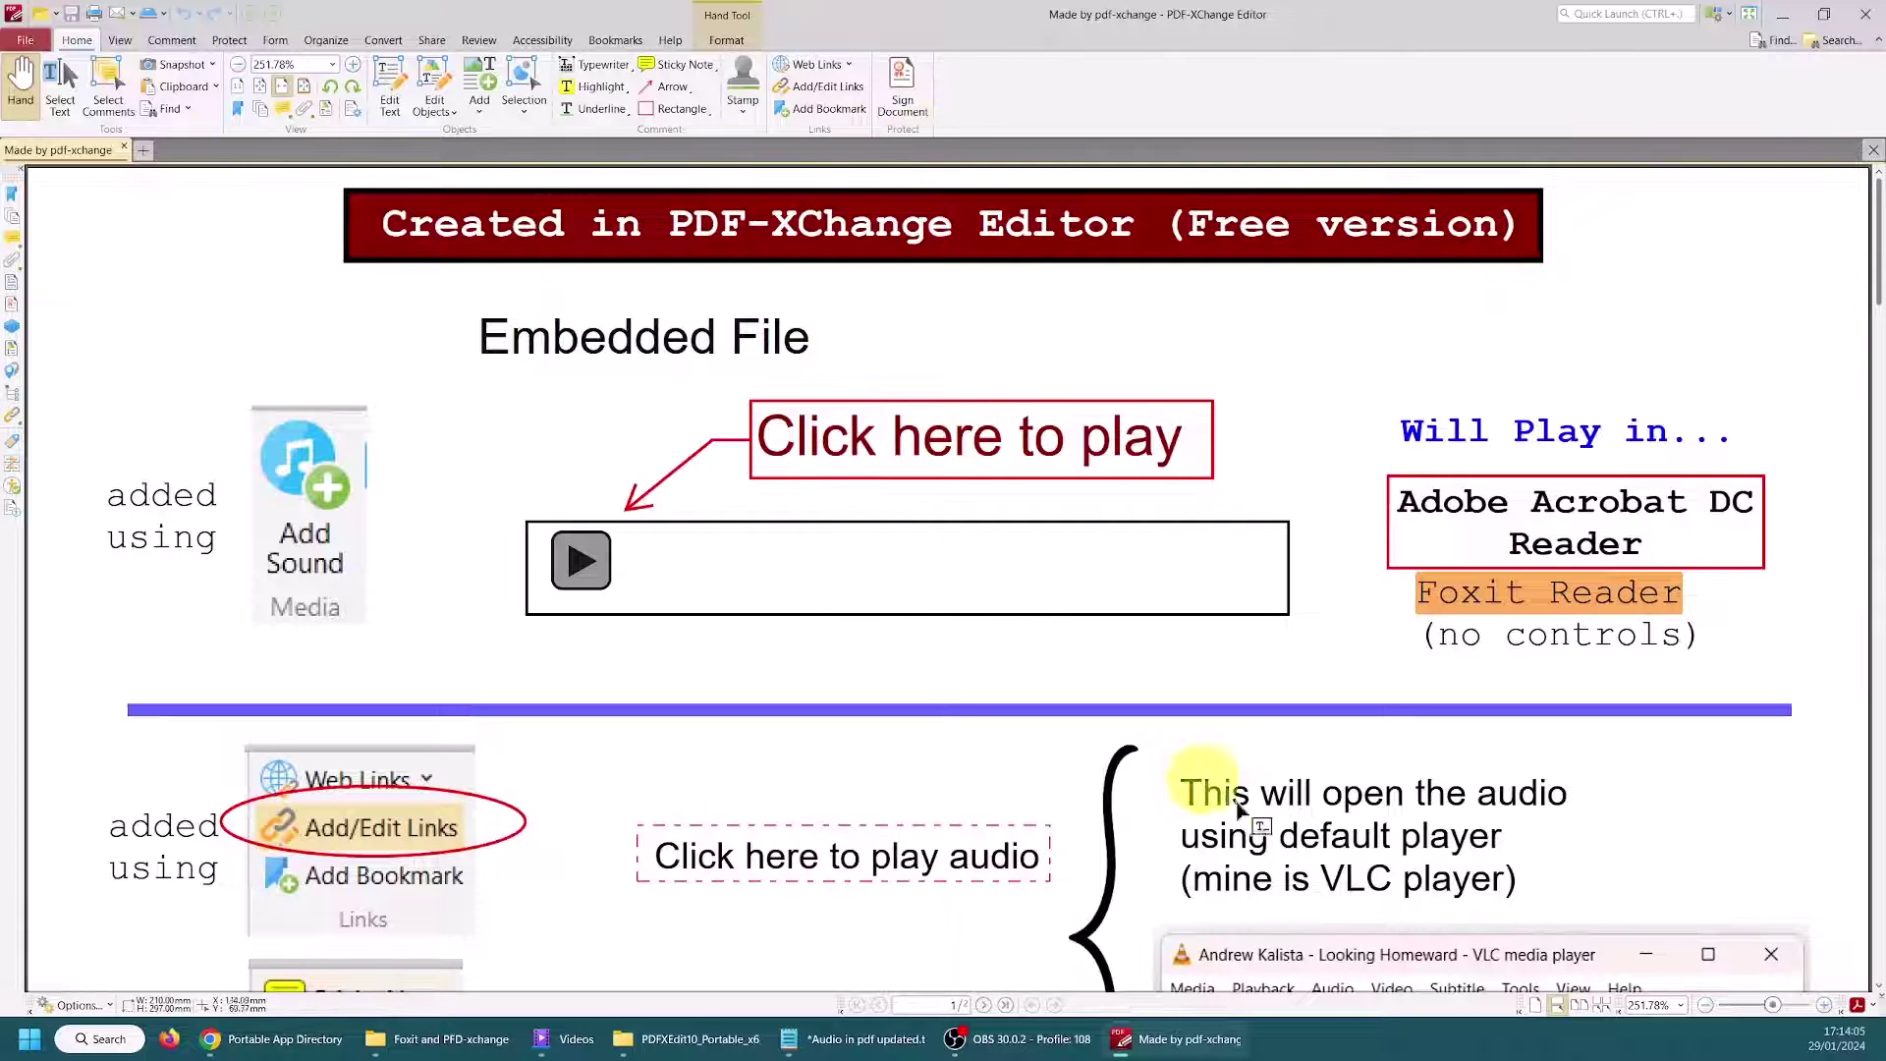
{"action": "left_click", "coordinate": [1601, 1004]}
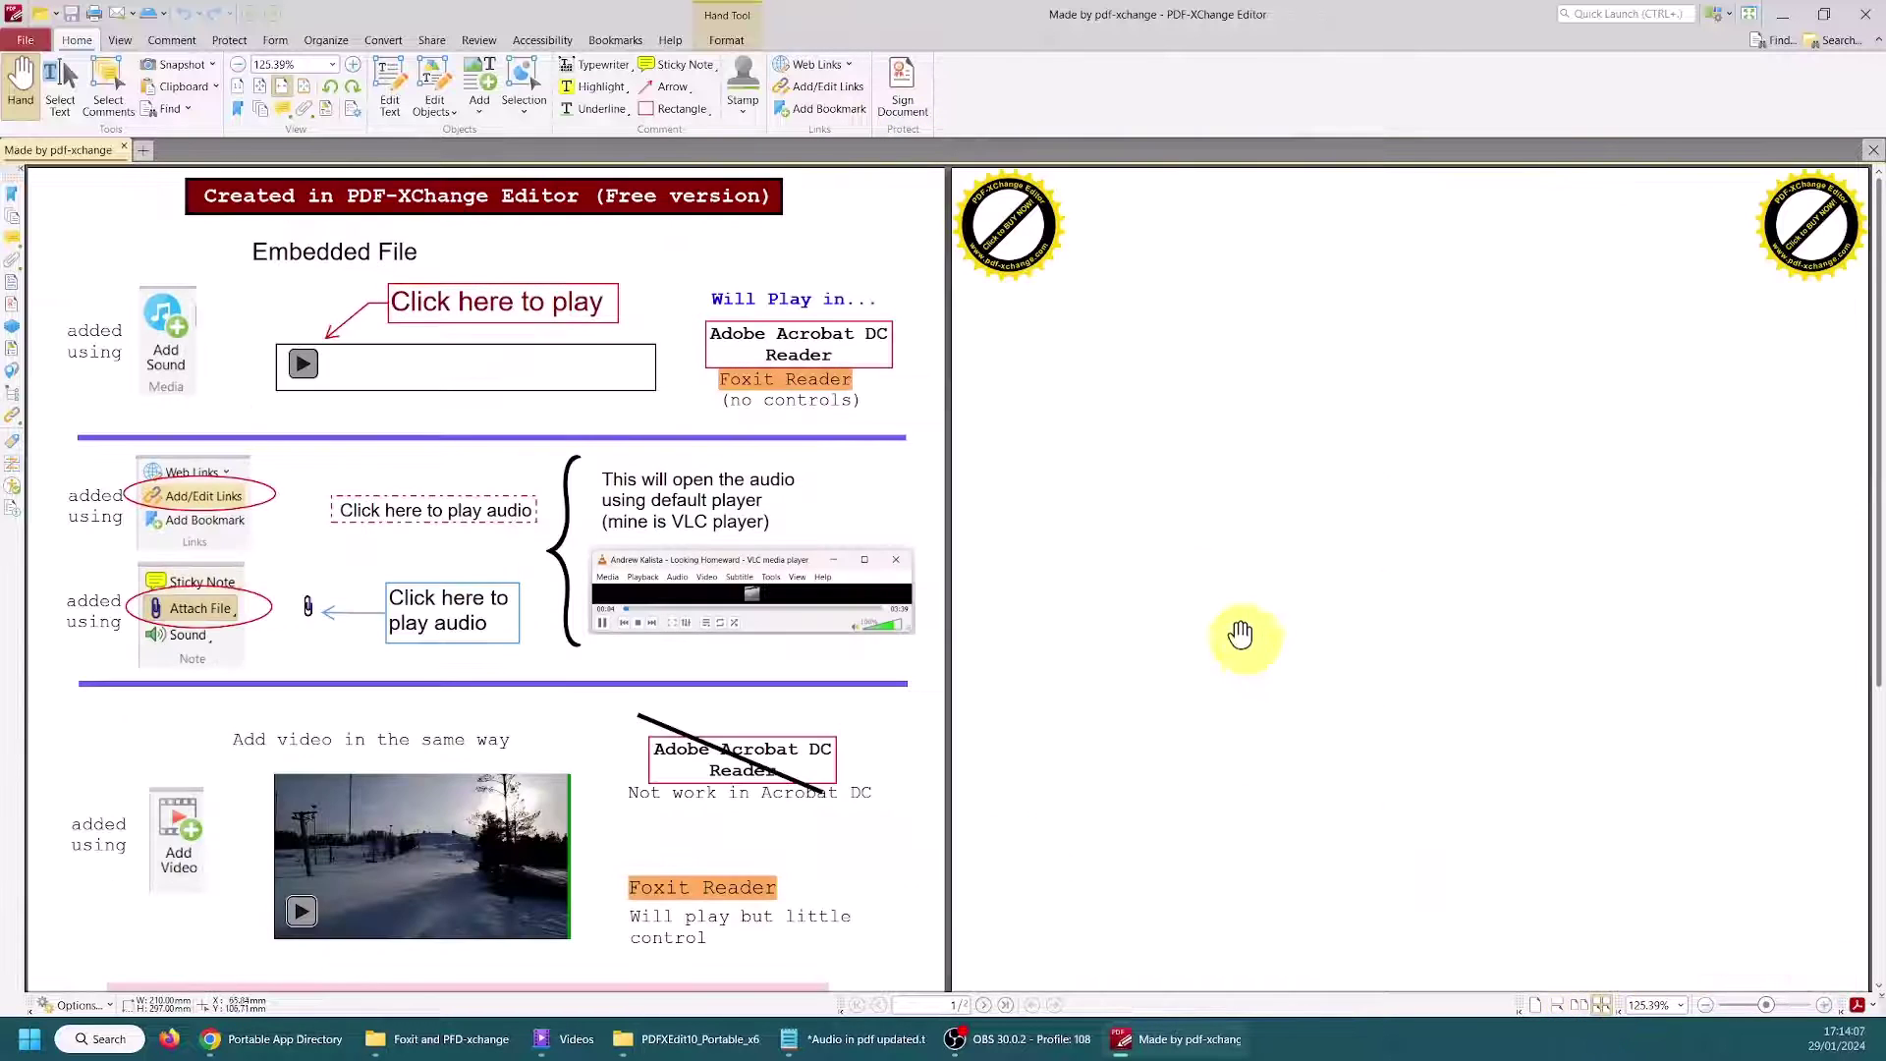
{"action": "scroll", "coordinate": [1185, 576], "scroll_direction": "down", "scroll_amount": 1}
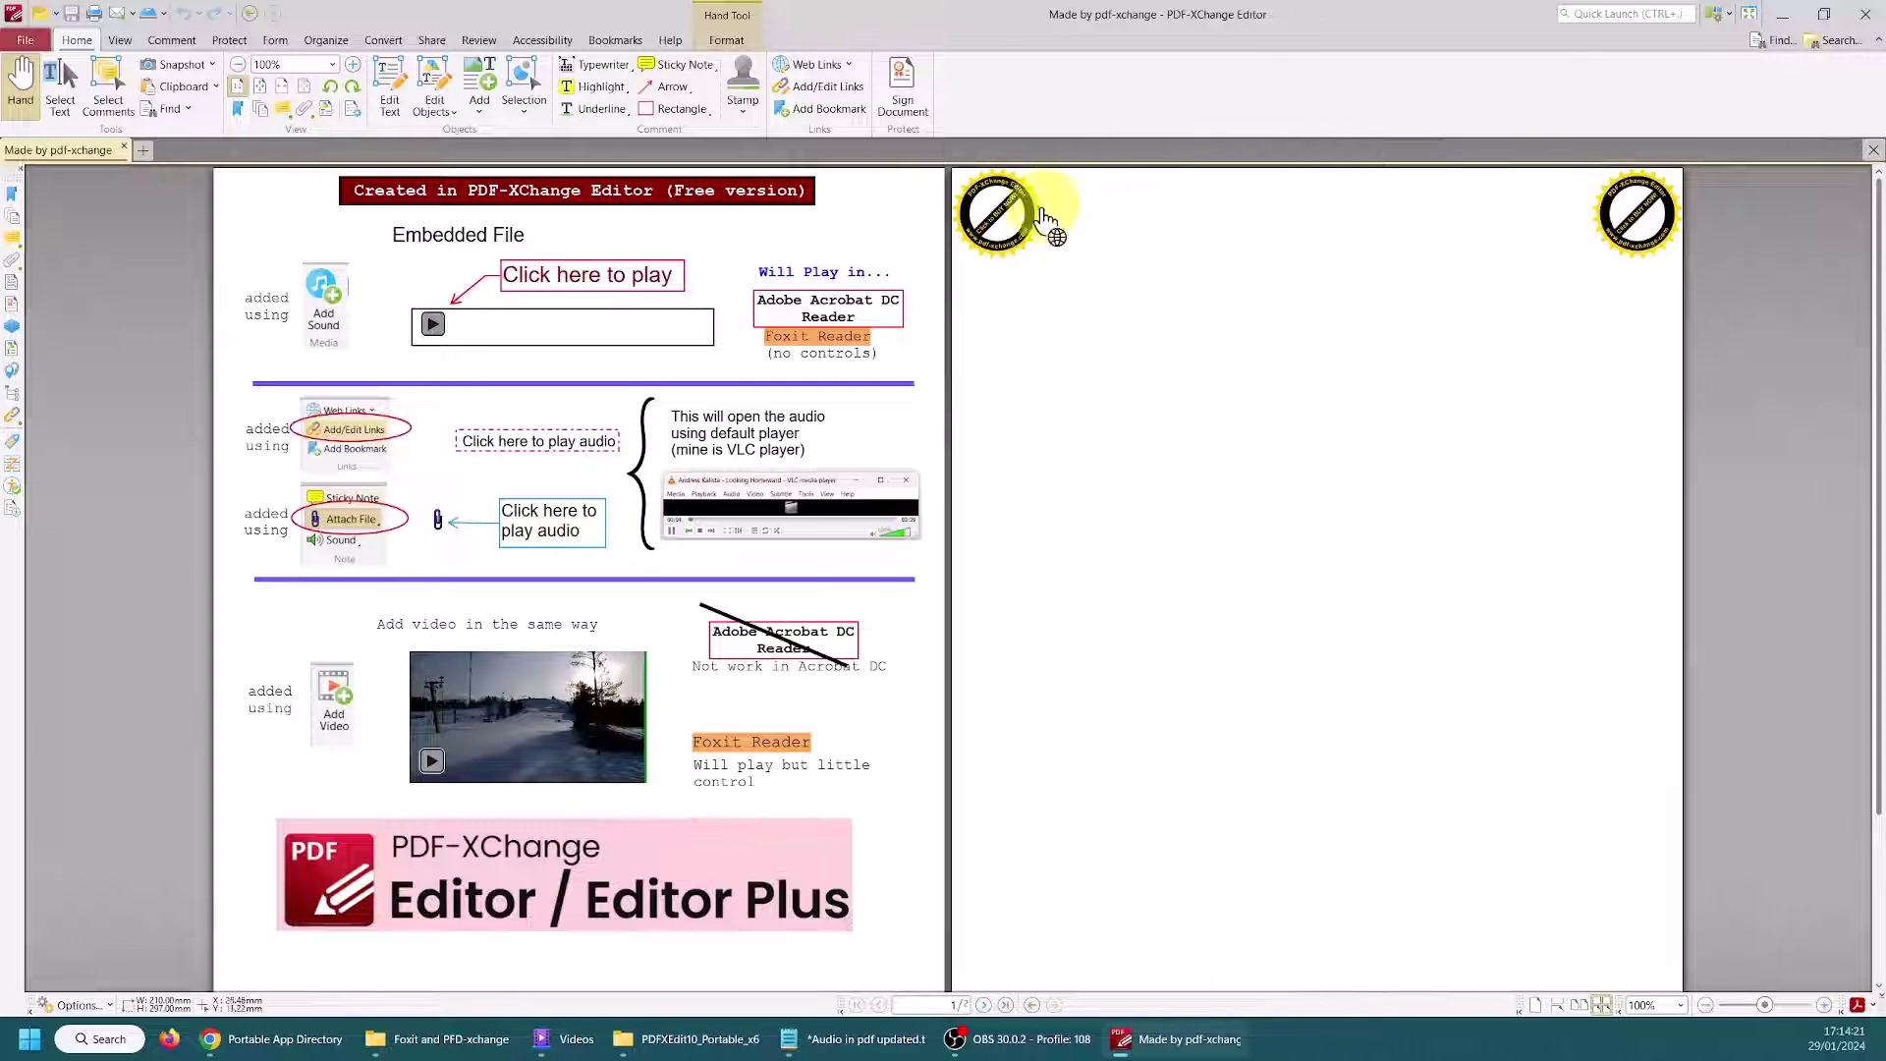
{"action": "scroll", "coordinate": [1079, 295], "scroll_direction": "up", "scroll_amount": 1}
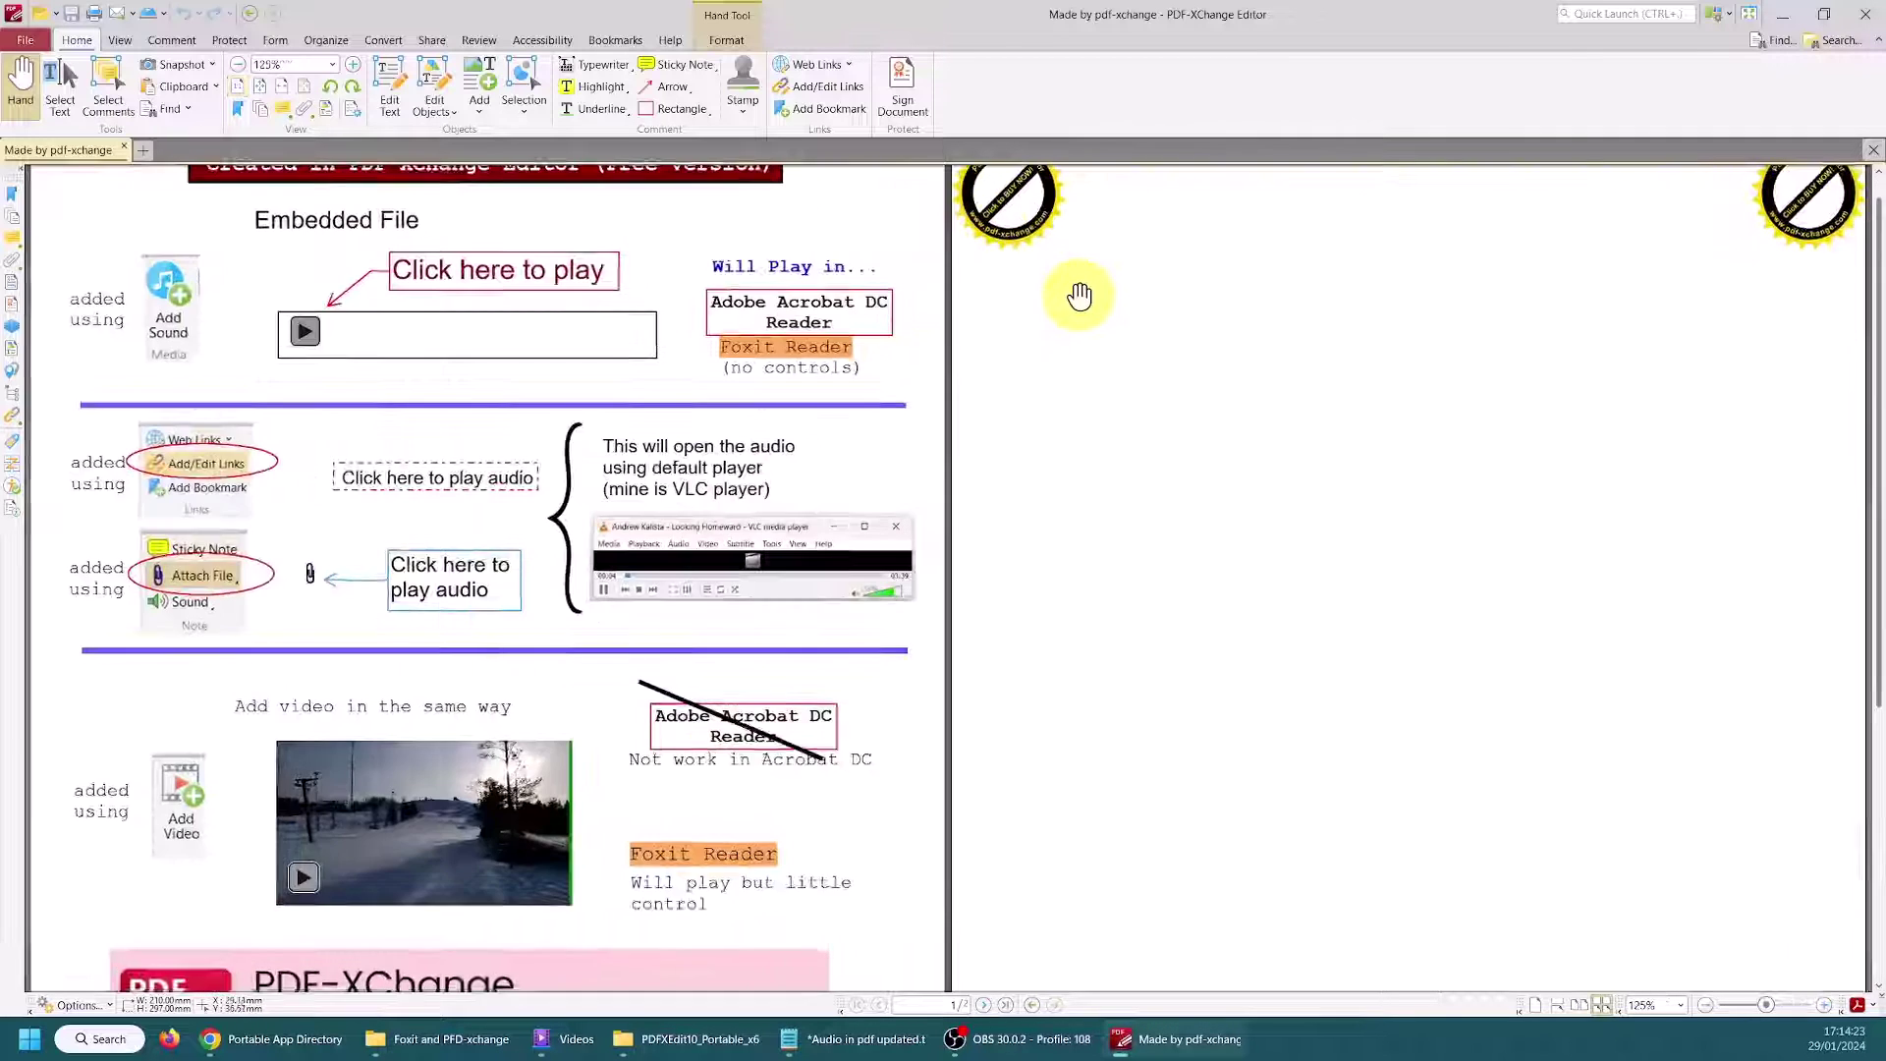
{"action": "scroll", "coordinate": [1071, 296], "scroll_direction": "down", "scroll_amount": 1}
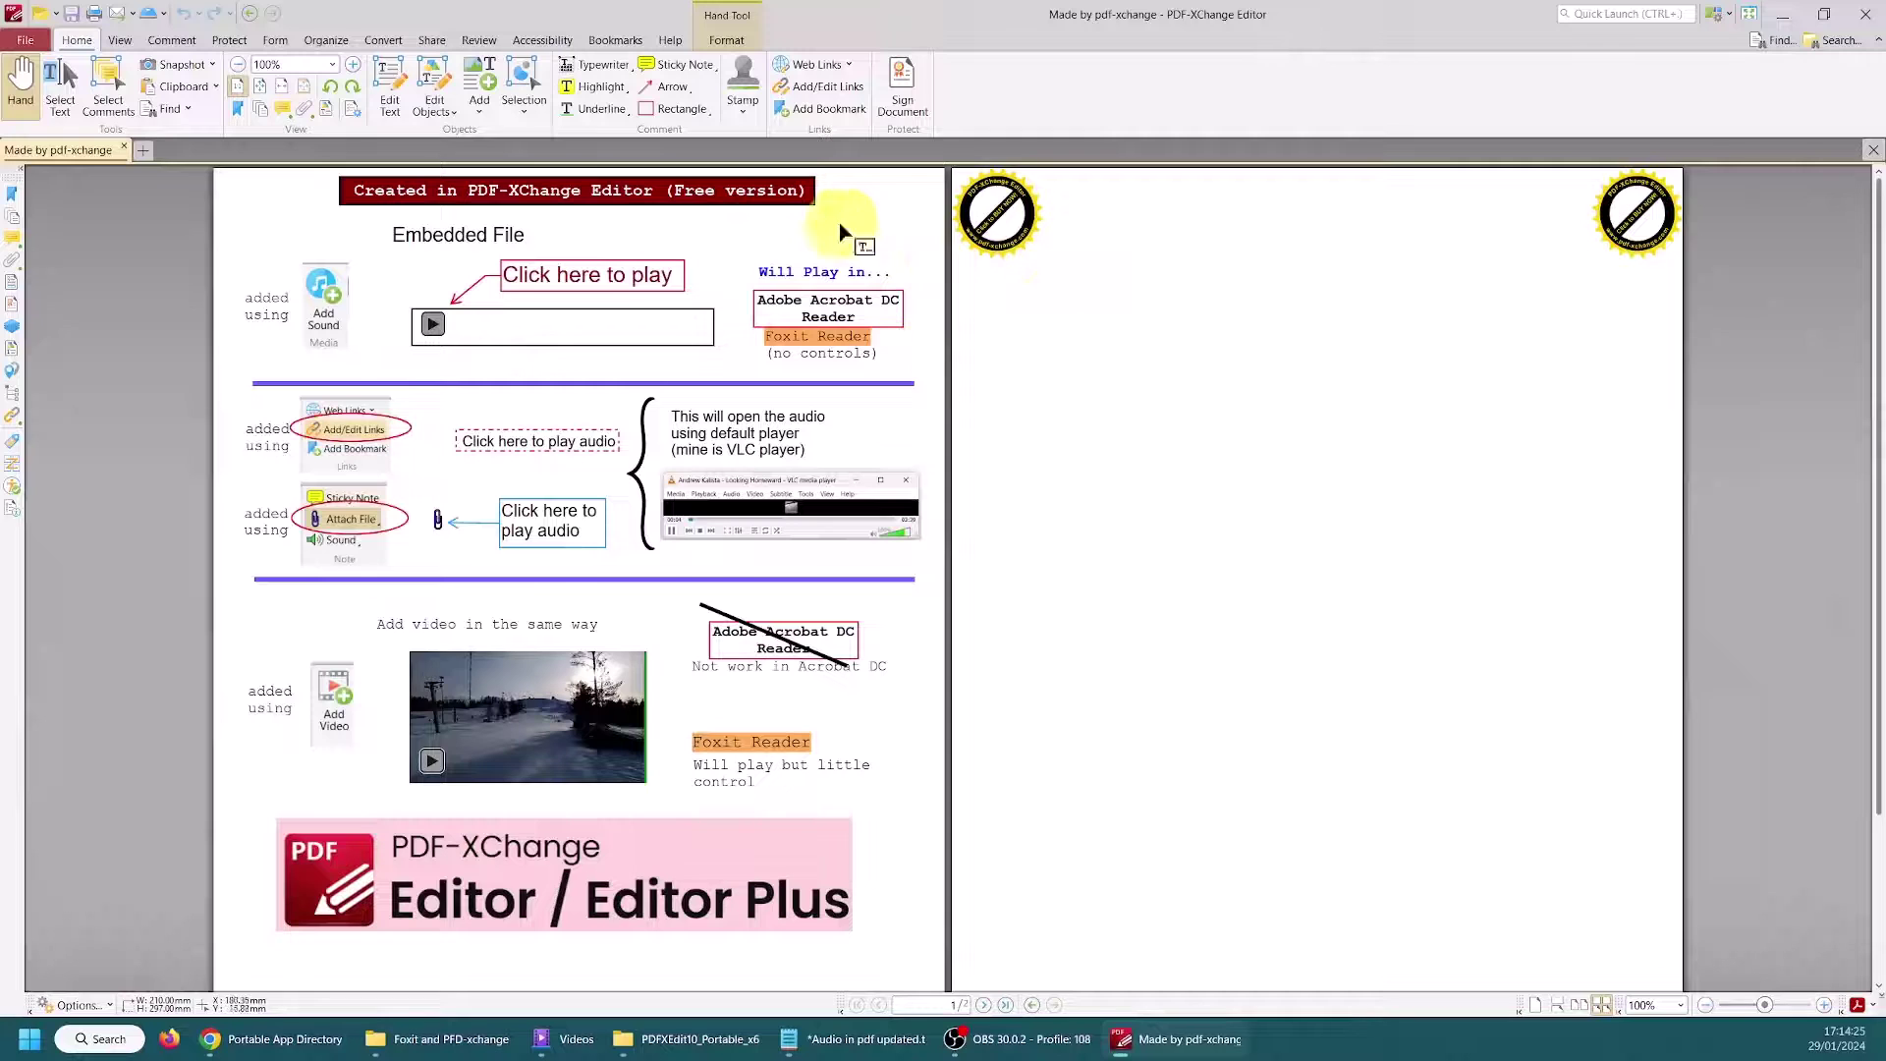
Step: Move the stray annotation box off the 'Will Play in...' label to the top-right stamp area
{"action": "left_click", "coordinate": [909, 265]}
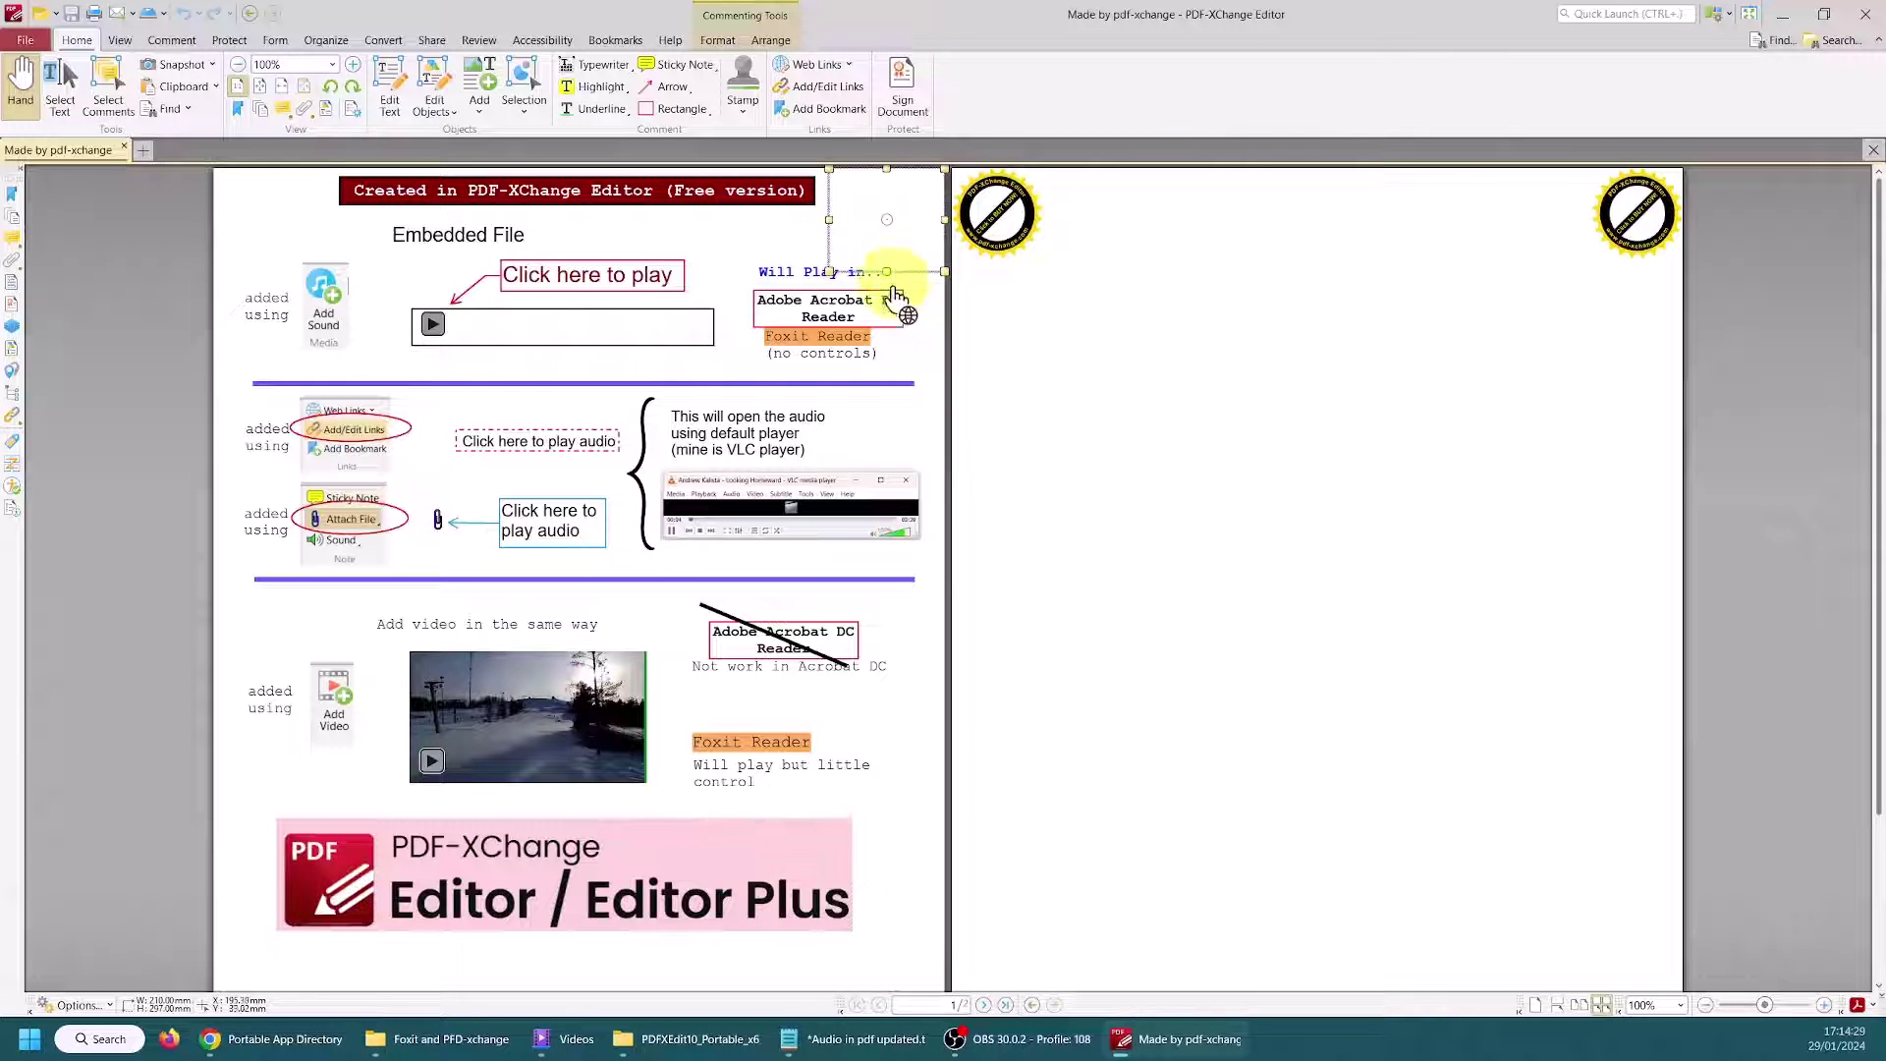
{"action": "left_click_drag", "start_coordinate": [920, 263], "coordinate": [843, 358]}
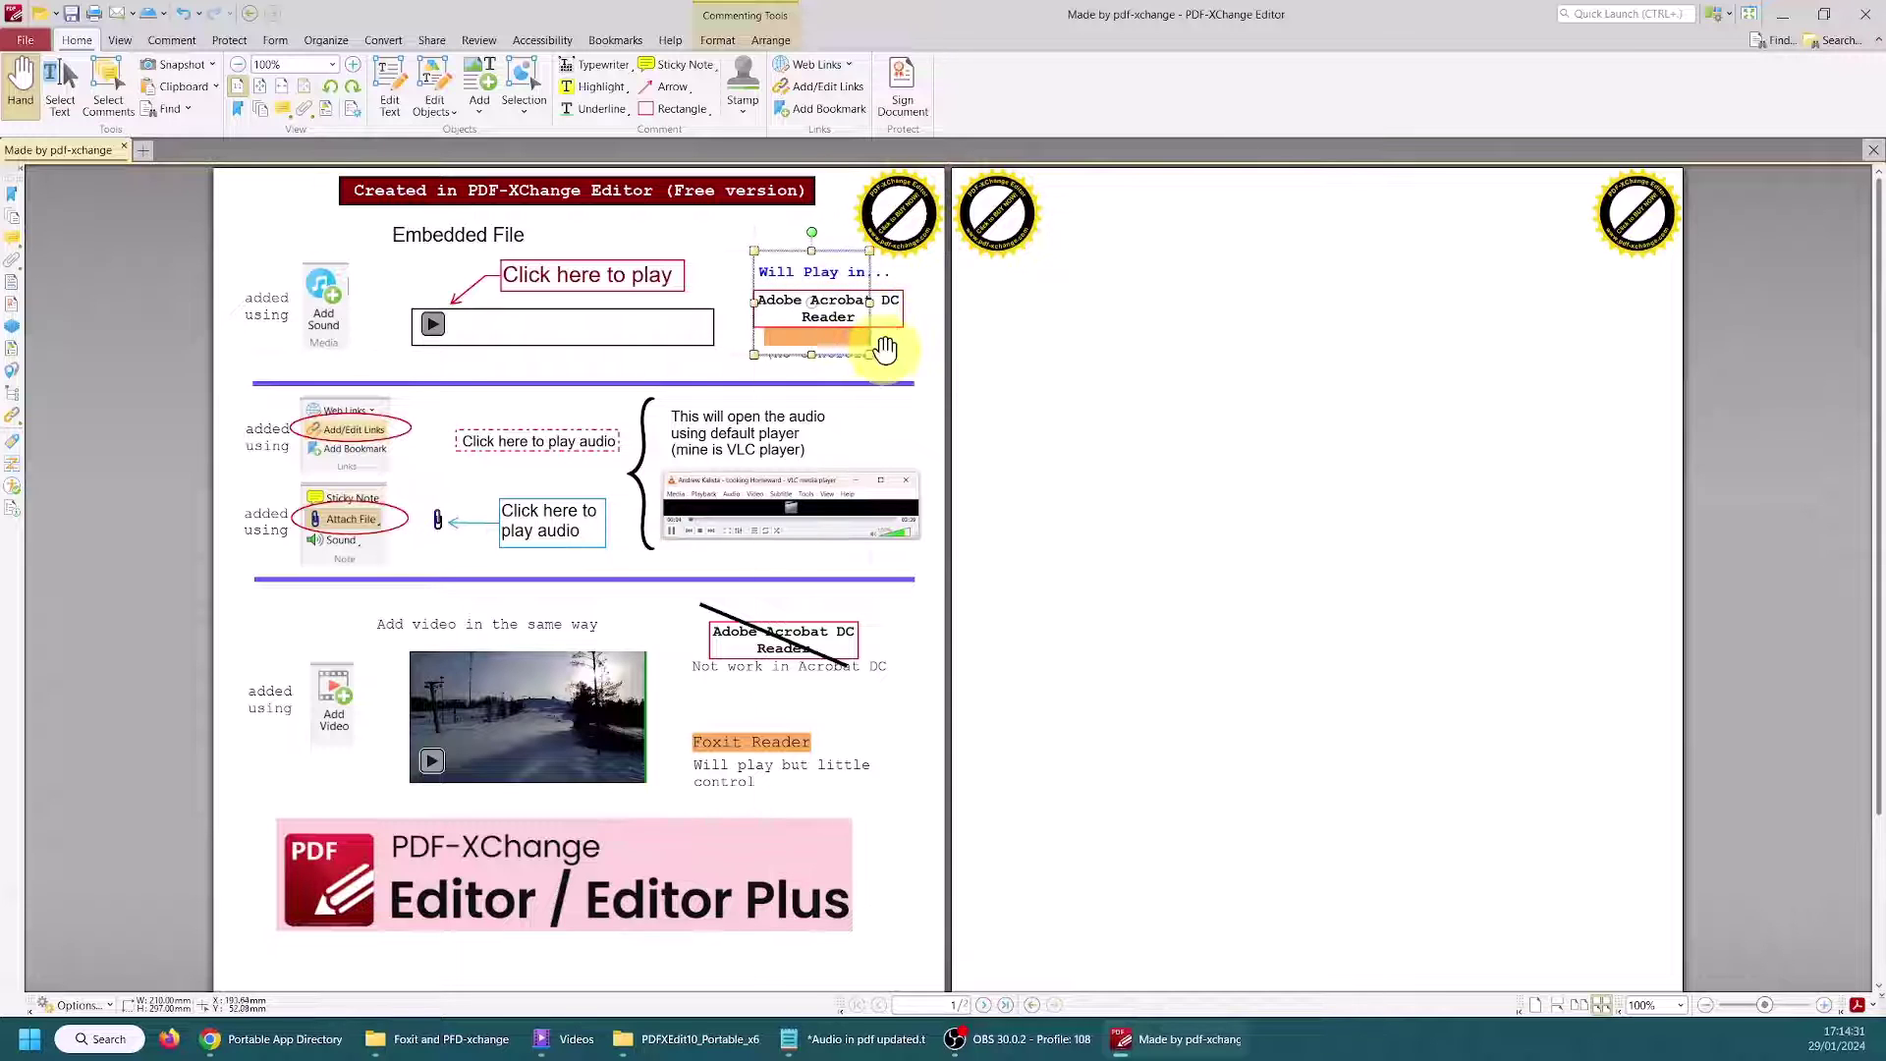
{"action": "left_click_drag", "start_coordinate": [780, 263], "coordinate": [857, 181]}
{"action": "left_click", "coordinate": [985, 339]}
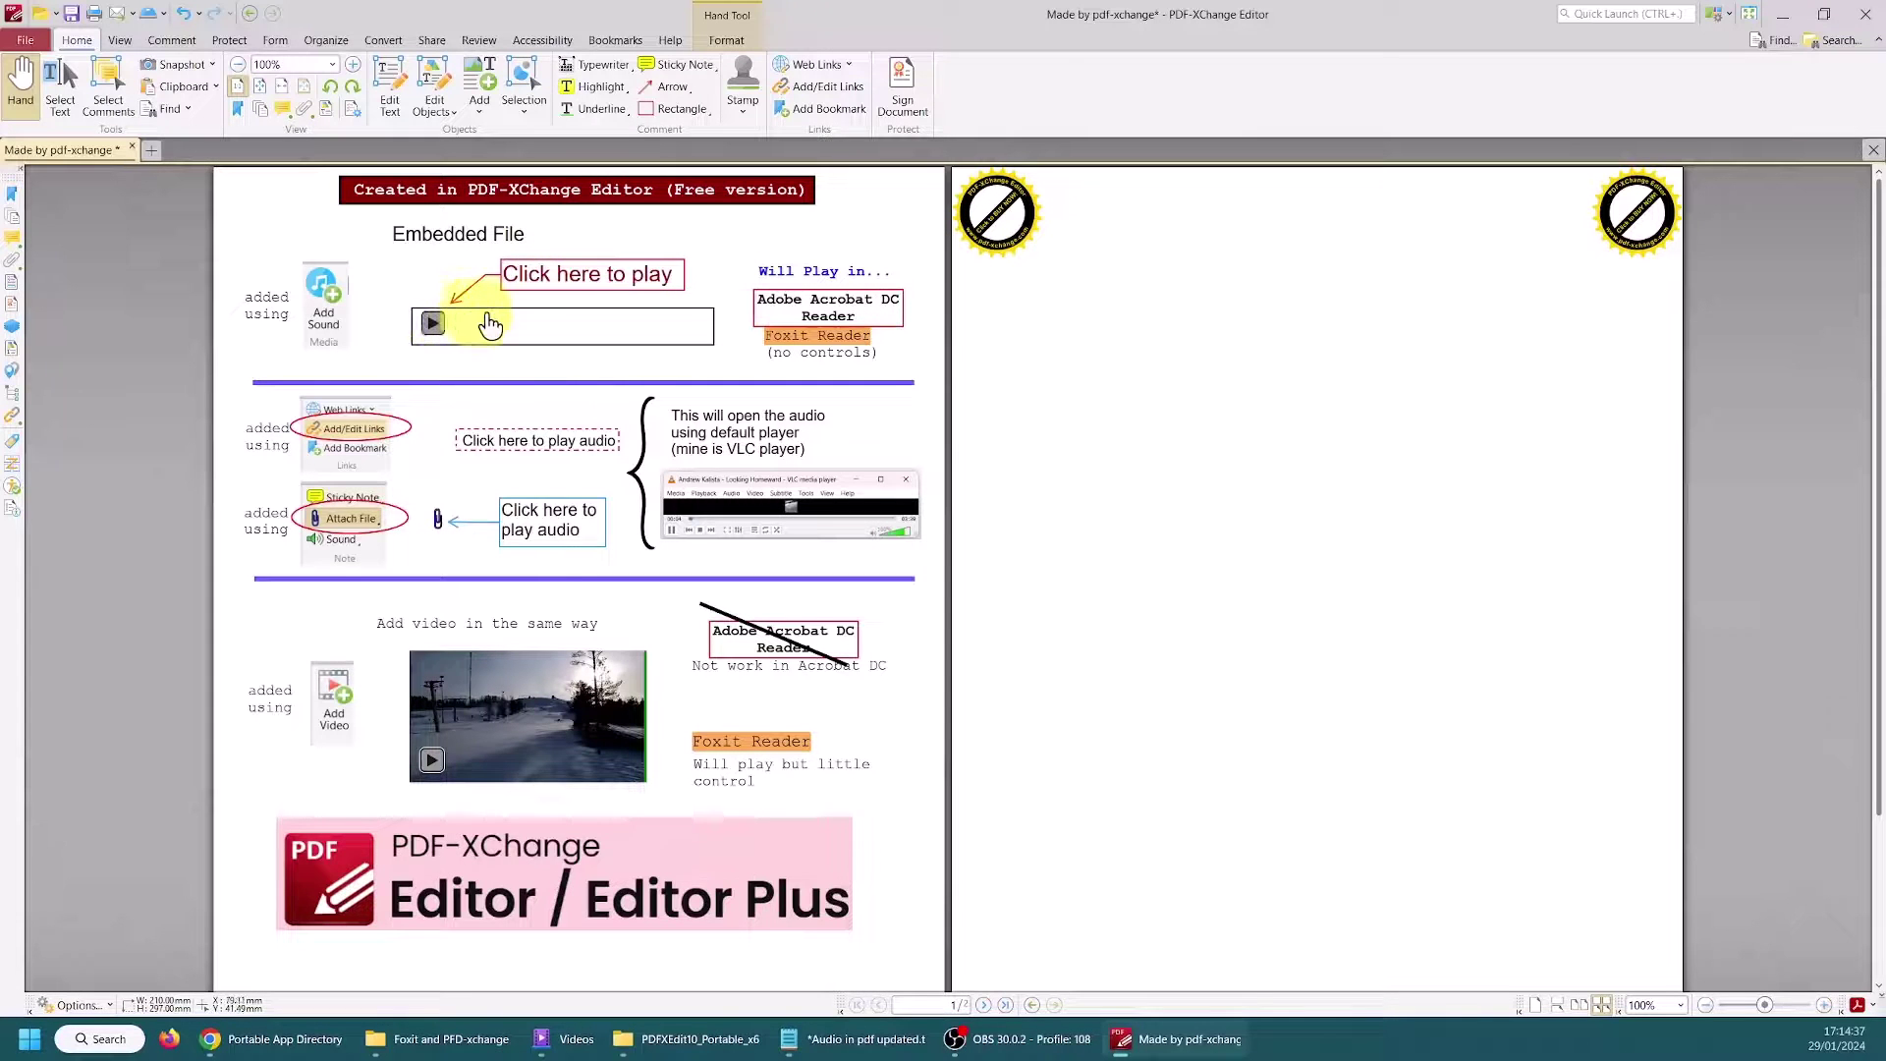
{"action": "scroll", "coordinate": [550, 299], "scroll_direction": "up", "scroll_amount": 1}
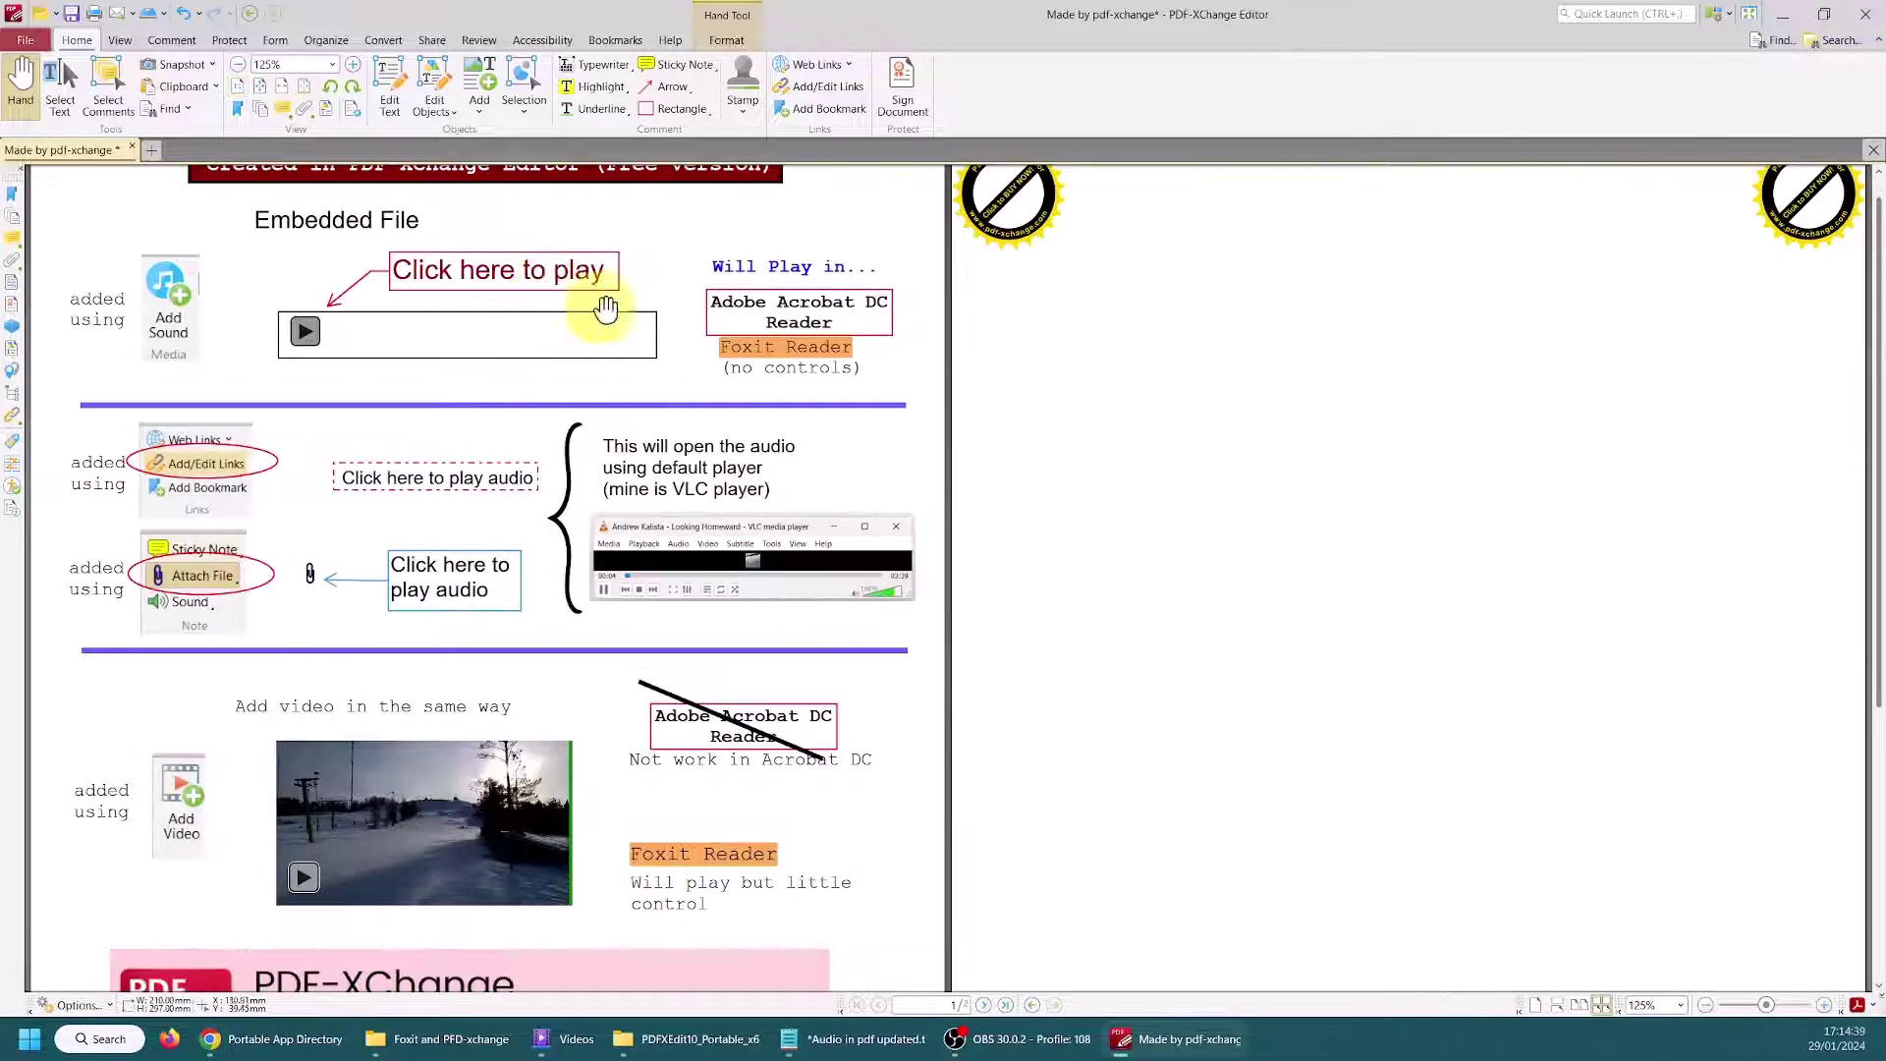
{"action": "scroll", "coordinate": [602, 302], "scroll_direction": "up", "scroll_amount": 1}
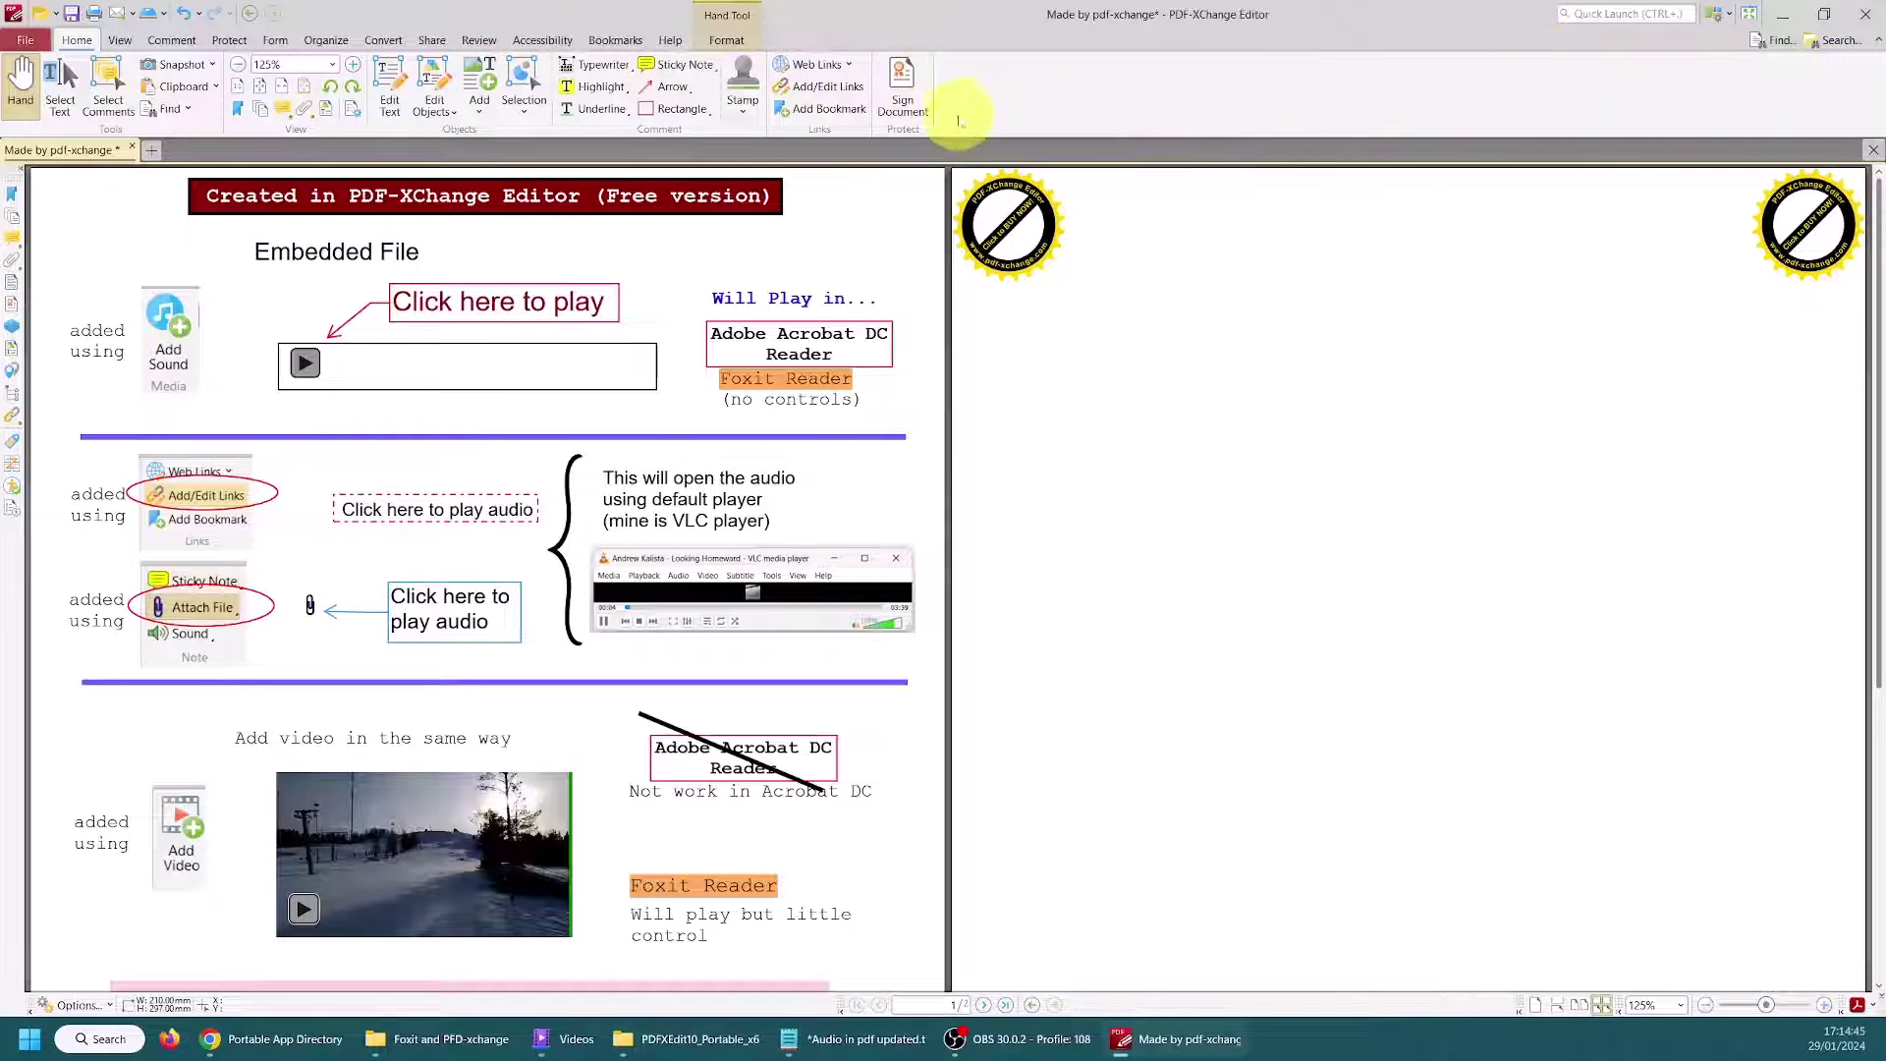
{"action": "left_click", "coordinate": [1717, 14]}
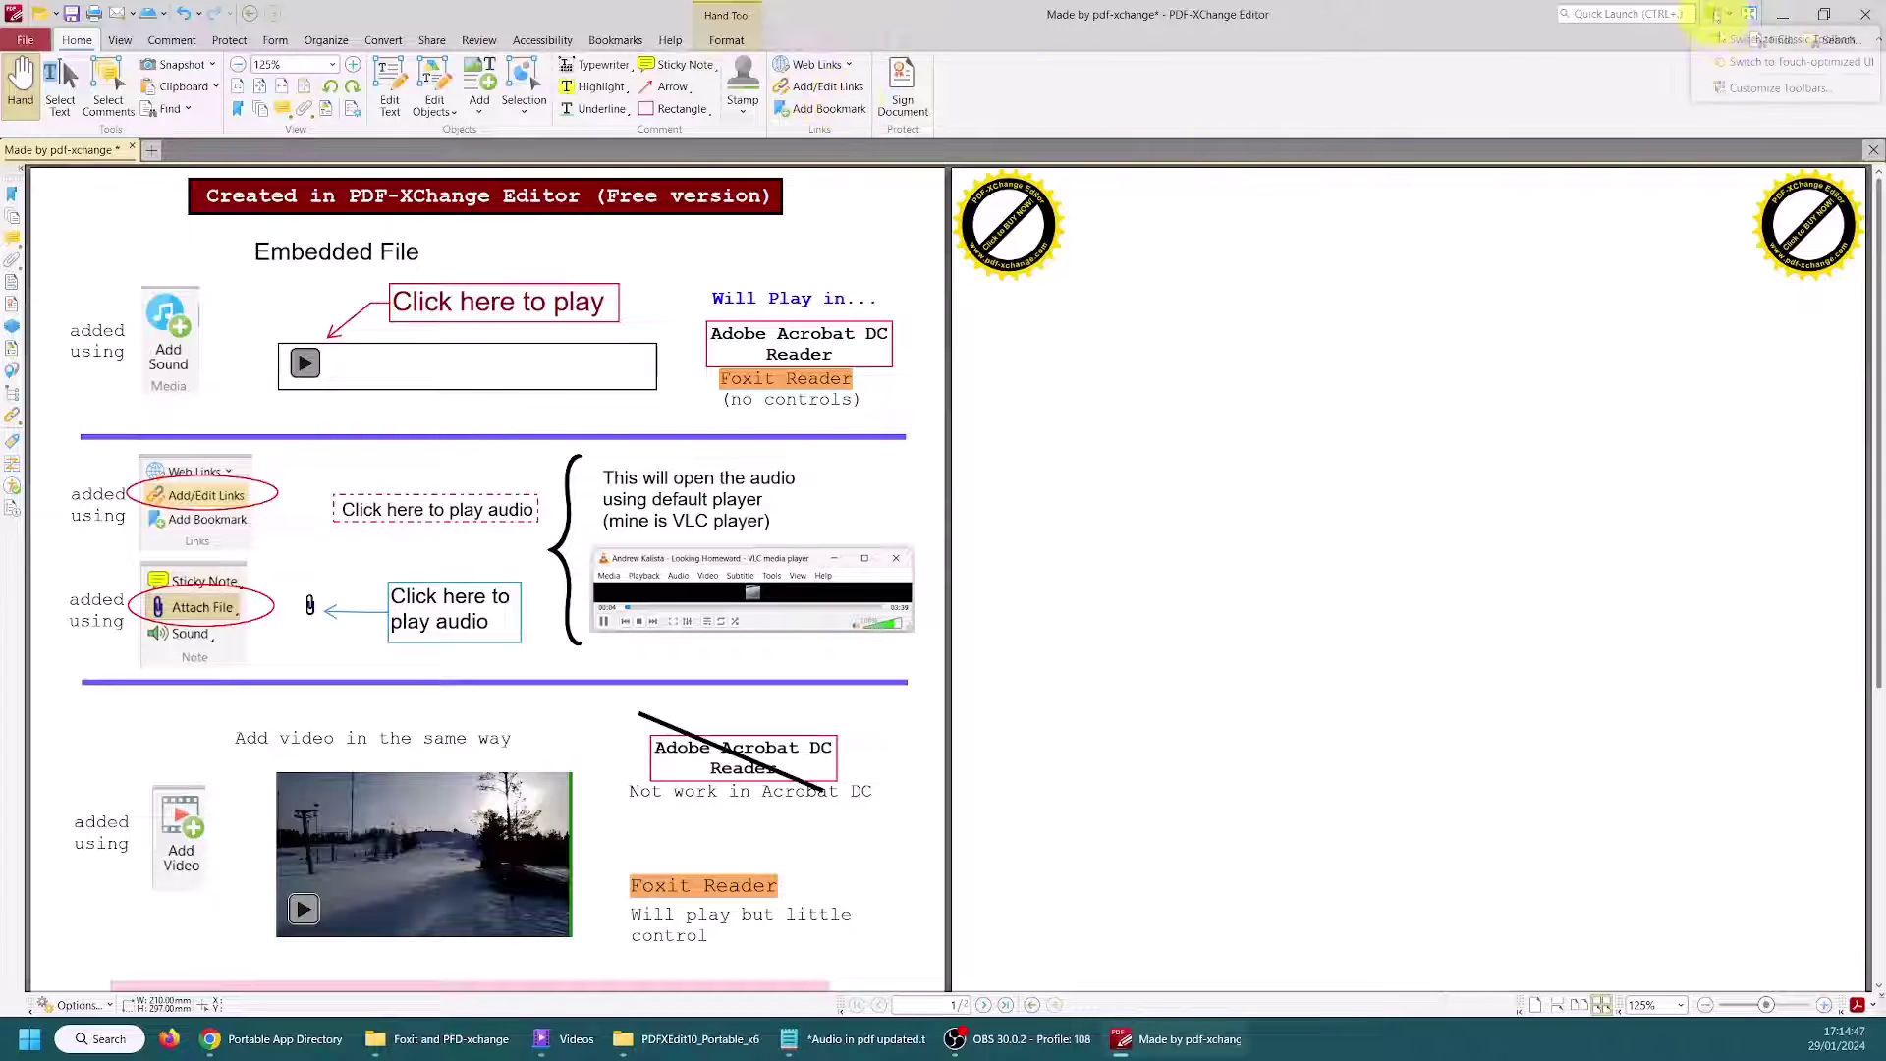
{"action": "left_click", "coordinate": [1711, 44]}
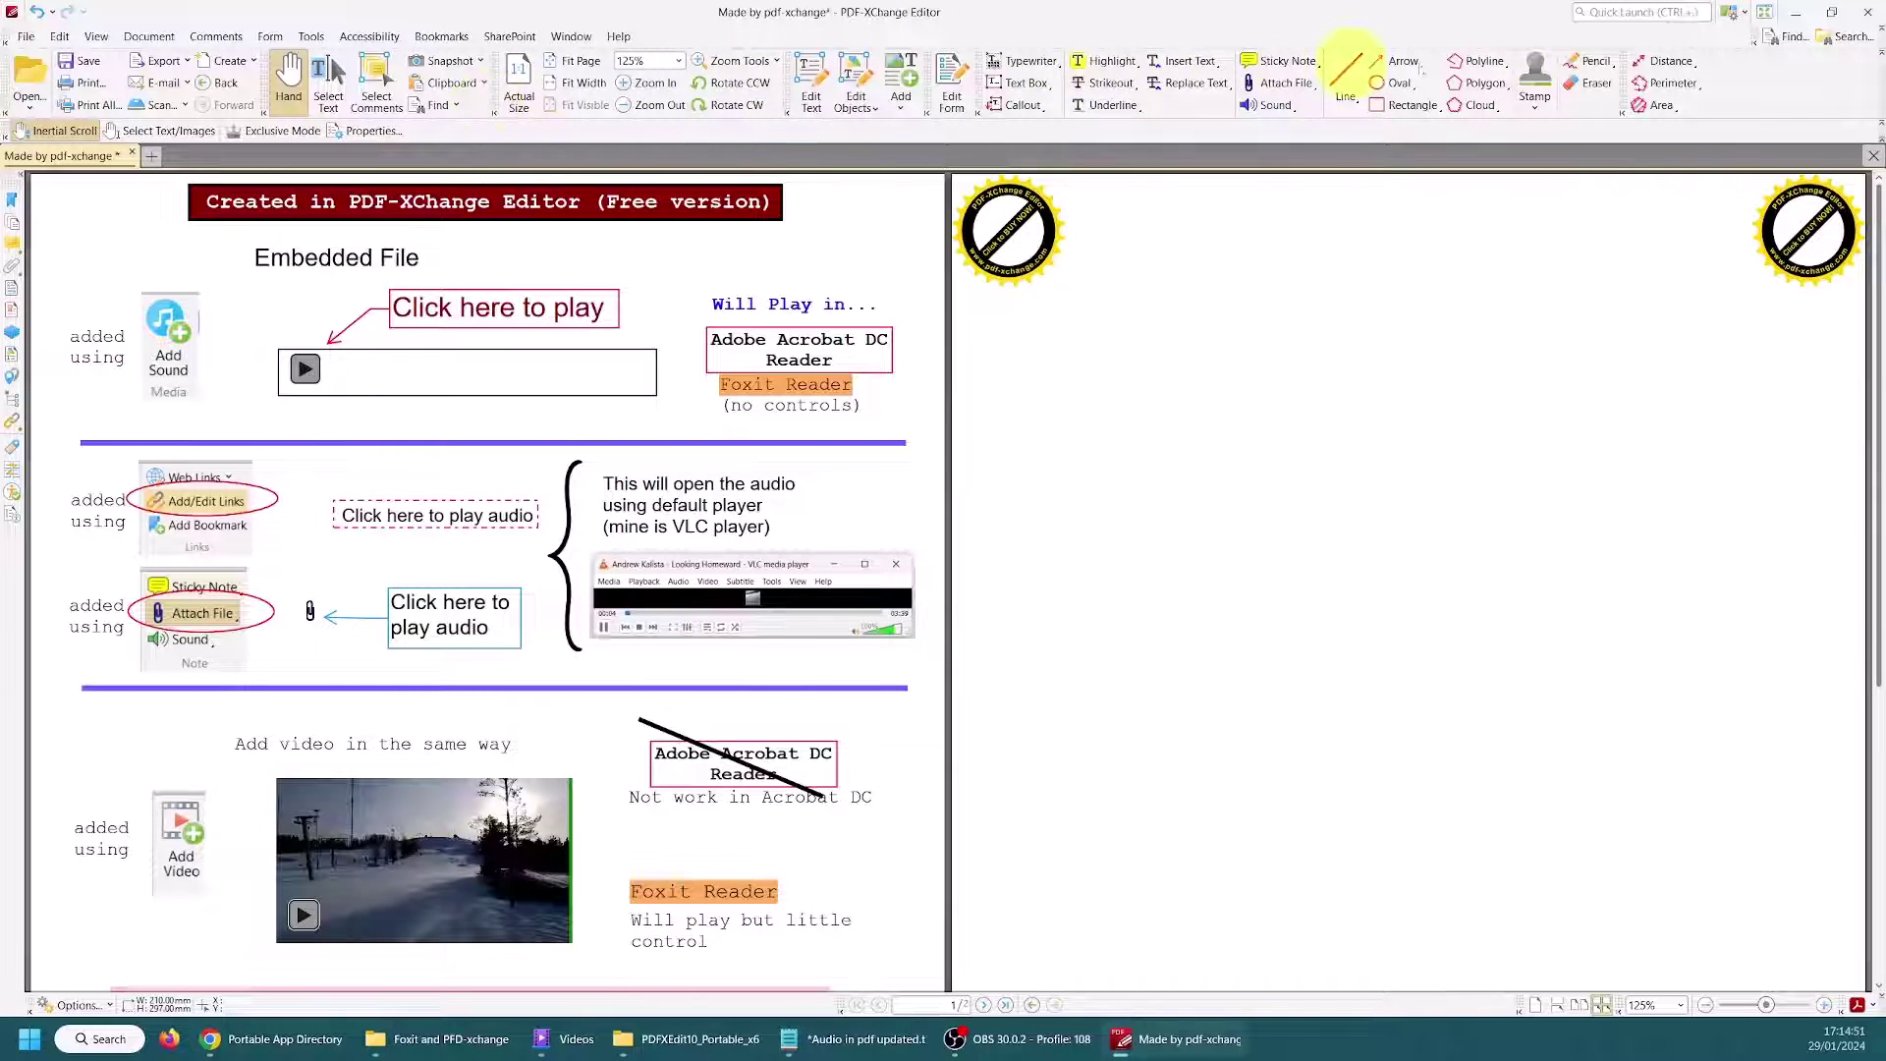
{"action": "left_click", "coordinate": [1731, 12]}
{"action": "left_click", "coordinate": [1728, 39]}
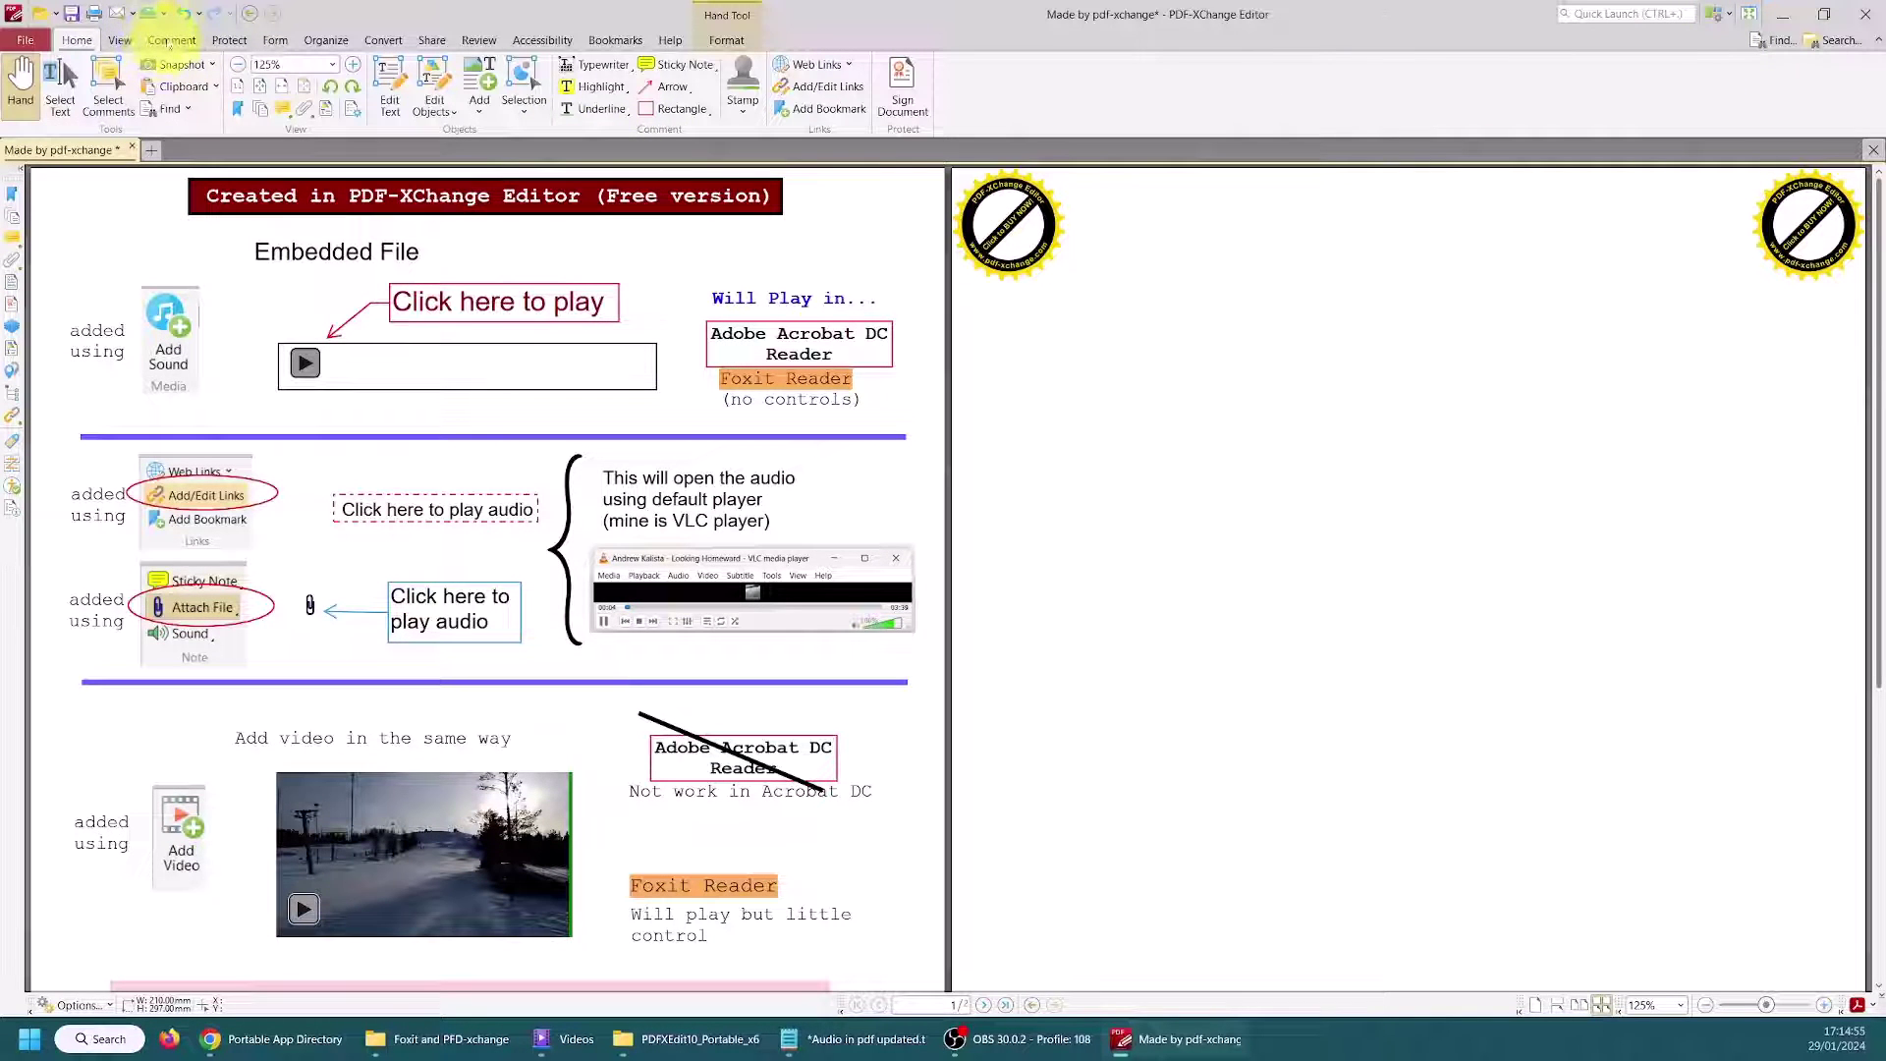
Step: Embed 01 - Looking Homeward.mp3 as a sound box with controls on the right-hand page
{"action": "left_click", "coordinate": [169, 41]}
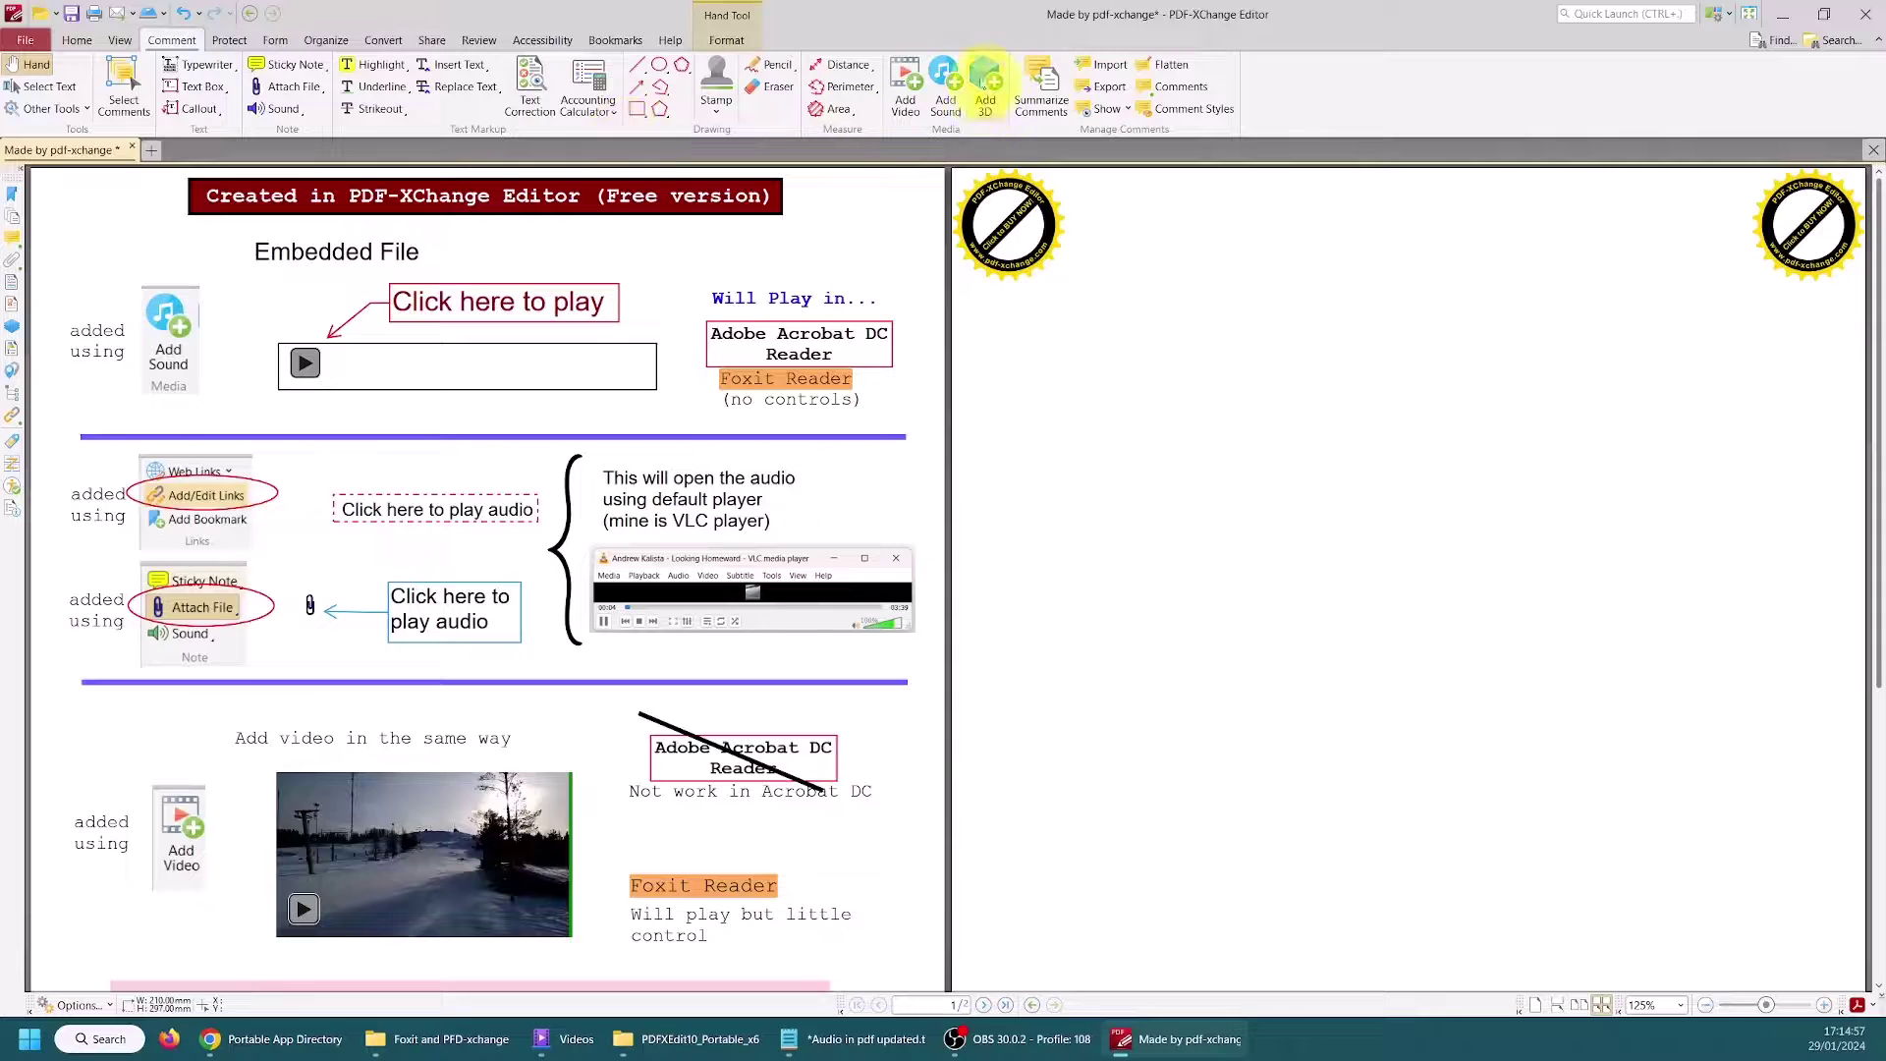
{"action": "left_click", "coordinate": [946, 86]}
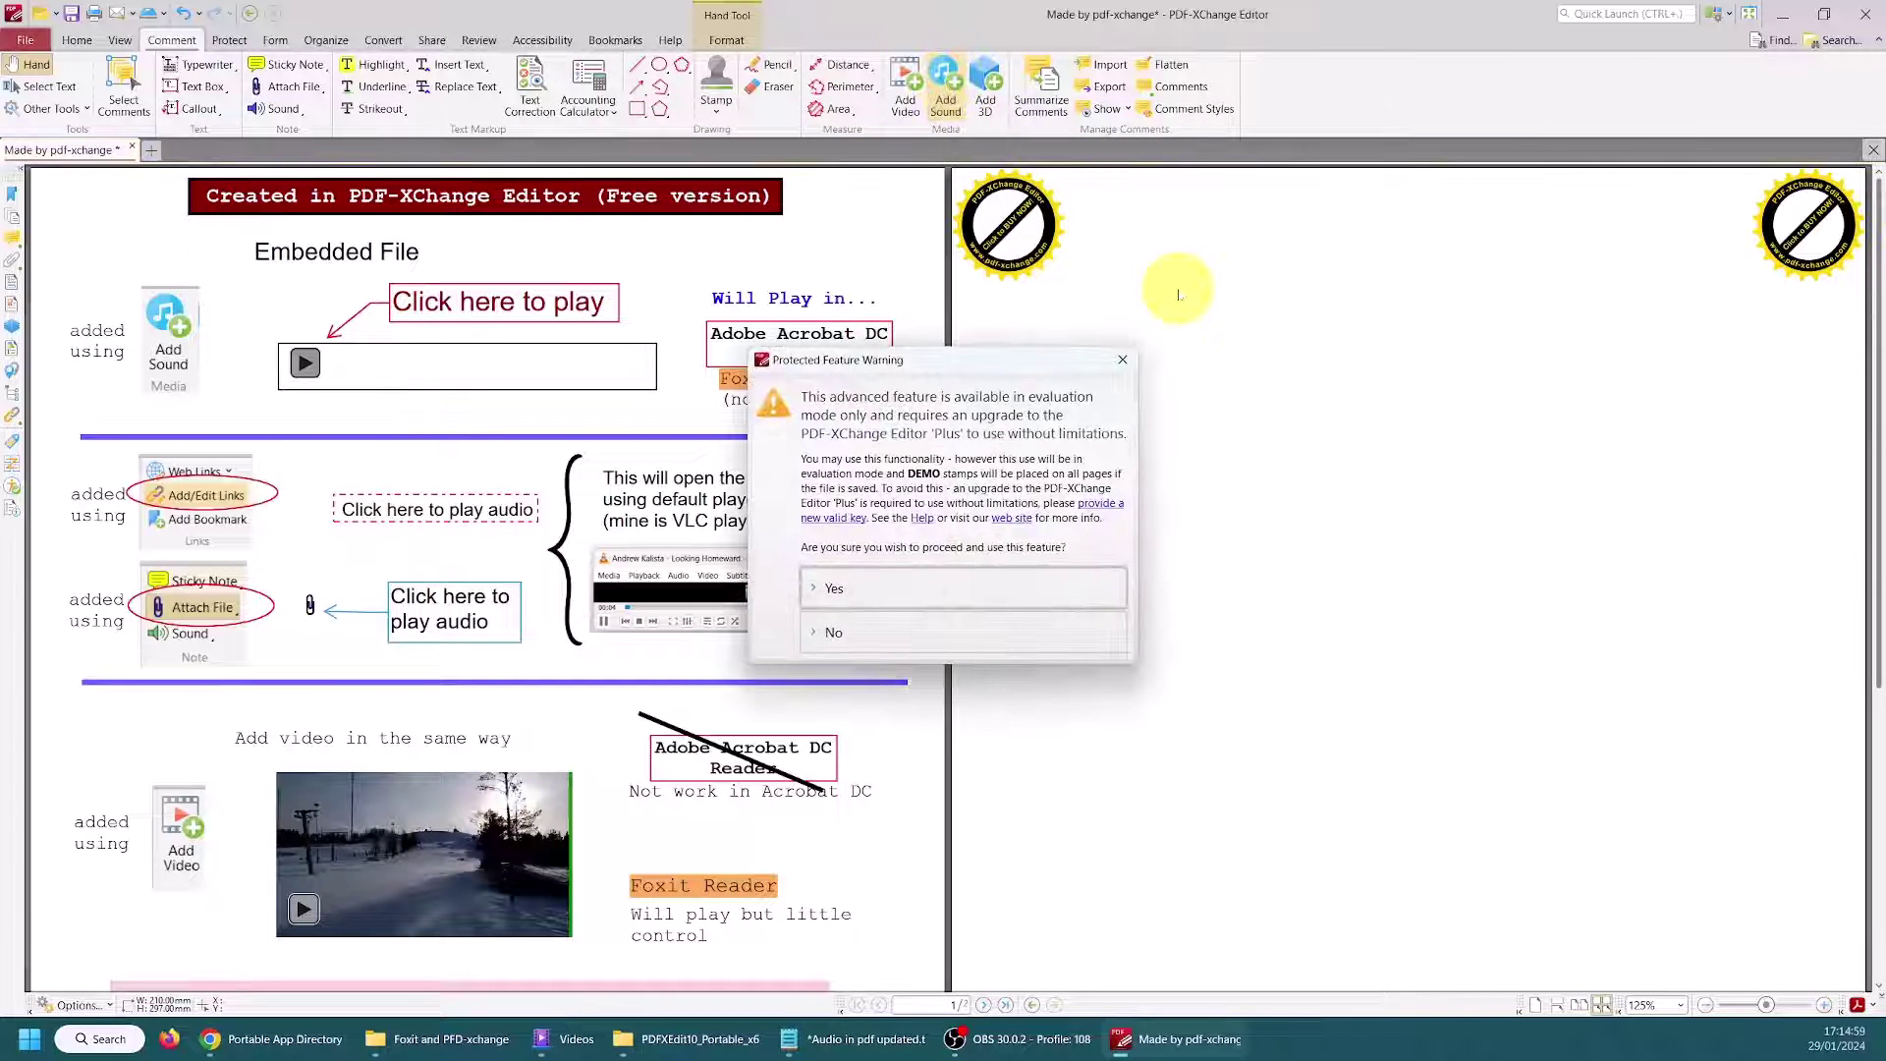
{"action": "left_click", "coordinate": [845, 590]}
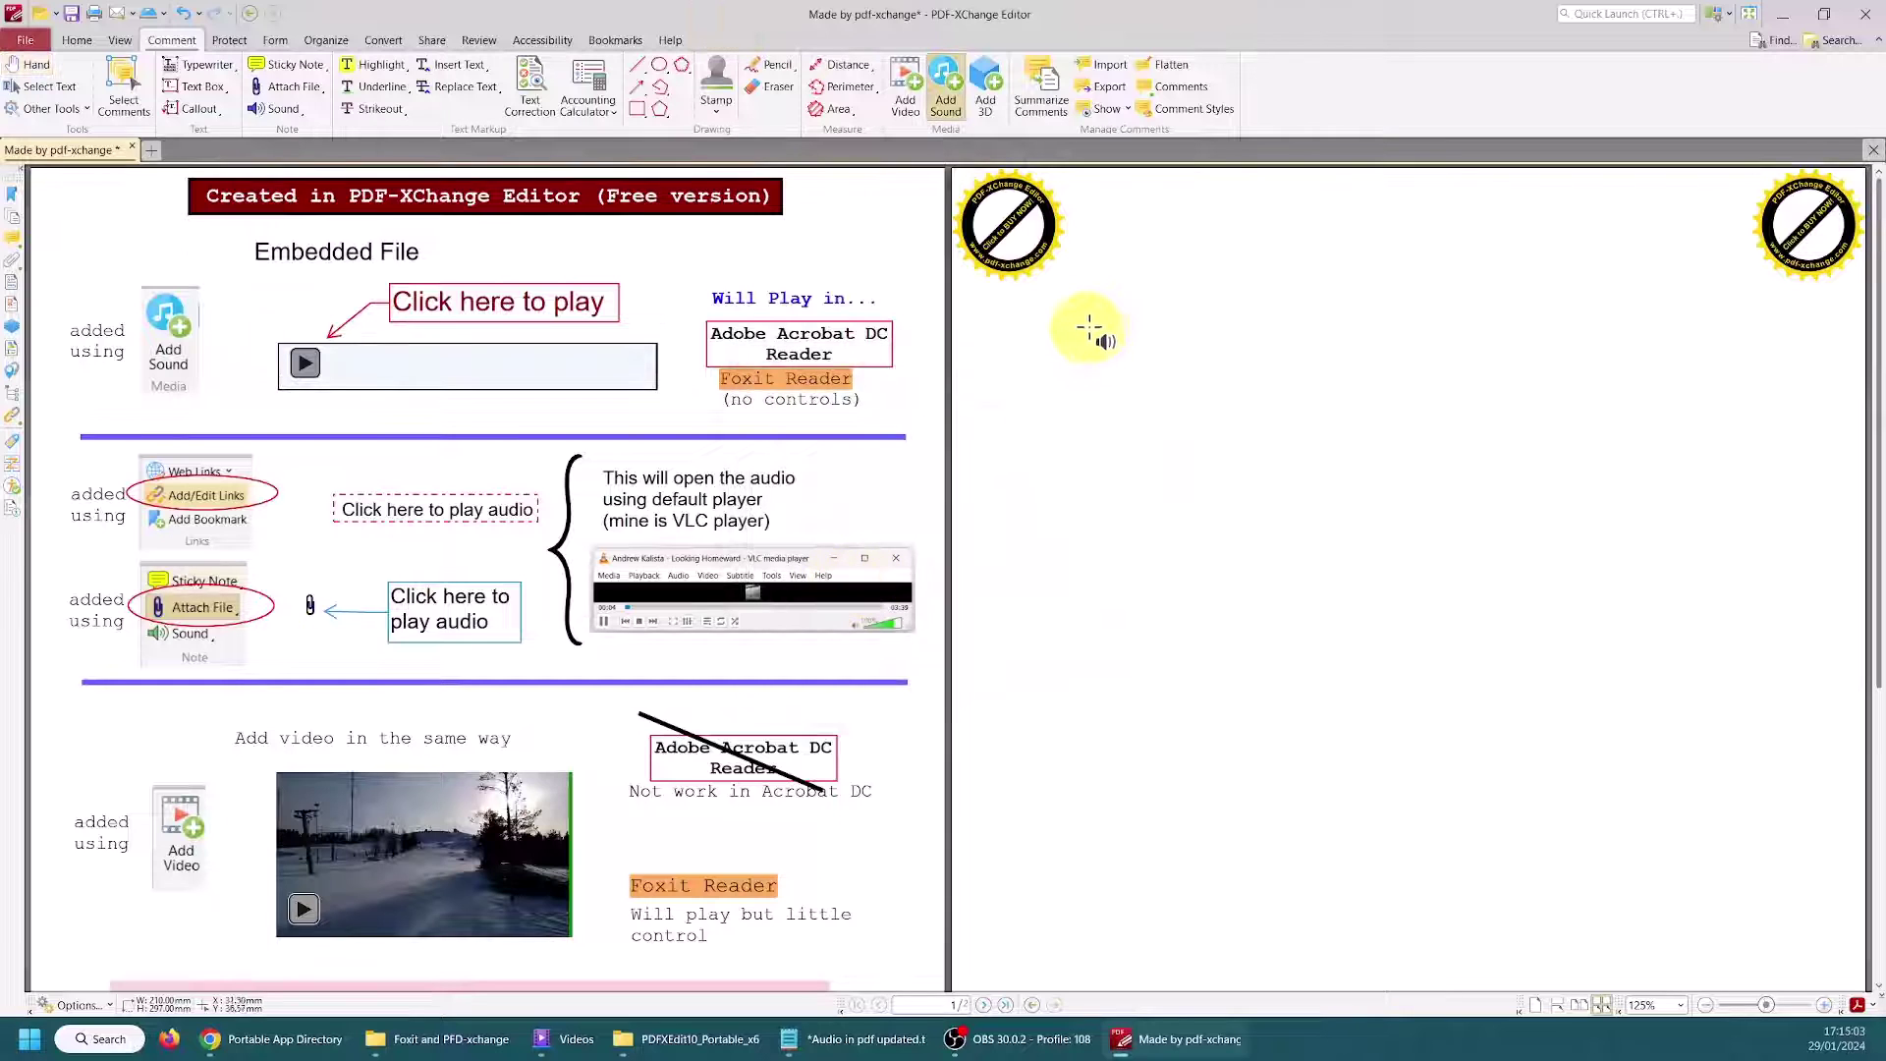
{"action": "left_click_drag", "start_coordinate": [1164, 323], "coordinate": [1573, 390]}
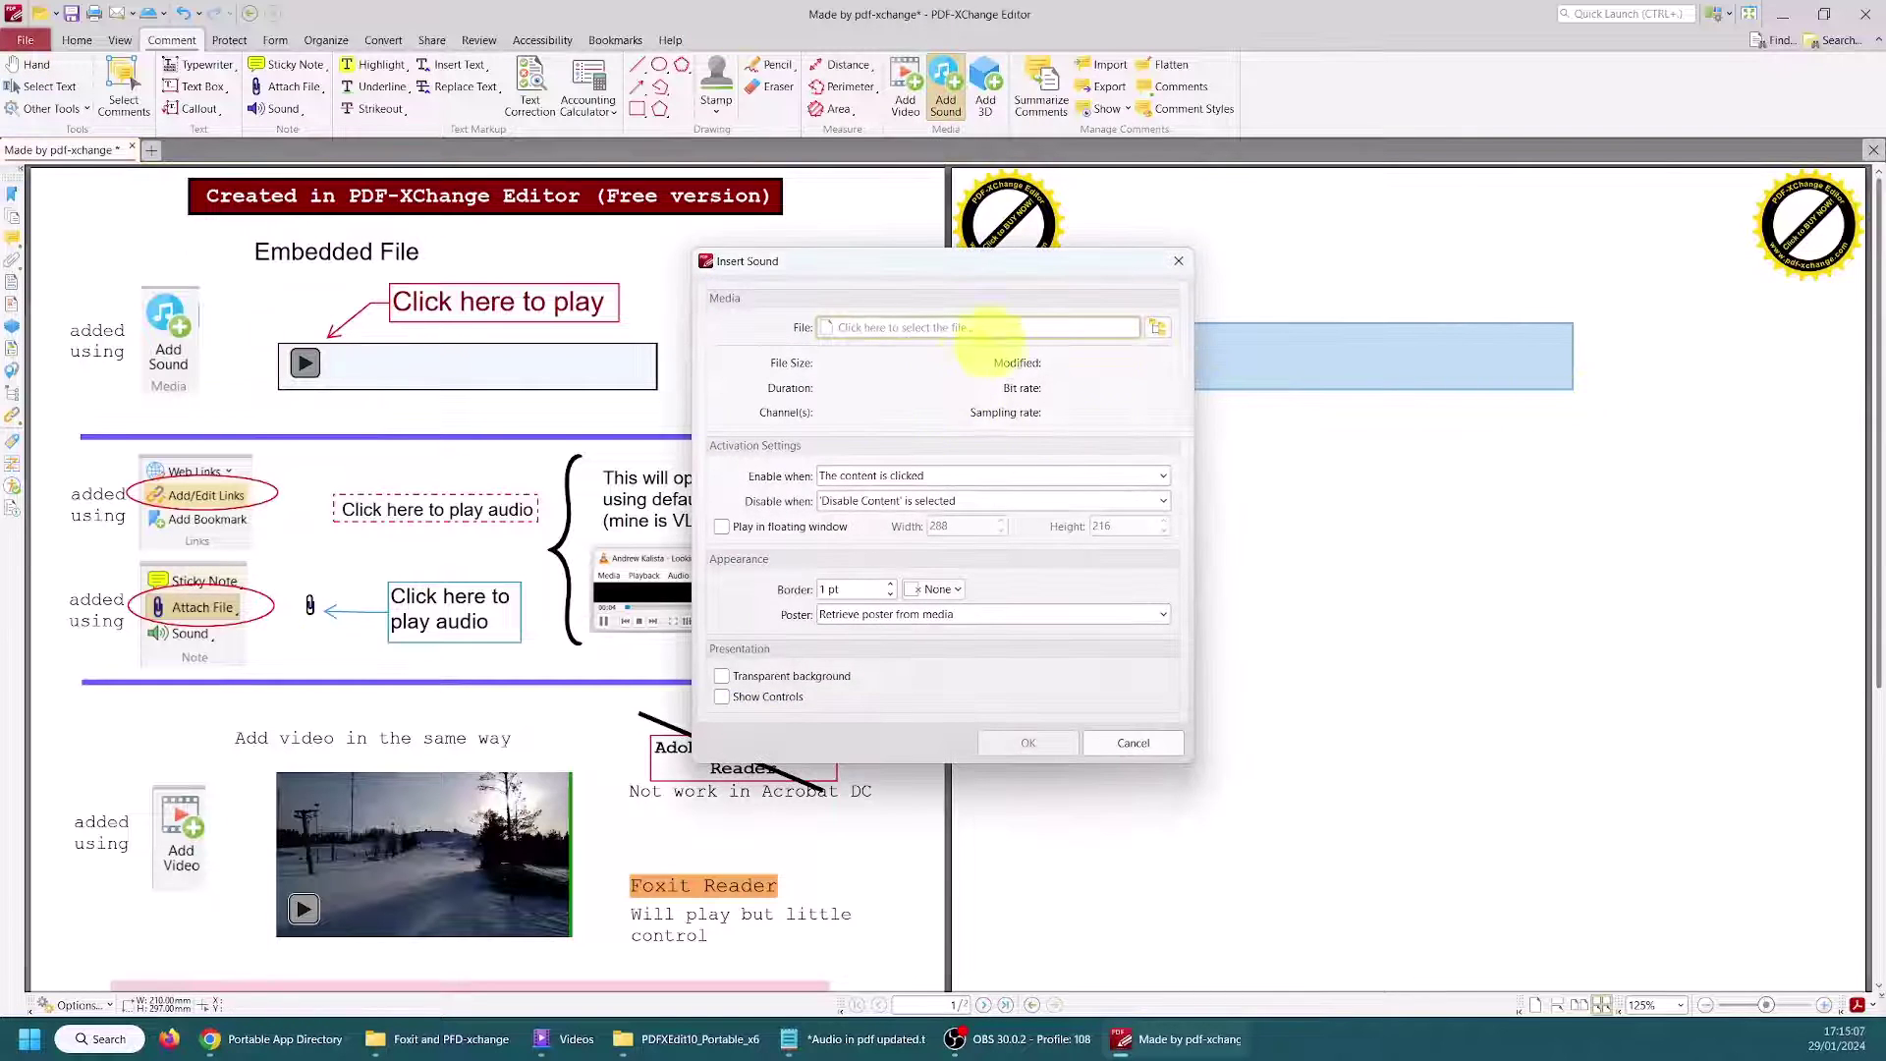
{"action": "left_click", "coordinate": [1158, 328]}
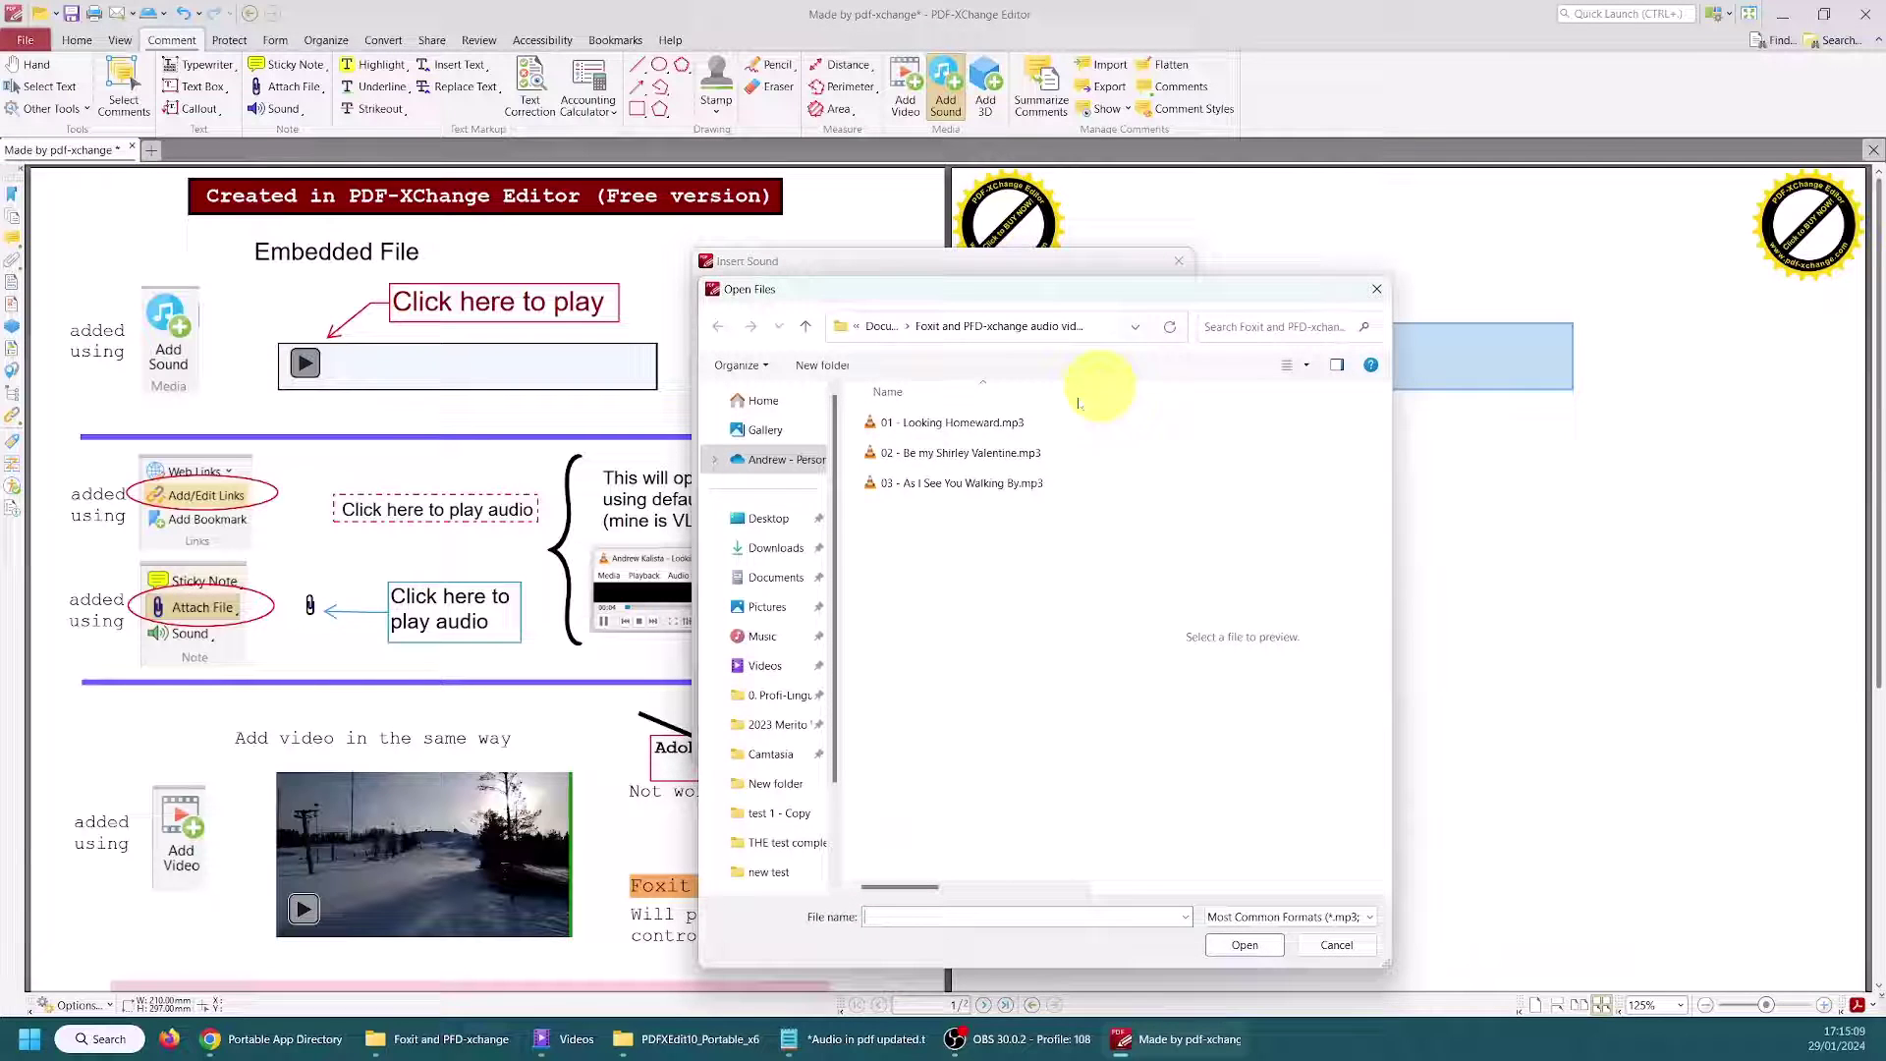
{"action": "left_click", "coordinate": [941, 424]}
{"action": "double_click", "coordinate": [941, 425]}
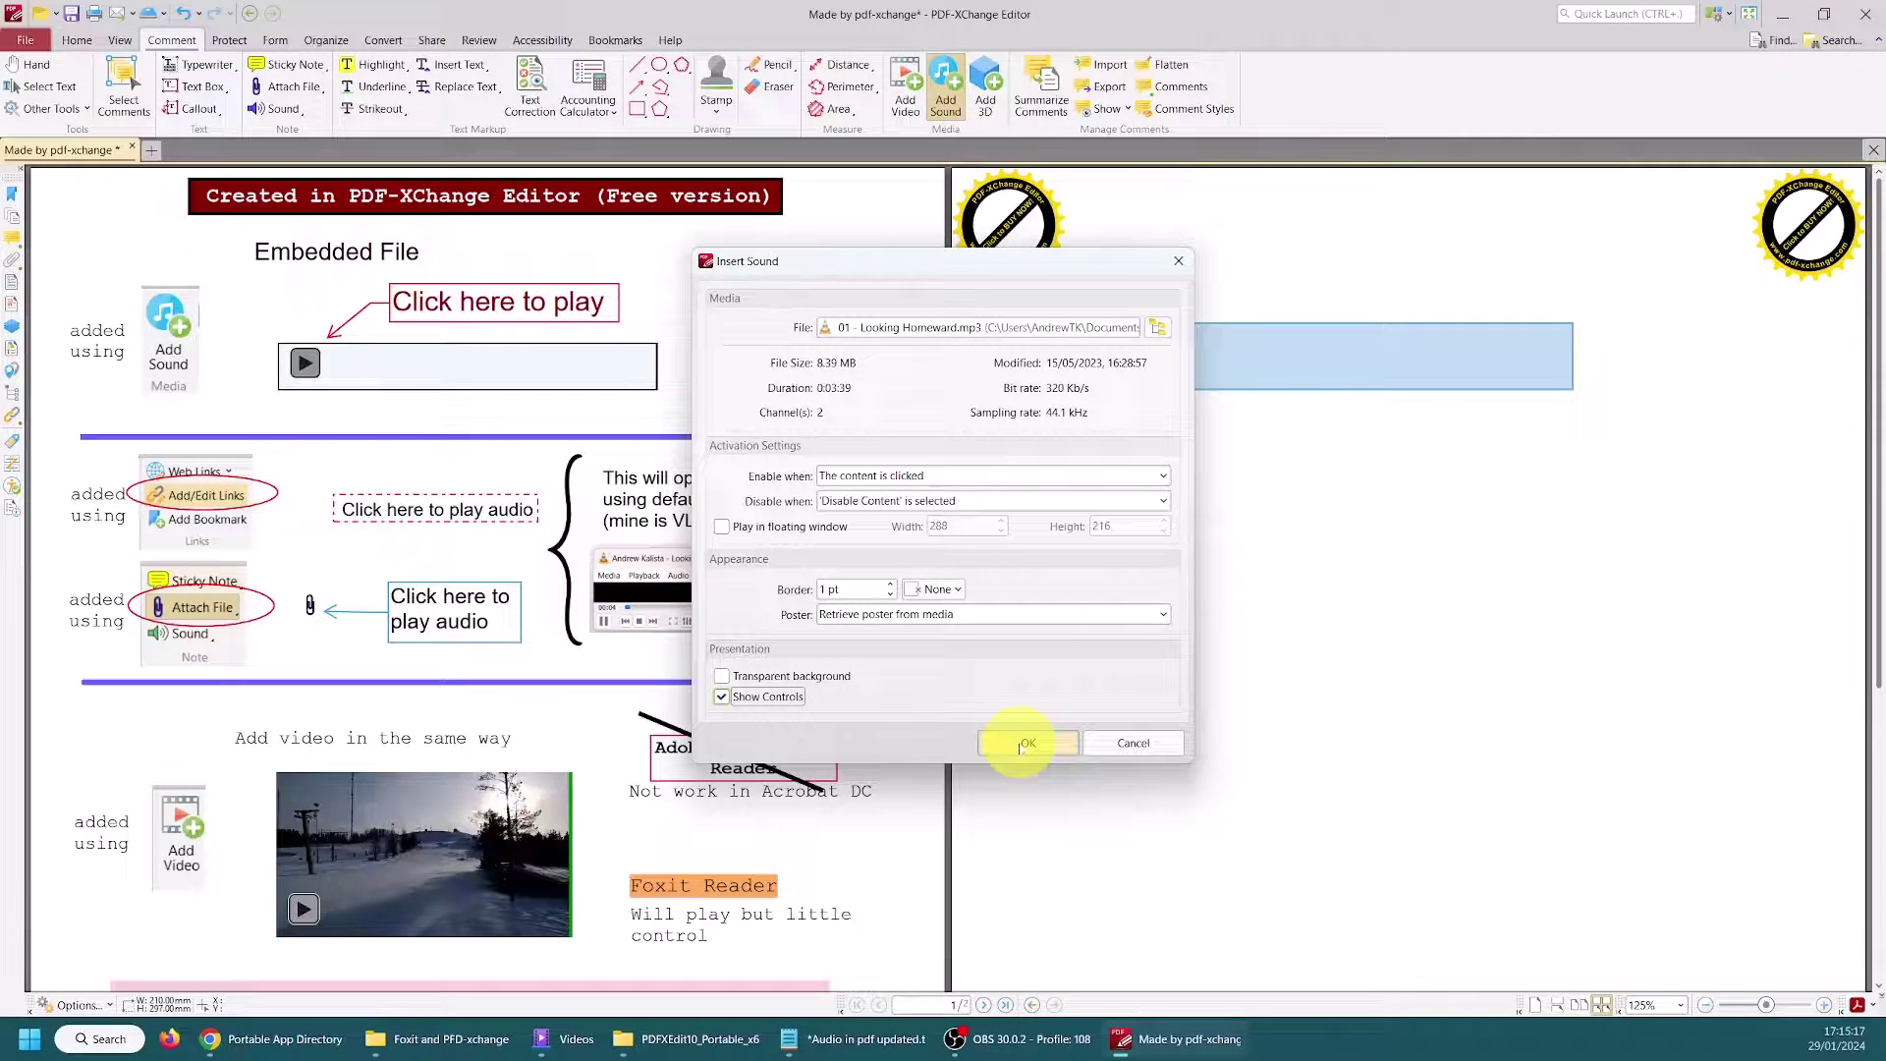
{"action": "left_click", "coordinate": [1021, 744]}
{"action": "left_click", "coordinate": [1223, 416]}
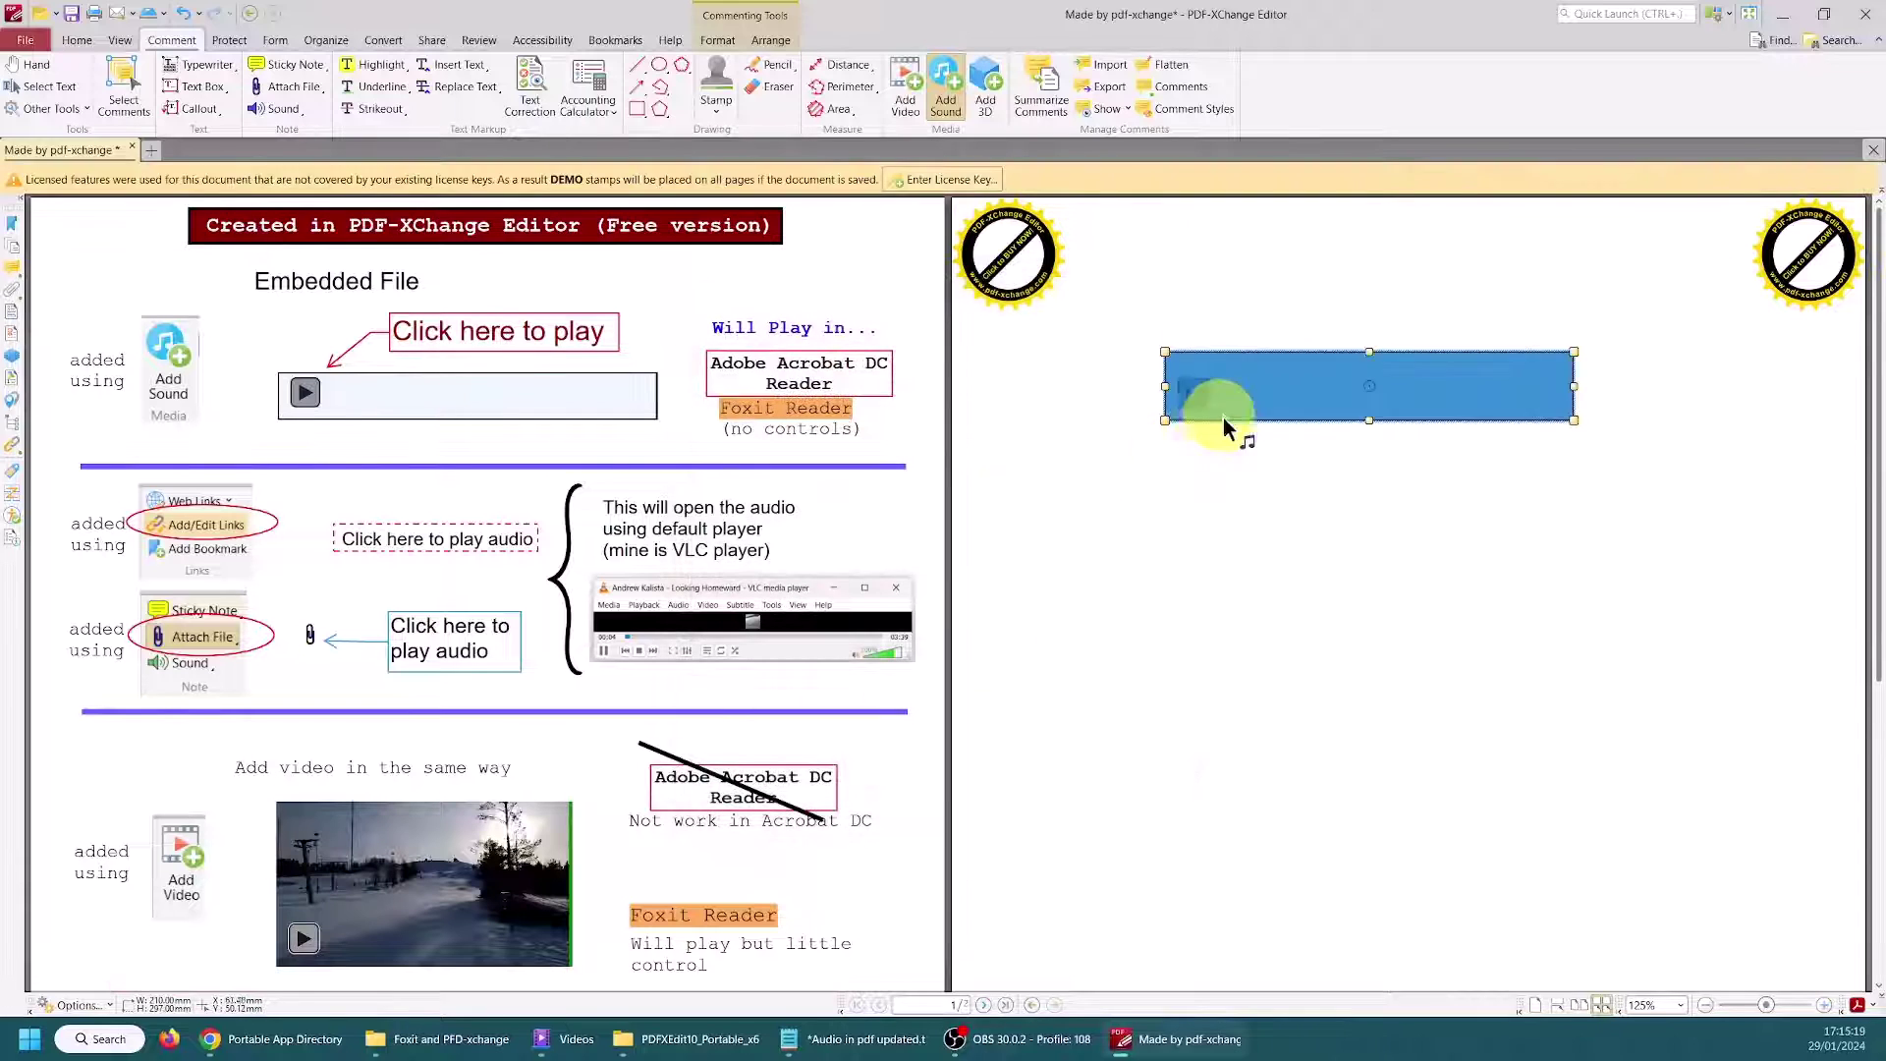
Step: Play the embedded Looking Homeward sound with the Hand tool
{"action": "left_click", "coordinate": [29, 65]}
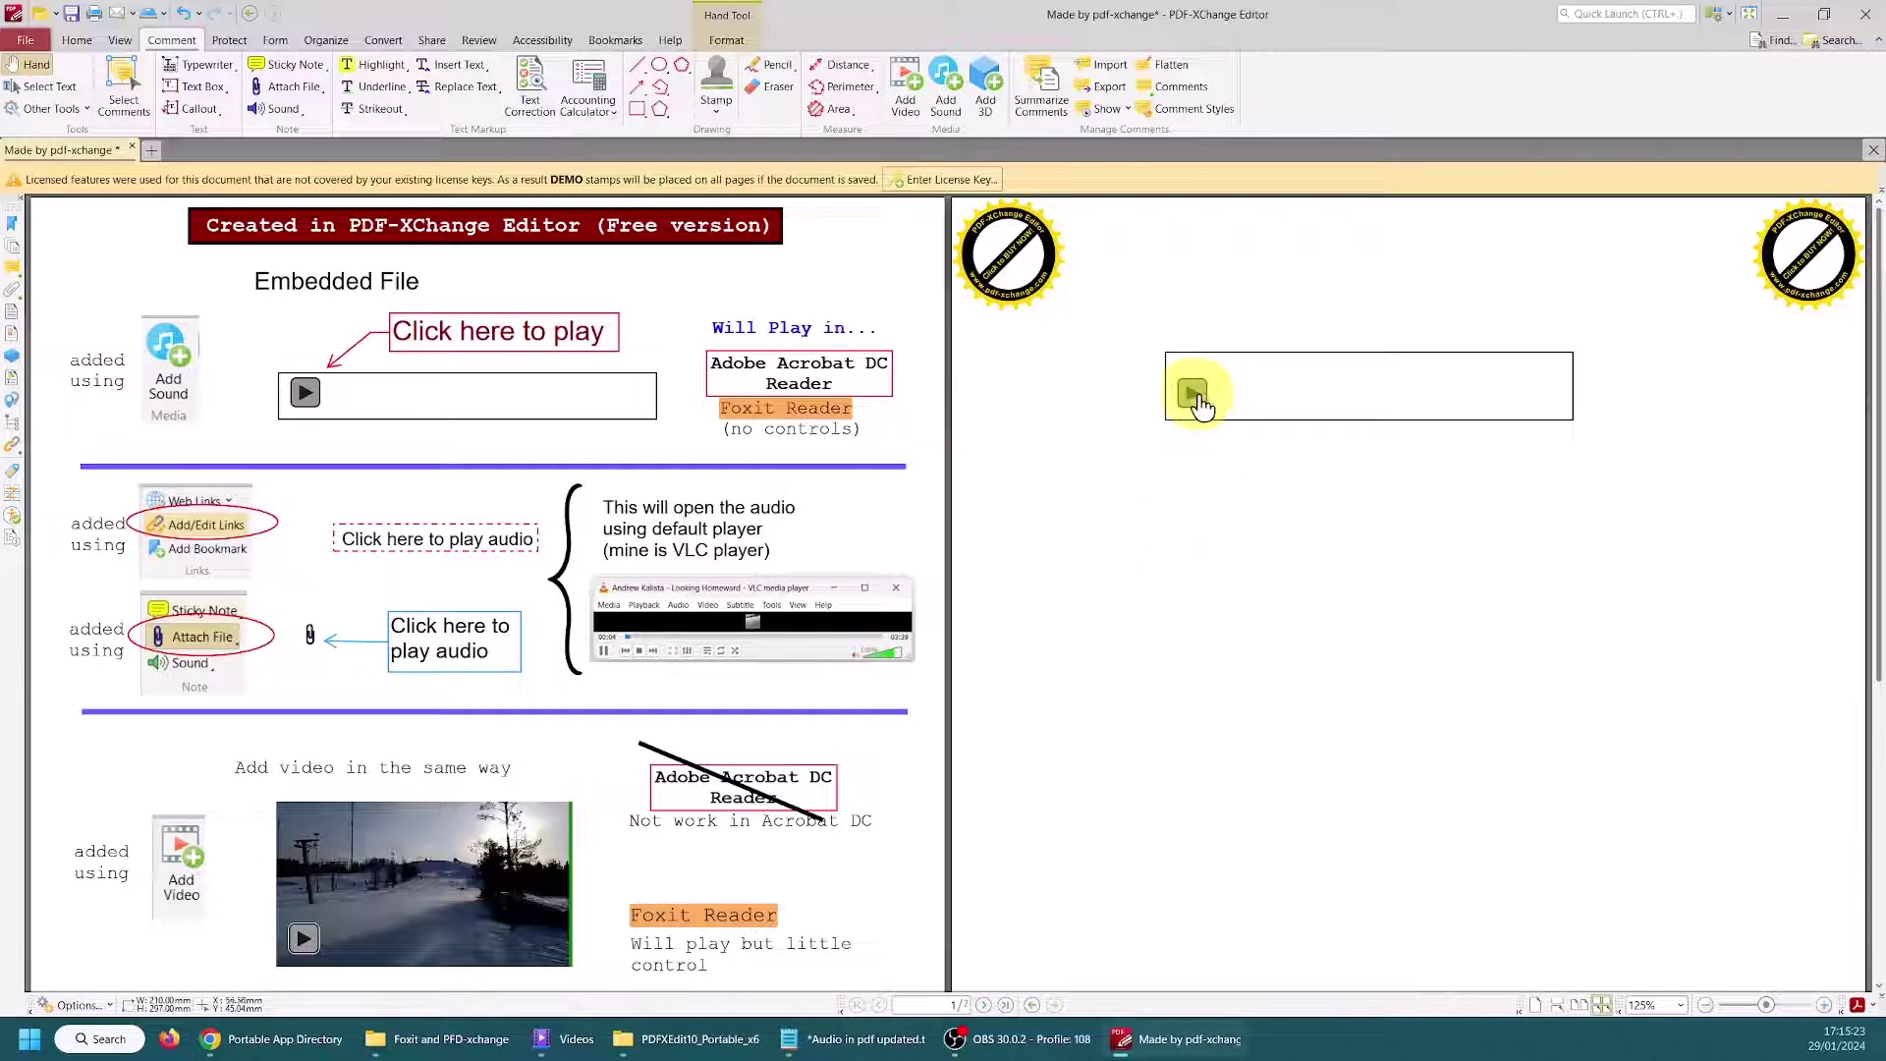
{"action": "left_click", "coordinate": [1194, 395]}
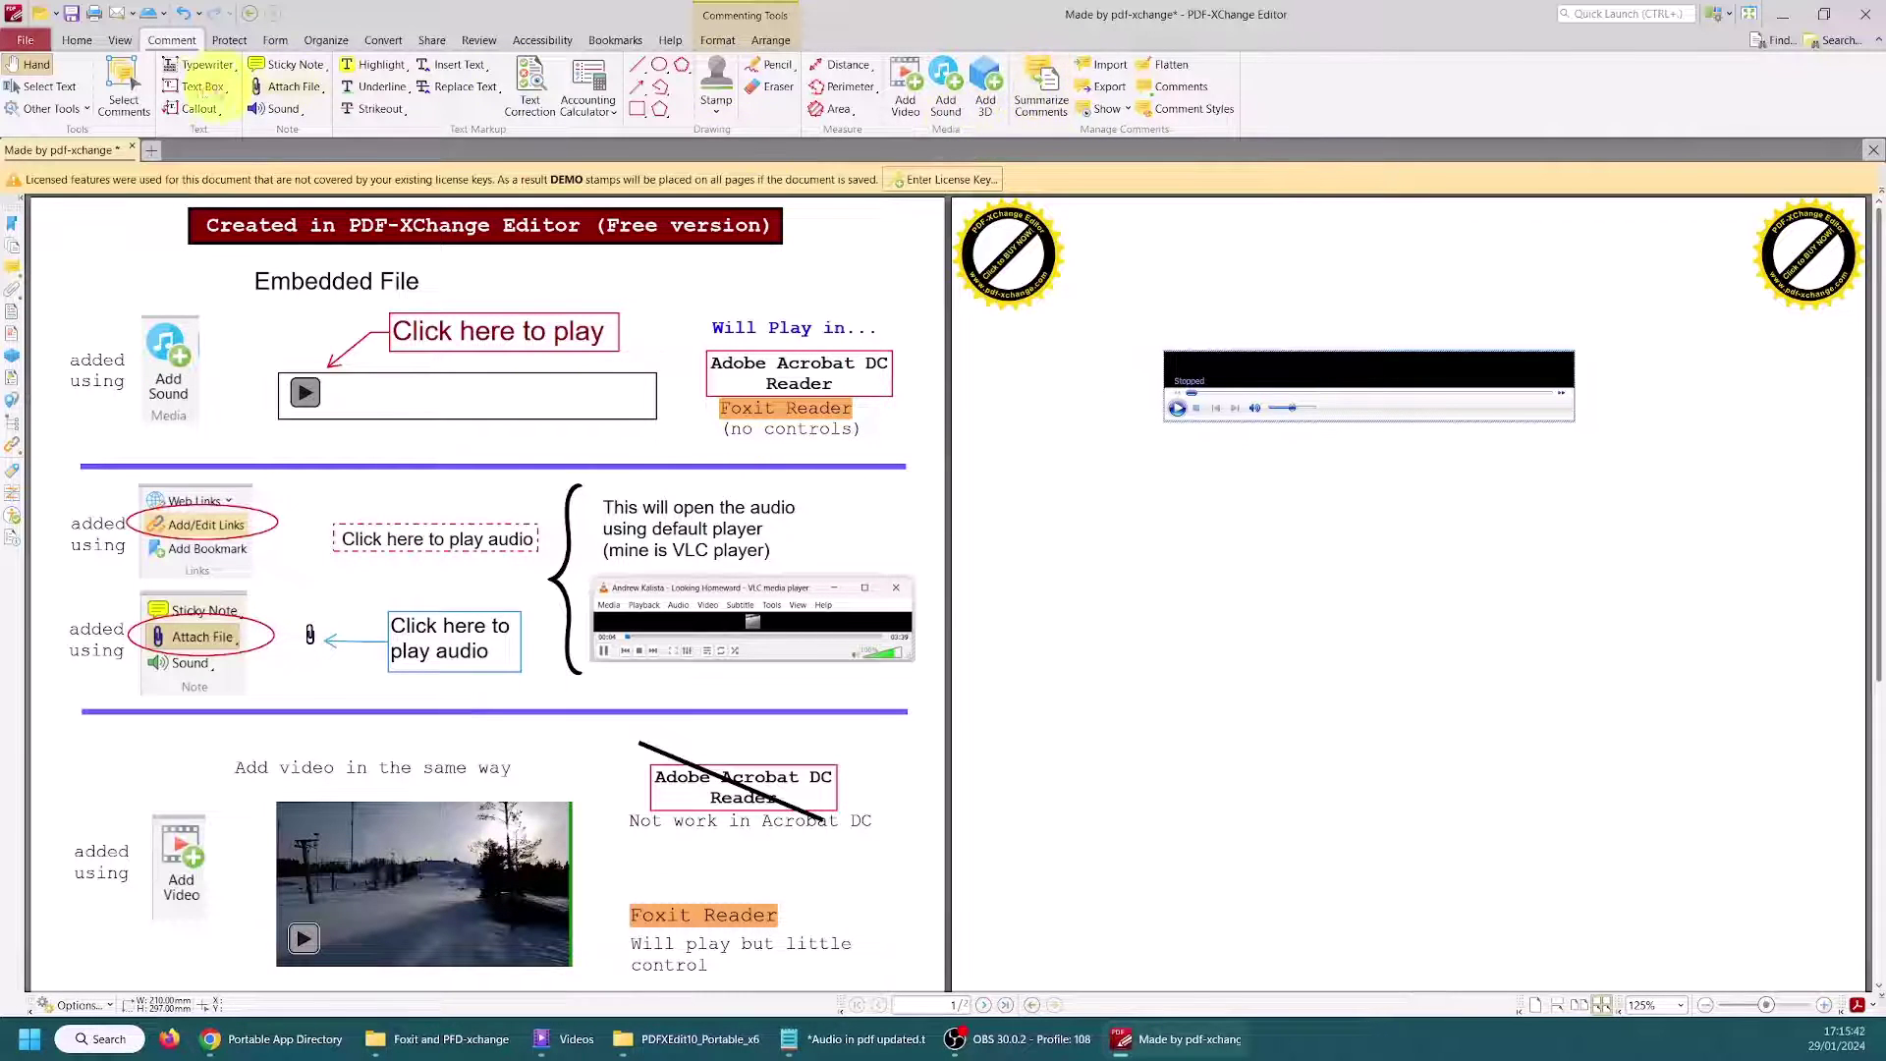
Step: Draw a link rectangle below the player that opens 02 - Be my Shirley Valentine.mp3
{"action": "left_click", "coordinate": [77, 42]}
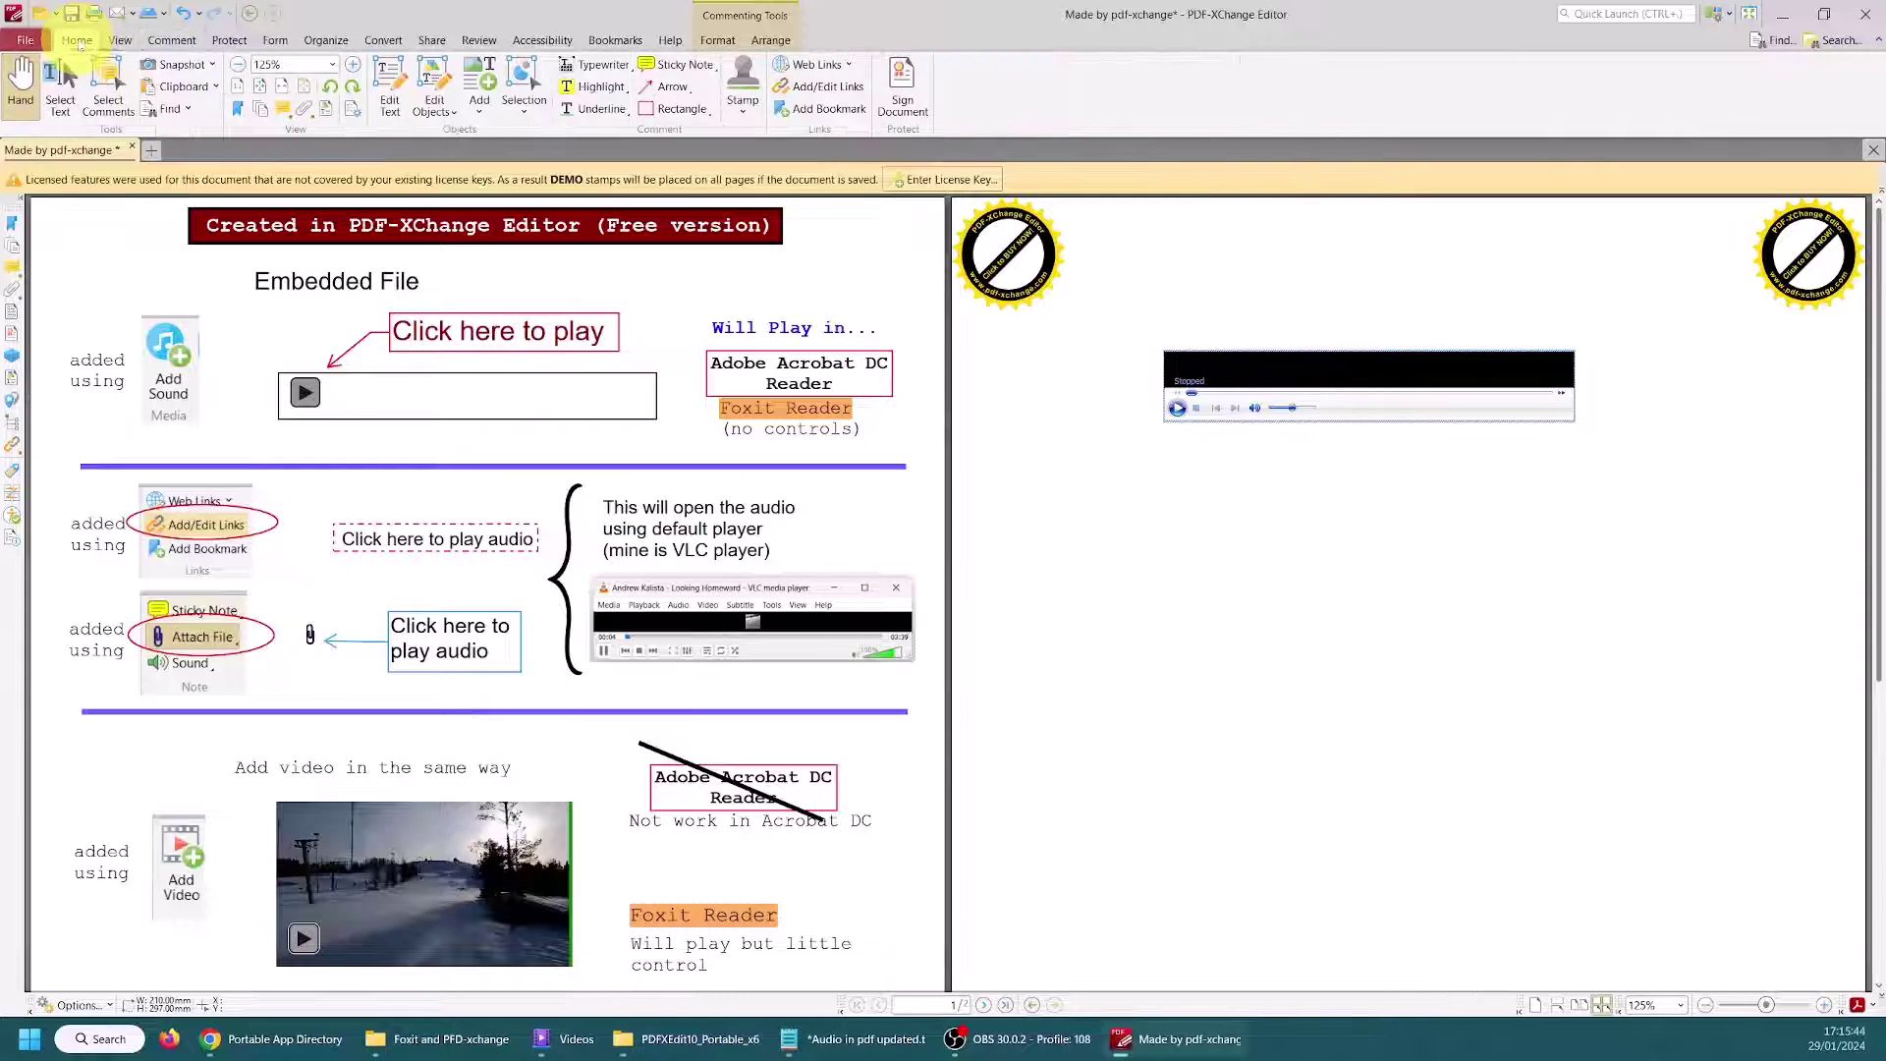
{"action": "left_click", "coordinate": [823, 86]}
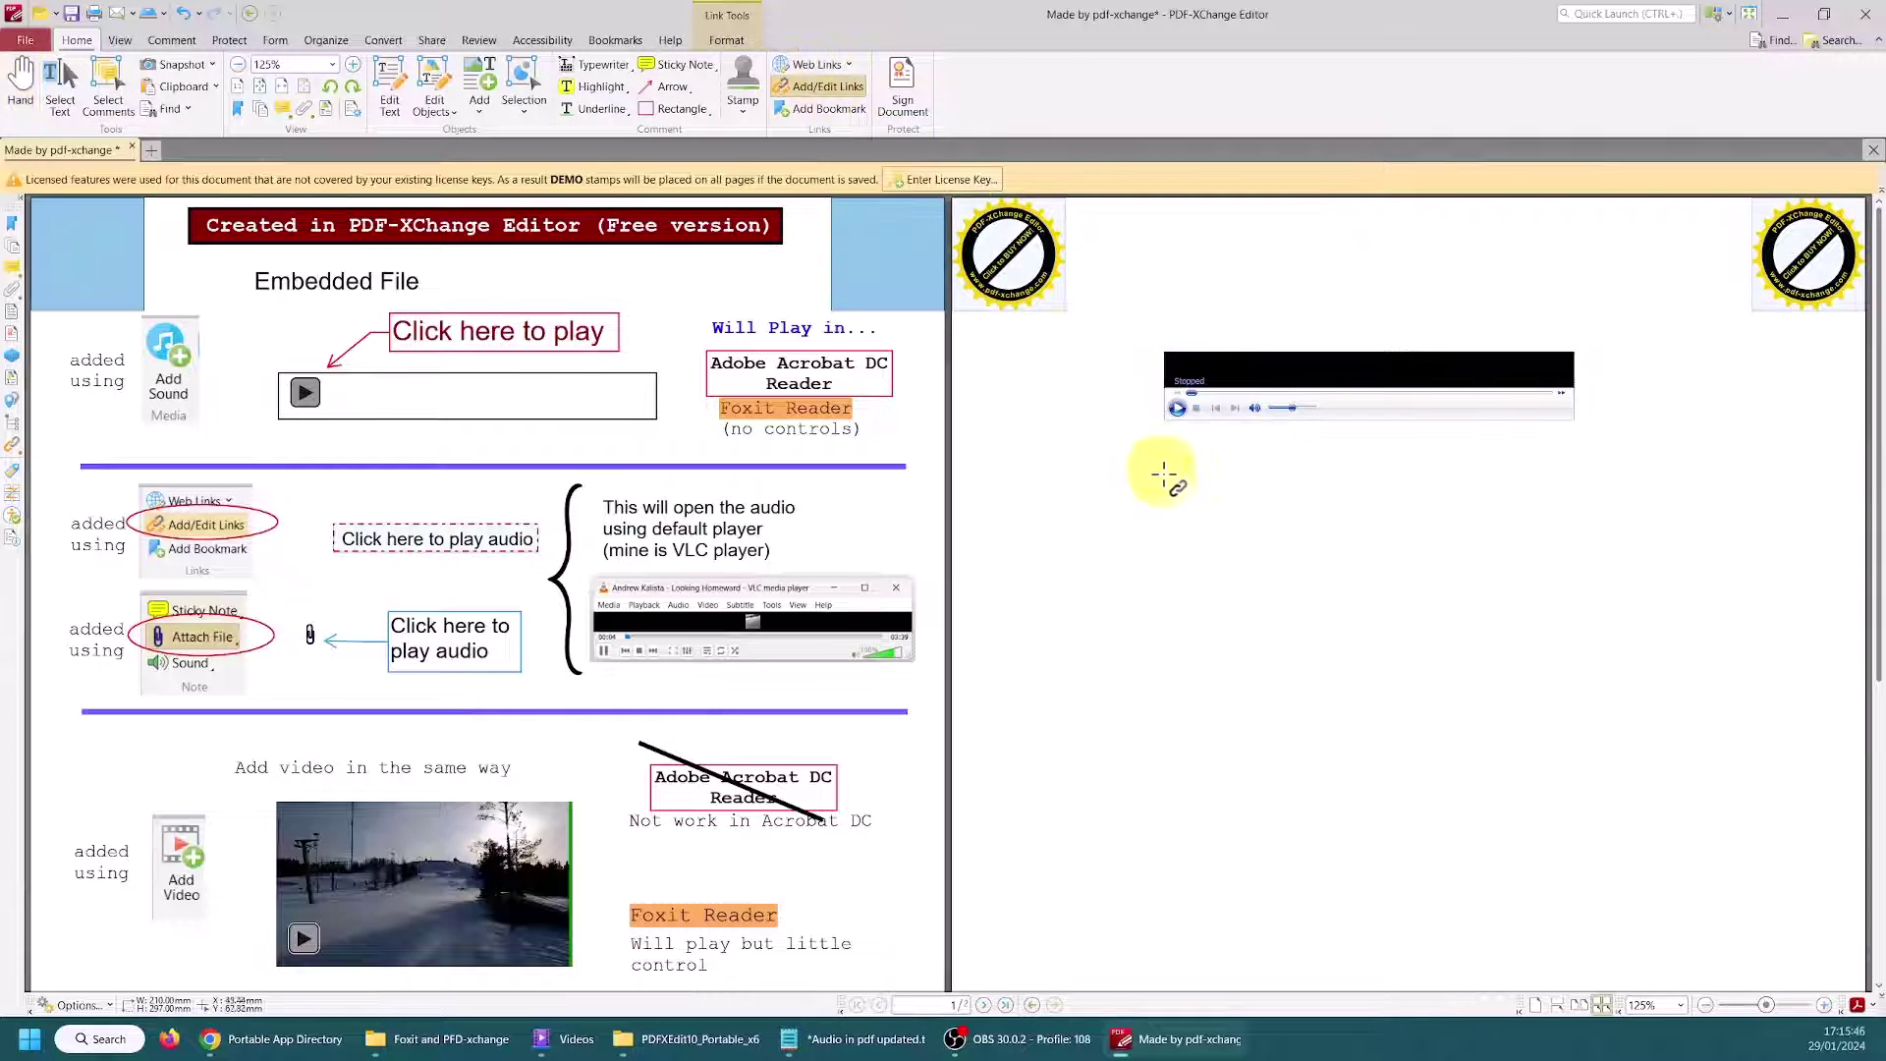
{"action": "left_click_drag", "start_coordinate": [1159, 473], "coordinate": [1463, 525]}
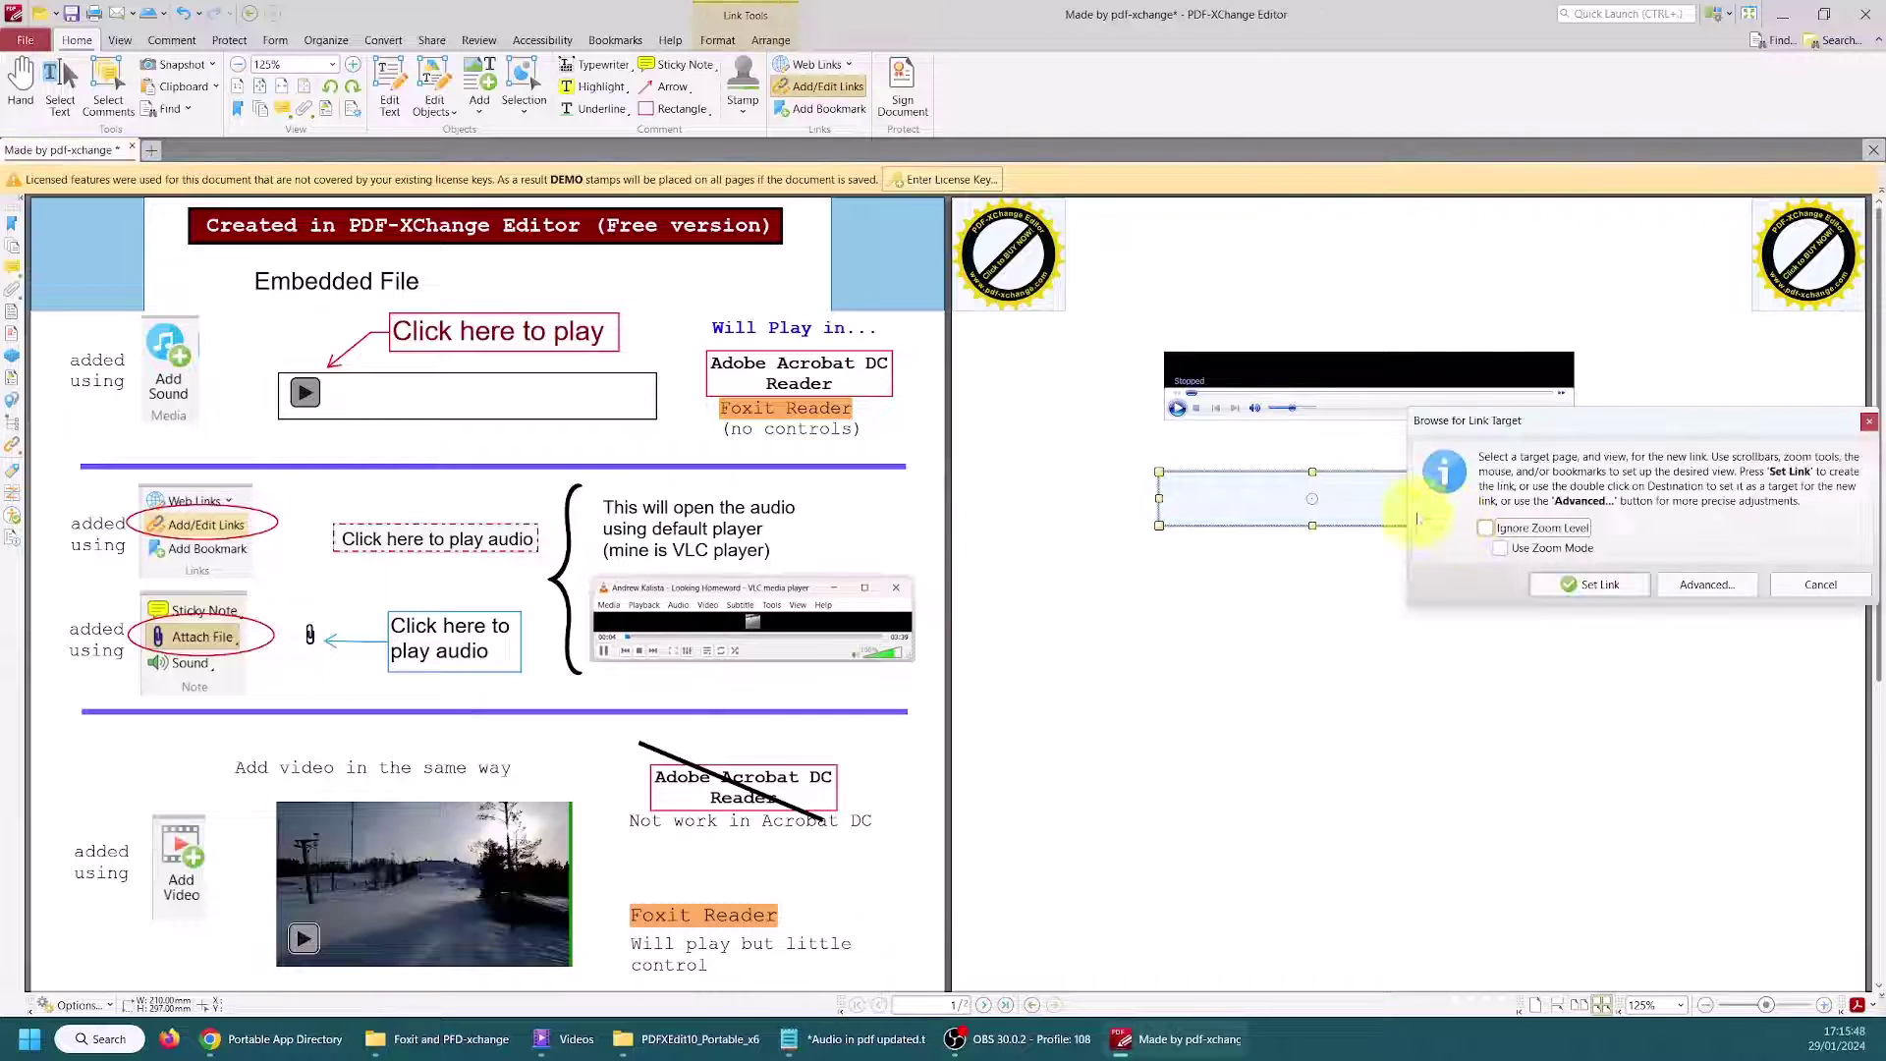
{"action": "left_click", "coordinate": [1689, 587]}
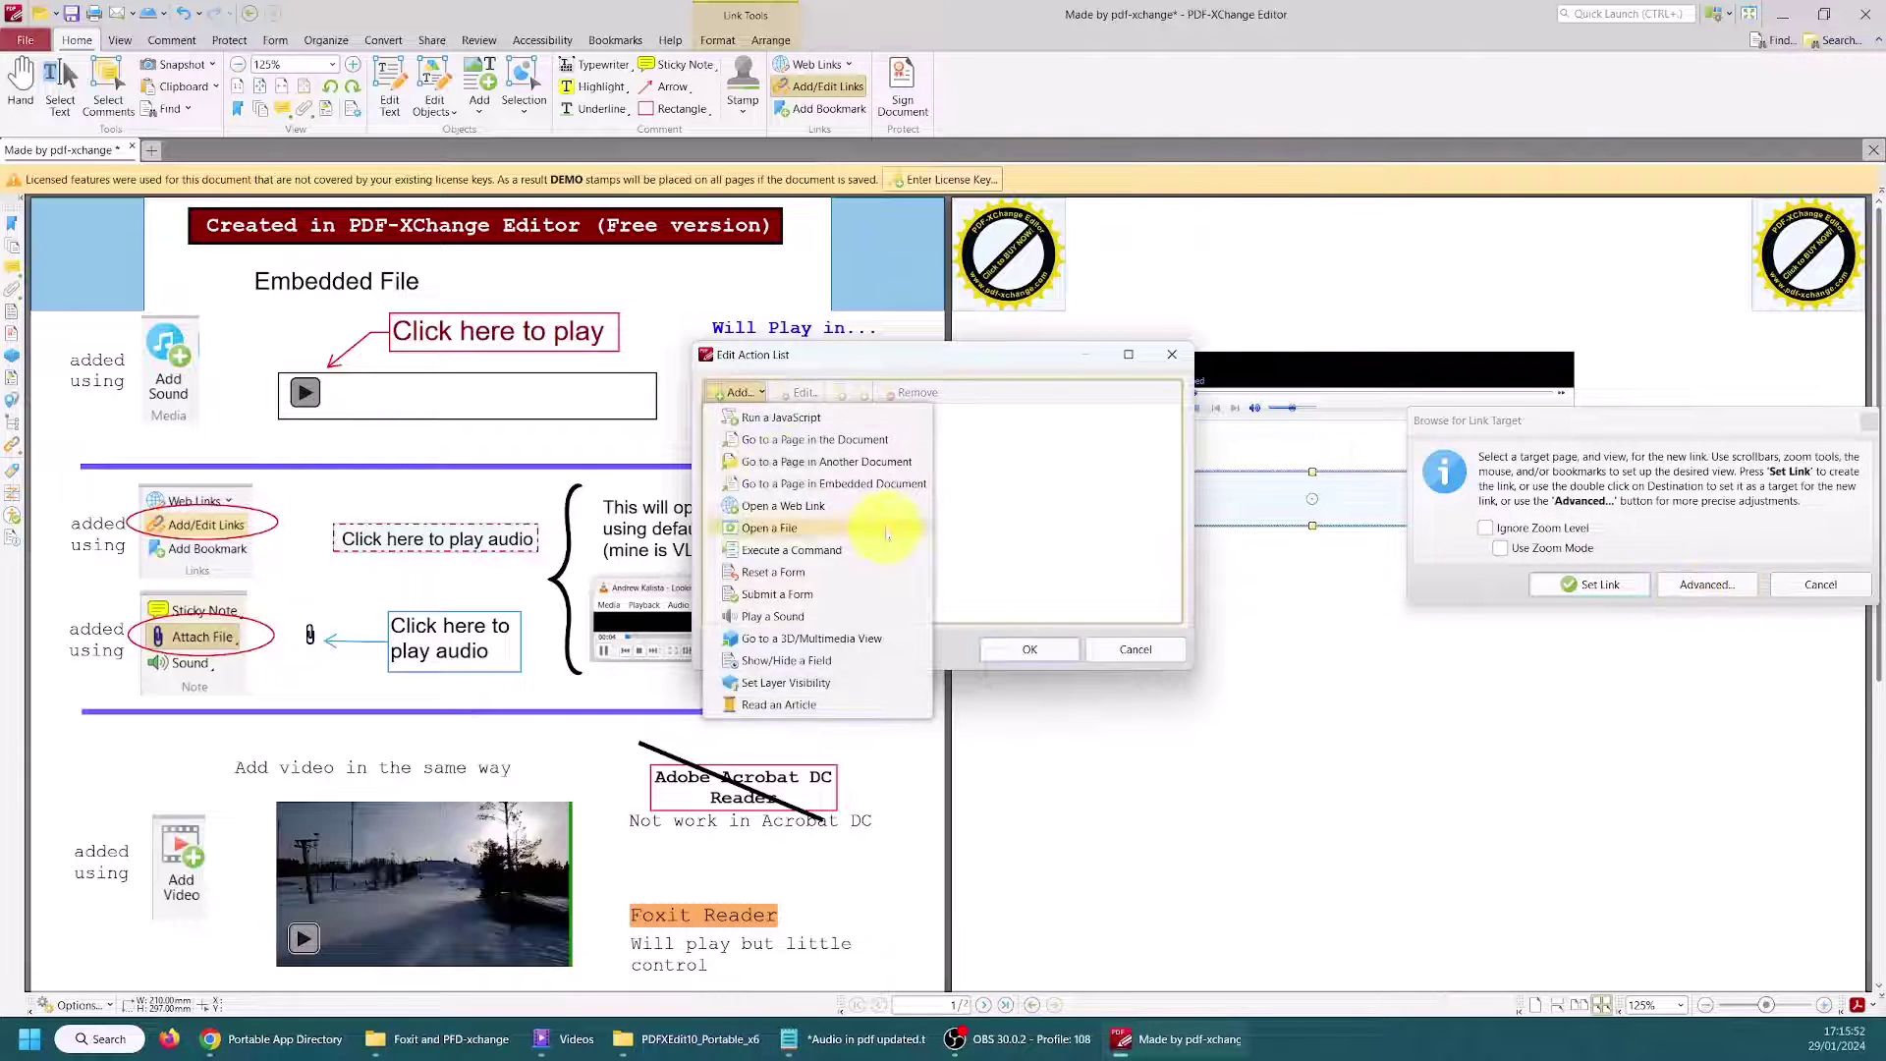
{"action": "left_click", "coordinate": [773, 531]}
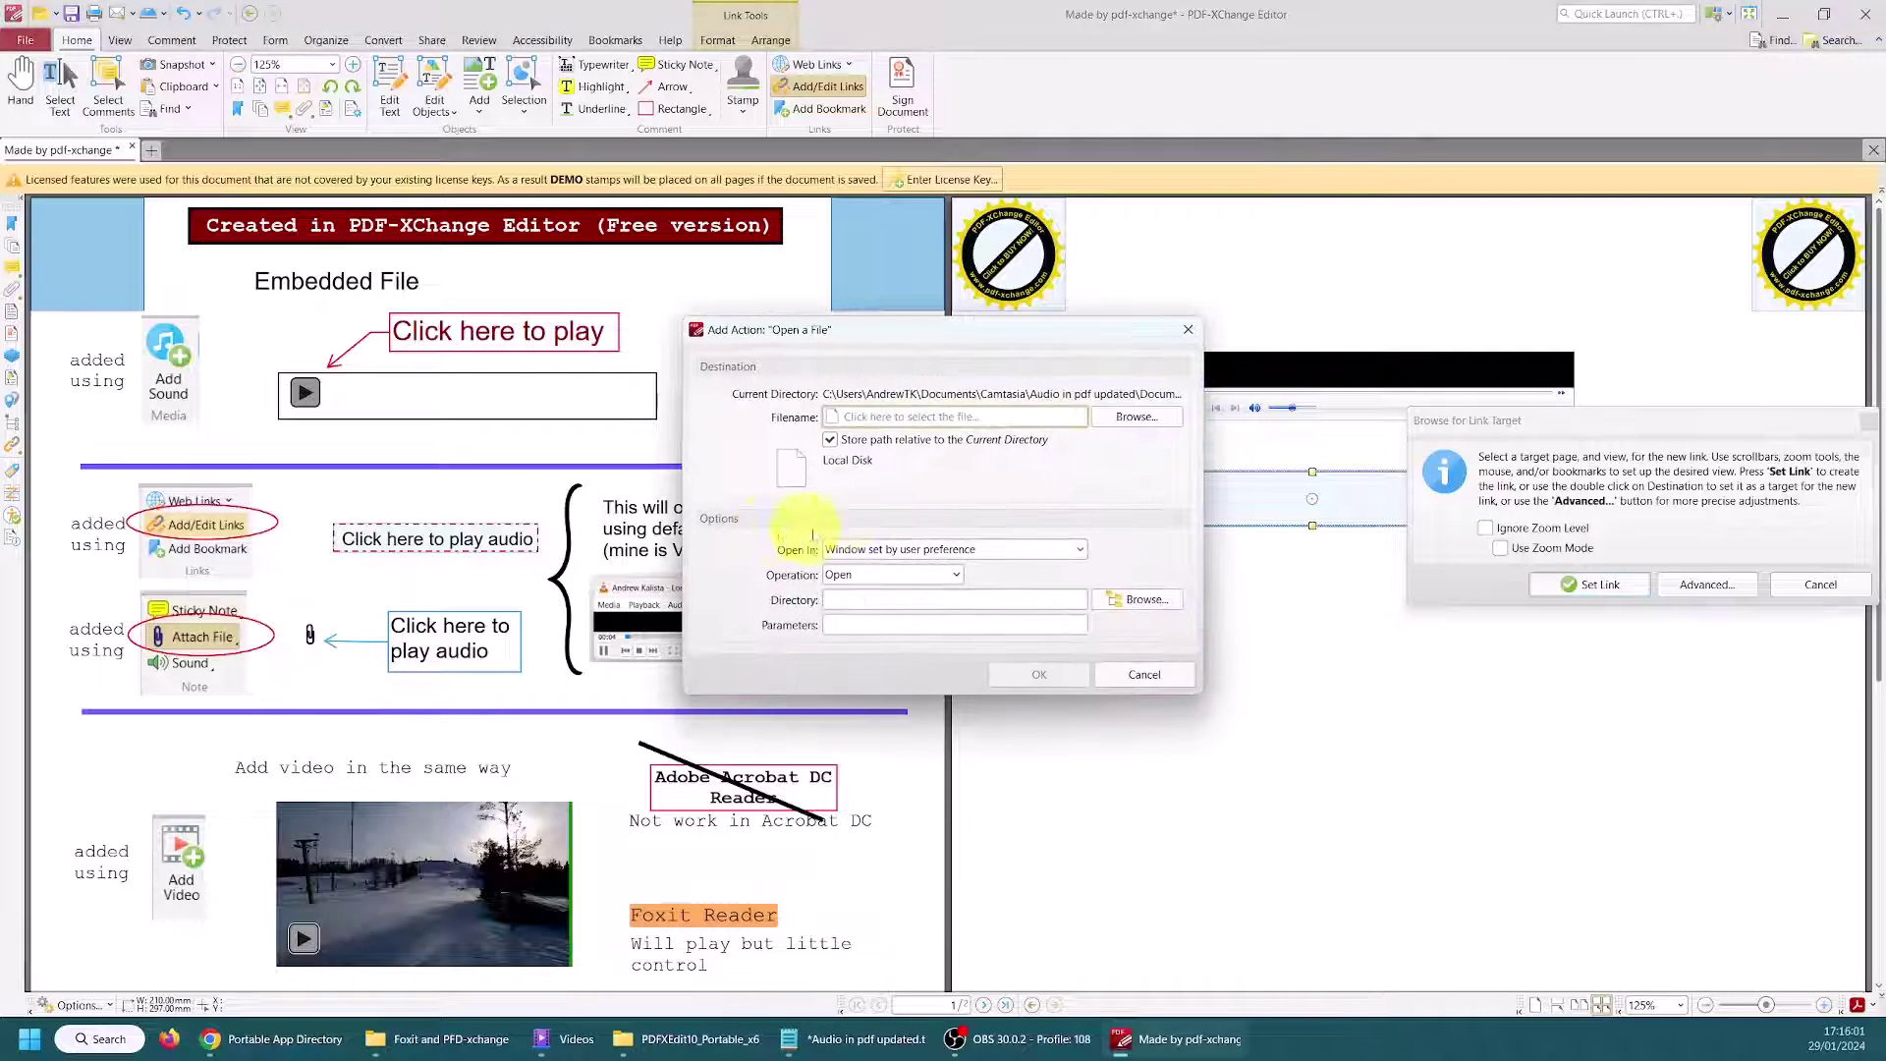
{"action": "left_click", "coordinate": [1128, 419]}
{"action": "left_click", "coordinate": [949, 495]}
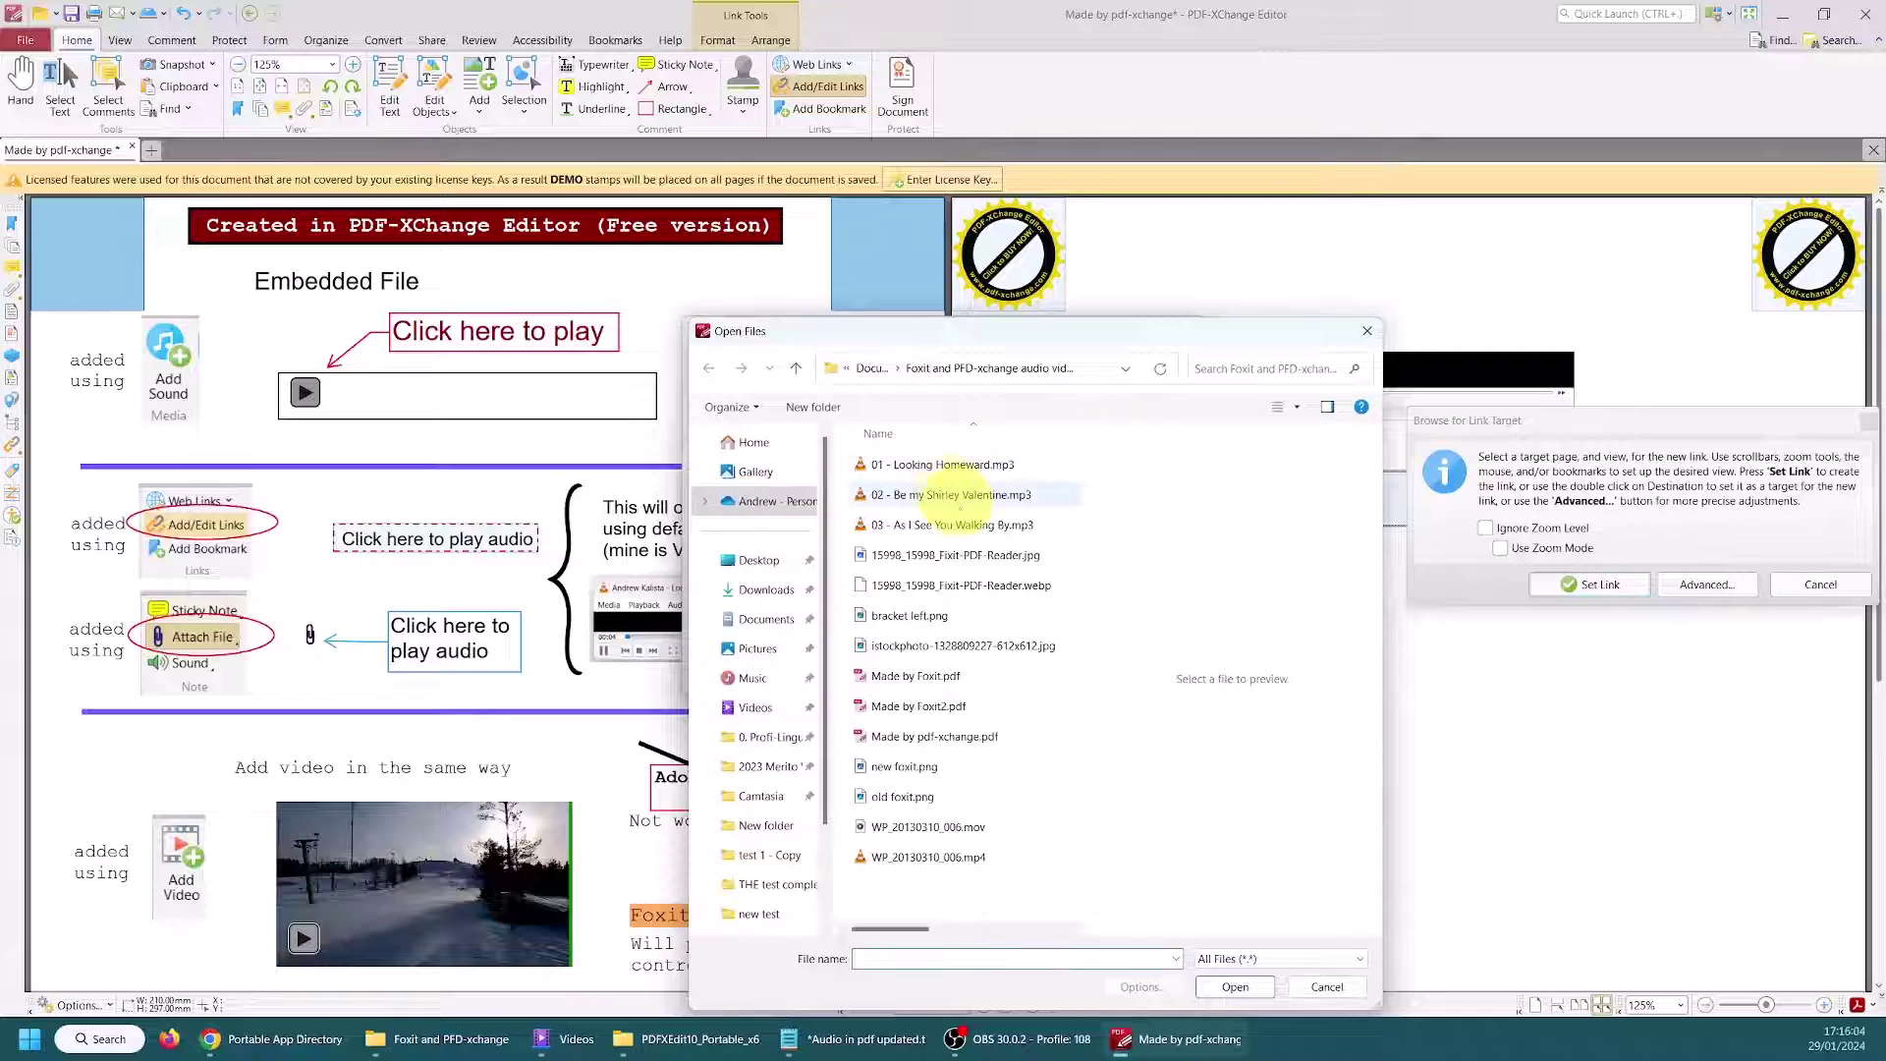
{"action": "double_click", "coordinate": [949, 495]}
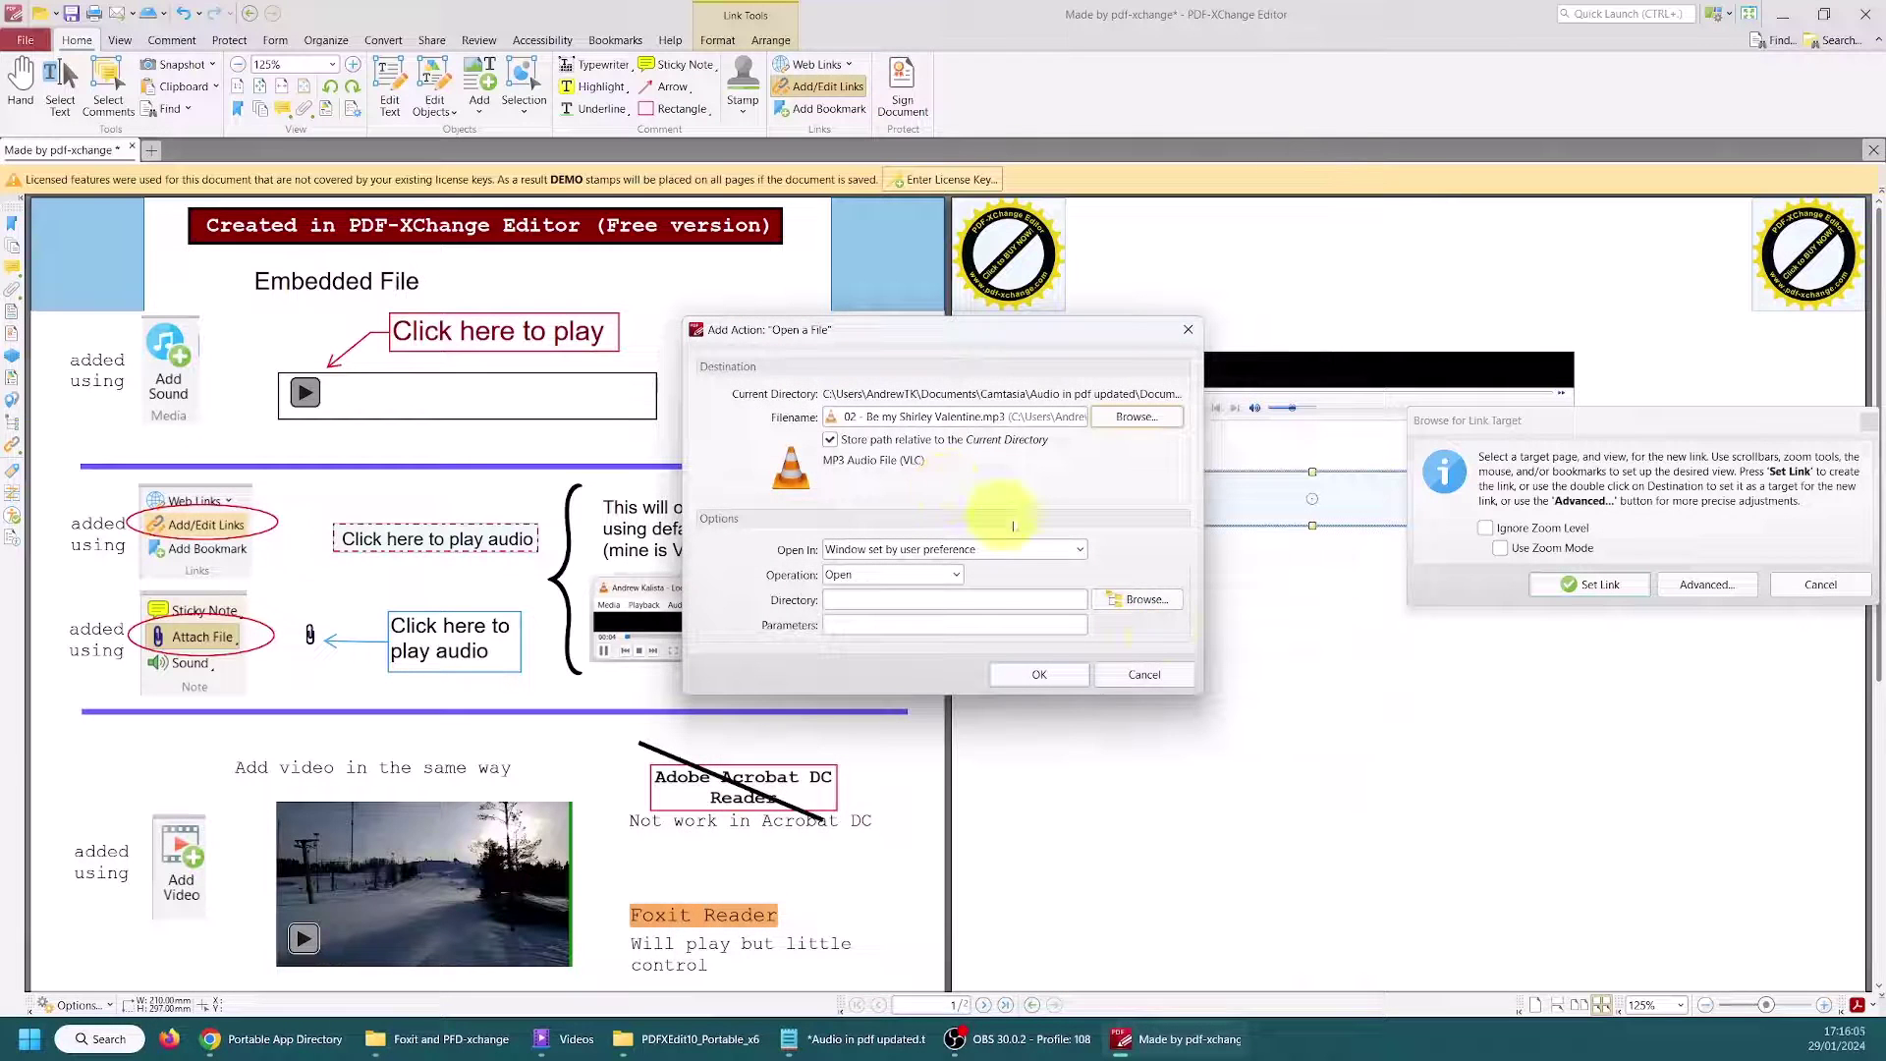
{"action": "left_click", "coordinate": [1033, 675]}
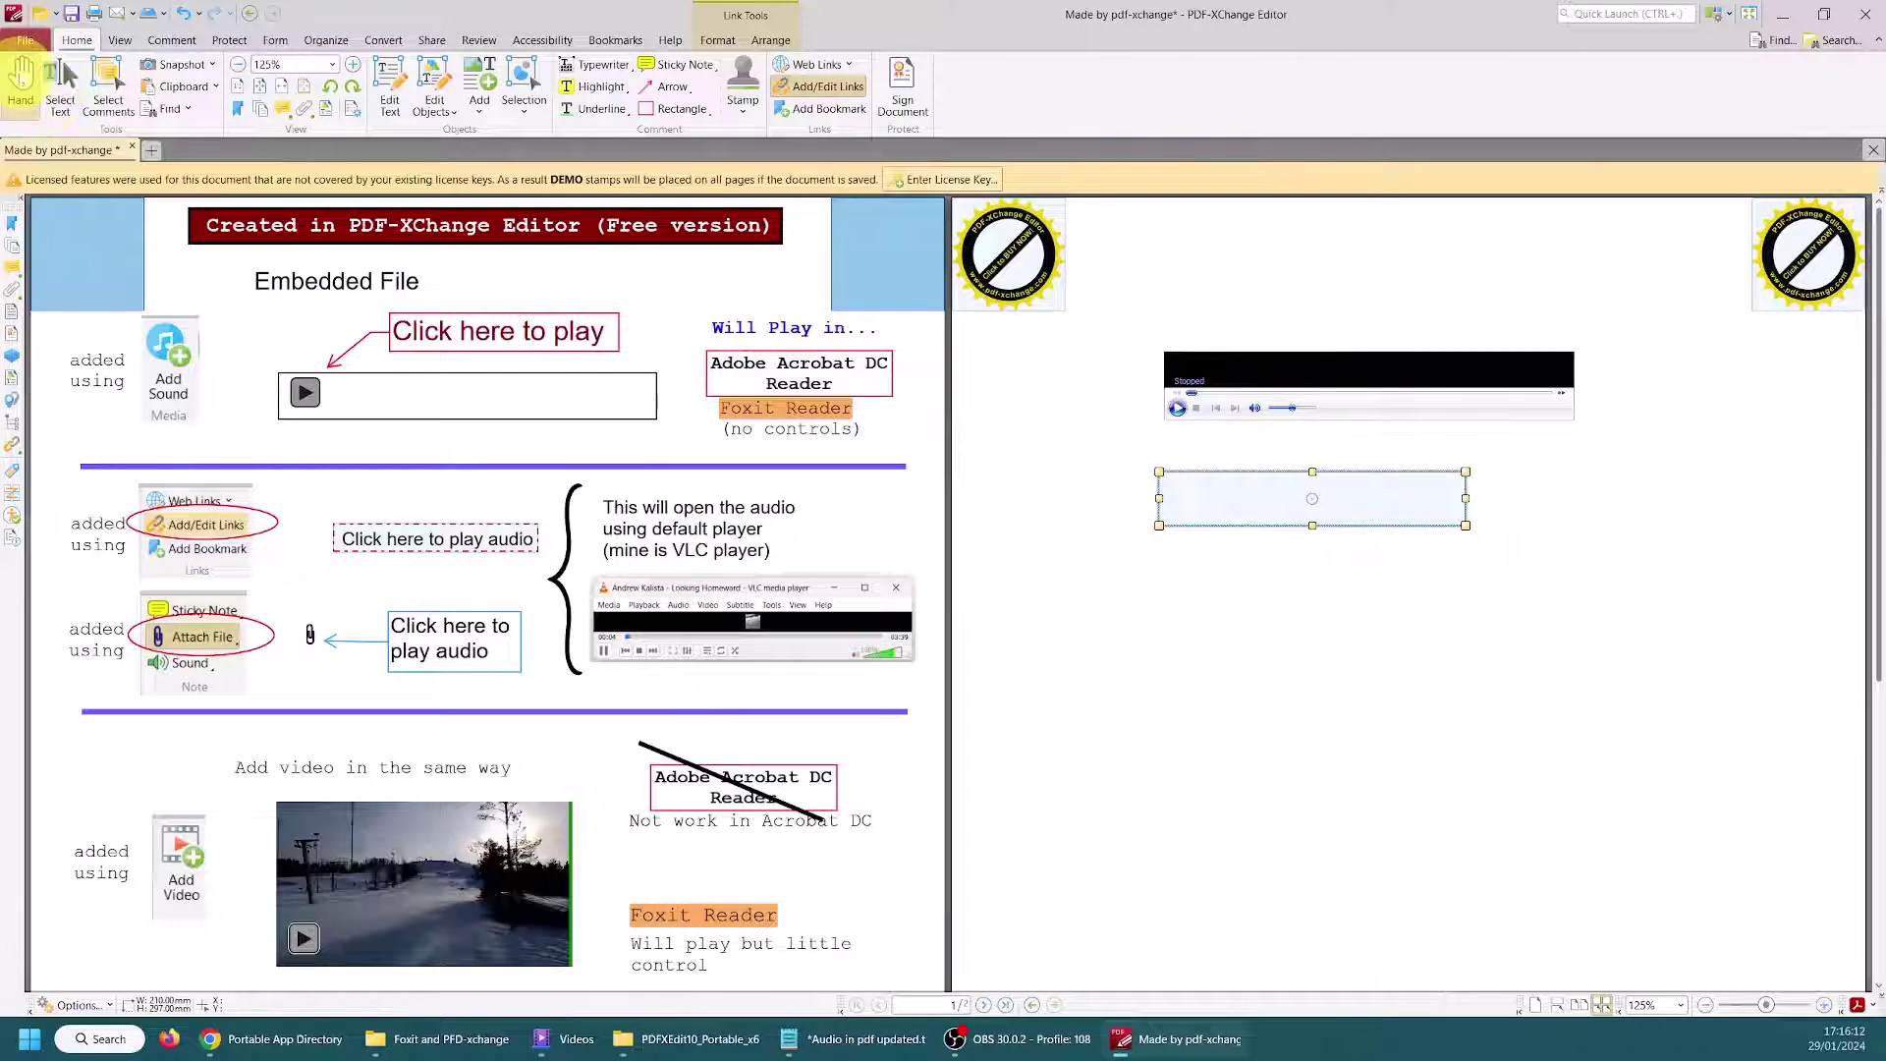
{"action": "left_click", "coordinate": [21, 77]}
{"action": "left_click", "coordinate": [1200, 506]}
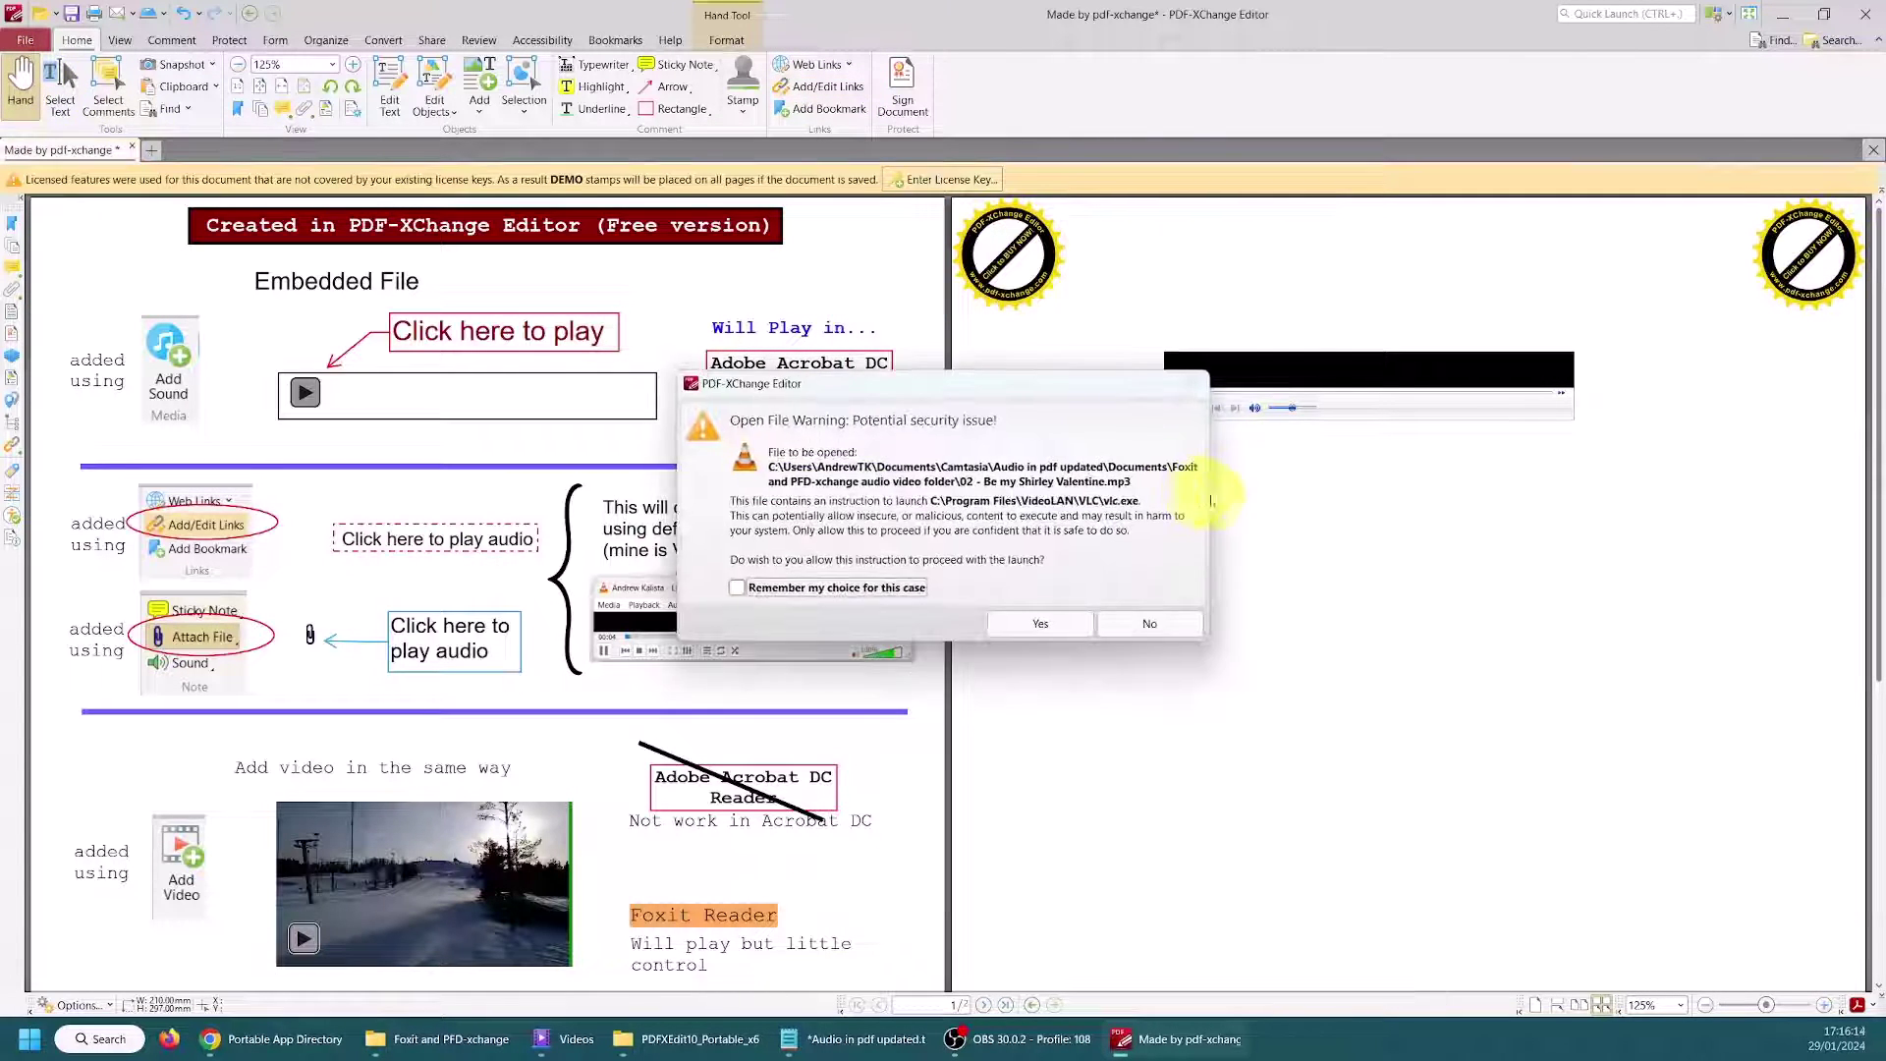
{"action": "left_click", "coordinate": [1045, 624]}
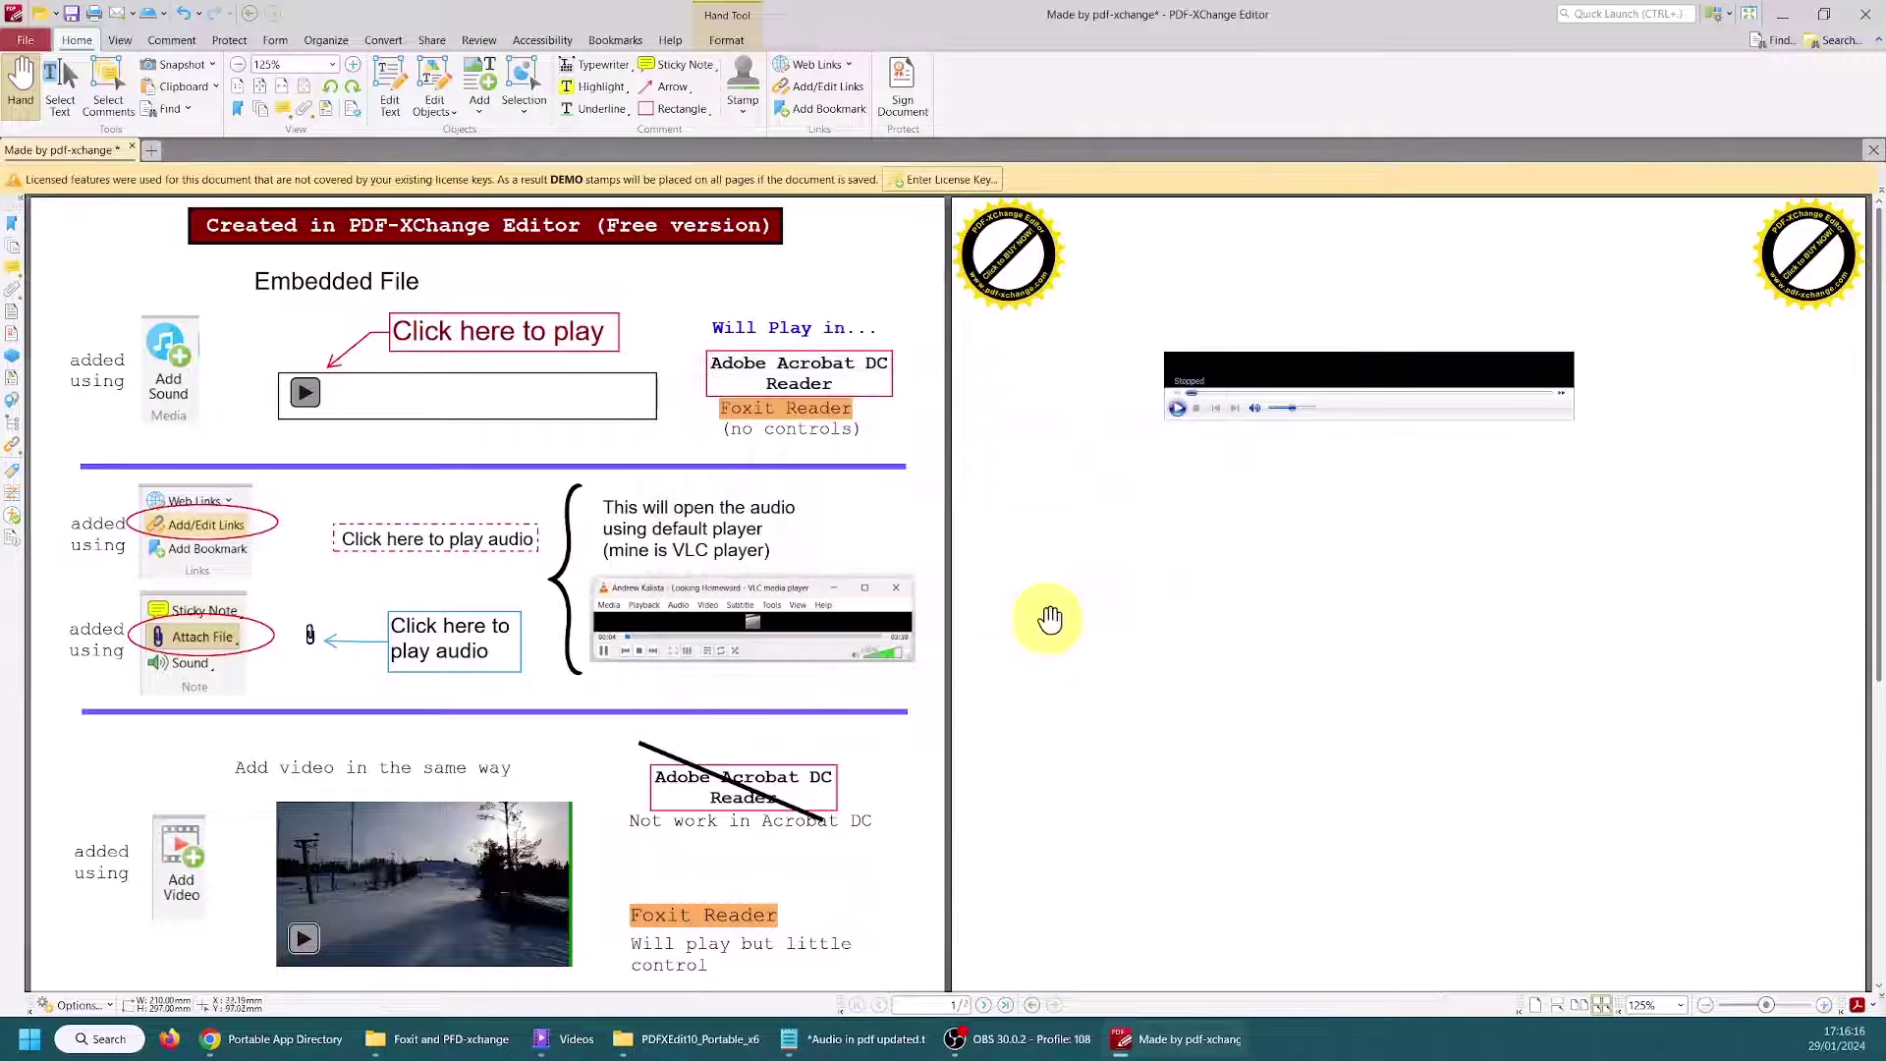
{"action": "left_click_drag", "start_coordinate": [1038, 450], "coordinate": [1165, 601]}
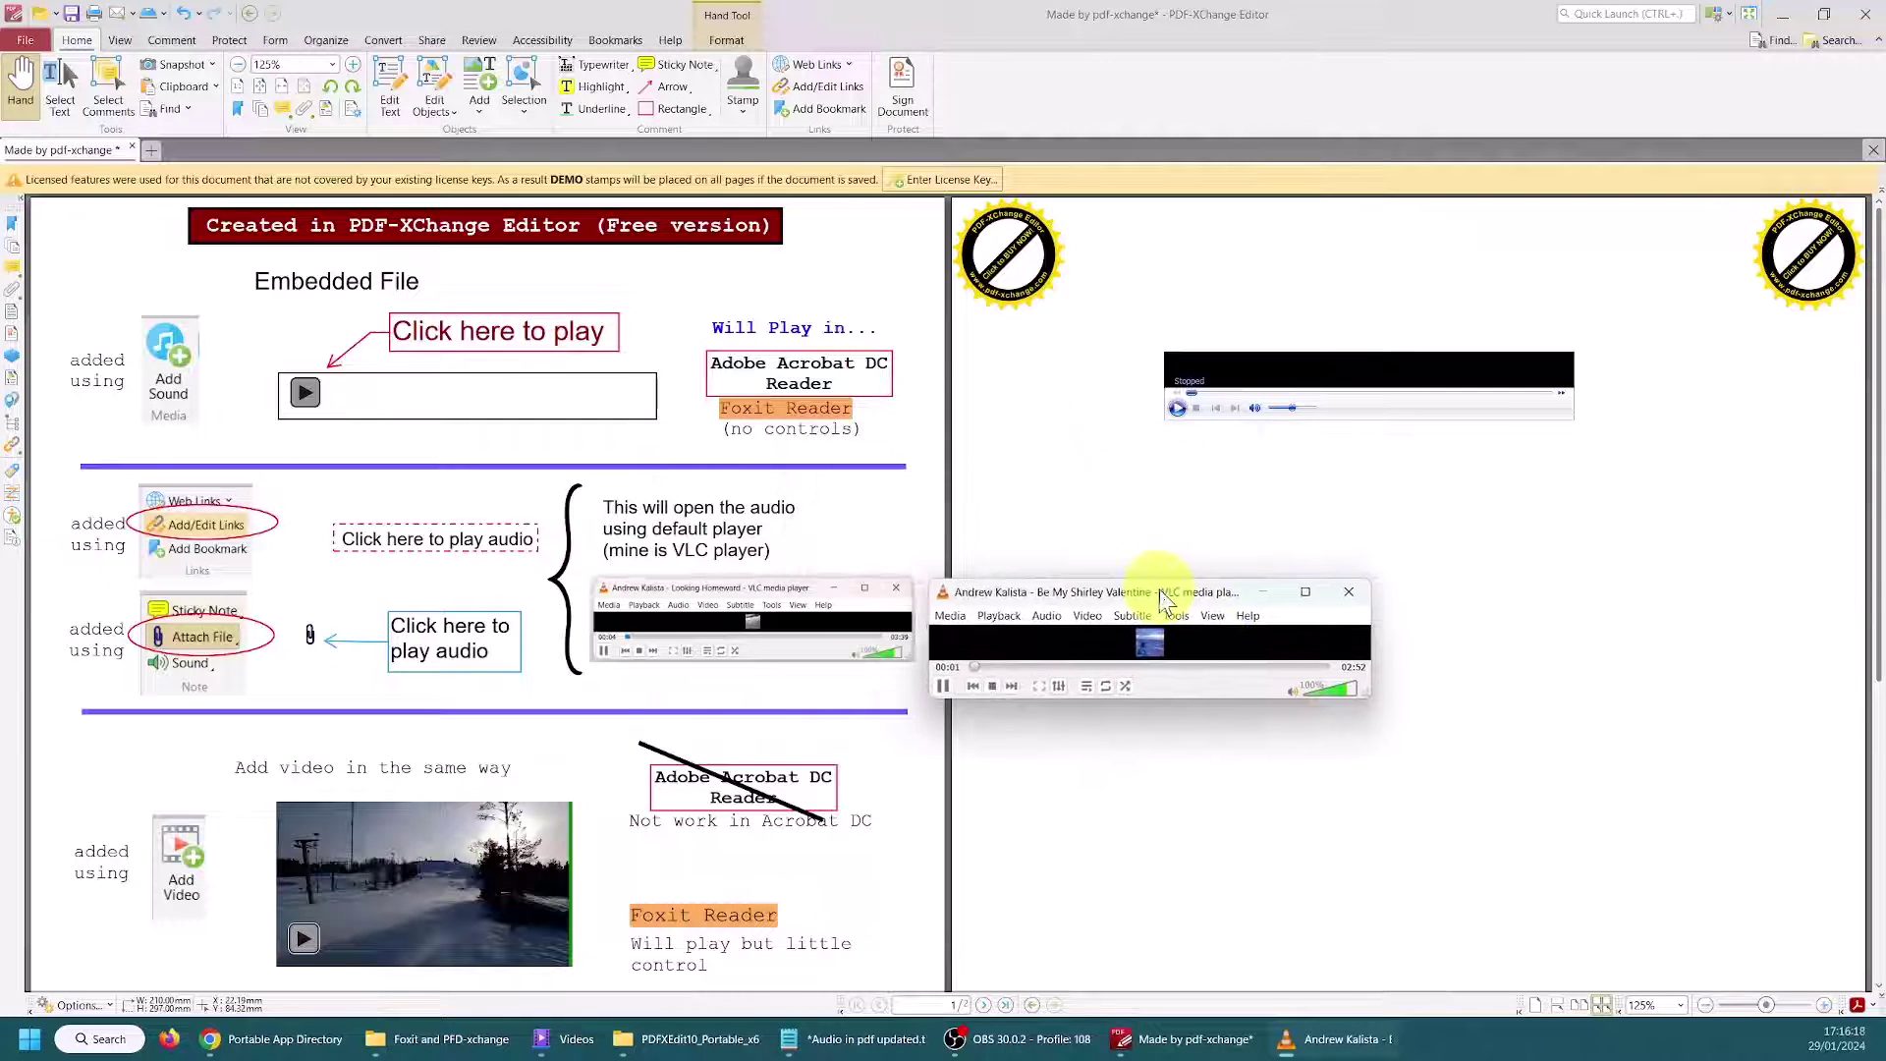
{"action": "left_click", "coordinate": [1353, 601]}
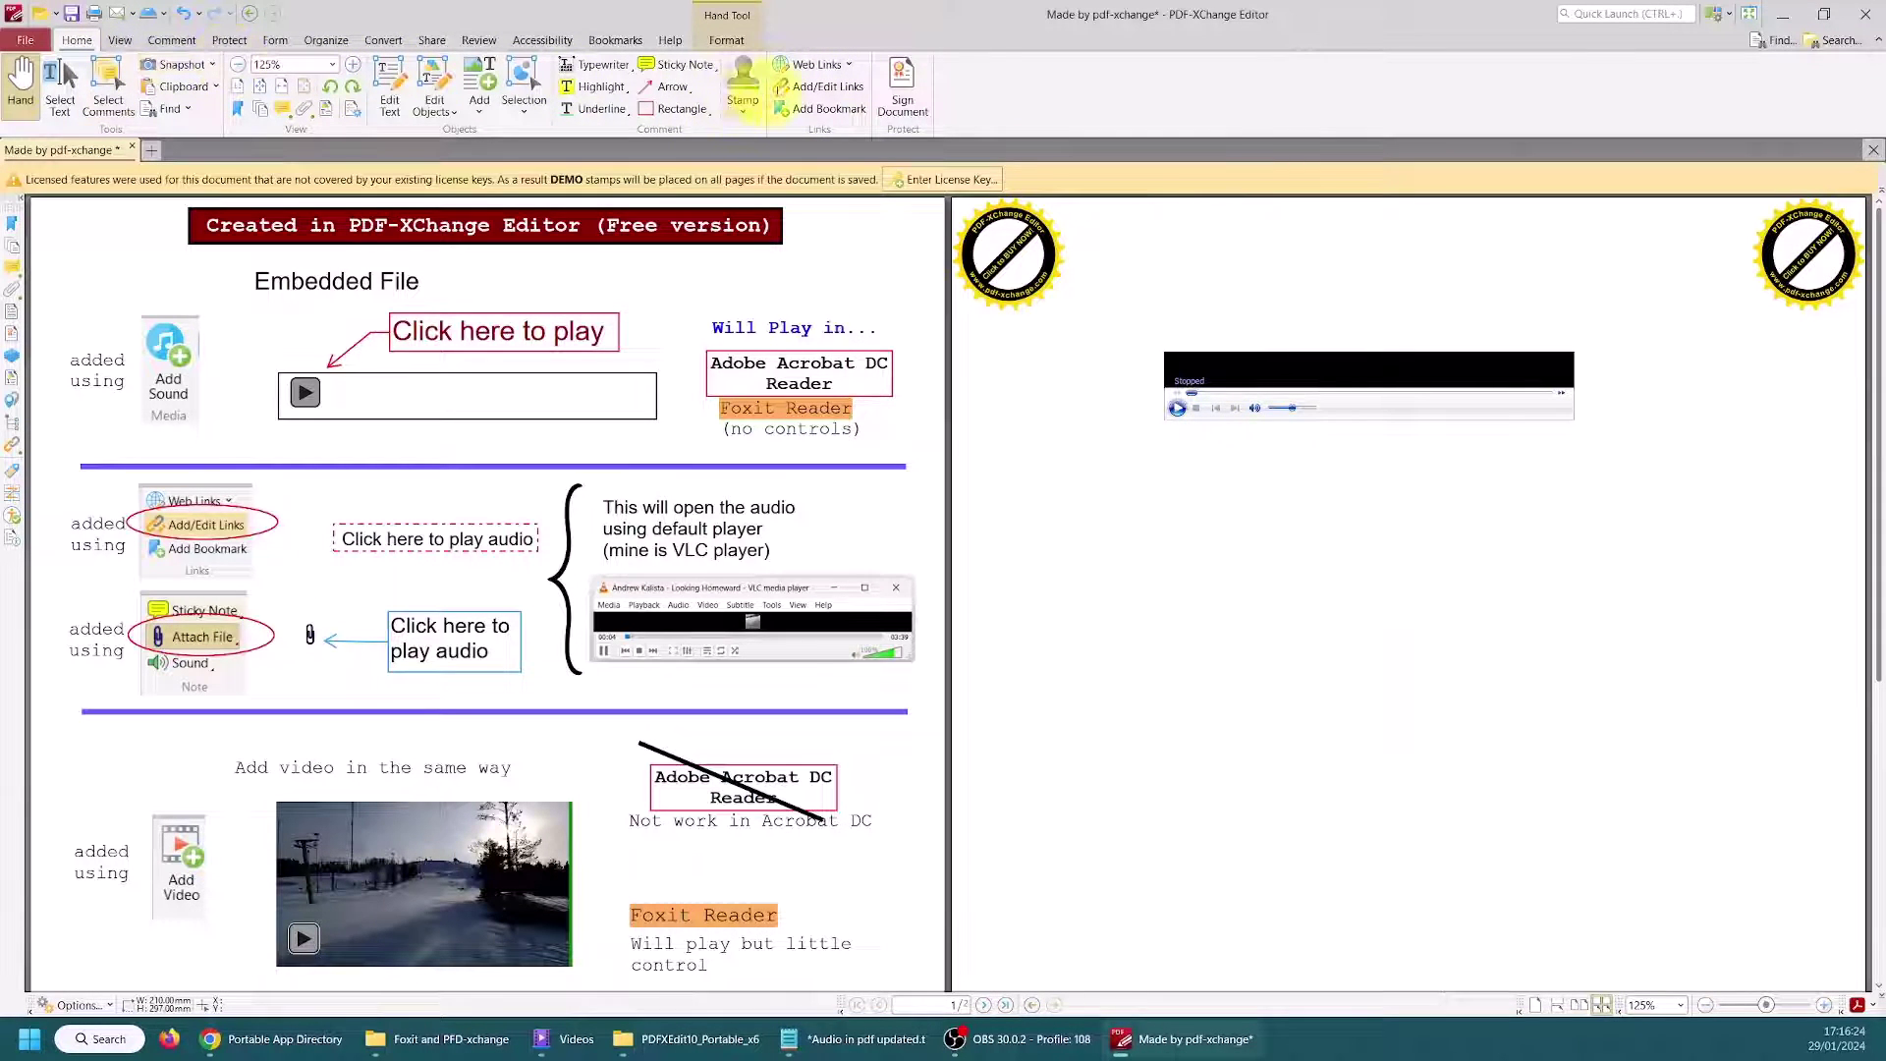
{"action": "left_click", "coordinate": [817, 87]}
Step: Give the open-file link rectangle a 2 pt border width in its Properties
{"action": "right_click", "coordinate": [1279, 495]}
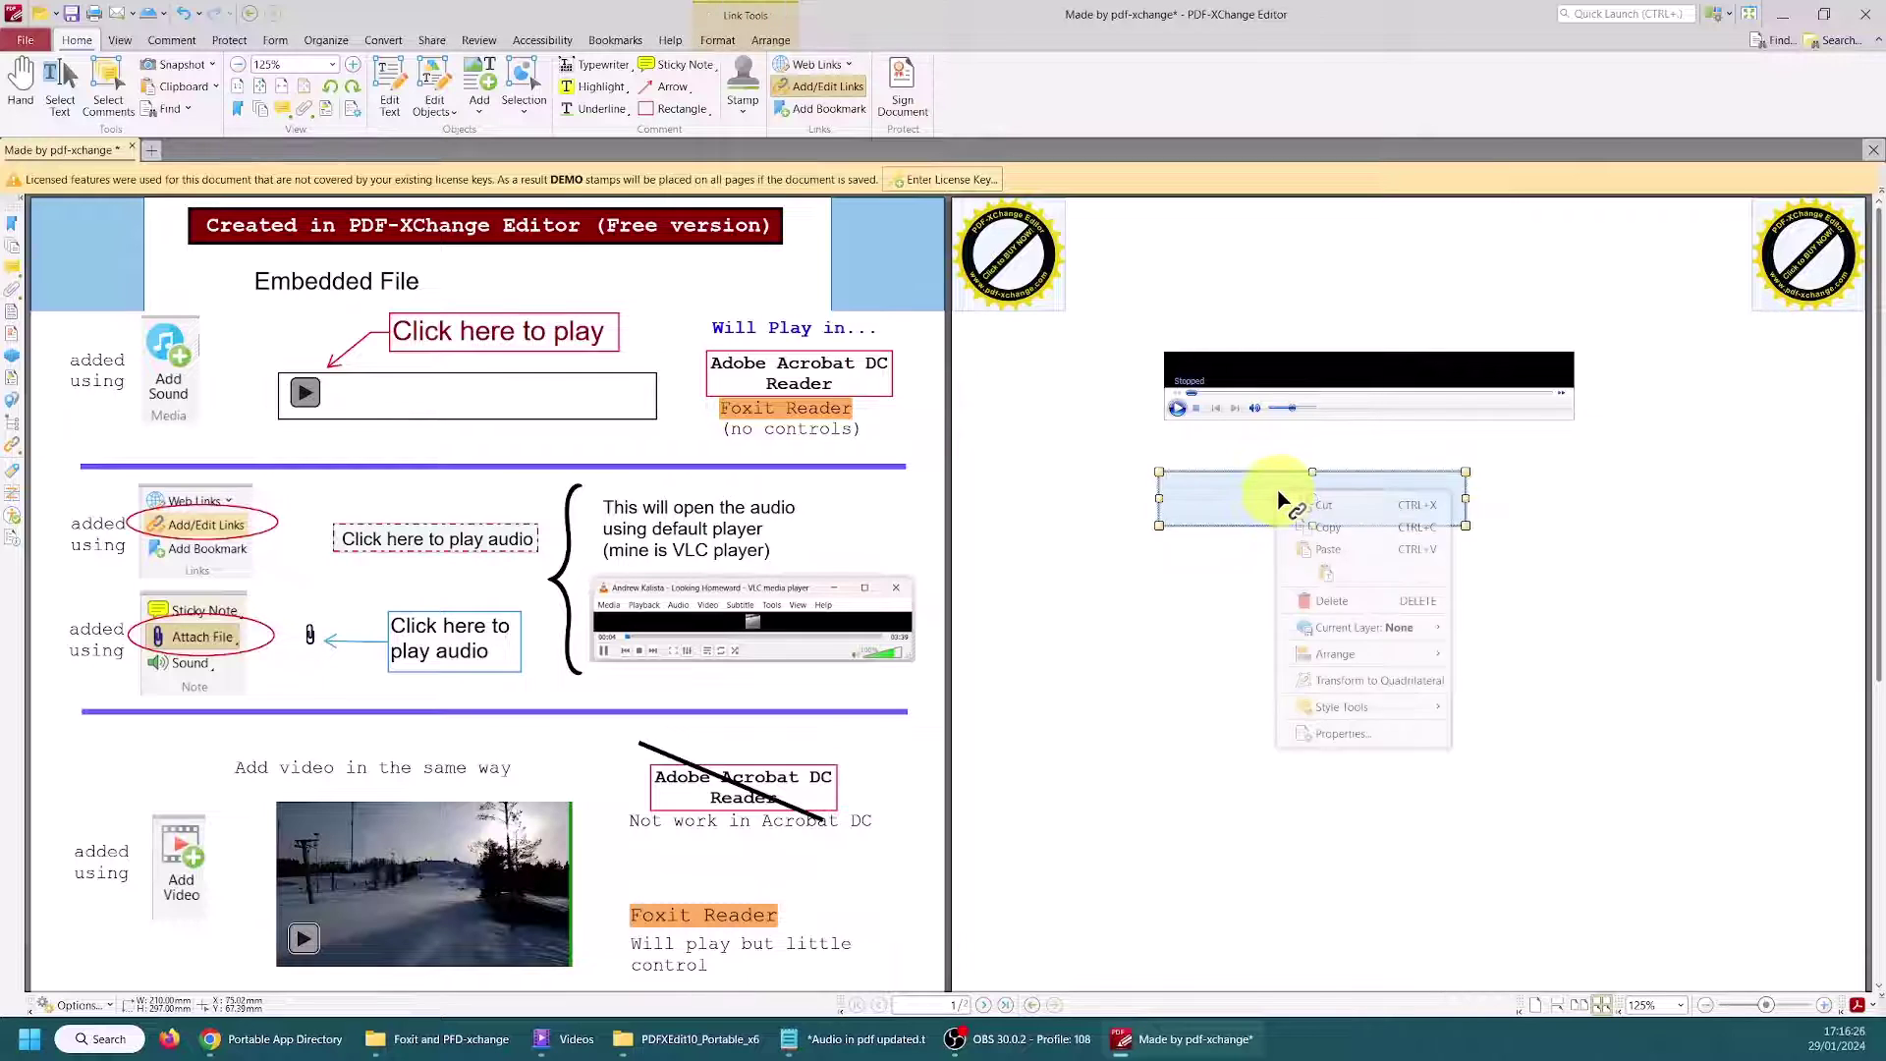
{"action": "left_click", "coordinate": [1342, 734]}
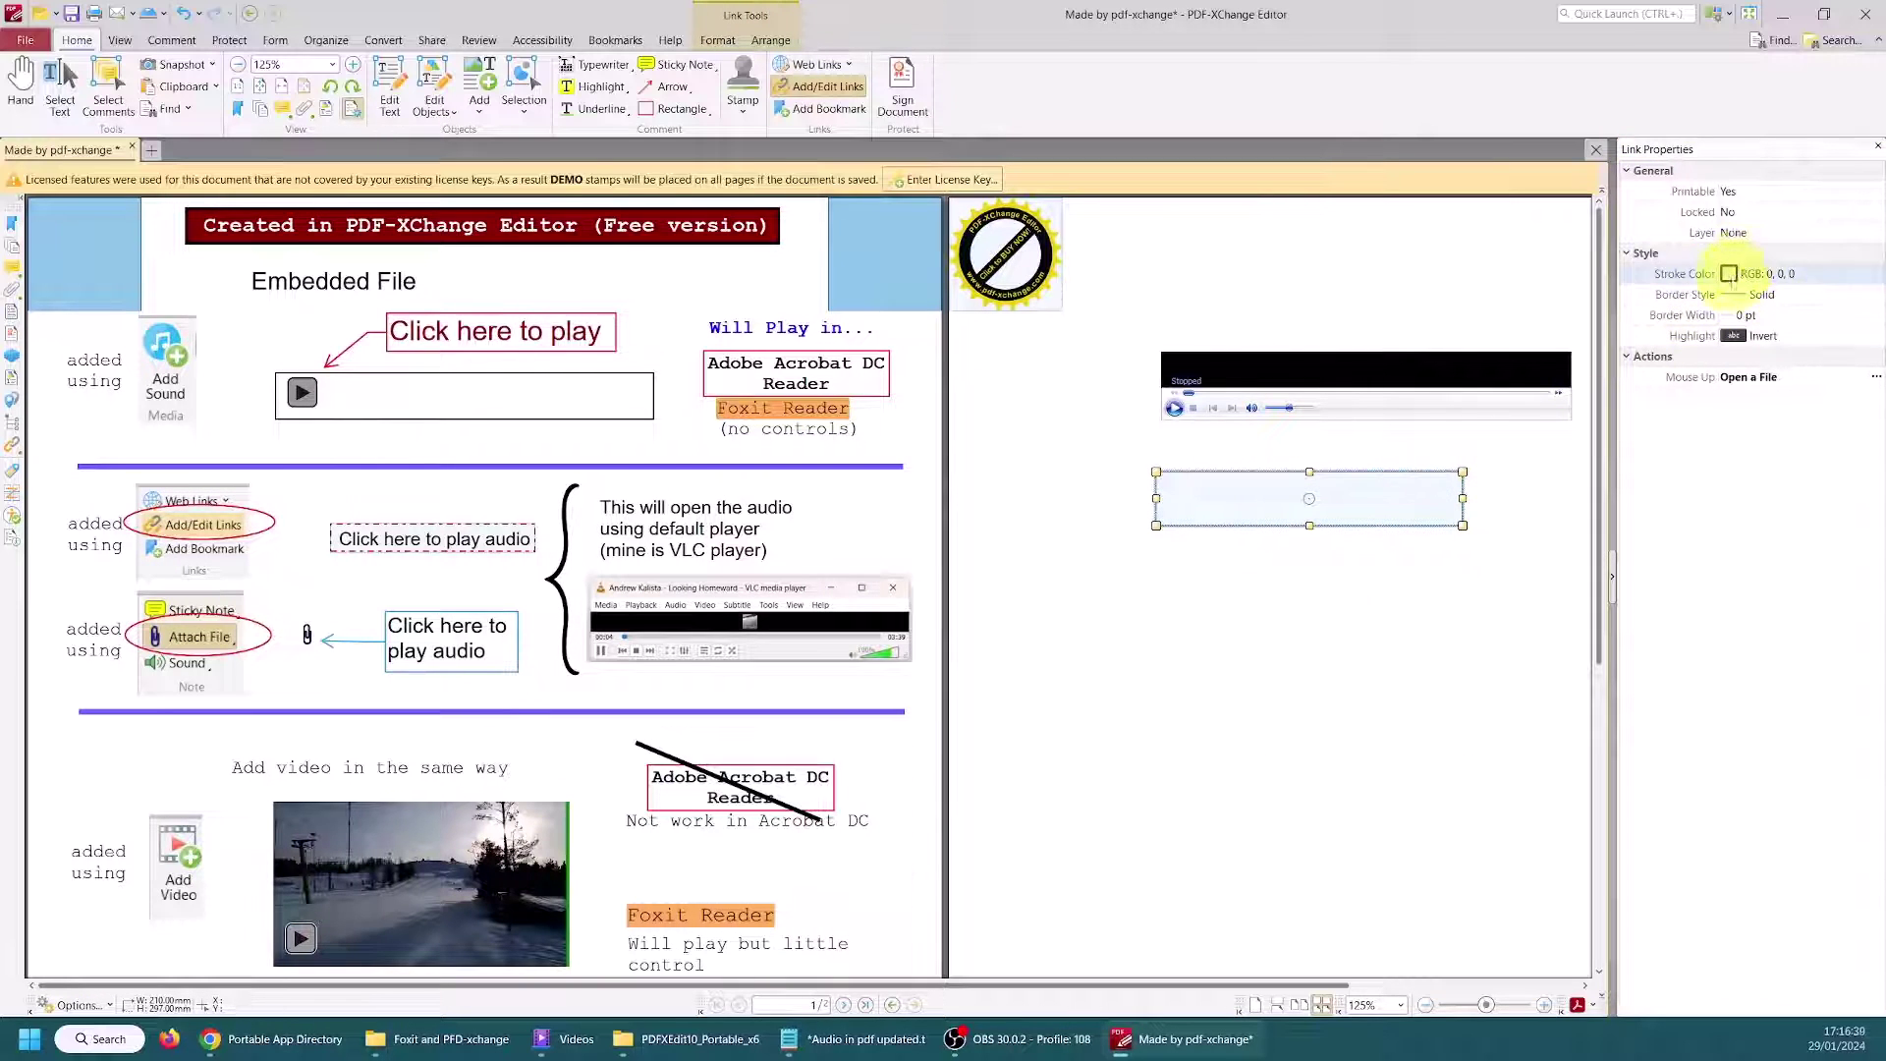
{"action": "left_click", "coordinate": [1768, 314]}
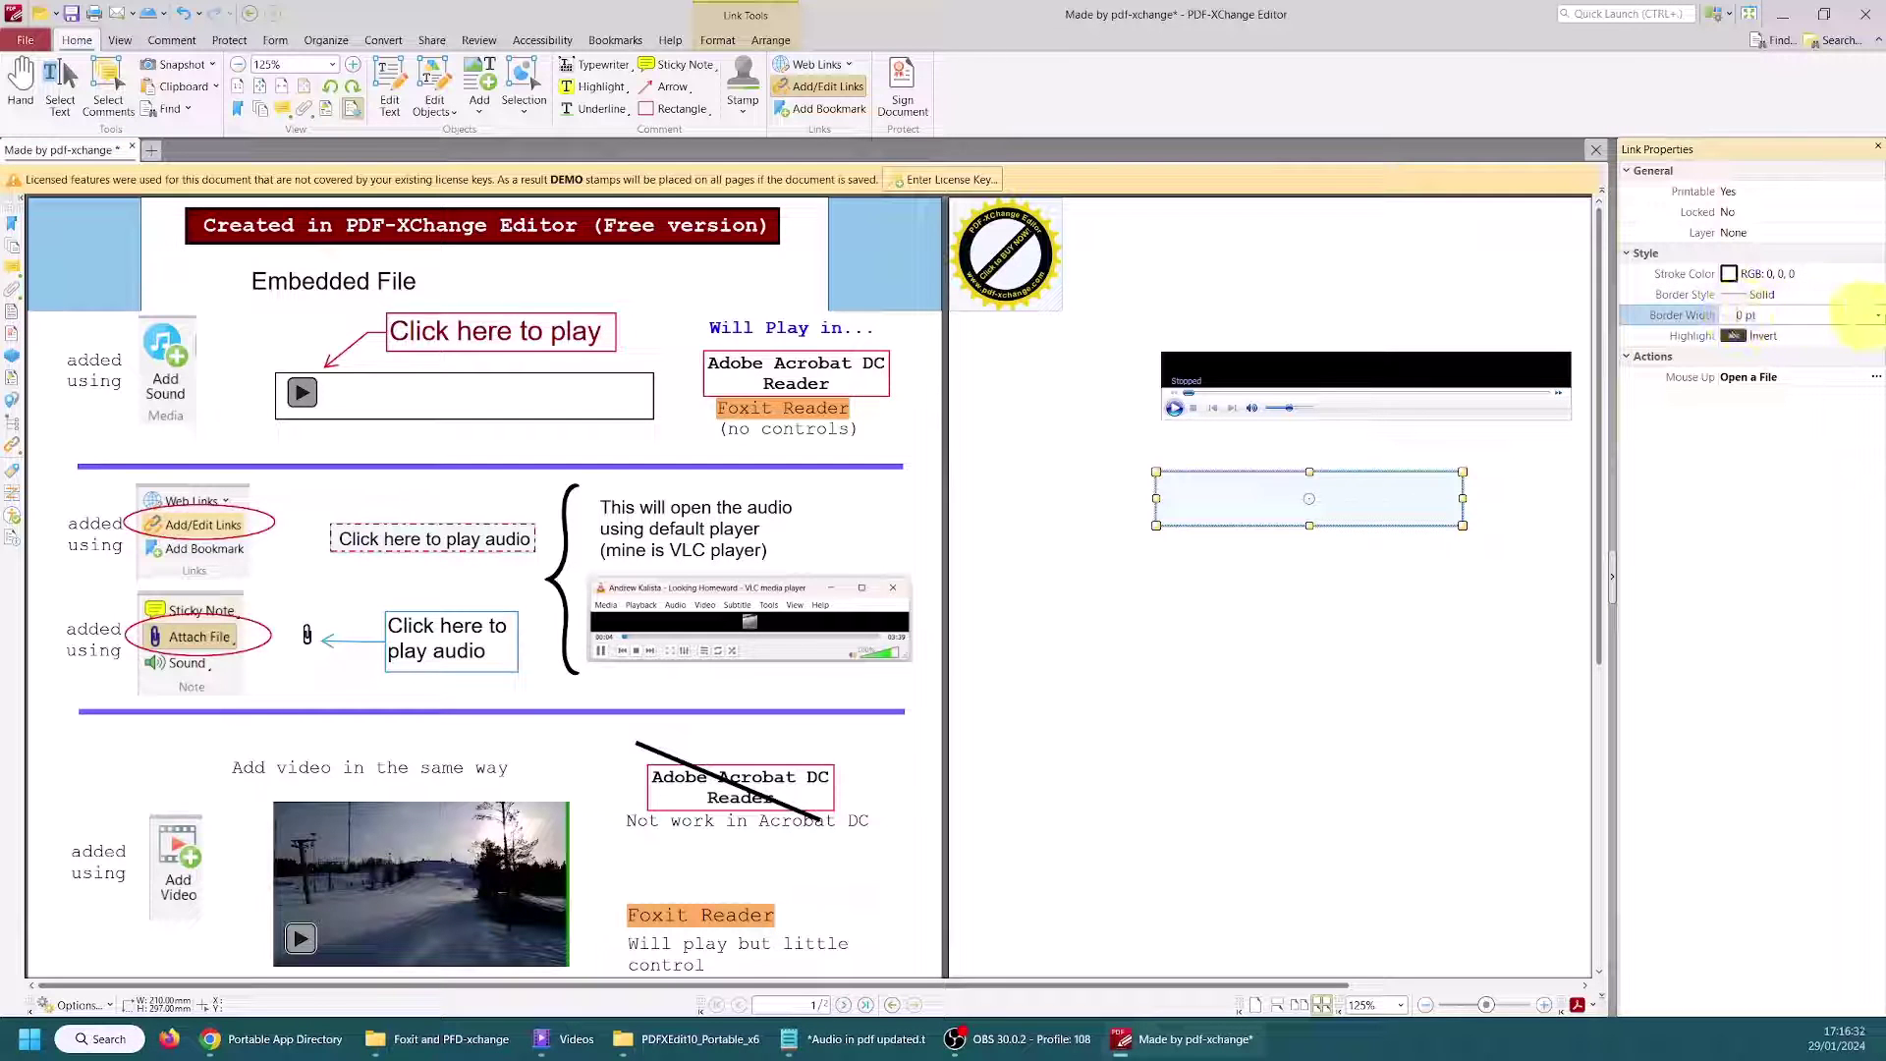
{"action": "left_click", "coordinate": [1874, 314]}
{"action": "left_click", "coordinate": [1767, 400]}
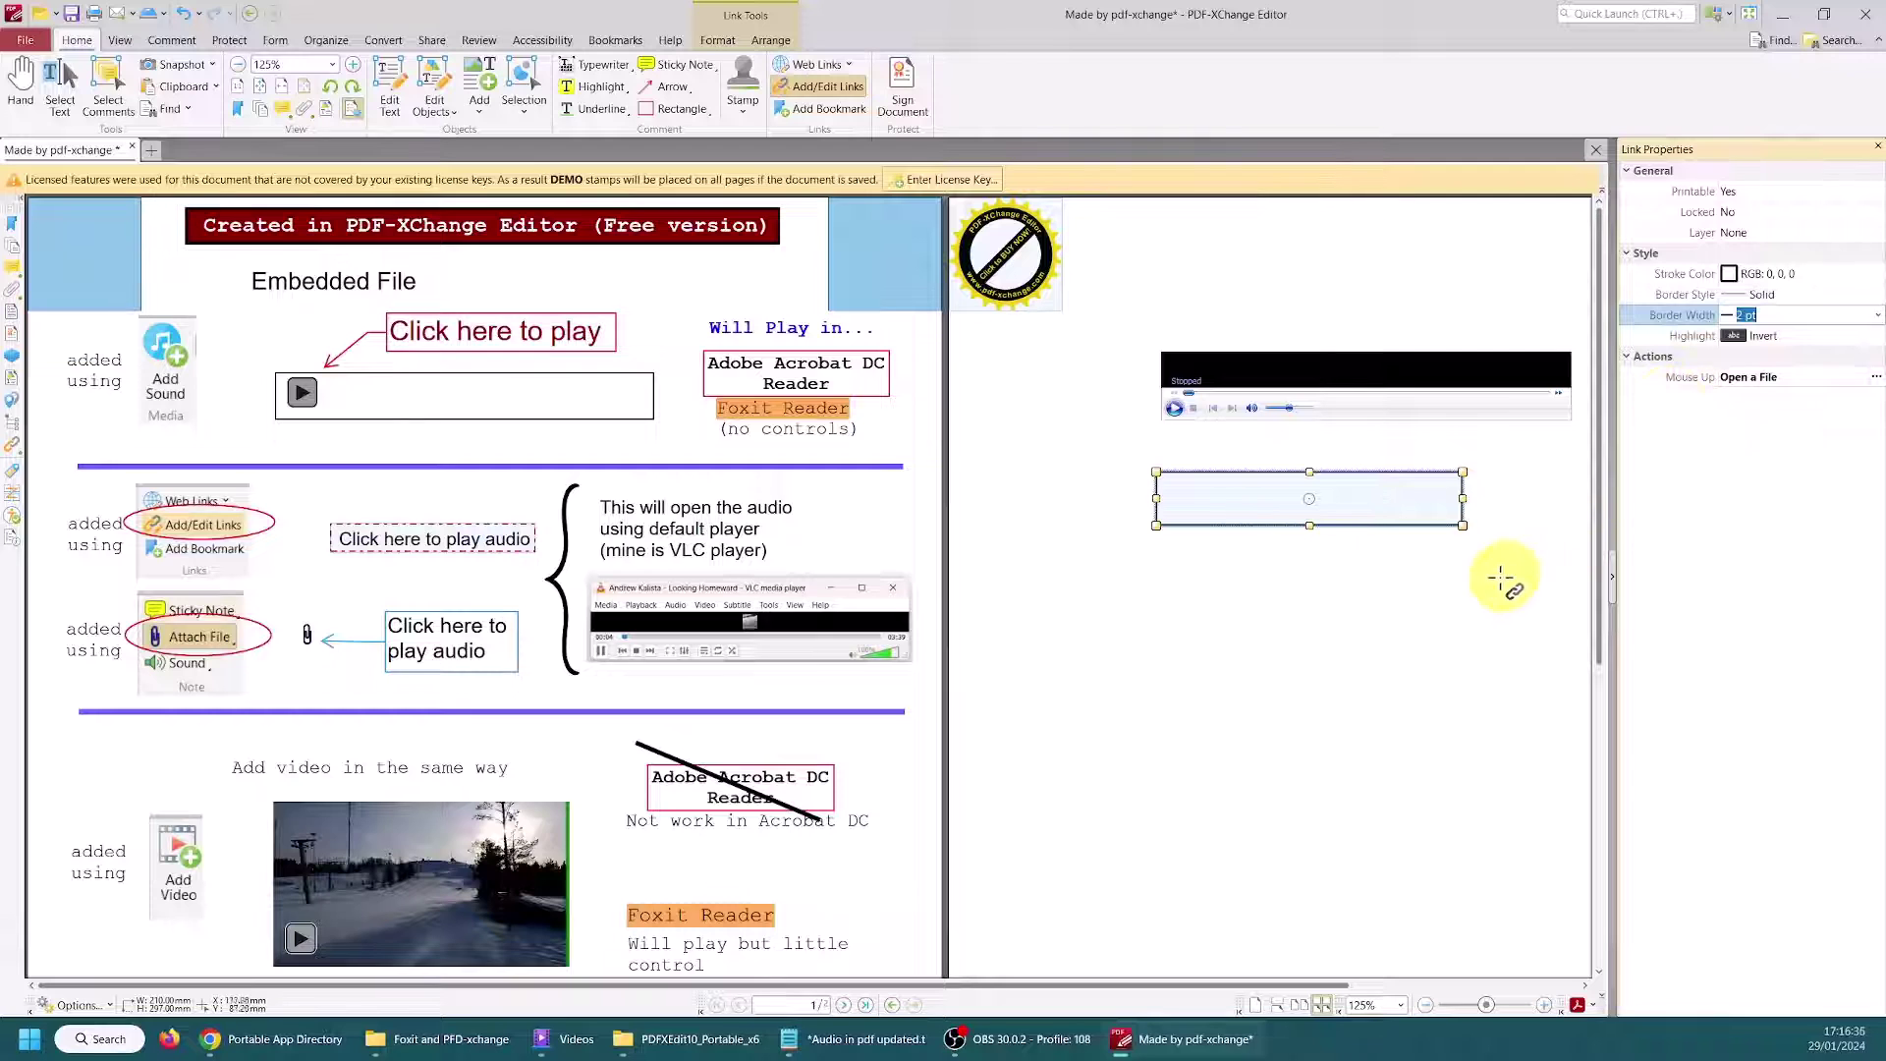
{"action": "left_click", "coordinate": [1453, 601]}
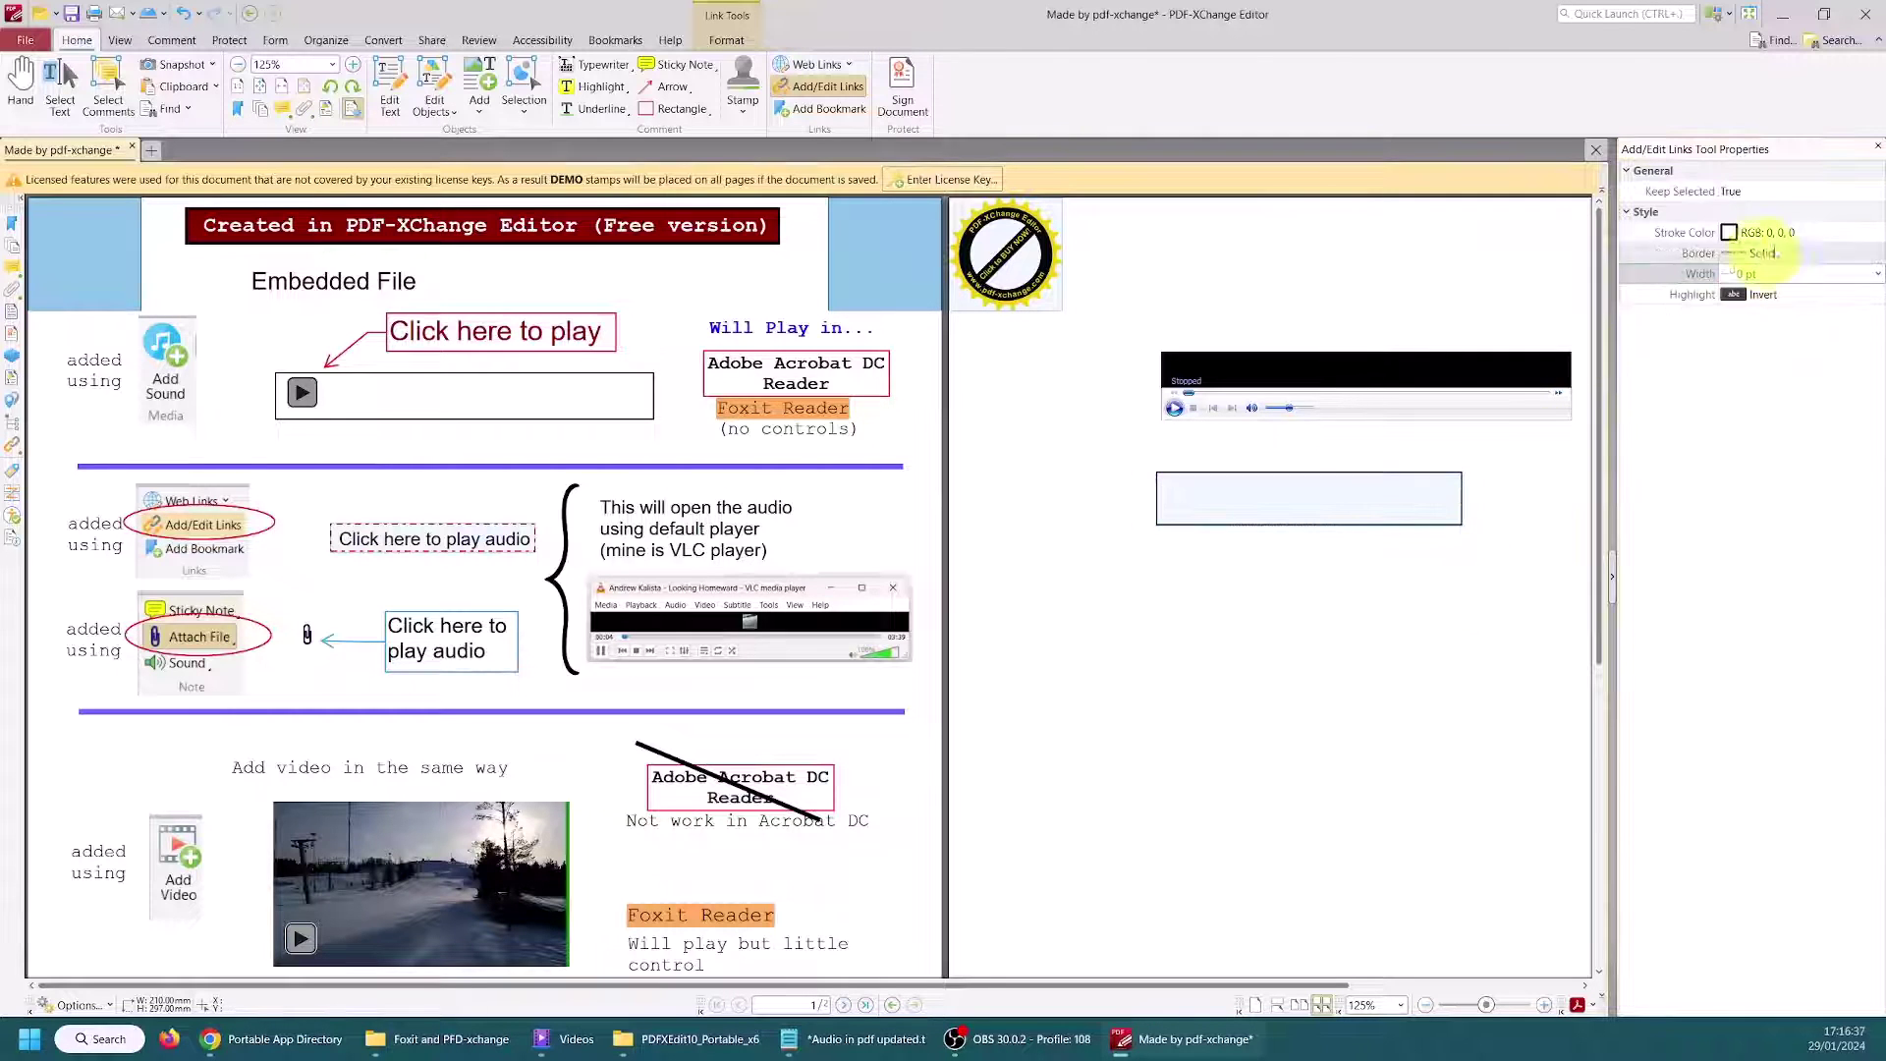
{"action": "left_click", "coordinate": [1877, 146]}
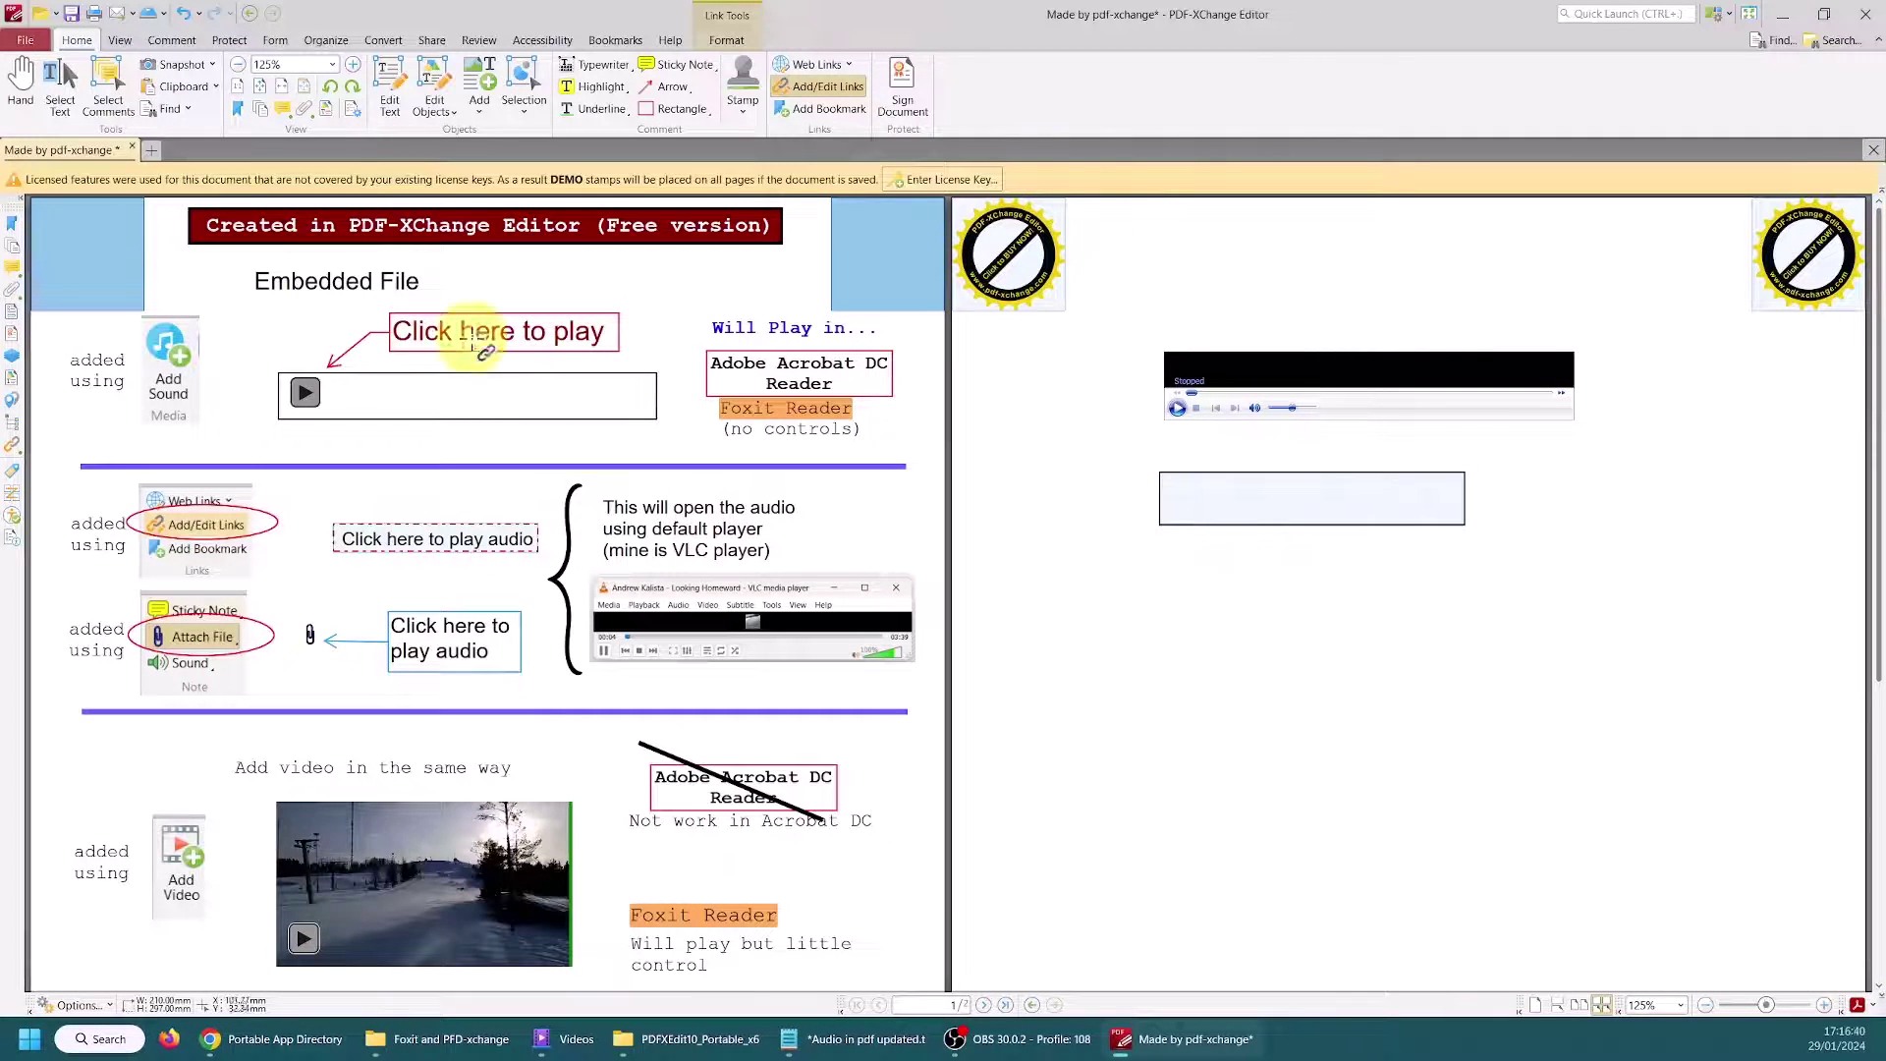
Step: Test the bordered link with the Hand tool, letting the mp3 open in VLC, then close VLC
{"action": "left_click", "coordinate": [21, 77]}
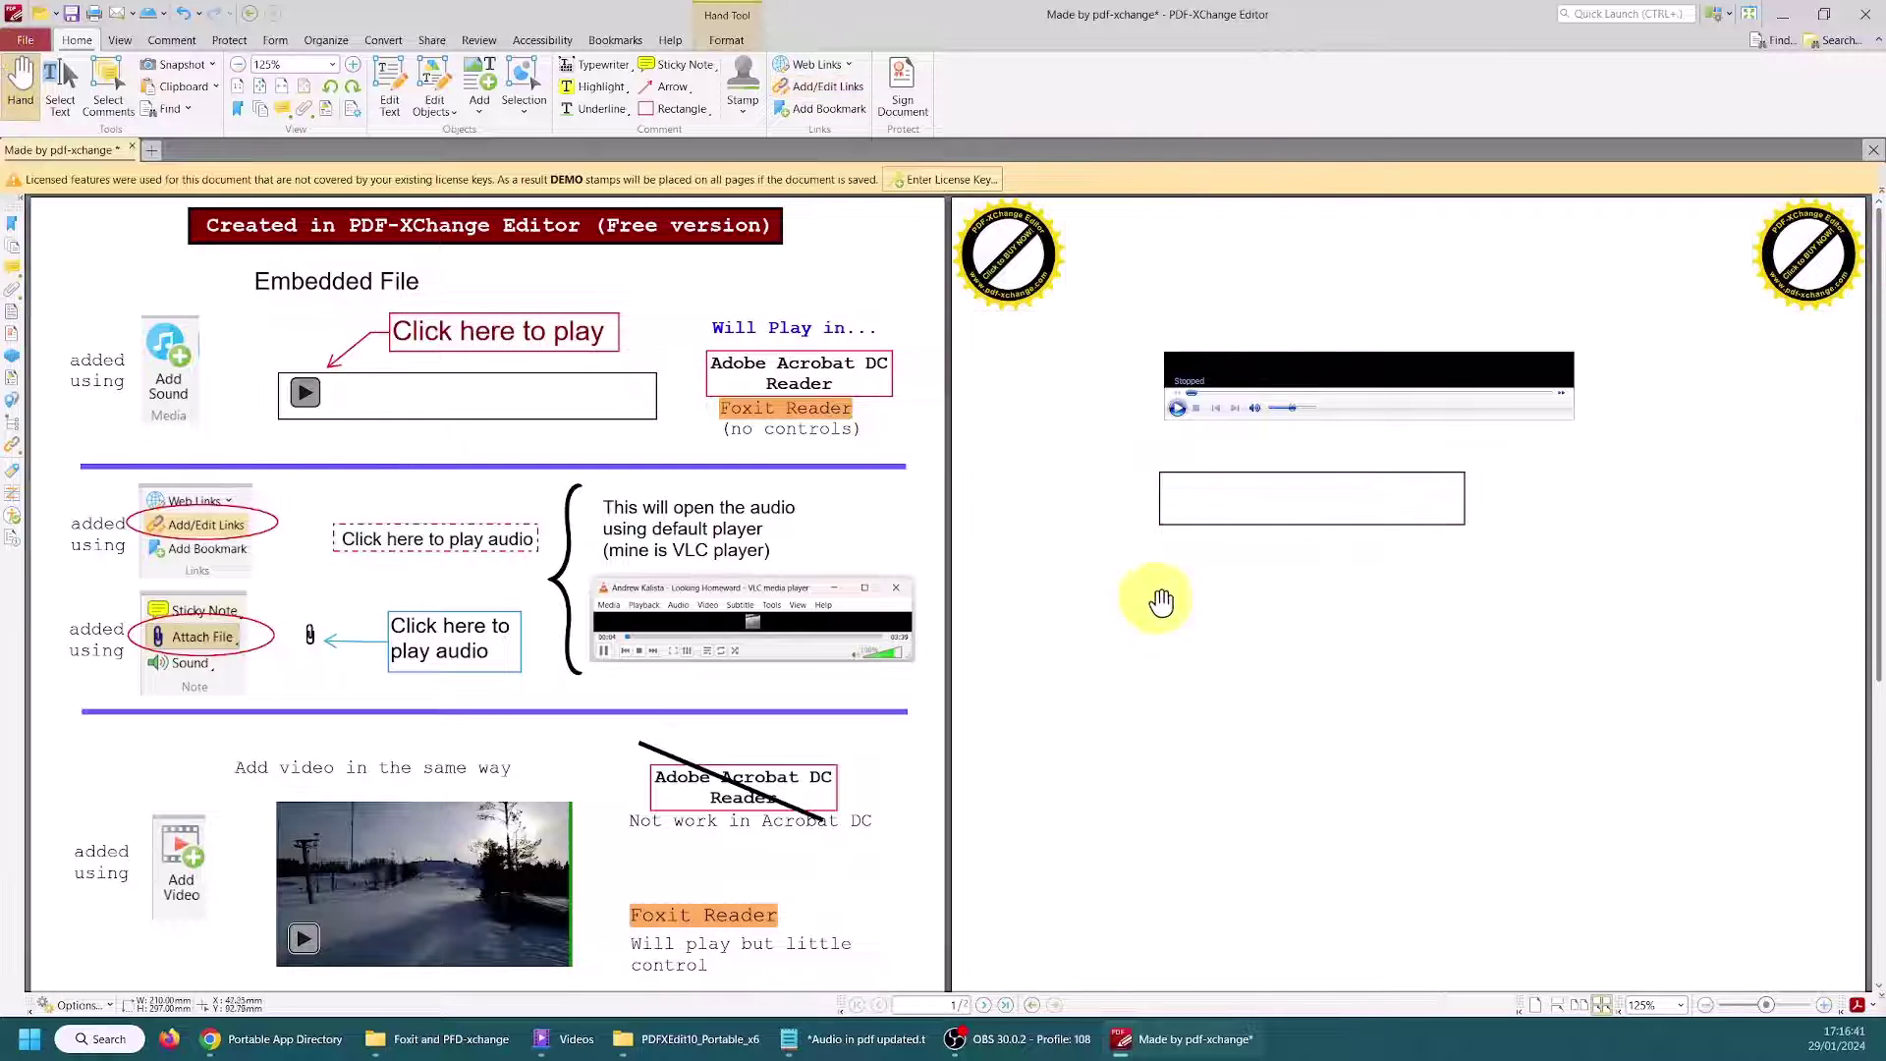
{"action": "left_click", "coordinate": [1216, 503]}
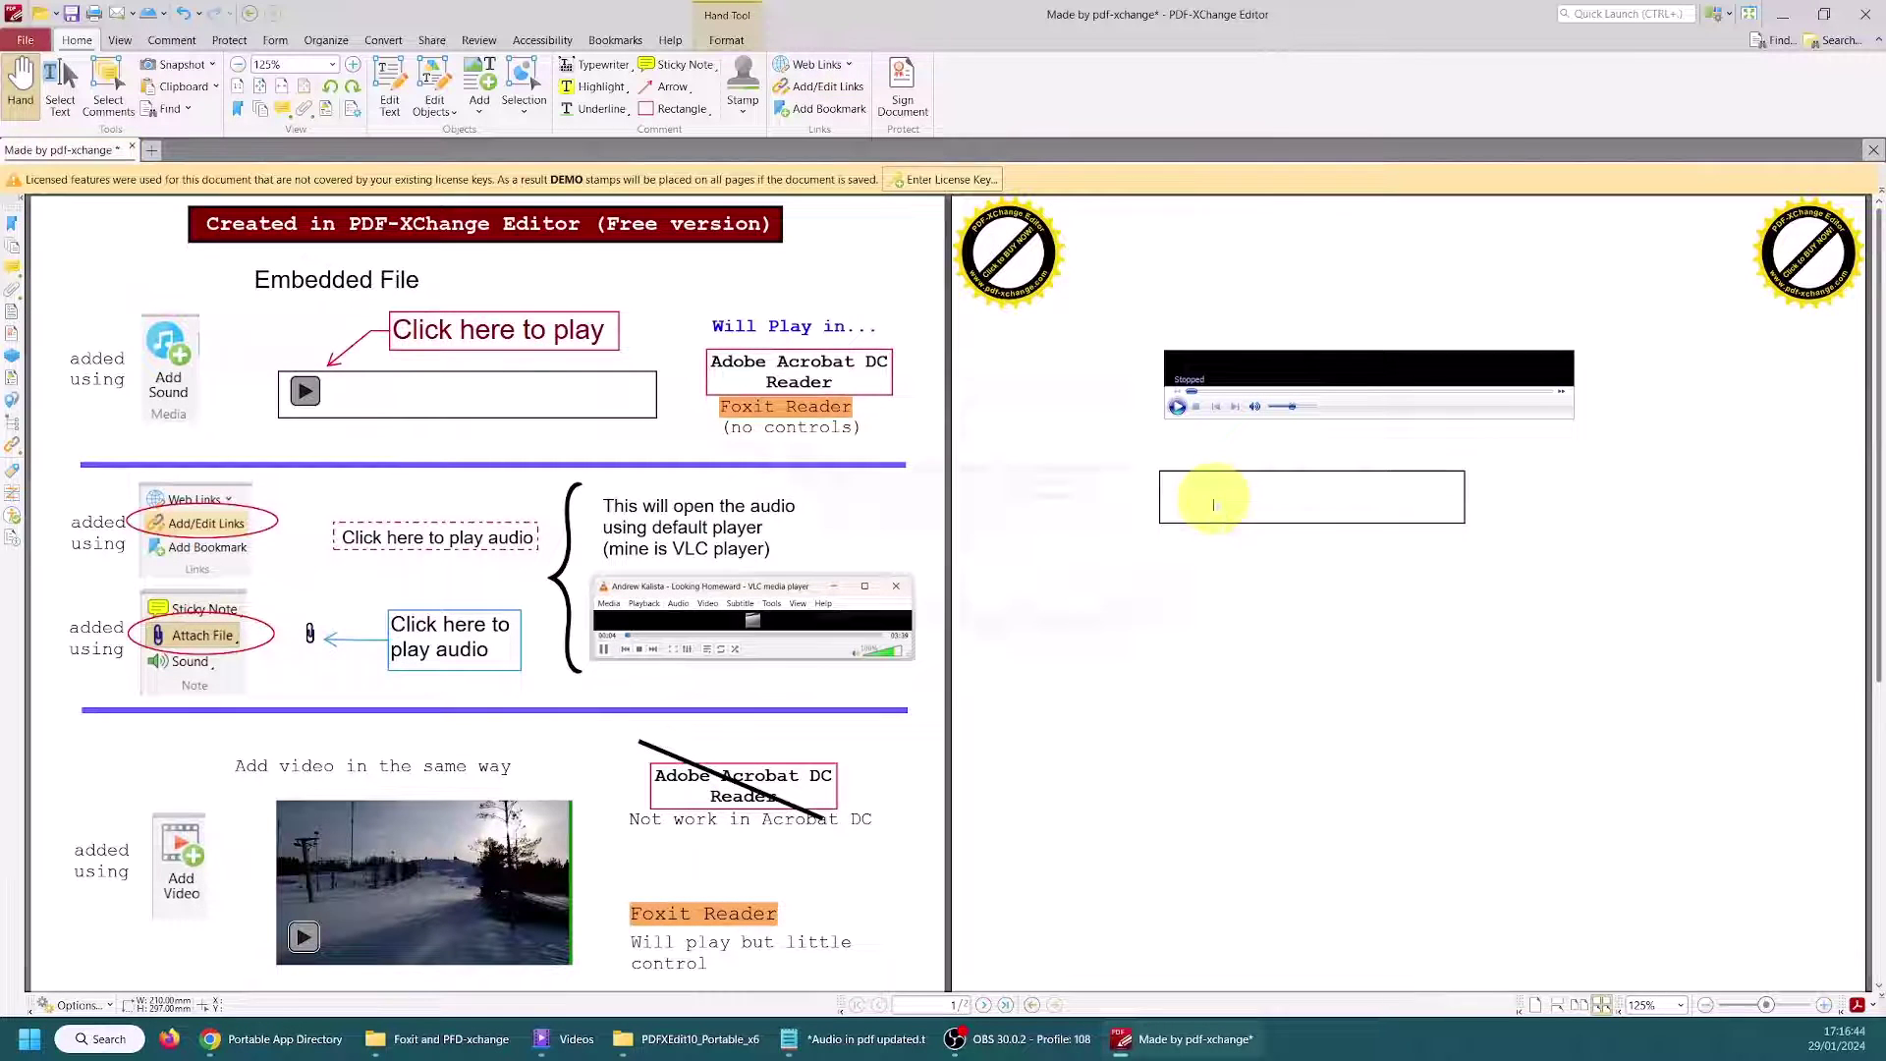
{"action": "left_click", "coordinate": [1041, 624]}
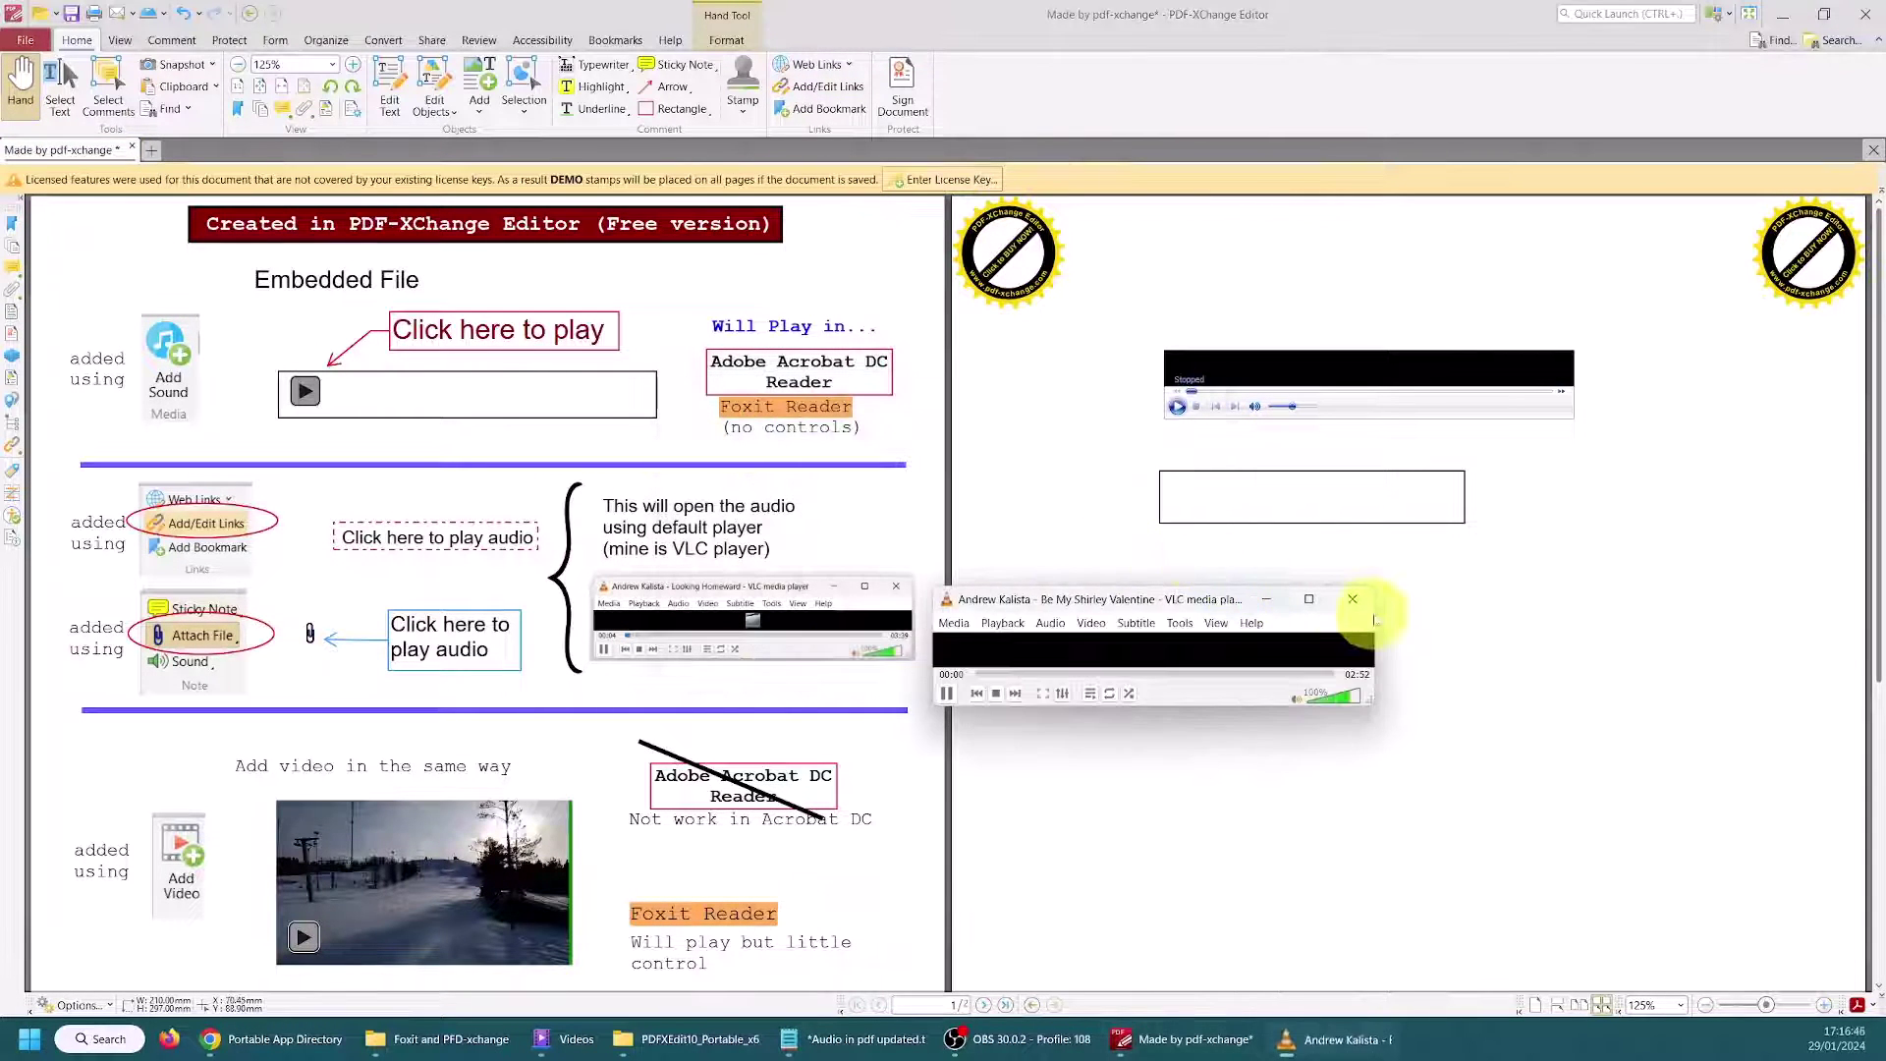
{"action": "left_click", "coordinate": [1355, 600]}
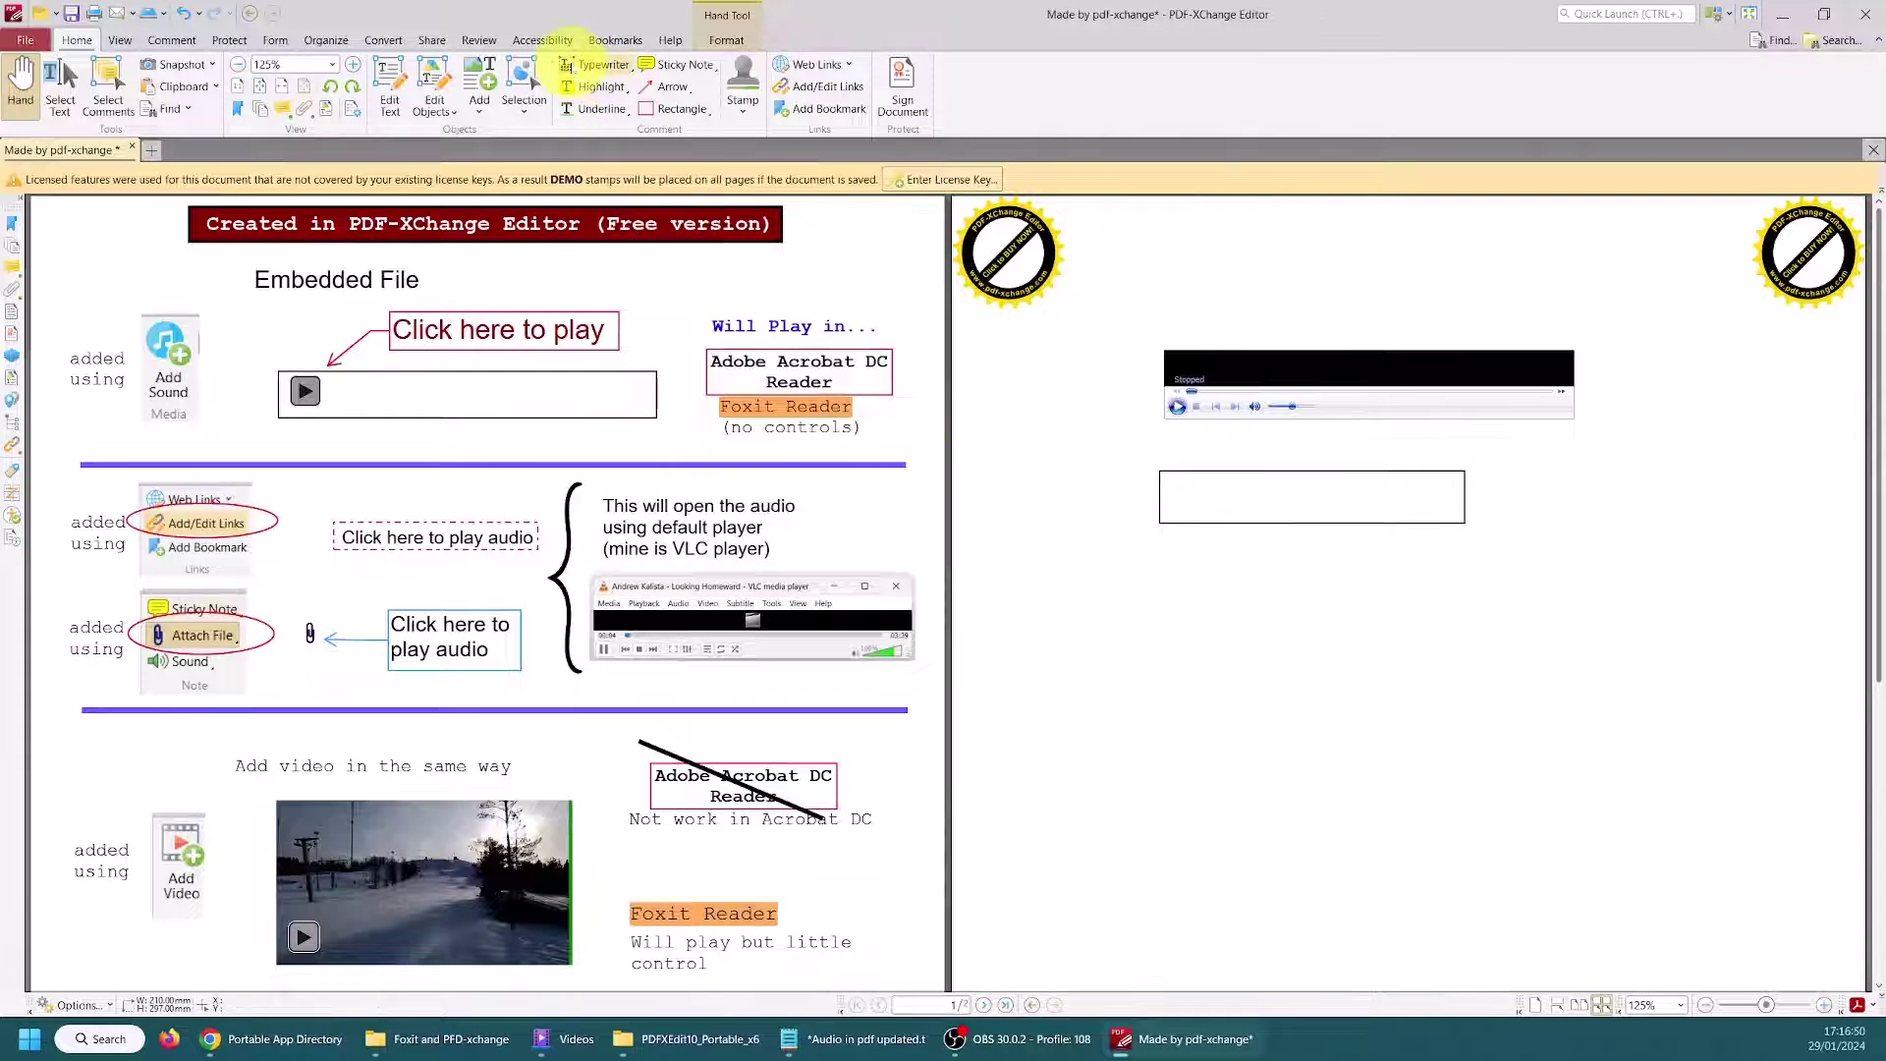
Step: Add a typewriter label 'click' and move it inside the empty bordered link box
{"action": "left_click", "coordinate": [594, 64]}
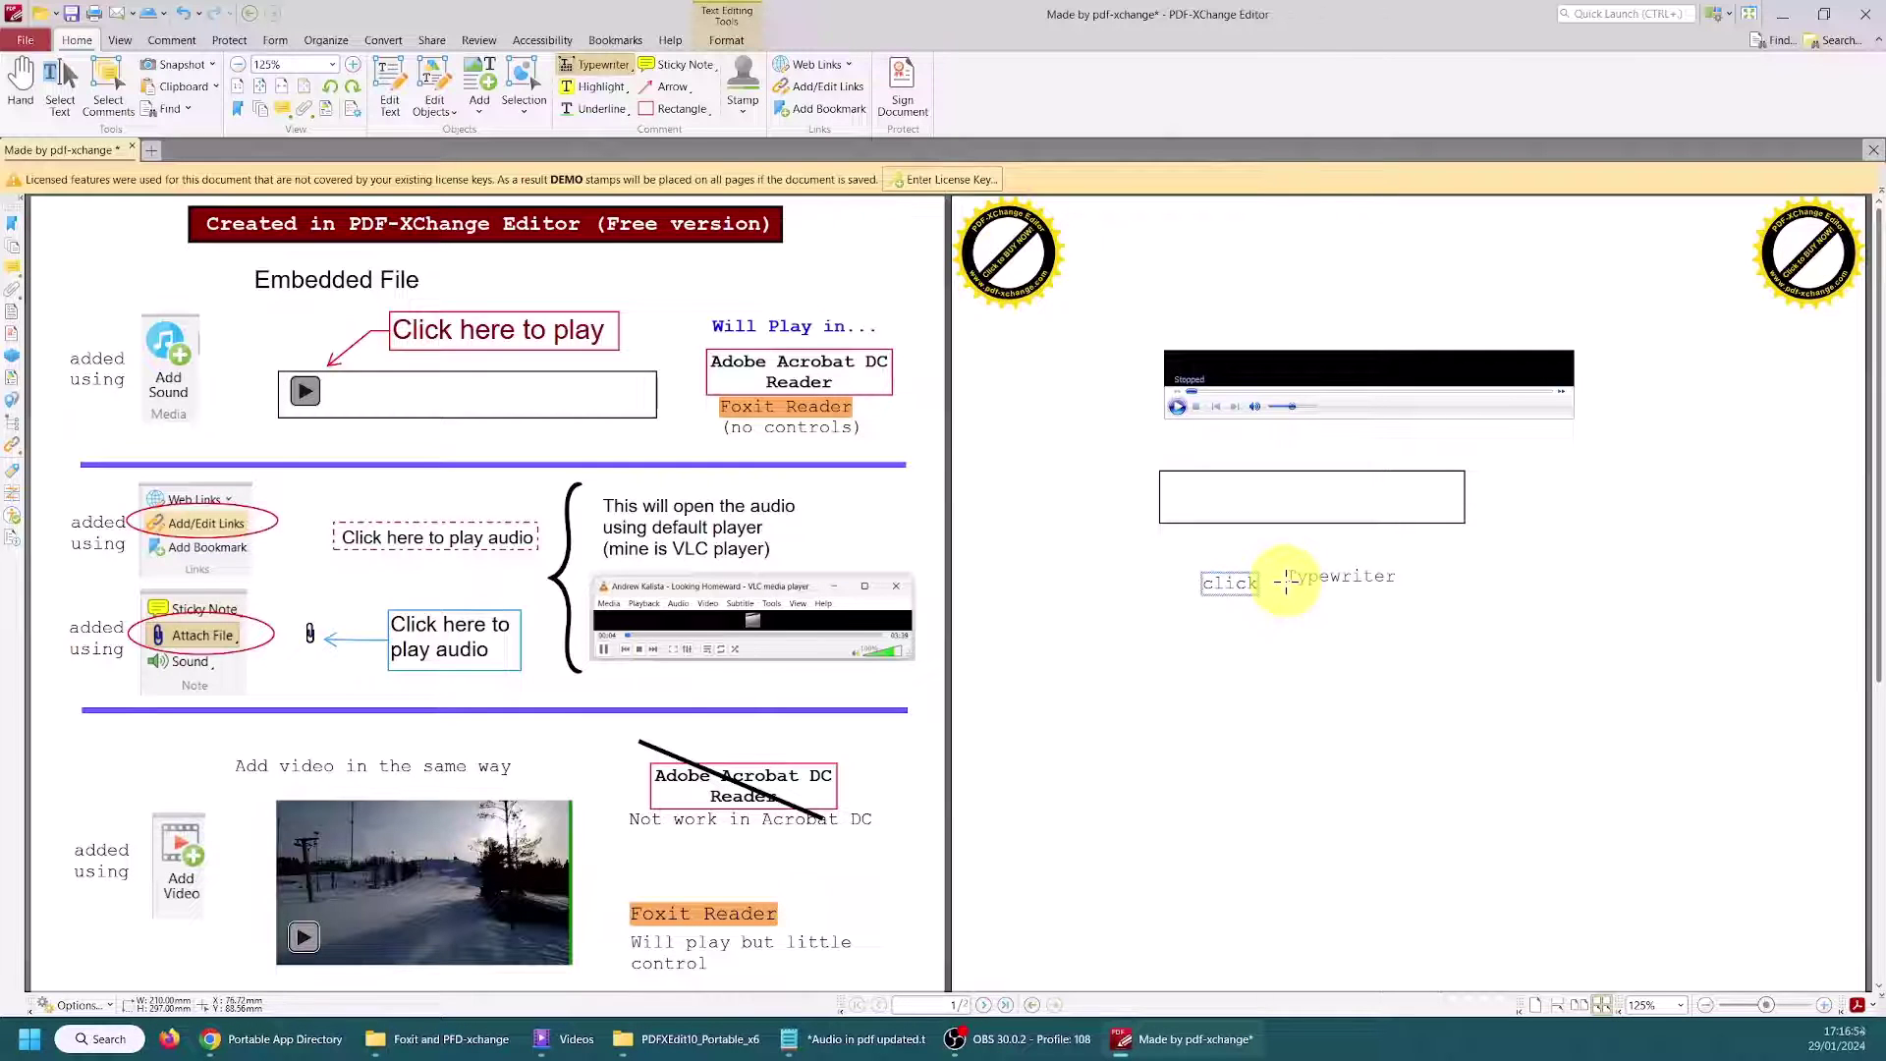
{"action": "left_click_drag", "start_coordinate": [1232, 582], "coordinate": [1217, 509]}
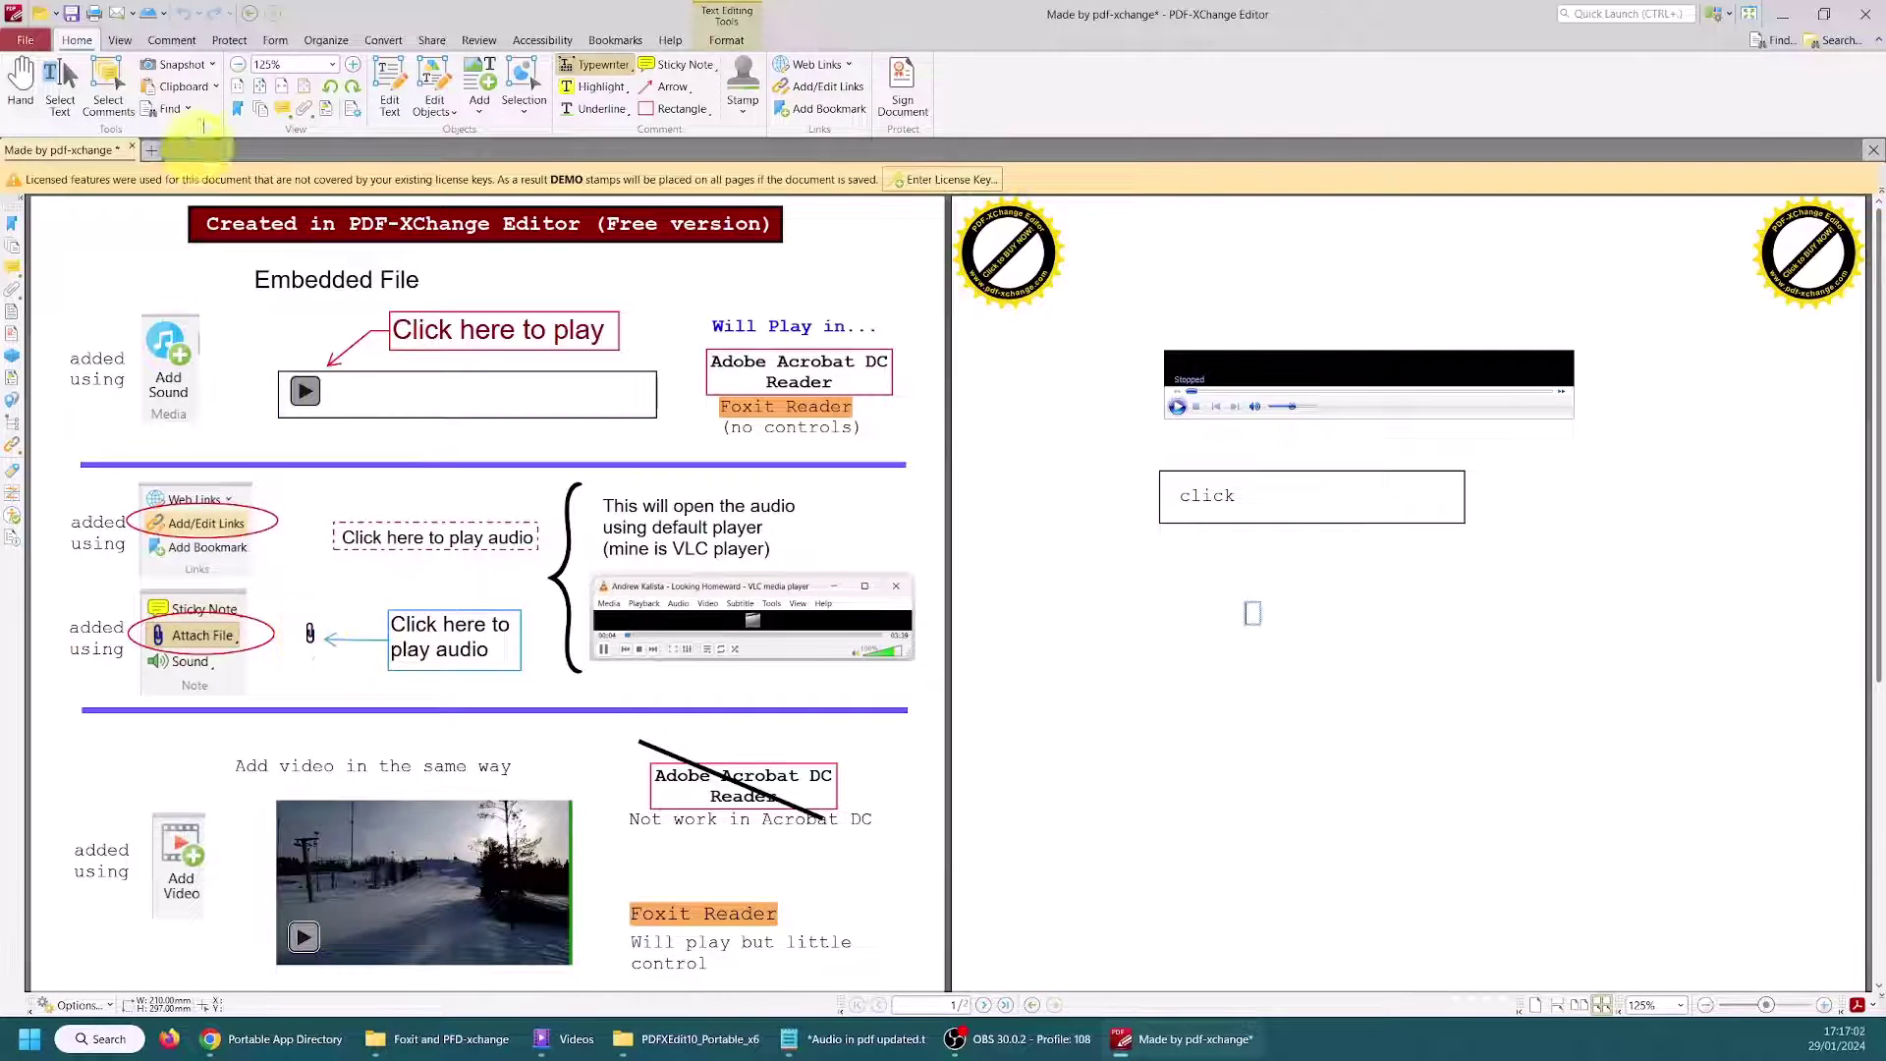
{"action": "left_click", "coordinate": [171, 41]}
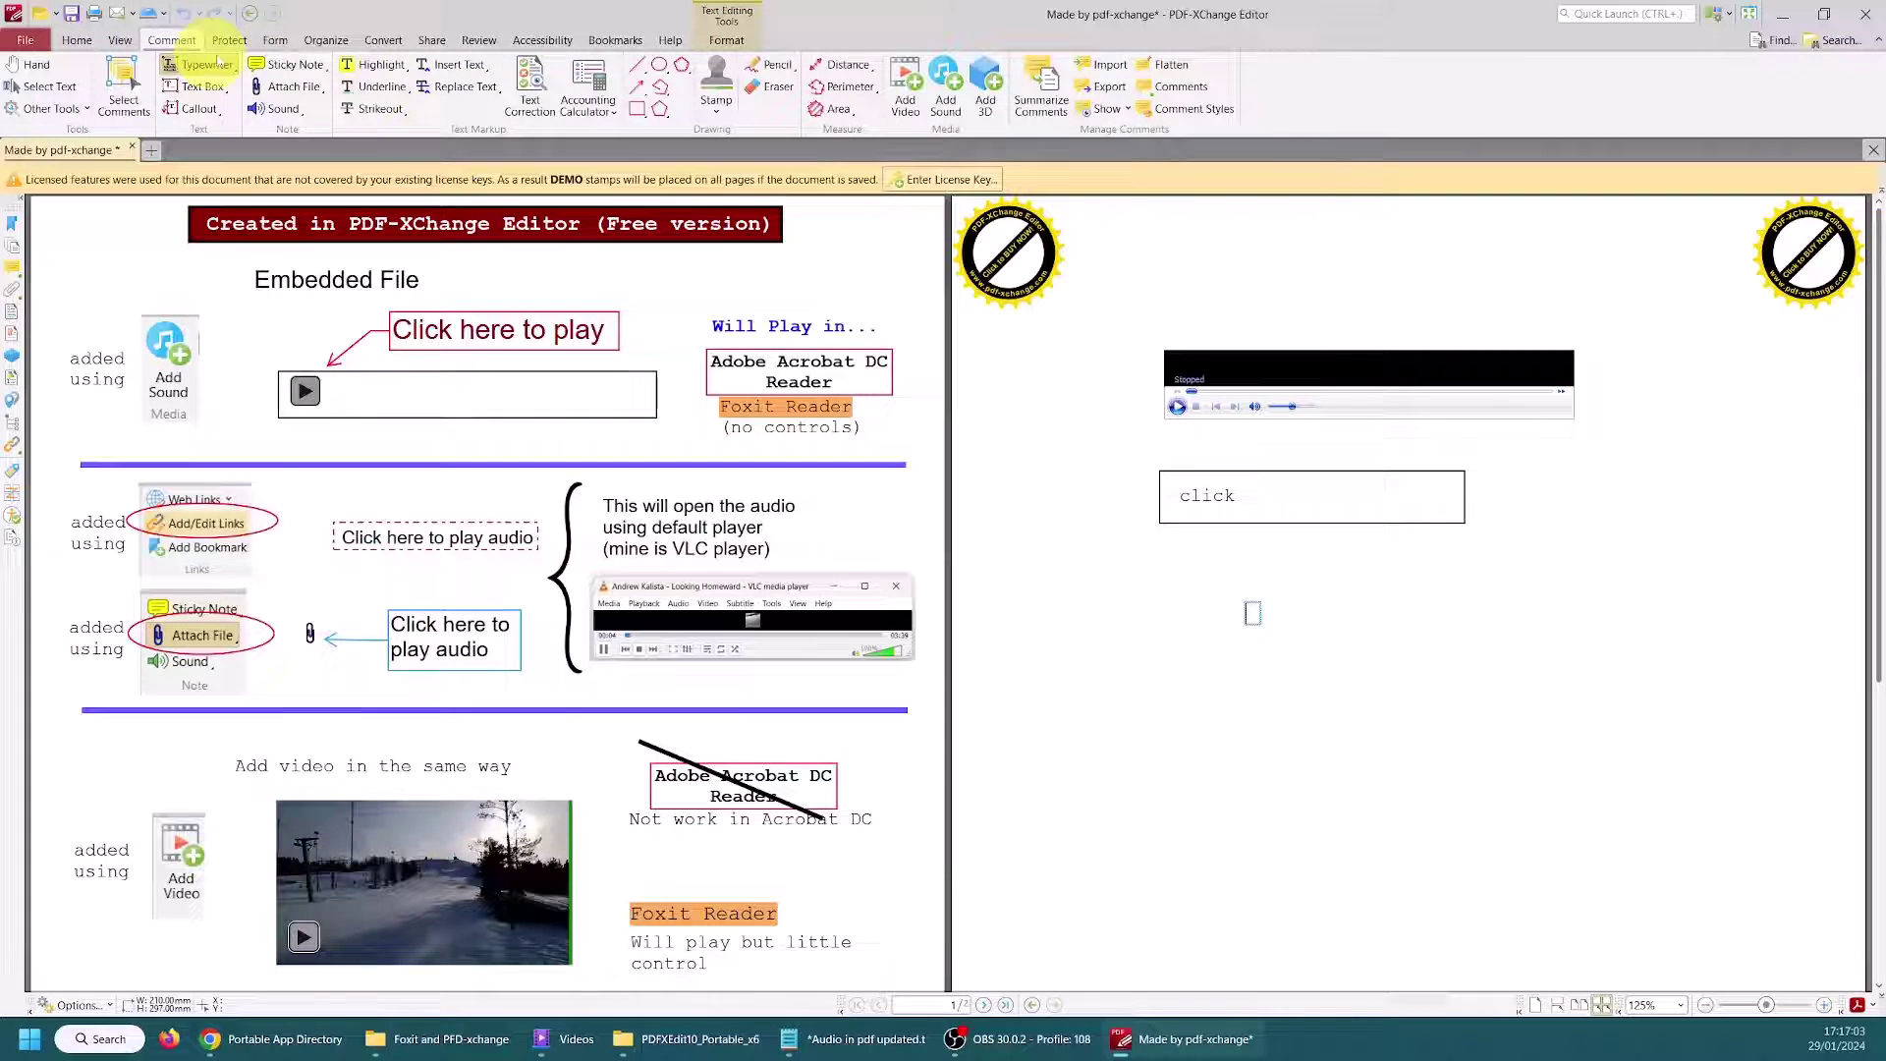
Step: Attach 03 - As I See You Walking By.mp3 as a paperclip below the click box
{"action": "left_click", "coordinate": [285, 91]}
{"action": "left_click", "coordinate": [1186, 591]}
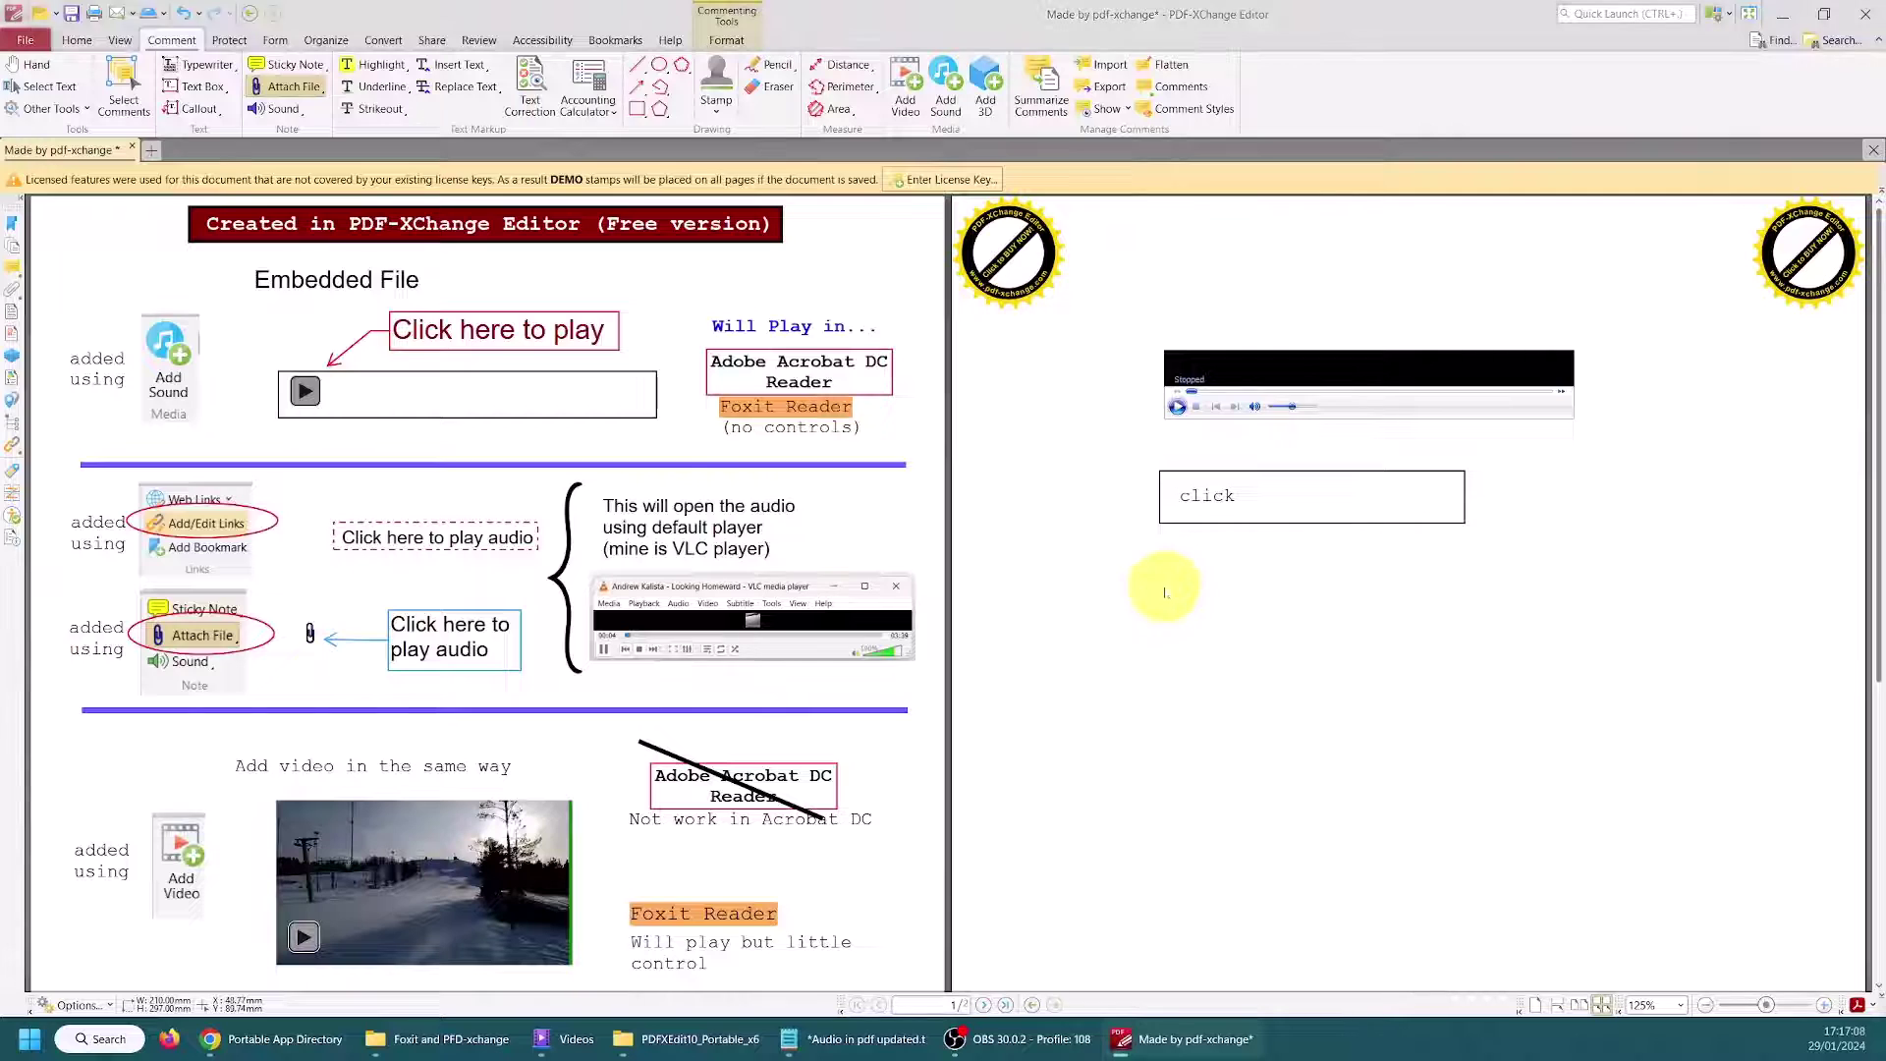
{"action": "double_click", "coordinate": [265, 208]}
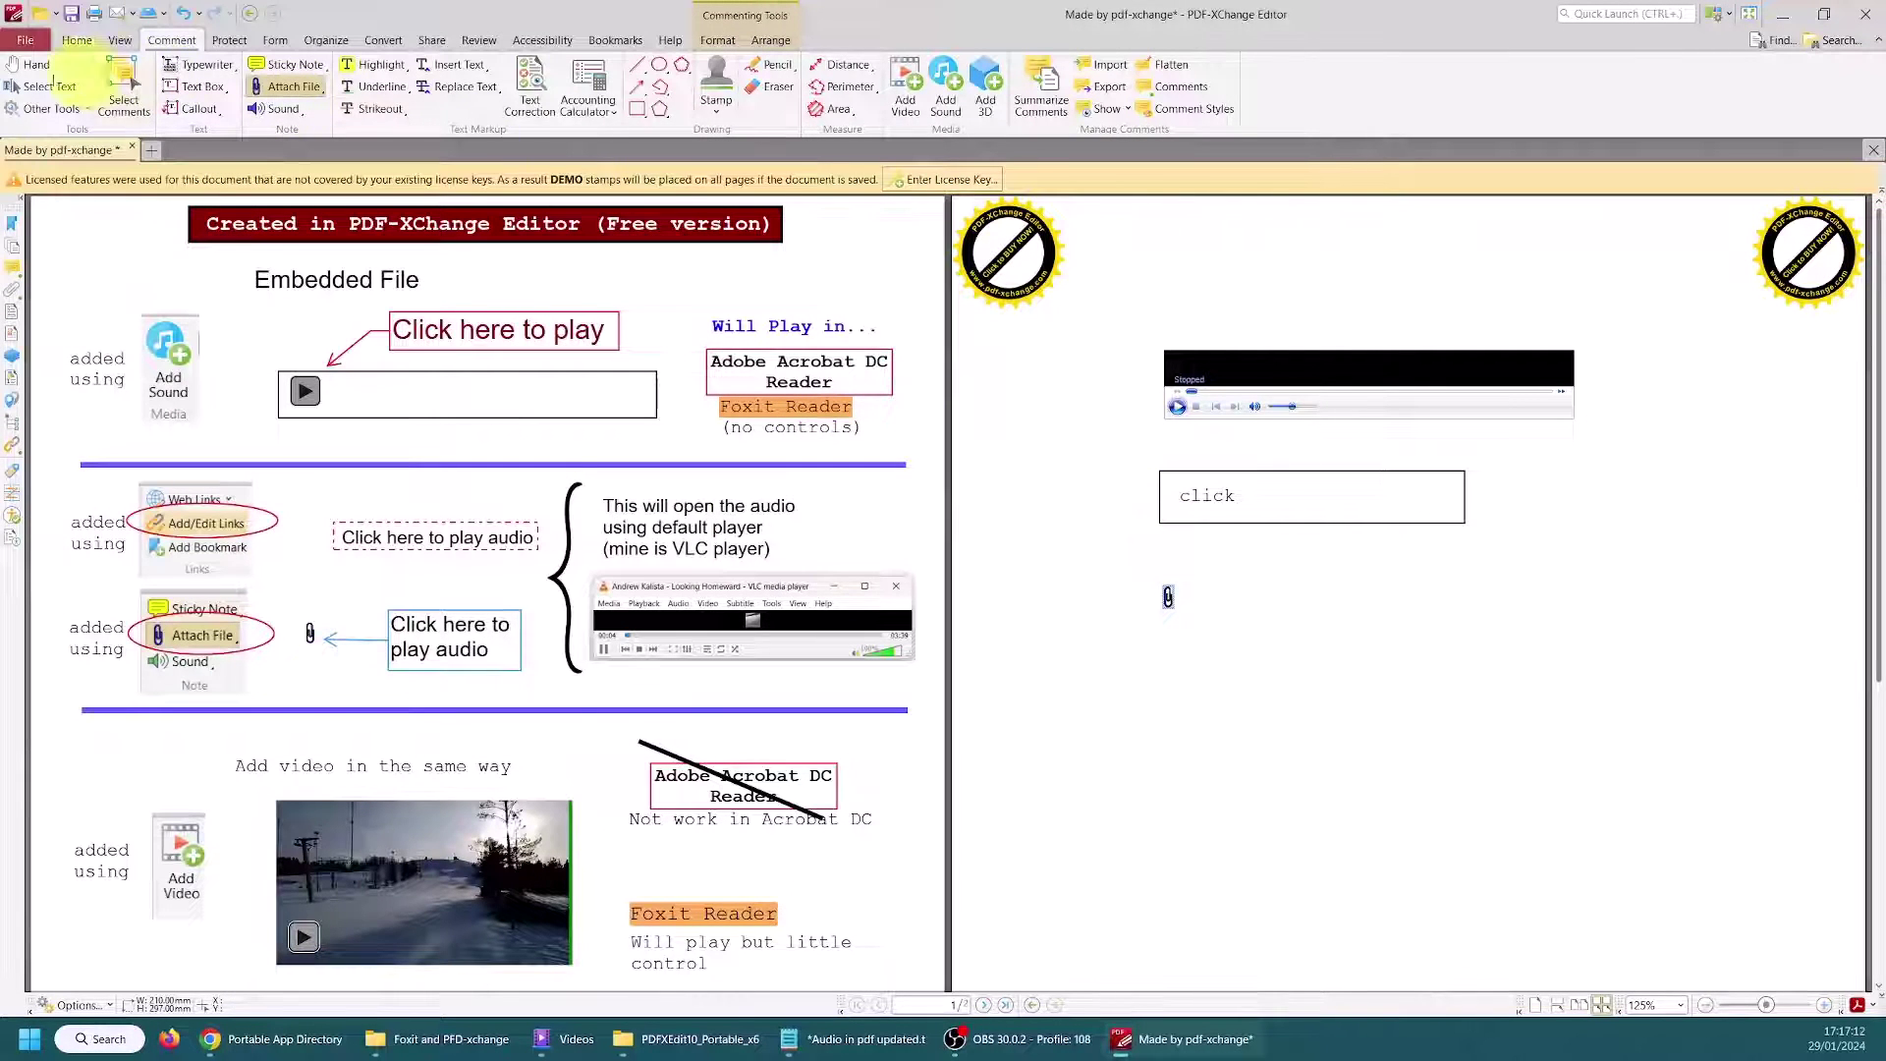
Step: Open the paperclip attachment with the Hand tool, allow it to play, then close the player
{"action": "left_click", "coordinate": [14, 65]}
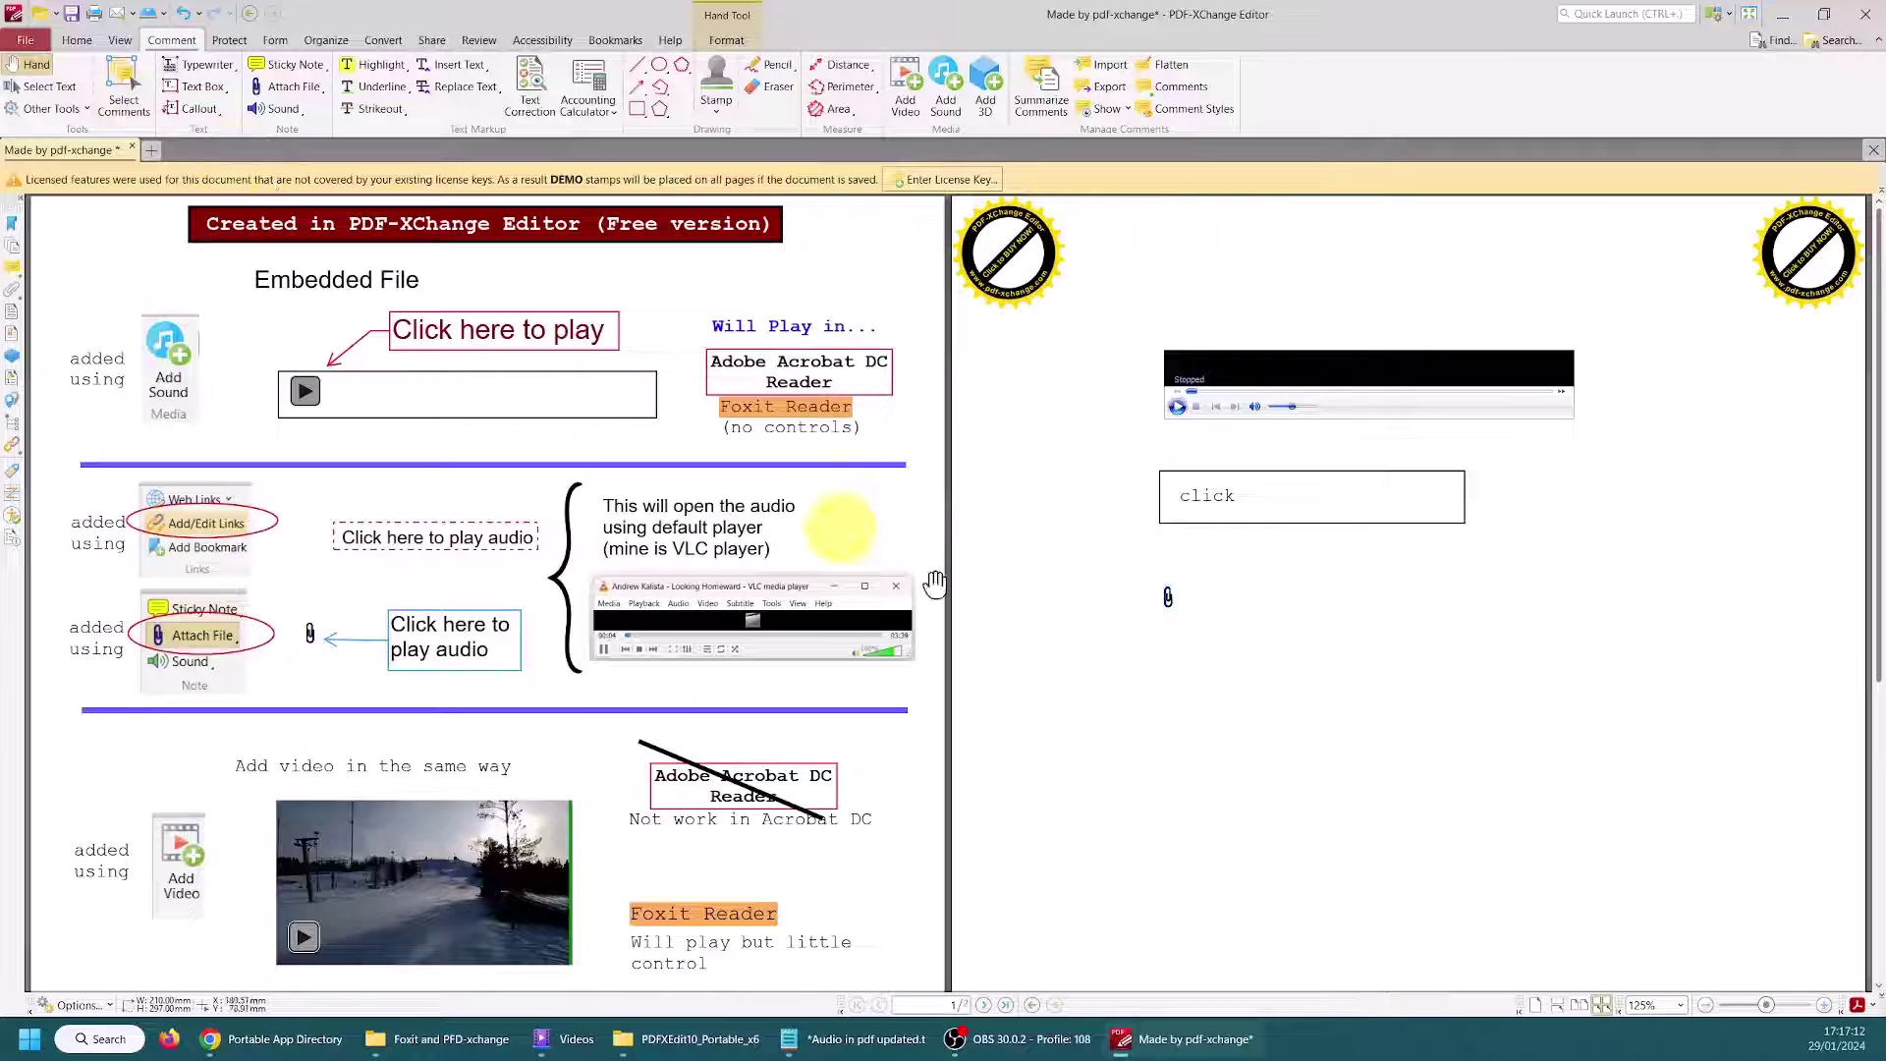
{"action": "double_click", "coordinate": [1168, 601]}
{"action": "left_click", "coordinate": [1049, 594]}
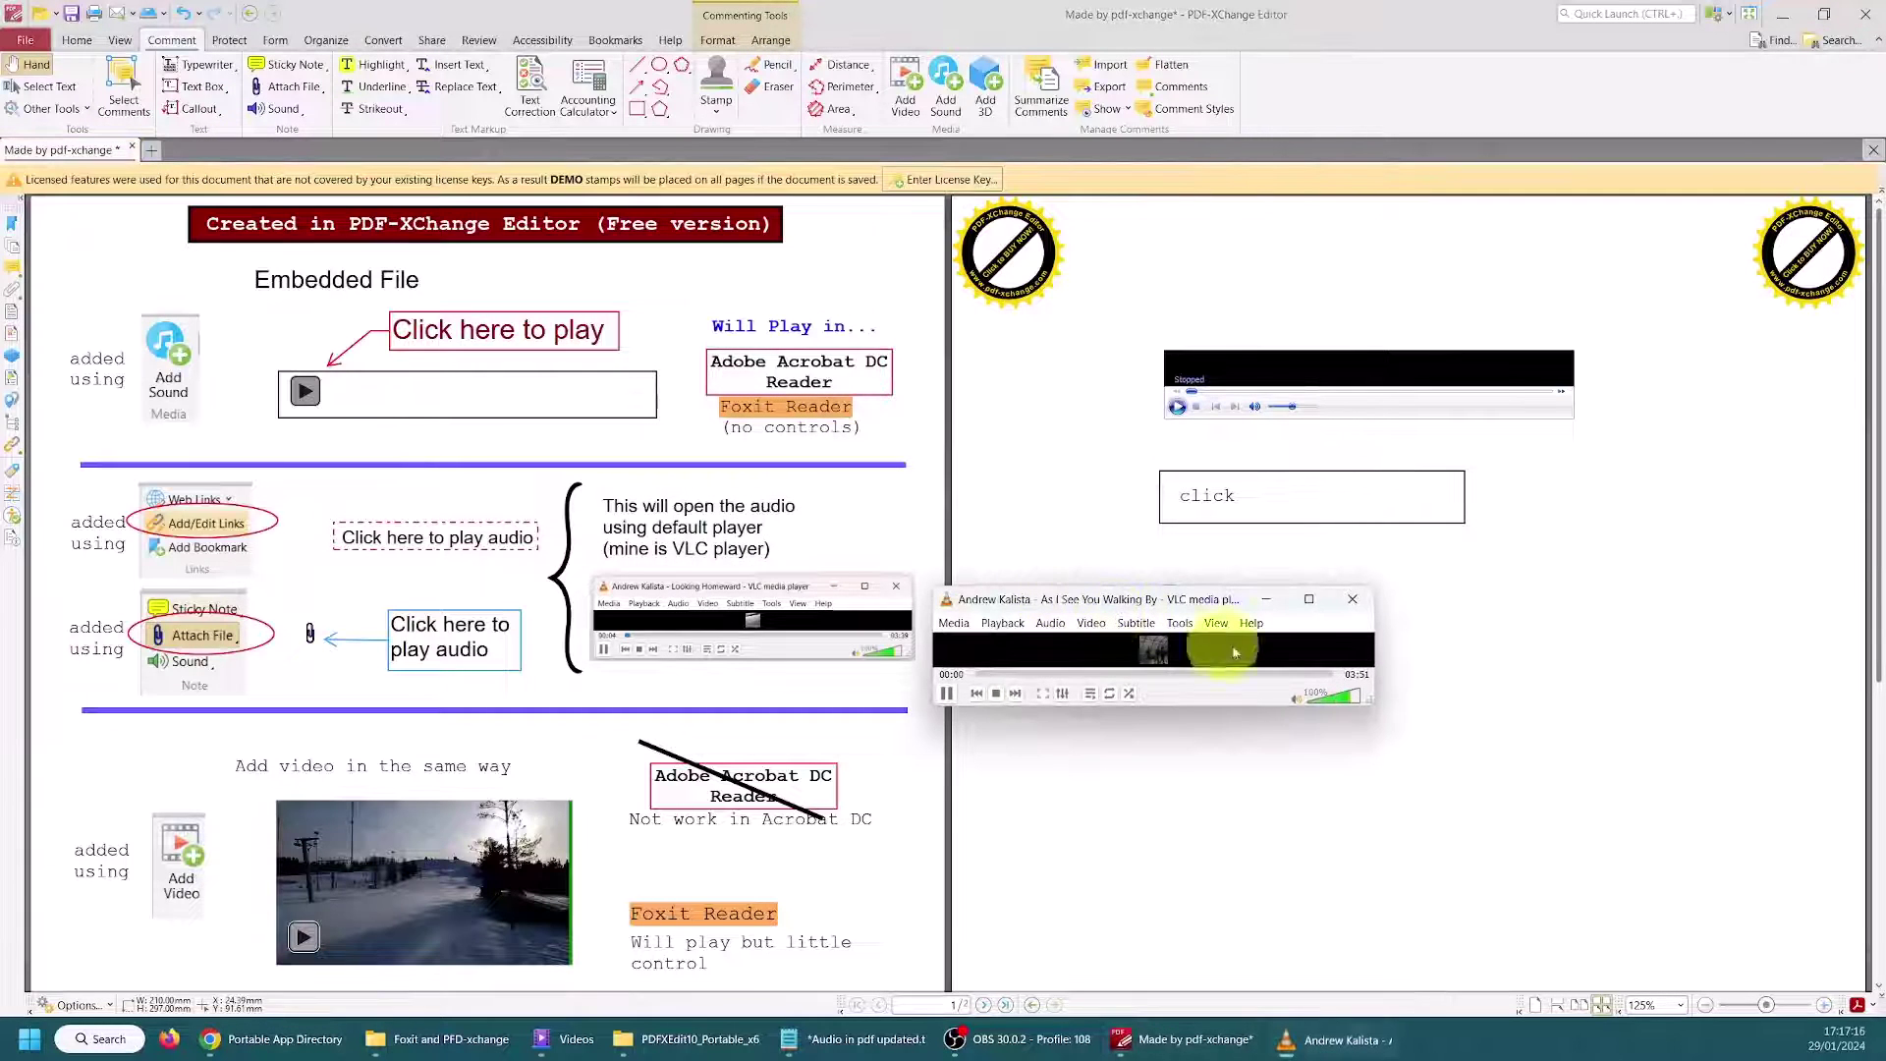
{"action": "left_click", "coordinate": [1353, 594]}
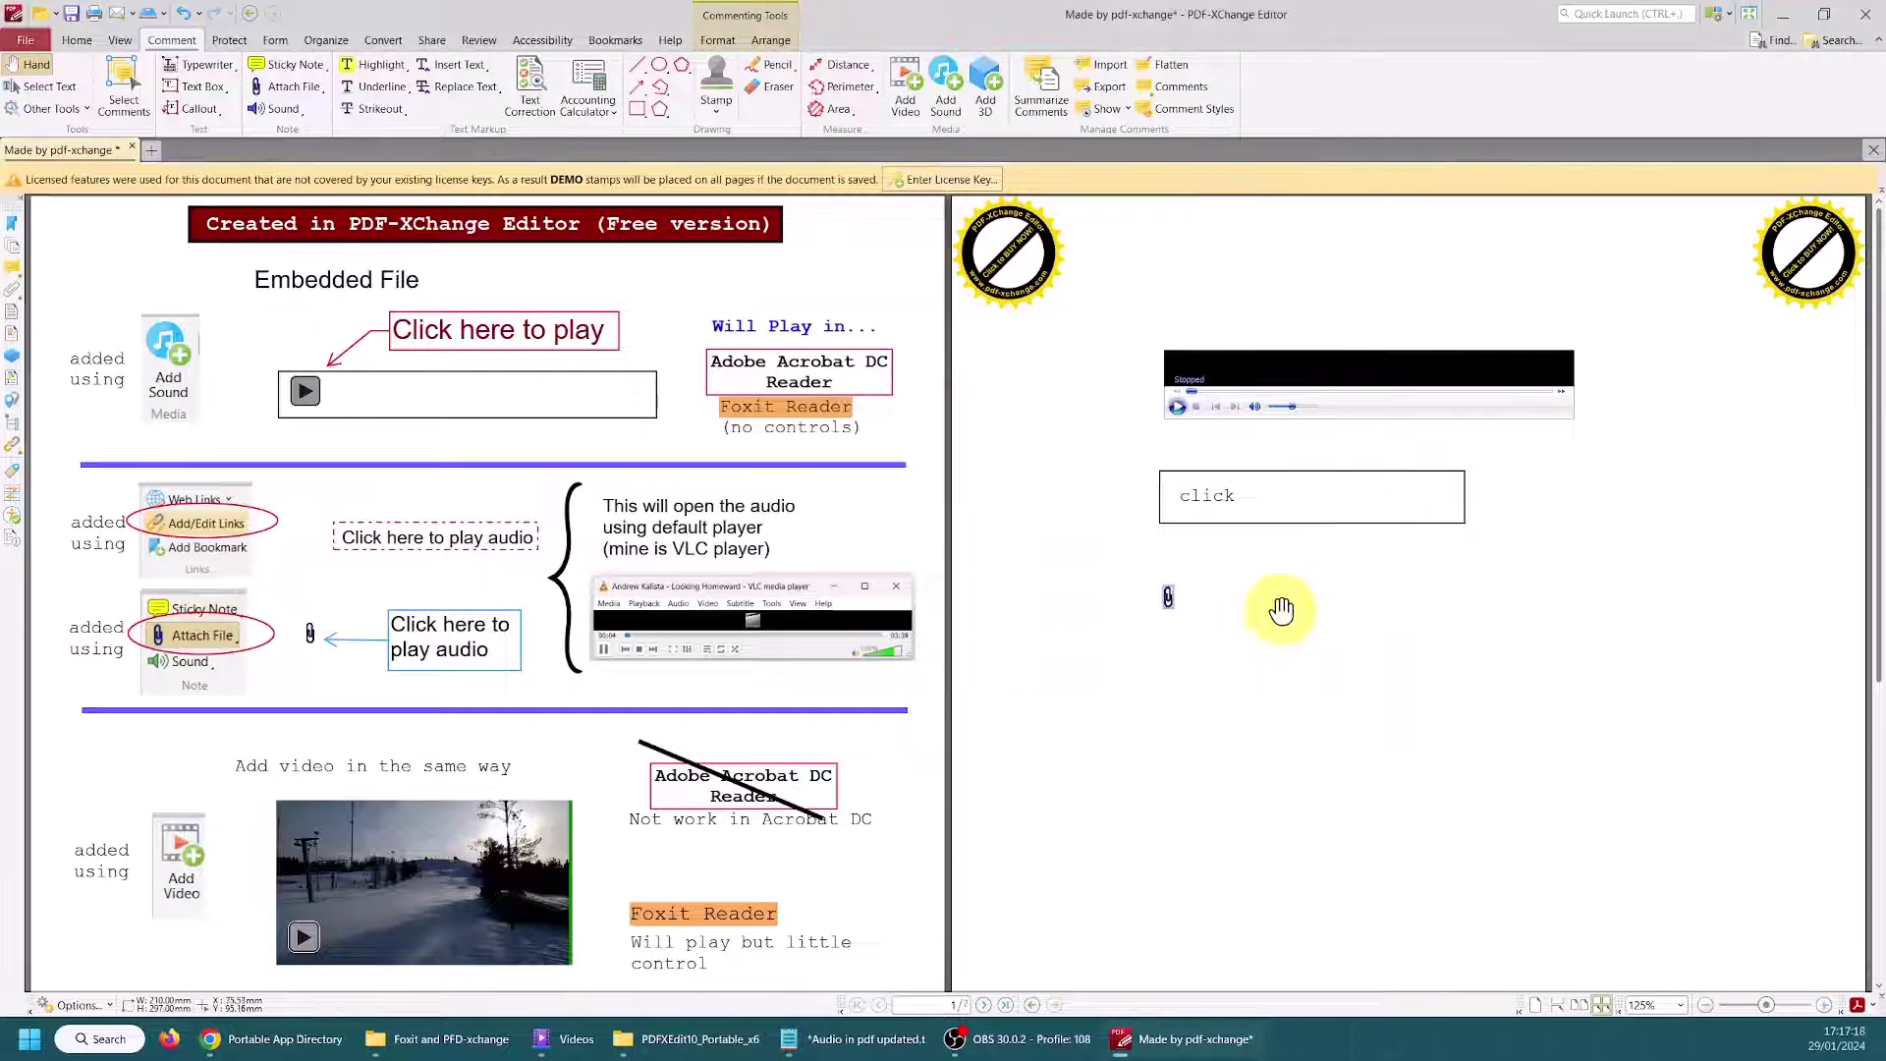
Step: Draw a video area below the paperclip attachment with the Add Video tool
{"action": "scroll", "coordinate": [1223, 702], "scroll_direction": "down", "scroll_amount": 1}
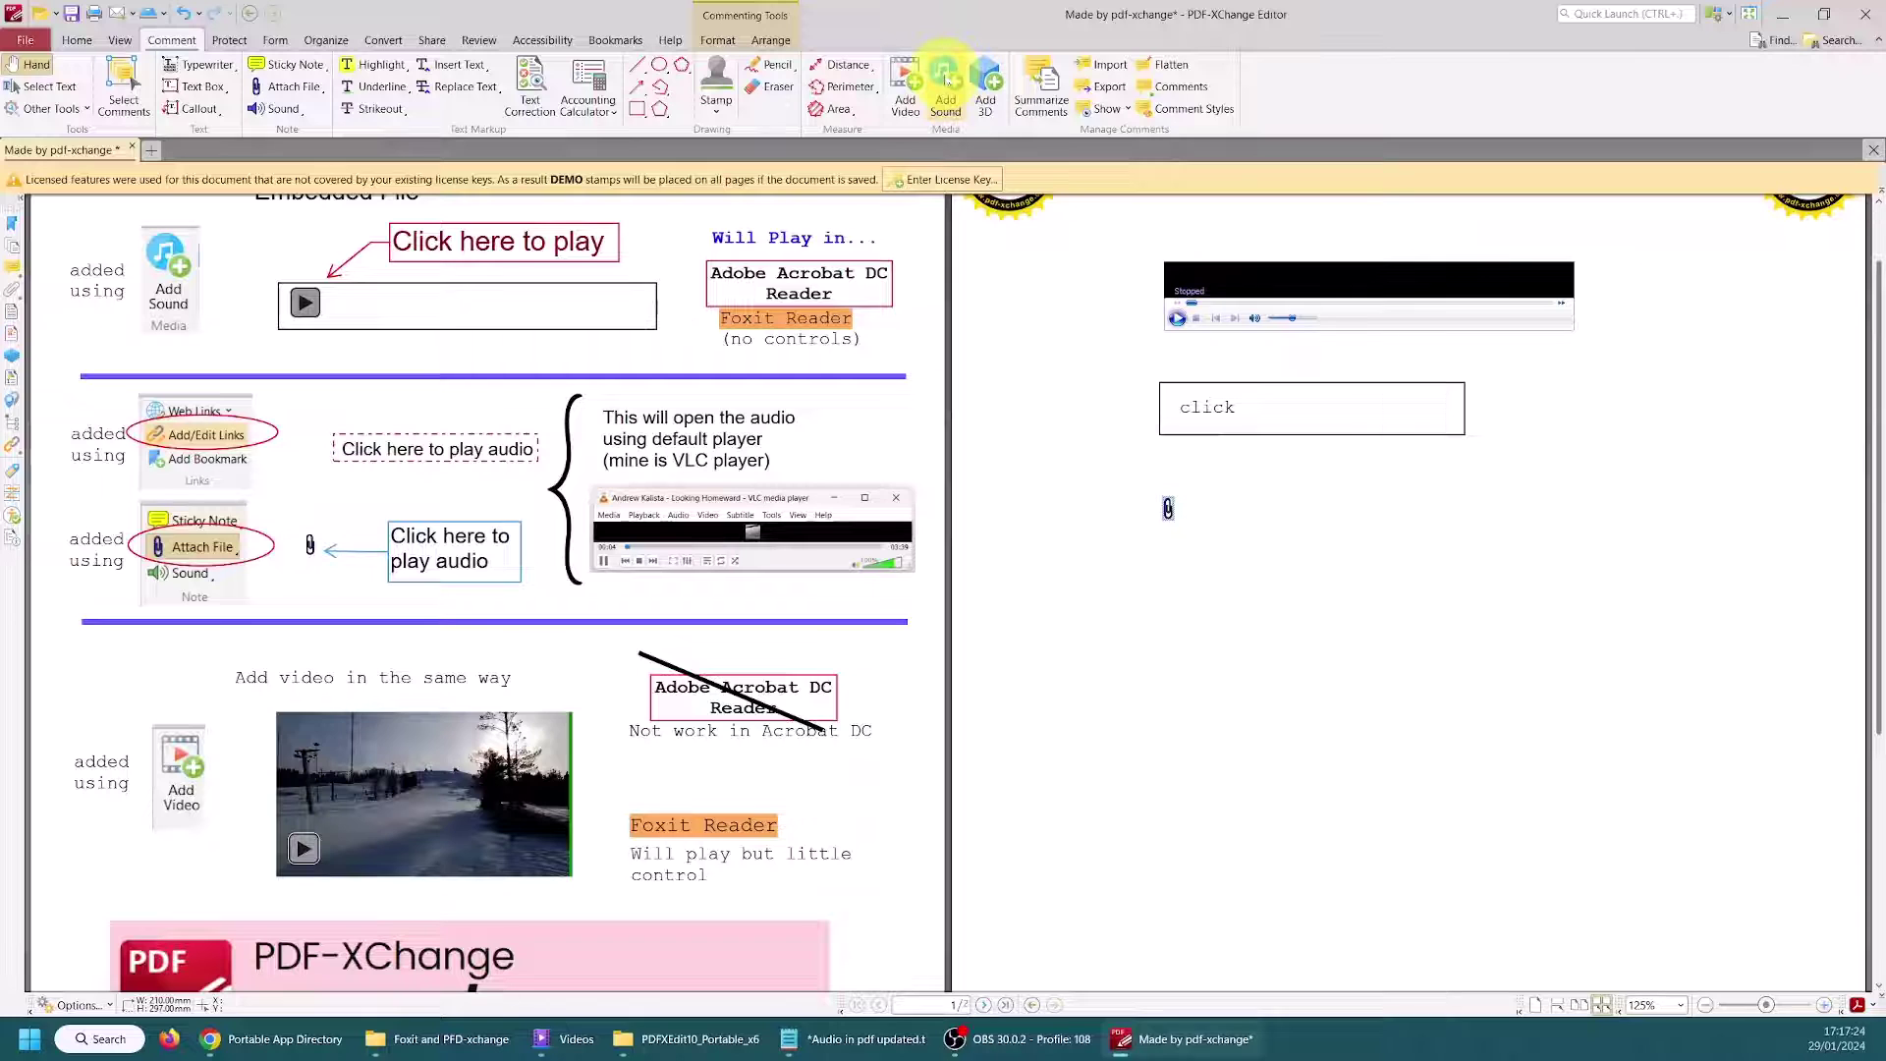
{"action": "left_click", "coordinate": [904, 87]}
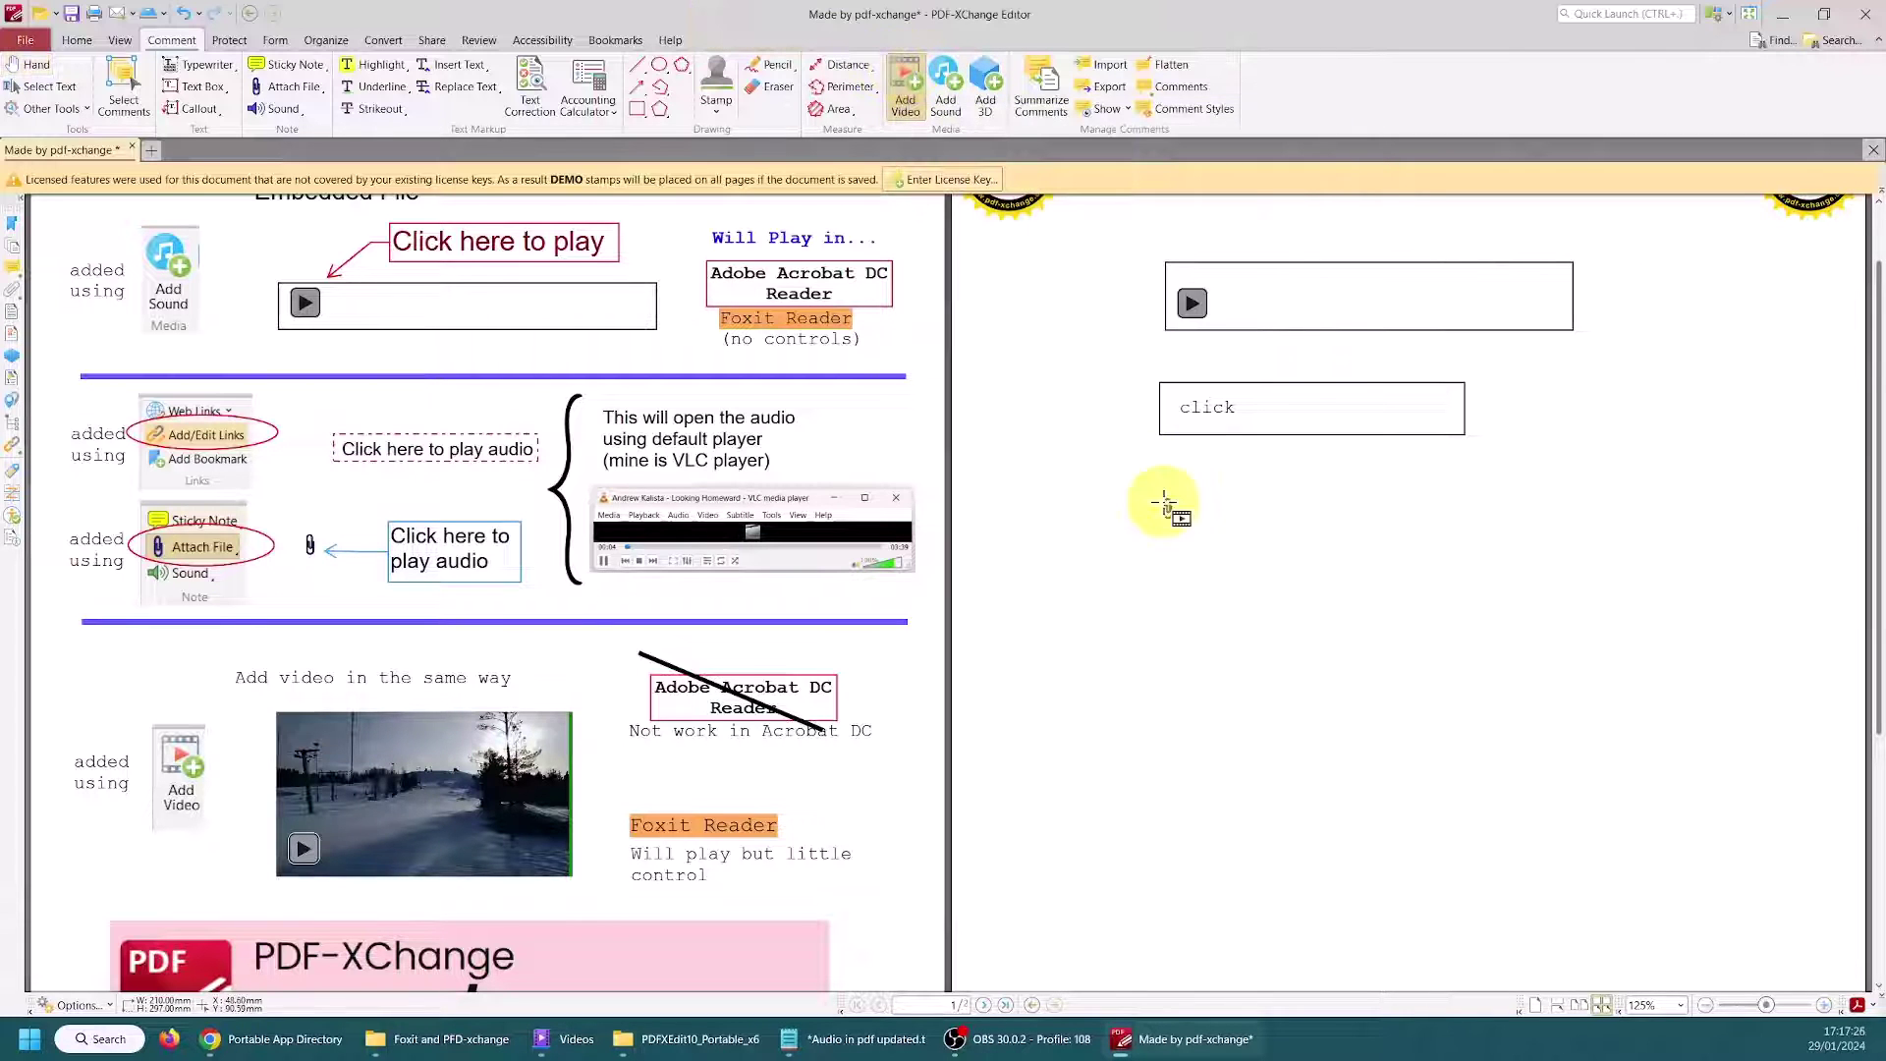
{"action": "left_click_drag", "start_coordinate": [1171, 615], "coordinate": [1553, 794]}
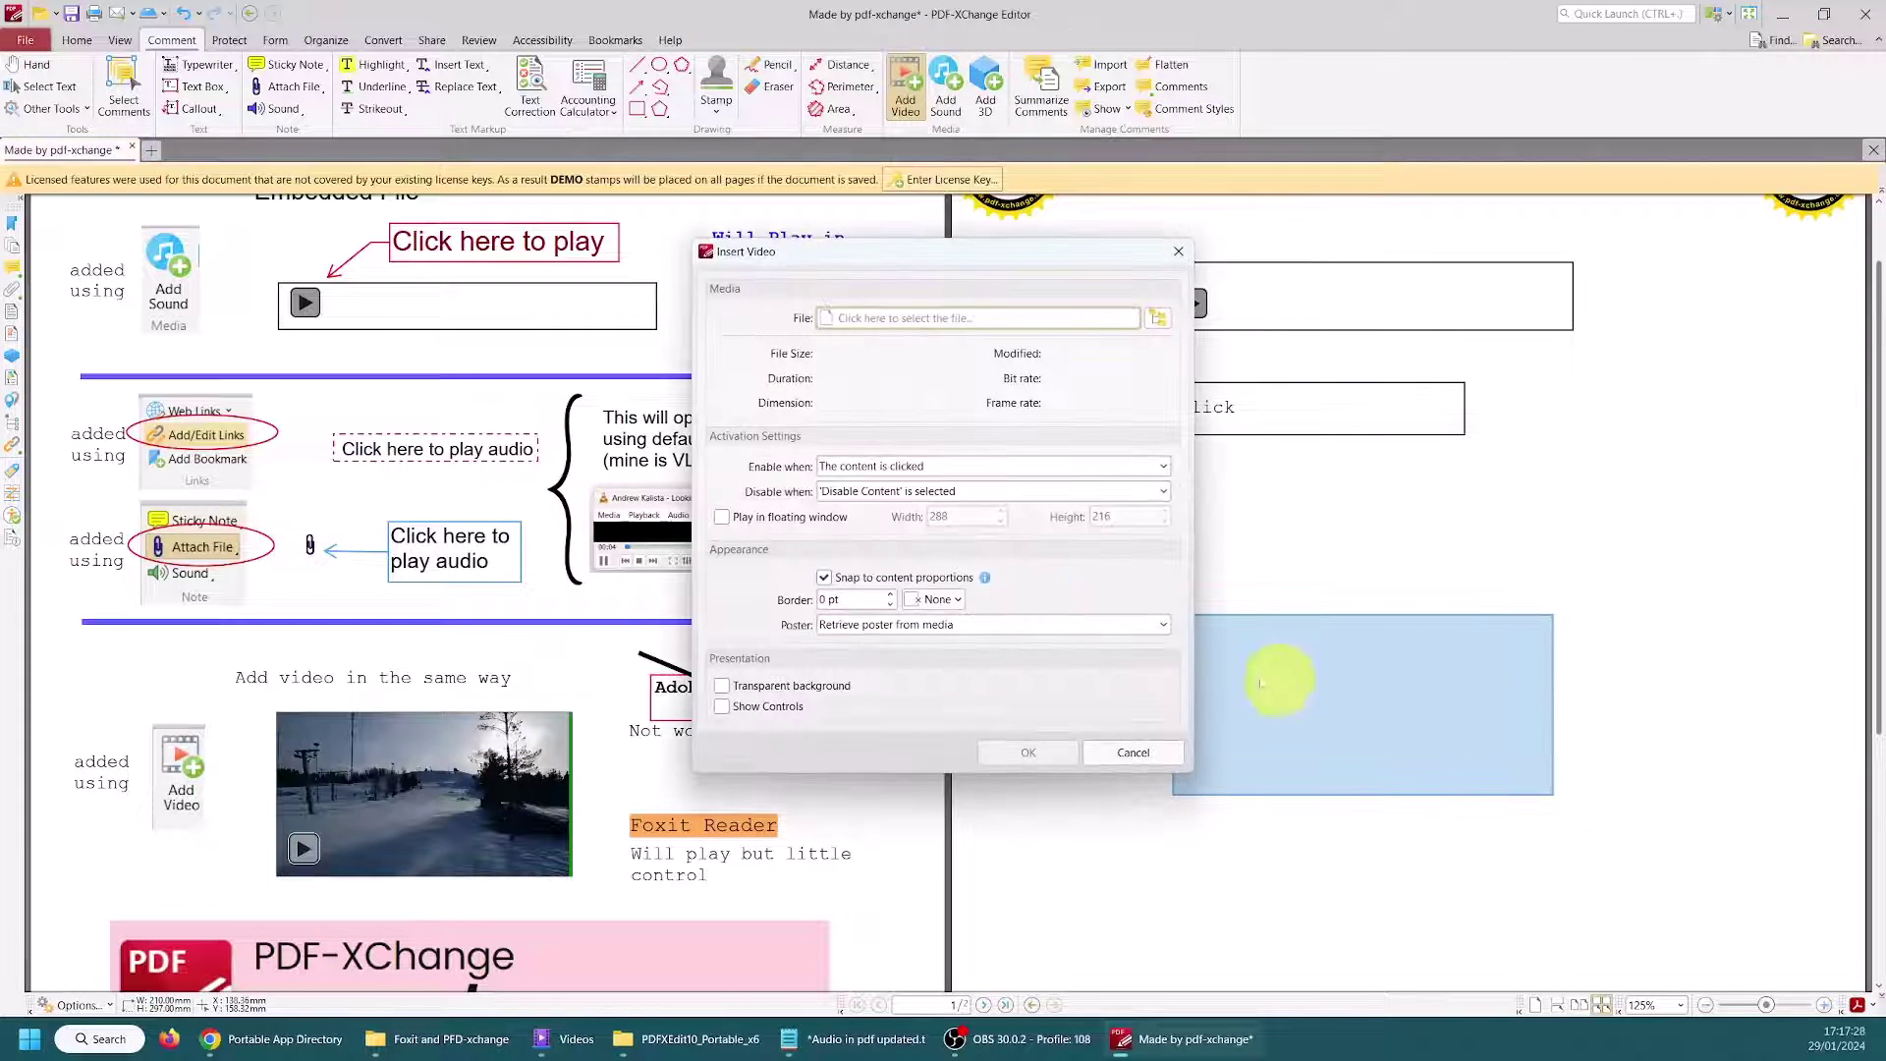
Step: Insert WP_20130310_006.mp4 as the video in the Insert Video dialog
{"action": "left_click", "coordinate": [1154, 317]}
{"action": "left_click", "coordinate": [900, 439]}
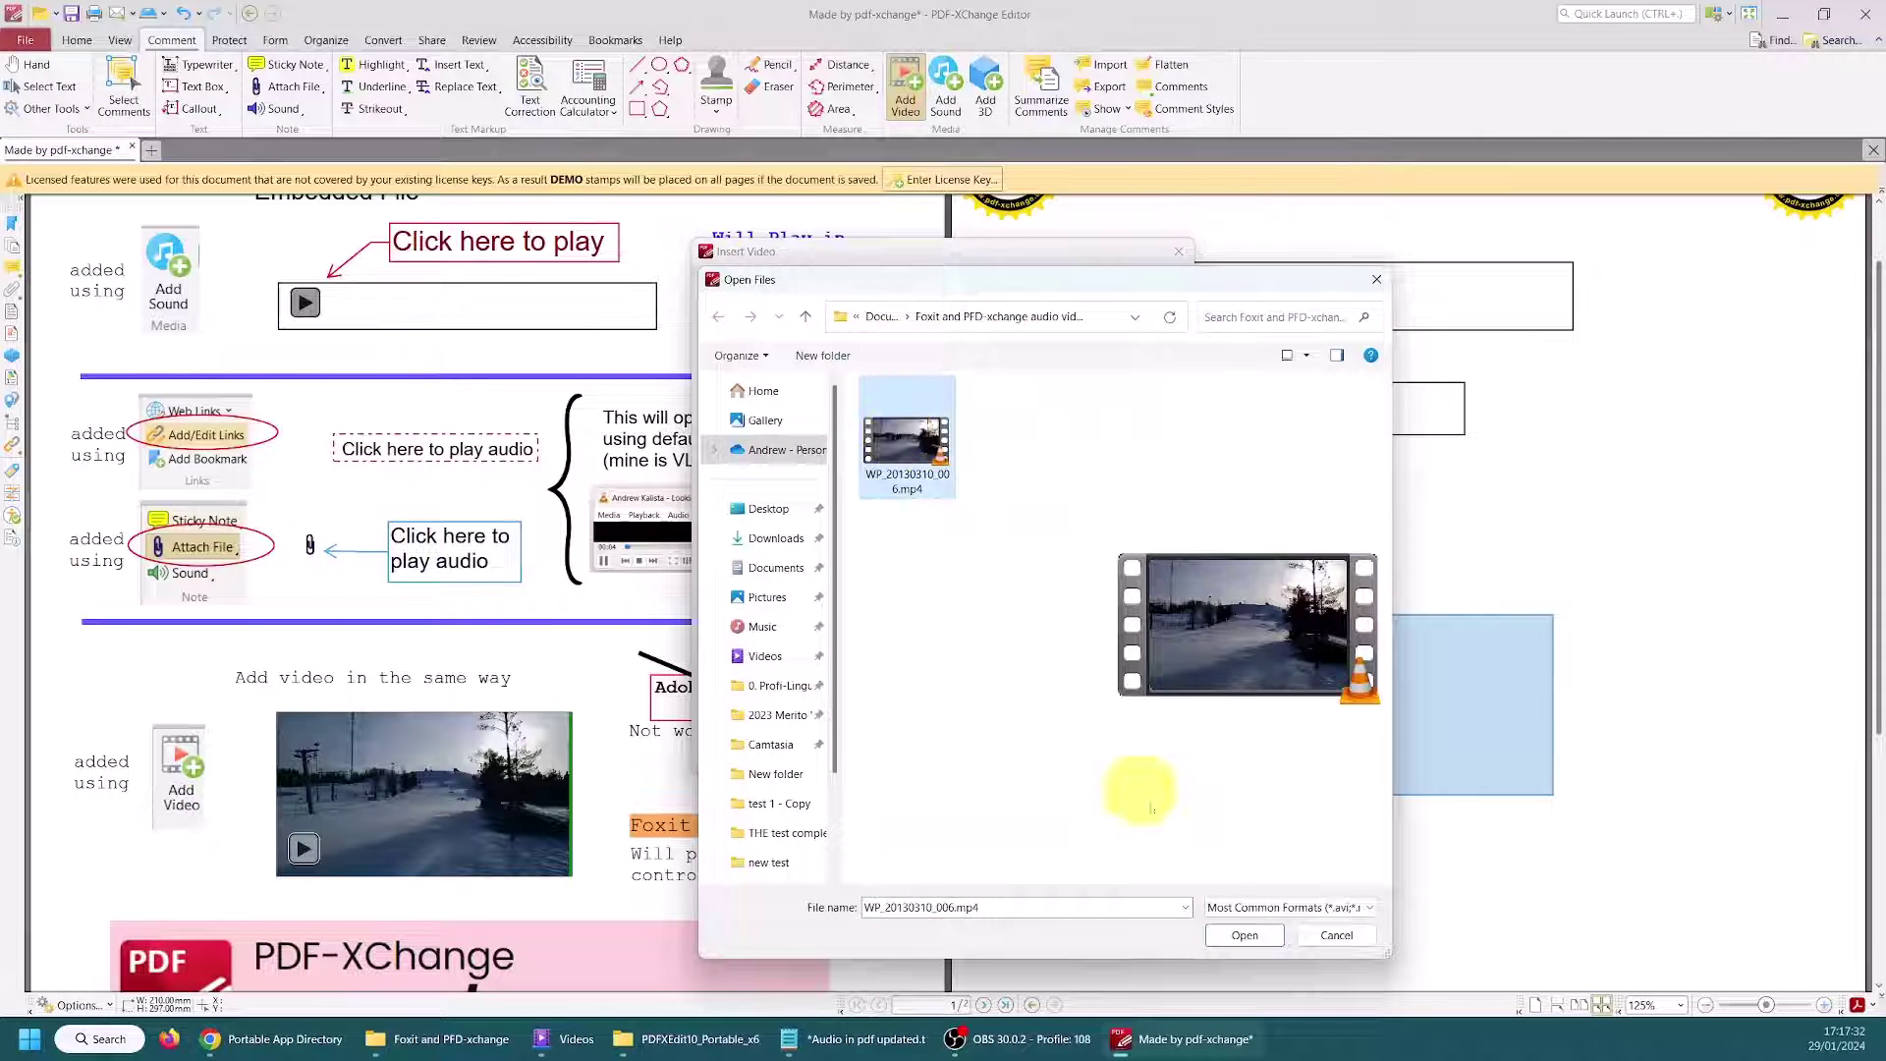
{"action": "left_click", "coordinate": [1244, 934]}
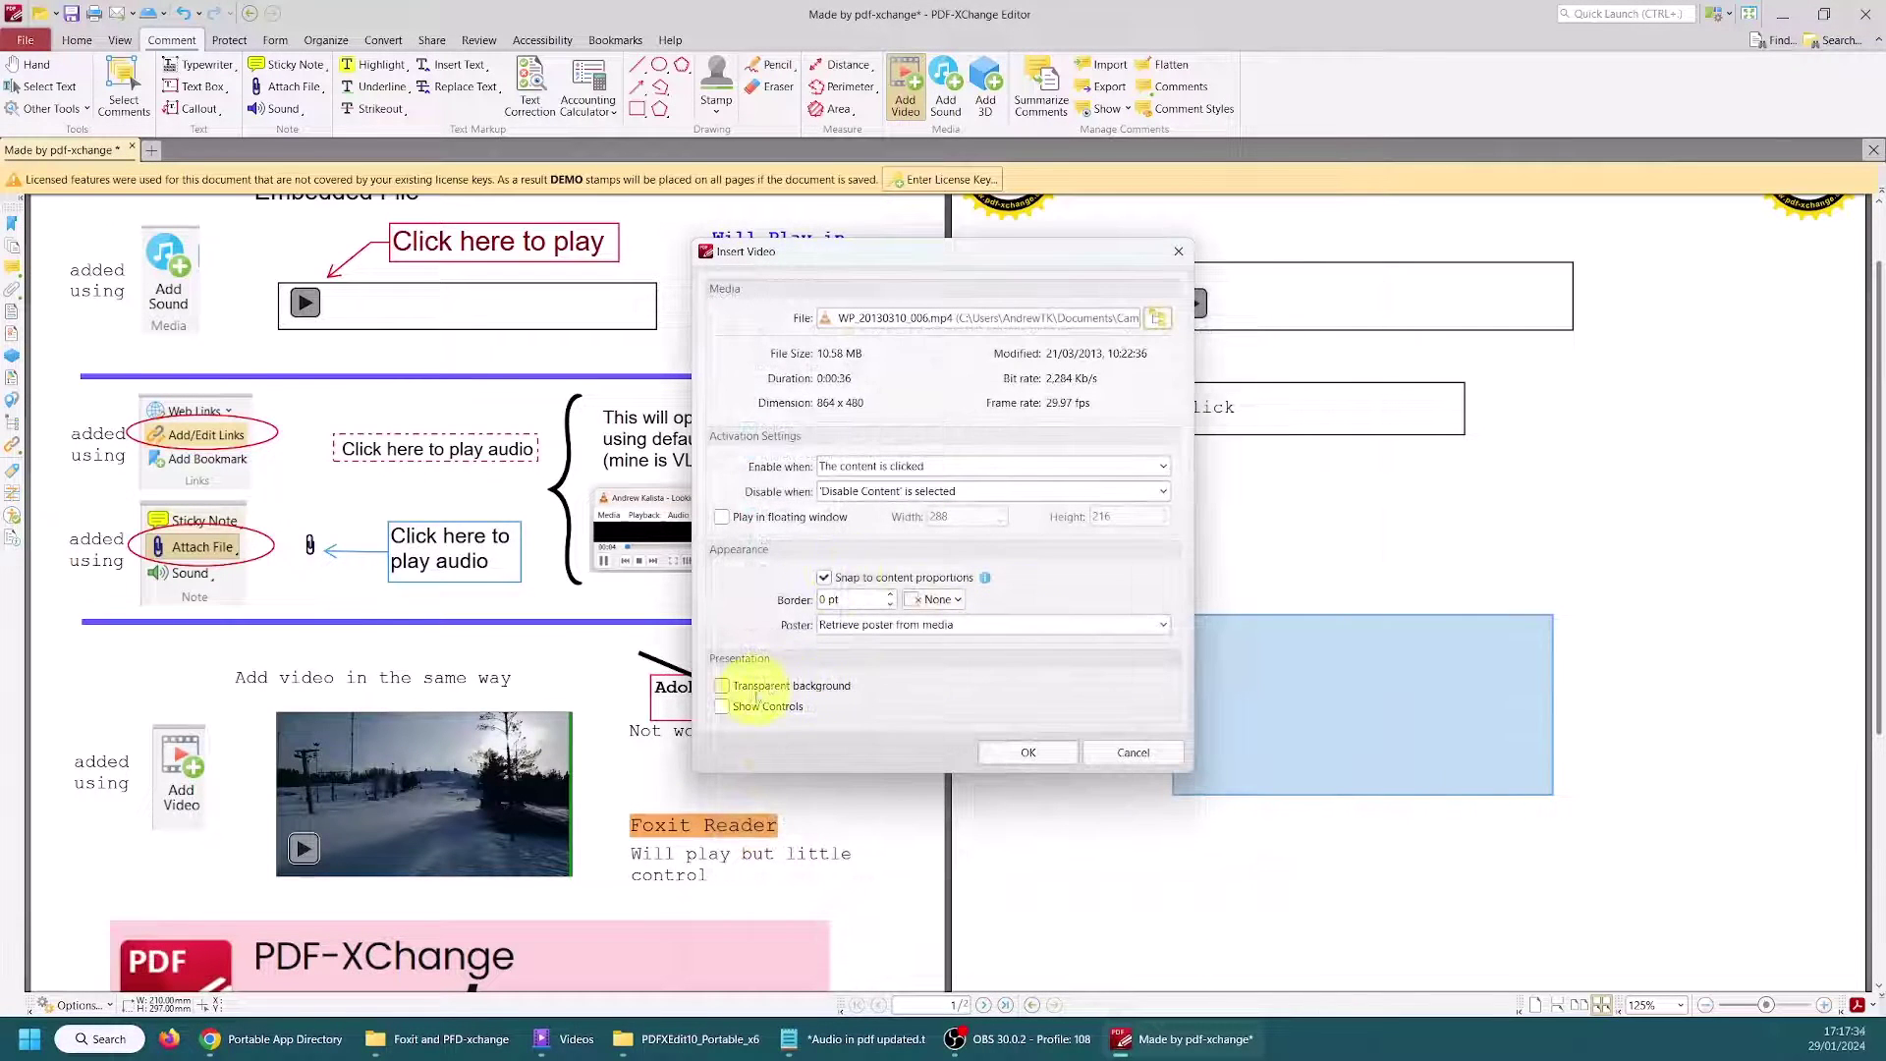
{"action": "left_click", "coordinate": [1027, 752]}
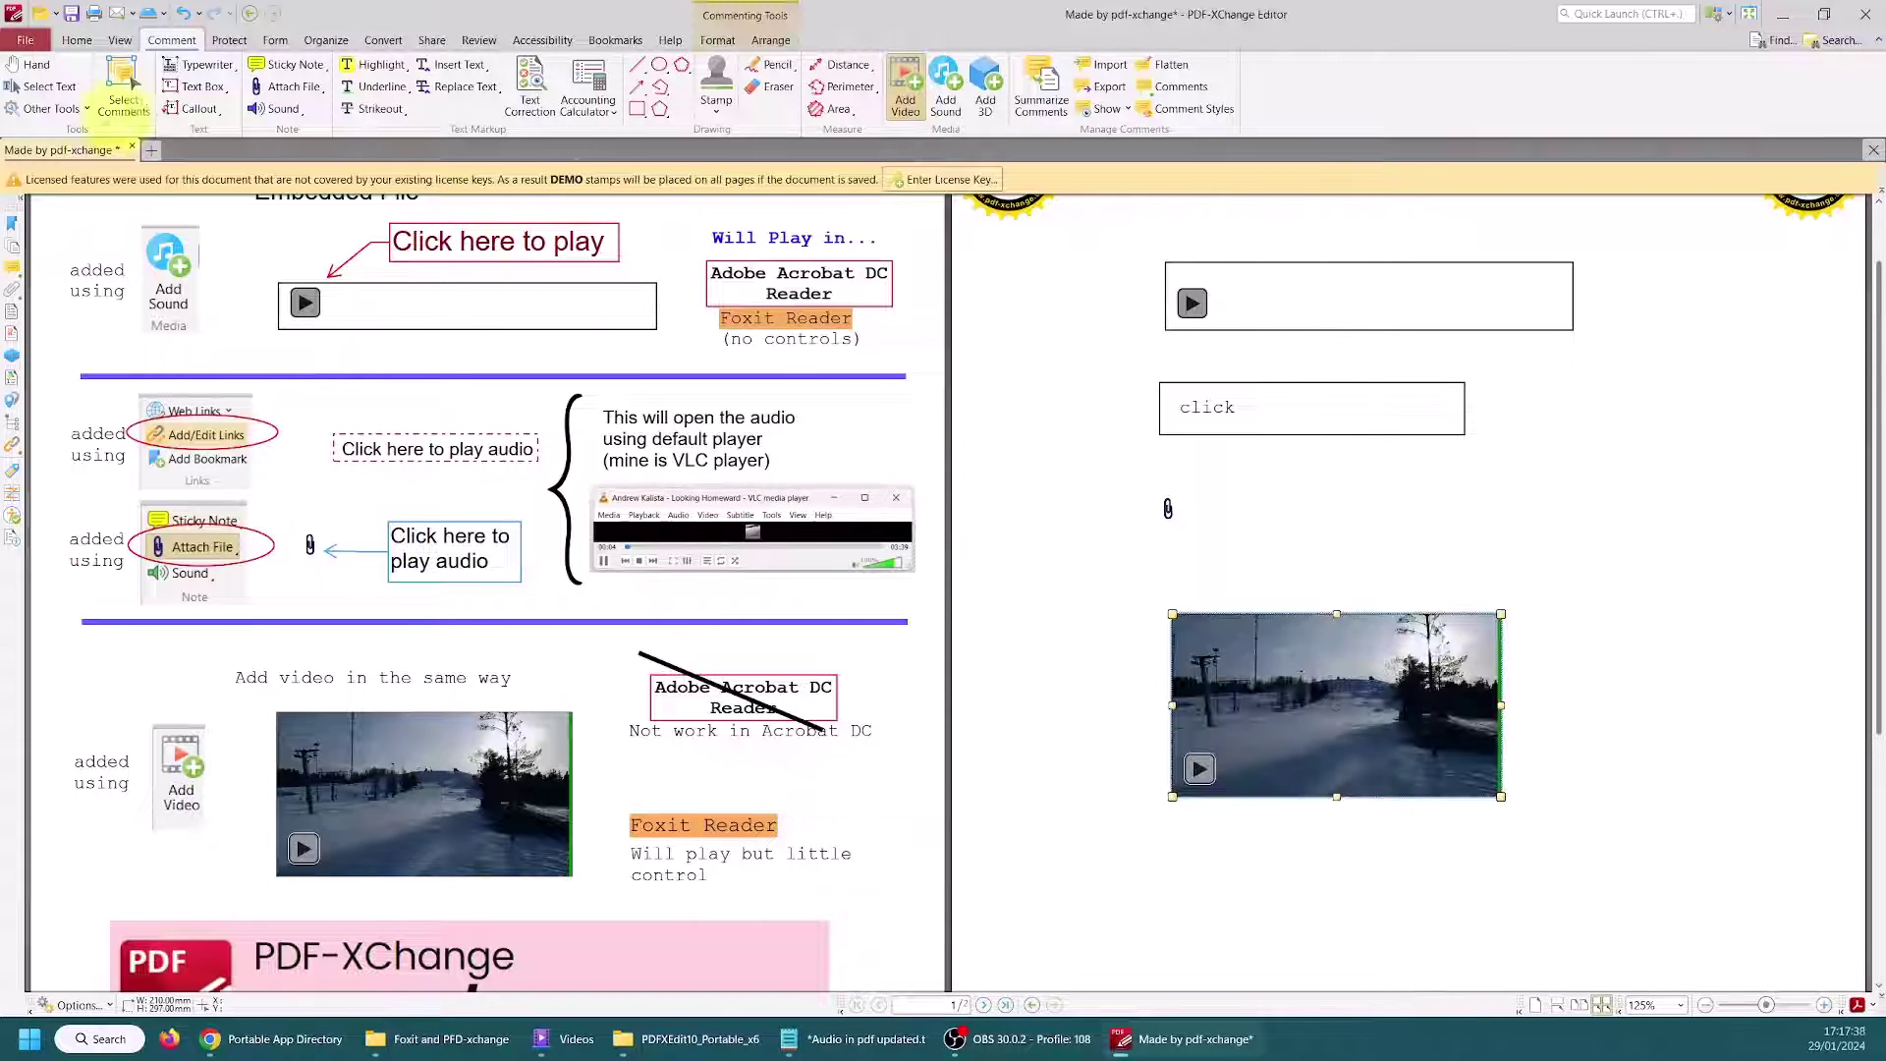
Step: Play and stop the embedded video, then hide and re-show its control bar
{"action": "left_click", "coordinate": [37, 67]}
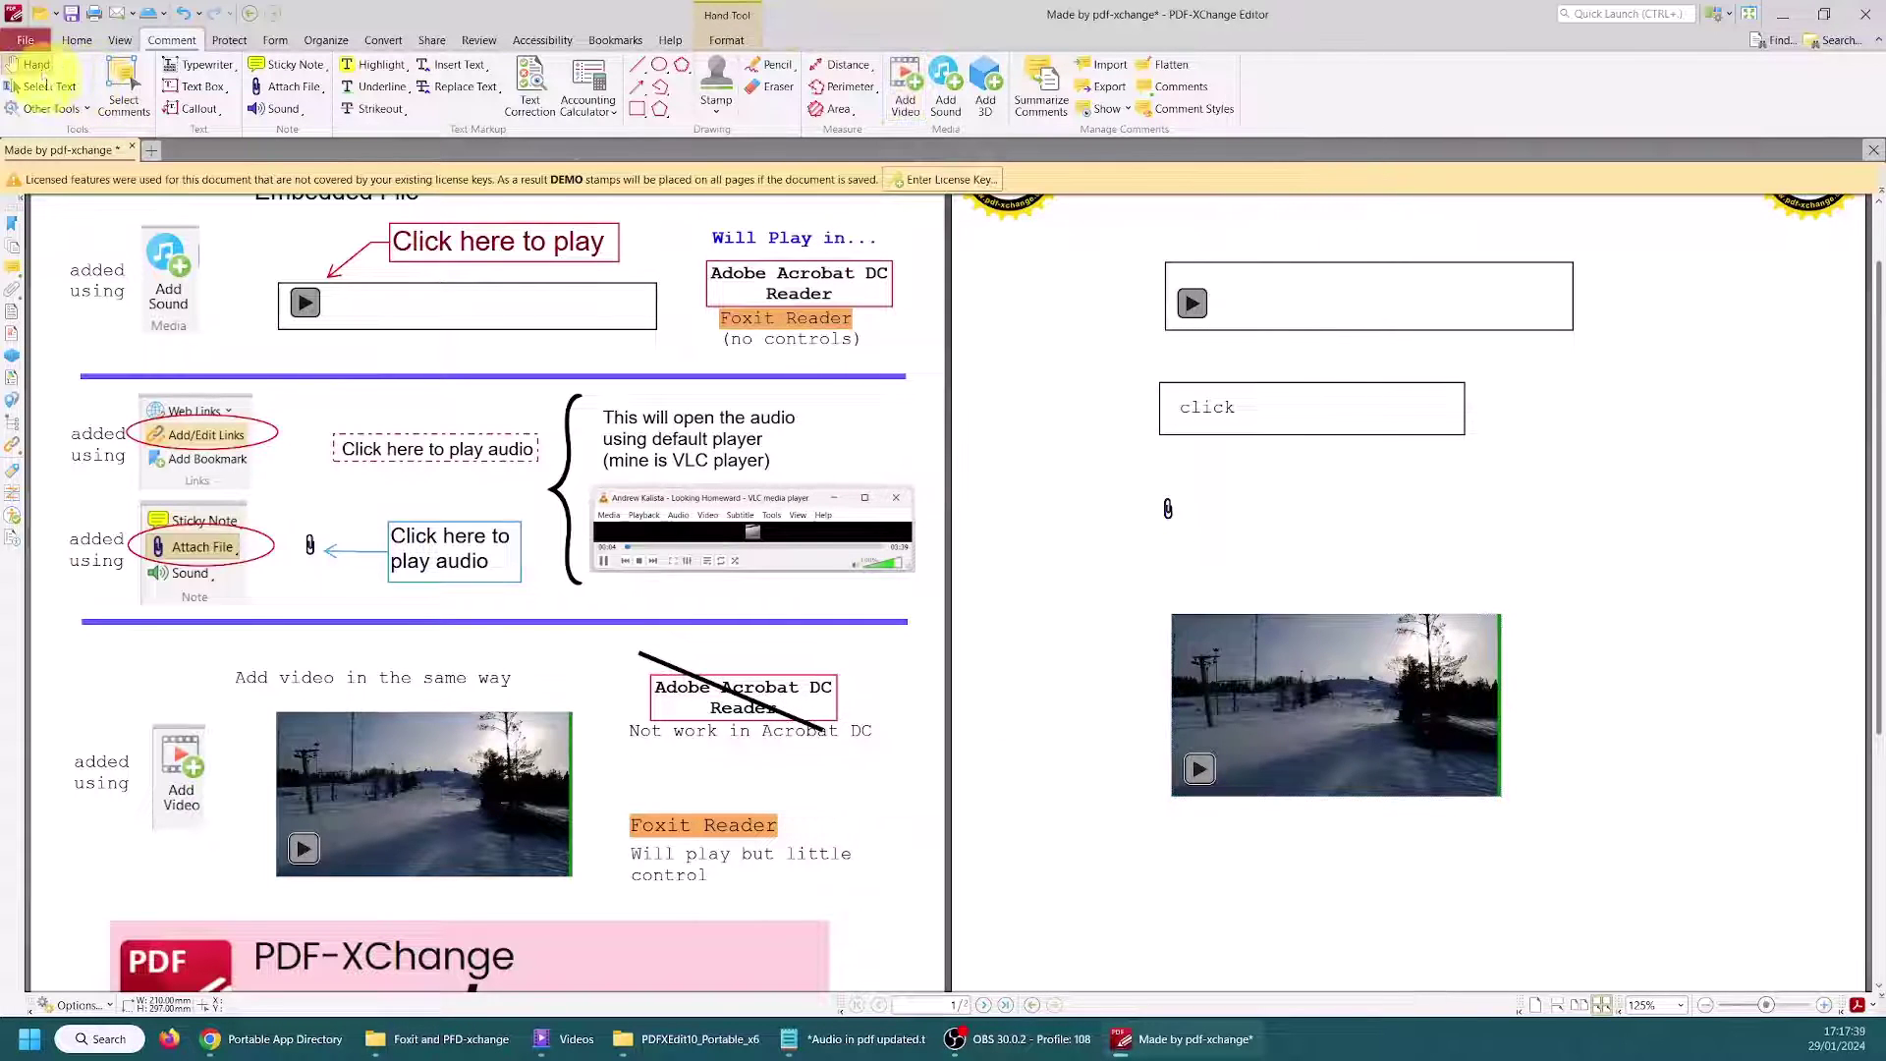
{"action": "left_click", "coordinate": [1199, 768]}
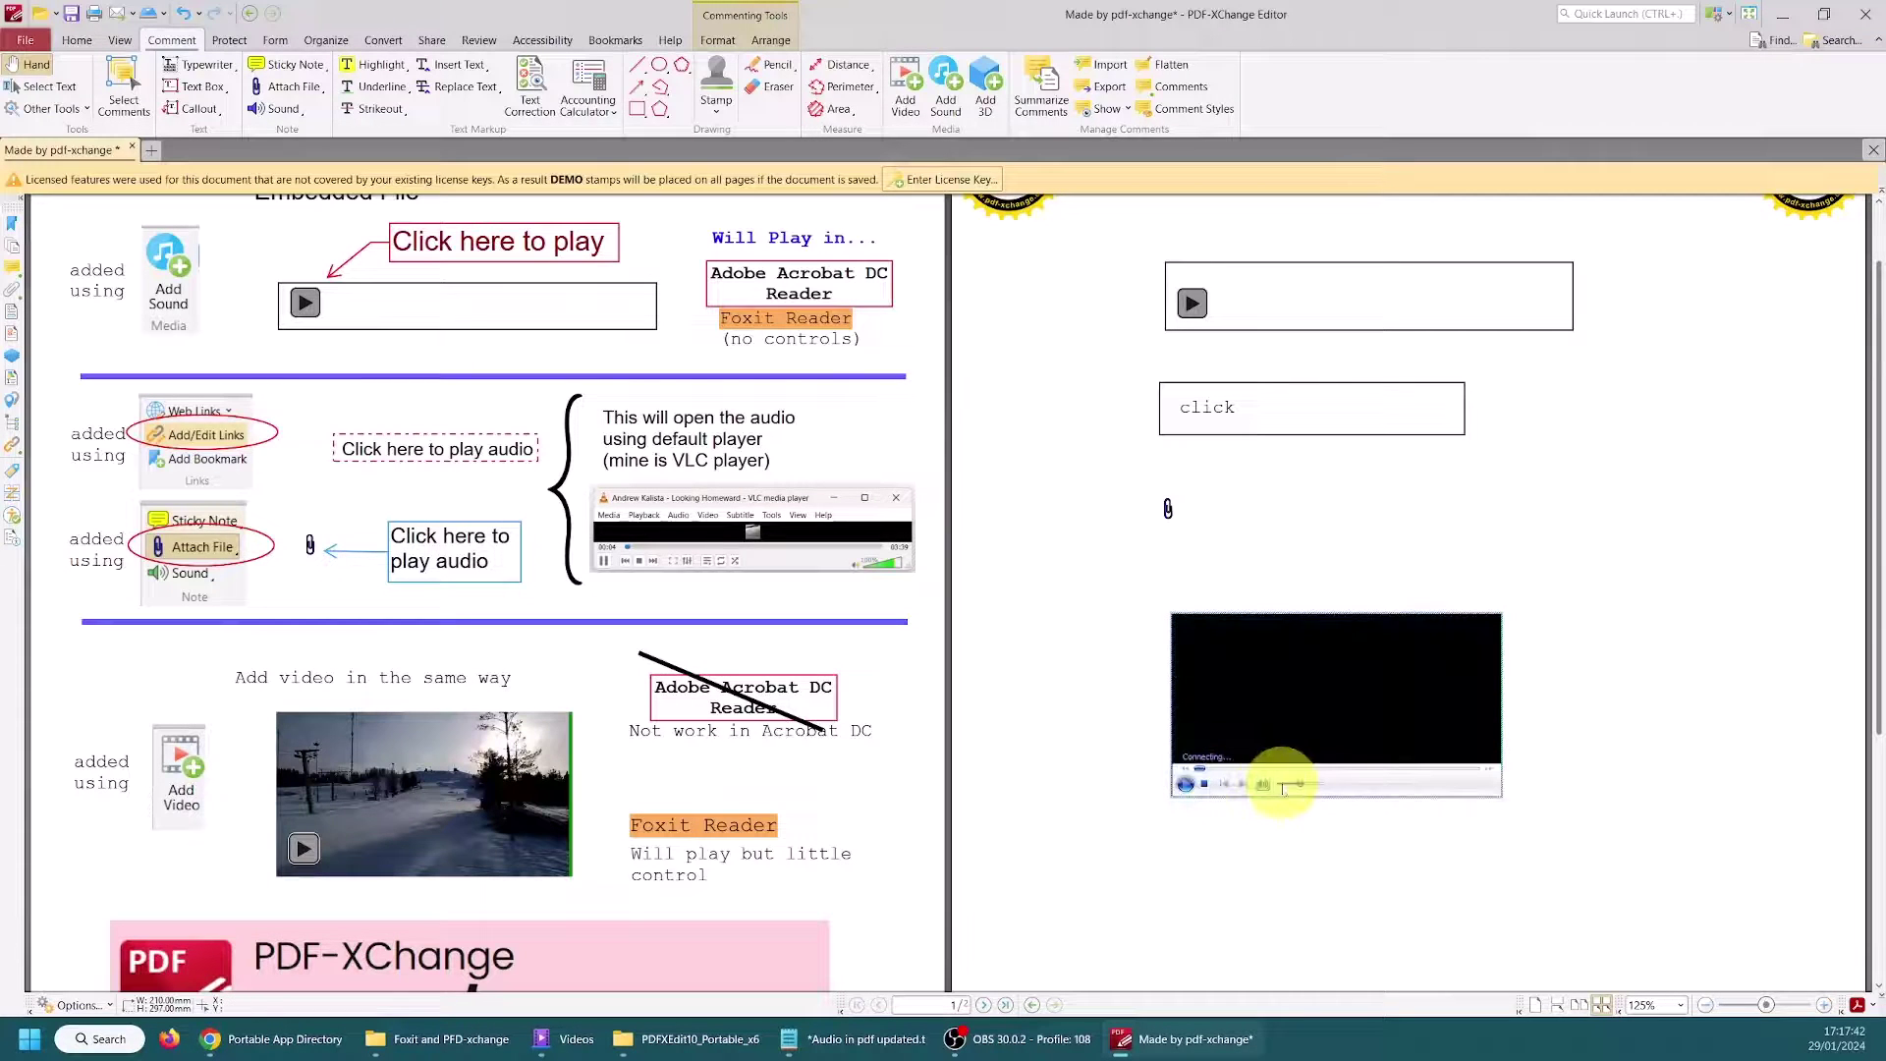
{"action": "left_click", "coordinate": [1205, 786]}
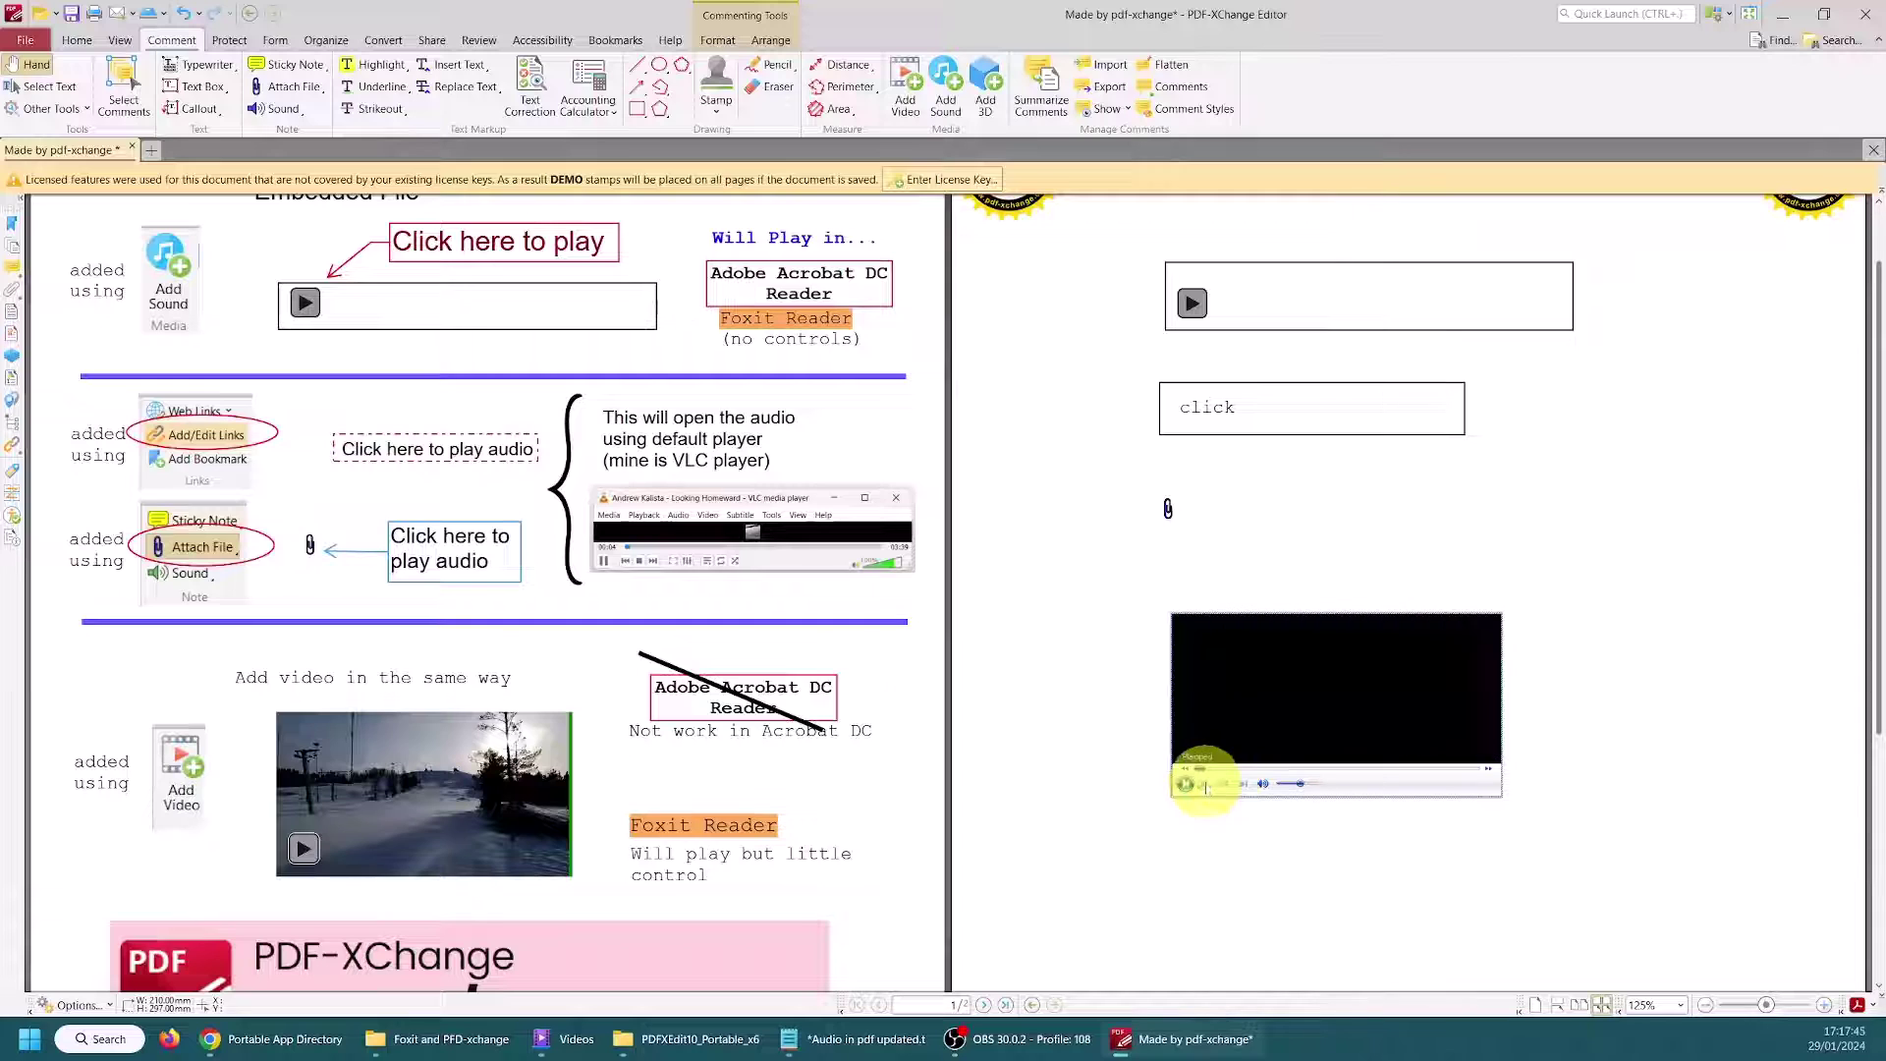
{"action": "right_click", "coordinate": [1307, 685]}
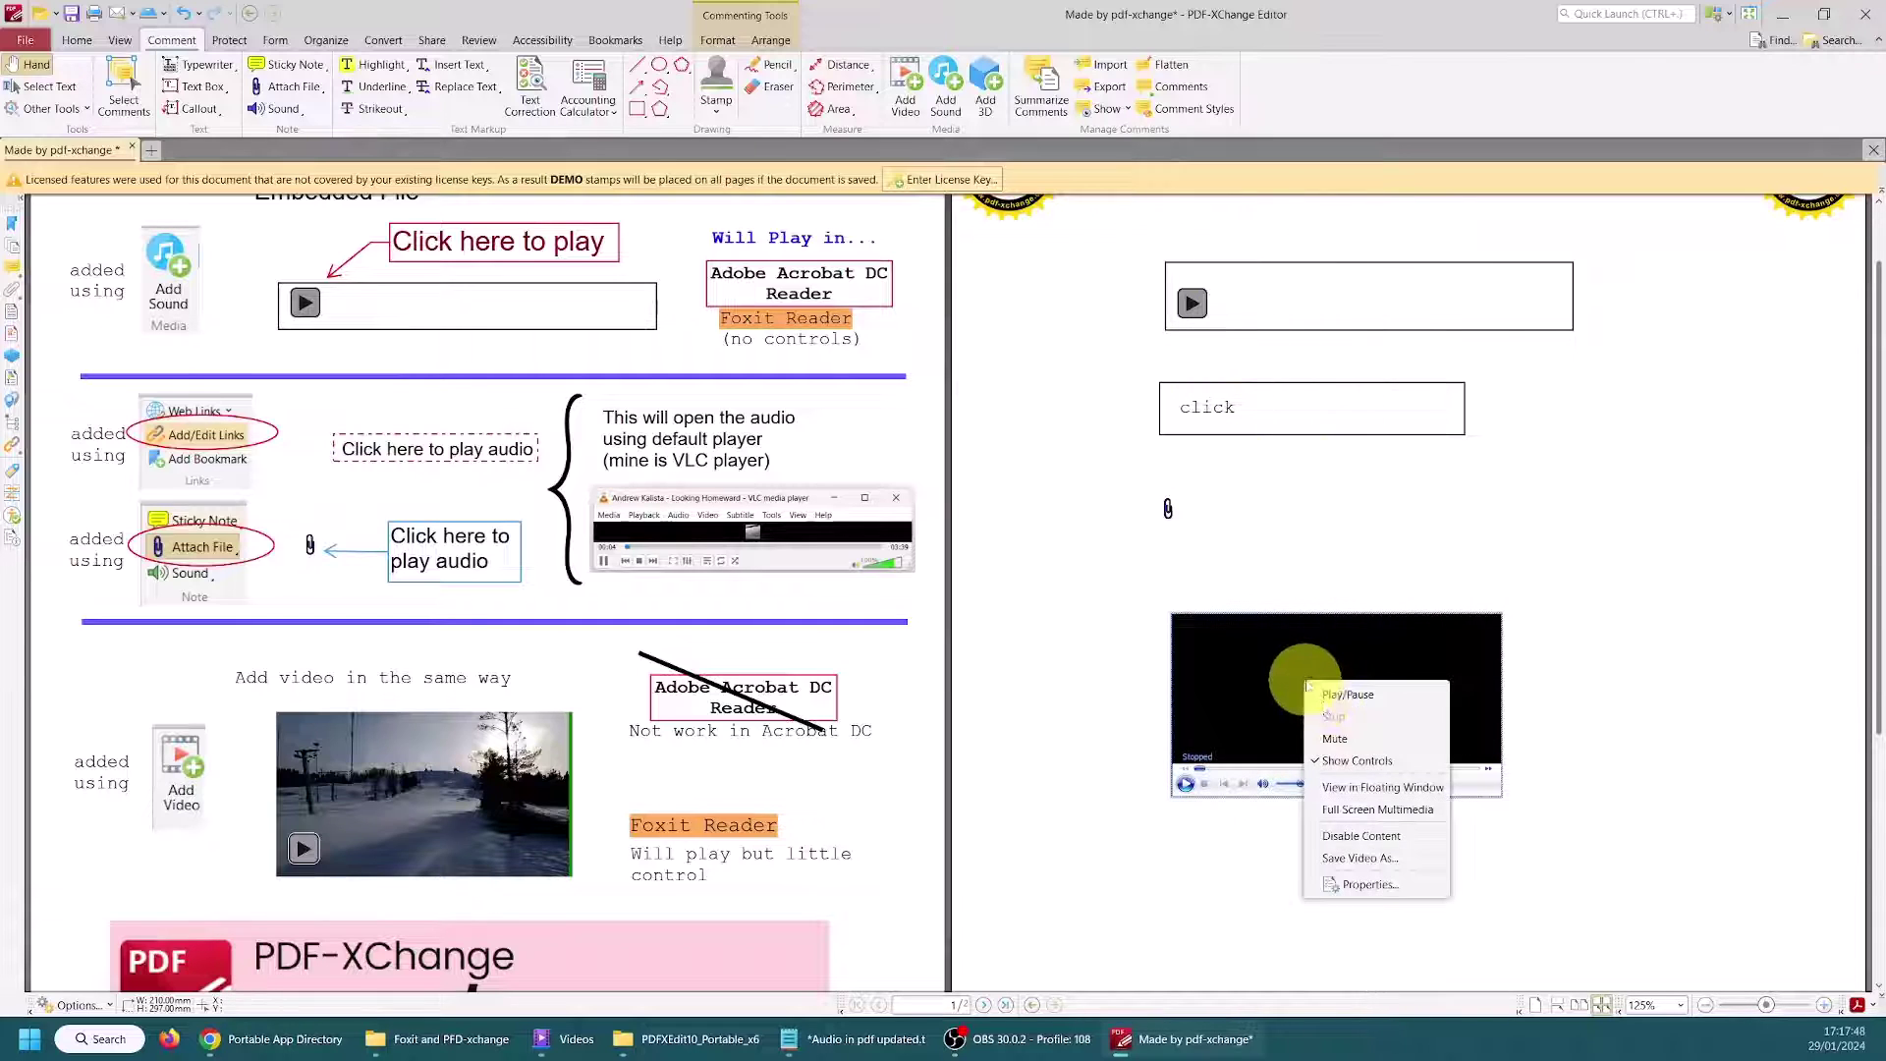
{"action": "left_click", "coordinate": [1337, 764]}
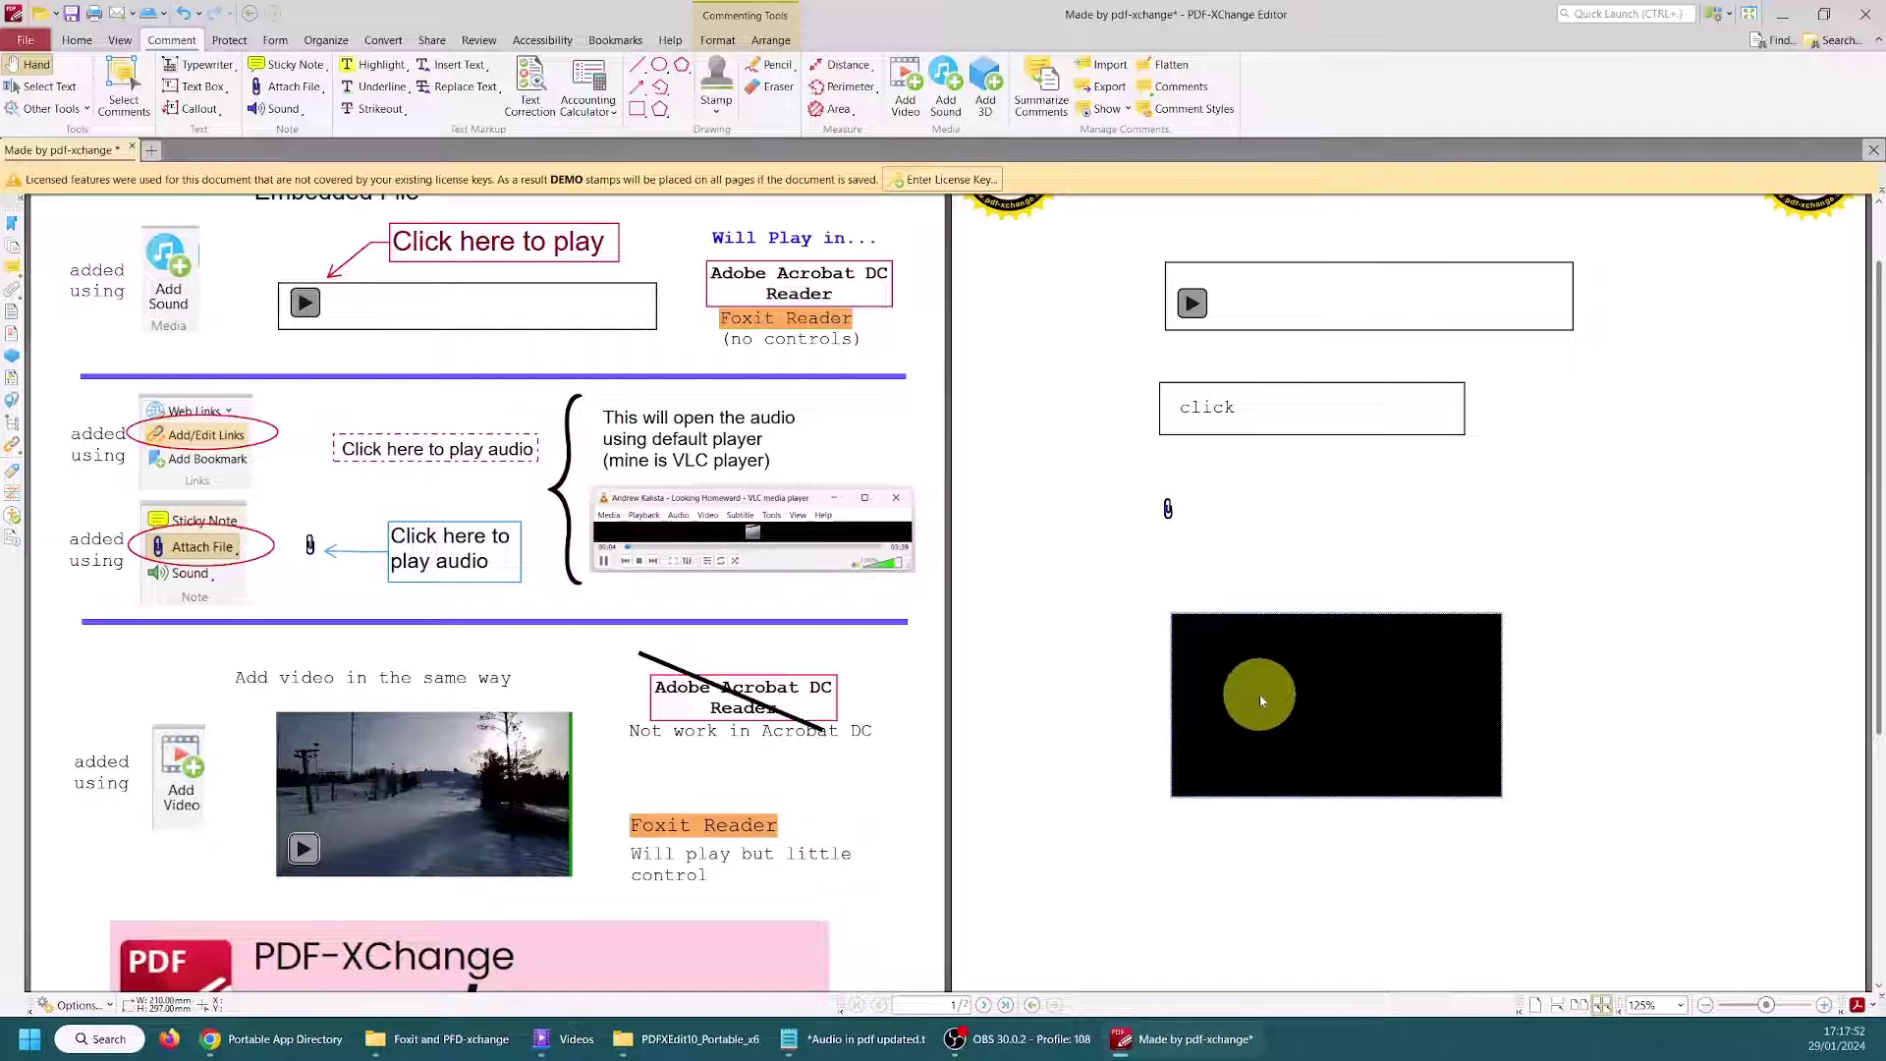
{"action": "right_click", "coordinate": [1270, 703]}
{"action": "left_click", "coordinate": [1307, 784]}
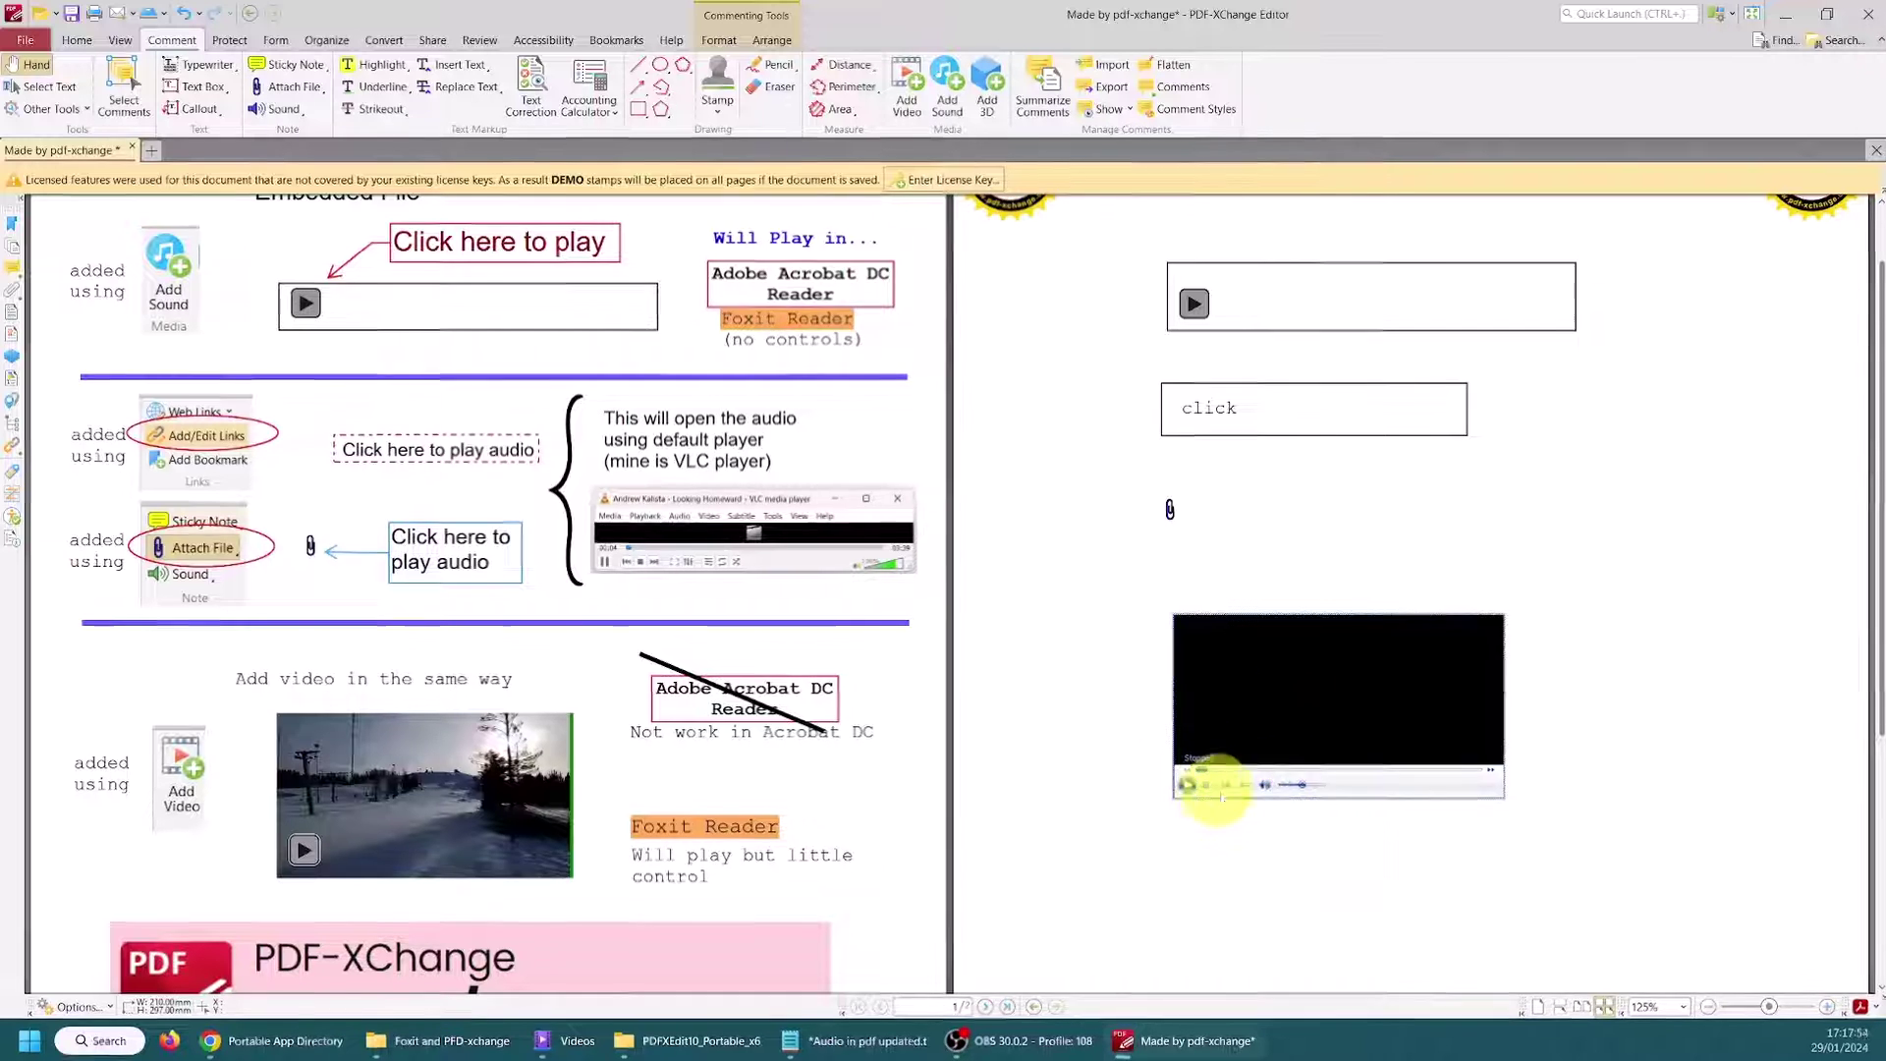
{"action": "scroll", "coordinate": [1277, 603], "scroll_direction": "up", "scroll_amount": 2}
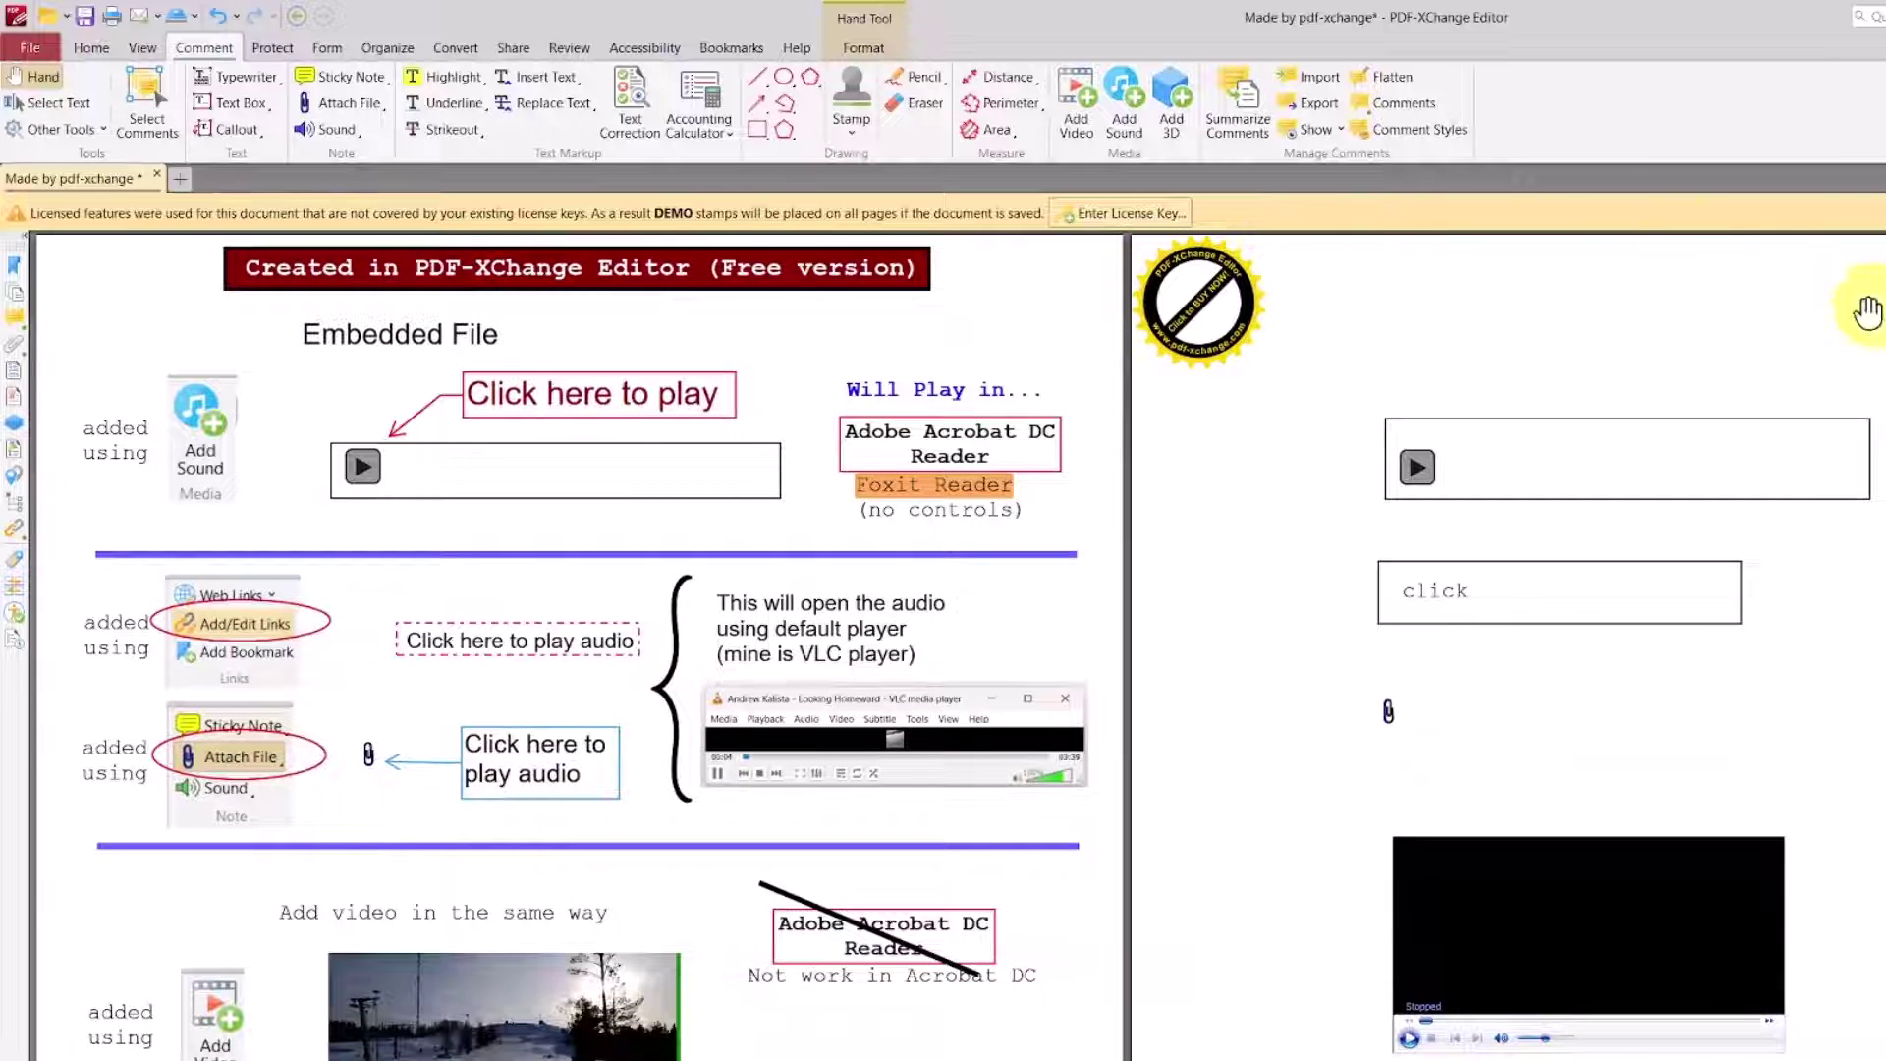
Step: Save the document and draw a text box with a 1 pt border above the sound player
{"action": "left_click", "coordinate": [86, 19]}
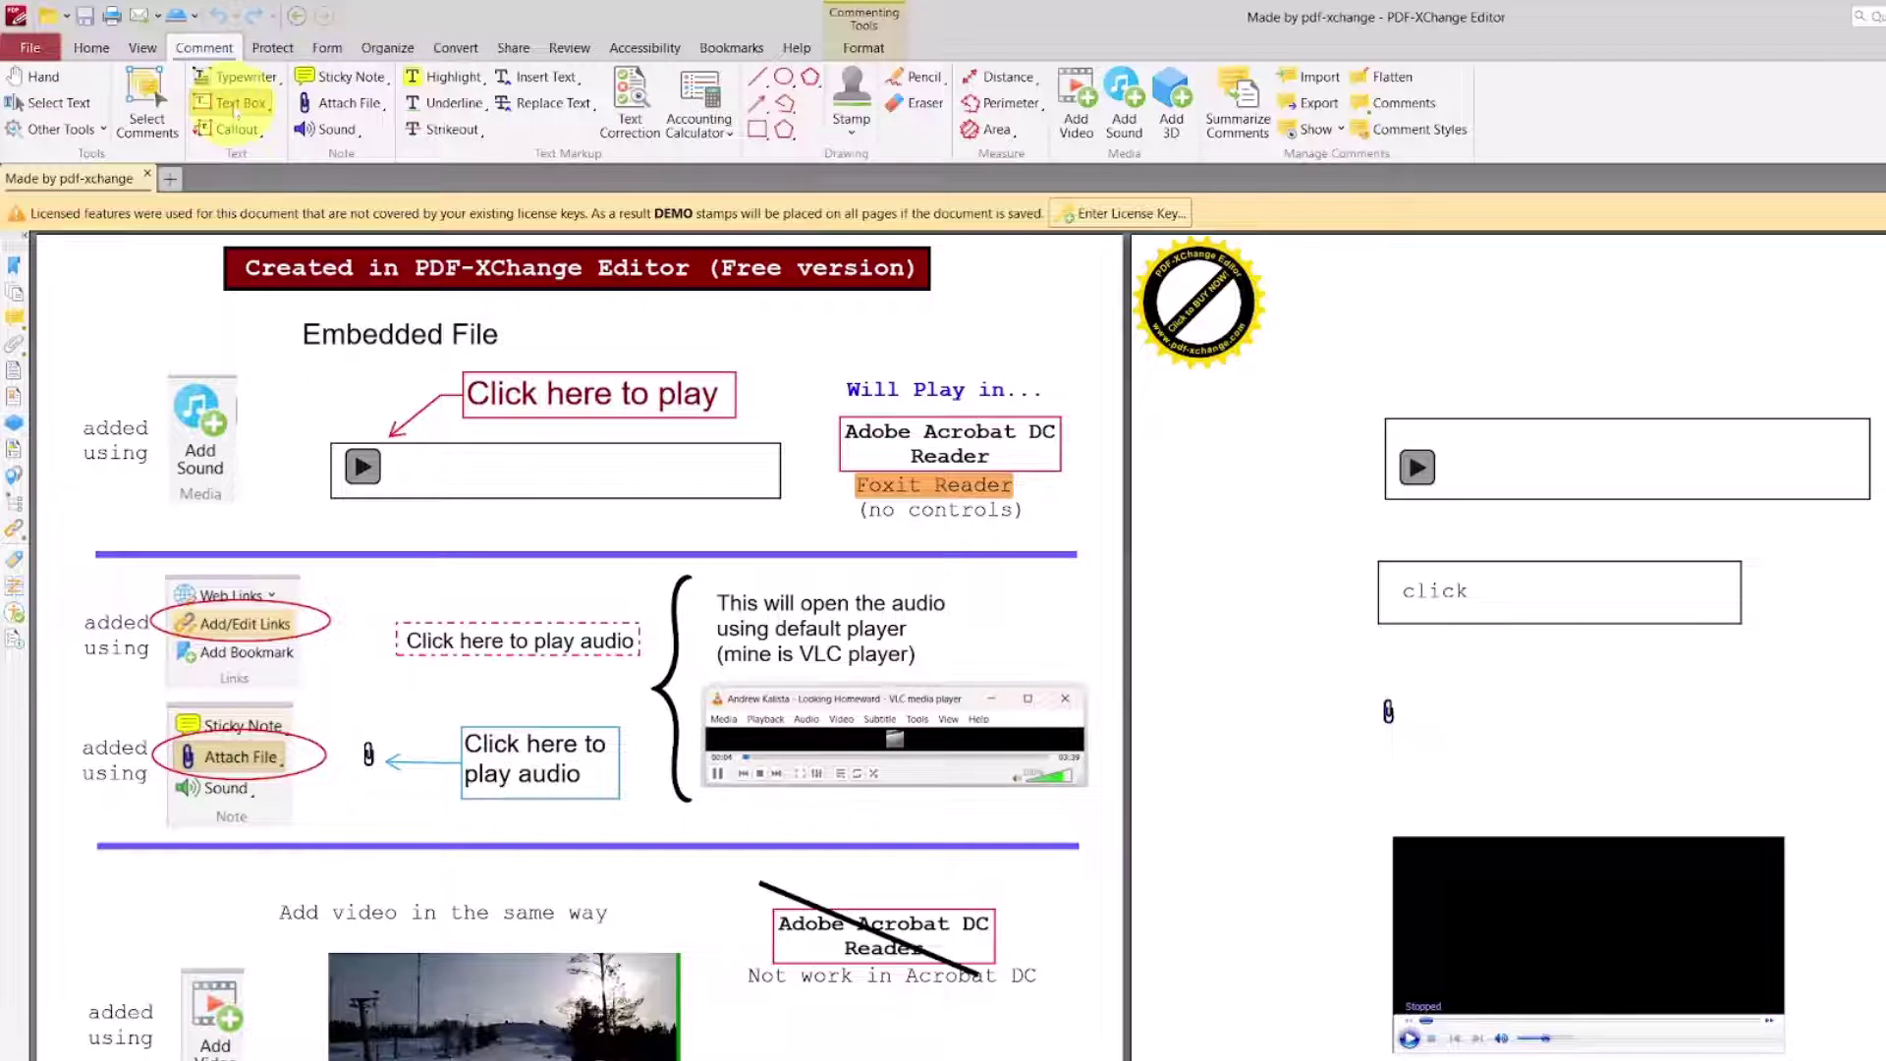
{"action": "left_click", "coordinate": [233, 103]}
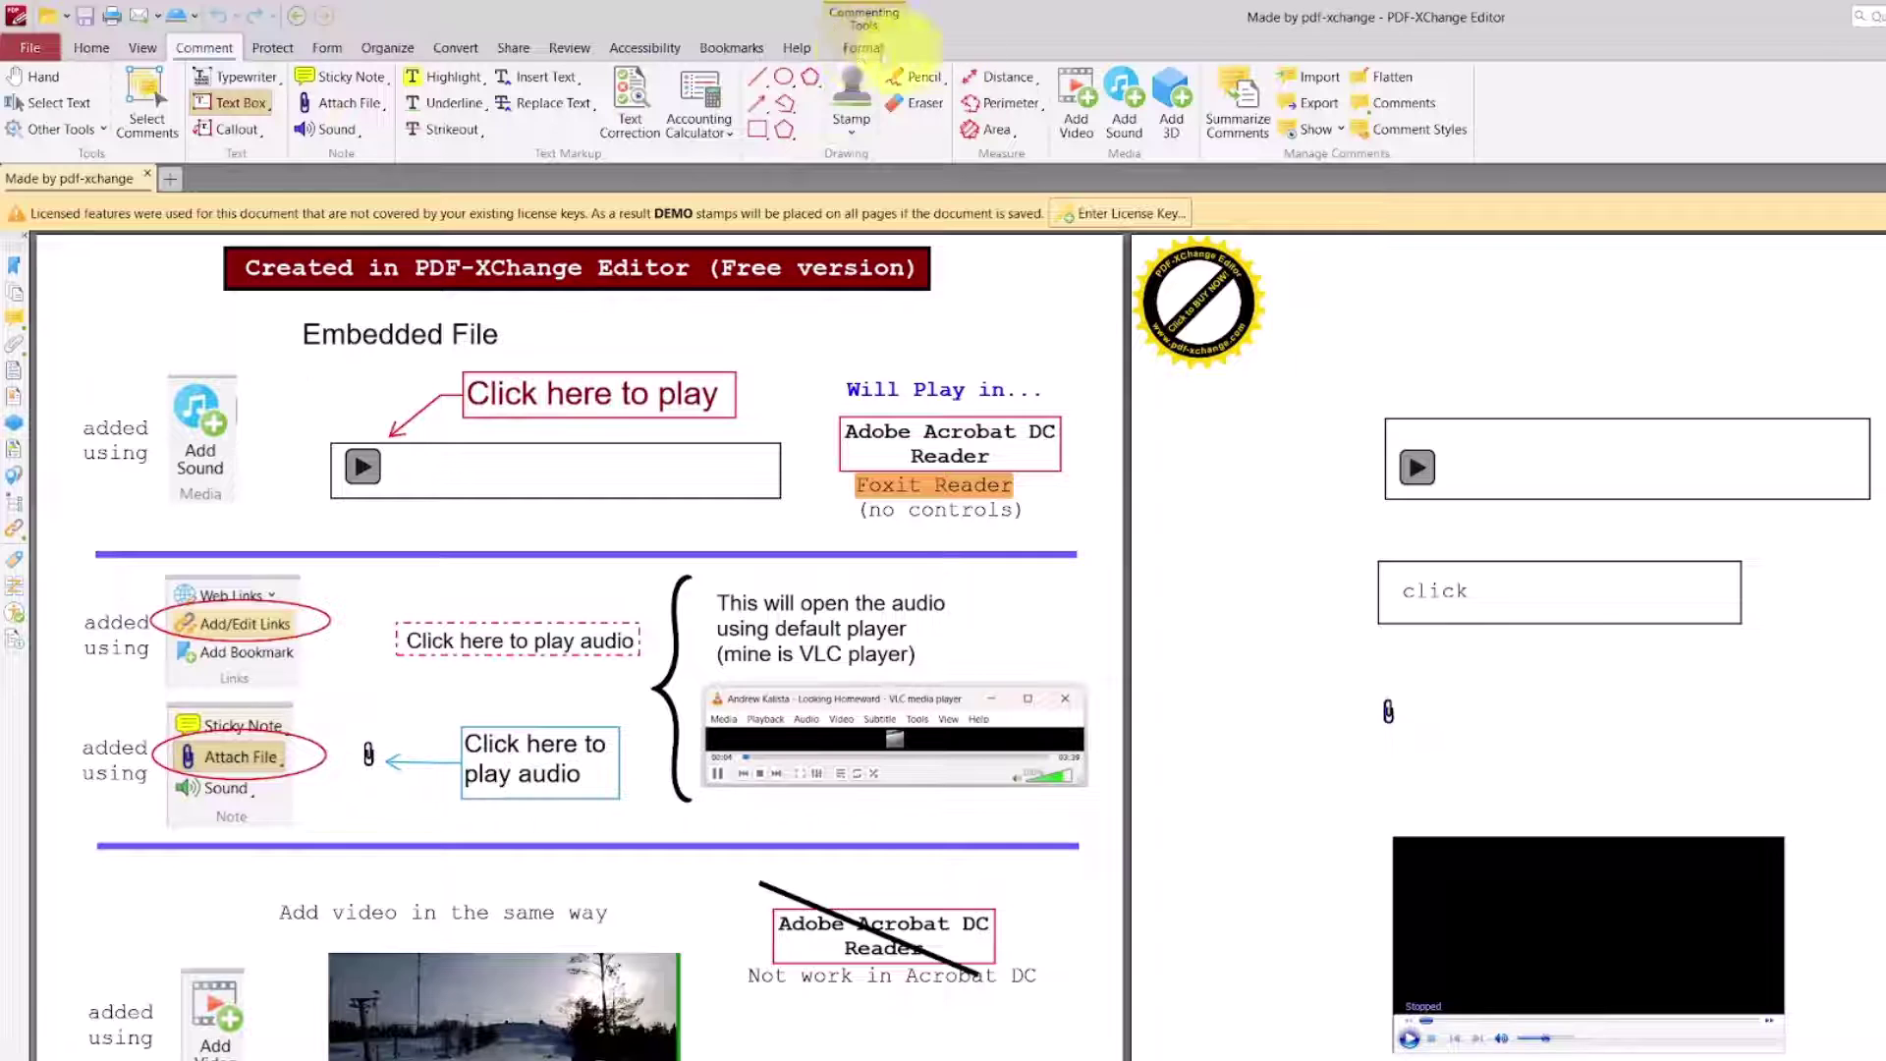
{"action": "left_click", "coordinate": [862, 49]}
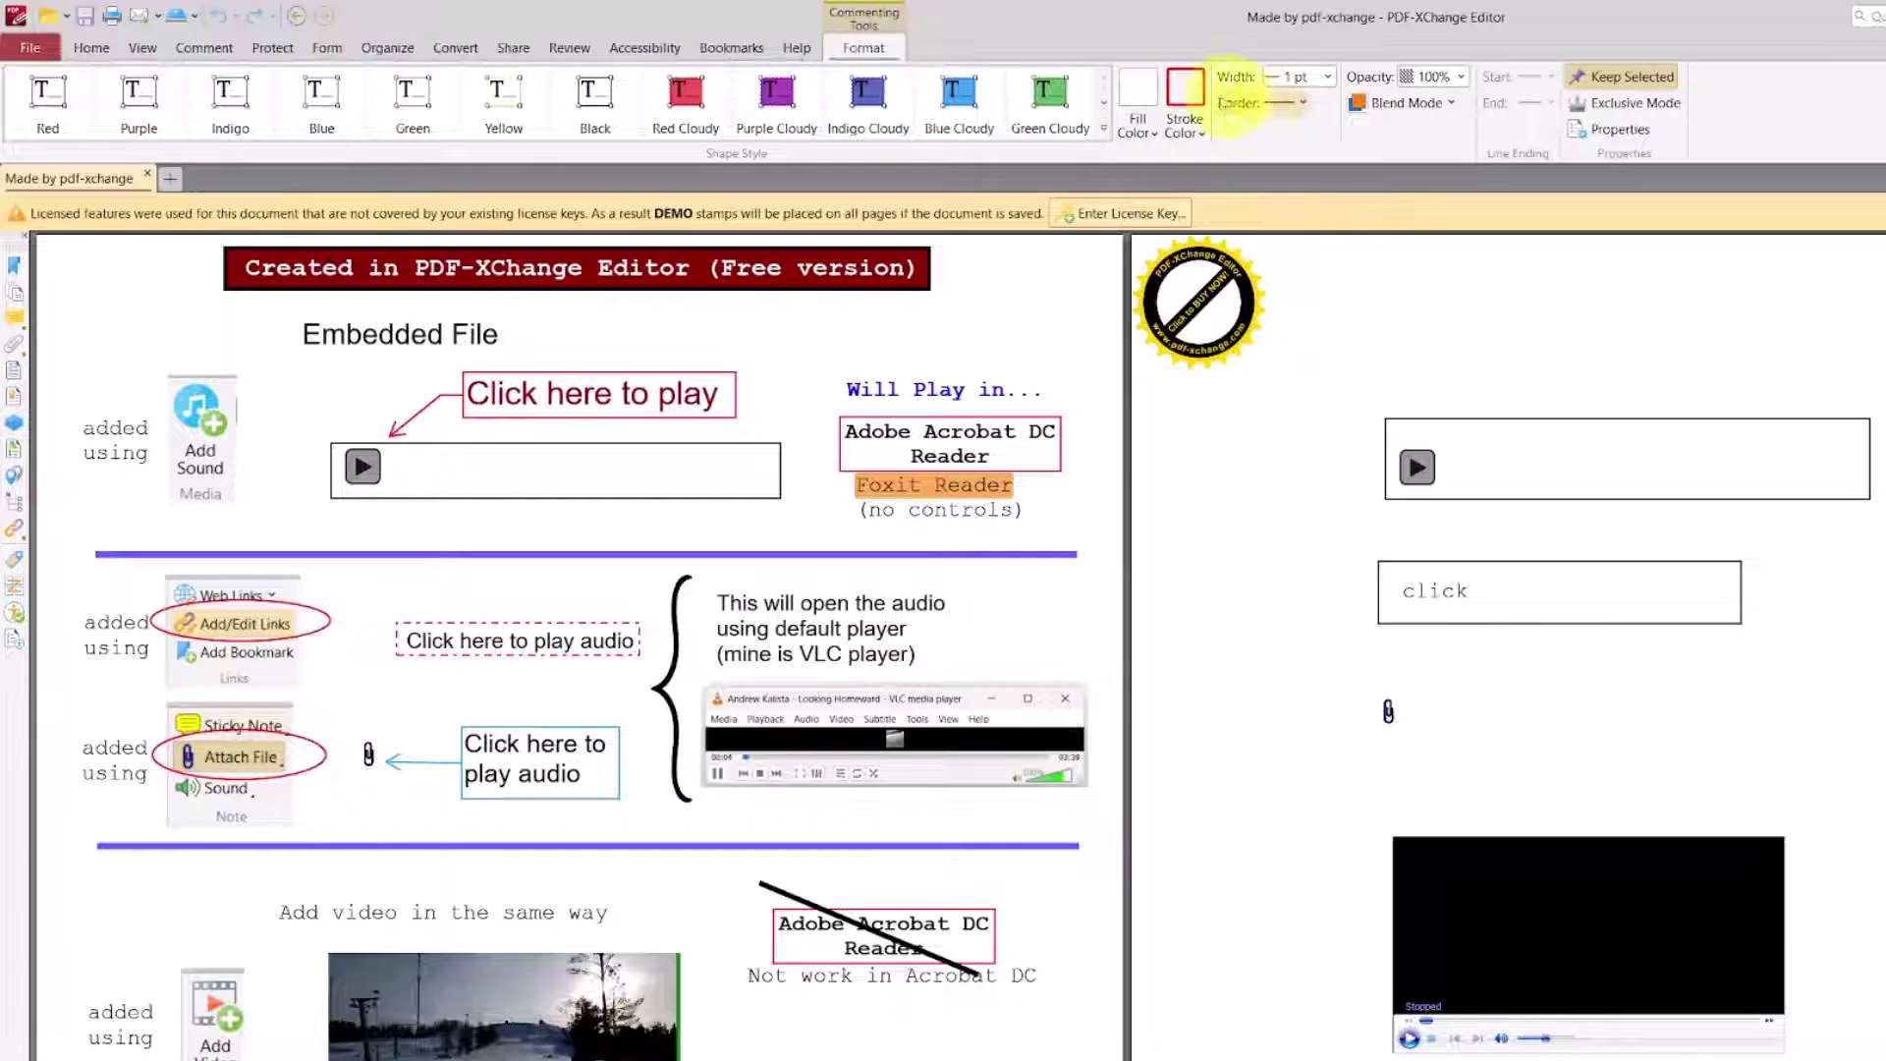
{"action": "left_click", "coordinate": [1327, 78]}
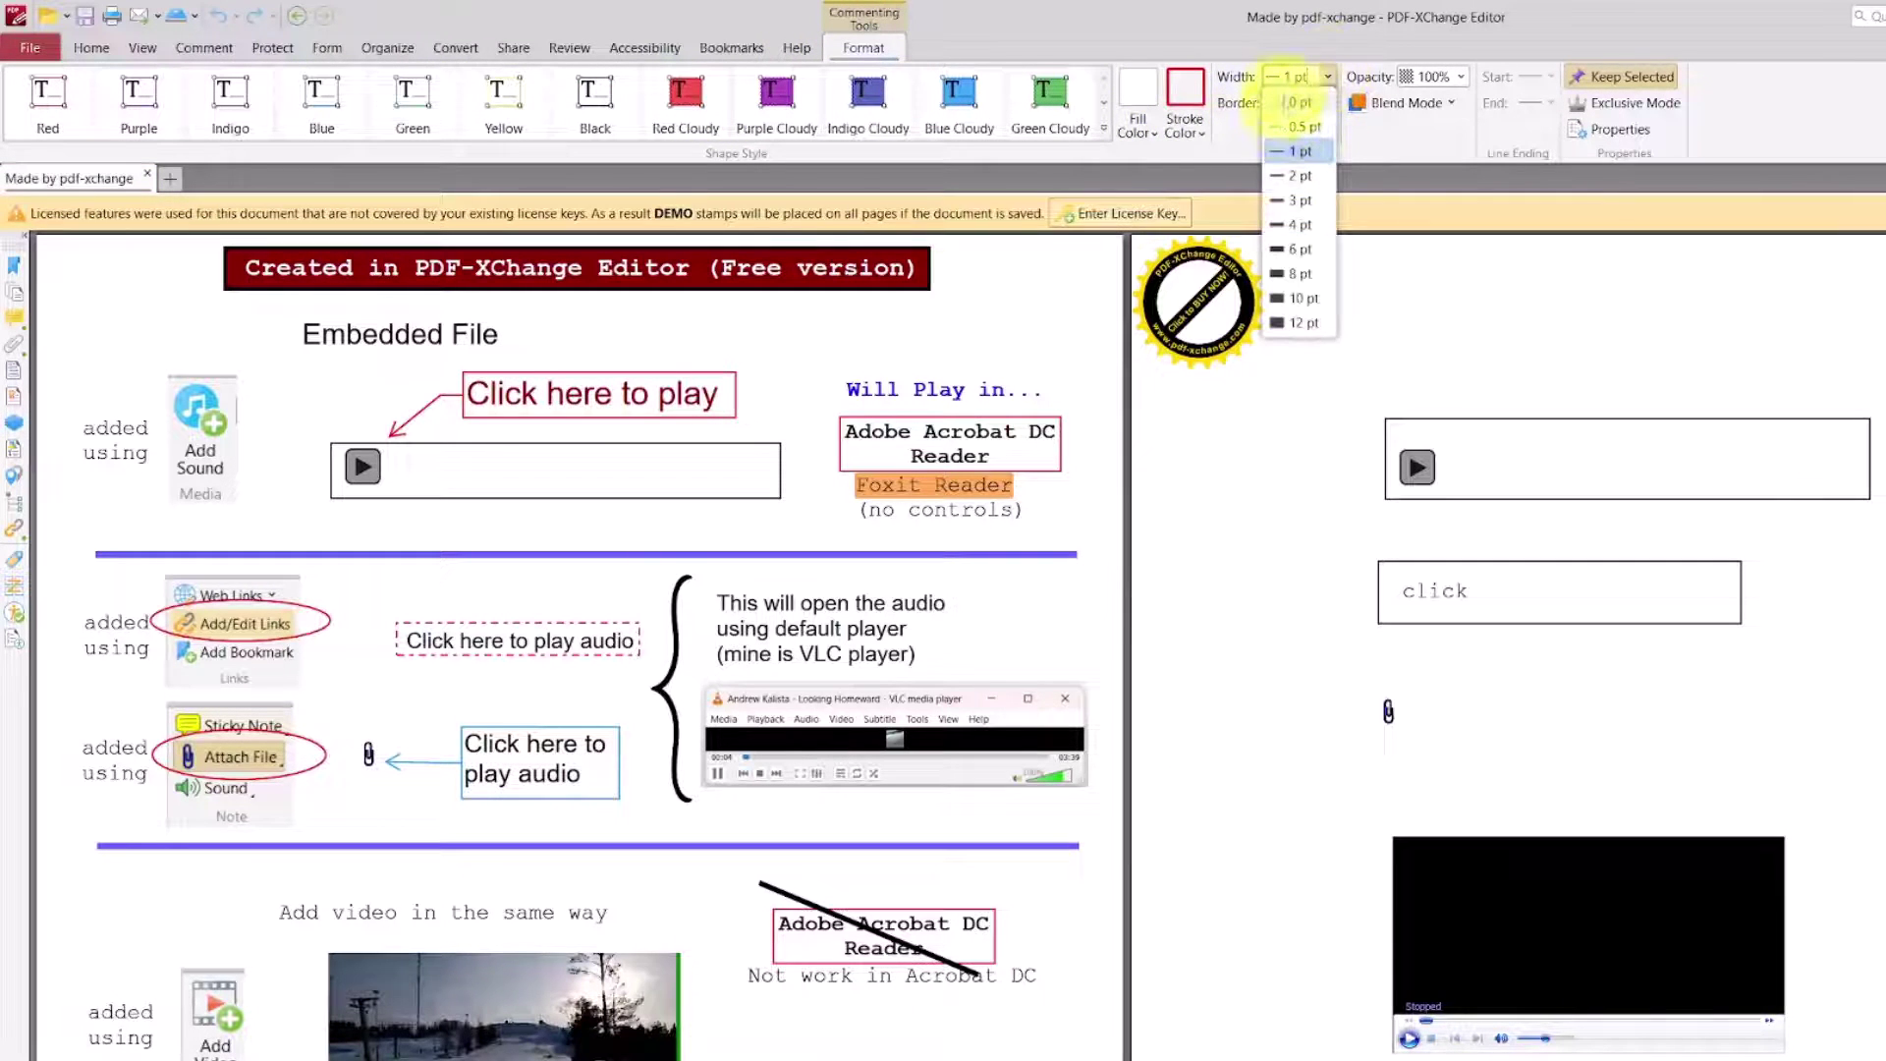
{"action": "left_click", "coordinate": [1290, 103]}
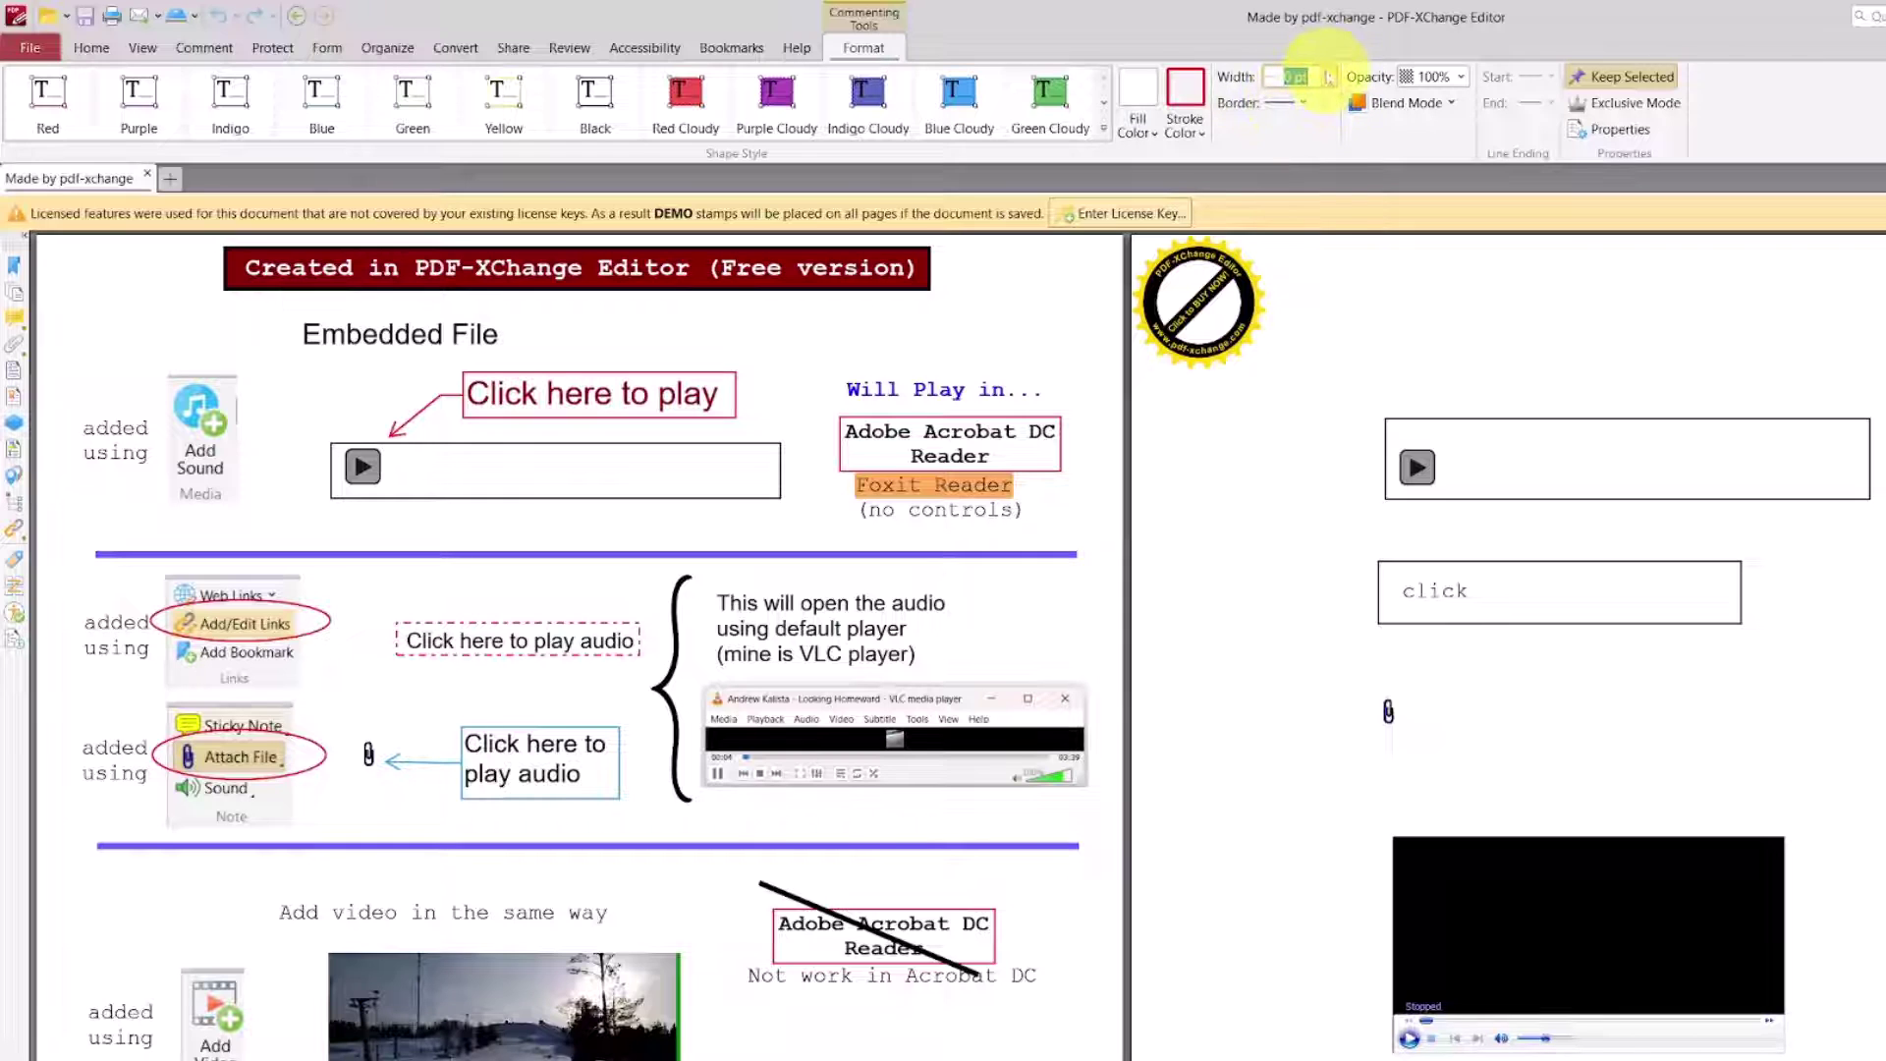
{"action": "left_click", "coordinate": [1327, 77]}
{"action": "left_click", "coordinate": [1296, 150]}
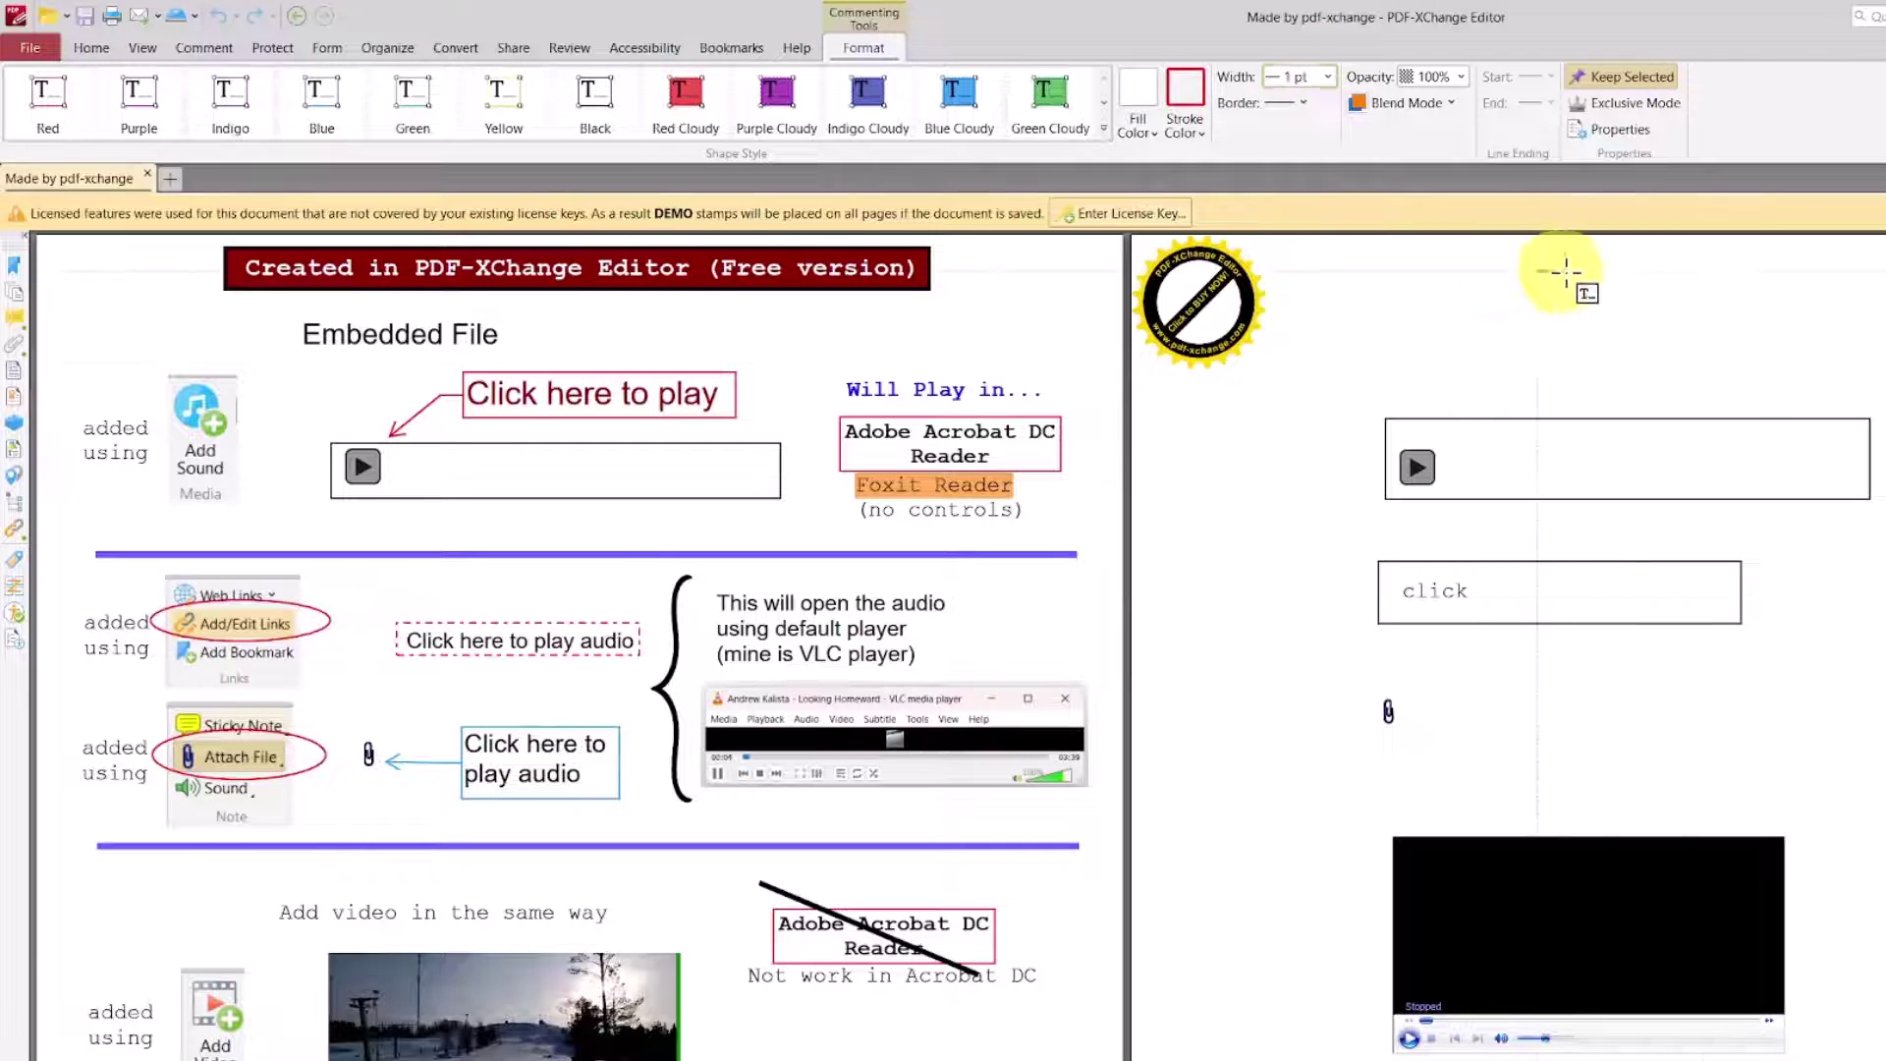
{"action": "left_click_drag", "start_coordinate": [1538, 273], "coordinate": [1715, 364]}
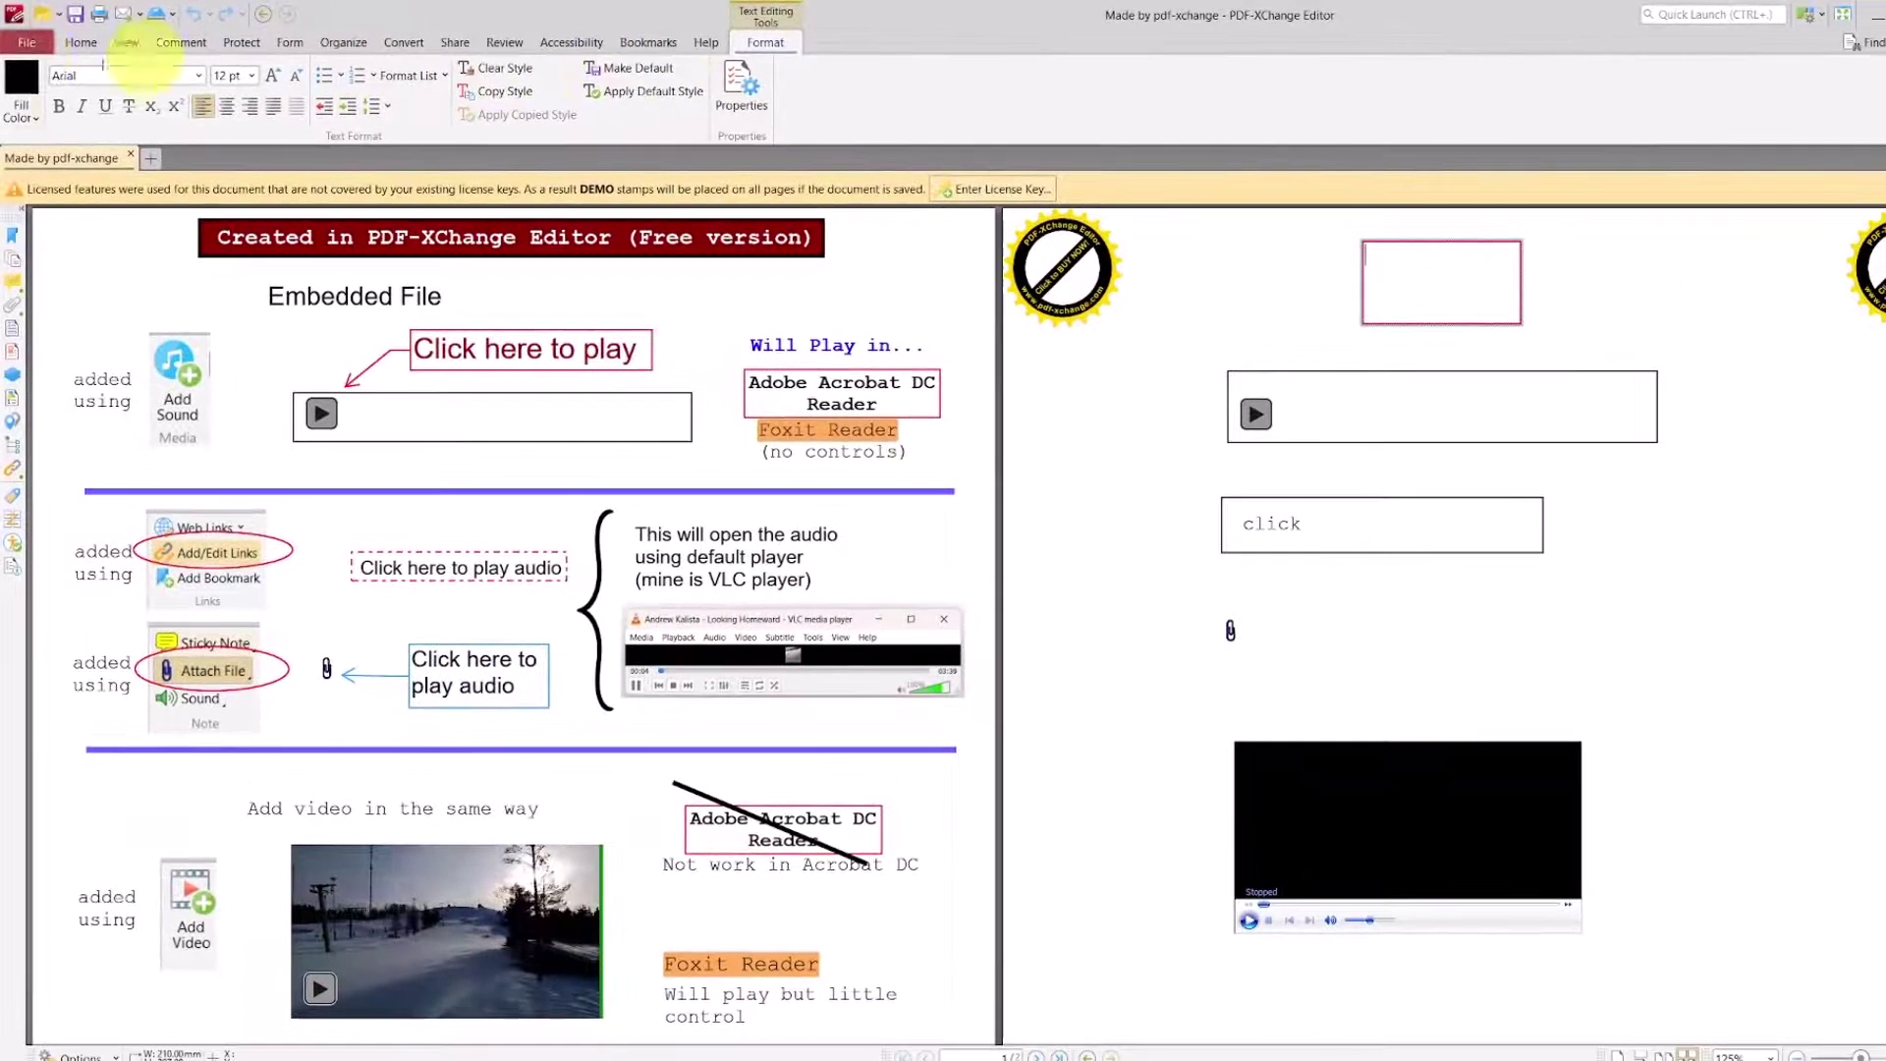
Step: Switch to the classic layout and set the top text box's border width to 0 pt
{"action": "left_click", "coordinate": [81, 43]}
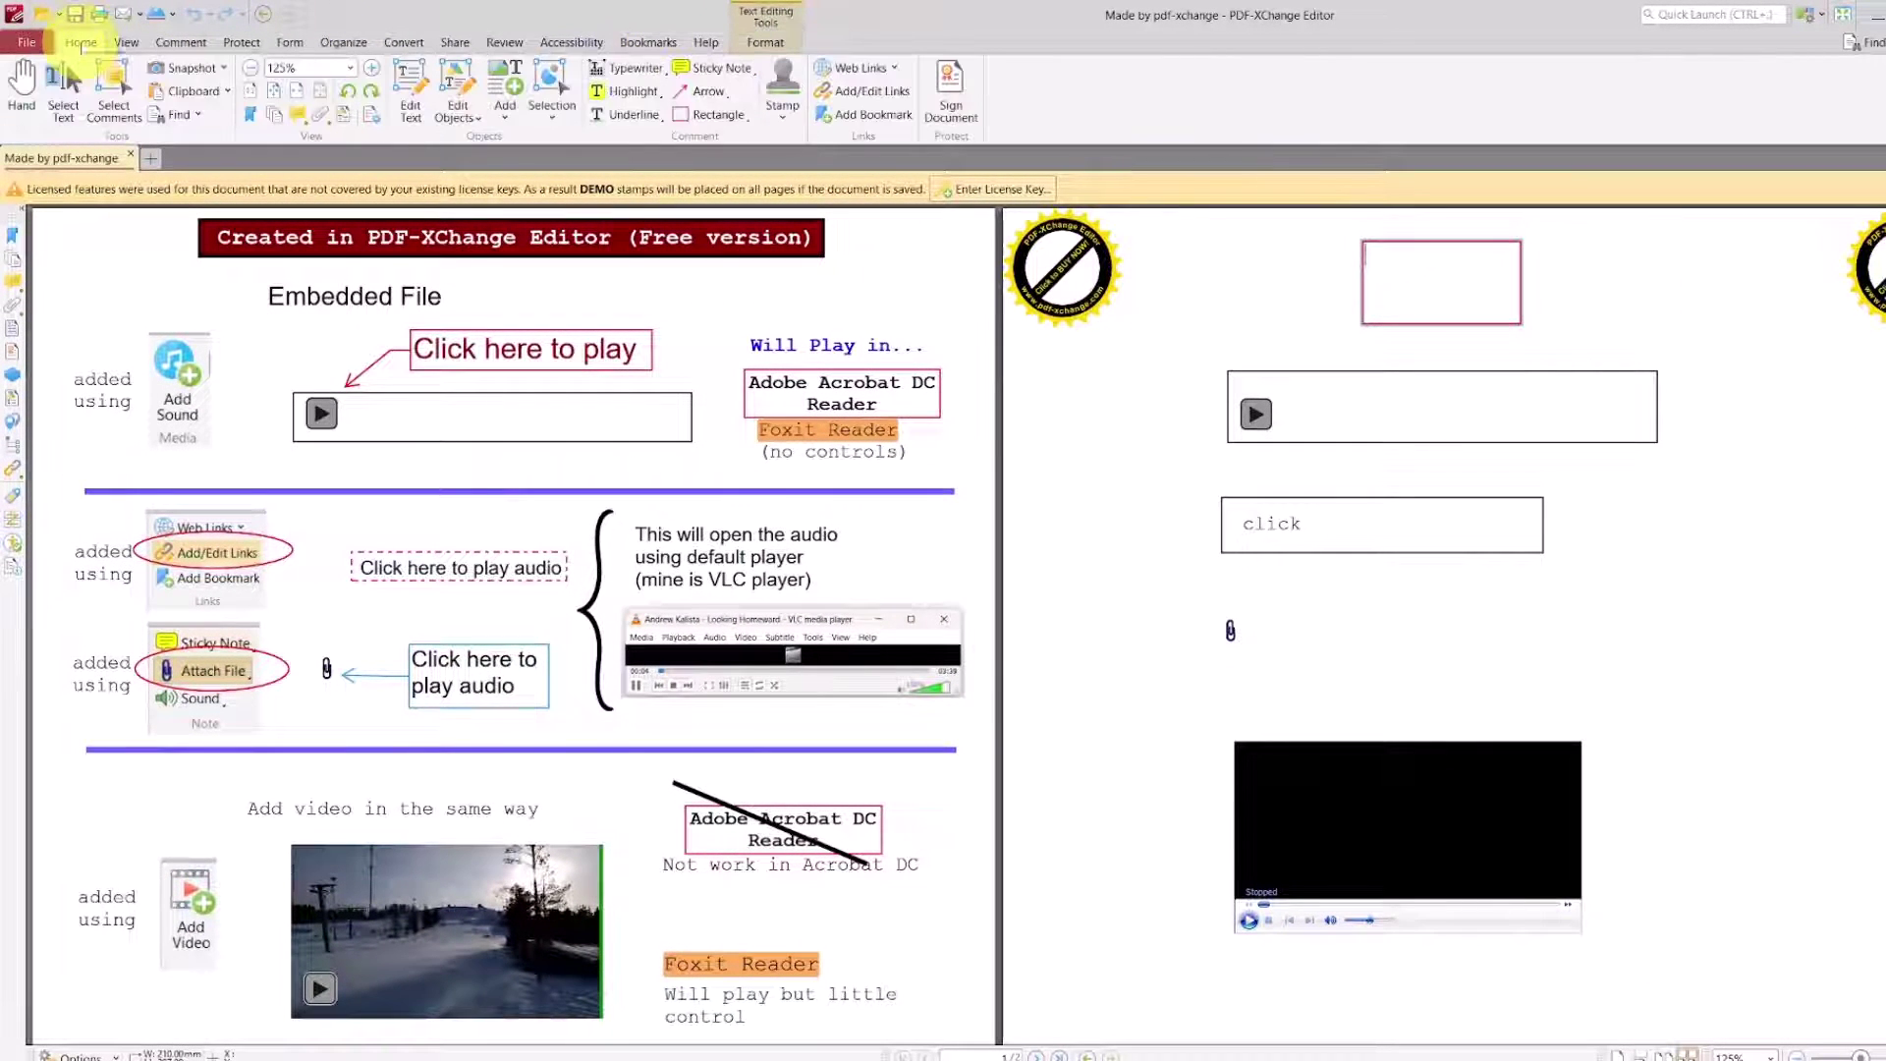
{"action": "left_click", "coordinate": [1812, 13]}
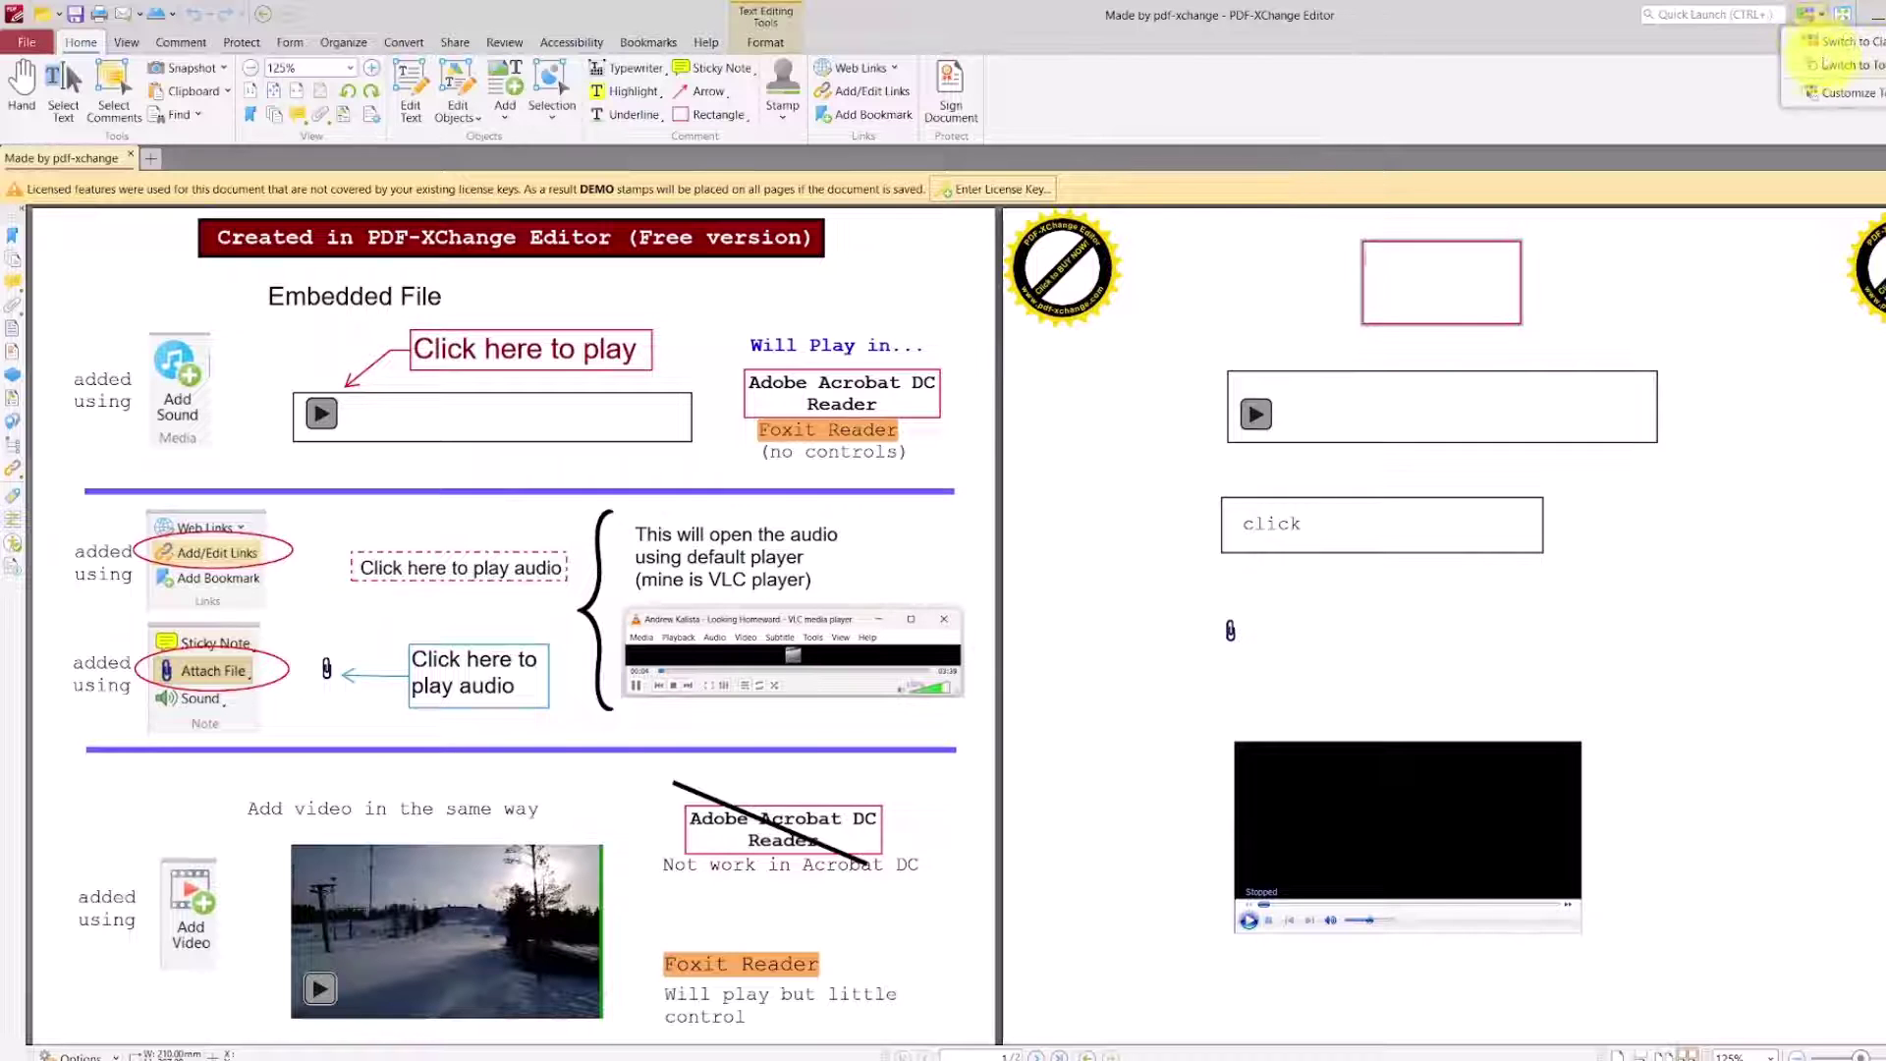
{"action": "left_click", "coordinate": [1824, 42]}
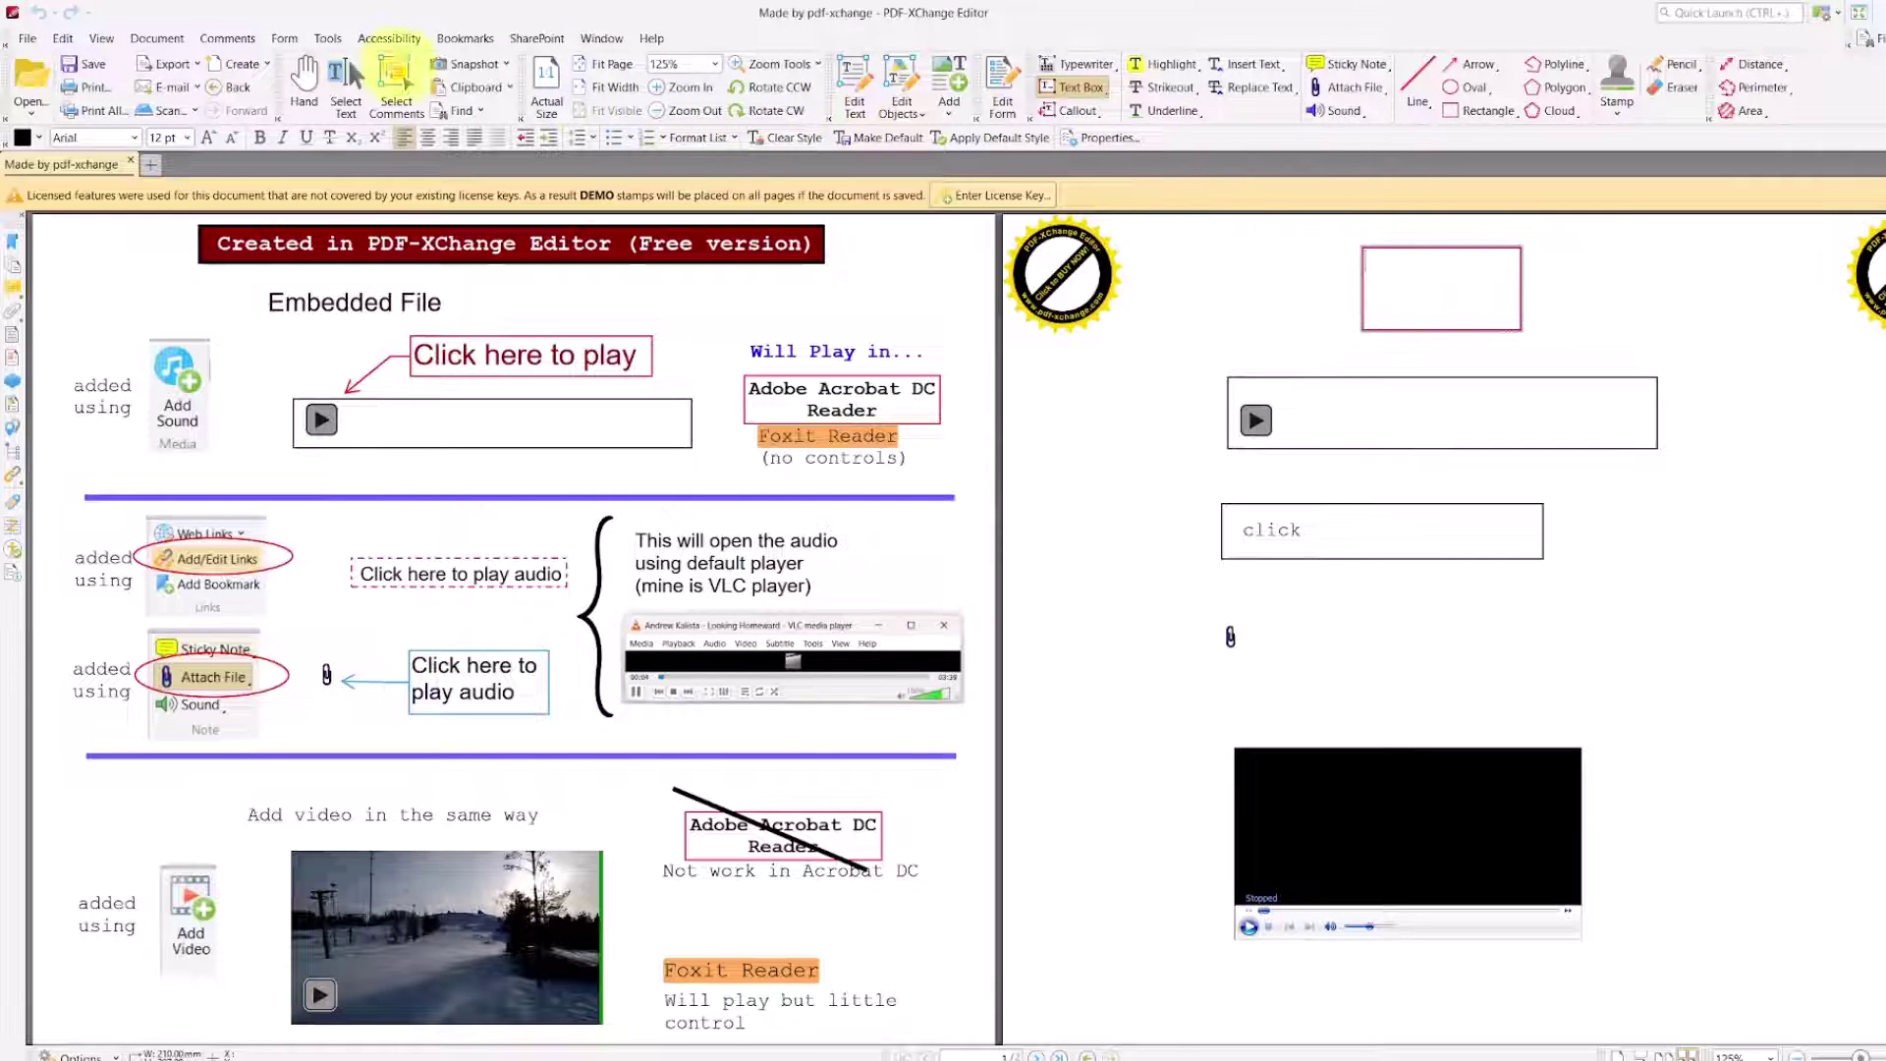
{"action": "left_click", "coordinate": [305, 79]}
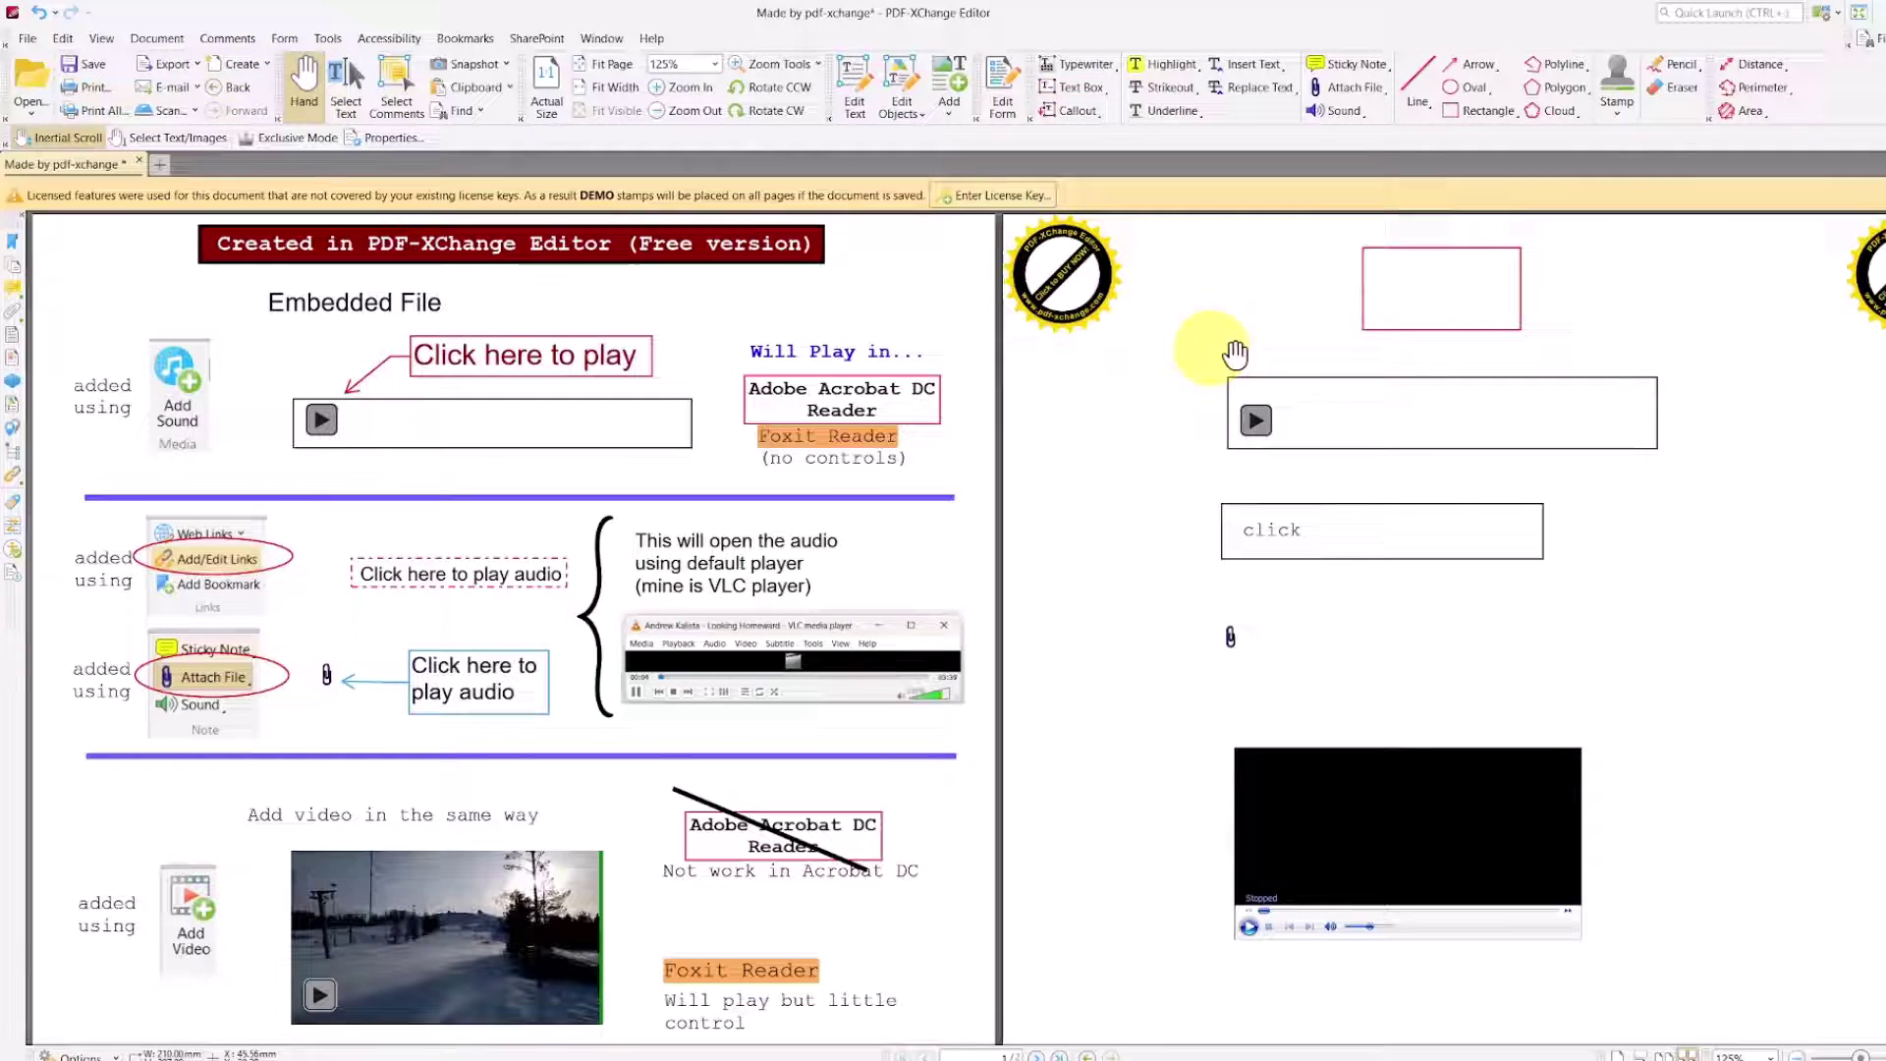
{"action": "left_click", "coordinate": [1405, 282]}
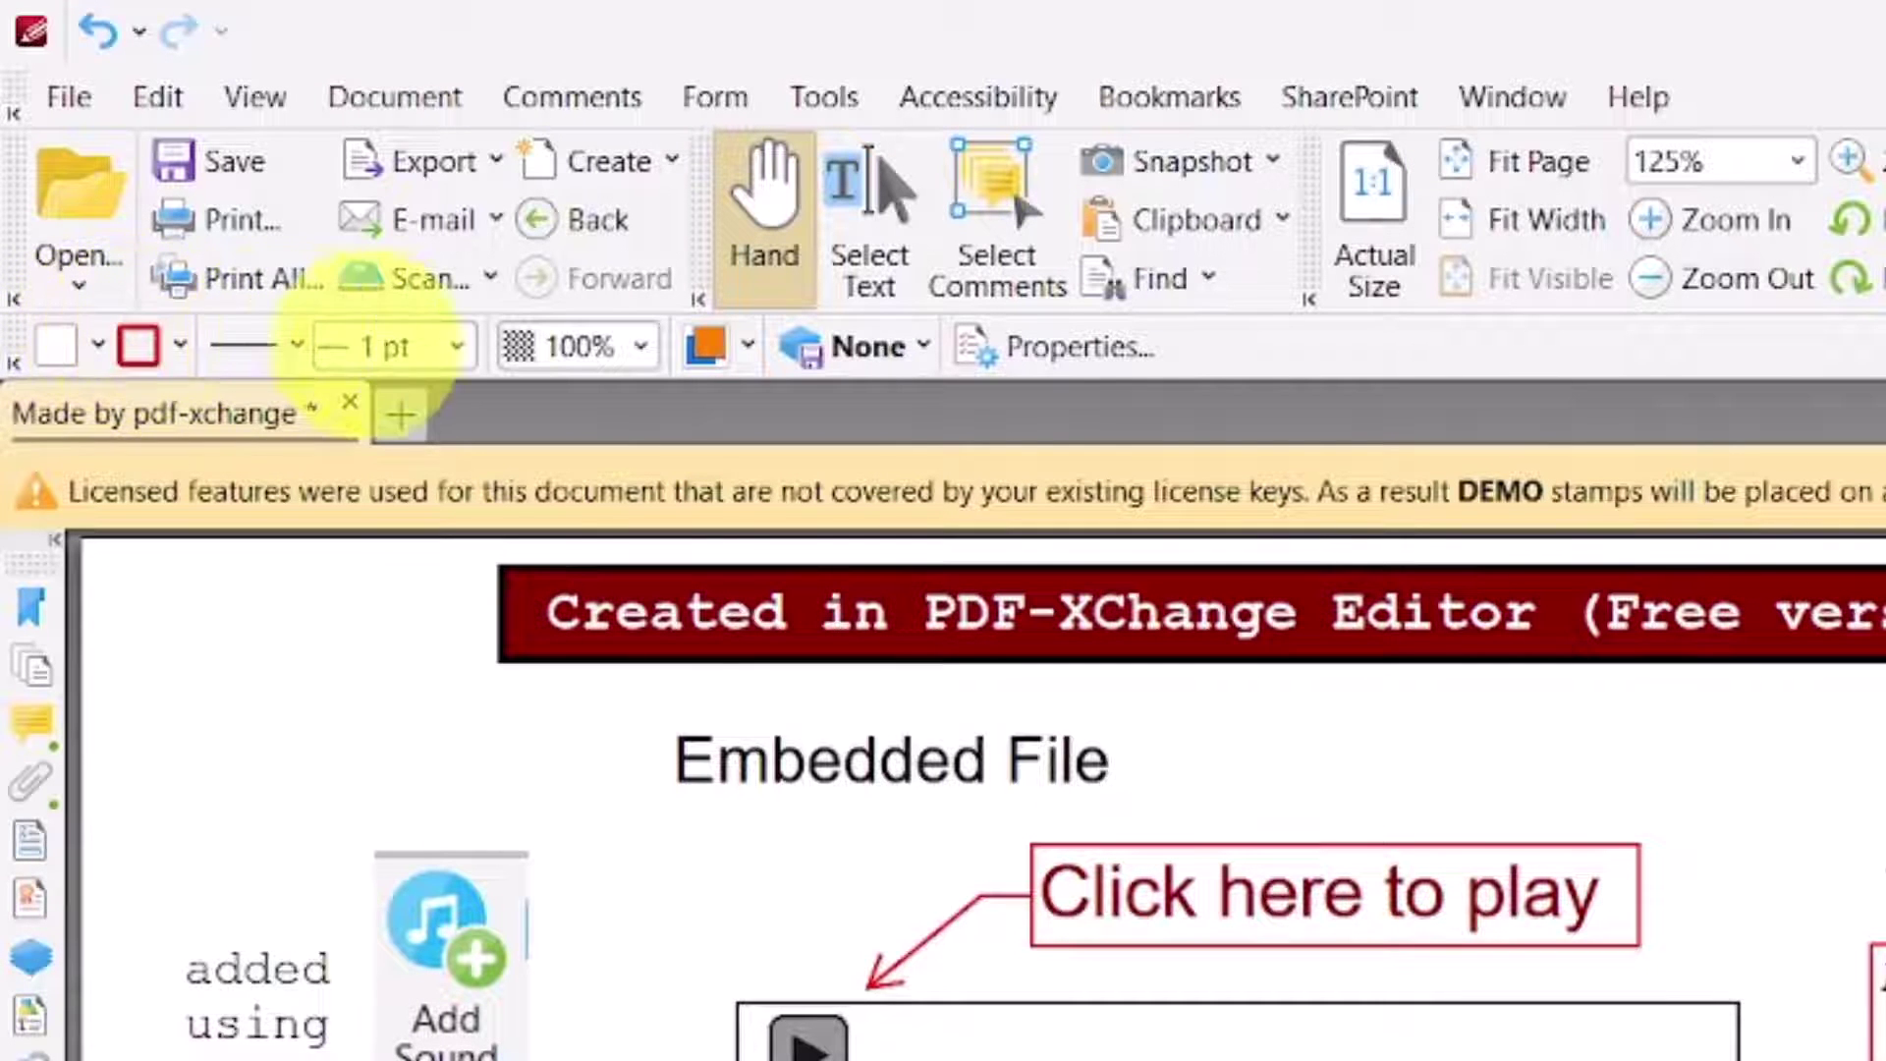
{"action": "left_click", "coordinate": [457, 345]}
{"action": "left_click", "coordinate": [392, 404]}
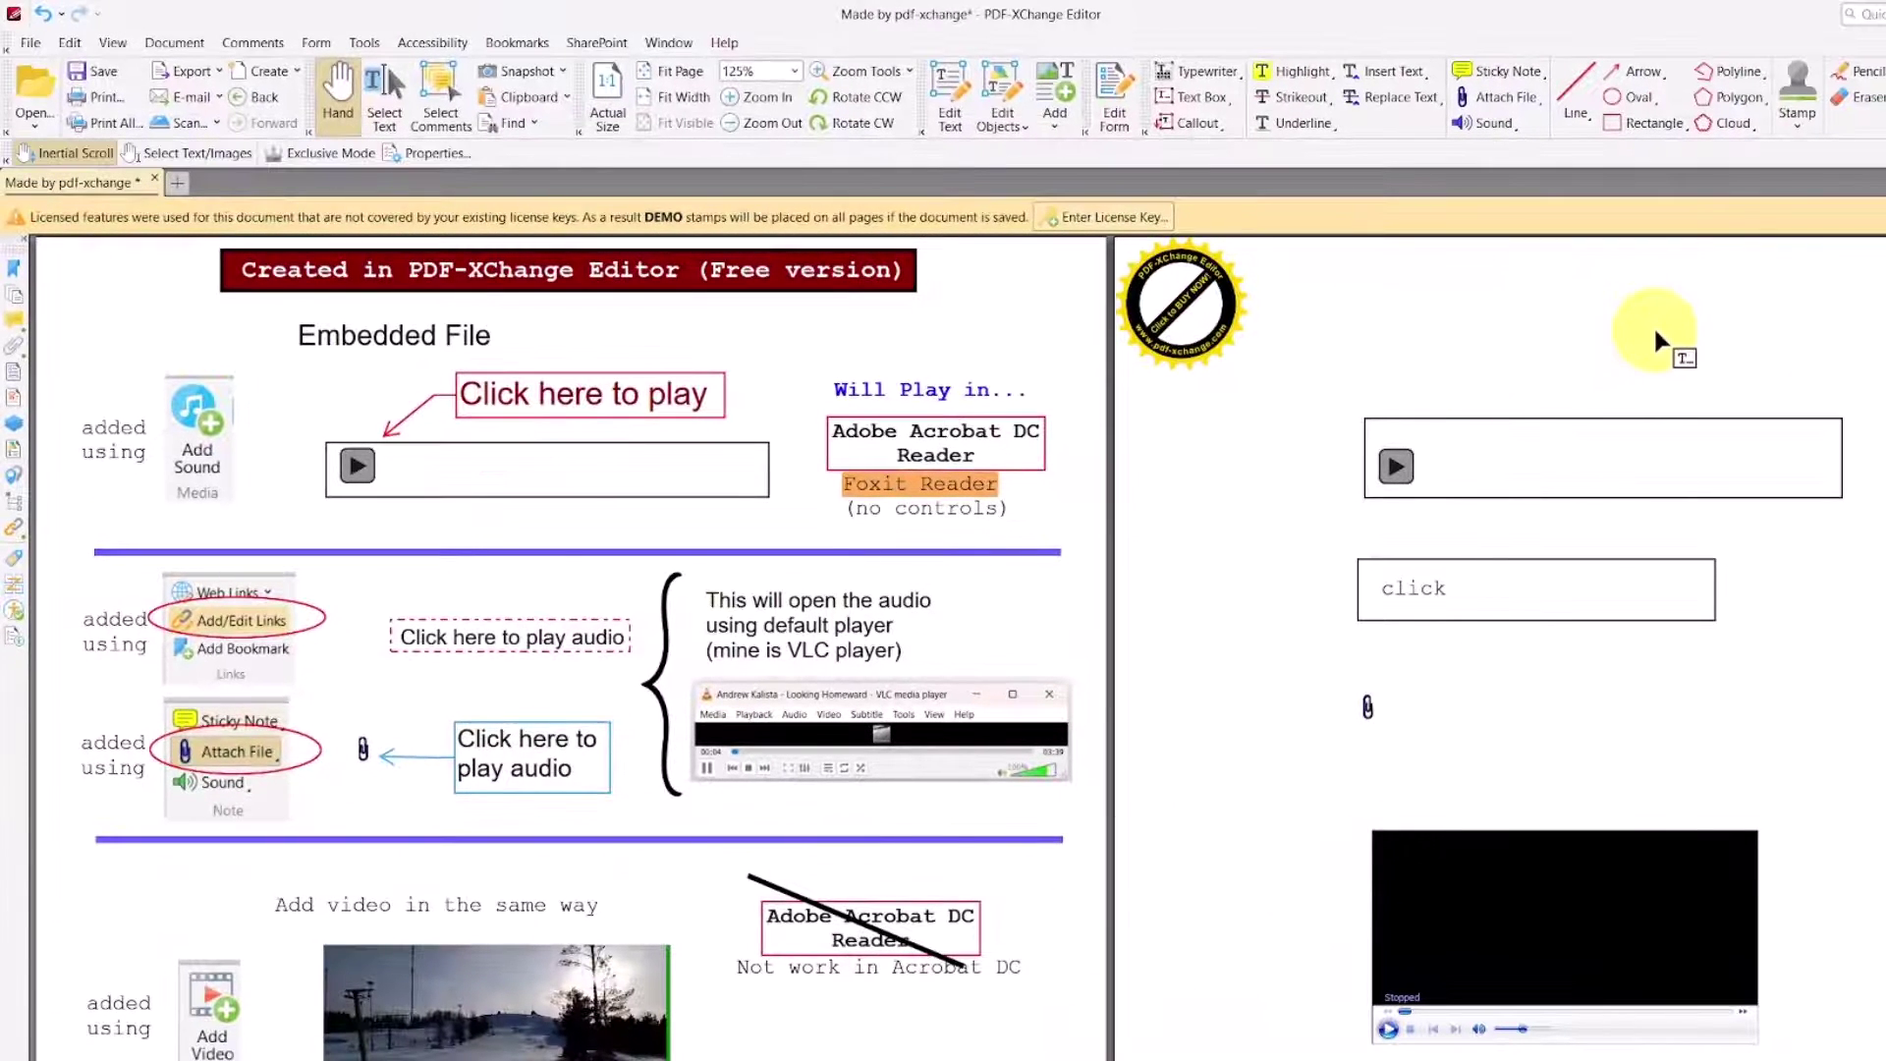
Step: Move the invisible text box over the DEMO stamp and enlarge it to cover the stamp
{"action": "left_click", "coordinate": [1620, 320]}
{"action": "left_click_drag", "start_coordinate": [1621, 319], "coordinate": [1265, 332]}
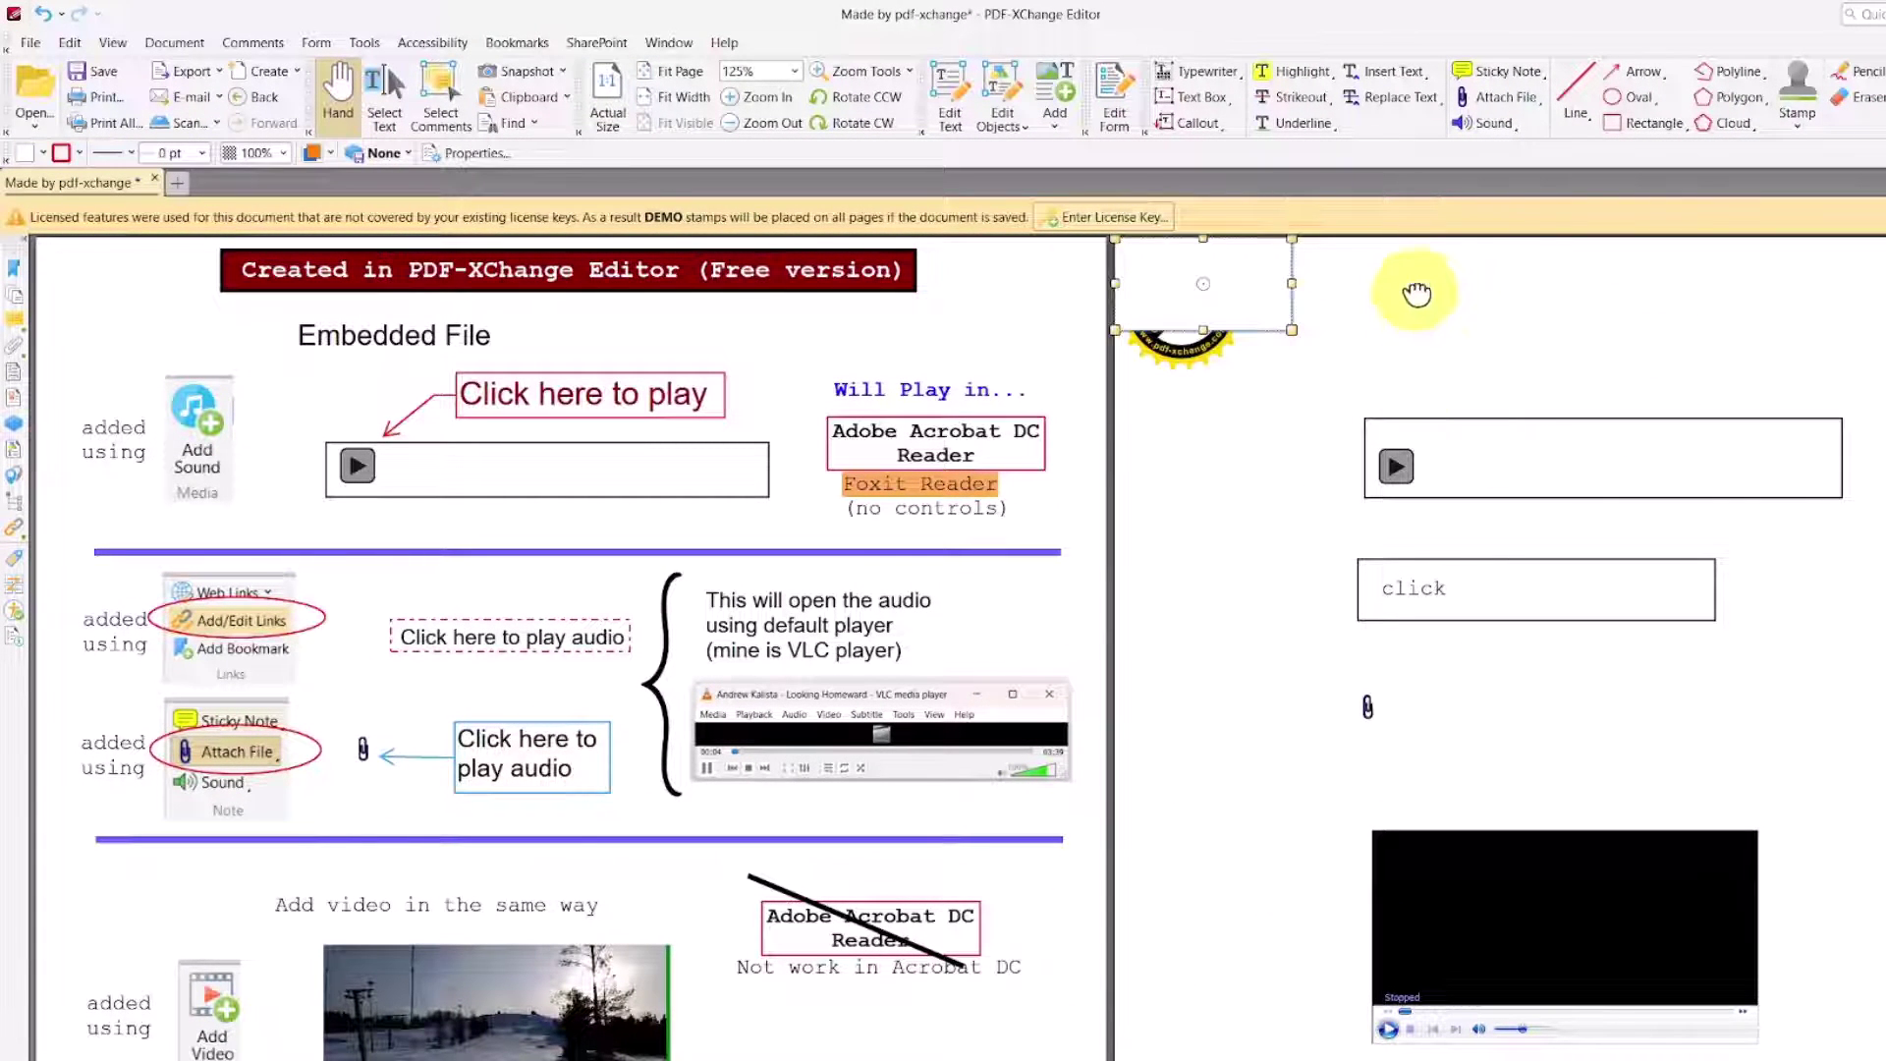
{"action": "left_click", "coordinate": [1407, 321]}
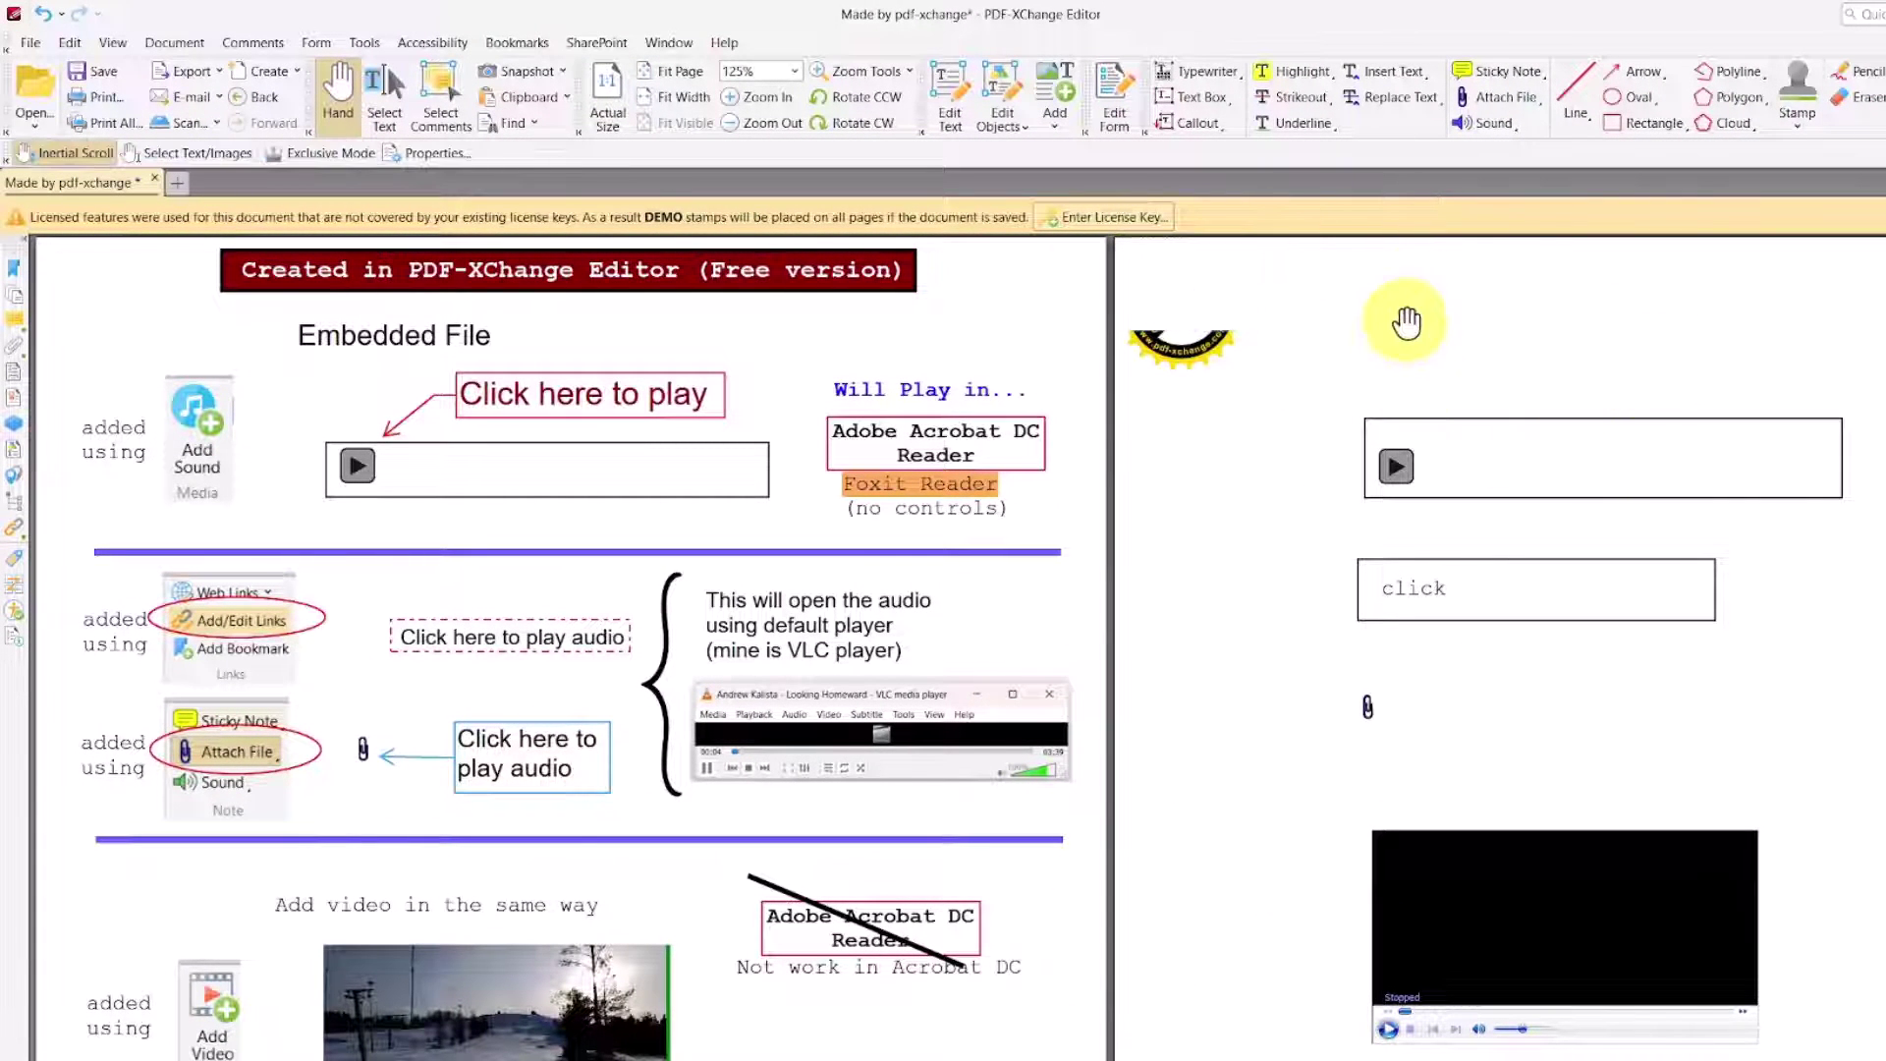
{"action": "left_click", "coordinate": [1257, 310]}
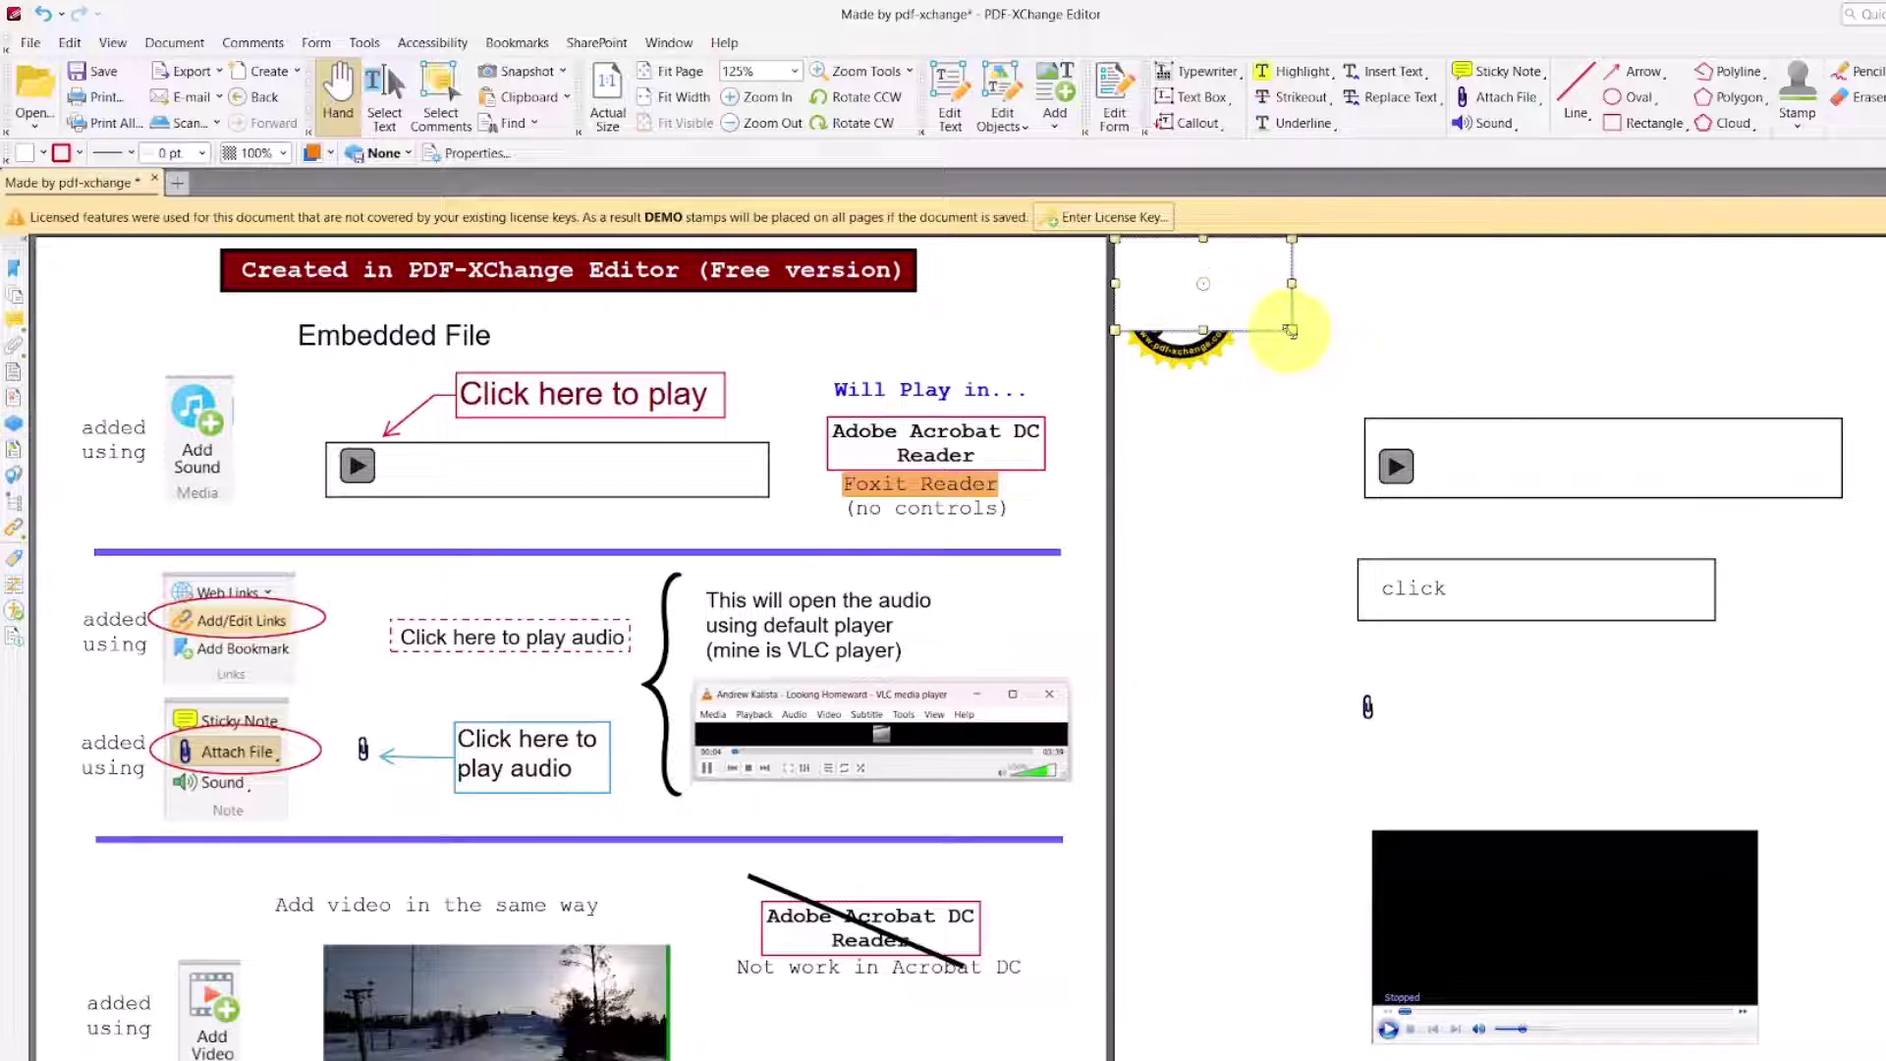
{"action": "left_click_drag", "start_coordinate": [1290, 330], "coordinate": [1287, 374]}
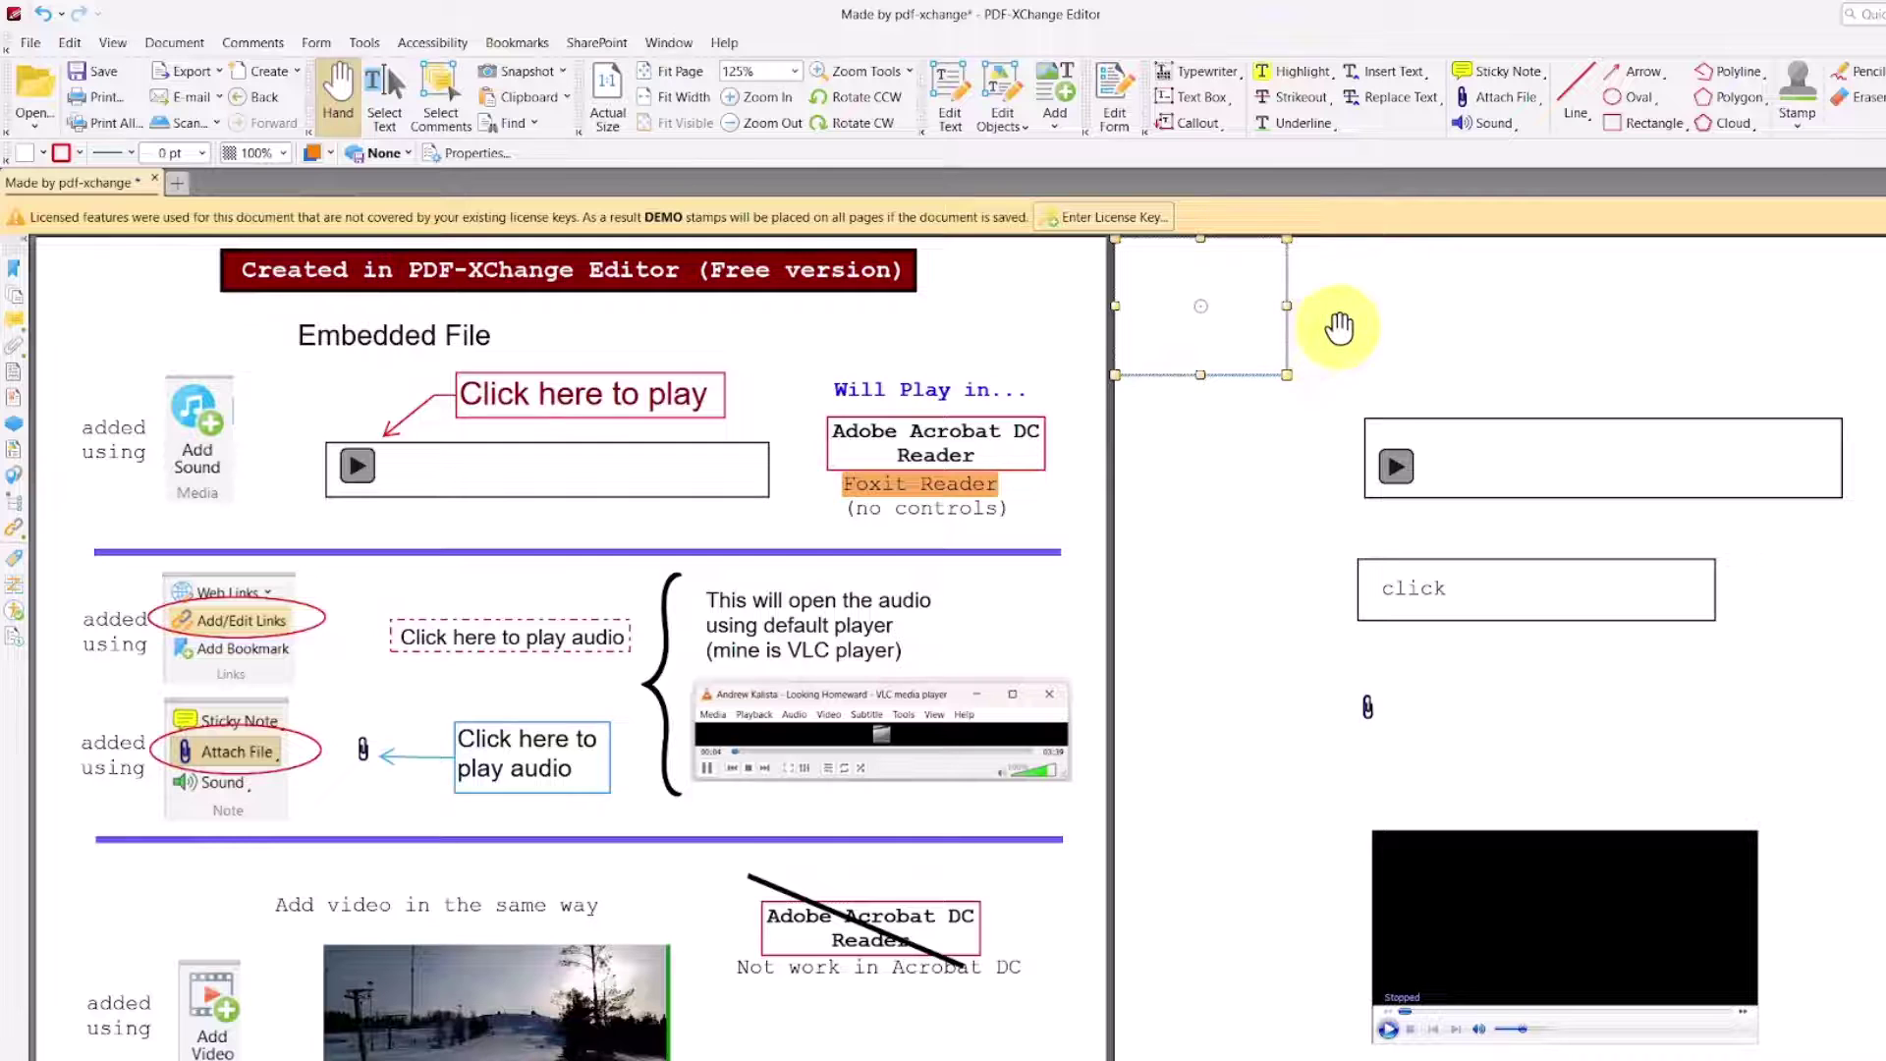
Step: Cut and paste the invisible box onto the left page's top-left corner, then clear the selection
{"action": "key", "text": "ctrl+x"}
{"action": "key", "text": "ctrl+v"}
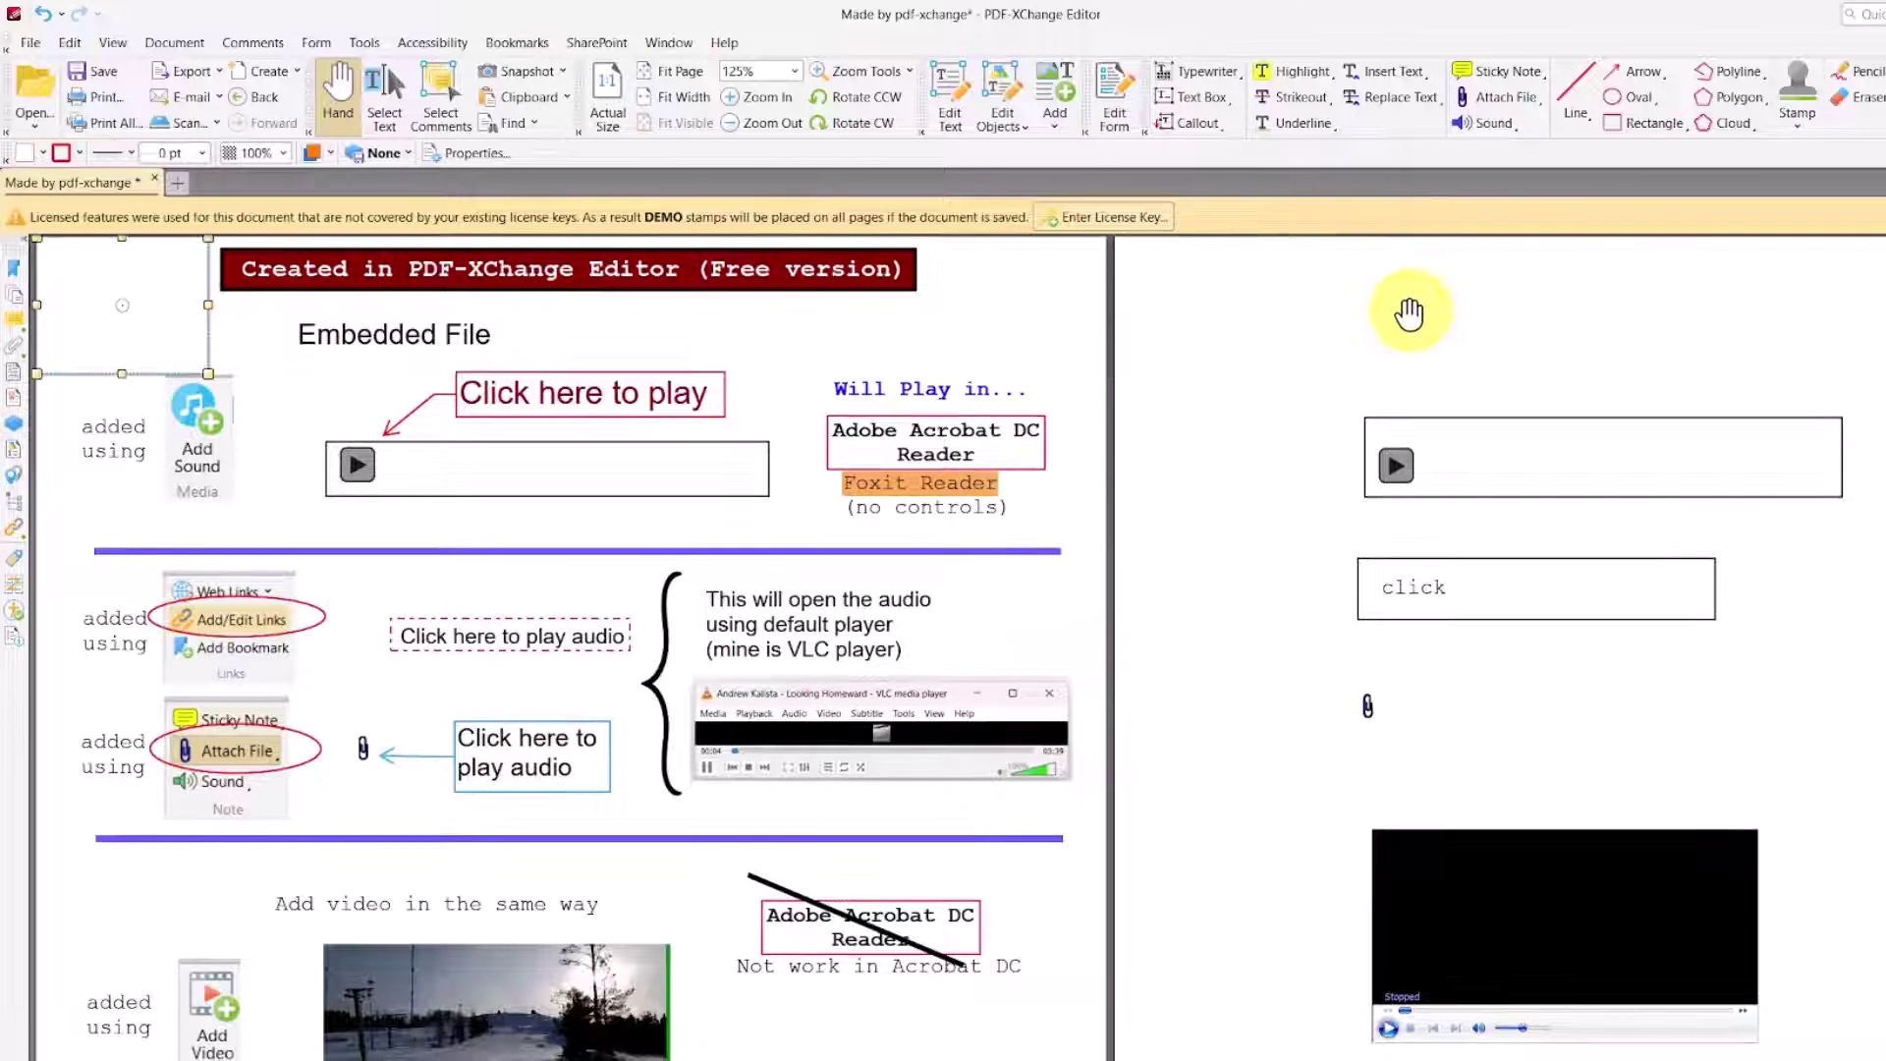
{"action": "left_click", "coordinate": [1254, 346]}
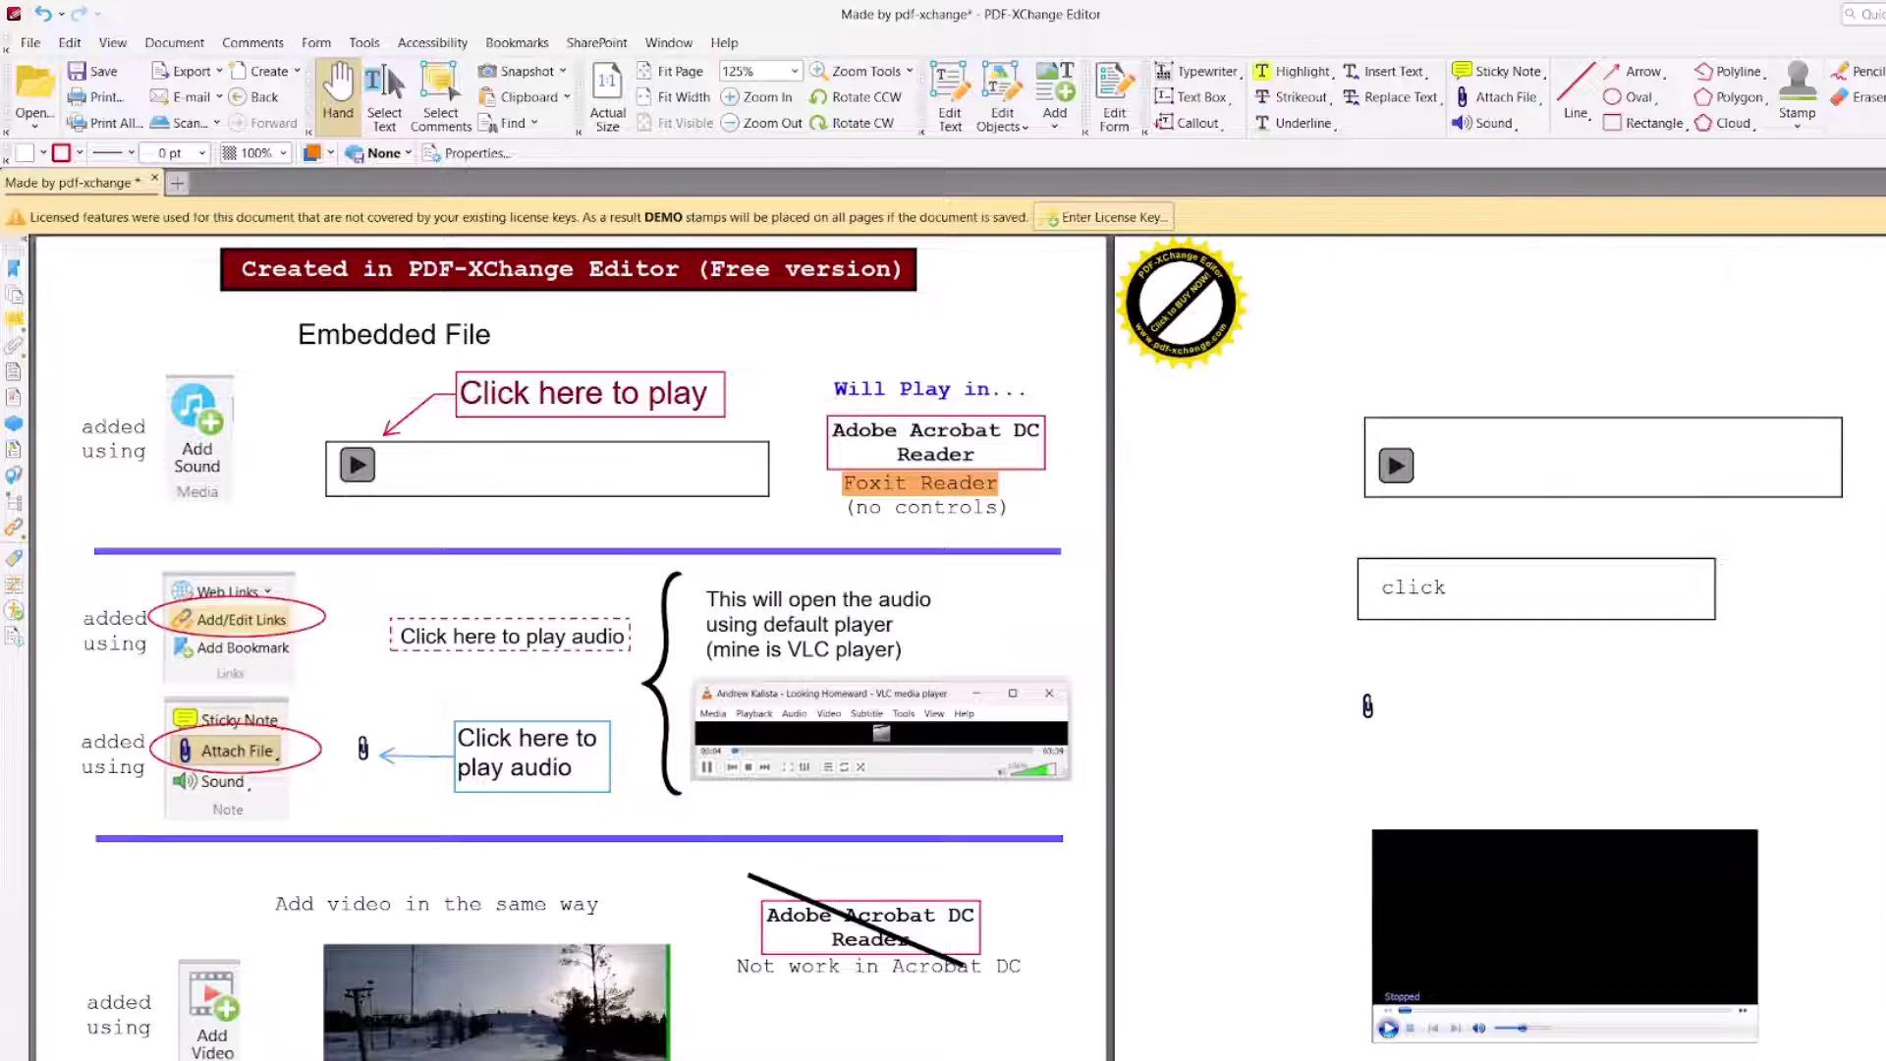
{"action": "key", "text": "Escape"}
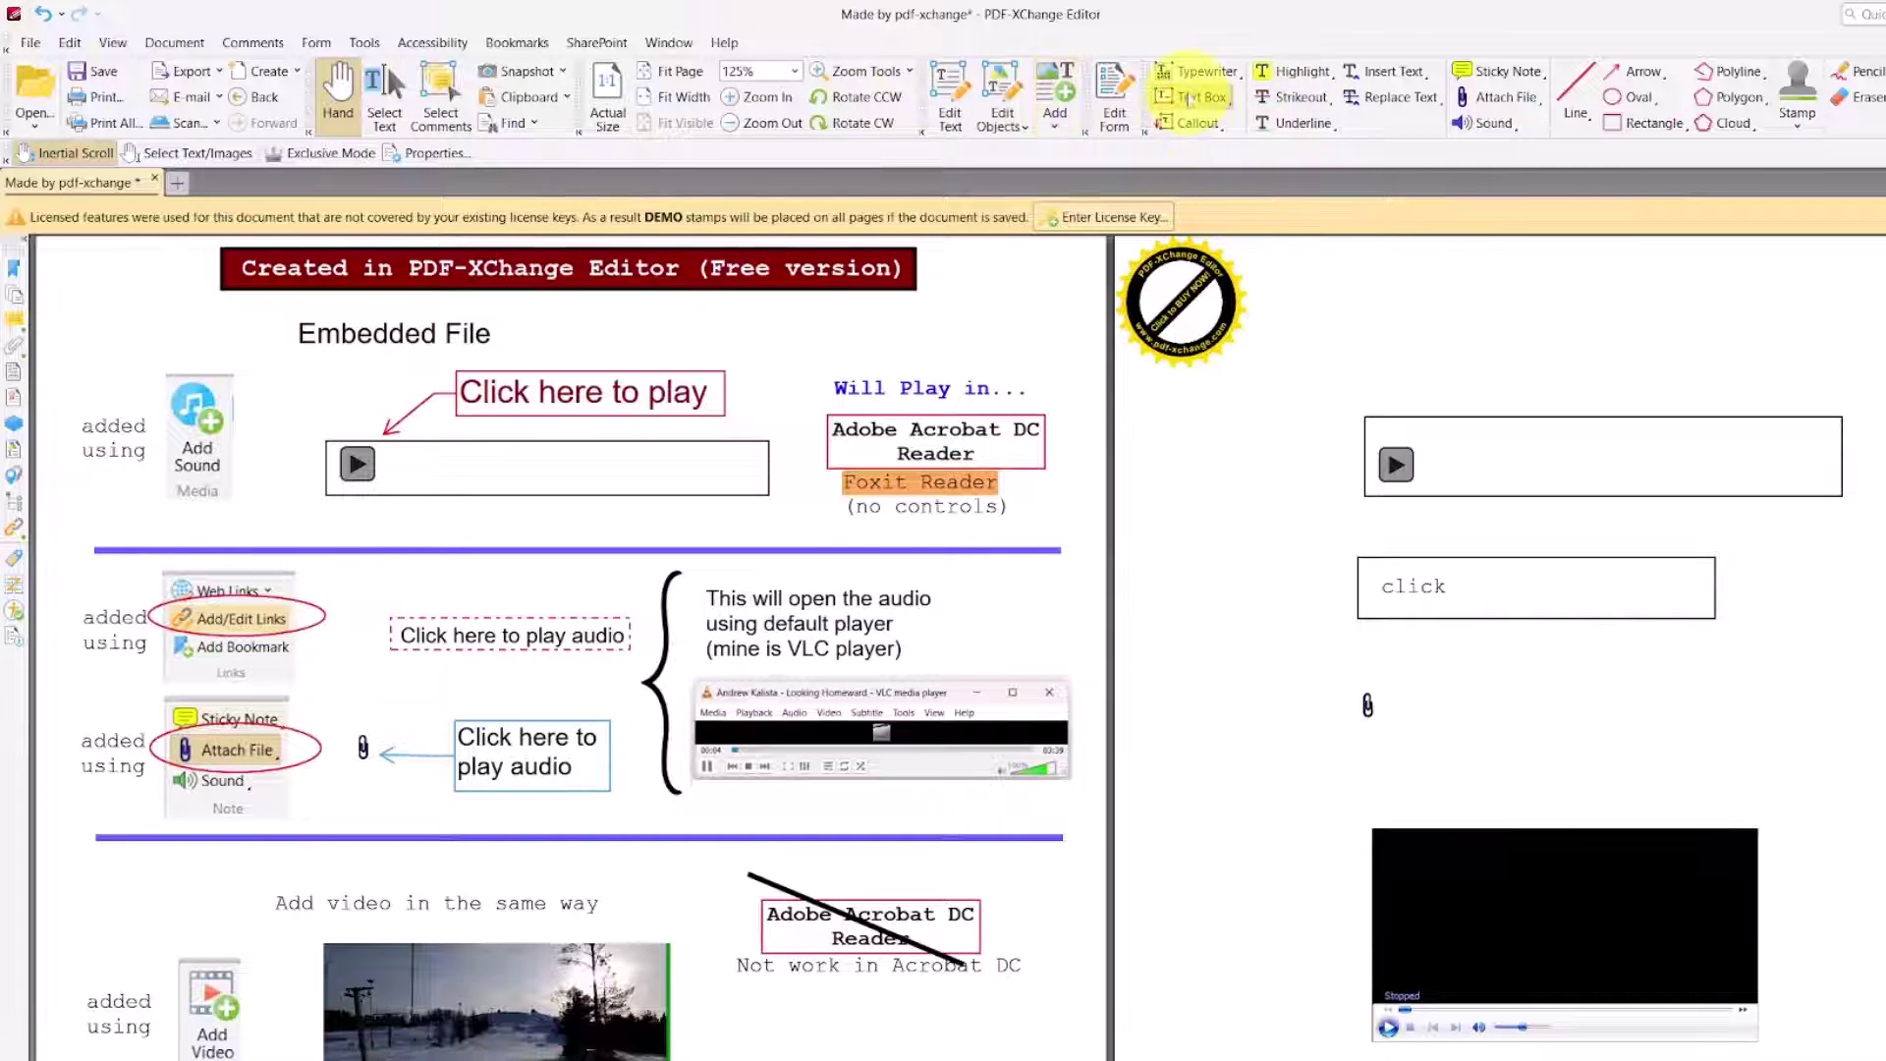
Step: Draw a new text box near the right page top and set its border to 0 pt
{"action": "left_click", "coordinate": [1188, 98]}
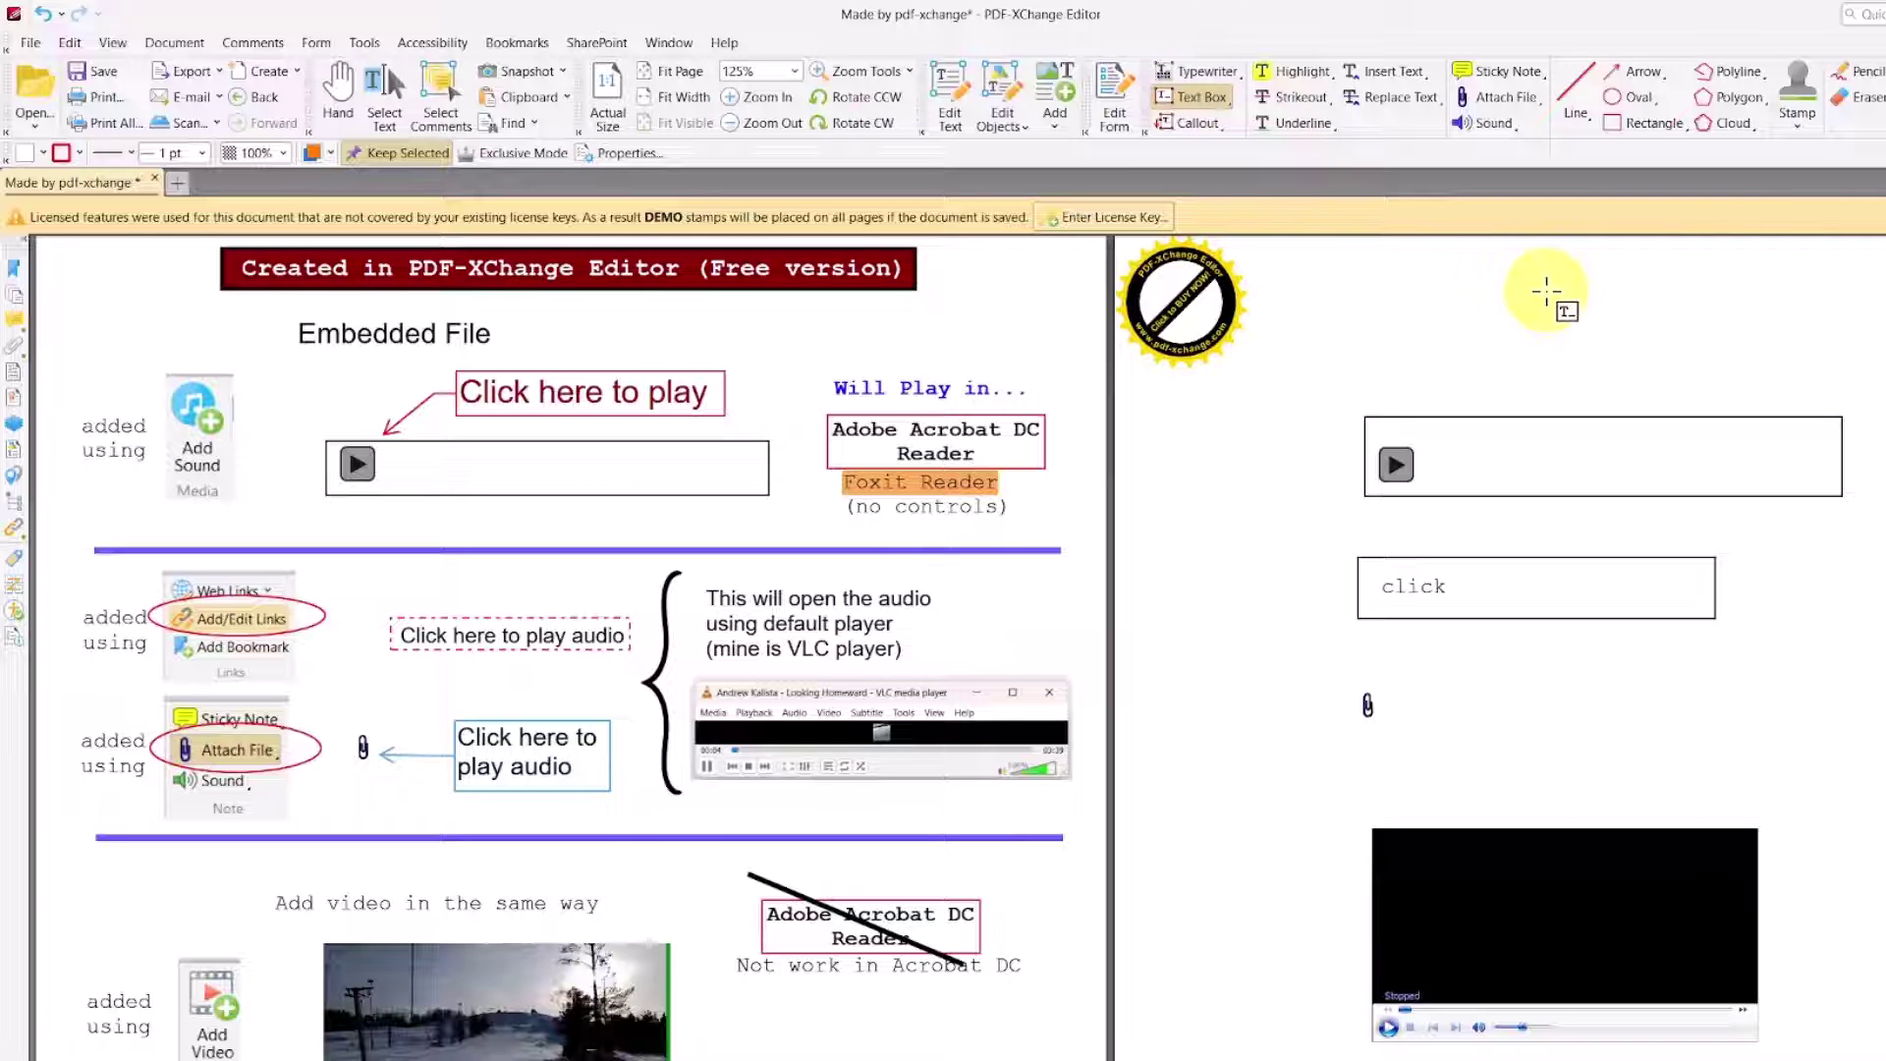
{"action": "left_click_drag", "start_coordinate": [1546, 291], "coordinate": [1634, 357]}
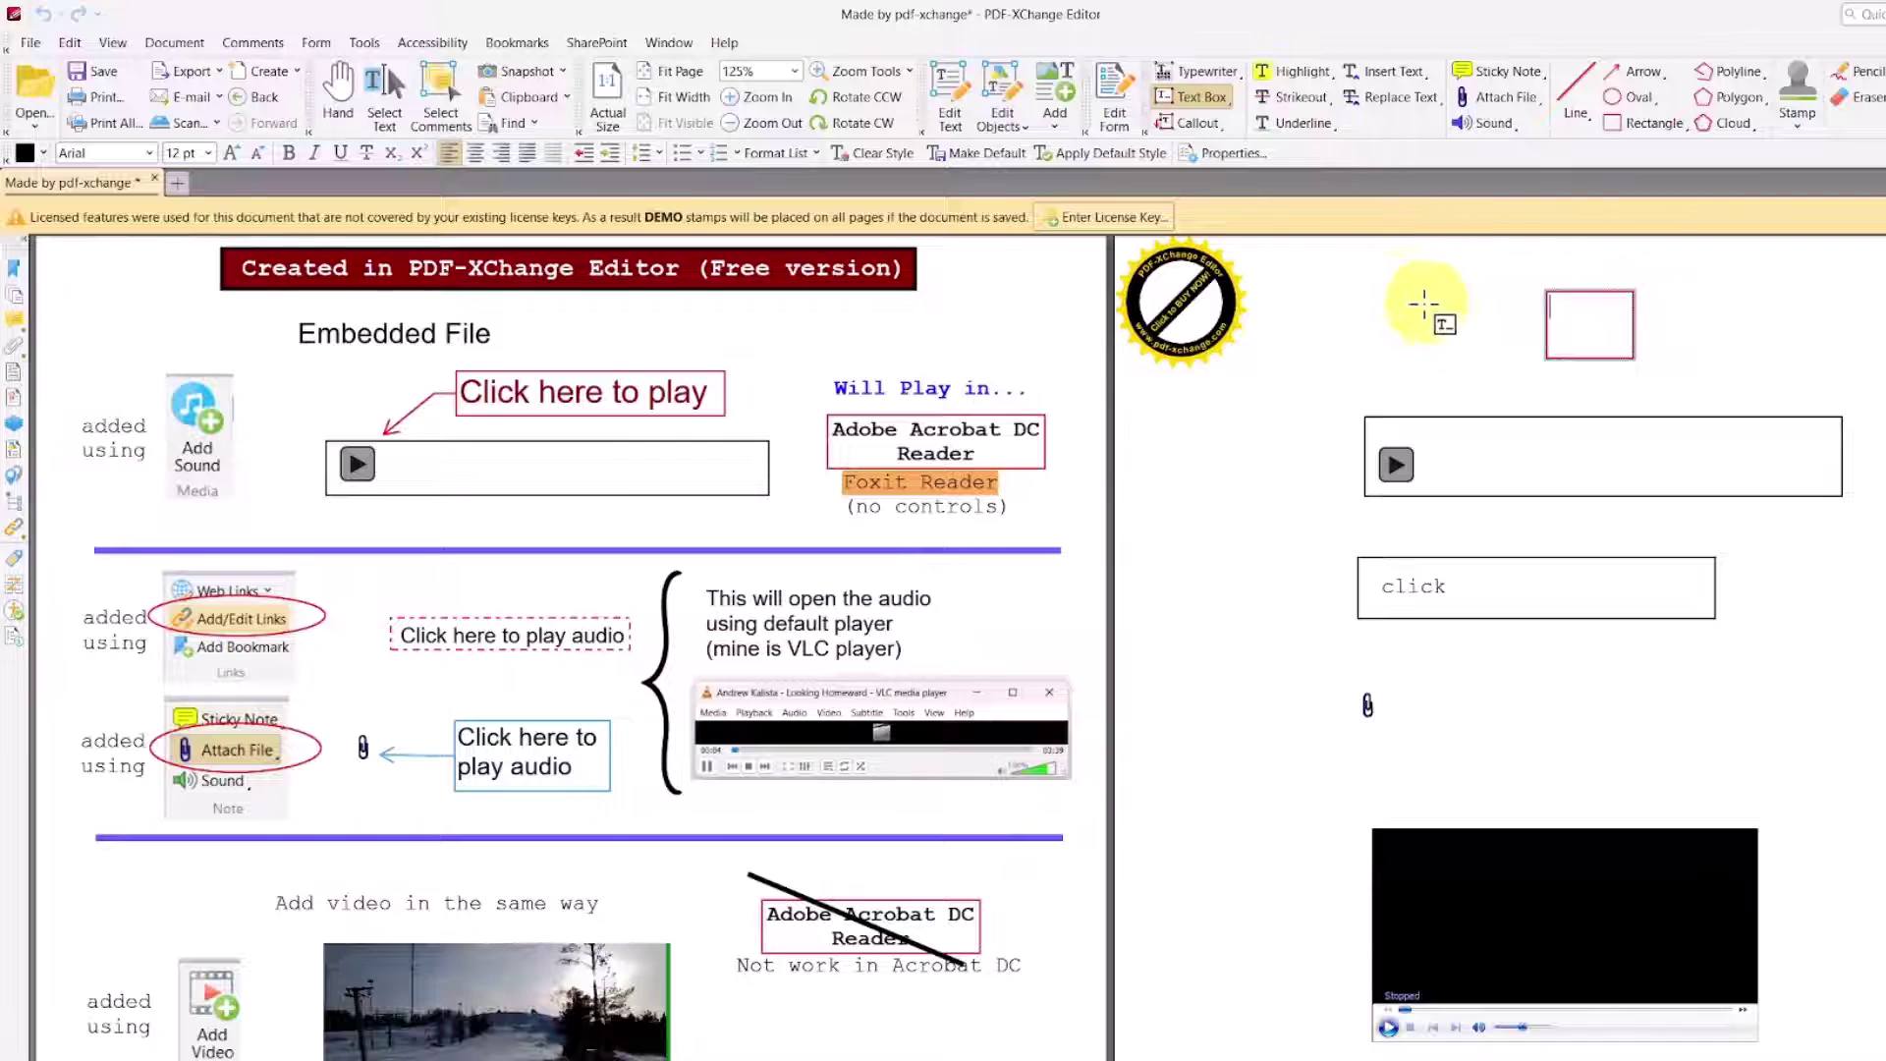
{"action": "left_click", "coordinate": [1184, 101]}
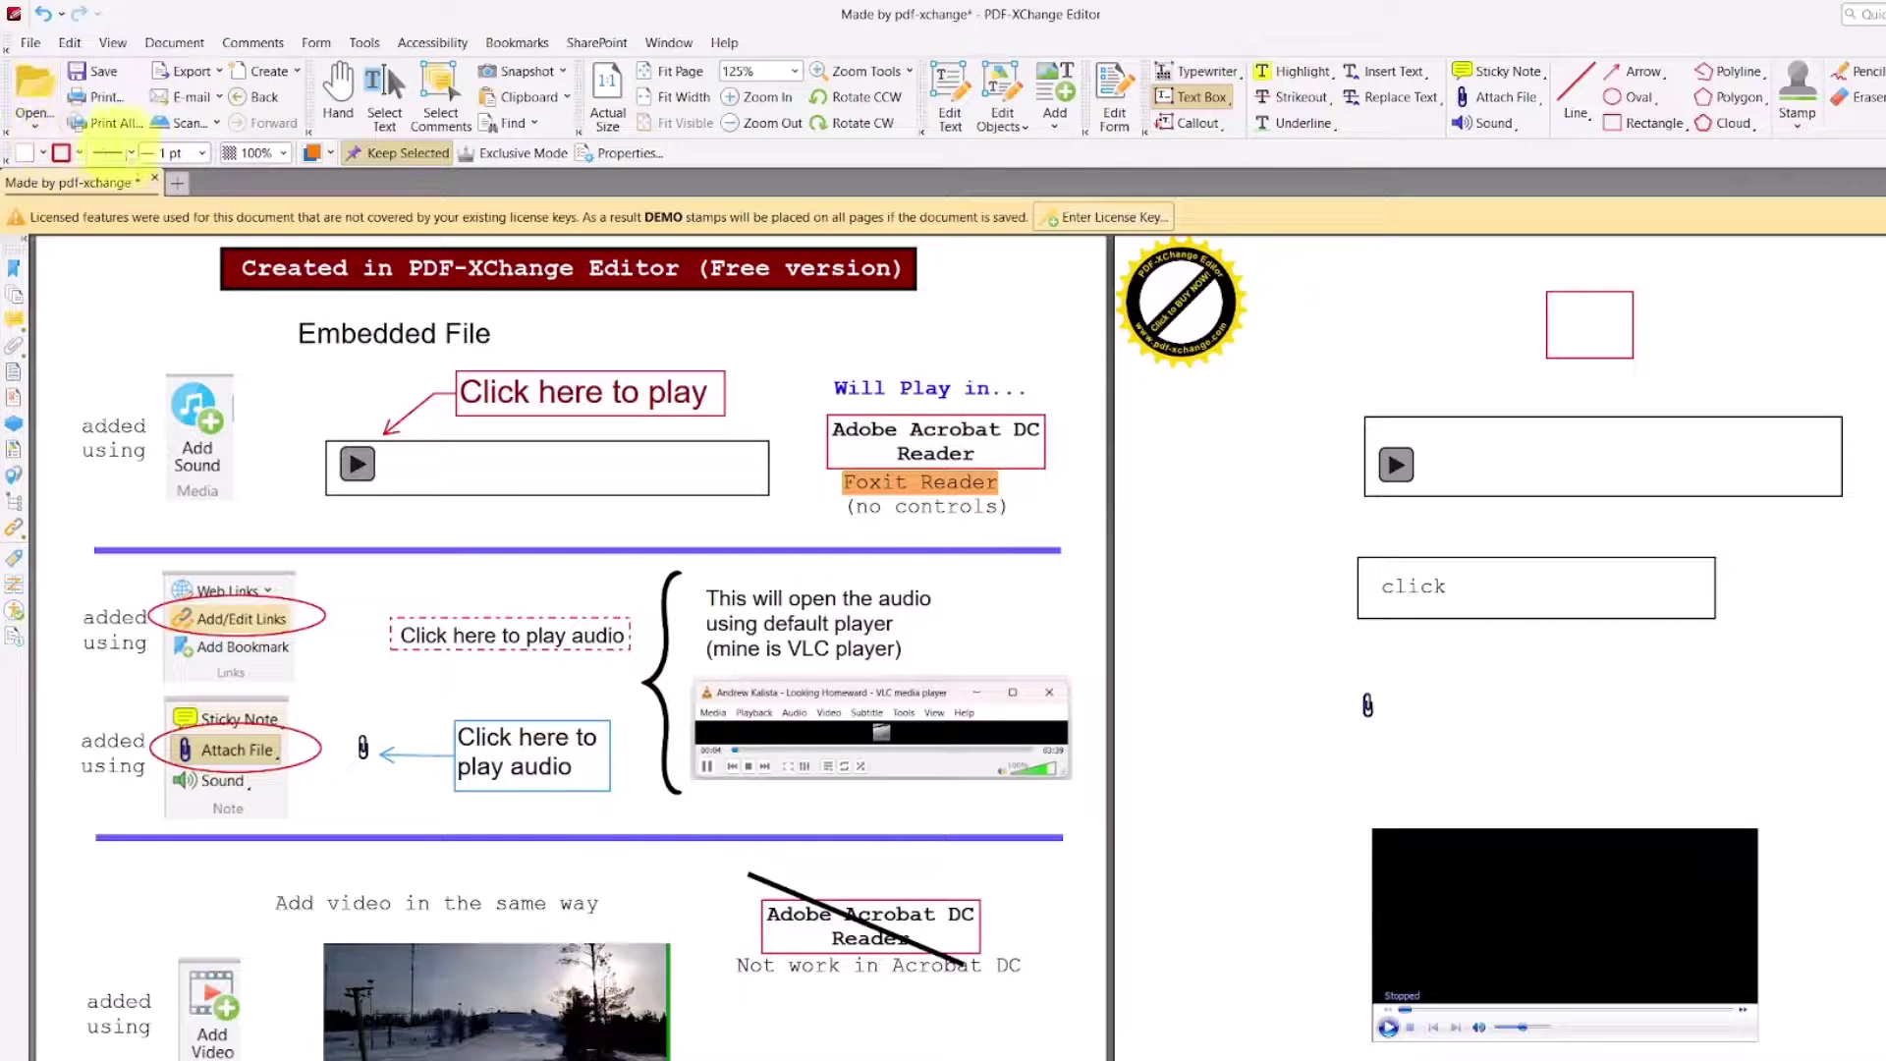
{"action": "left_click", "coordinate": [199, 154]}
{"action": "left_click", "coordinate": [181, 180]}
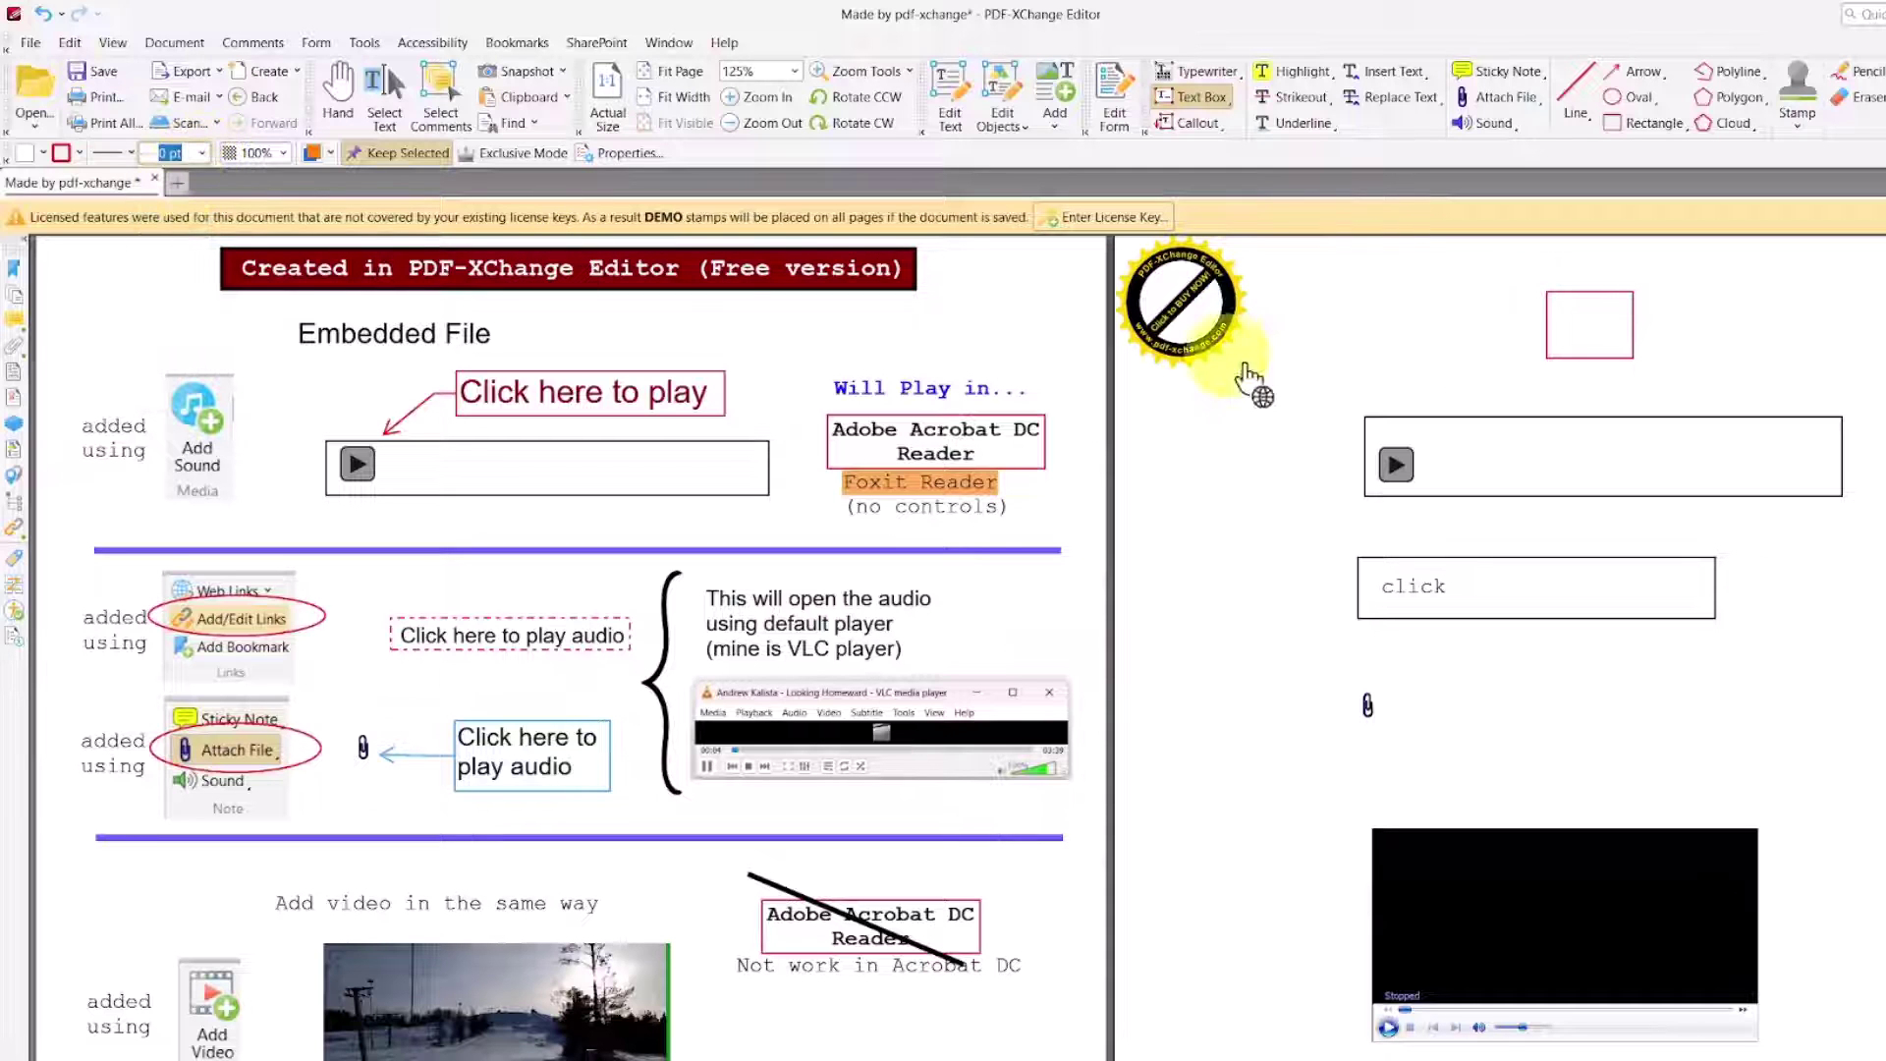
Step: Place more borderless text boxes, discard the empty small one, and return to panning
{"action": "left_click", "coordinate": [1346, 305]}
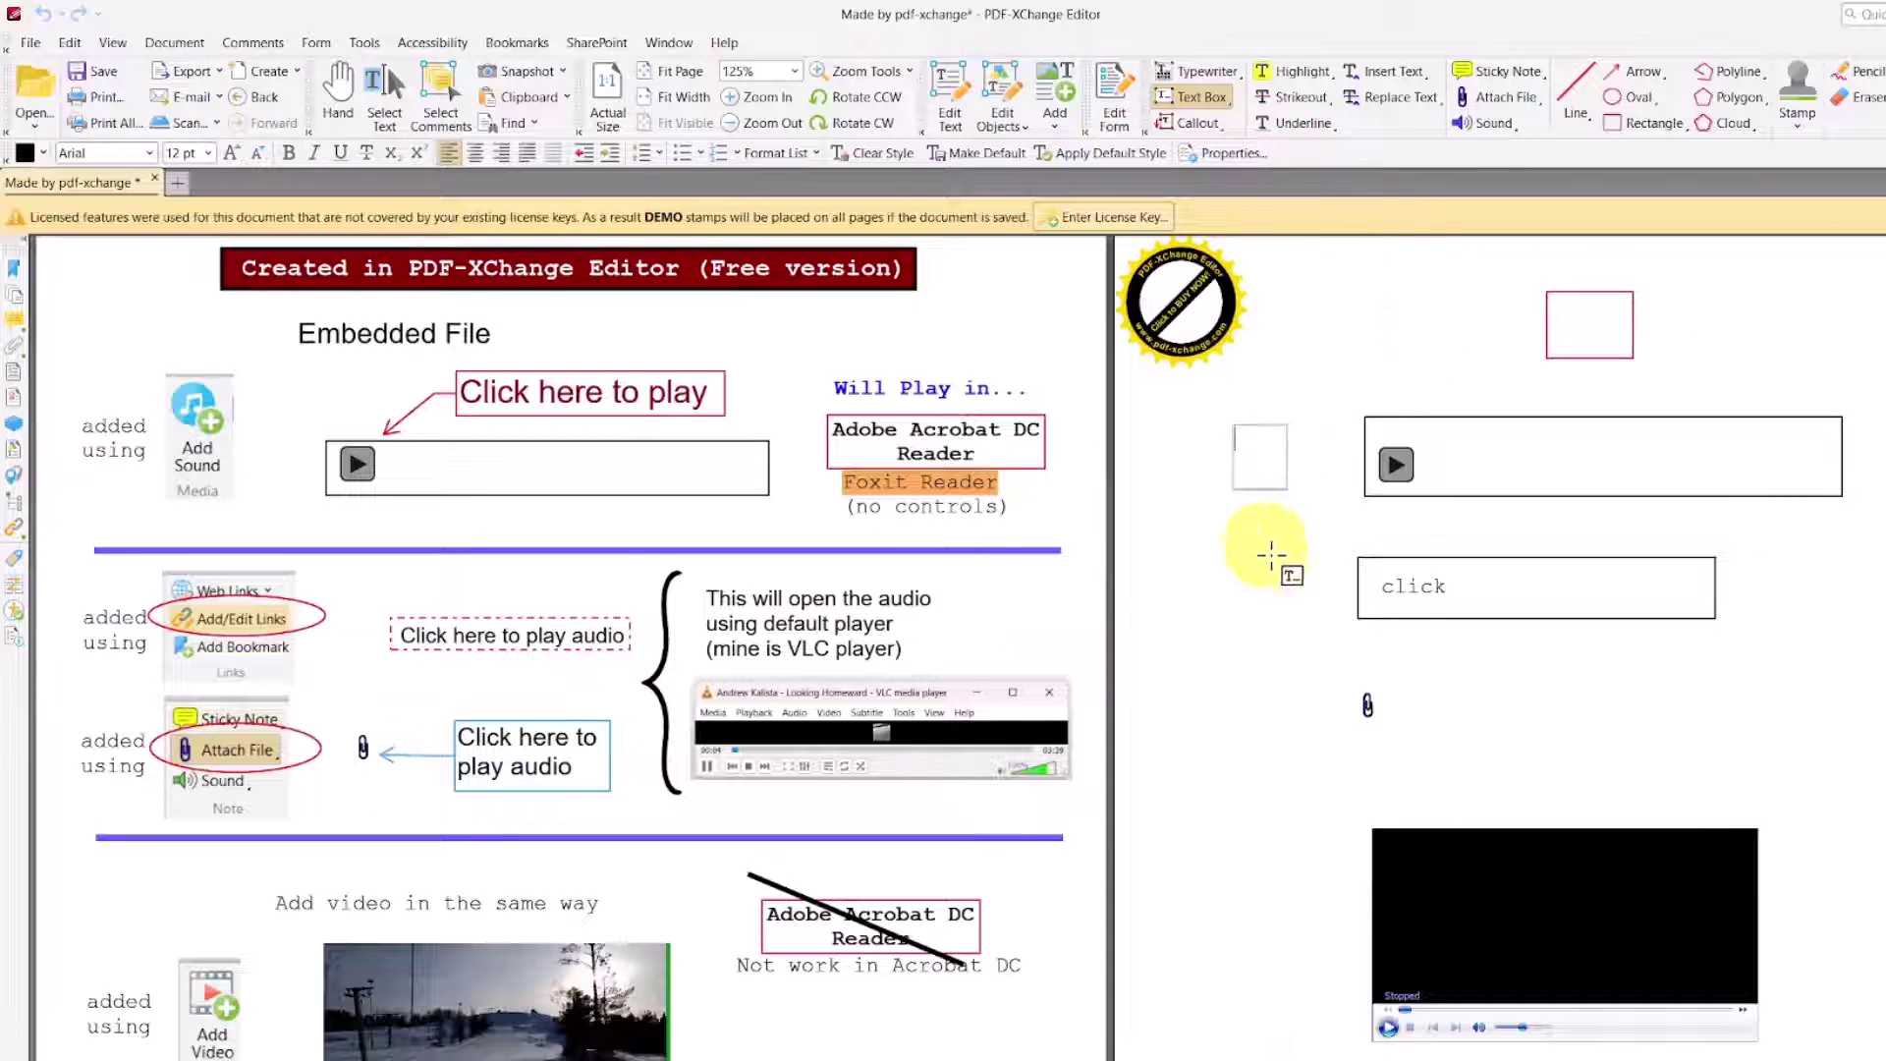
{"action": "left_click", "coordinate": [1202, 744]}
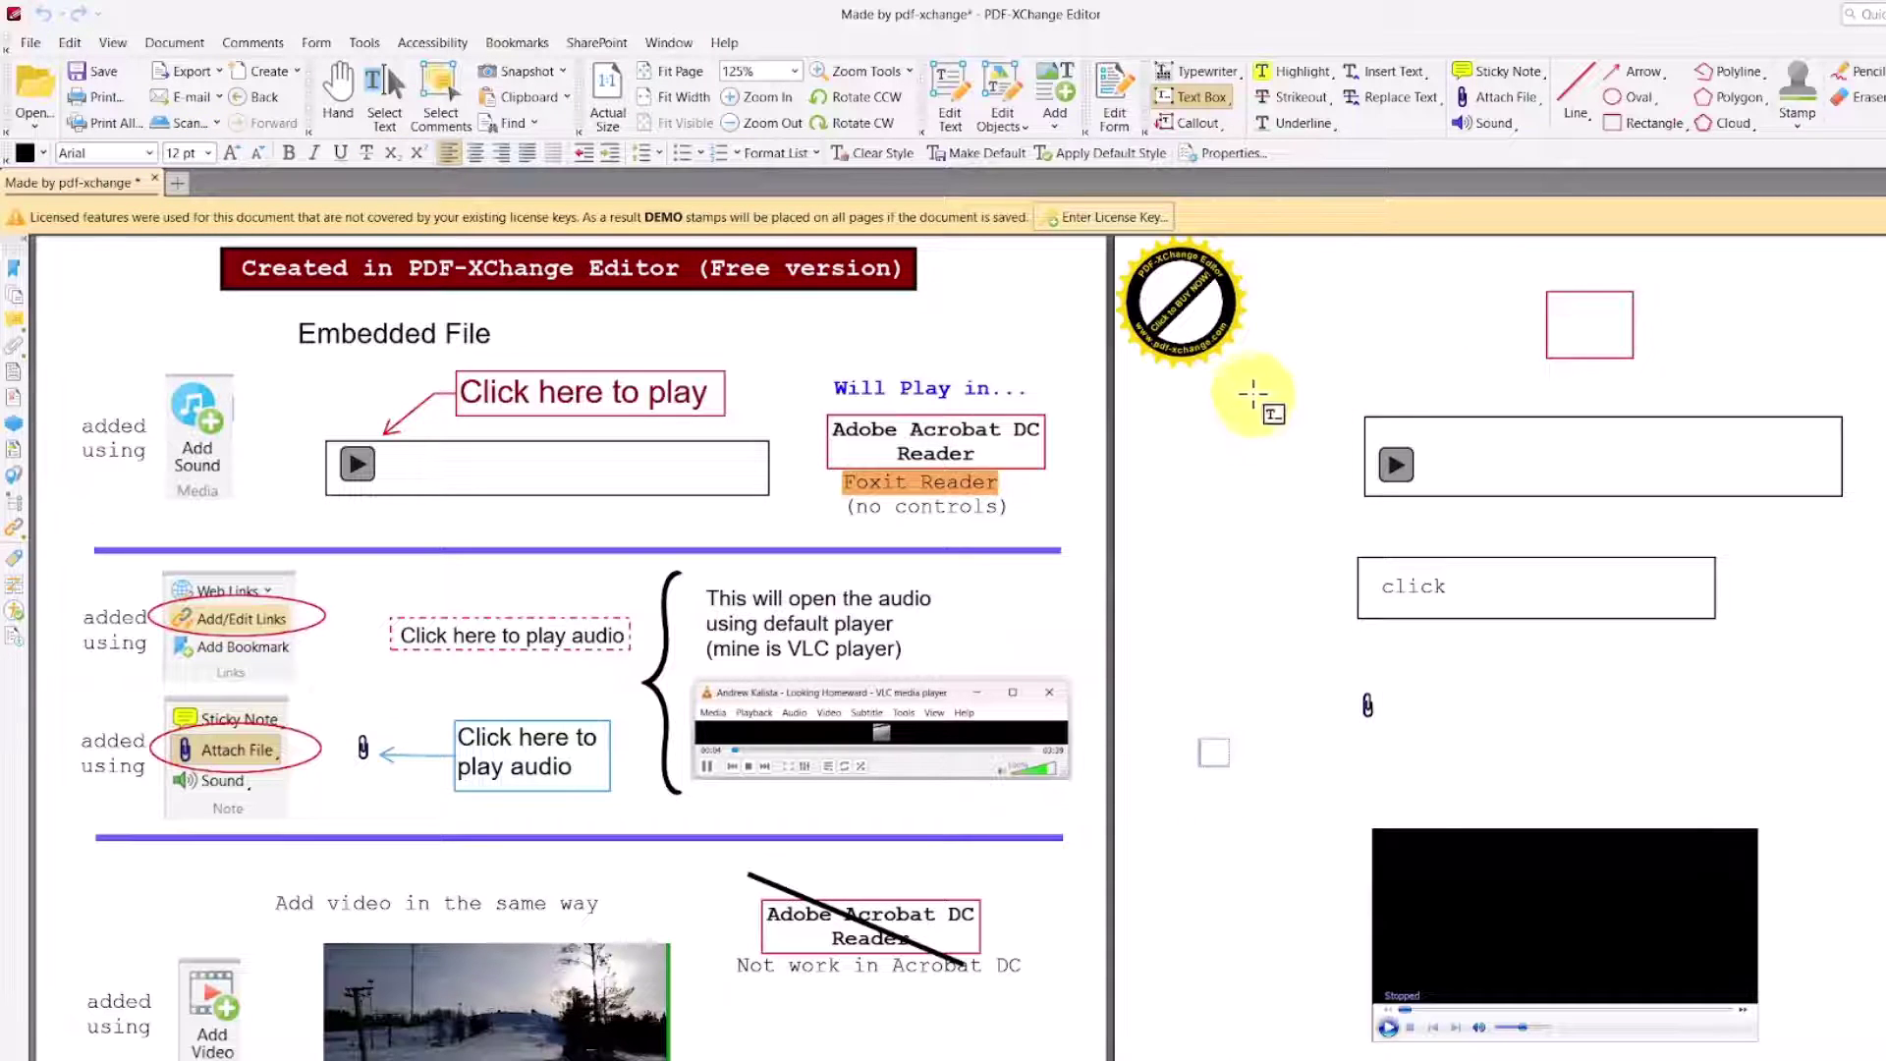
{"action": "left_click", "coordinate": [1257, 391]}
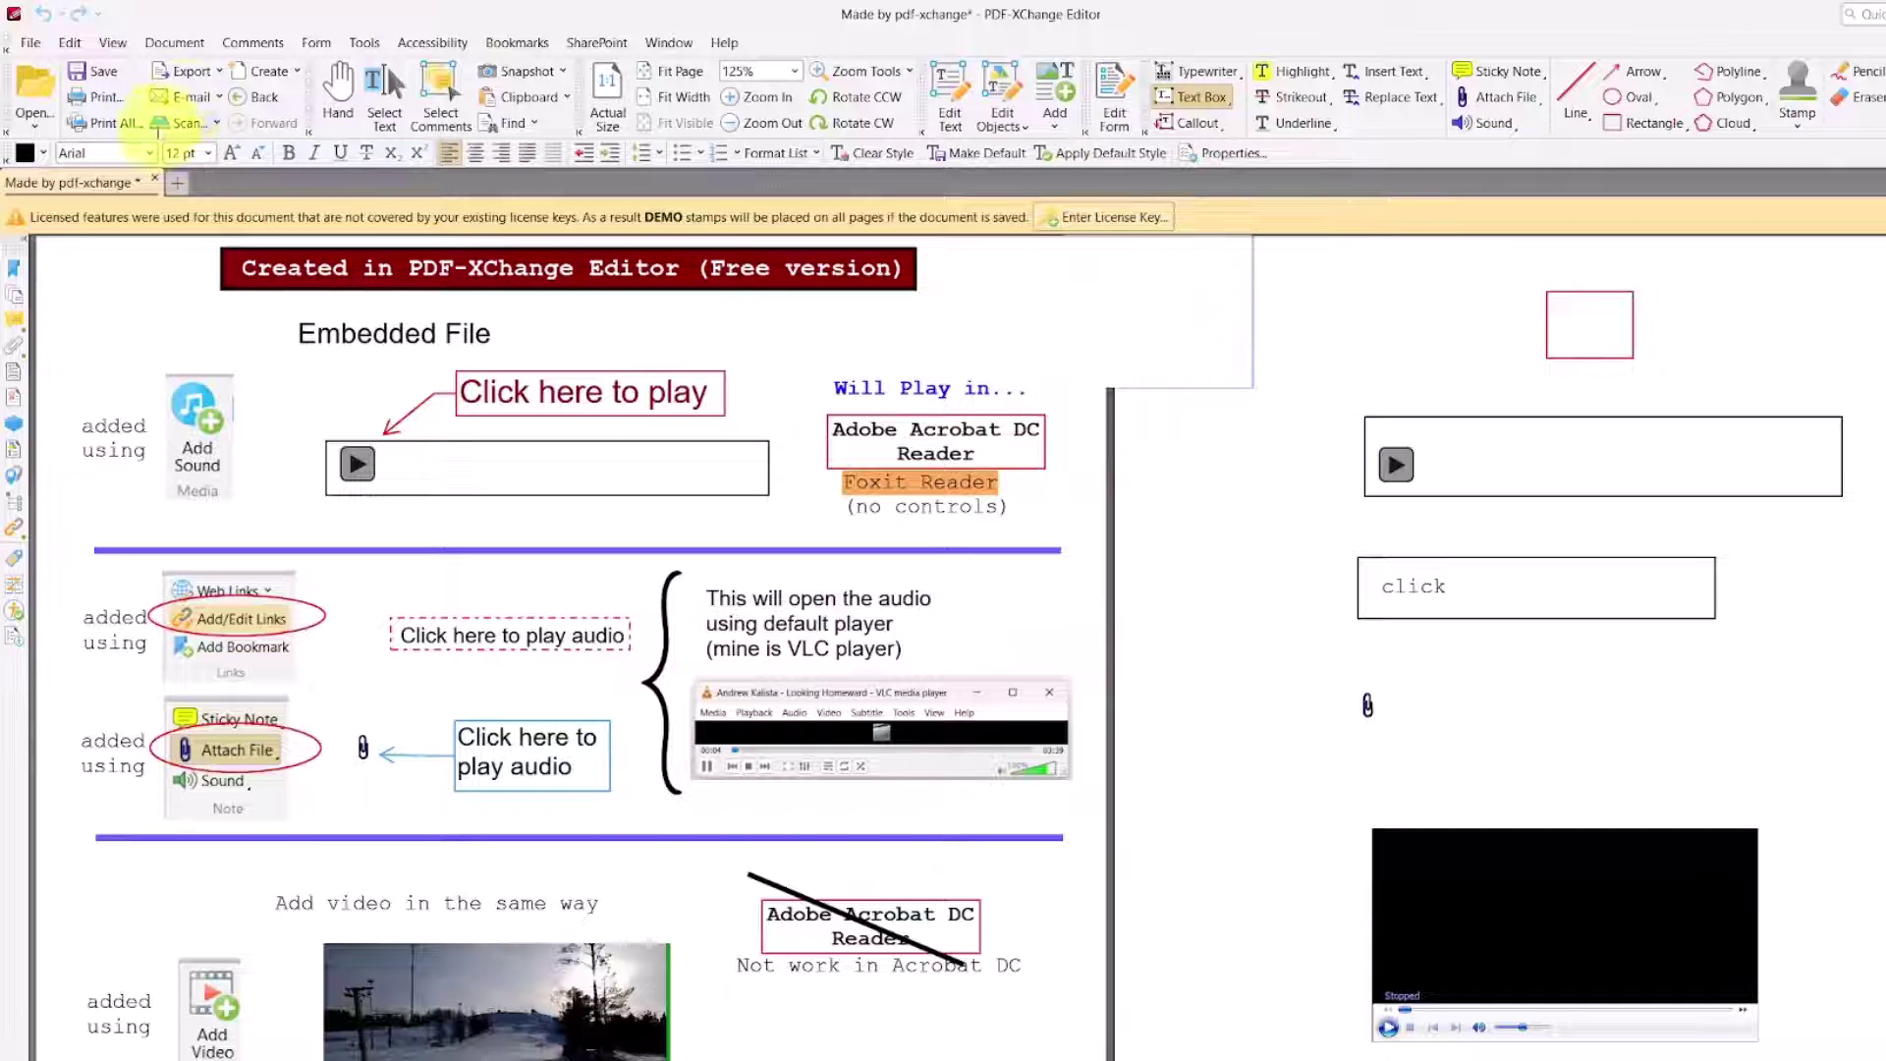
{"action": "left_click", "coordinate": [336, 87]}
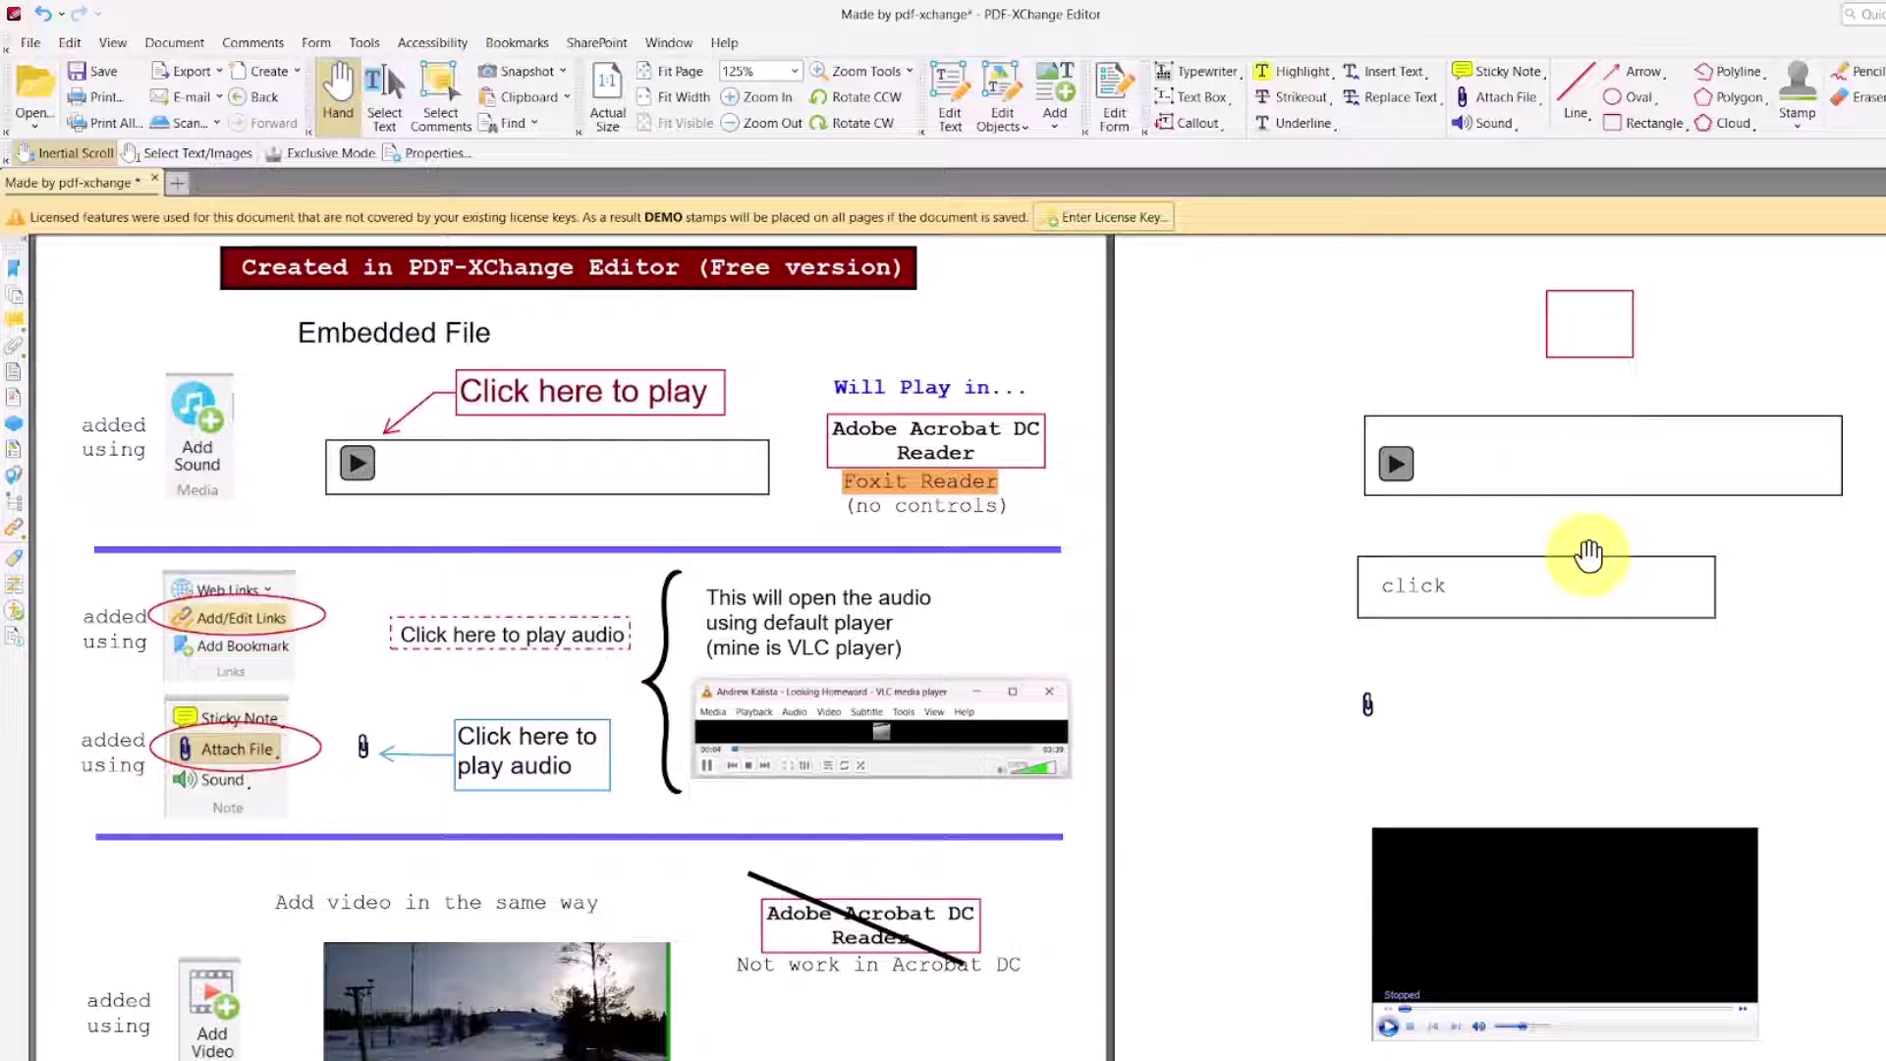
{"action": "scroll", "coordinate": [1586, 545], "scroll_direction": "down", "scroll_amount": 3}
{"action": "scroll", "coordinate": [1591, 540], "scroll_direction": "up", "scroll_amount": 3}
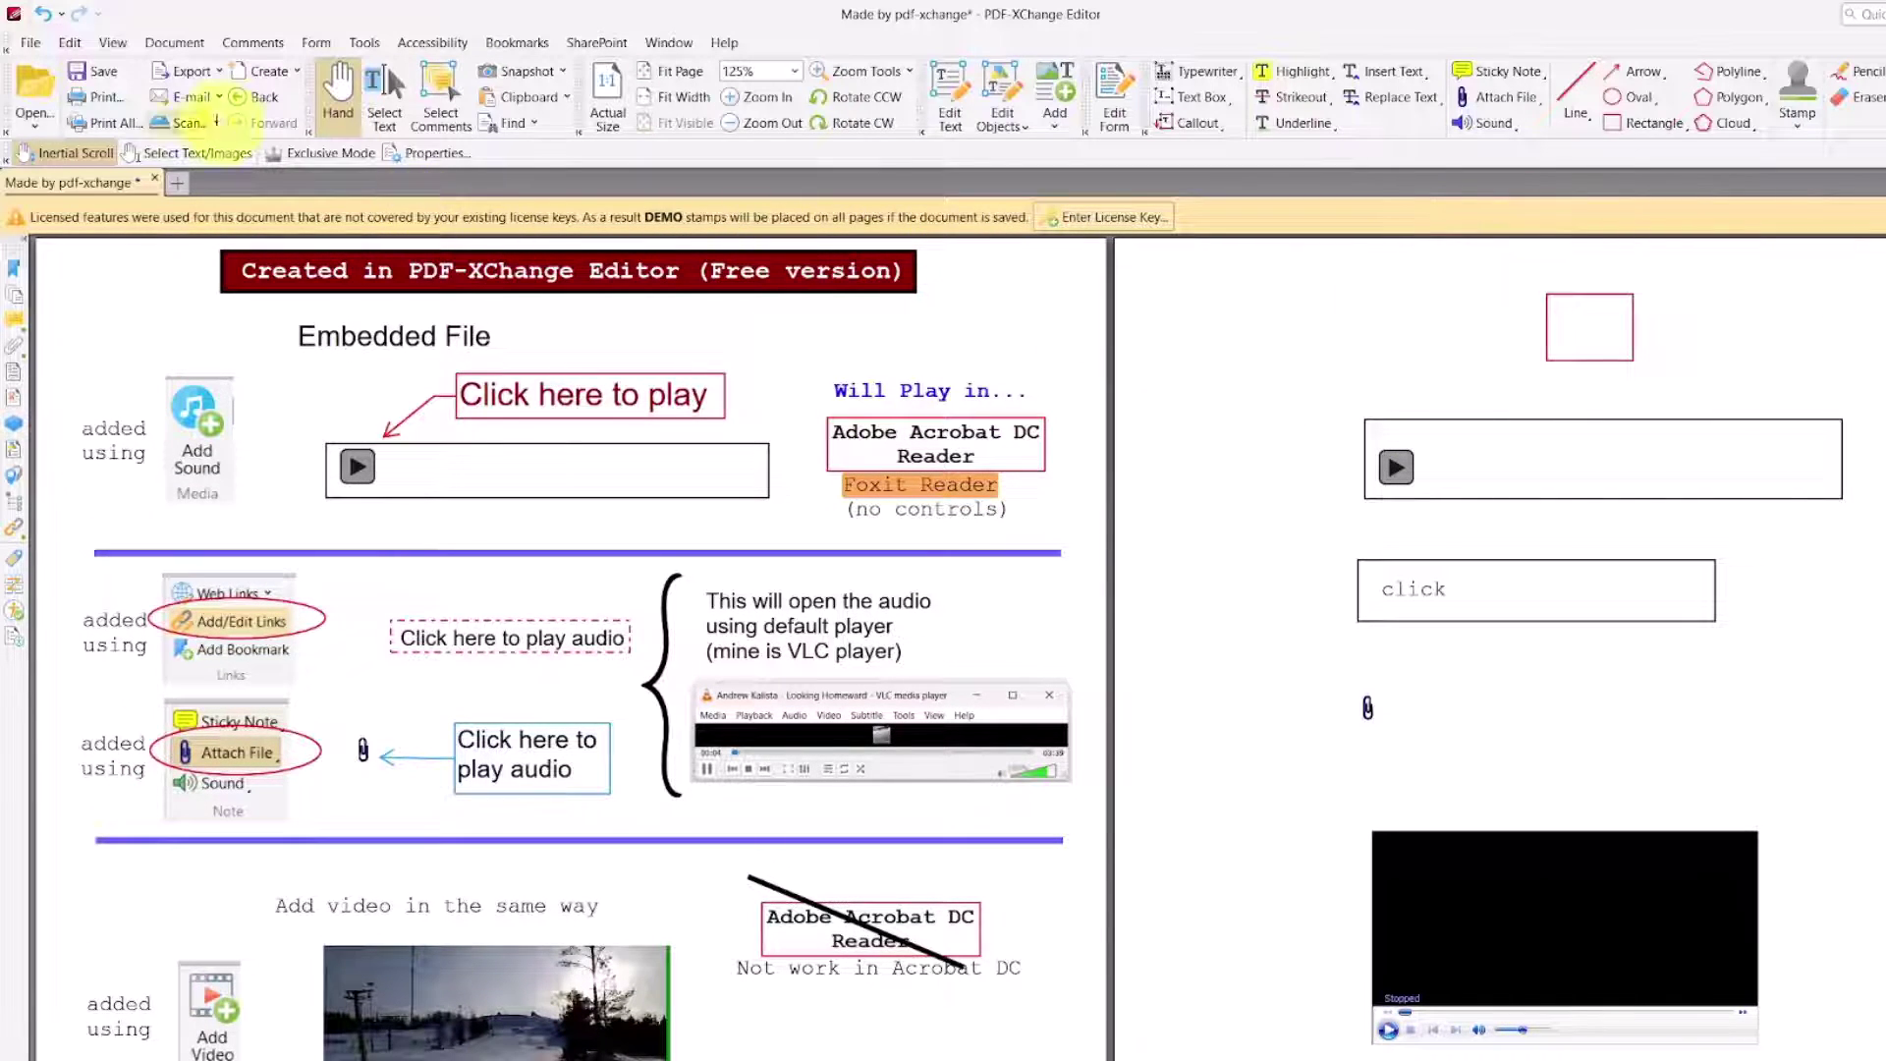
Step: Close the Made by pdf-xchange document and reopen it from the recent files list
{"action": "left_click", "coordinate": [145, 180]}
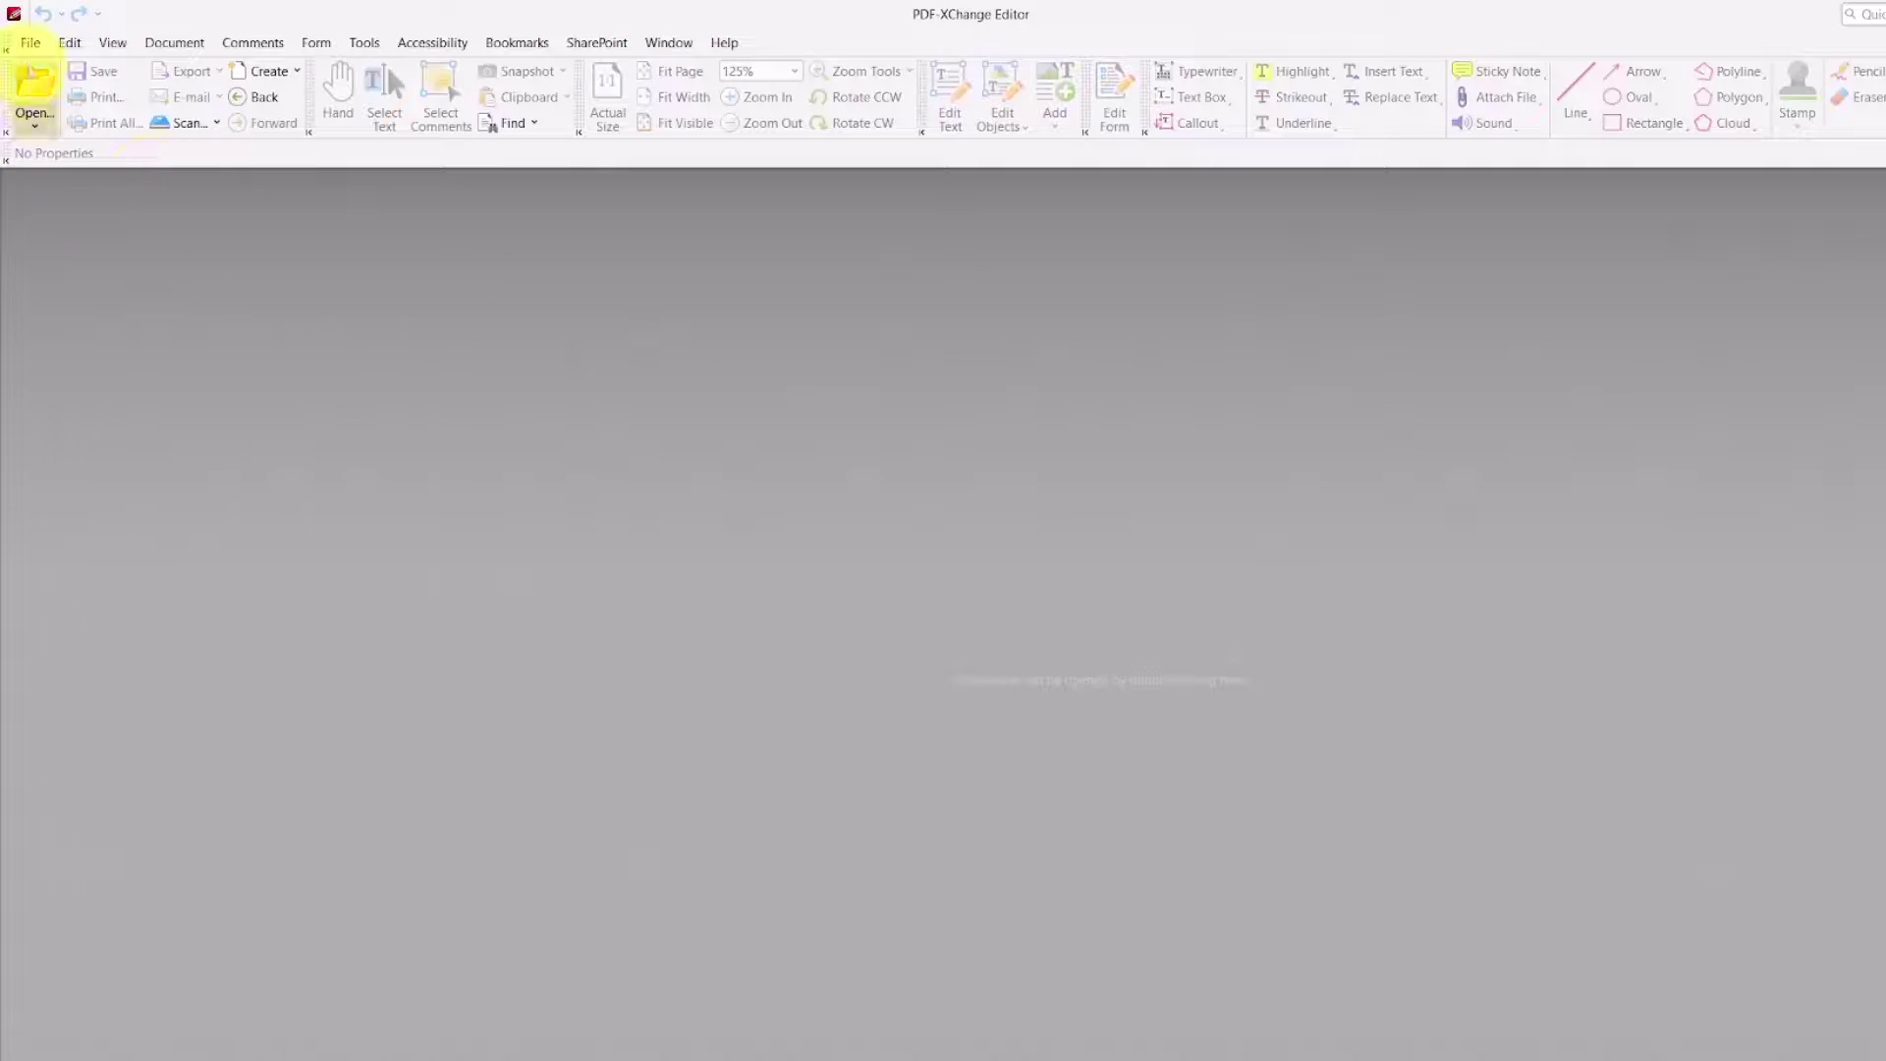
{"action": "left_click", "coordinate": [31, 43]}
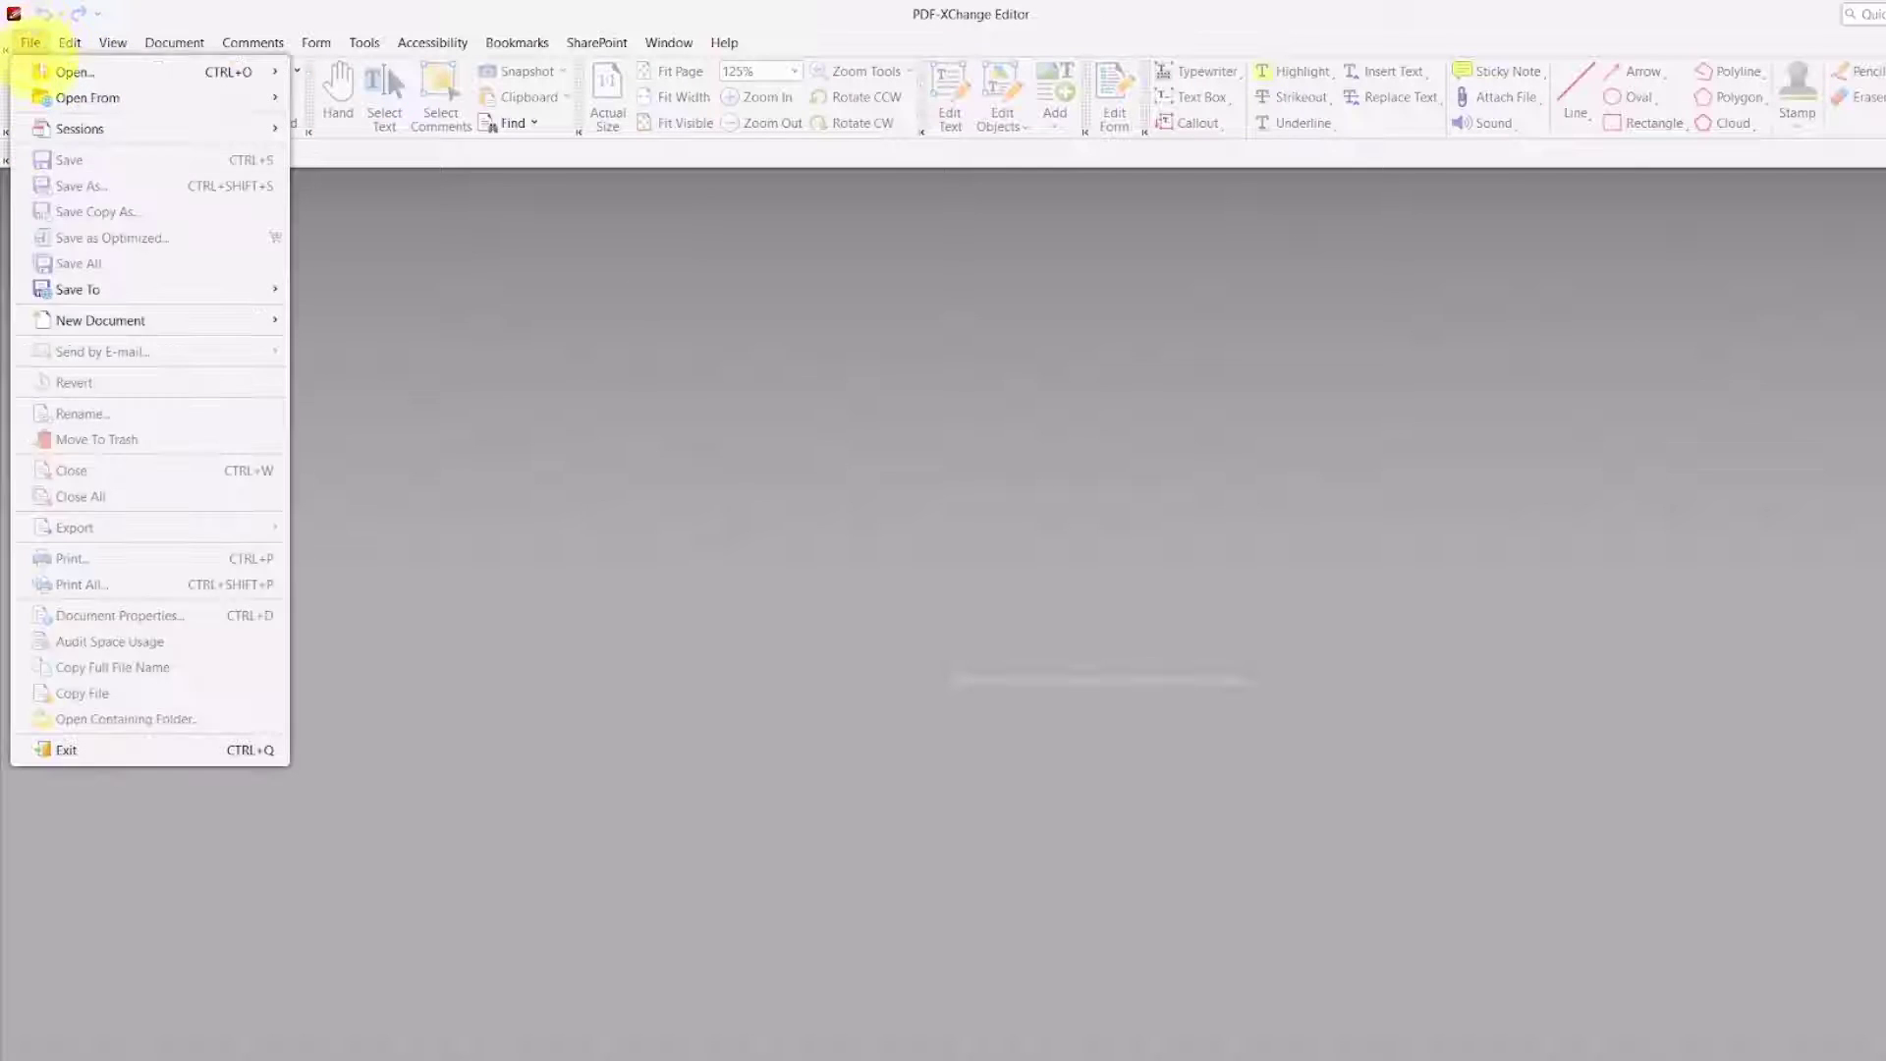
{"action": "mouse_move", "coordinate": [236, 71]}
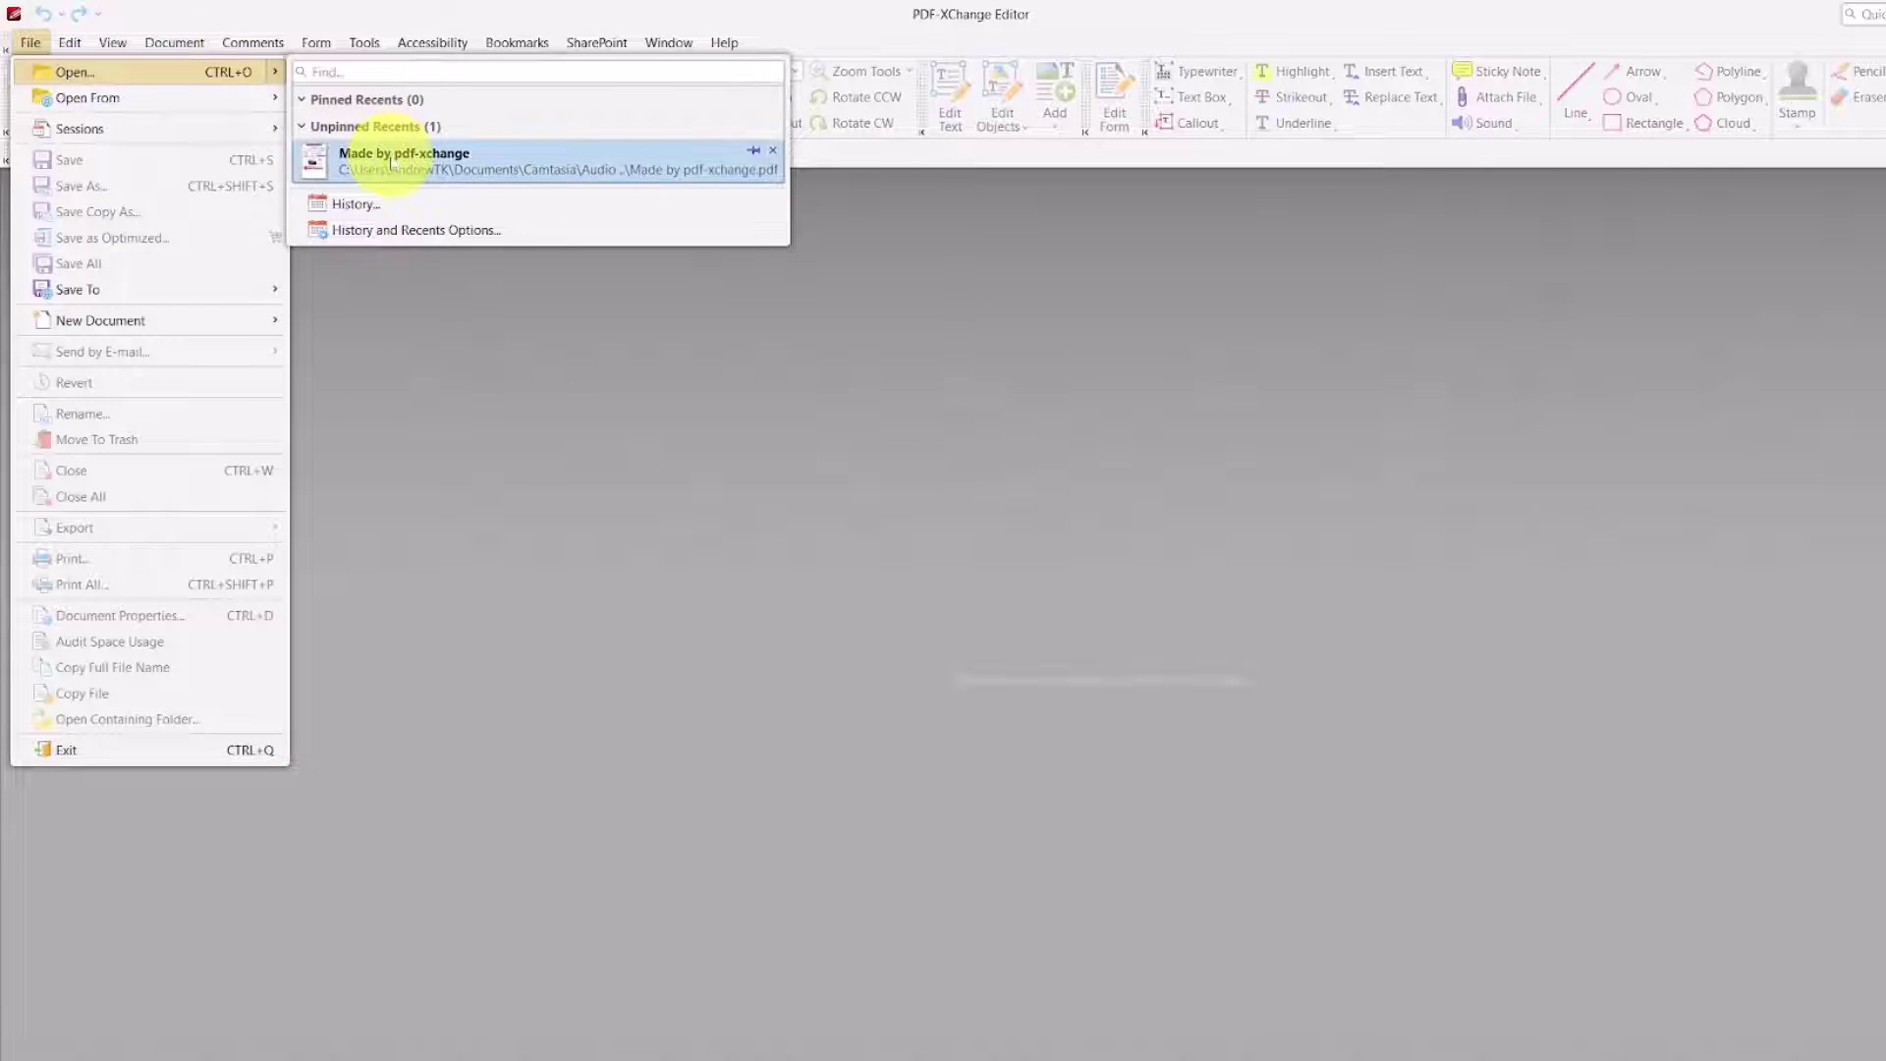
{"action": "left_click", "coordinate": [393, 157]}
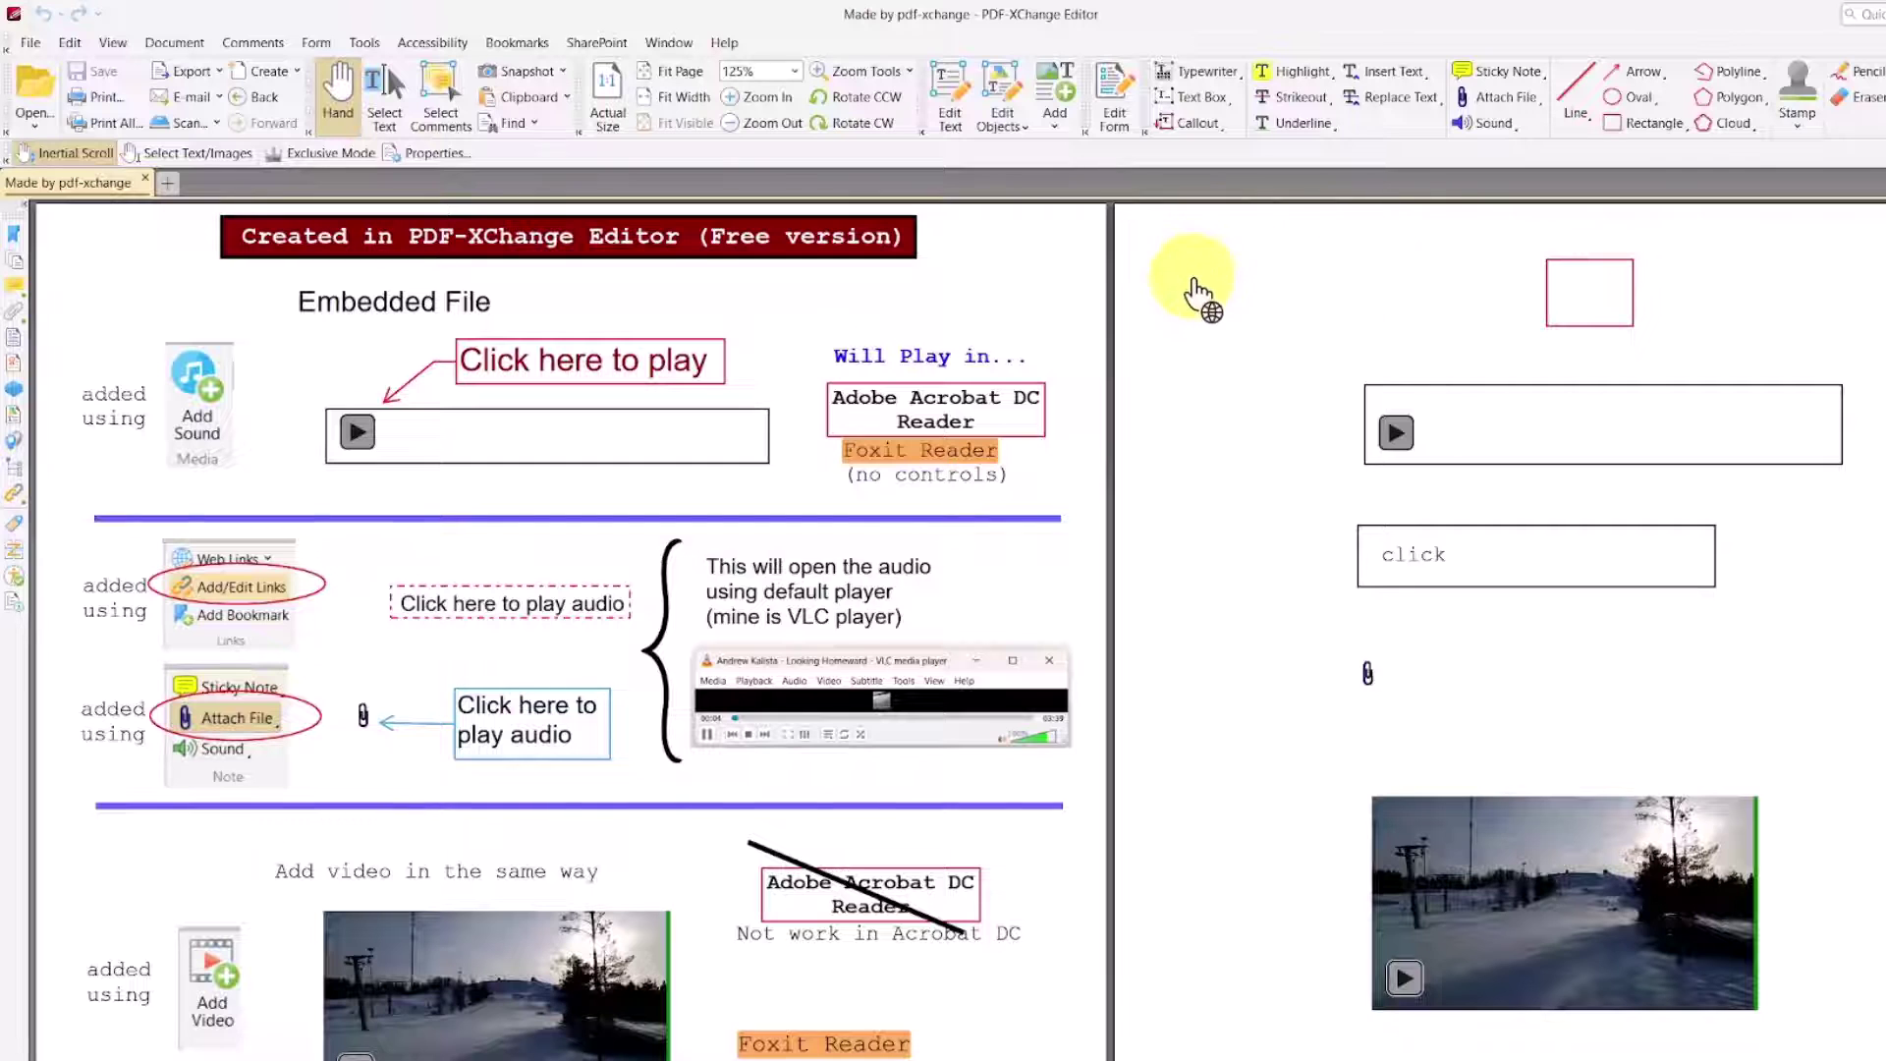
Step: Move the hidden box off the demo stamp and follow its link to the PDF-XChange website
{"action": "left_click", "coordinate": [1214, 346]}
{"action": "mouse_move", "coordinate": [1212, 338]}
{"action": "left_mouse_down"}
{"action": "mouse_move", "coordinate": [1216, 513]}
{"action": "mouse_move", "coordinate": [1265, 466]}
{"action": "mouse_move", "coordinate": [1229, 294]}
{"action": "mouse_move", "coordinate": [1390, 293]}
{"action": "left_mouse_up"}
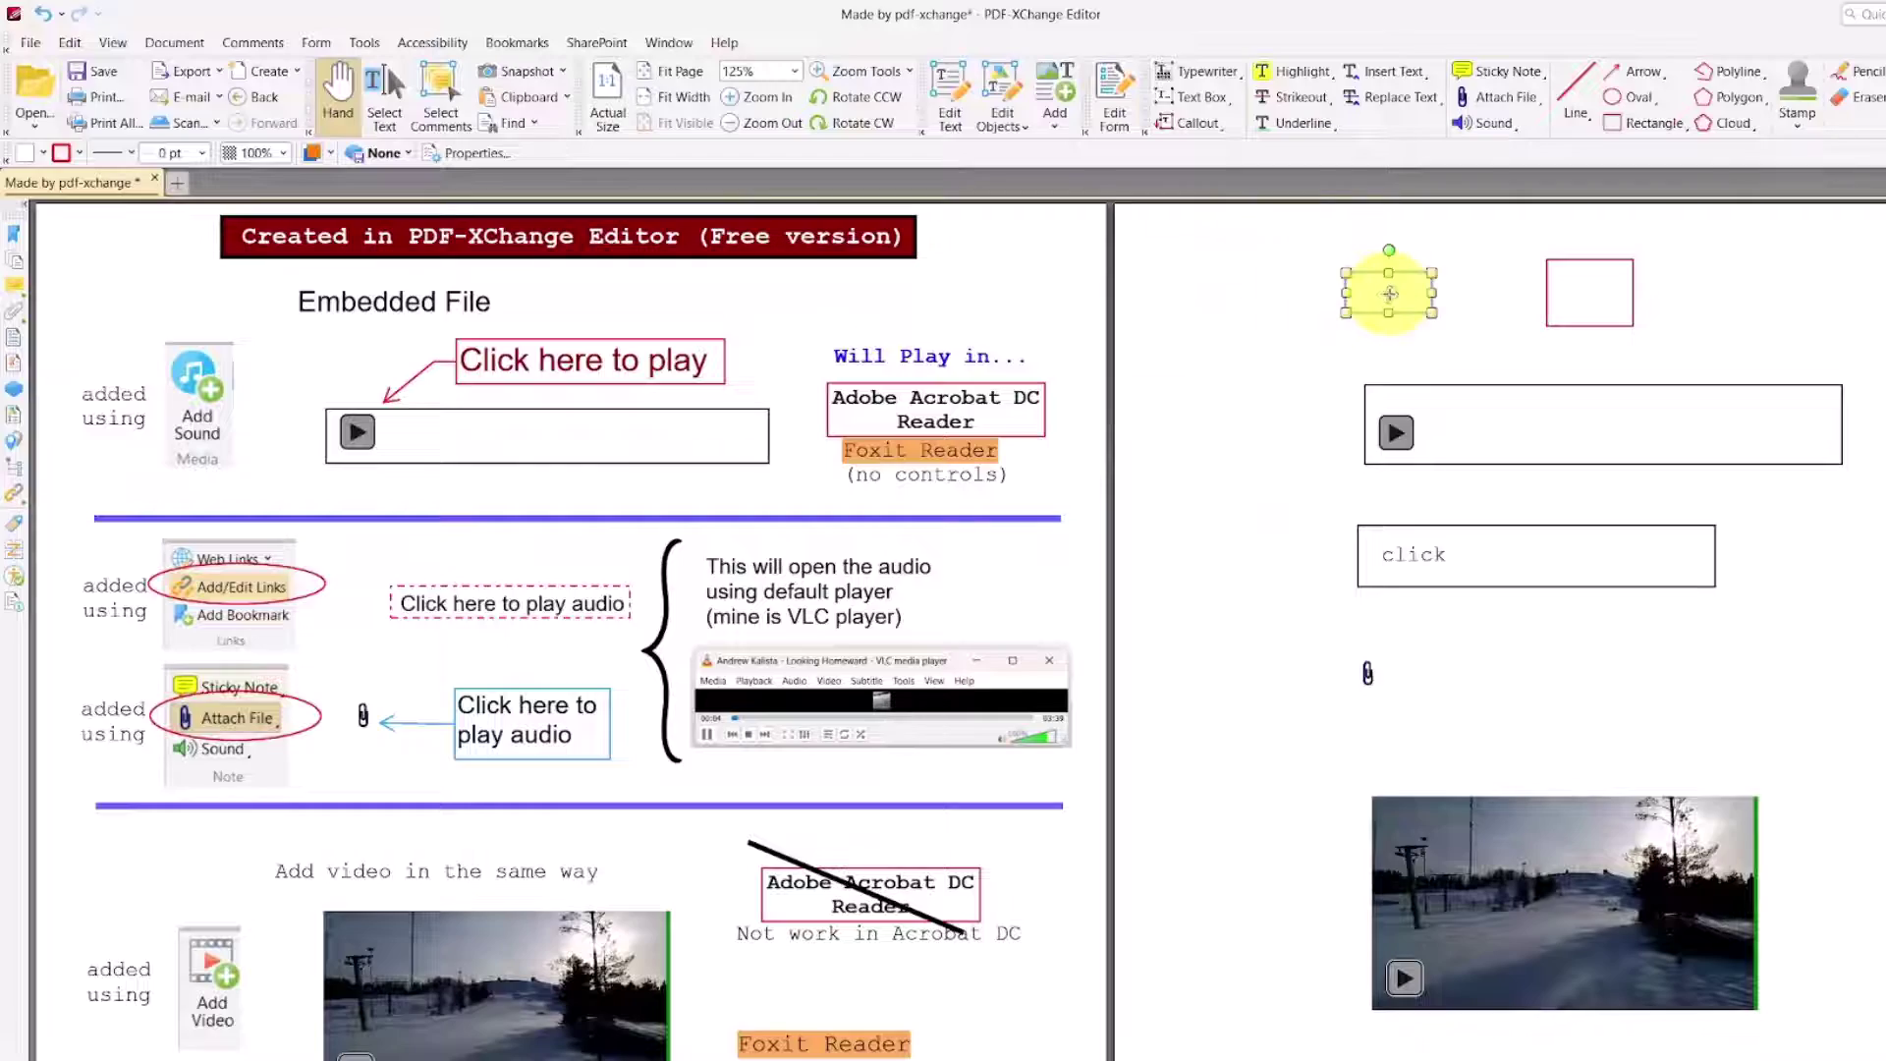
{"action": "left_click", "coordinate": [1193, 283]}
{"action": "left_click", "coordinate": [1101, 689]}
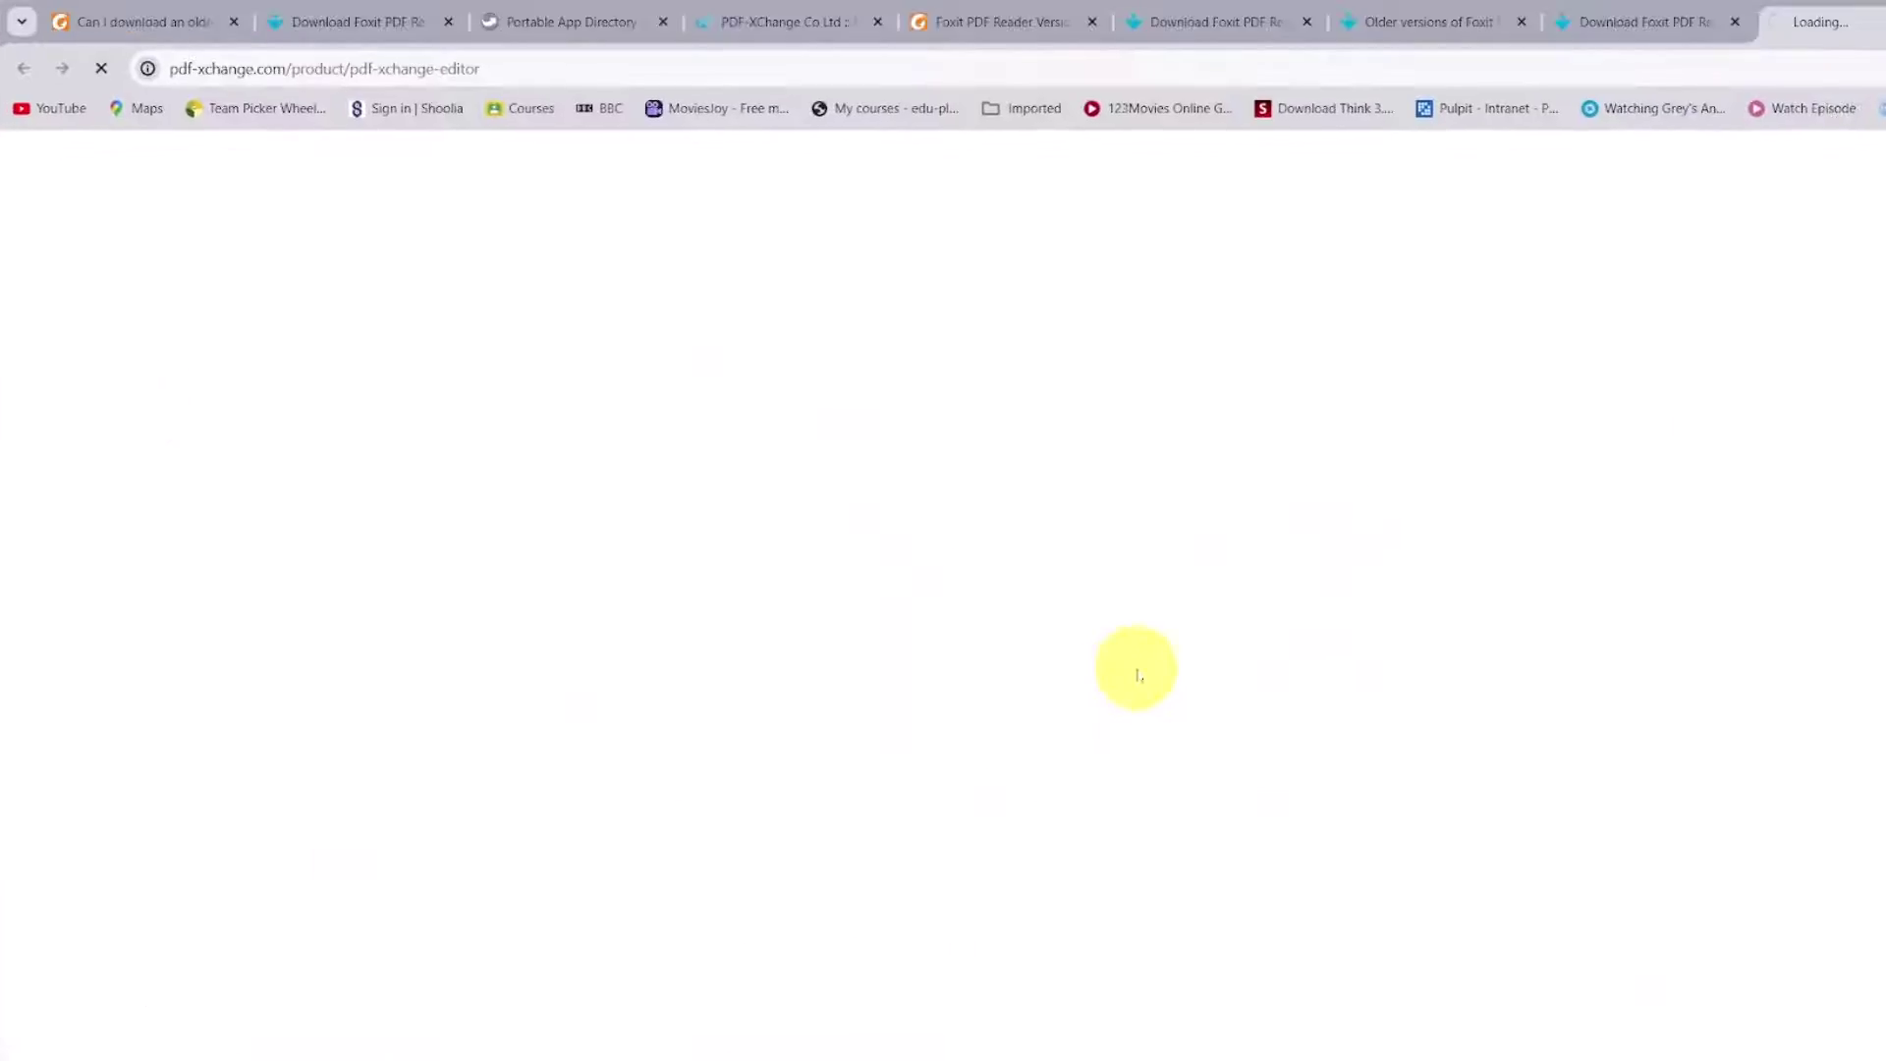